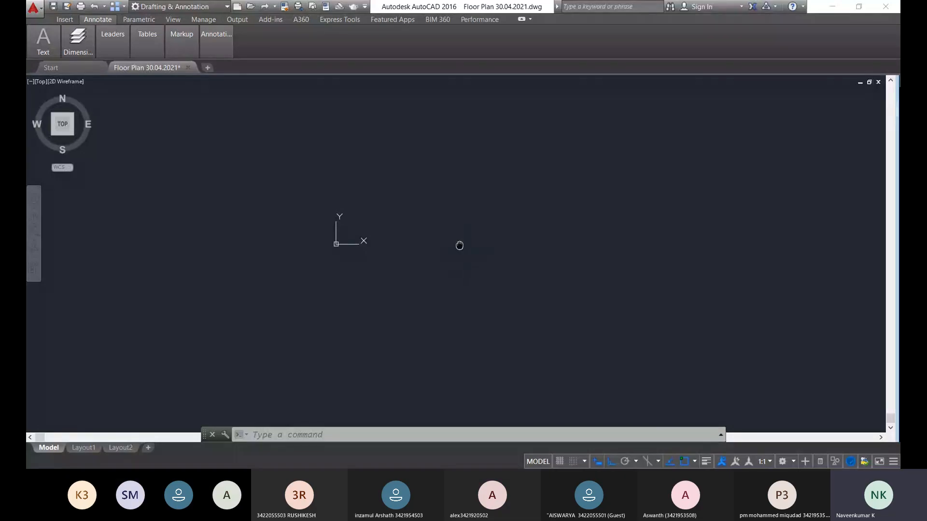
middle_click_drag(459, 245, 335, 289)
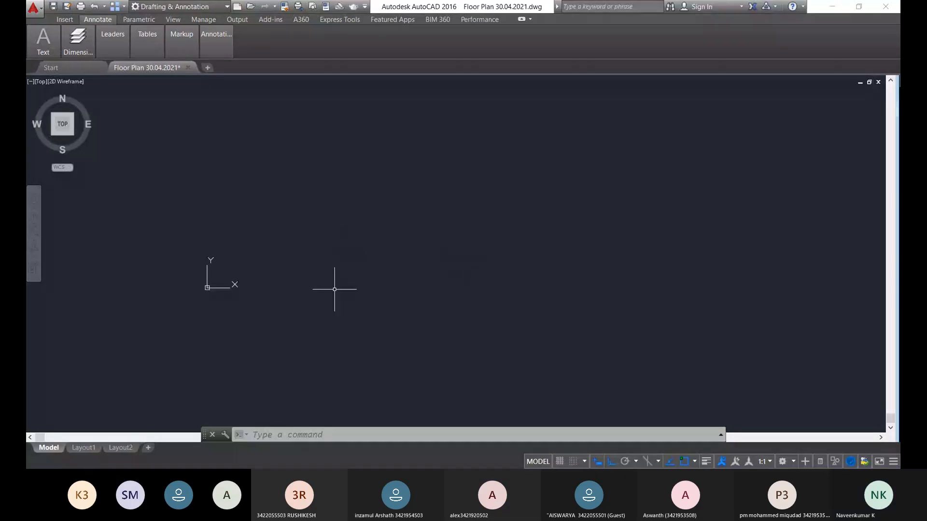
middle_click_drag(395, 264, 339, 288)
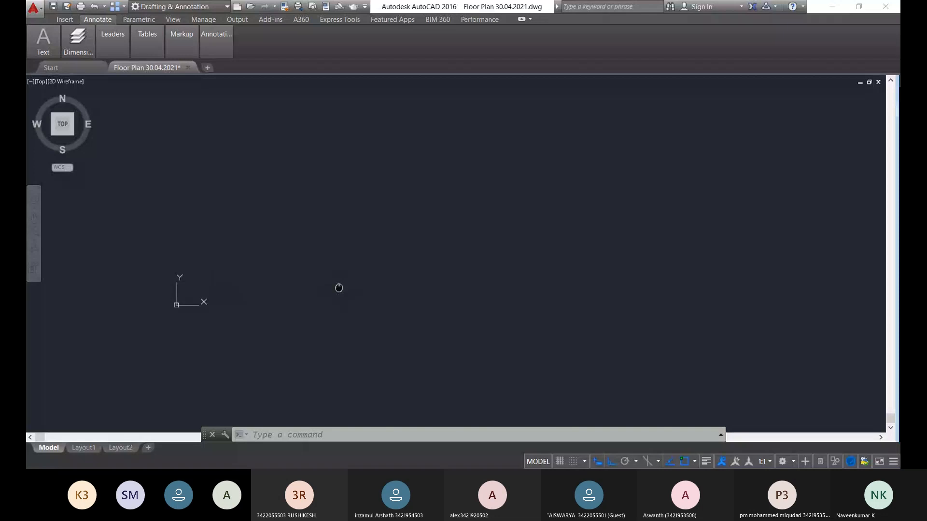
middle_click_drag(339, 287, 336, 286)
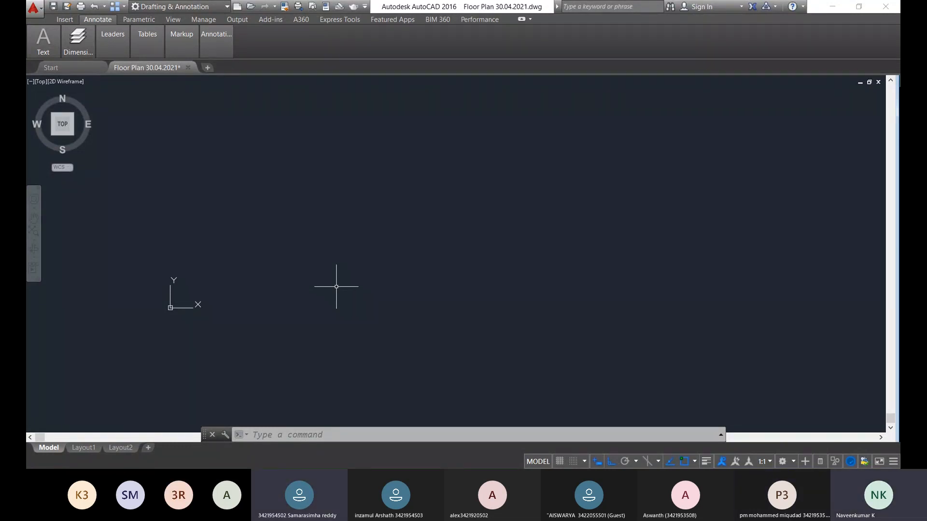
middle_click_drag(323, 278, 322, 278)
scroll(360, 262, "down", 2)
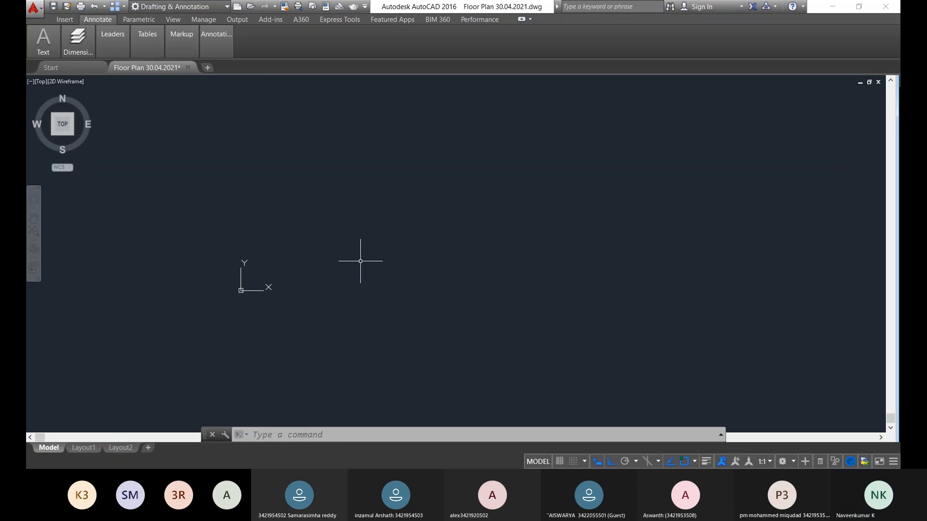
middle_click_drag(360, 261, 255, 279)
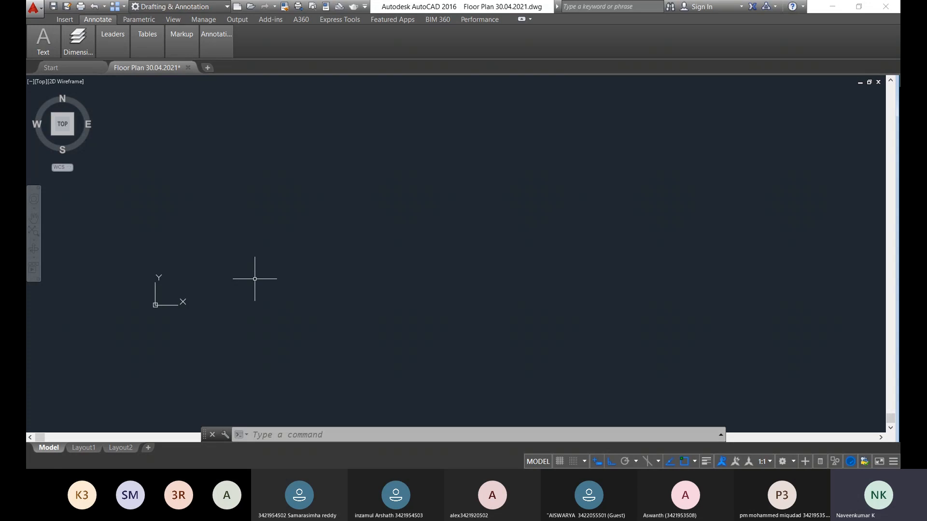
Set the model space limits to 0,0 for the lower left corner and 1000,1000 for the upper right corner
type("li")
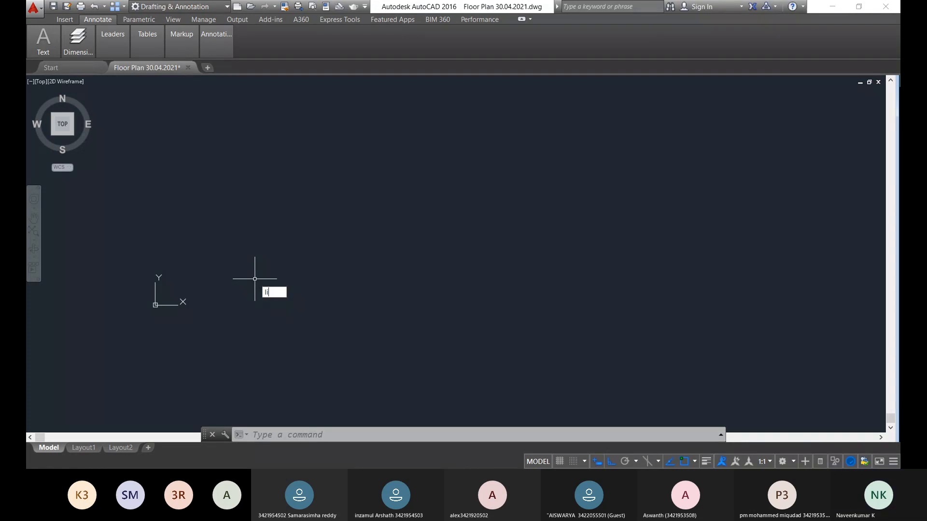
type("mits")
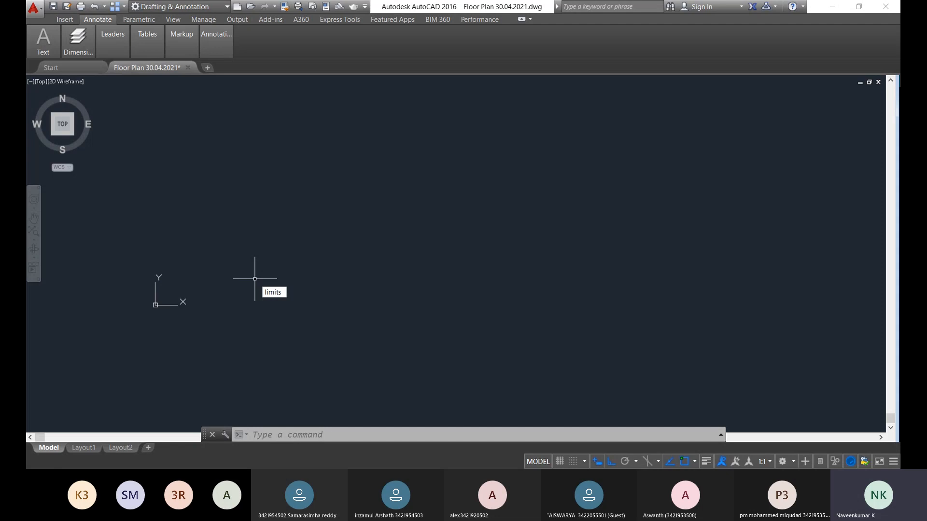
key("Return")
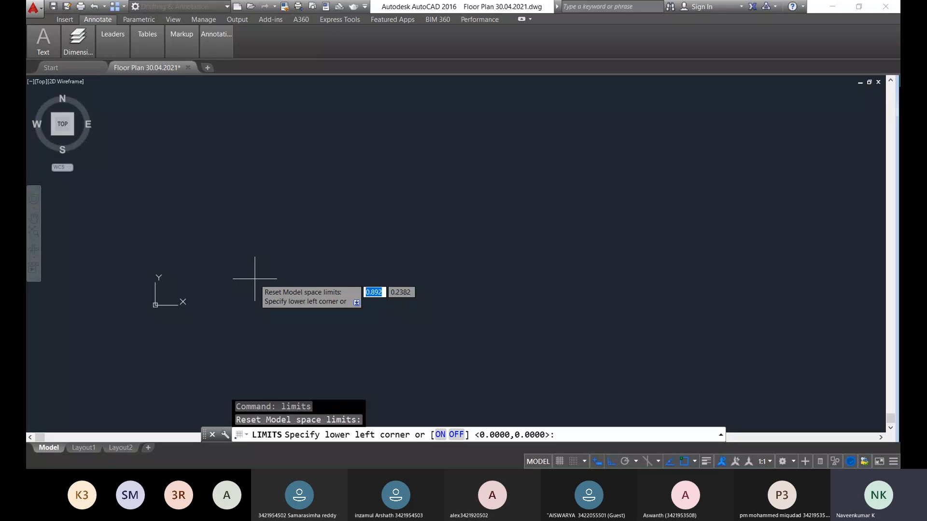
type("0")
key("Tab")
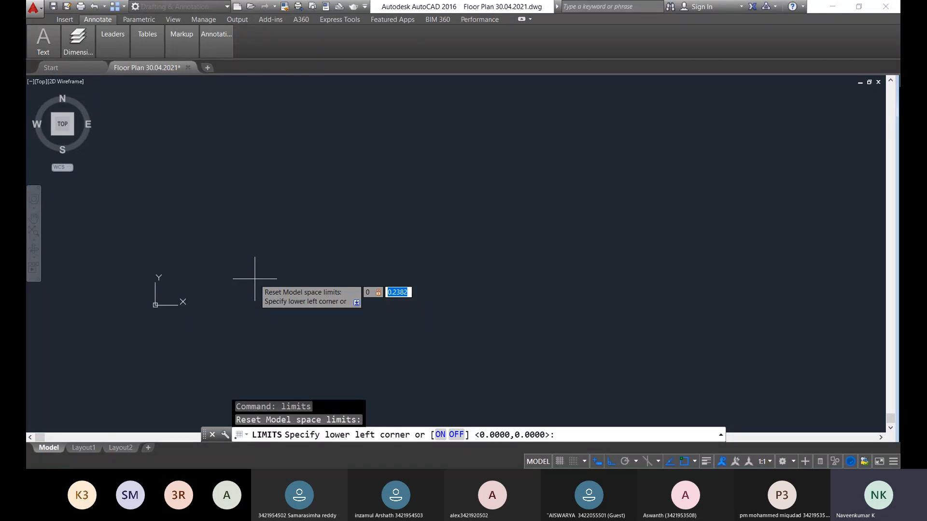
type("0")
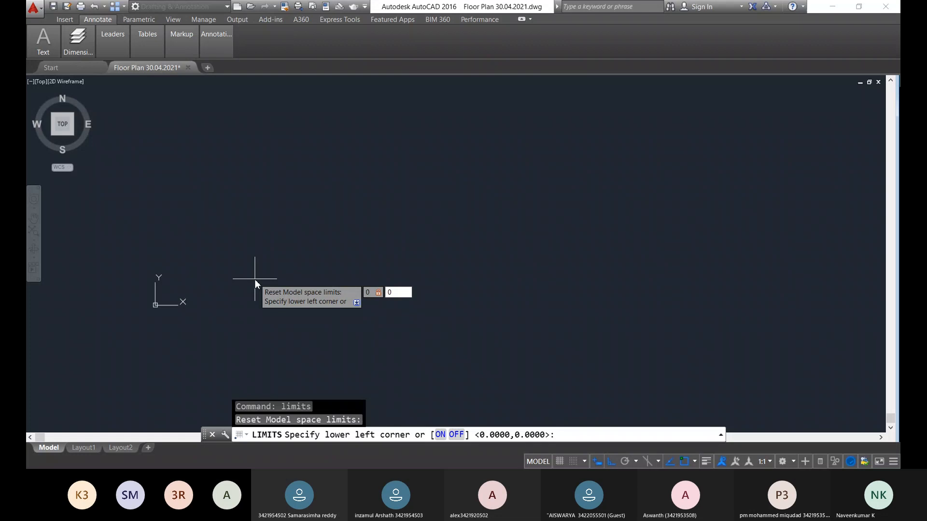
key("Return")
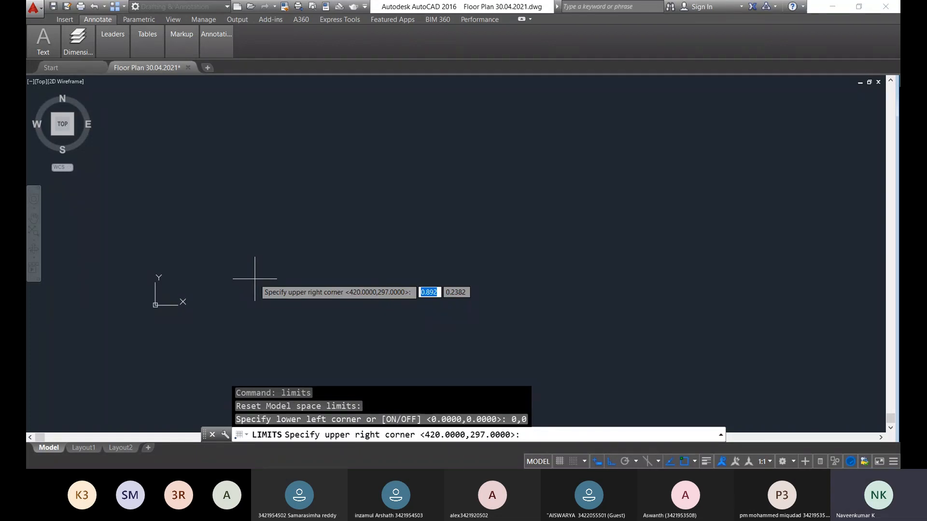
type("10000")
key("BackSpace")
key("Tab")
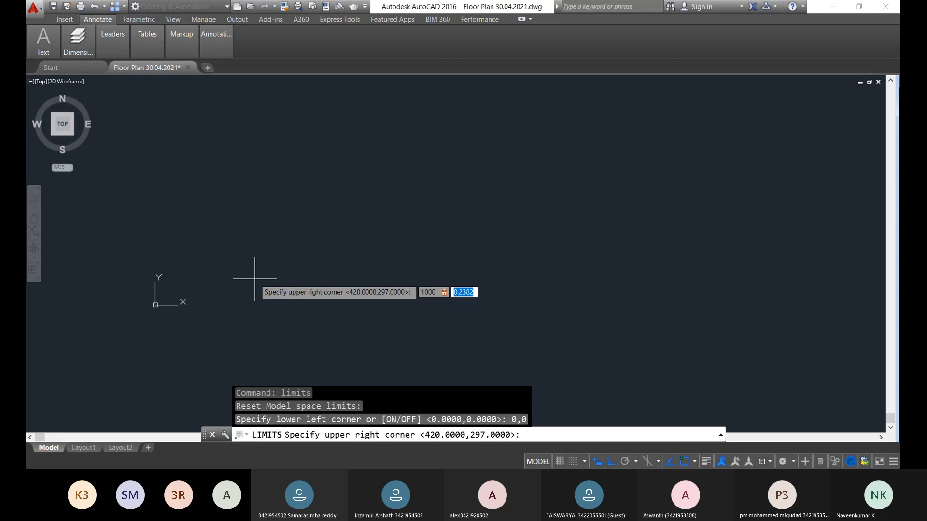
type("1000")
key("Return")
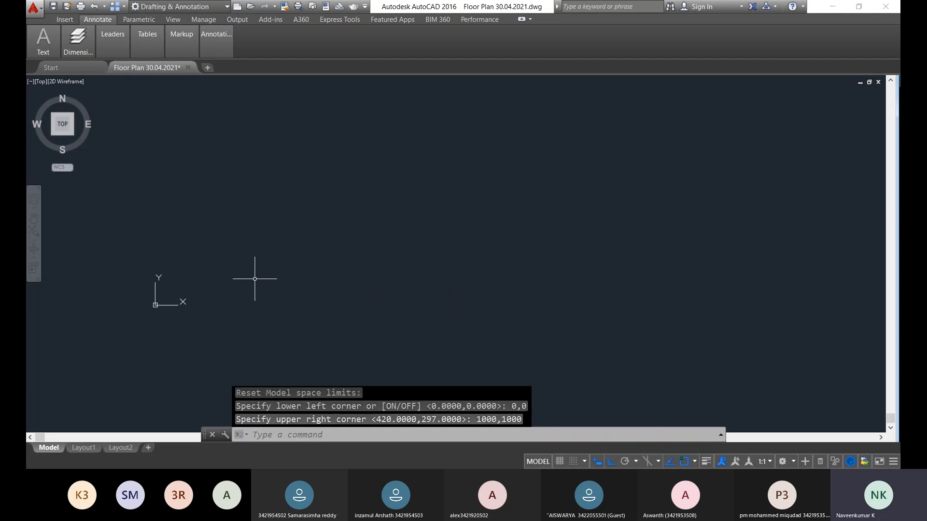
Configure the drawing units with a length precision of 0 and Millimeters as the insertion scale
type("units")
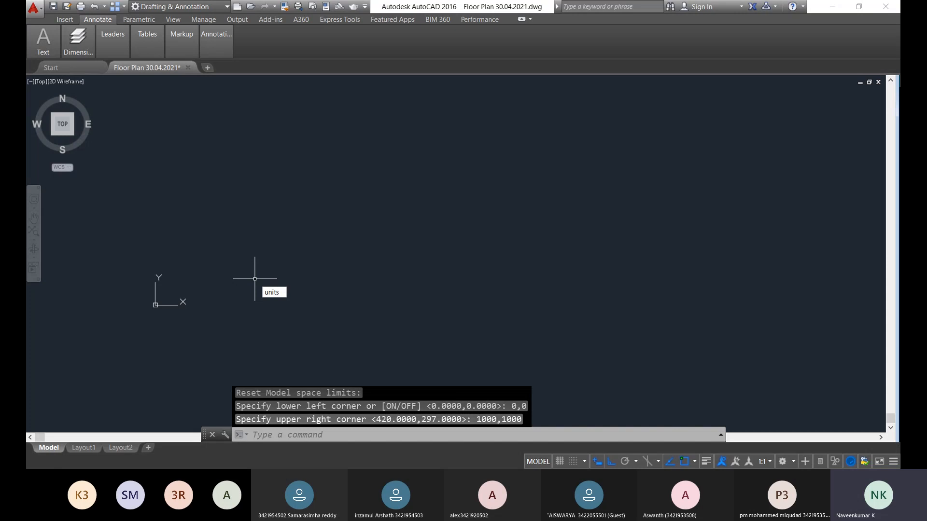
key("Return")
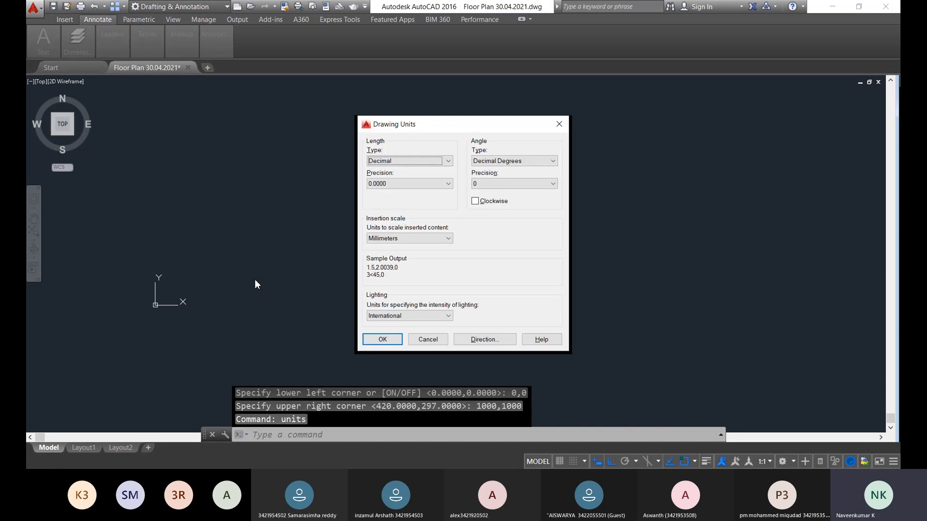
left_click(440, 185)
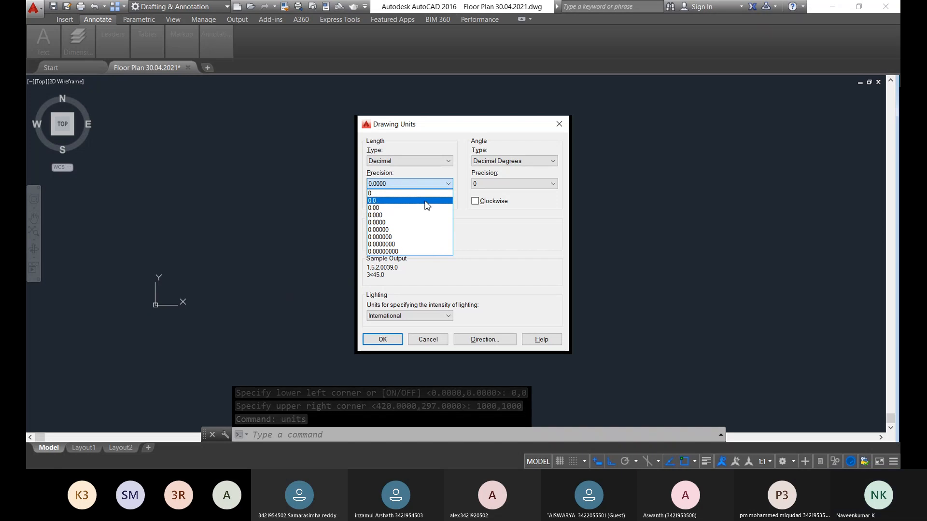
left_click(426, 193)
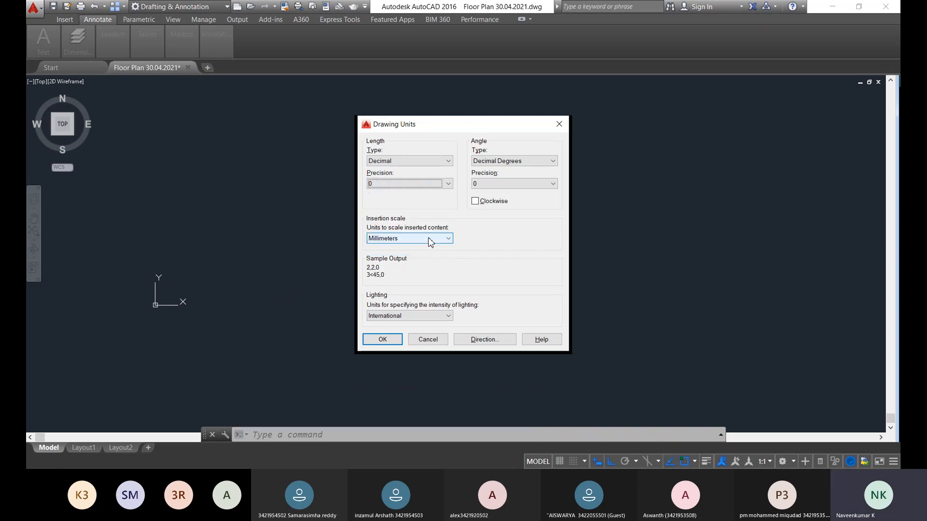
left_click(430, 242)
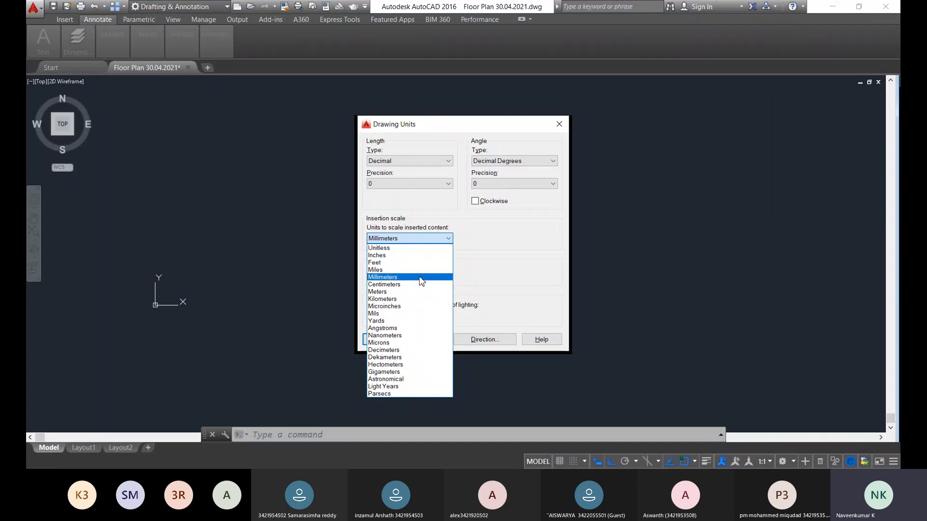
left_click(420, 278)
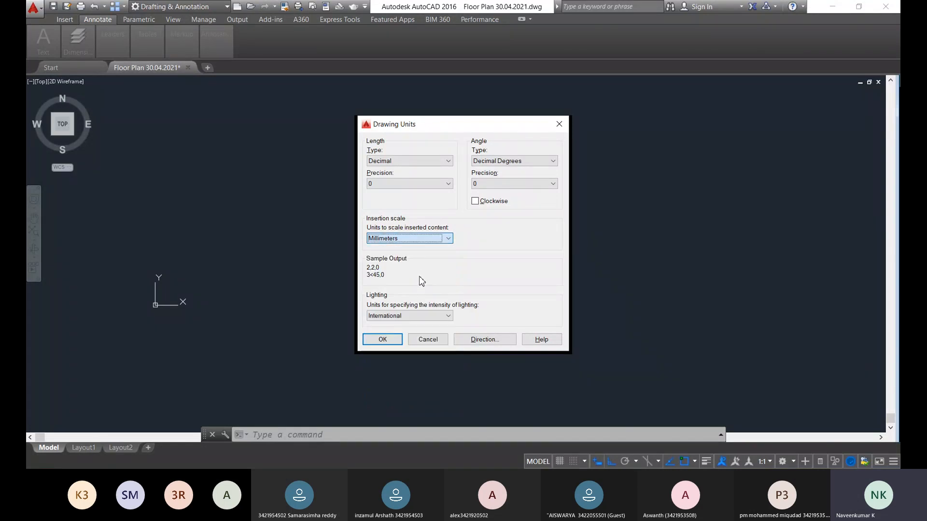
left_click(390, 340)
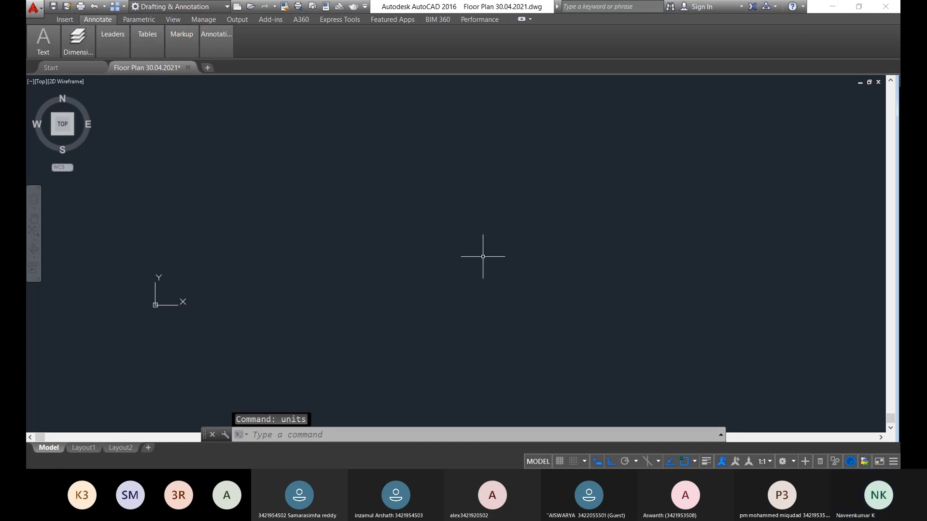
Draw a horizontal line 9000 mm long, running in the positive X direction from a point near the origin
middle_click_drag(483, 256, 277, 259)
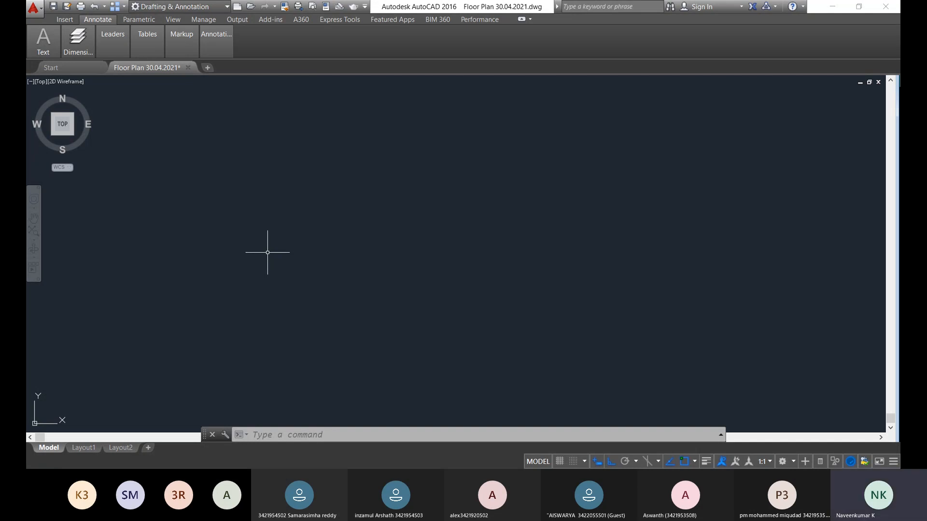
type("l")
key("Return")
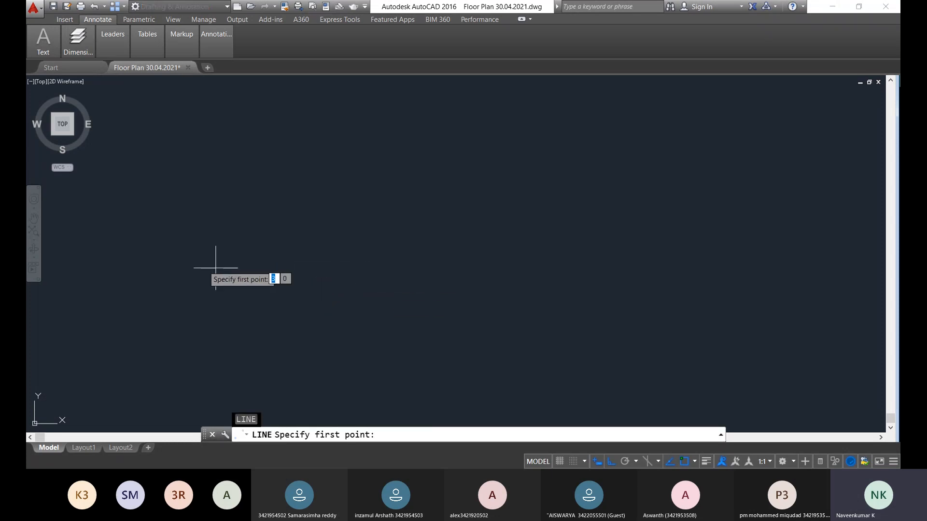
left_click(190, 261)
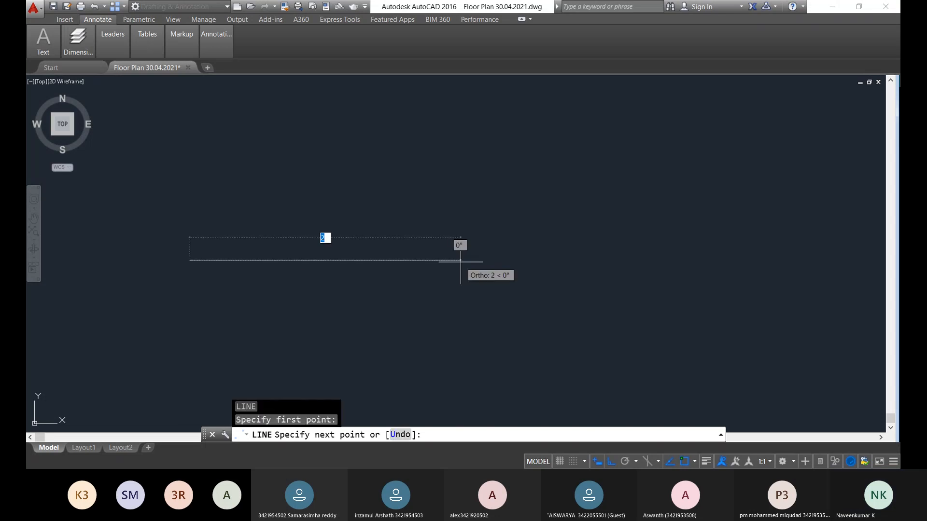
type("9000")
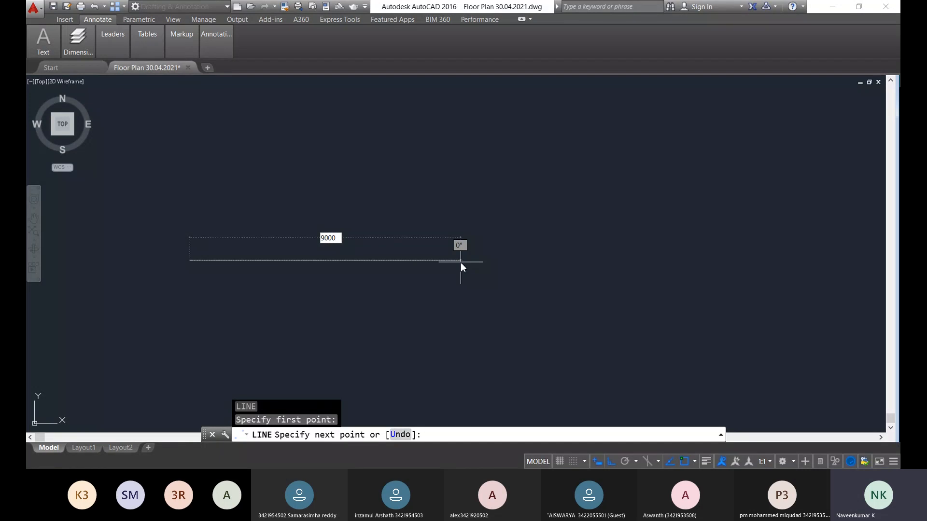
key("Return")
scroll(460, 178, "down", 5)
key("Escape")
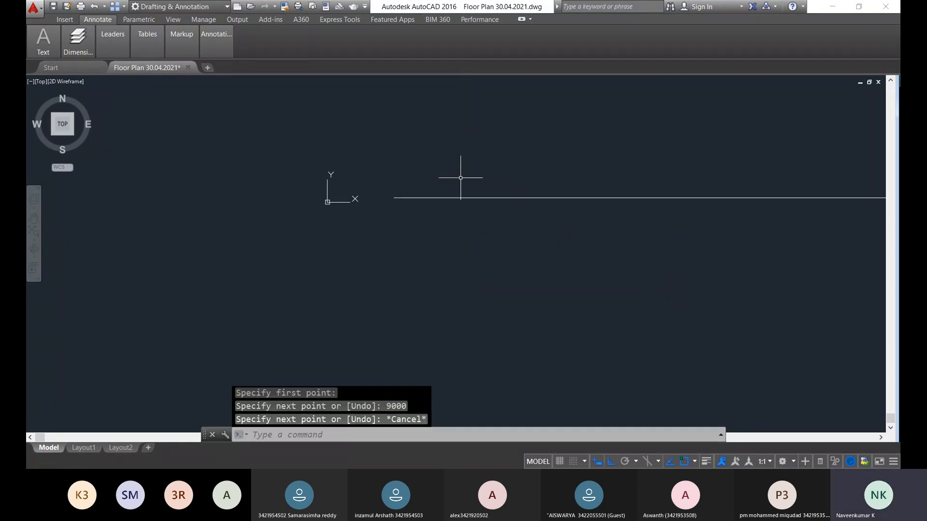
mouse_move(451, 189)
middle_mouse_down()
mouse_move(476, 217)
mouse_move(322, 285)
mouse_move(286, 280)
mouse_move(521, 286)
mouse_move(573, 300)
middle_mouse_up()
scroll(573, 300, "down", 5)
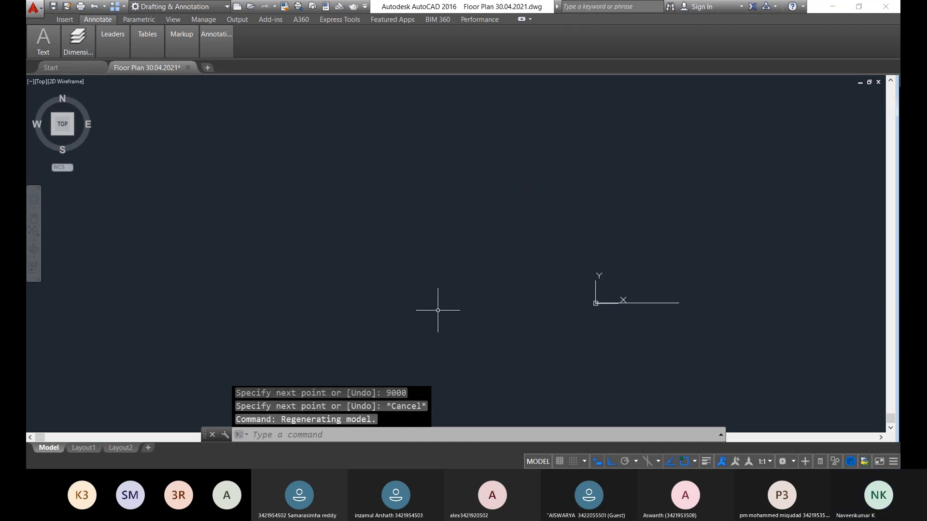
middle_click_drag(594, 301, 385, 299)
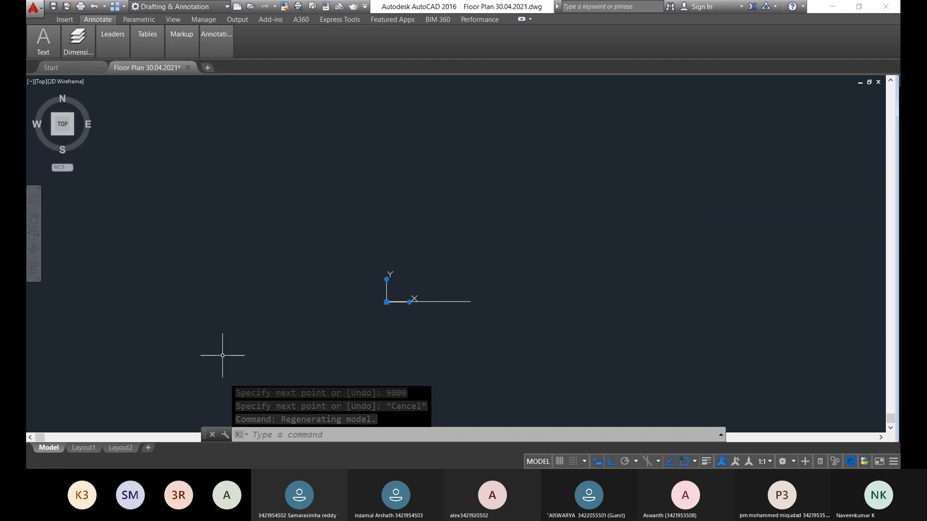
left_click(404, 318)
type("uc")
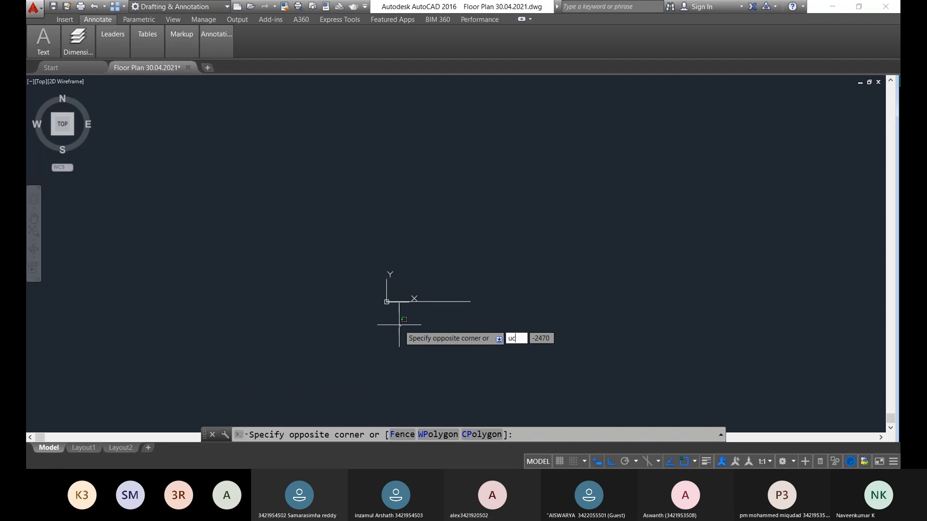
key("Escape")
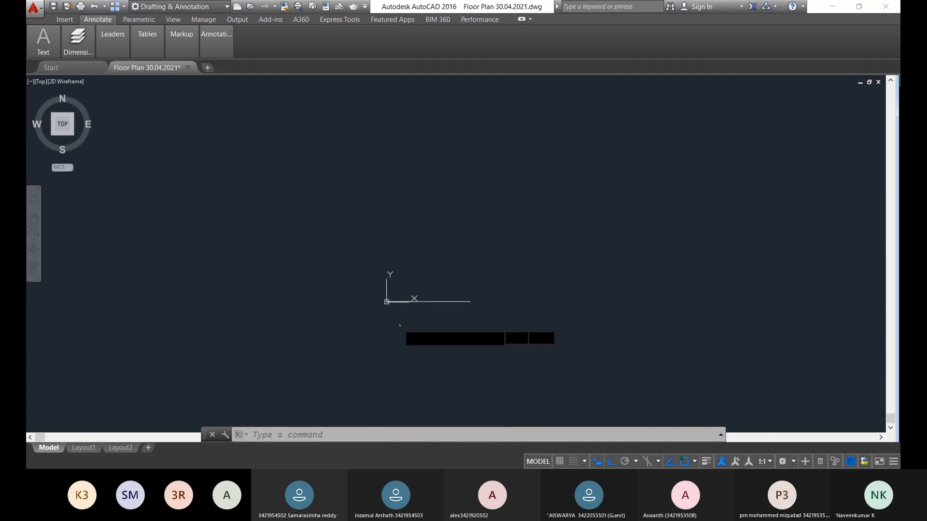
type("ucs")
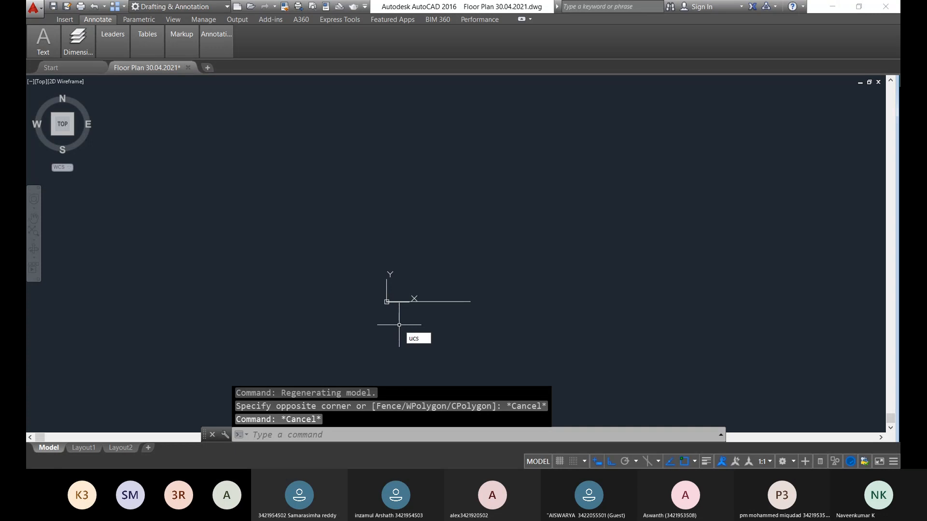
key("Return")
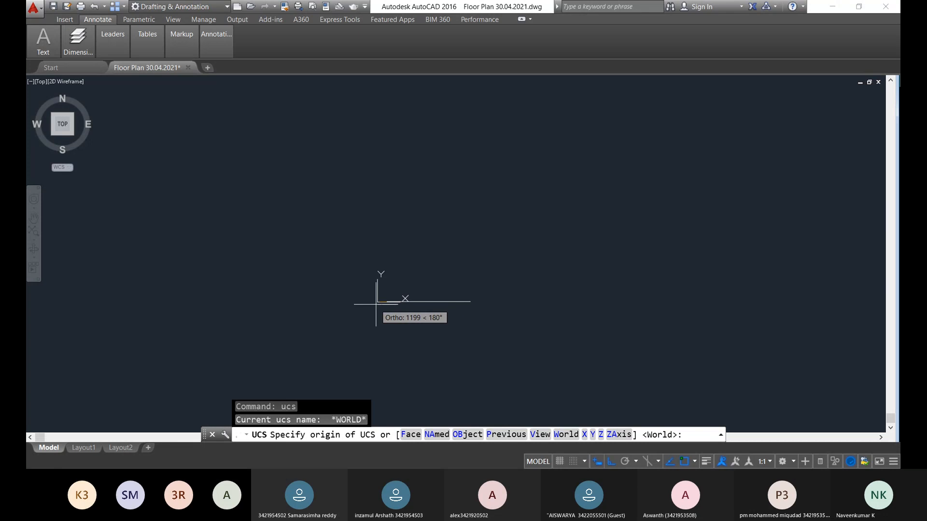
left_click(376, 304)
key("Escape")
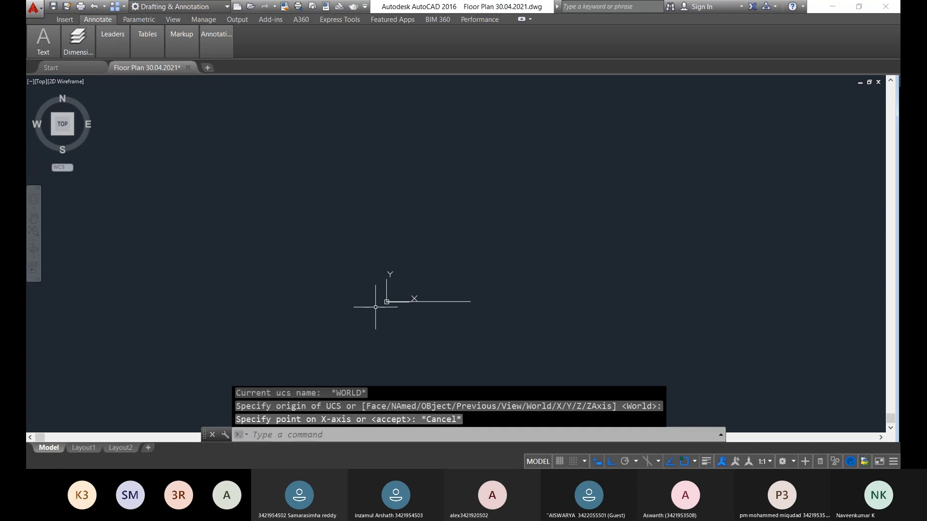
Redefine the UCS with its origin at the left end of the 9000 mm line and its X axis pointing away from the line
middle_click_drag(383, 305, 393, 283)
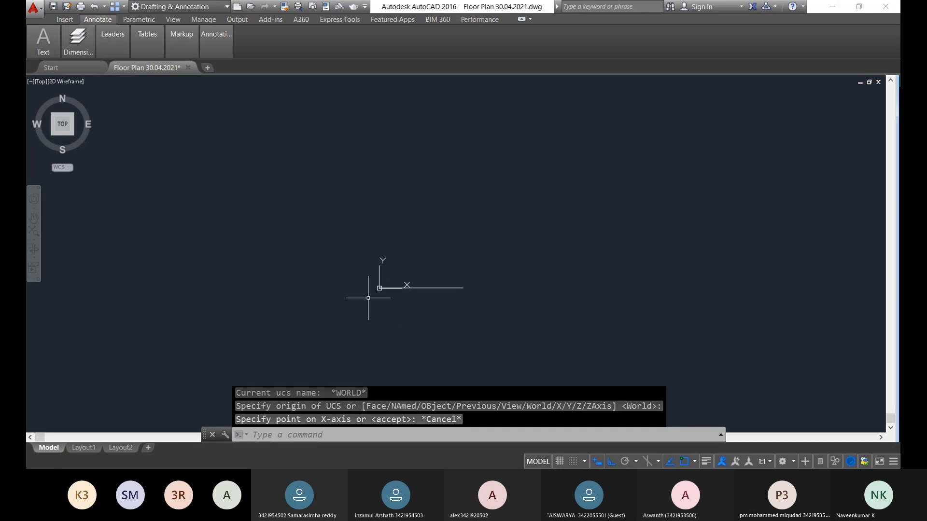
type("ucs")
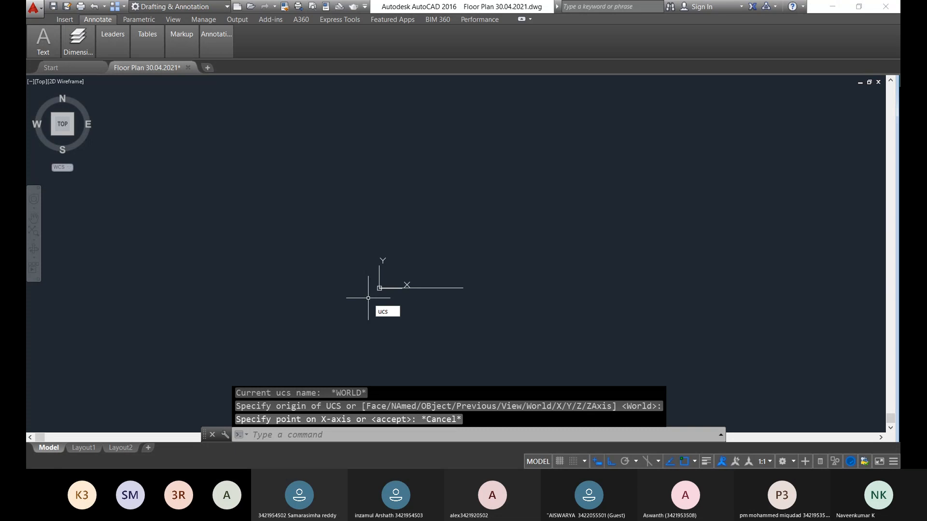
key("Return")
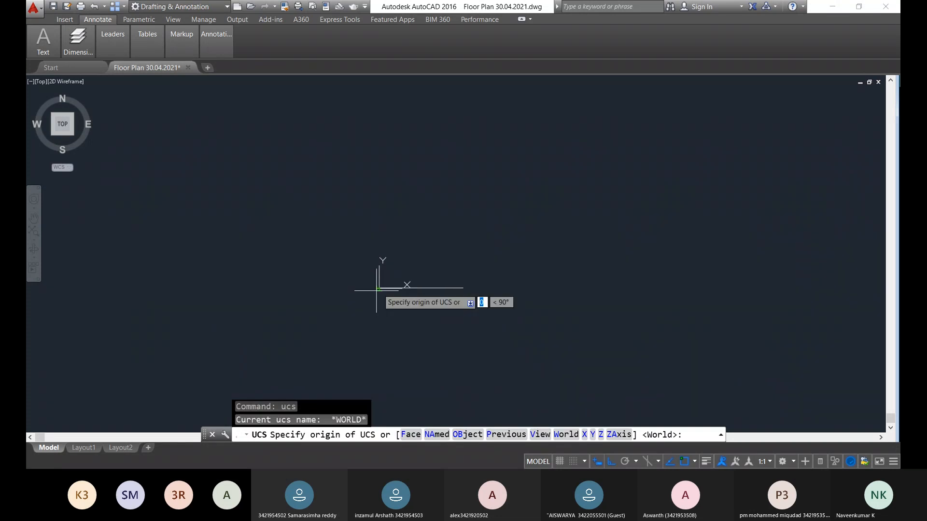
left_click(377, 290)
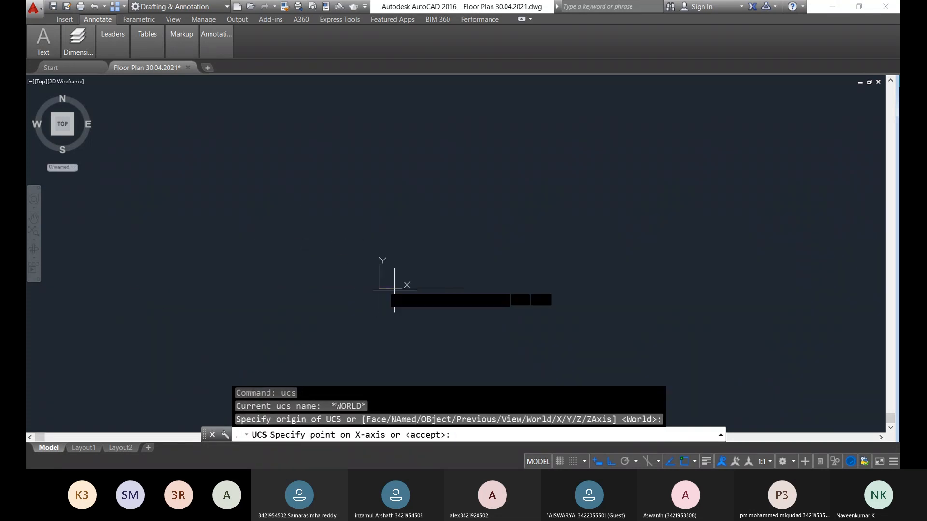
left_click(289, 294)
key("Escape")
key("Escape")
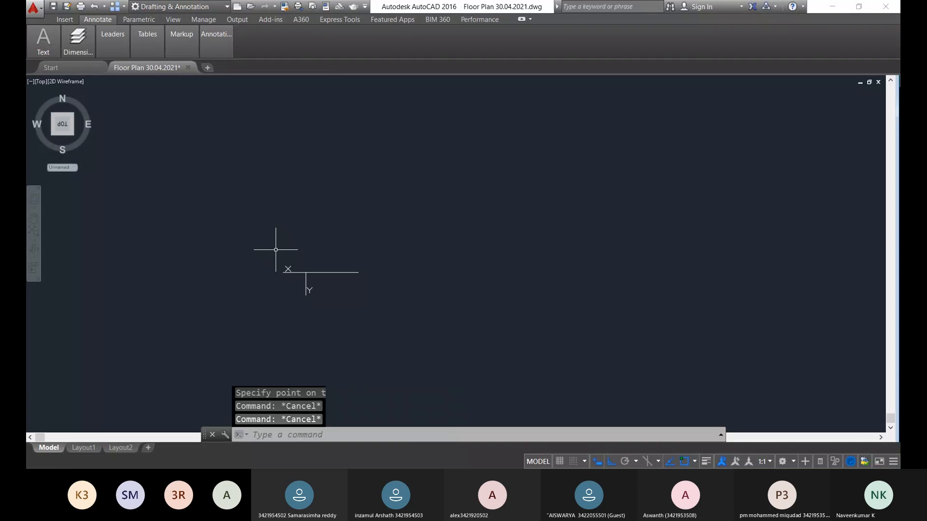
Move the UCS origin off the line to empty space below and to the left of its left end
scroll(322, 284, "up", 3)
scroll(249, 220, "up", 4)
key("Escape")
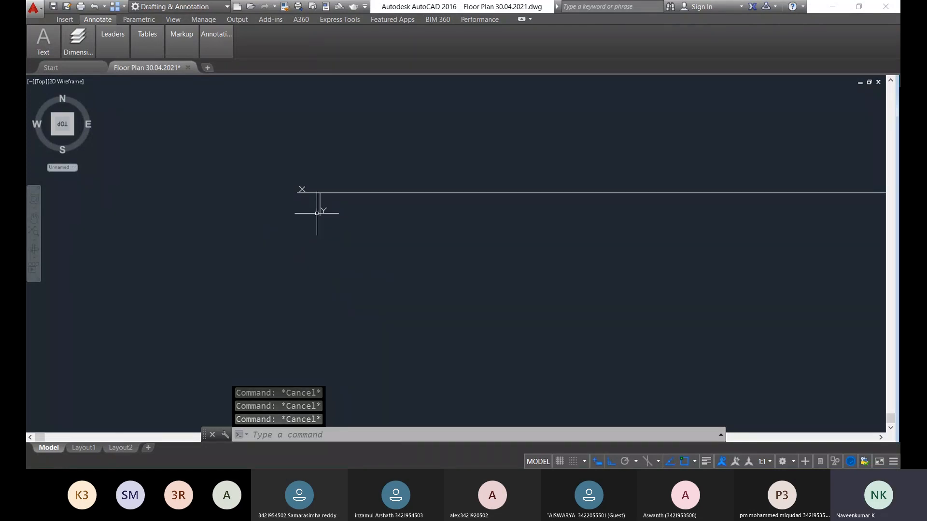
left_click(317, 213)
left_click(321, 207)
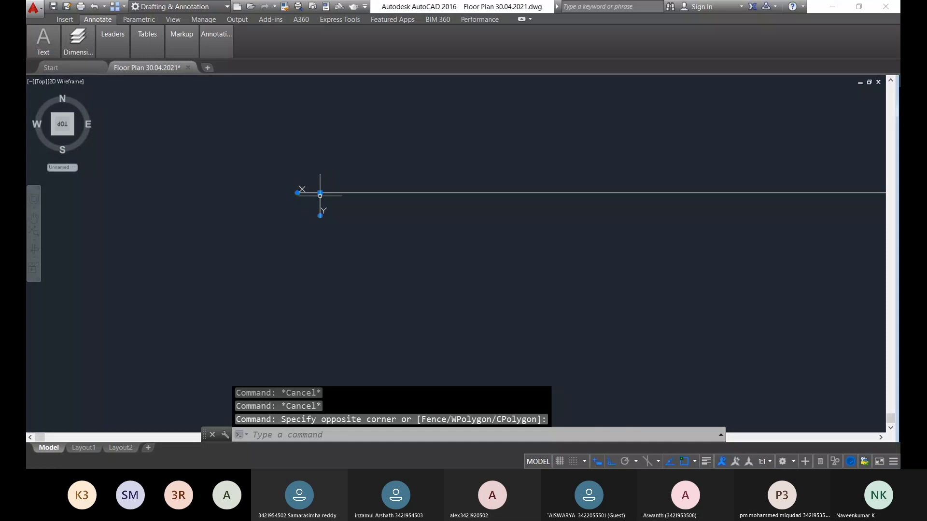
left_click(320, 193)
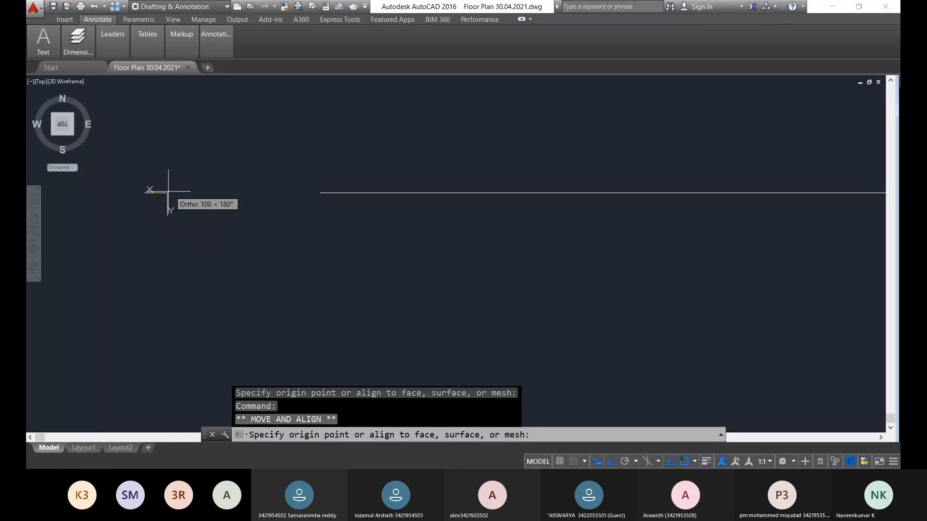
left_click(154, 256)
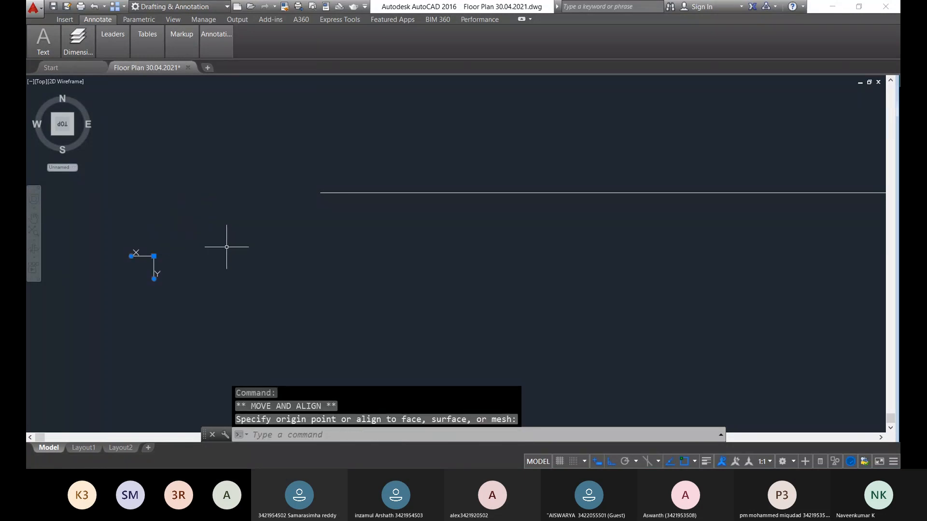
key("Escape")
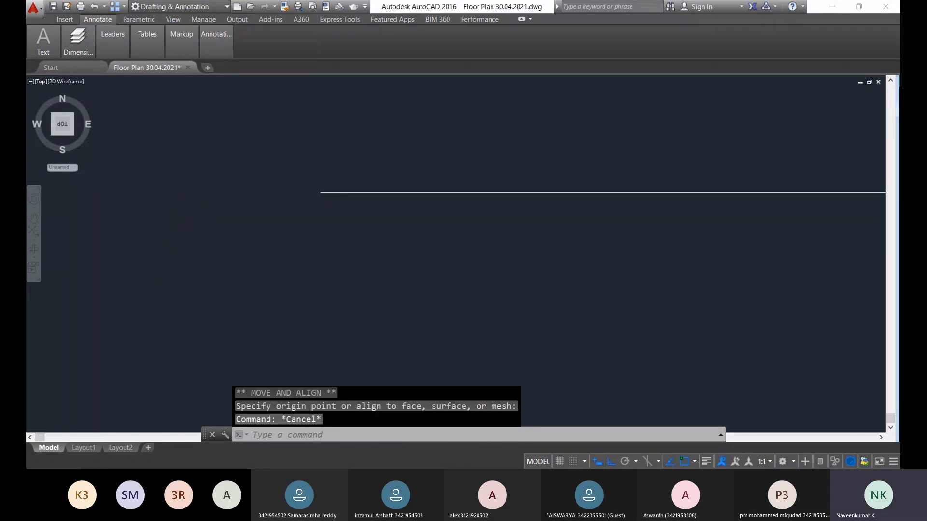
Offset the 9000 mm horizontal line 675 mm upward to make a parallel line
scroll(346, 286, "down", 4)
middle_click_drag(347, 286, 42, 325)
scroll(180, 300, "down", 6)
mouse_move(209, 294)
middle_mouse_down()
mouse_move(297, 271)
mouse_move(289, 284)
mouse_move(369, 225)
middle_mouse_up()
scroll(255, 271, "up", 4)
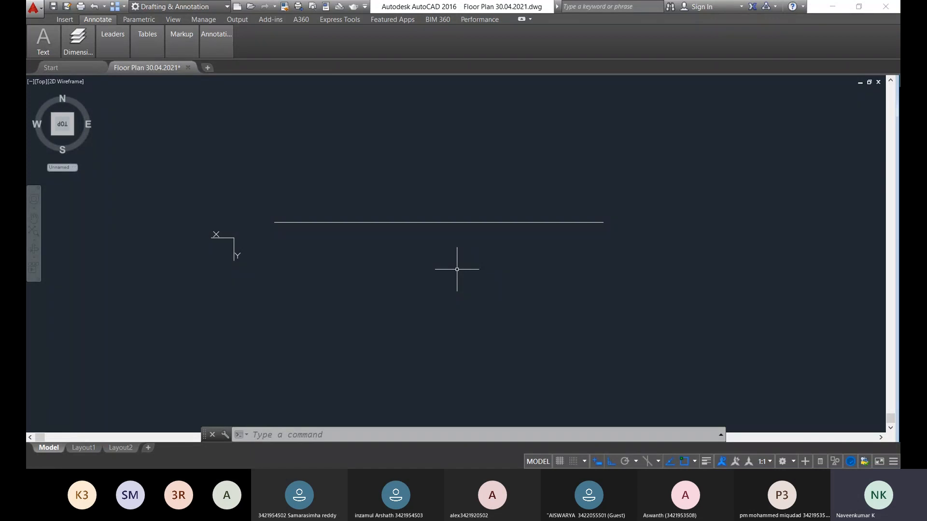
type("o")
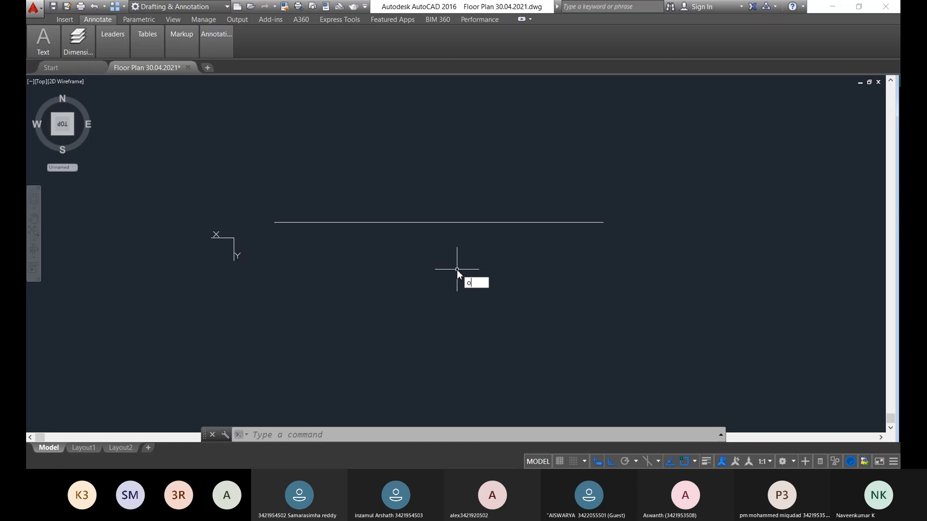
key("Return")
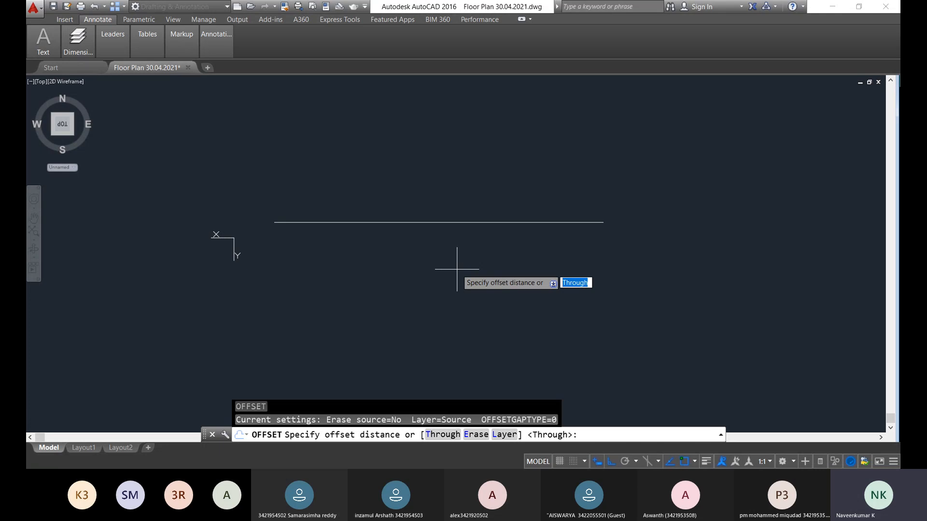
type("675")
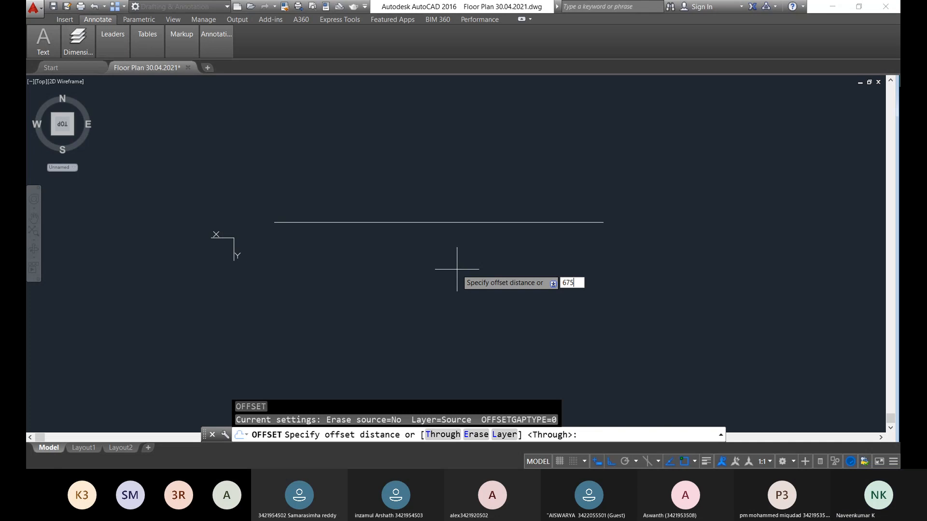
key("Return")
left_click(463, 222)
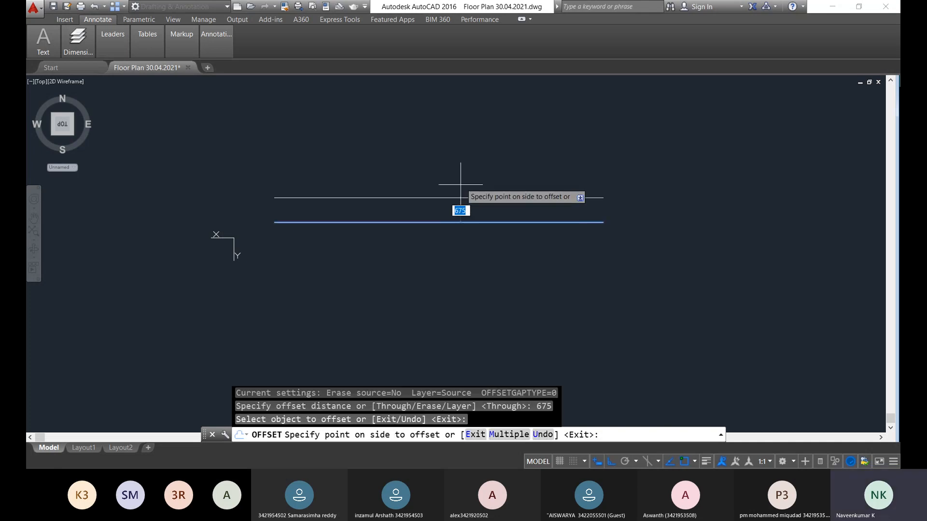
left_click(465, 202)
middle_click_drag(355, 192, 423, 174)
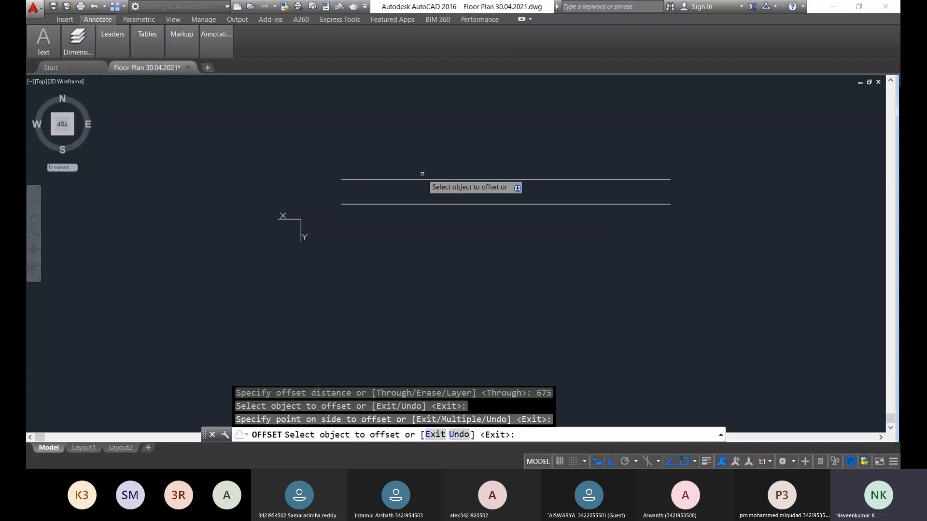
key("Escape")
Draw a vertical line joining the left ends of the two parallel horizontal lines
scroll(352, 201, "up", 2)
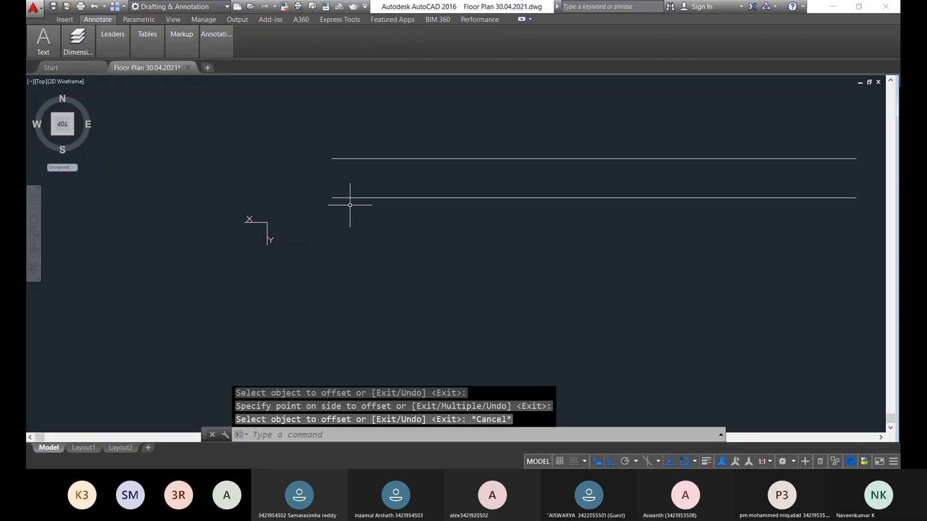
middle_click_drag(352, 201, 349, 212)
right_click(349, 207)
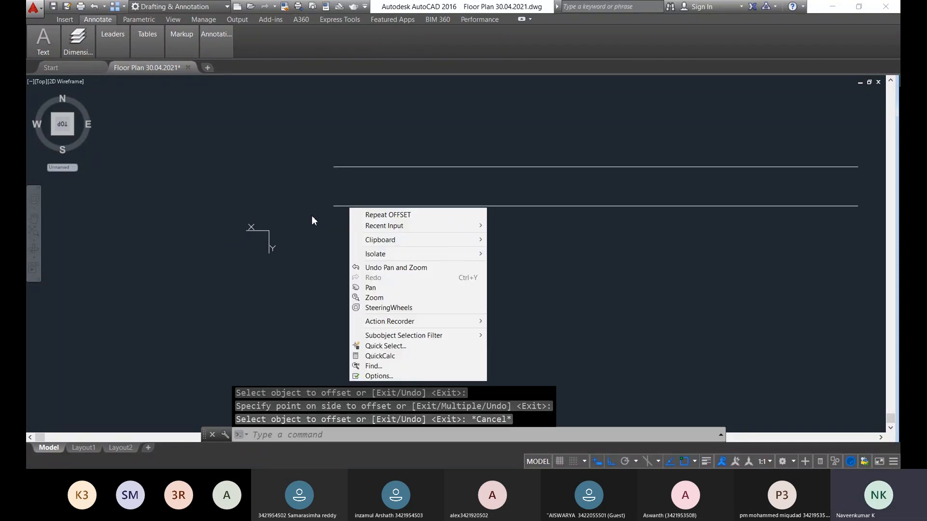
left_click(312, 215)
type("l")
key("Return")
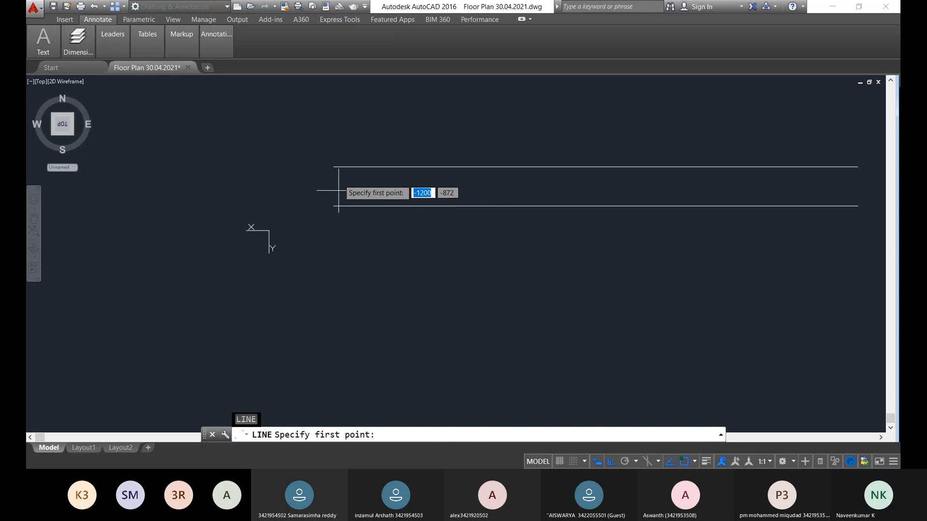
left_click(334, 206)
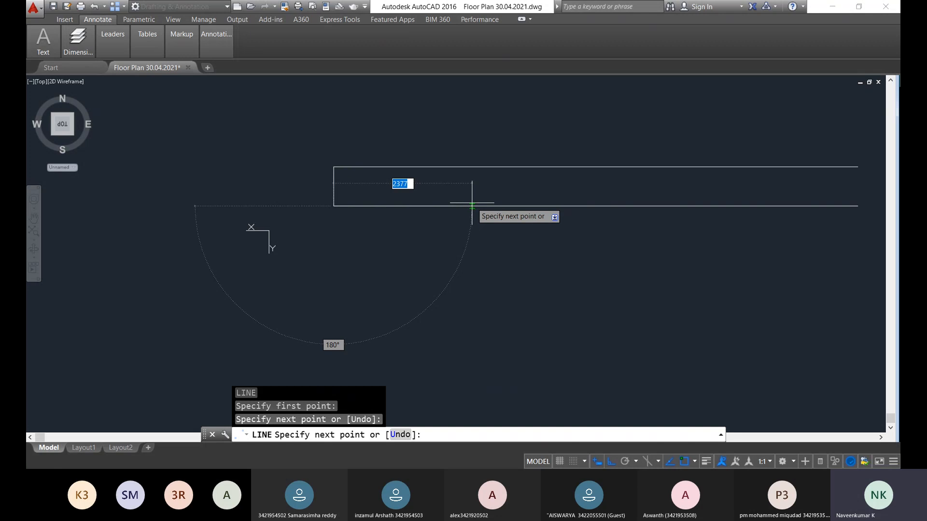
key("Escape")
Draw a vertical line joining the right ends of the two horizontal lines to close the rectangle
scroll(416, 222, "down", 4)
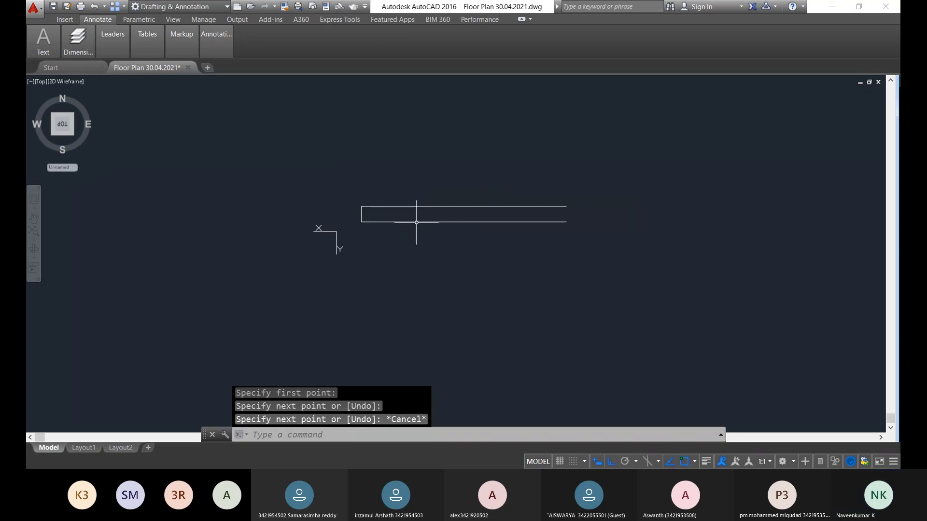
scroll(589, 212, "up", 2)
right_click(573, 198)
key("Escape")
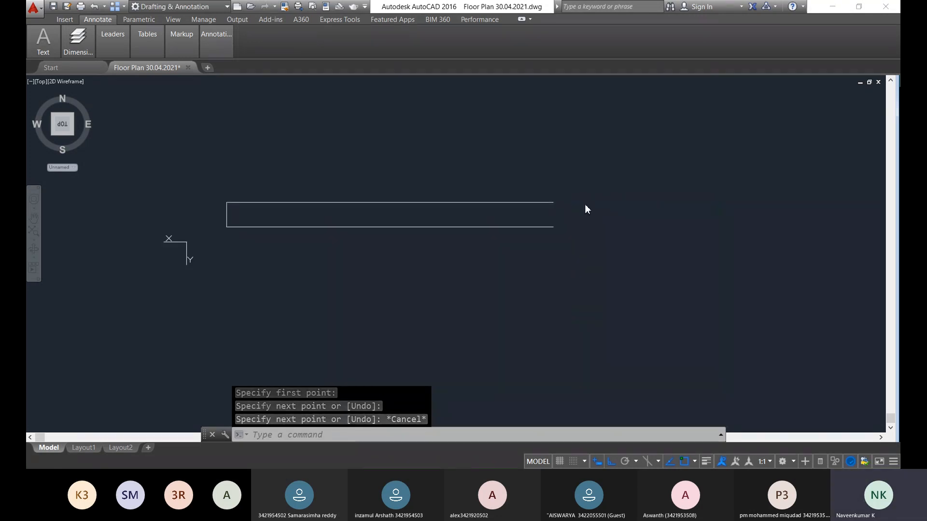
key("Return")
left_click(553, 202)
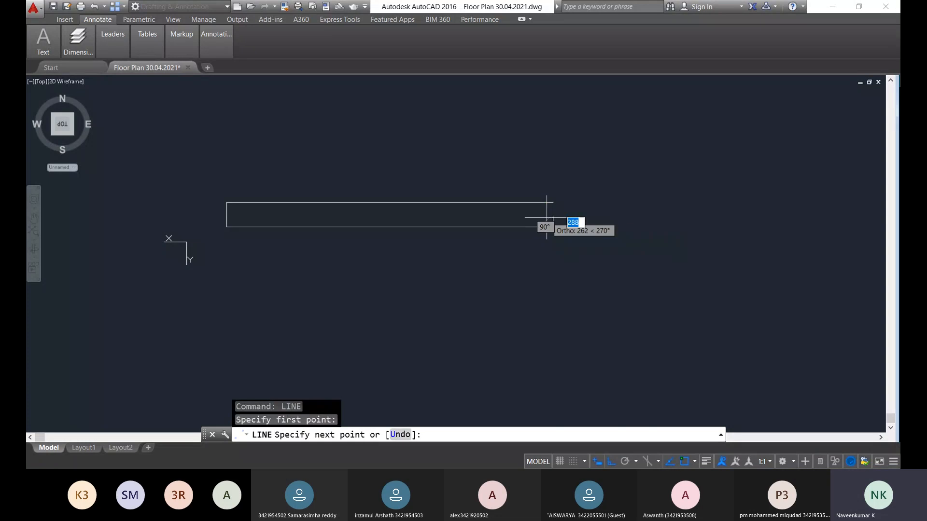
left_click(554, 202)
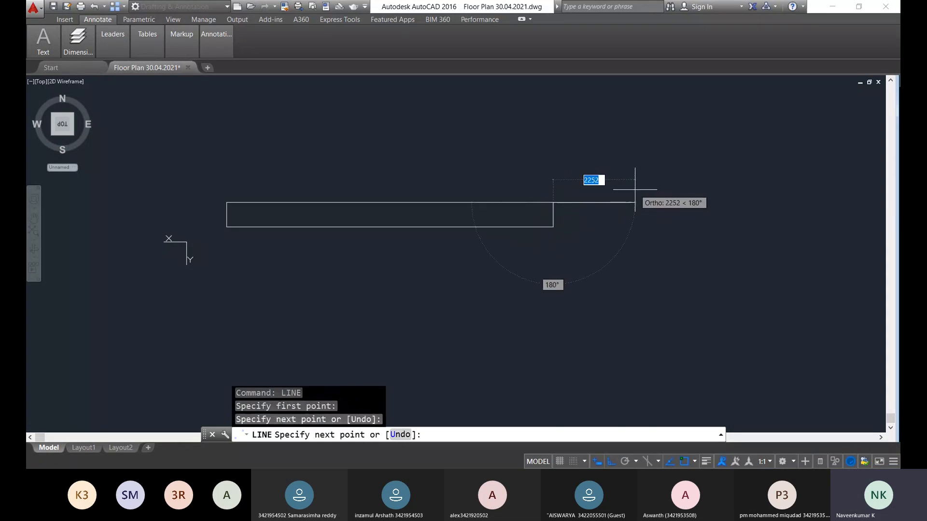
key("Escape")
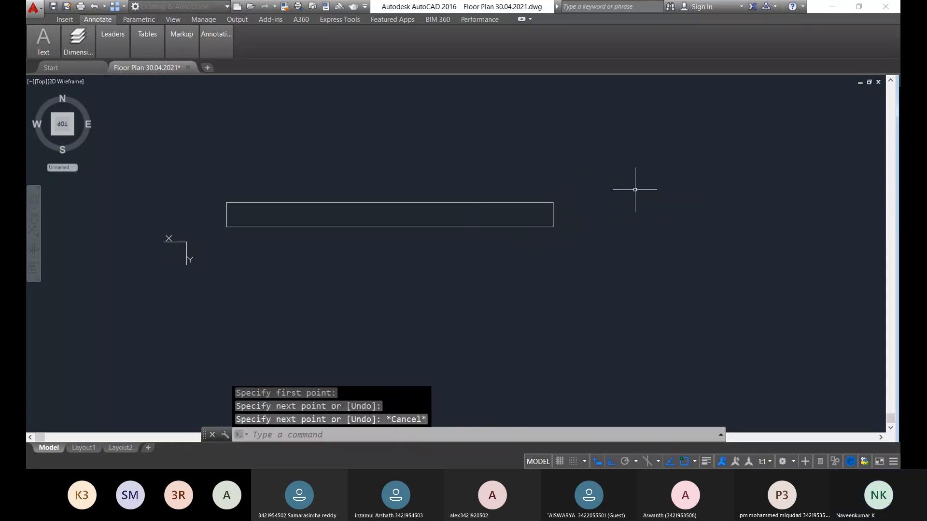
Offset the upper and lower long lines of the rectangle 30 mm inward
scroll(223, 194, "up", 2)
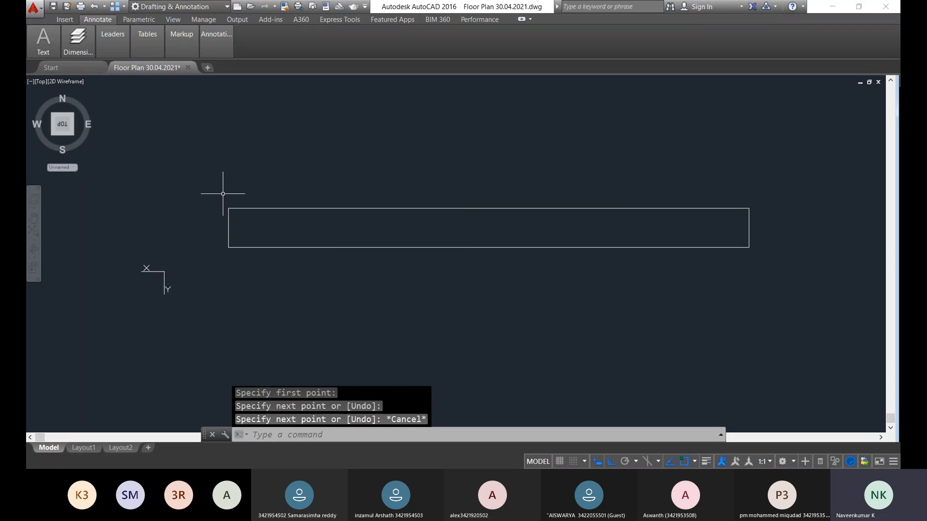
scroll(314, 248, "up", 1)
scroll(314, 245, "down", 1)
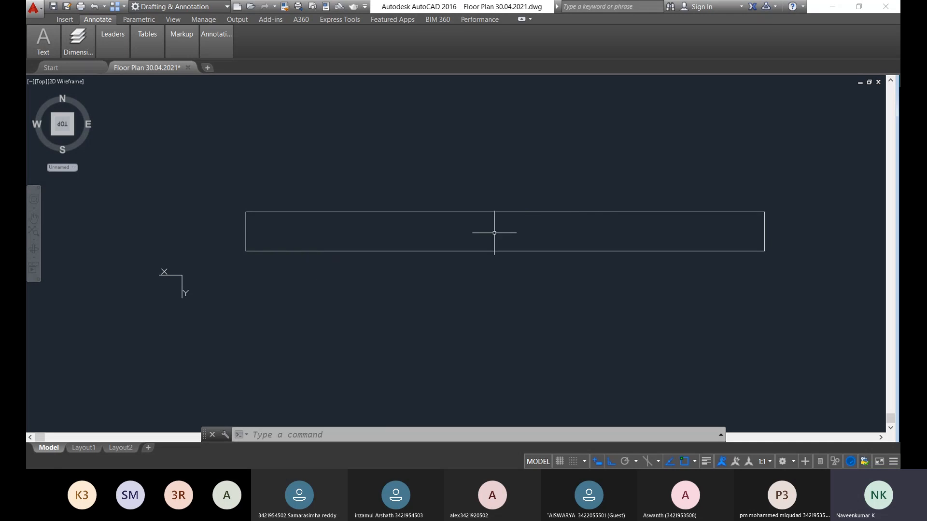
scroll(471, 221, "up", 2)
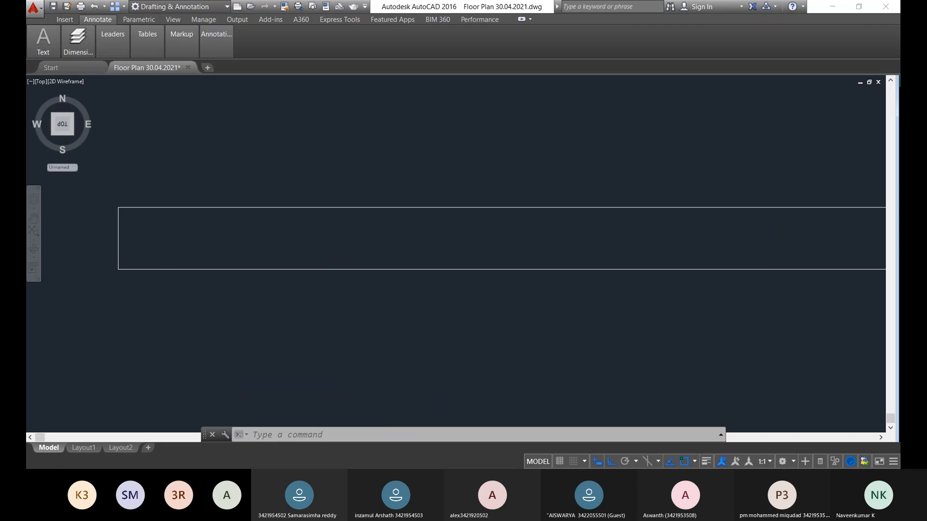
scroll(345, 207, "down", 2)
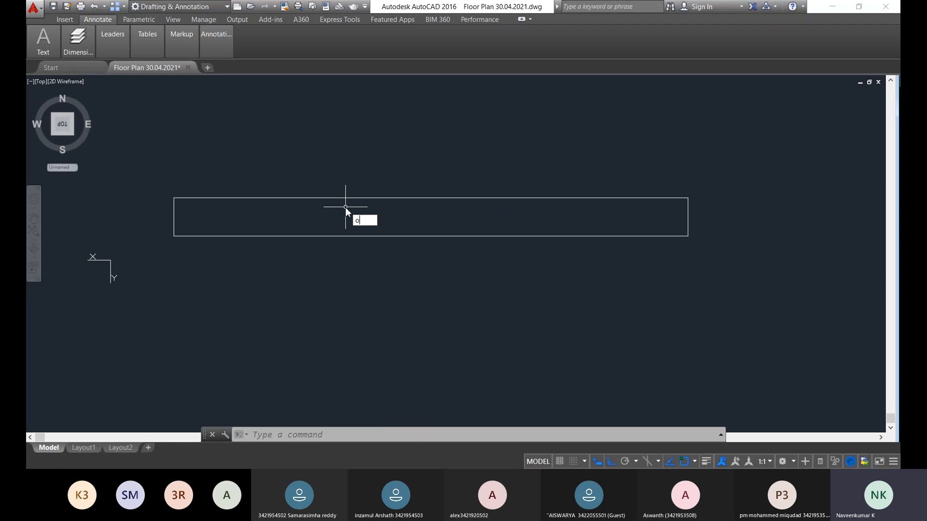
type("o")
key("Return")
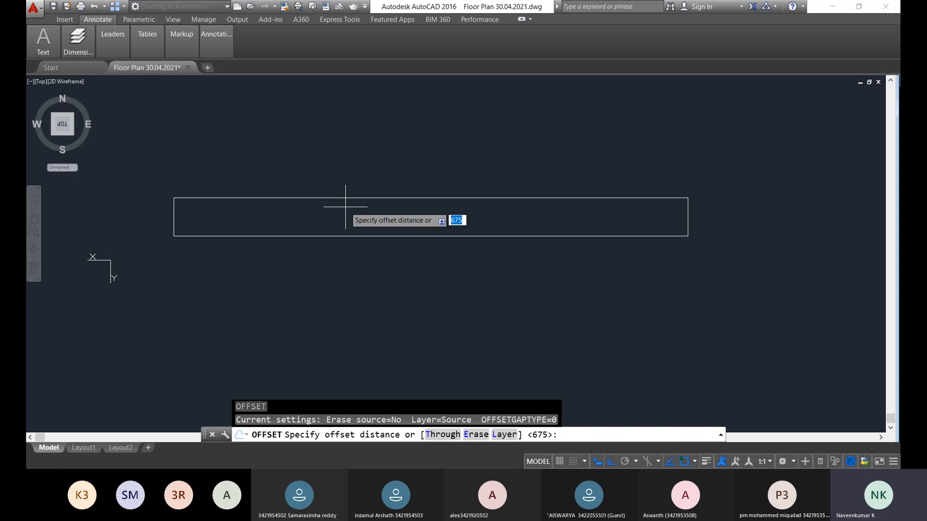
type("30")
key("Return")
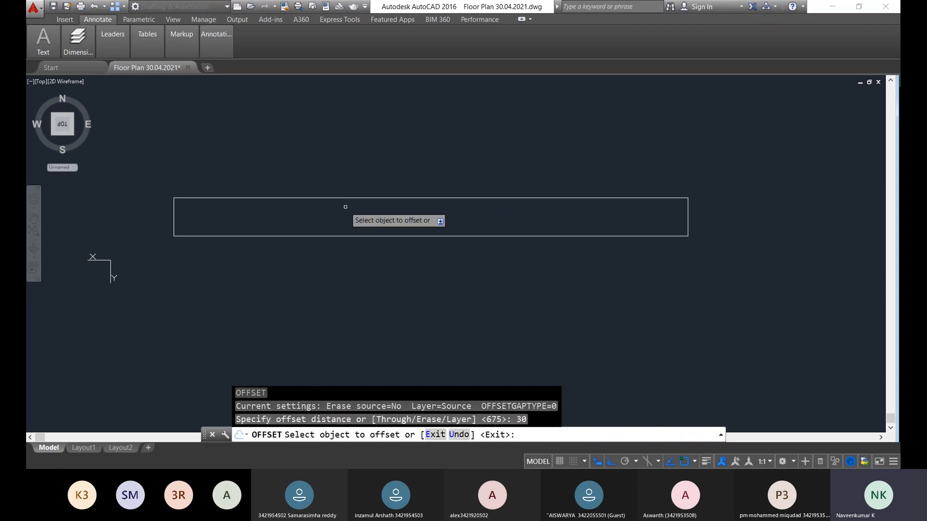
left_click(372, 198)
left_click(381, 211)
left_click(270, 236)
left_click(170, 214)
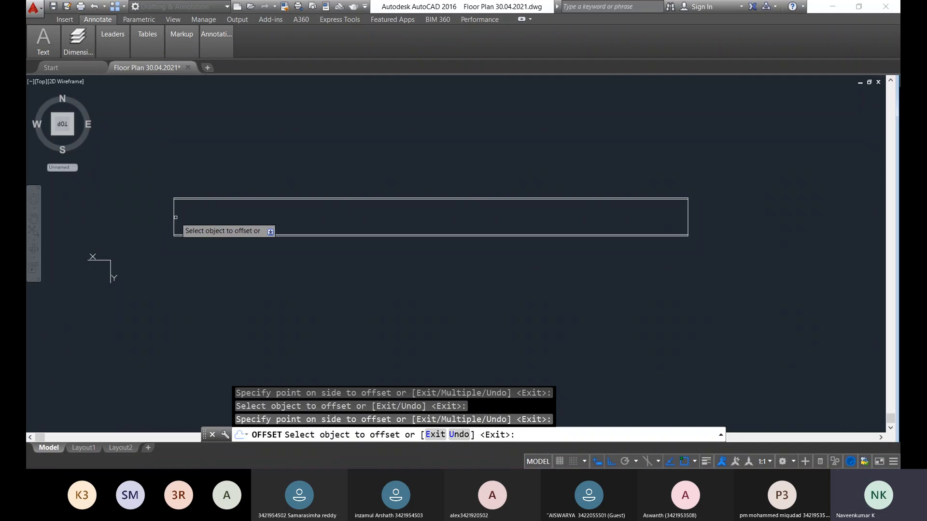
Offset the two short end lines of the rectangle 30 mm inward
left_click(176, 217)
left_click(289, 212)
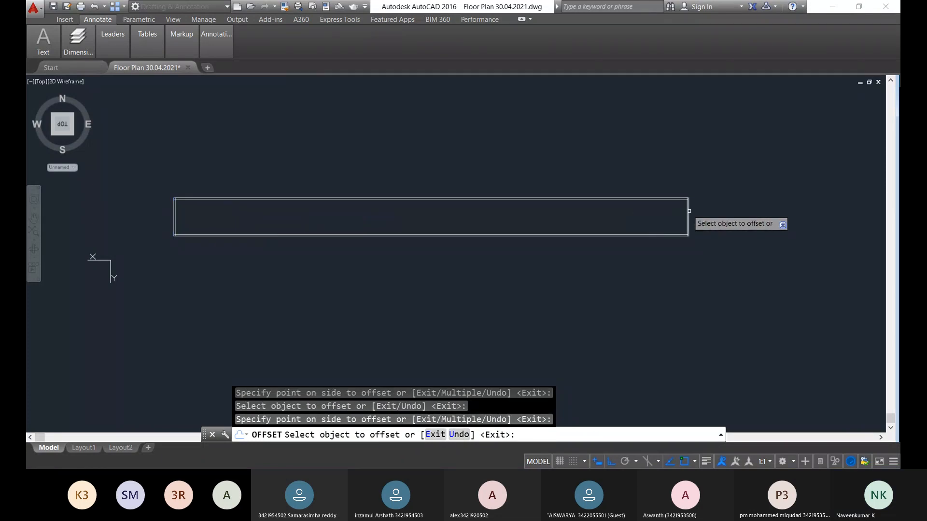
scroll(410, 232, "up", 3)
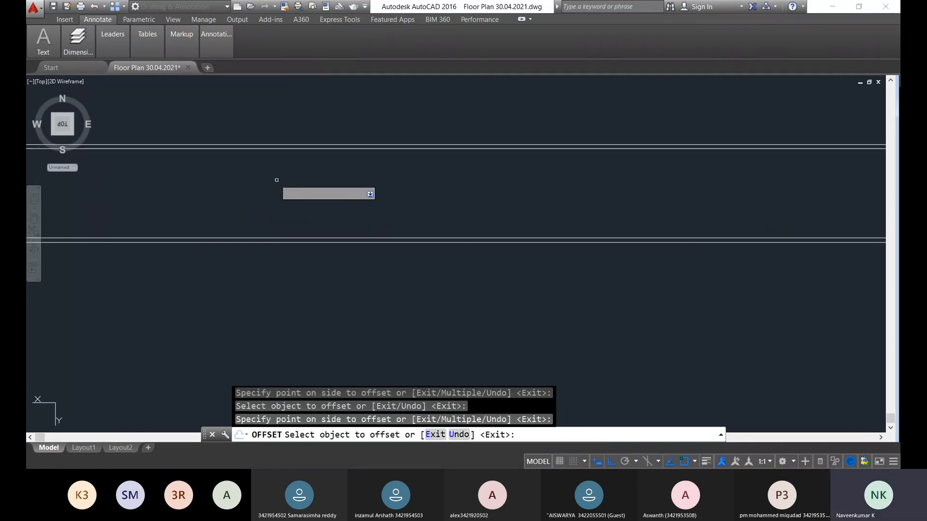
scroll(277, 180, "down", 3)
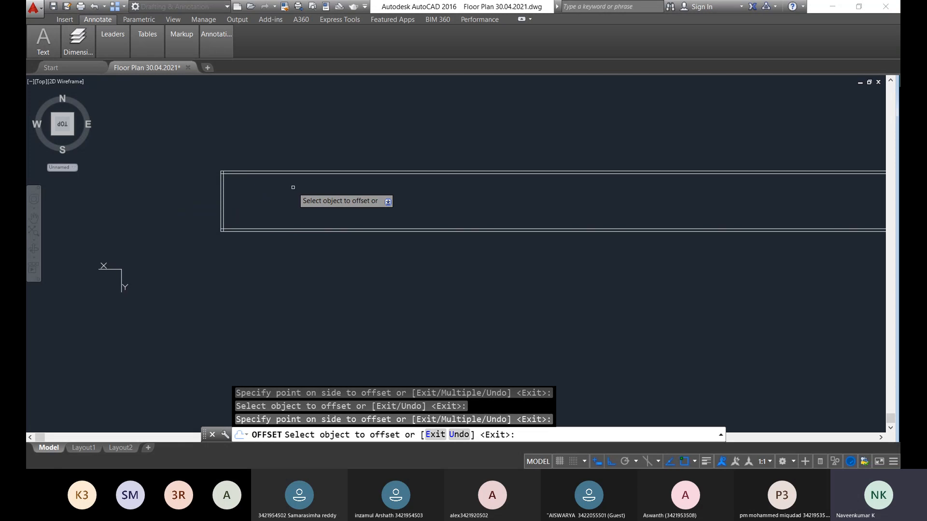
End the offsetting and examine the crossing offset lines at the rectangle's upper left corner
key("Escape")
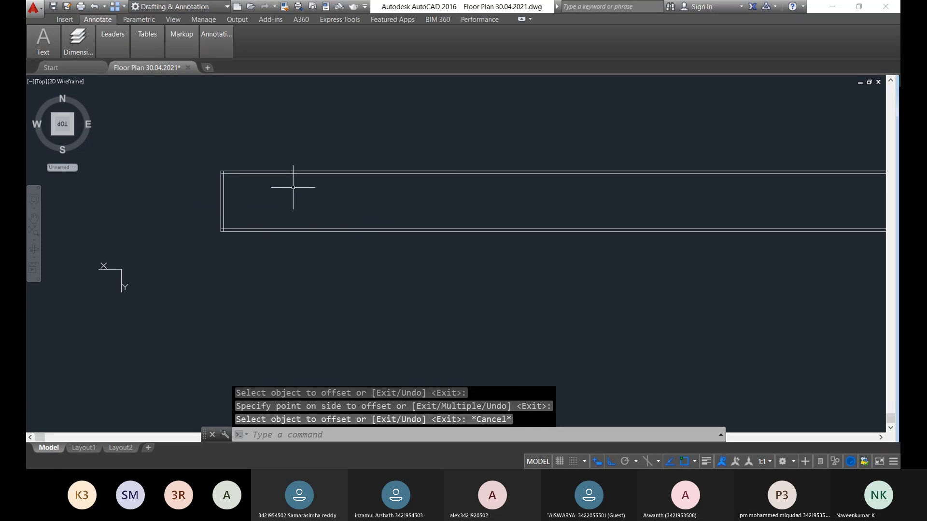
scroll(293, 187, "down", 3)
scroll(245, 186, "up", 5)
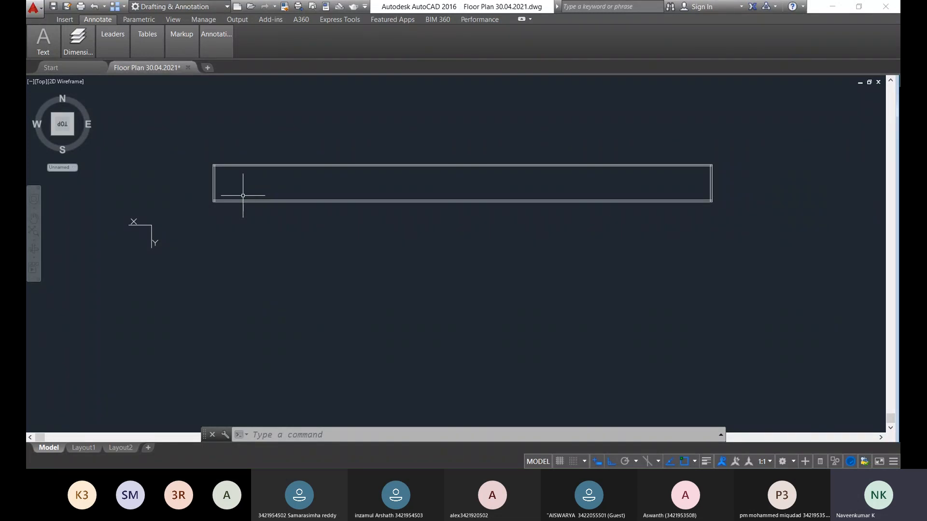
scroll(179, 182, "down", 2)
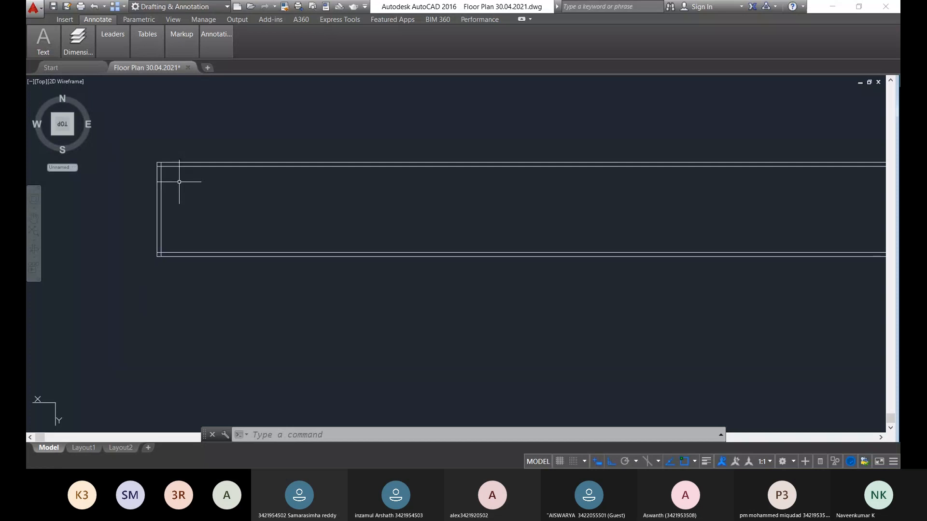
mouse_move(179, 182)
middle_mouse_down()
mouse_move(138, 151)
mouse_move(228, 182)
middle_mouse_up()
scroll(236, 178, "up", 8)
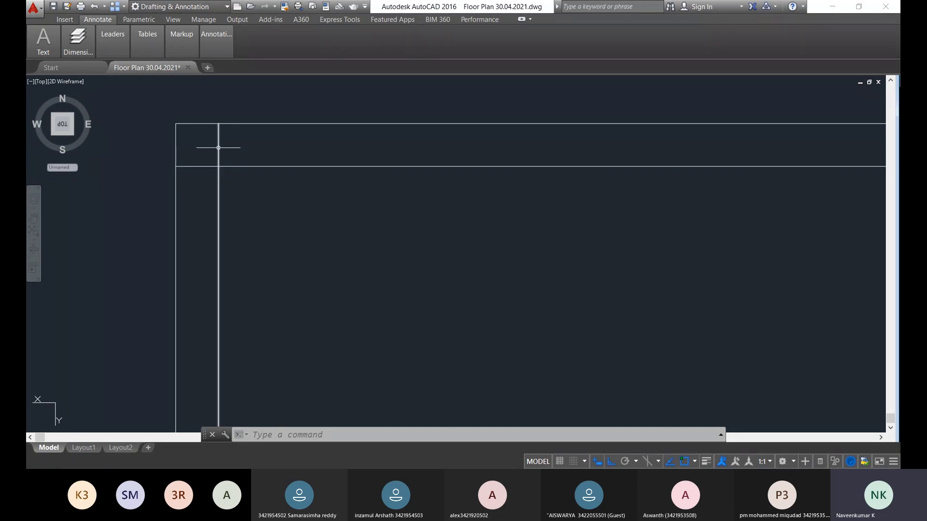
scroll(300, 219, "down", 4)
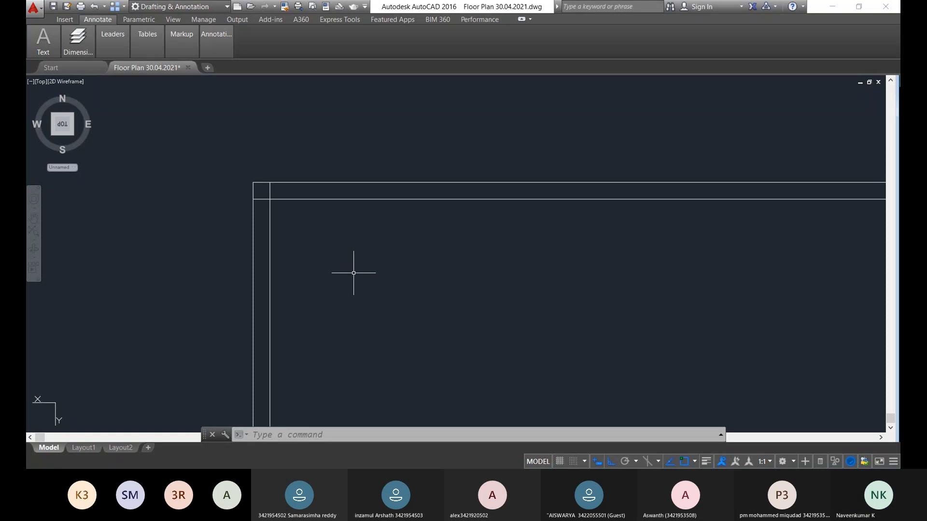
scroll(377, 302, "down", 2)
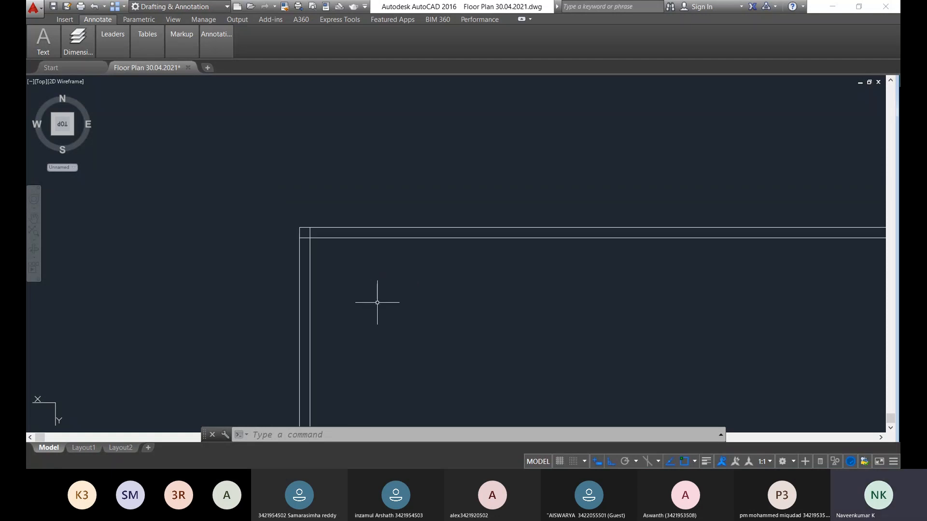
scroll(320, 223, "up", 8)
scroll(322, 217, "down", 3)
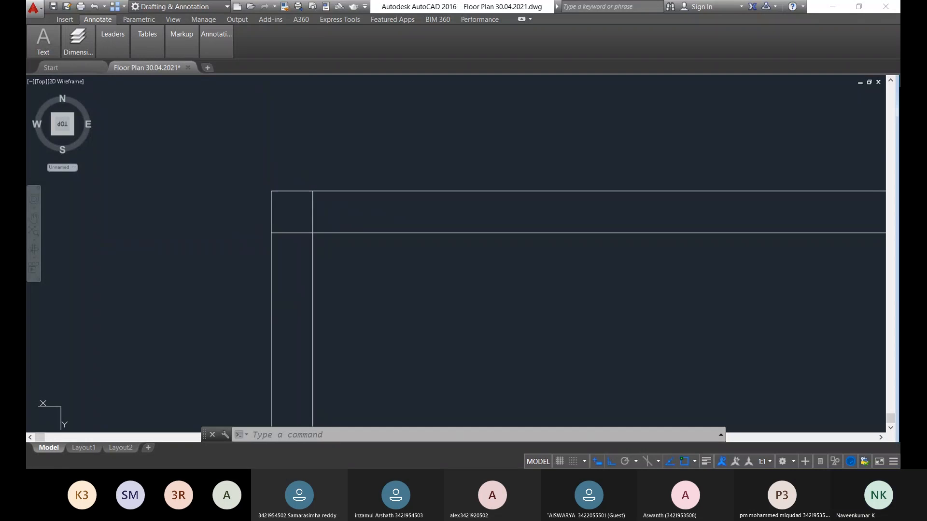
Trim the overlapping ends of the inner offset lines at the rectangle's upper left corner, using all objects as cutting edges
type("tr")
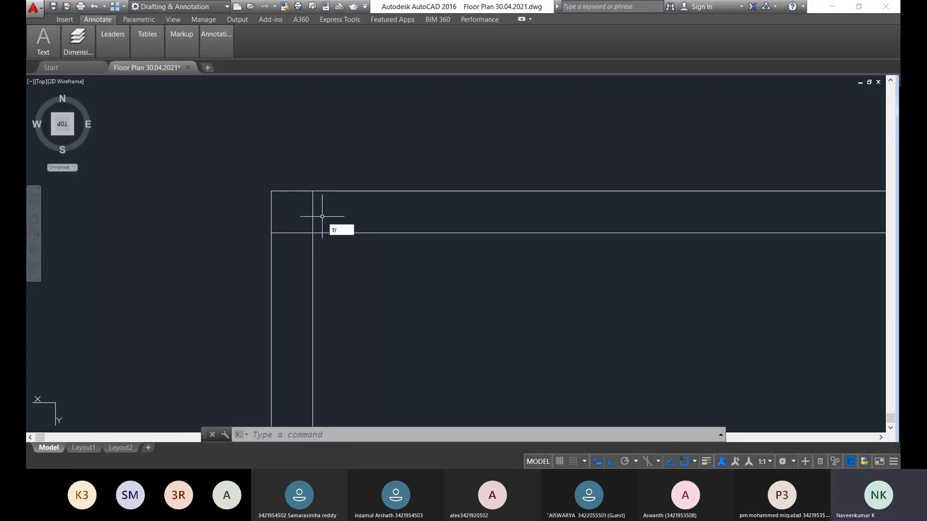
key("Return")
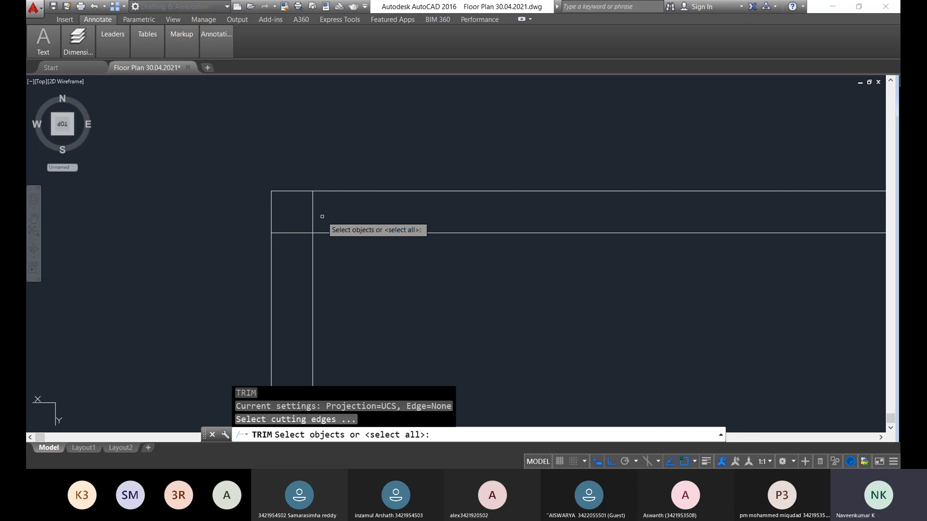
key("Return")
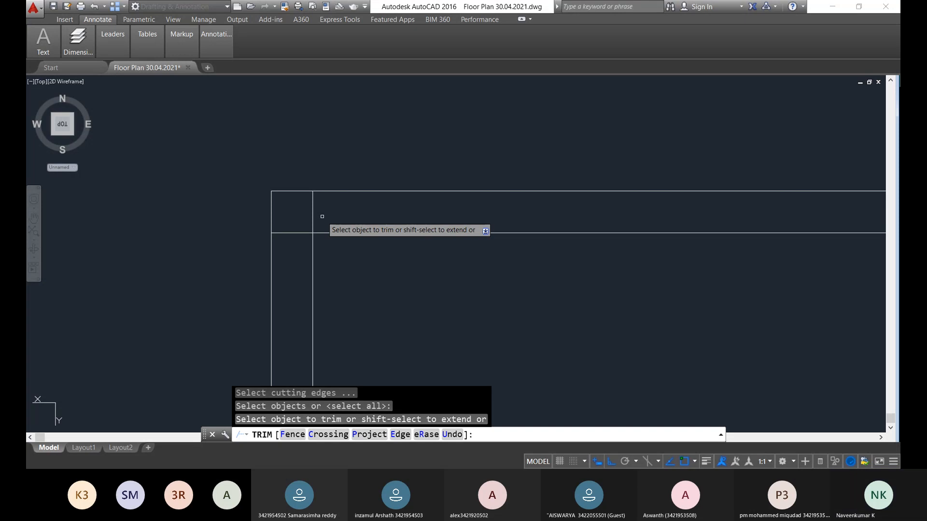
left_click(322, 216)
left_click(290, 241)
middle_click_drag(299, 232, 279, 217)
left_click(283, 208)
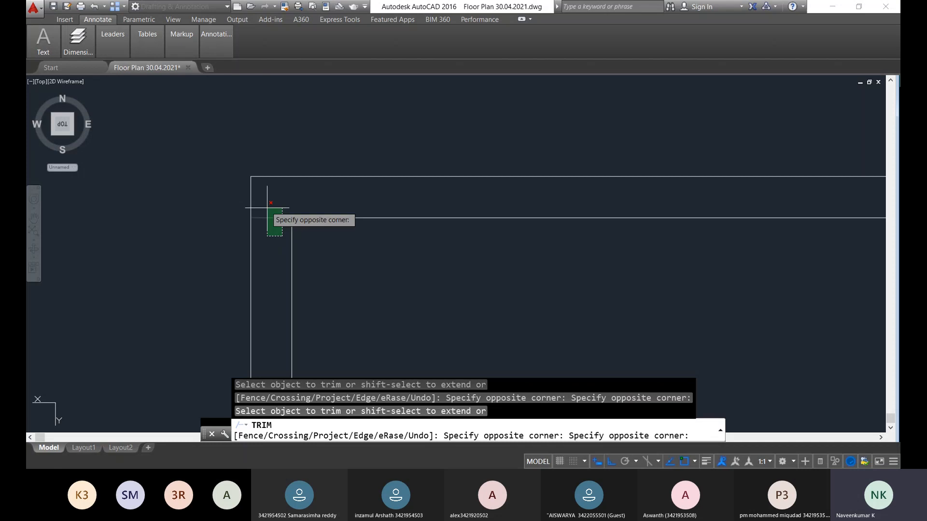
left_click(313, 261)
Trim the overlapping ends of the inner offset lines at the rectangle's lower left corner
scroll(313, 261, "down", 4)
scroll(265, 331, "up", 5)
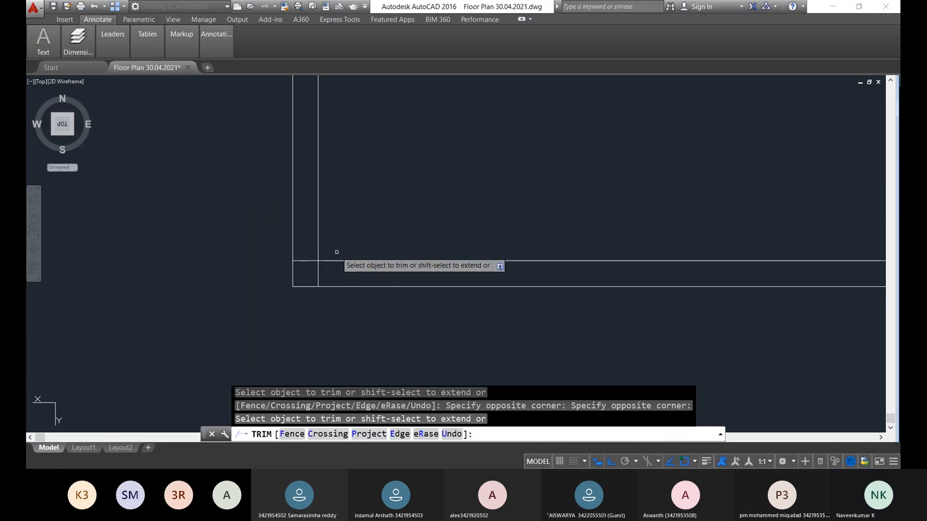
left_click(311, 293)
left_click(292, 285)
left_click(303, 300)
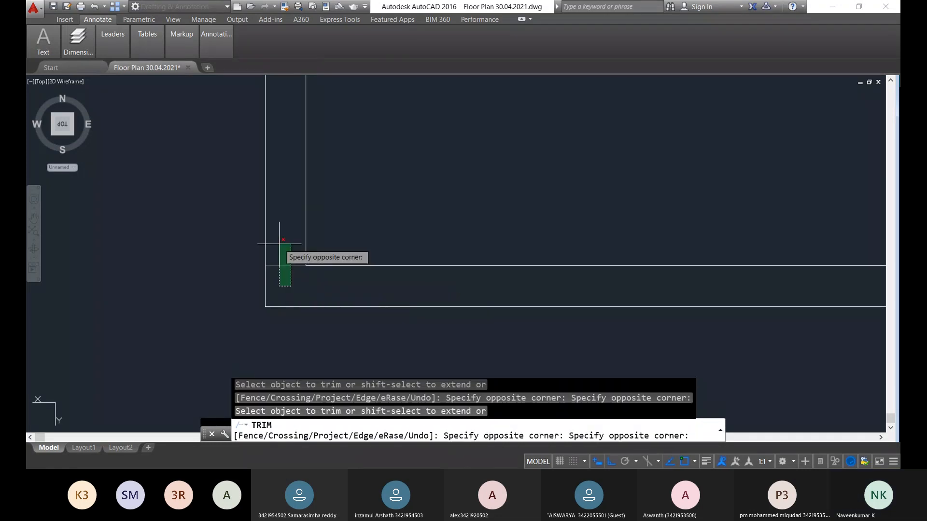
left_click(295, 258)
Trim the overlapping ends of the inner offset lines at the rectangle's lower right corner
scroll(379, 304, "down", 5)
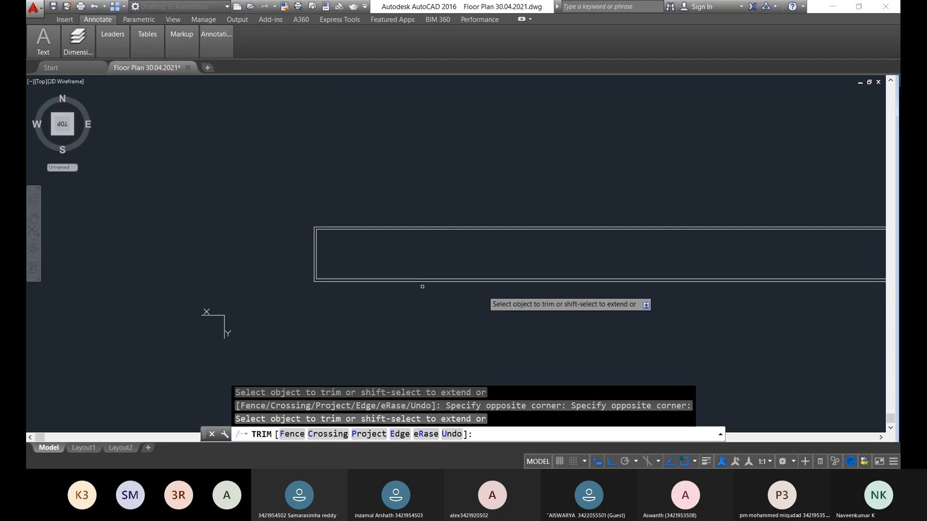
middle_click_drag(464, 290, 140, 282)
scroll(695, 270, "up", 6)
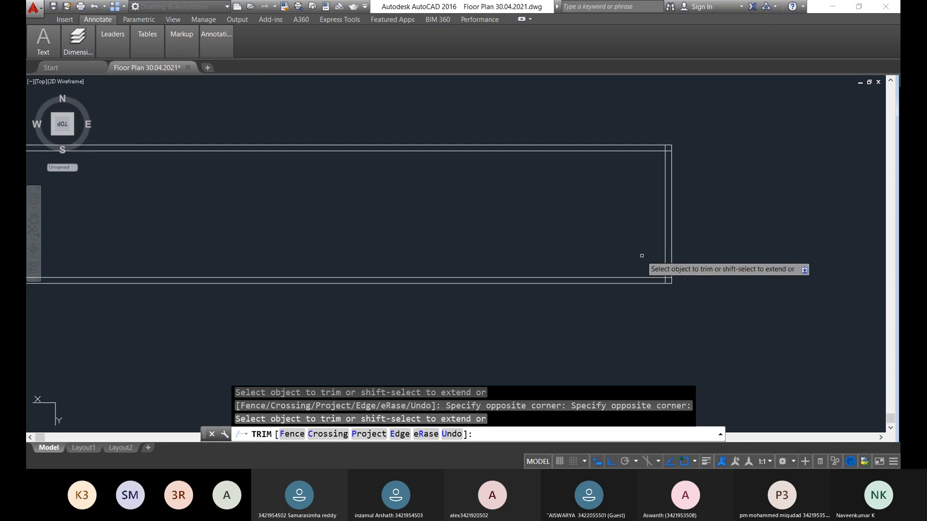
middle_click_drag(695, 302, 644, 279)
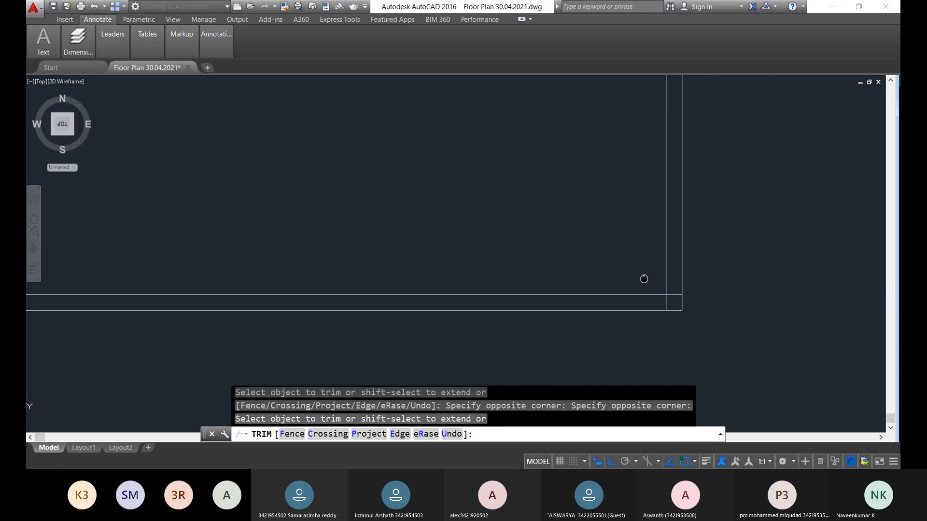
scroll(644, 279, "up", 6)
scroll(531, 241, "down", 1)
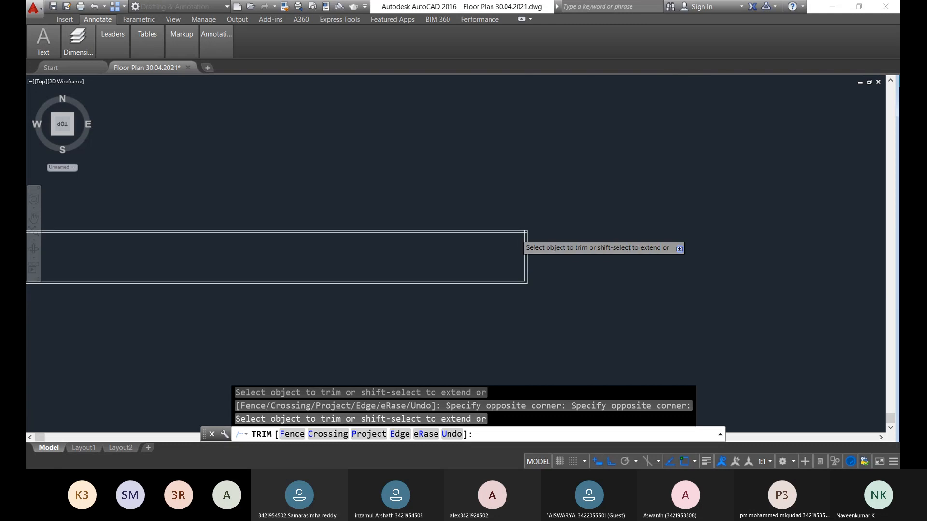
Trim the overlapping ends of the inner offset lines at the rectangle's upper right corner
scroll(517, 227, "down", 2)
scroll(503, 224, "up", 5)
left_click(498, 182)
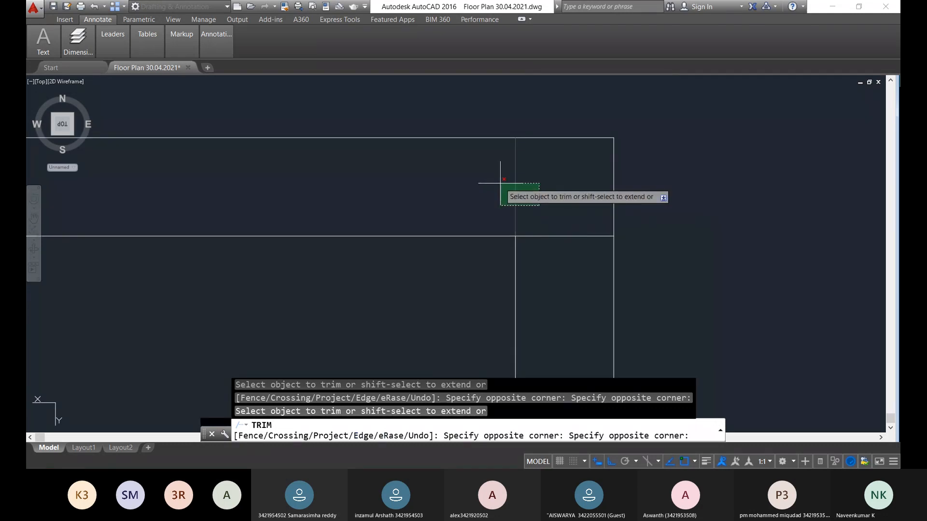
left_click(581, 253)
left_click(548, 204)
Examine the trimmed corners of the double-line rectangle and end the Trim command
scroll(526, 227, "down", 6)
scroll(531, 233, "down", 10)
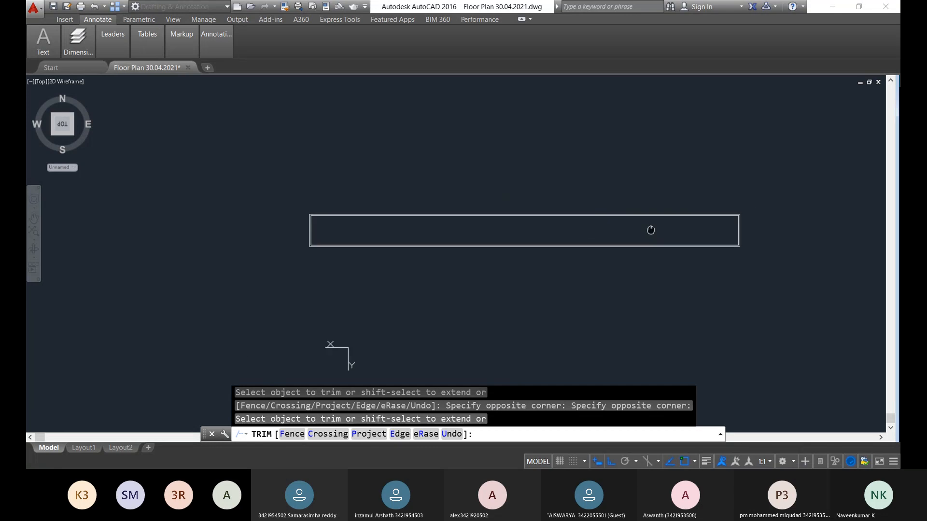
scroll(310, 244, "up", 6)
scroll(348, 255, "down", 4)
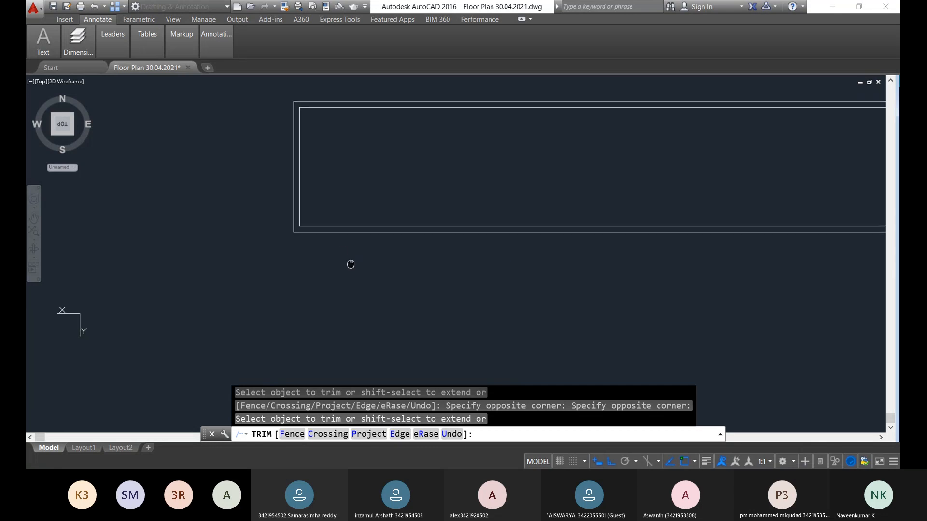
scroll(351, 259, "down", 4)
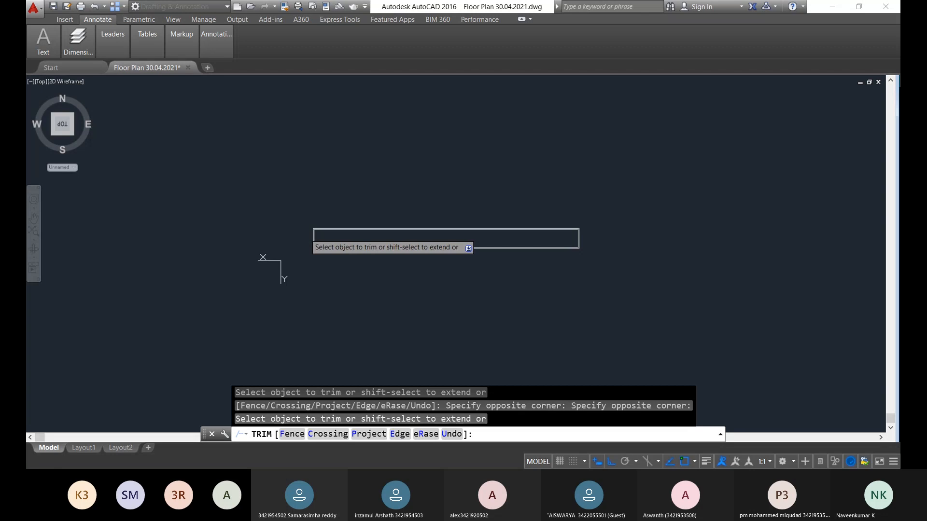
scroll(313, 239, "up", 5)
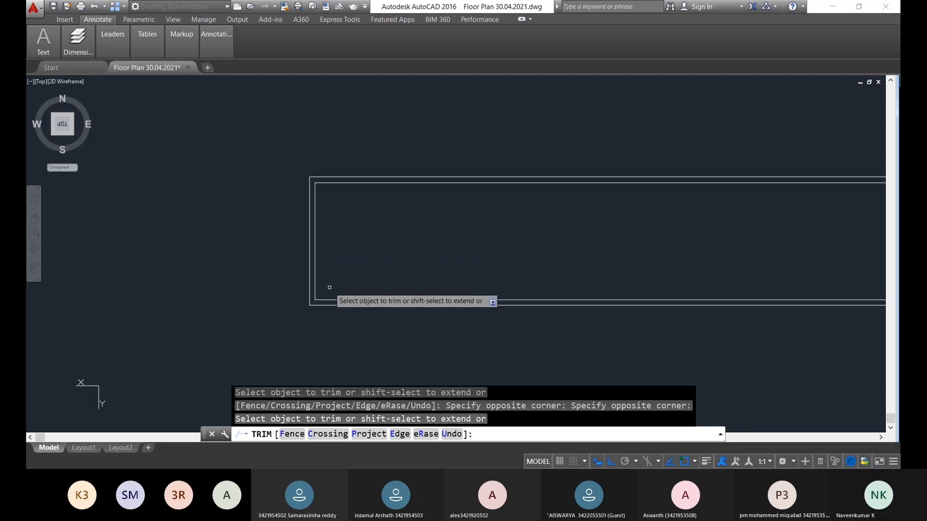
middle_click_drag(326, 273, 320, 288)
scroll(321, 288, "up", 4)
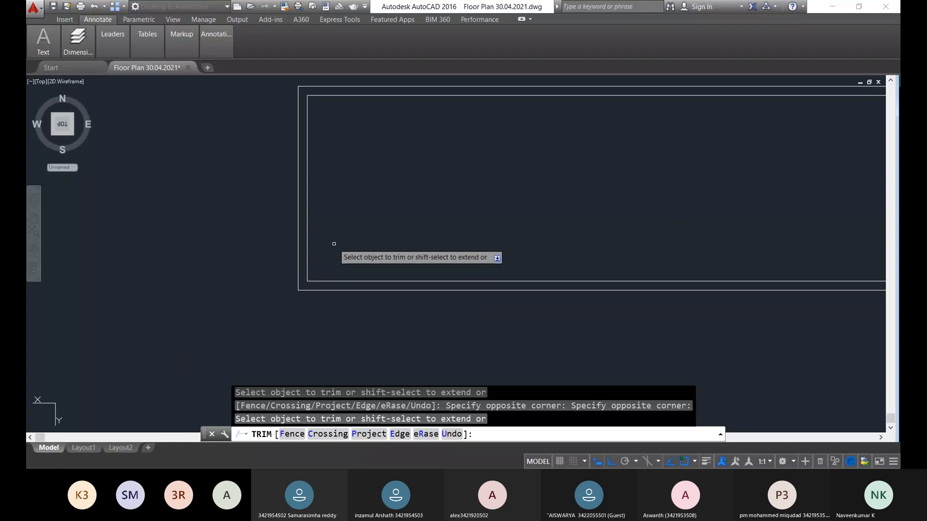
key("Escape")
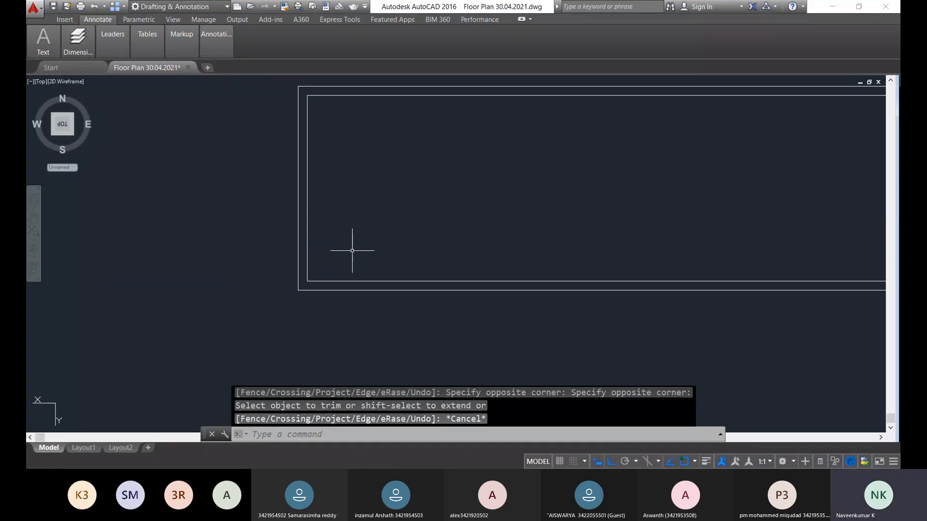
Add a vertical linear dimension between the two left corners of the inner rectangle, placed inside the outline
scroll(350, 250, "down", 5)
scroll(343, 250, "down", 1)
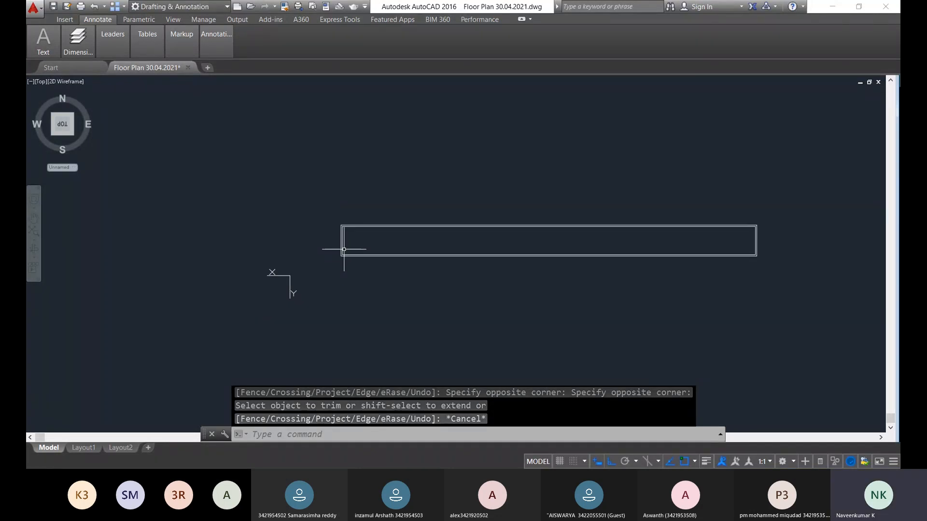
scroll(309, 235, "up", 3)
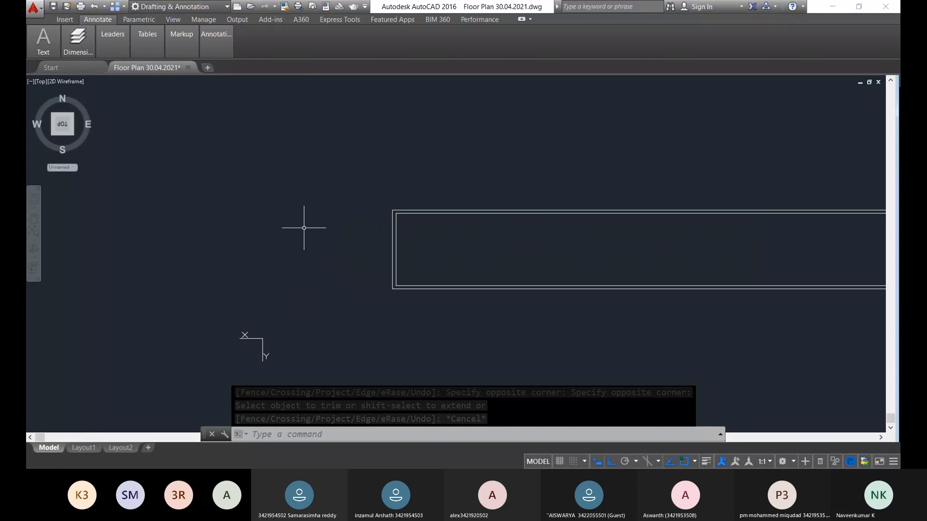
scroll(500, 324, "up", 2)
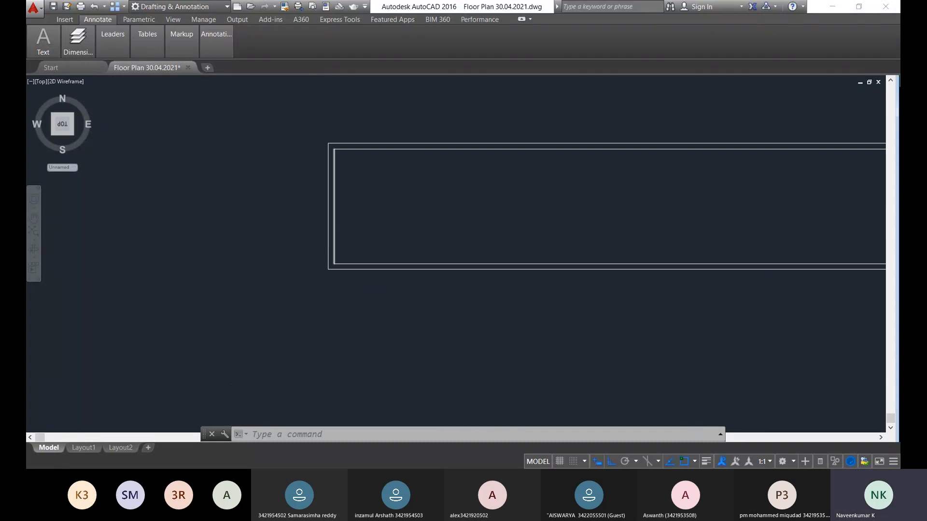
scroll(346, 203, "up", 2)
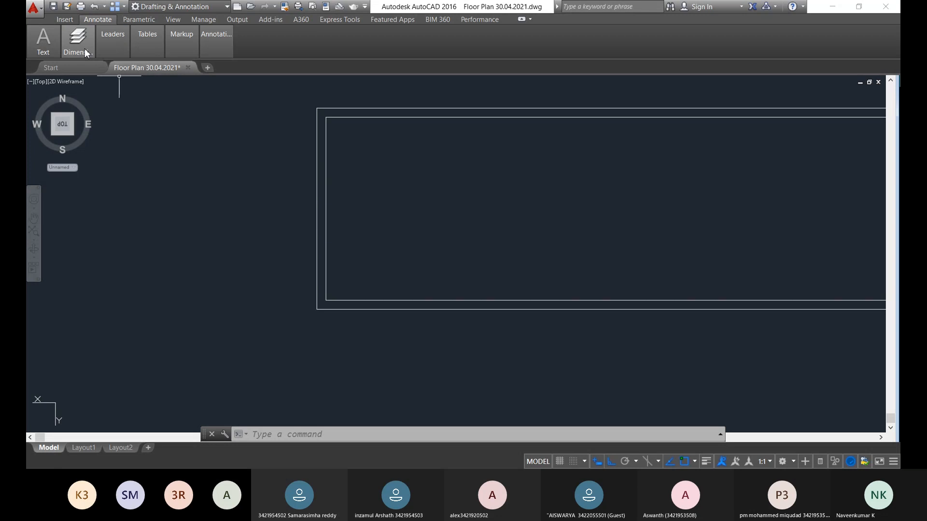
mouse_move(85, 48)
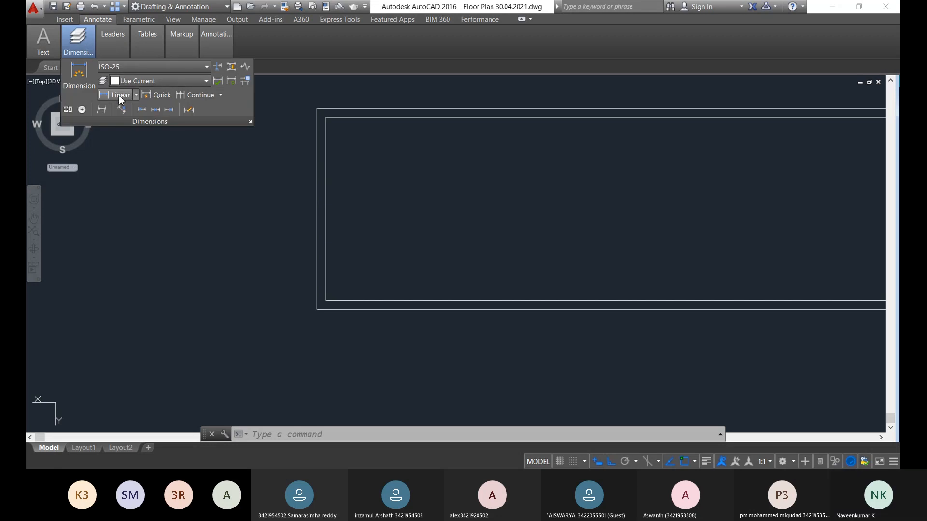
left_click(118, 95)
left_click(325, 117)
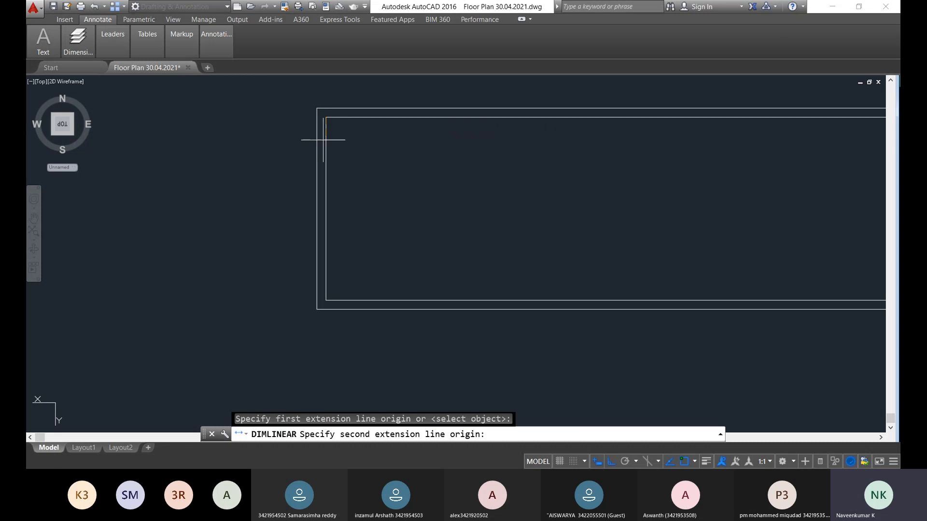
left_click(325, 300)
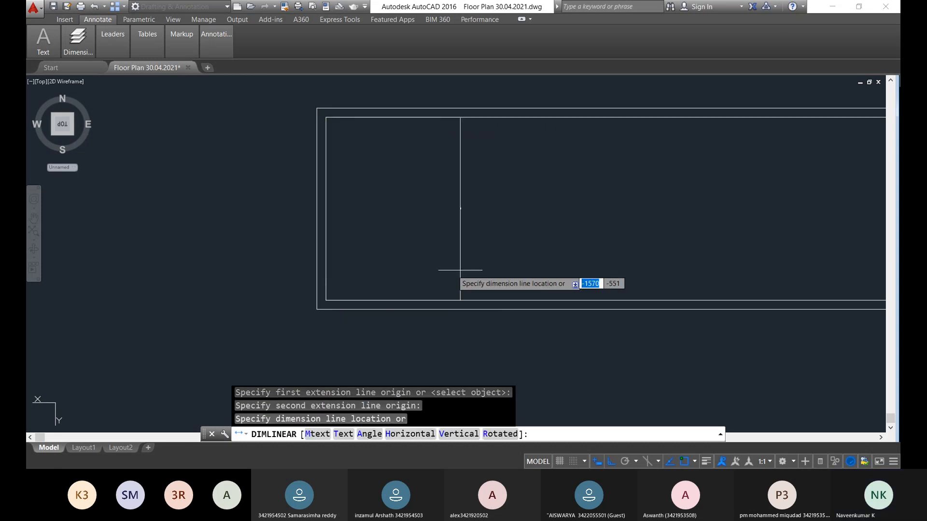
left_click(458, 270)
scroll(395, 200, "up", 5)
scroll(381, 159, "up", 4)
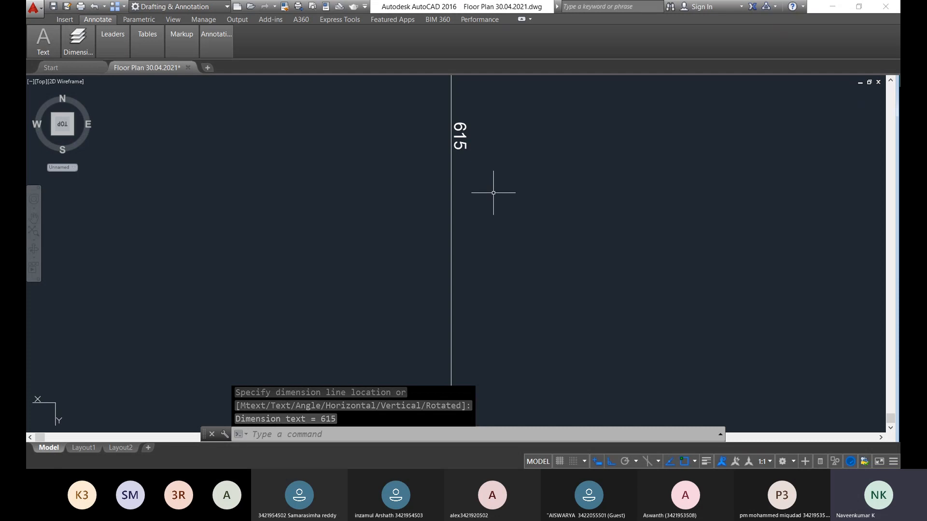
Delete the vertical linear dimension inside the inner rectangle
scroll(490, 197, "down", 6)
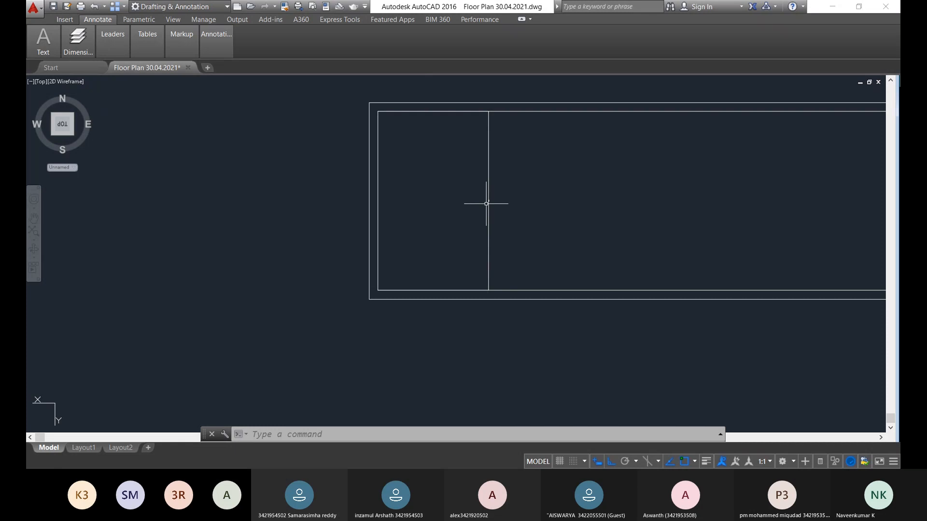
scroll(509, 227, "up", 4)
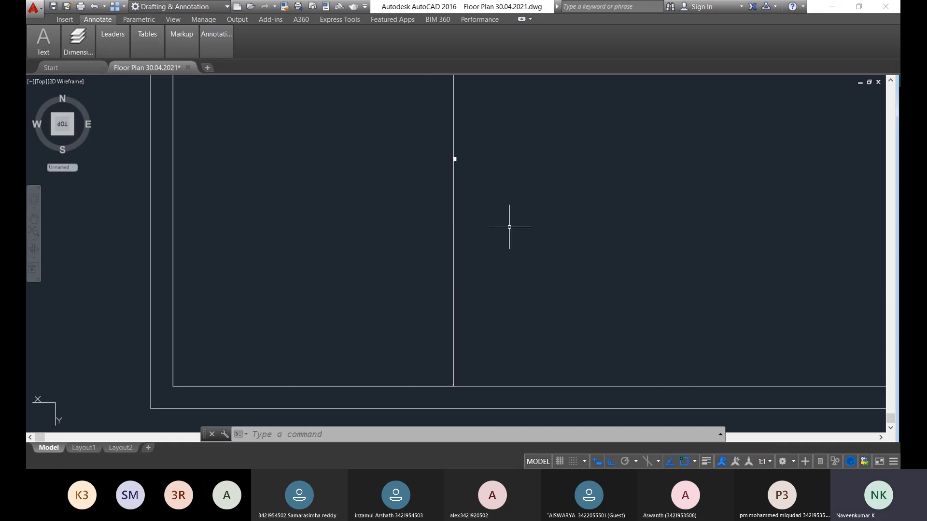
left_click(509, 227)
left_click(416, 177)
key("Delete")
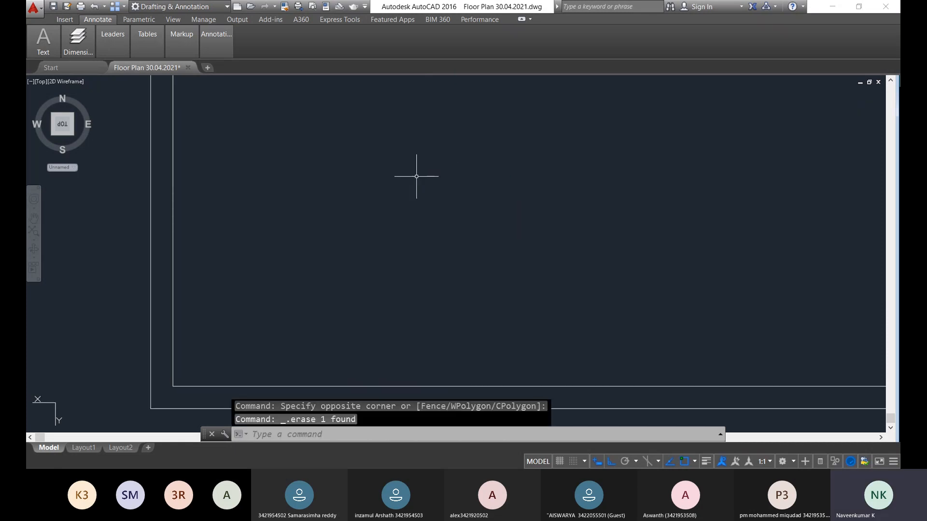
Draw a 115 mm line up from the inner rectangle's lower left corner, followed by a short horizontal segment to the right
scroll(182, 218, "down", 4)
middle_click_drag(186, 222, 305, 209)
scroll(305, 229, "up", 4)
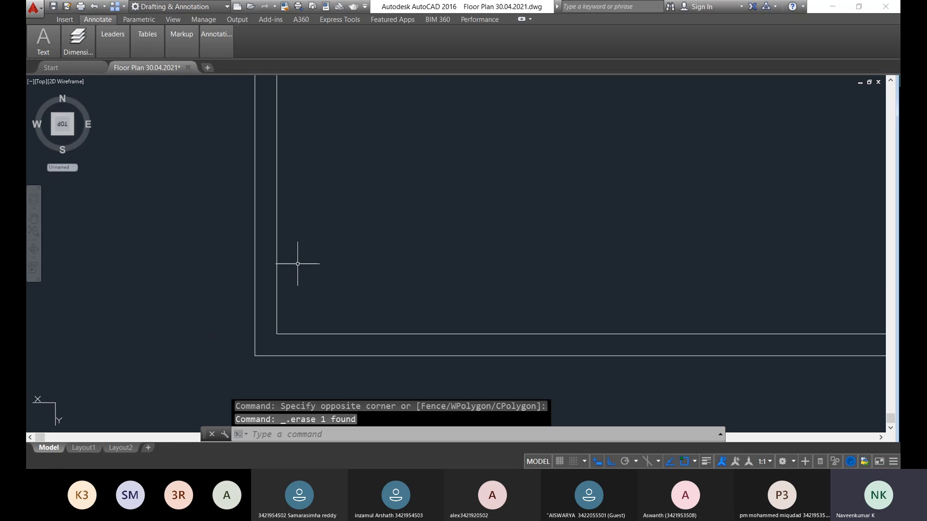
middle_click_drag(297, 264, 314, 271)
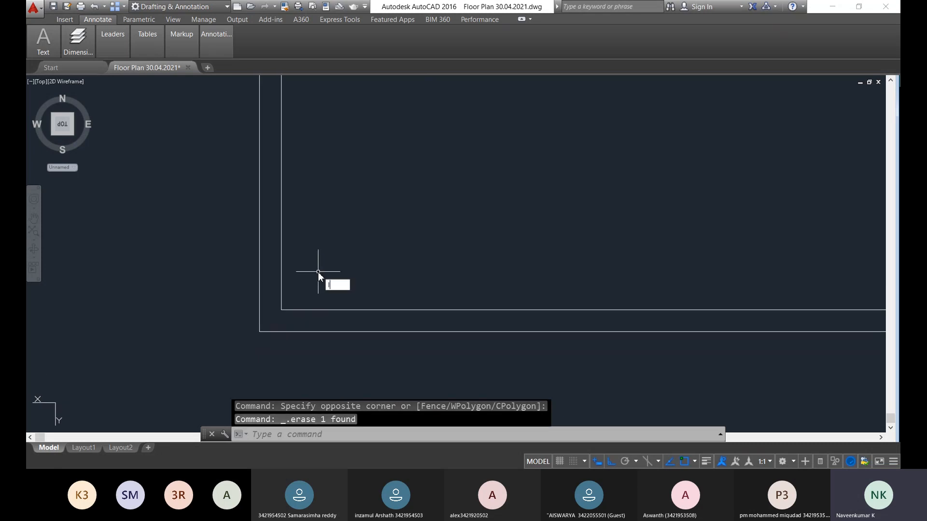
type("l")
key("Return")
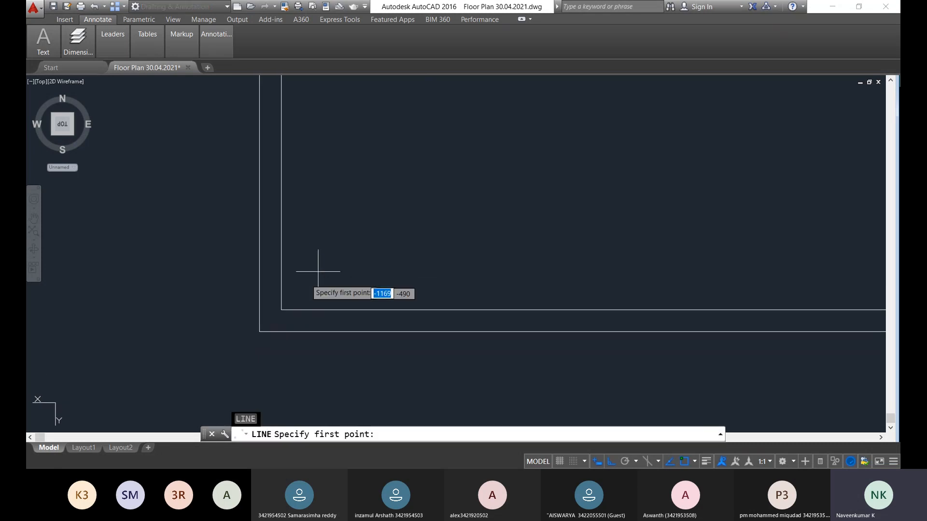
left_click(281, 305)
type("115")
key("Return")
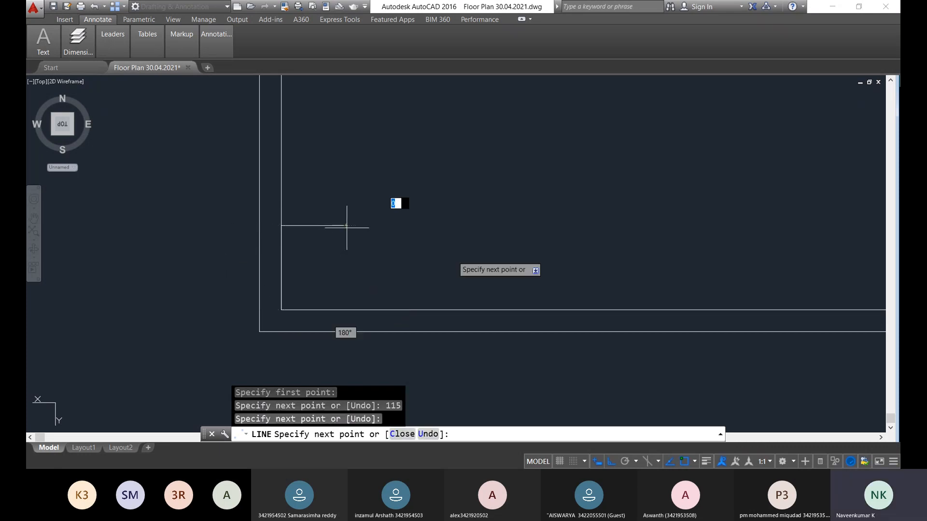
key("Escape")
Trim the inner rectangle's left line below the short horizontal segment
type("trr")
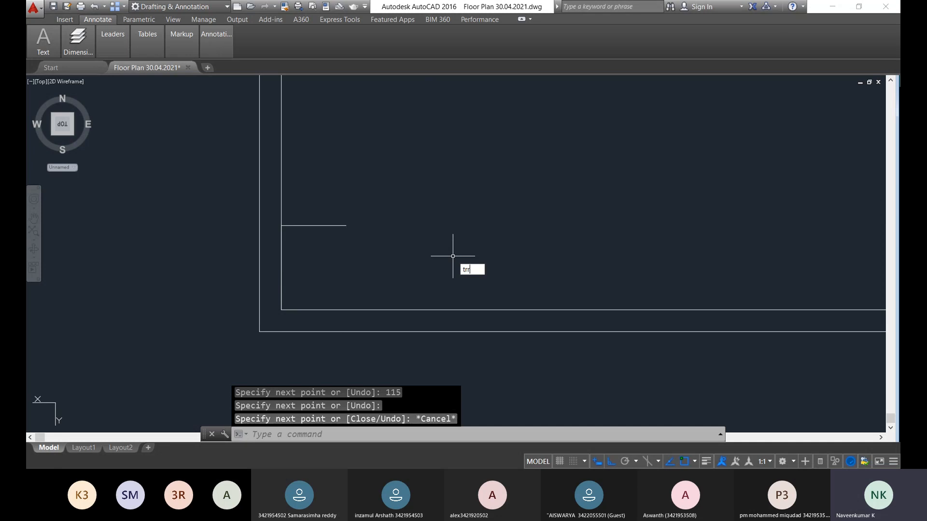
key("Return")
key("Return")
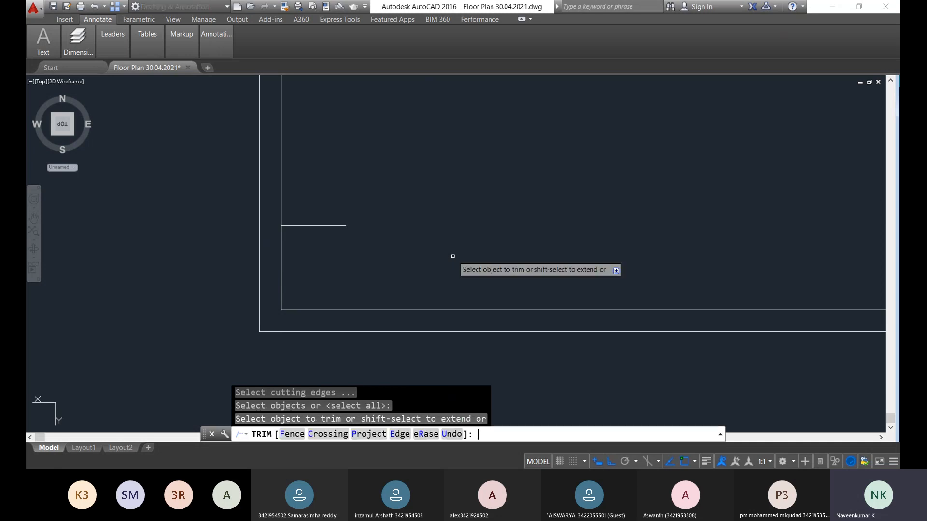
left_click(304, 265)
left_click(268, 257)
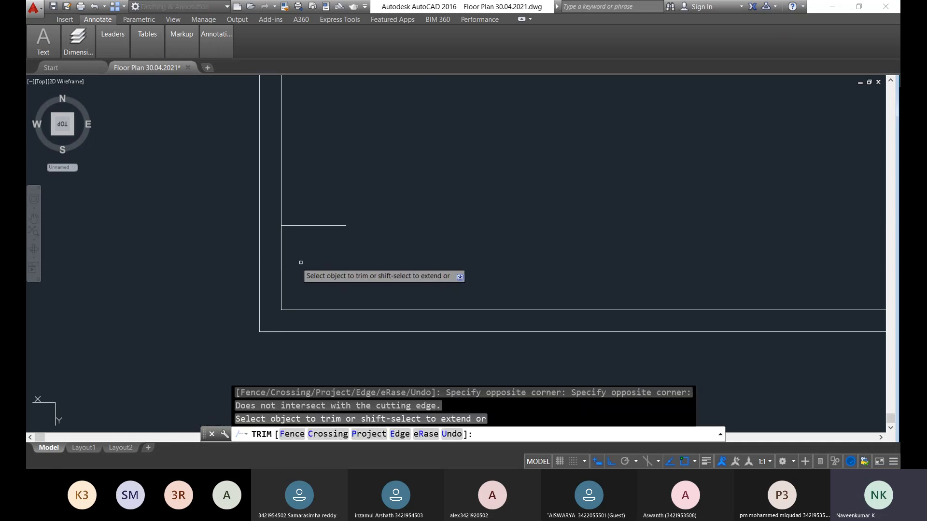
left_click(291, 264)
left_click(280, 254)
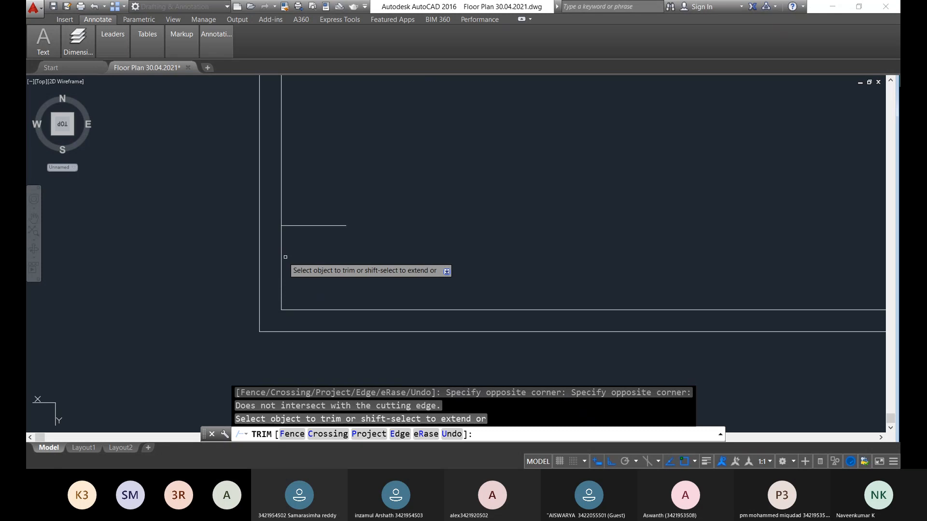
key("Escape")
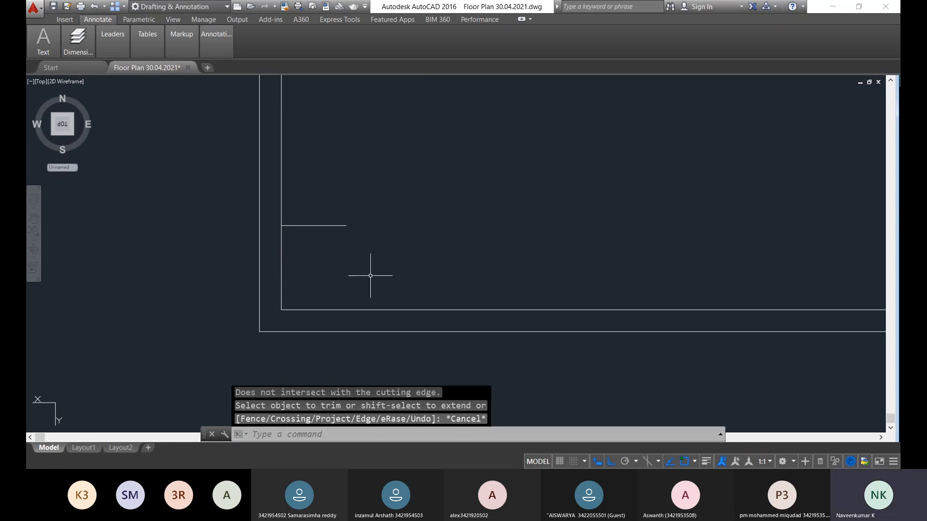
Try to trim the 115 mm line at the inner rectangle's lower left corner
type("tr")
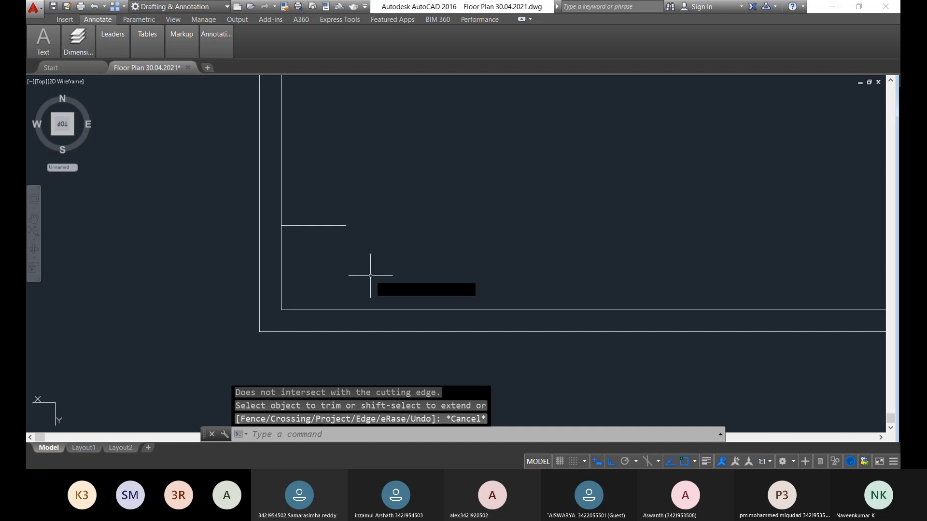
key("Return")
key("Return")
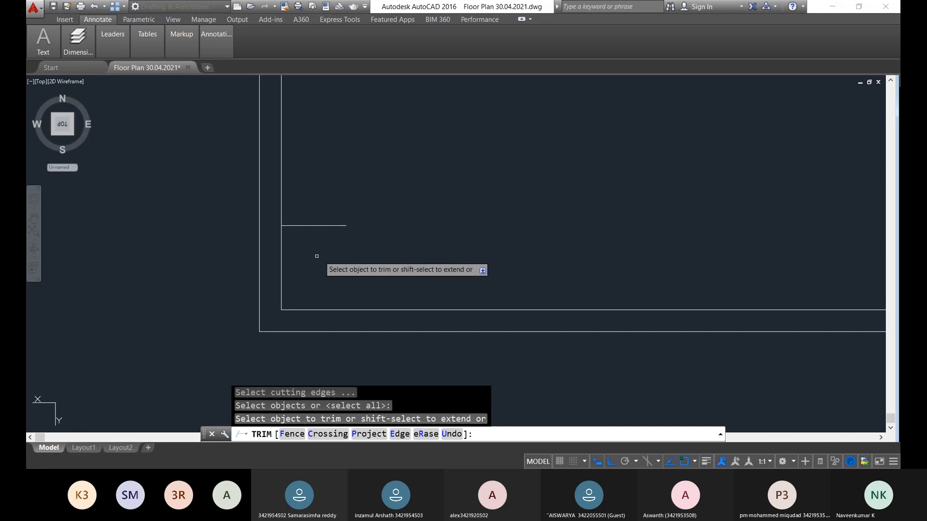
left_click(286, 240)
left_click(295, 261)
key("Escape")
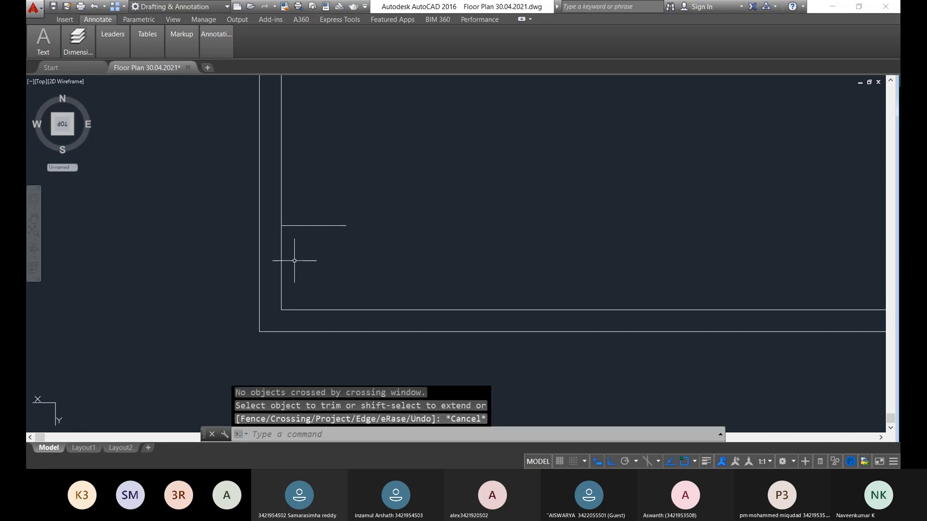
Delete the 115 mm helper line and the short horizontal segment at the inner rectangle's left side
left_click(281, 256)
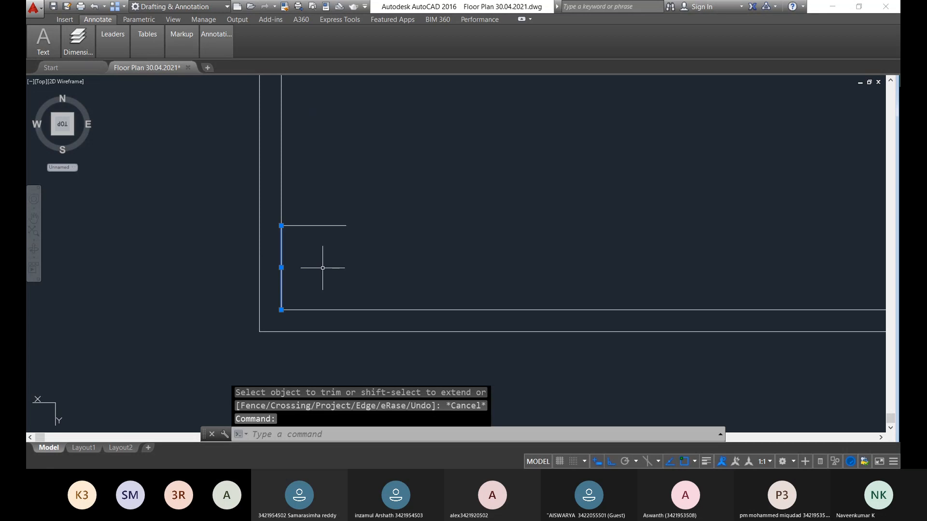
key("Delete")
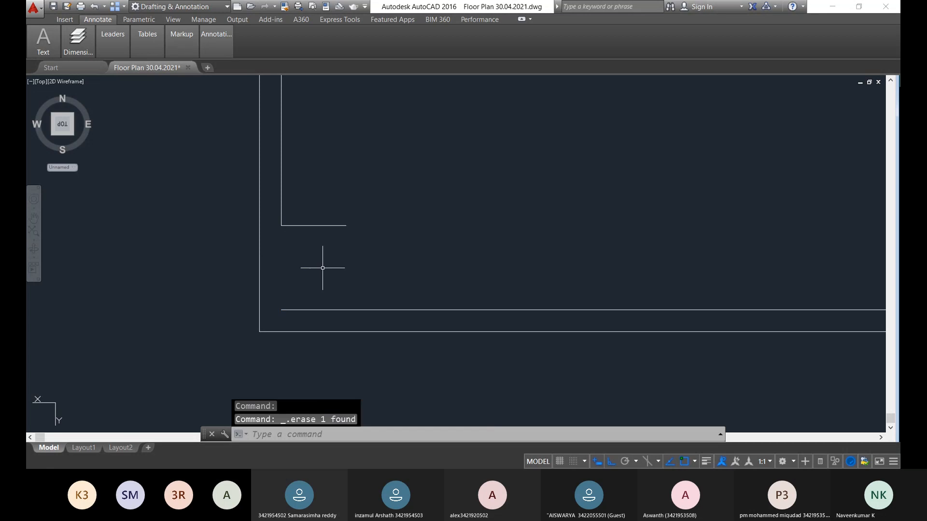
left_click(322, 268)
Draw a 115 mm line up from the inner rectangle's lower right corner, followed by a horizontal segment to the left
scroll(327, 244, "down", 5)
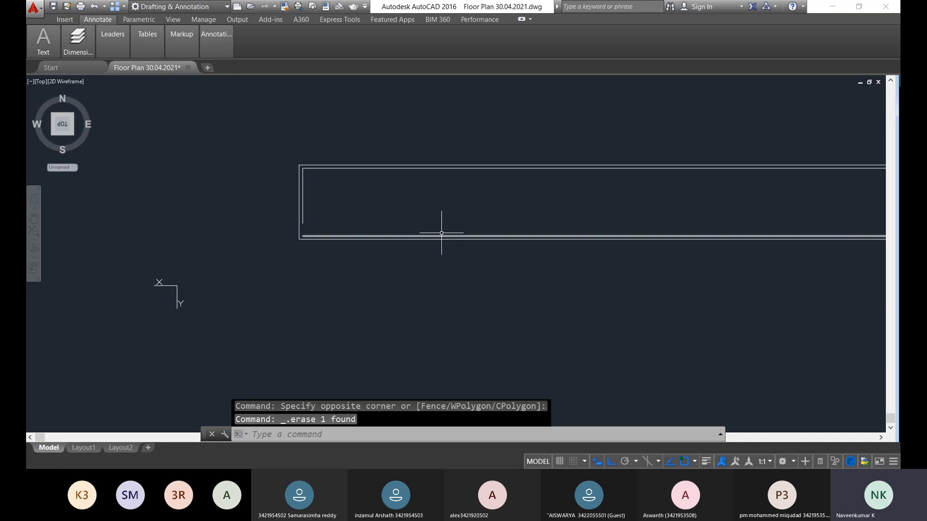
mouse_move(874, 176)
middle_mouse_down()
mouse_move(695, 197)
mouse_move(645, 238)
middle_mouse_up()
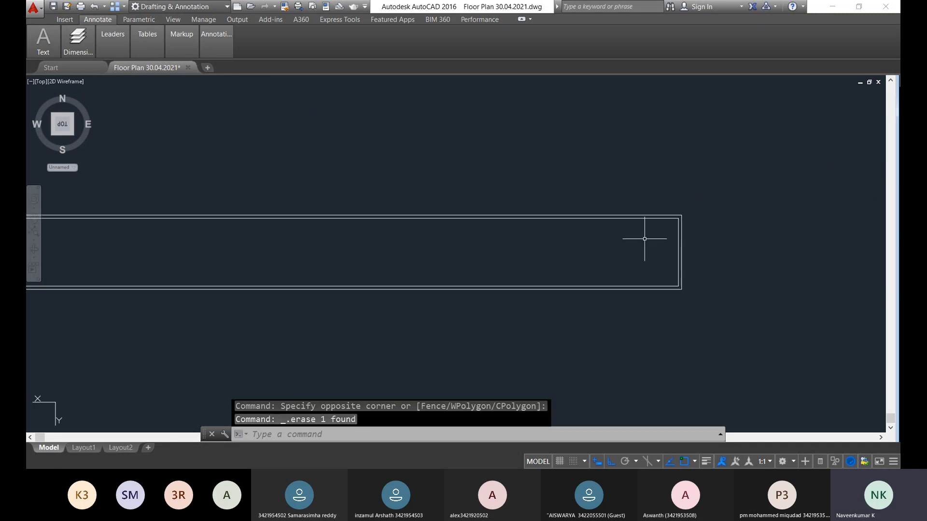
scroll(678, 268, "up", 7)
scroll(622, 269, "up", 4)
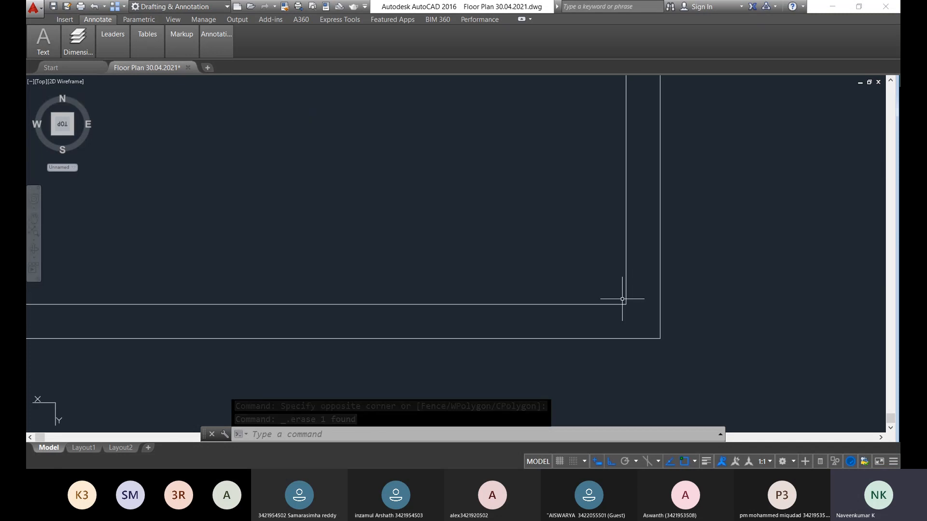
type("l")
key("Return")
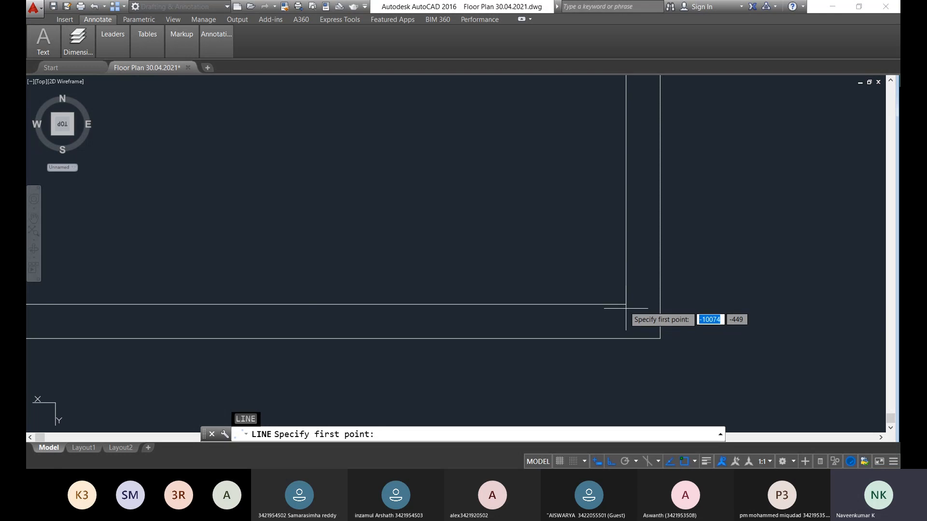
left_click(626, 304)
type("115")
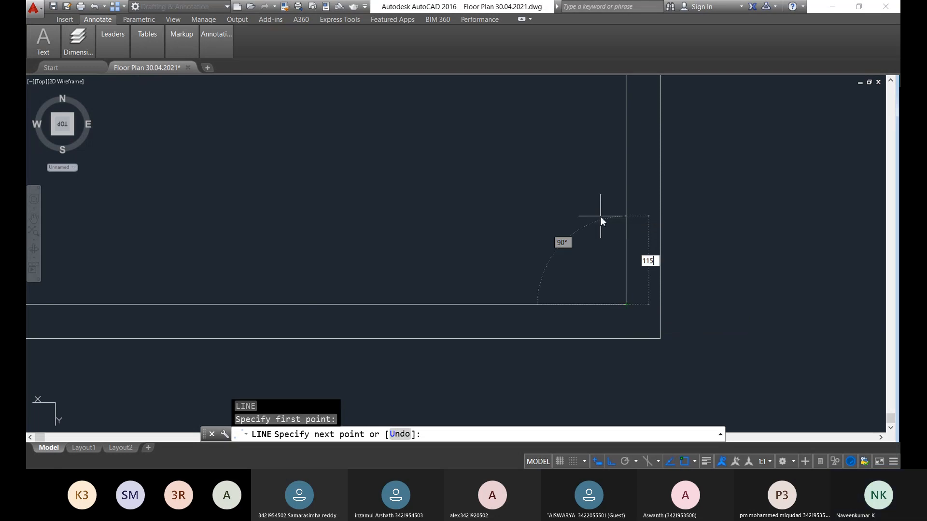
key("Return")
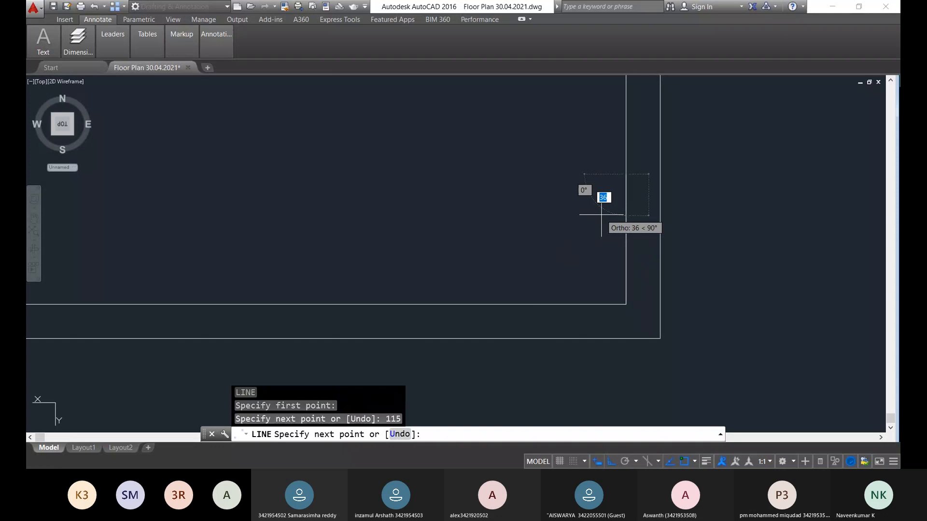
left_click(601, 215)
key("Escape")
Cut a 115 mm opening at the lower end of the inner right line by trimming it and deleting the helper lines
left_click(661, 231)
key("Delete")
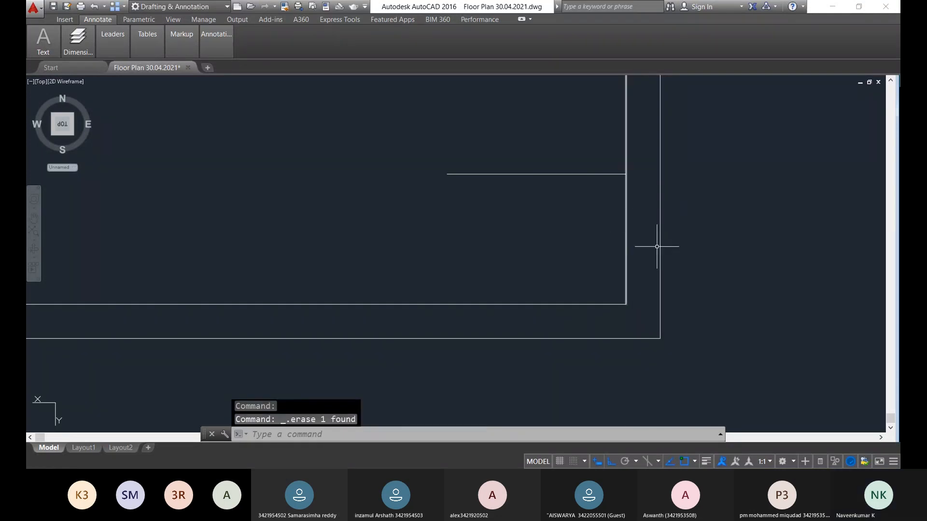
type("tr")
key("Return")
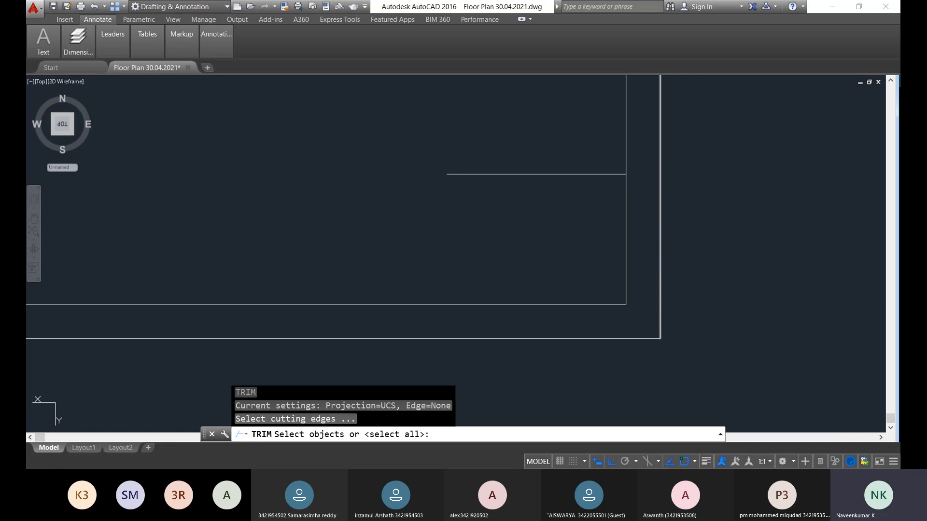
key("Return")
left_click_drag(626, 232, 642, 232)
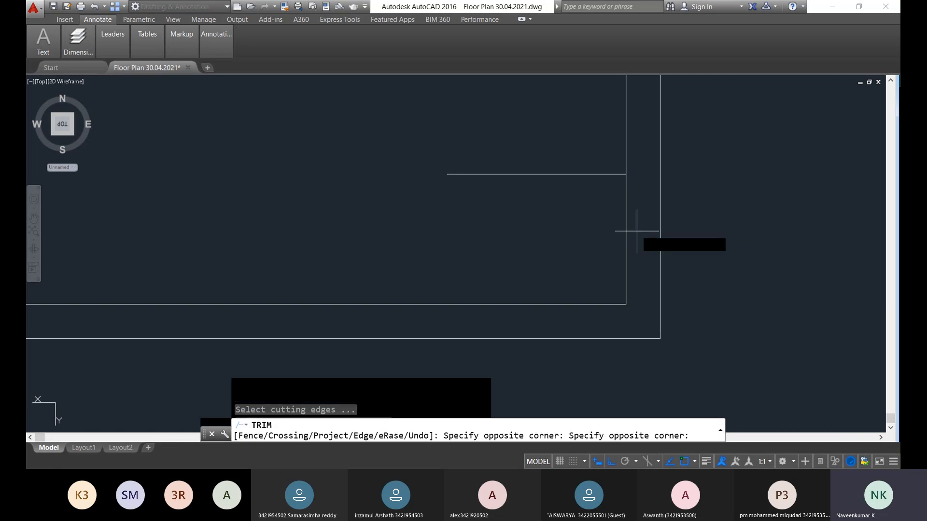
key("Escape")
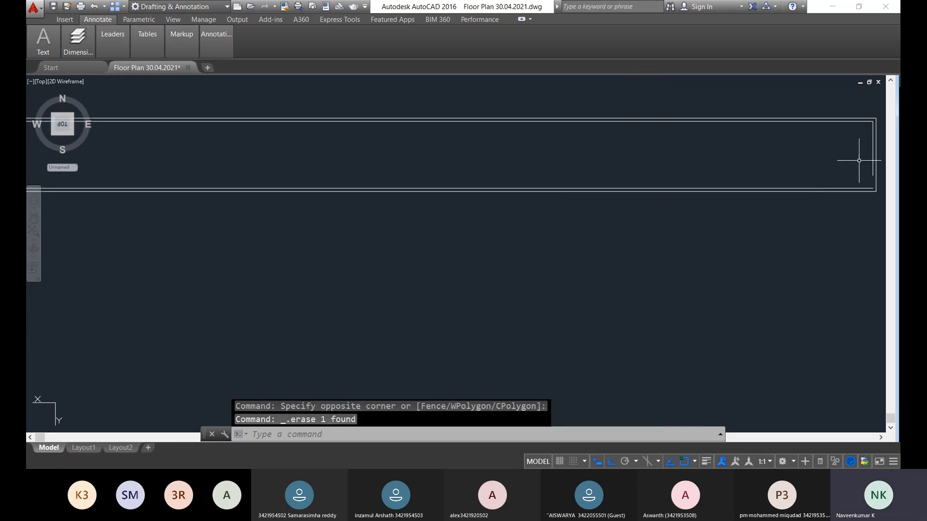
middle_click_drag(848, 155, 738, 162)
scroll(768, 164, "up", 2)
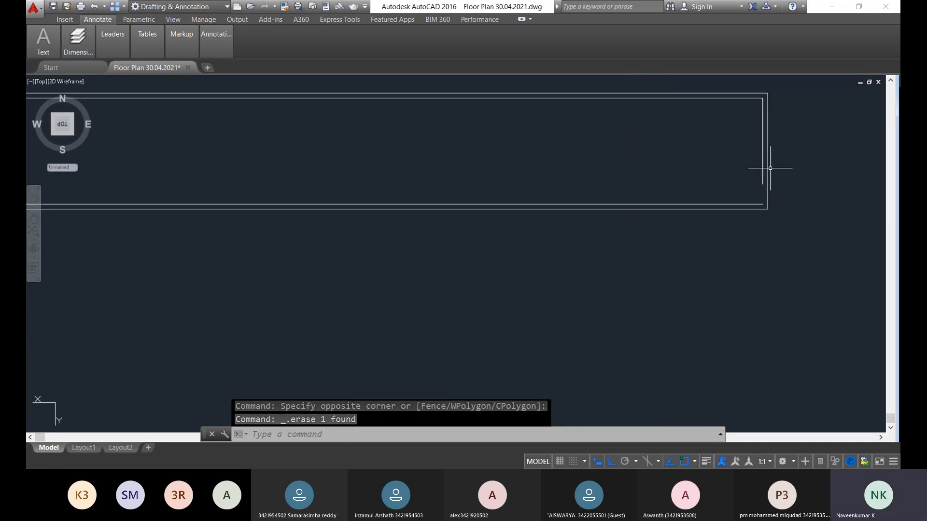
scroll(769, 168, "down", 2)
scroll(768, 167, "up", 4)
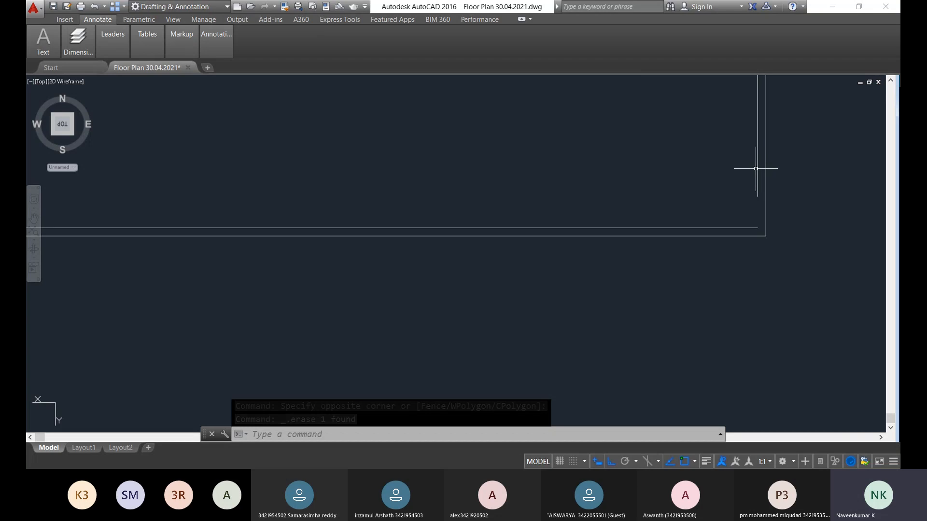
scroll(757, 168, "down", 3)
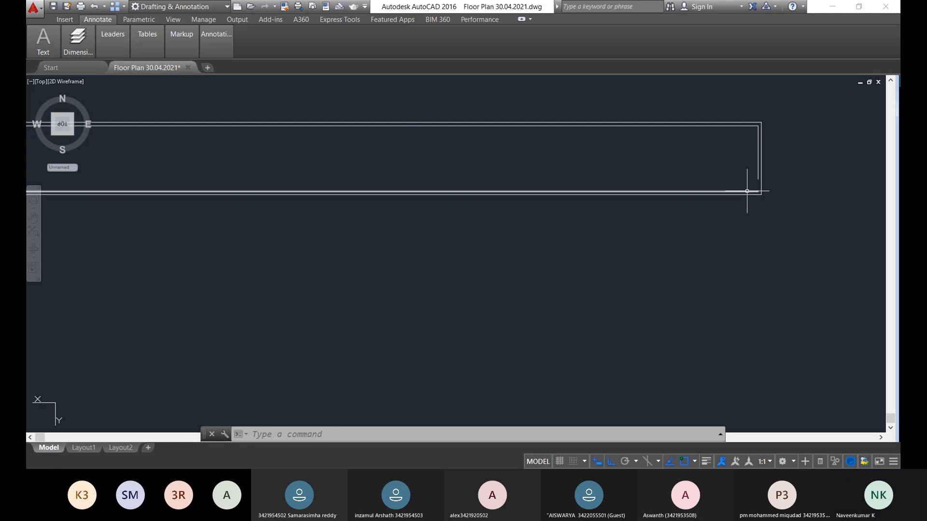
Draw a 50 mm line rightward from the inner bottom line's left end, followed by a vertical segment going up
middle_click_drag(29, 183, 208, 224)
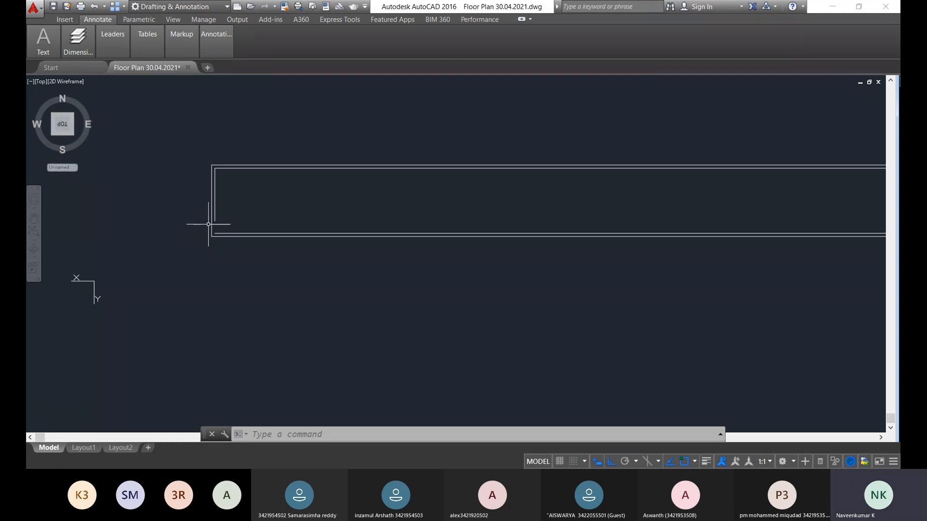
scroll(218, 230, "up", 8)
type("l")
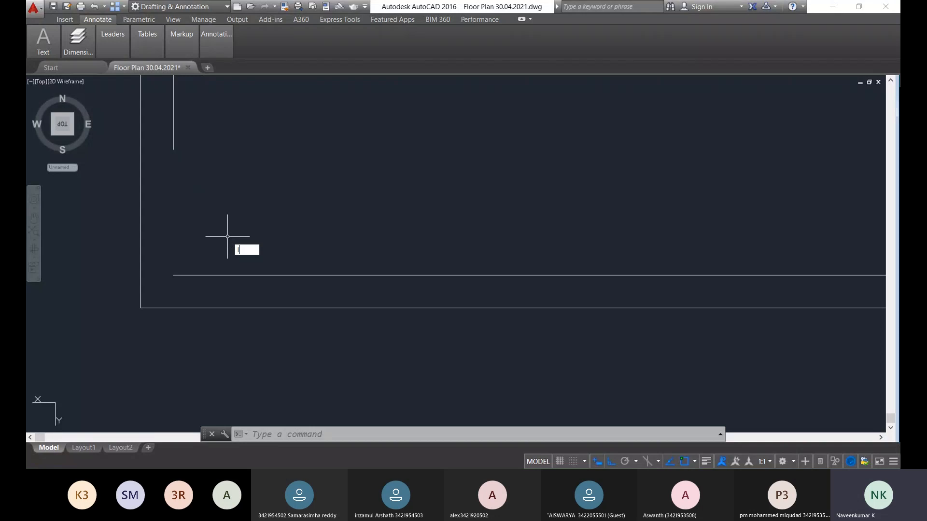
key("Return")
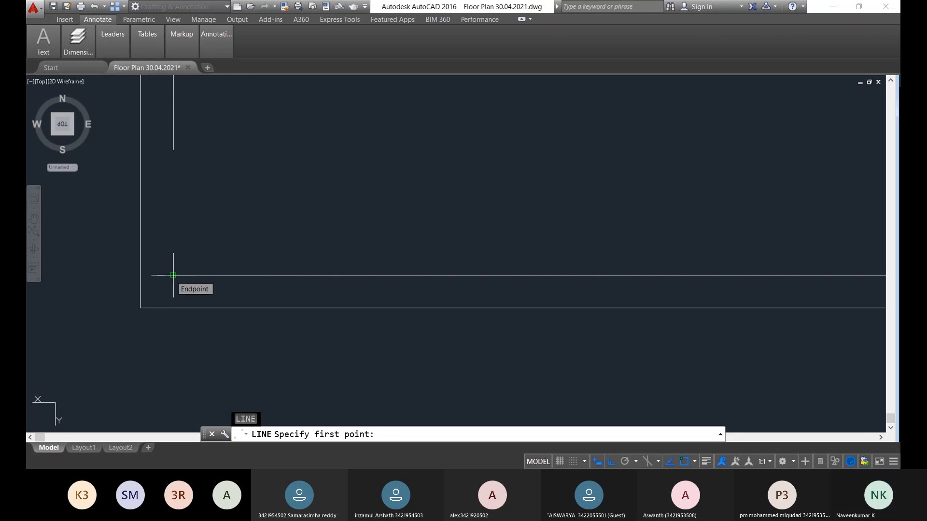
left_click(173, 275)
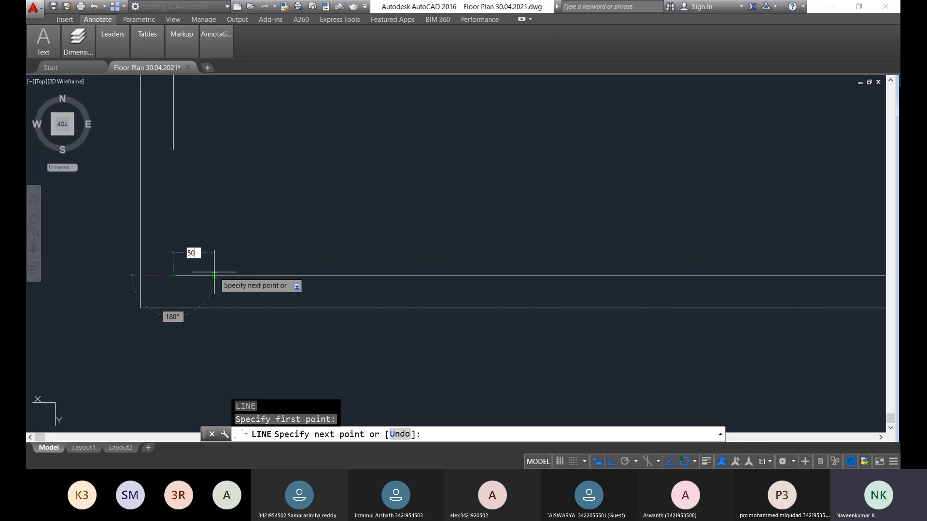
key("Return")
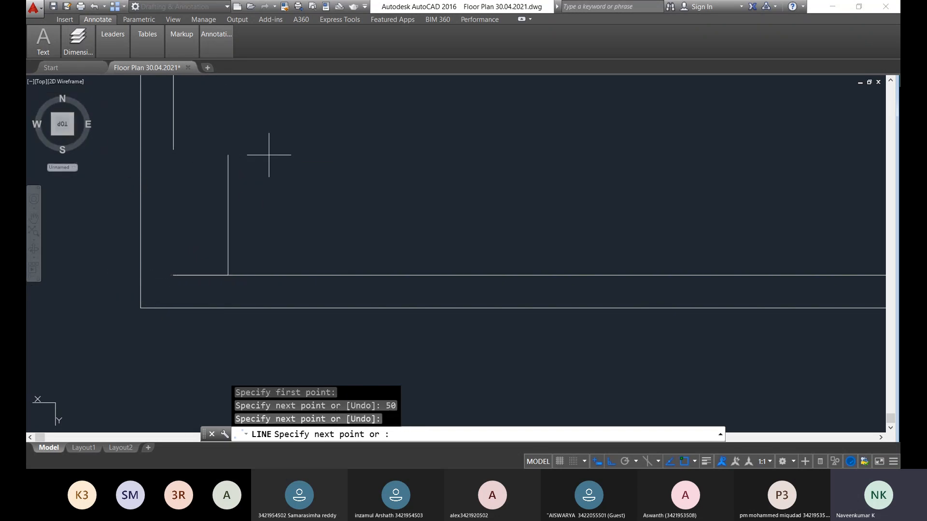
left_click(269, 155)
key("Escape")
key("Escape")
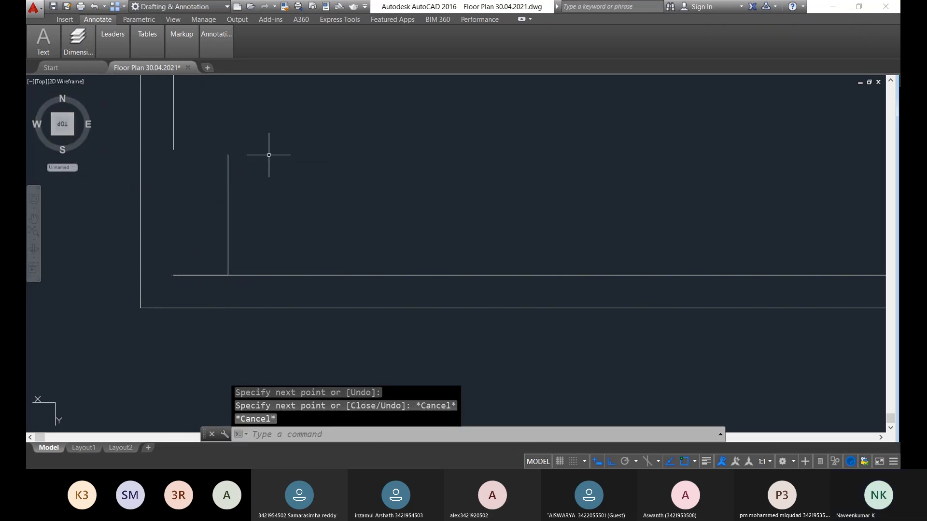
Delete the 50 mm helper line and trim the inner bottom line's left end back to the vertical helper
left_click(198, 272)
key("Delete")
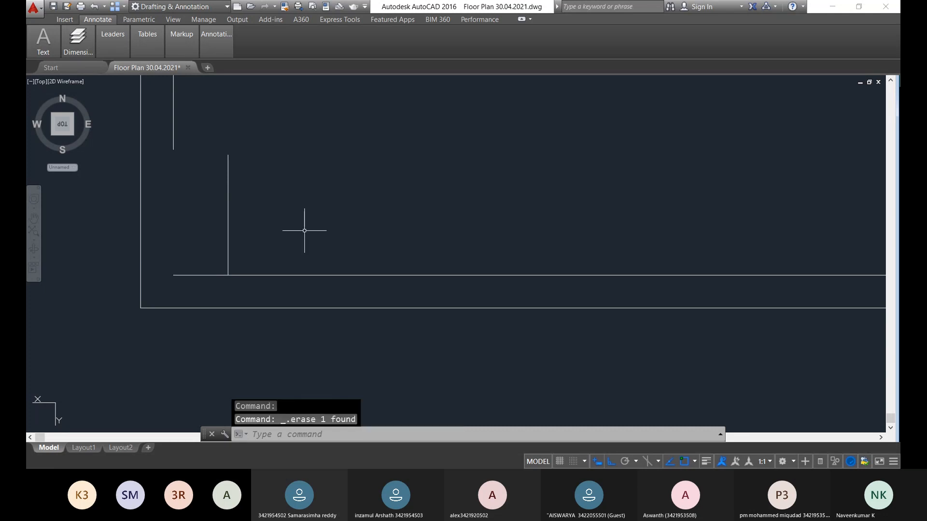
type("tr")
key("Return")
key("Return")
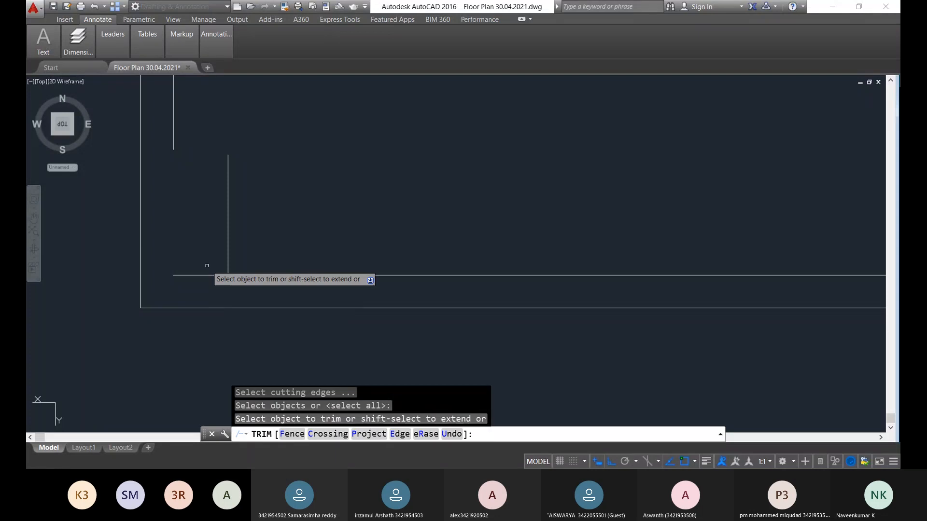
left_click(207, 266)
left_click(197, 288)
key("Escape")
Delete the vertical helper line at the left end of the inner bottom line
left_click(291, 182)
left_click(212, 168)
scroll(212, 168, "down", 10)
scroll(254, 189, "up", 10)
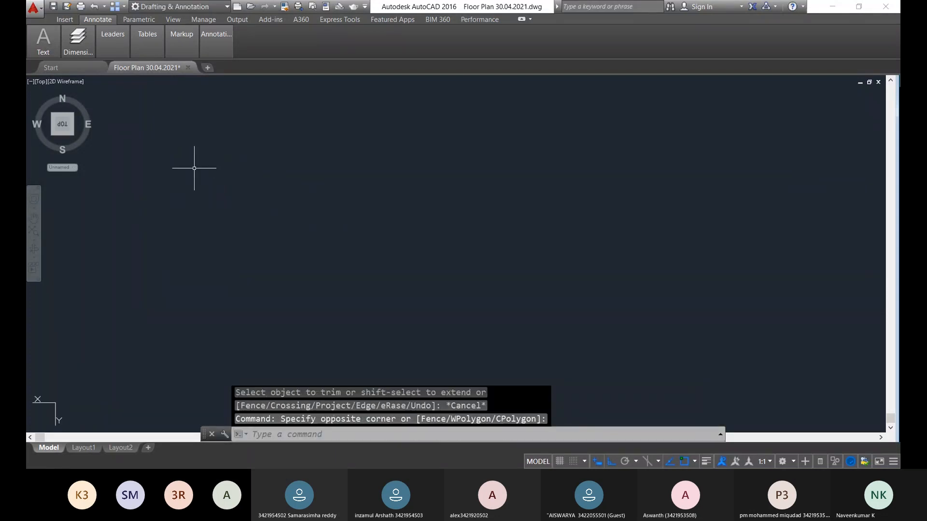
scroll(162, 190, "down", 4)
scroll(444, 285, "up", 6)
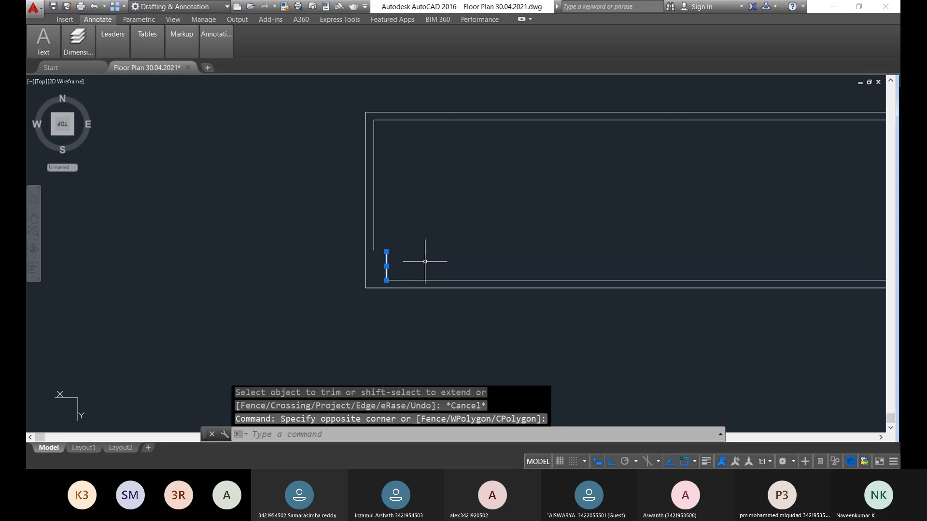
key("Delete")
scroll(395, 284, "up", 2)
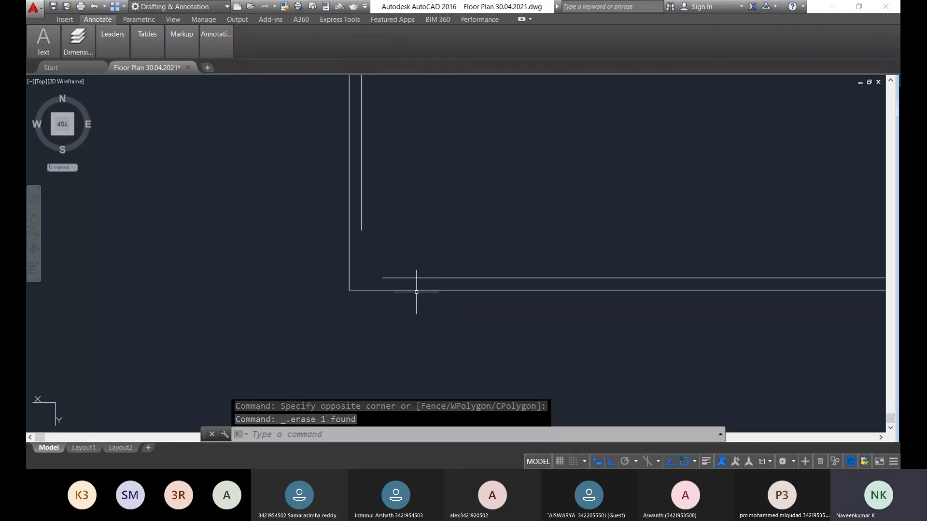
type("l")
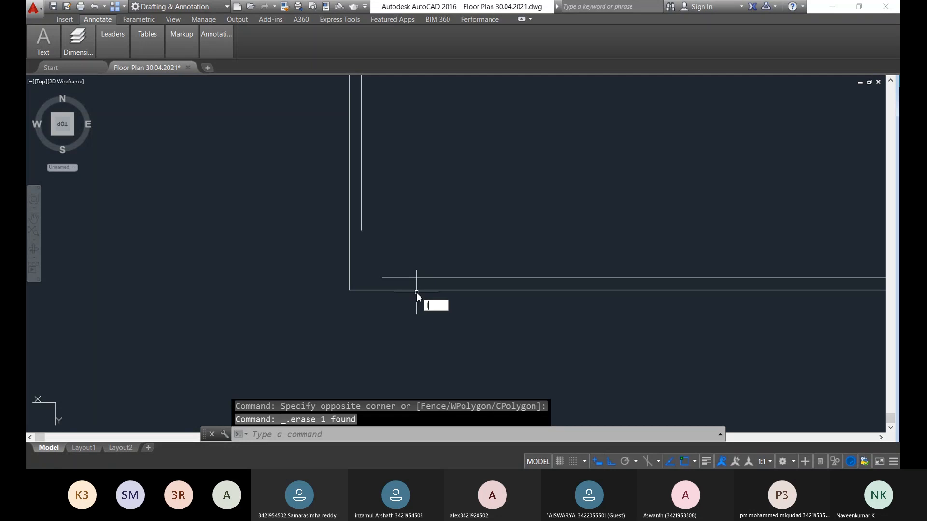
key("Return")
type("500")
key("Return")
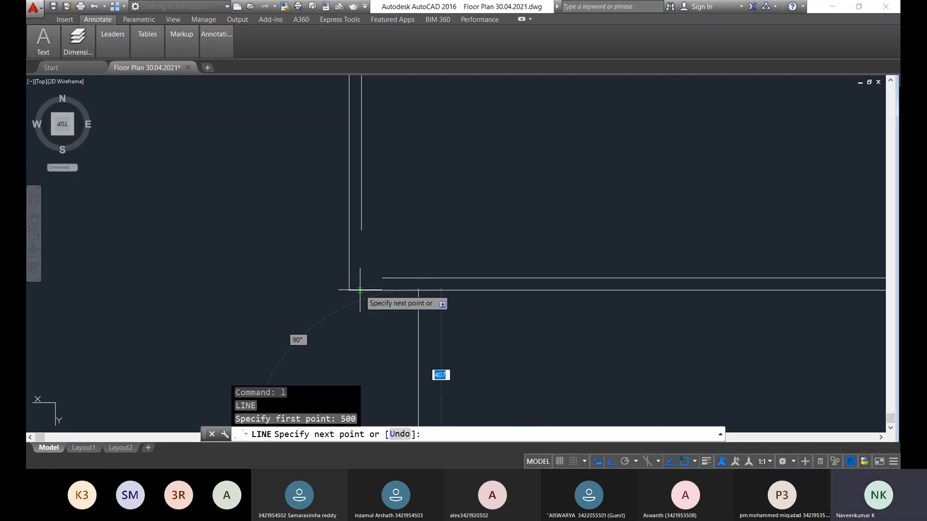
key("Escape")
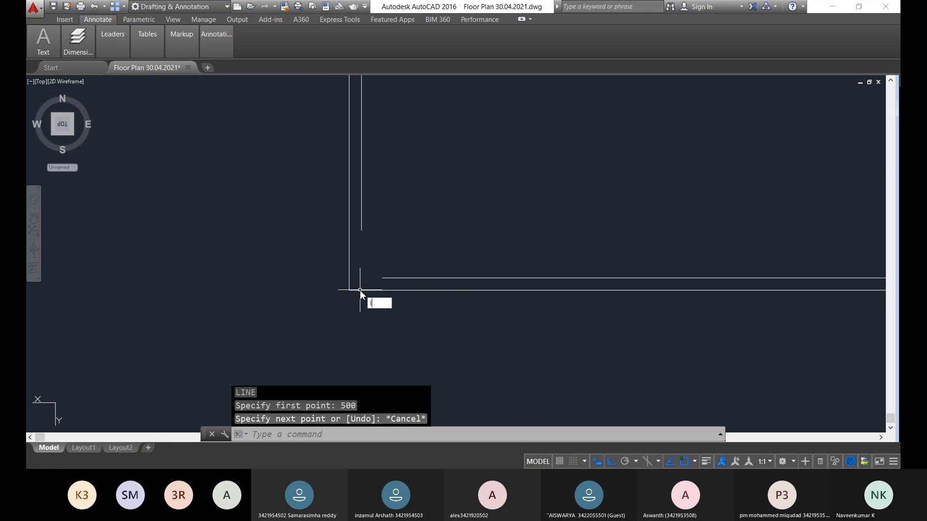
key("Return")
type("5200")
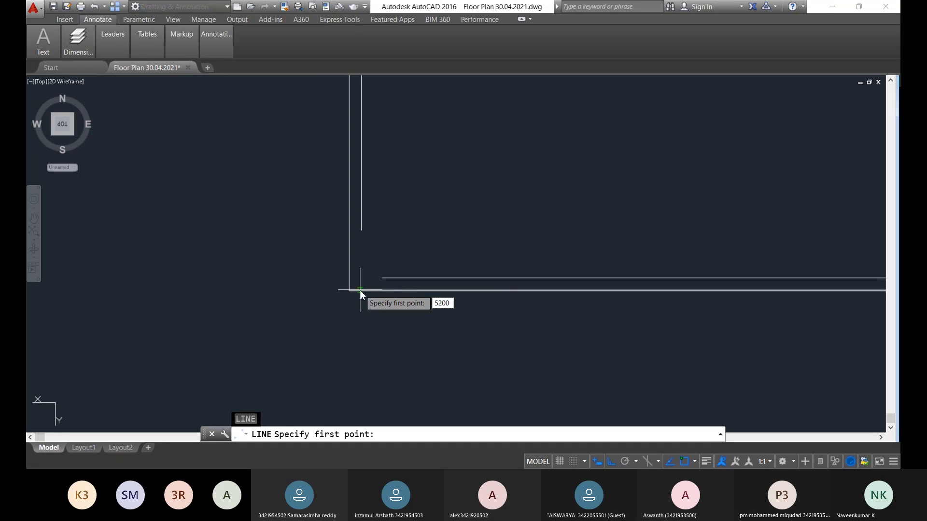
key("BackSpace")
key("BackSpace")
key("BackSpace")
type("00")
key("Return")
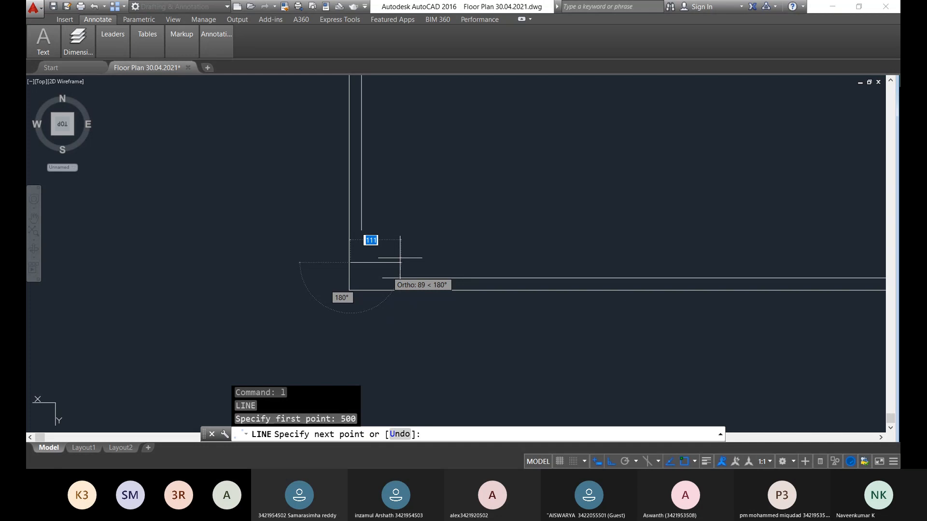
key("Escape")
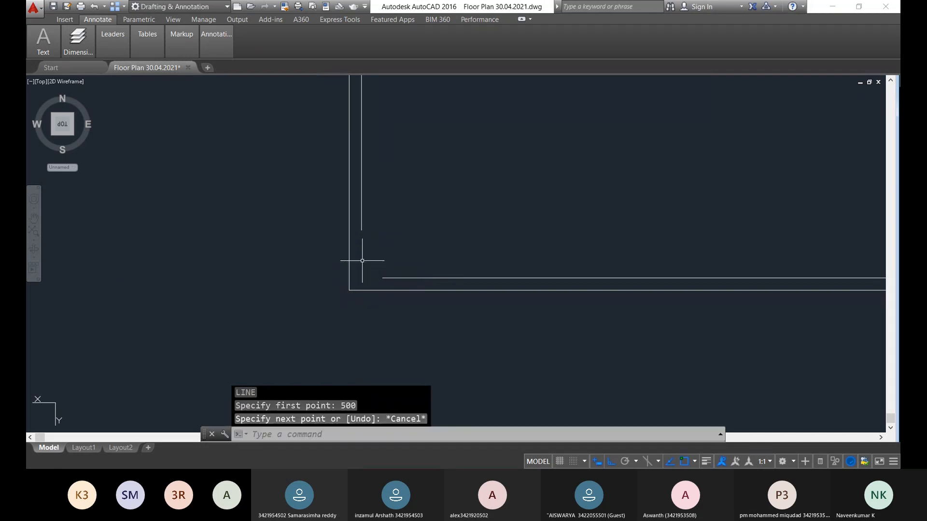
Draw a 500 mm line straight up from the left end of the trimmed inner bottom line
key("Return")
left_click(382, 278)
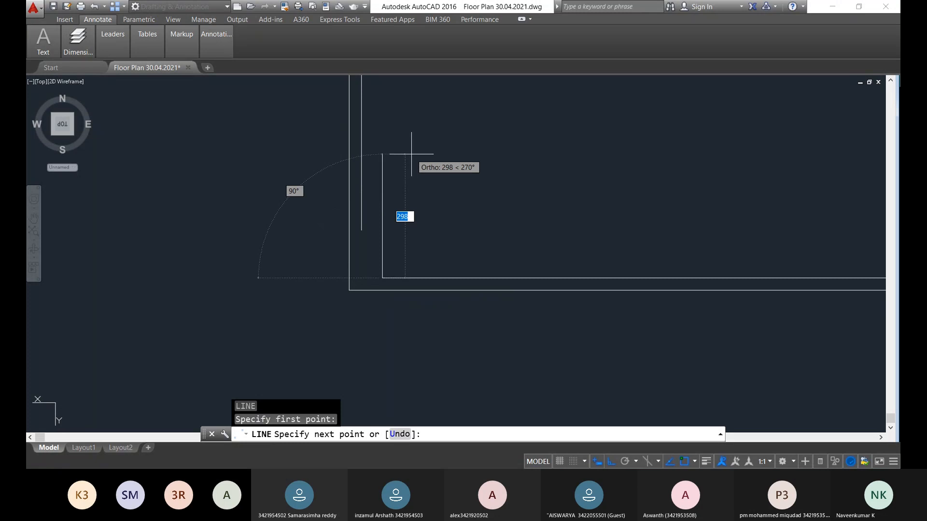
type("500")
key("Return")
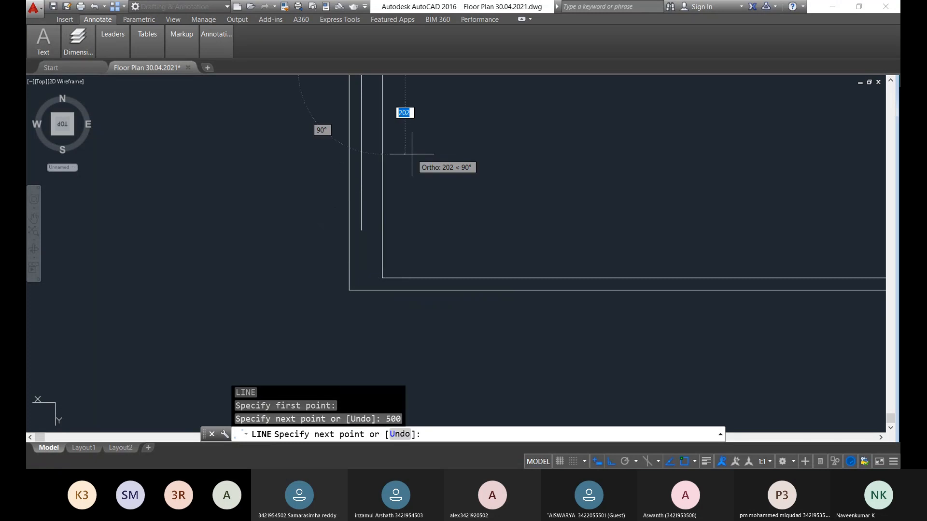
key("Escape")
Draw a 50 mm line leftward from the inner bottom line's right end, followed by a vertical segment going up
scroll(413, 155, "down", 3)
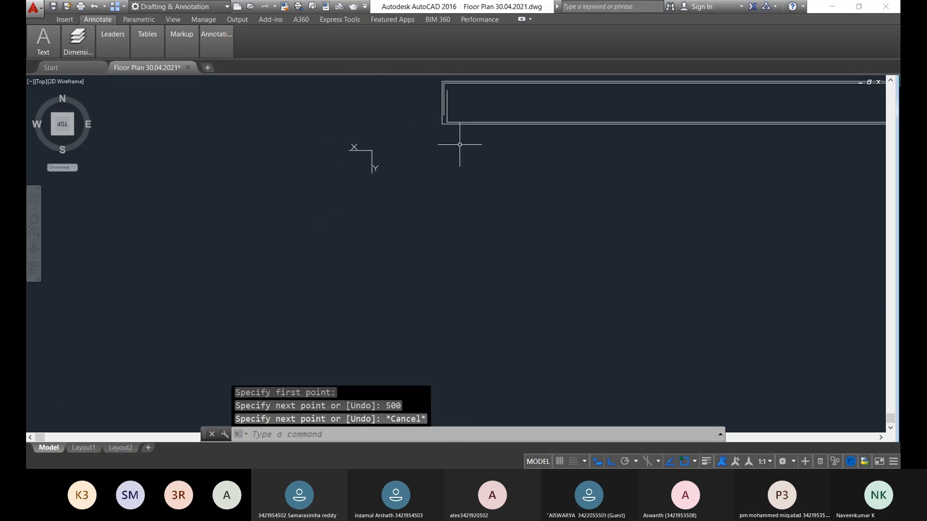
middle_click_drag(442, 116, 442, 153)
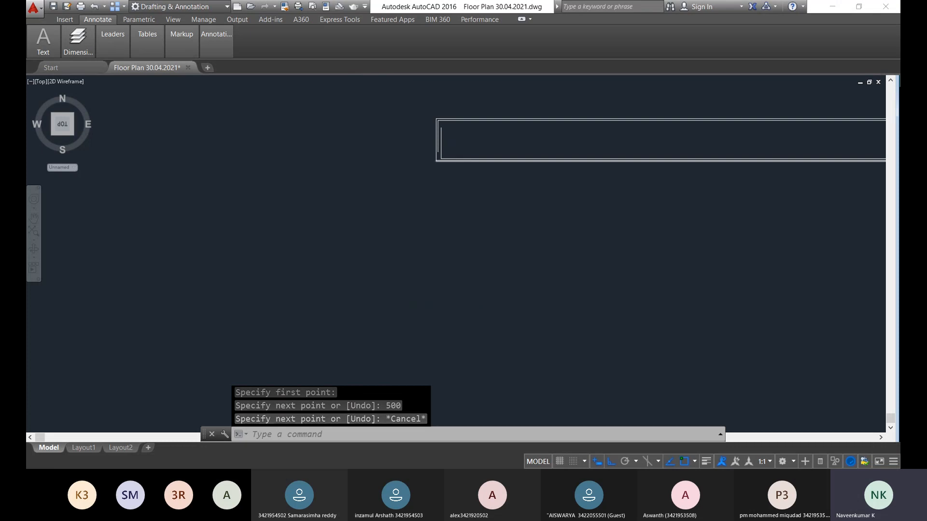
scroll(465, 166, "up", 4)
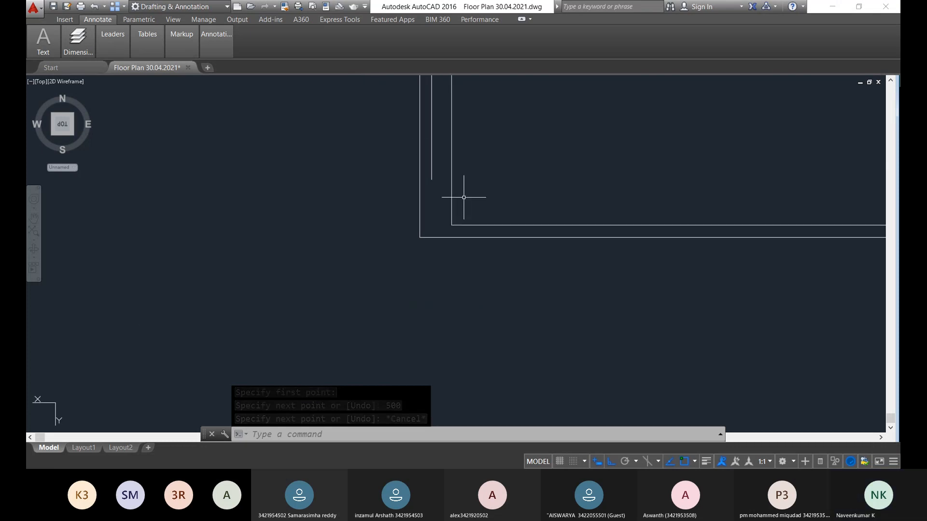
scroll(423, 253, "down", 4)
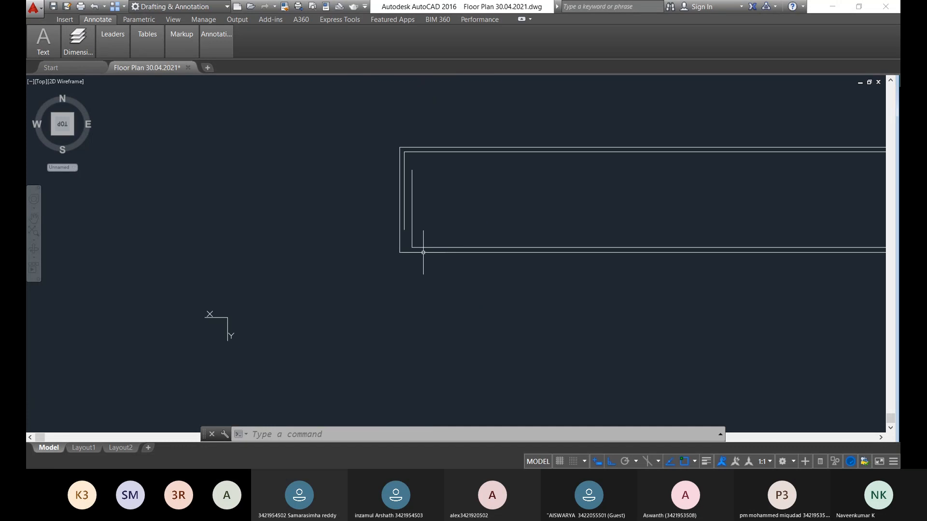
scroll(565, 256, "down", 3)
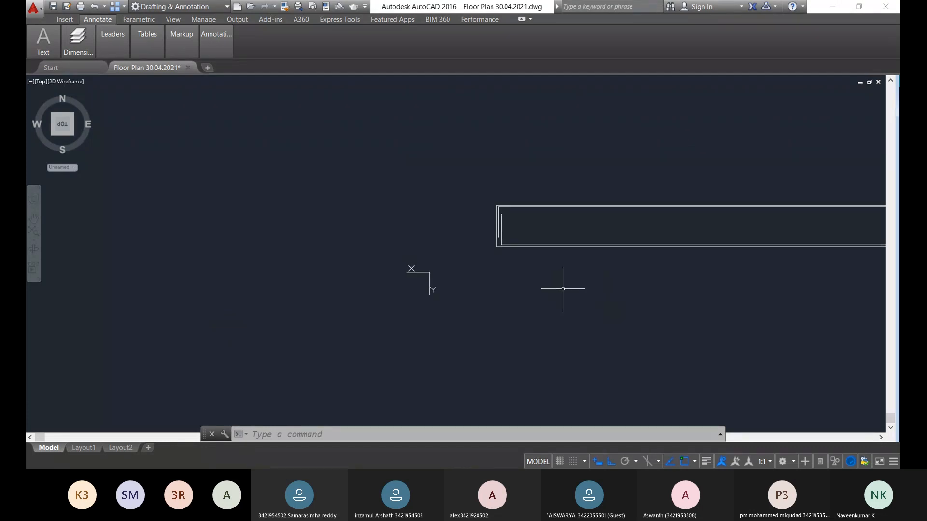
mouse_move(563, 289)
middle_mouse_down()
mouse_move(402, 301)
mouse_move(333, 294)
middle_mouse_up()
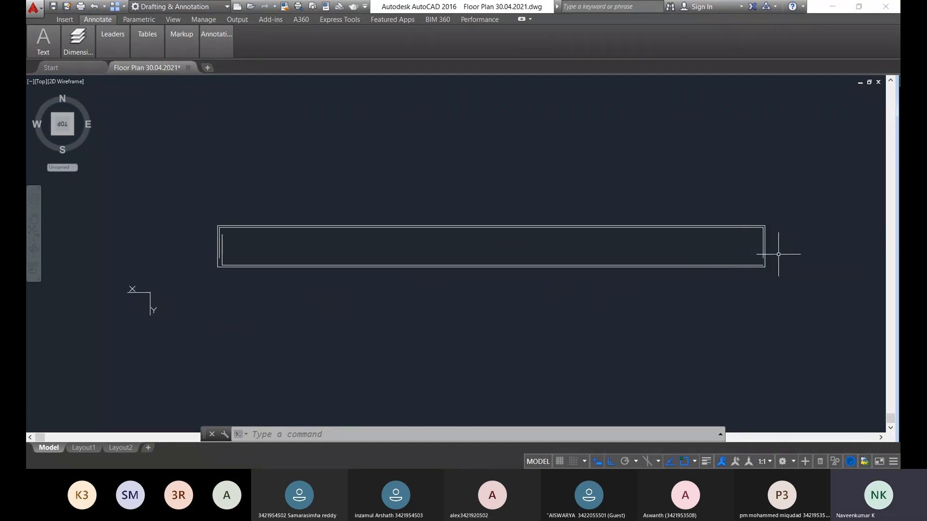
scroll(728, 267, "up", 2)
scroll(729, 267, "up", 4)
middle_click_drag(755, 259, 383, 296)
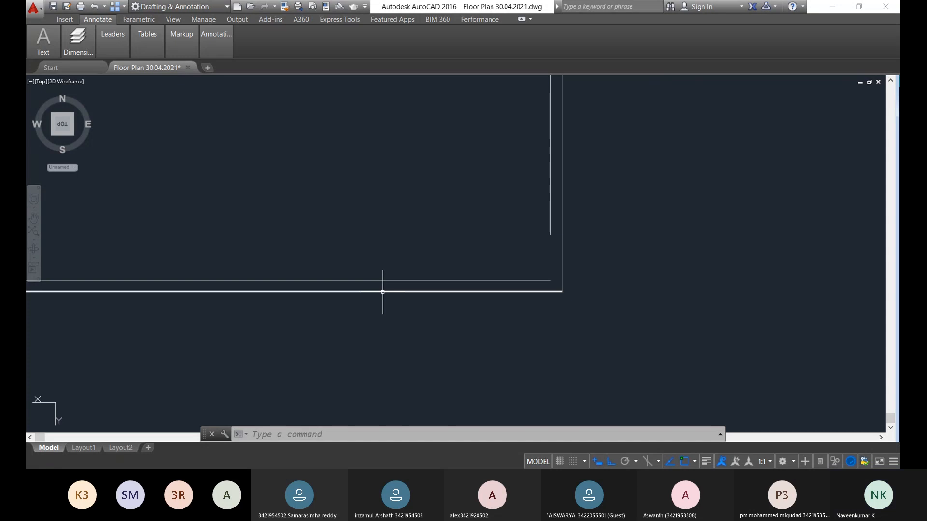
key("Return")
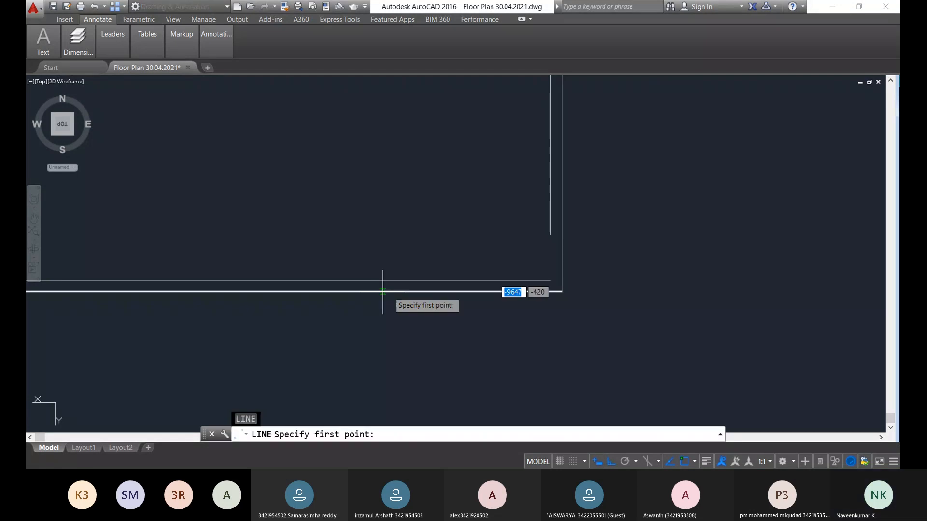
left_click(551, 280)
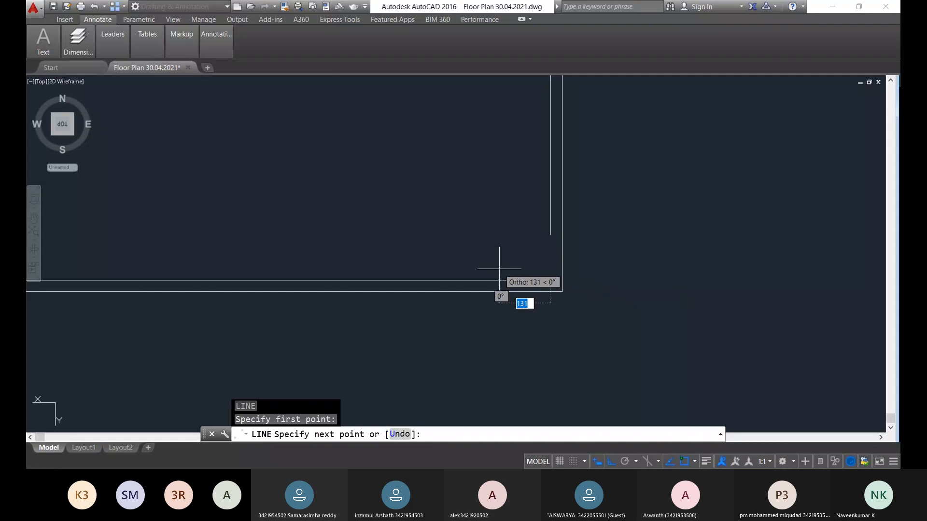
type("50")
key("Return")
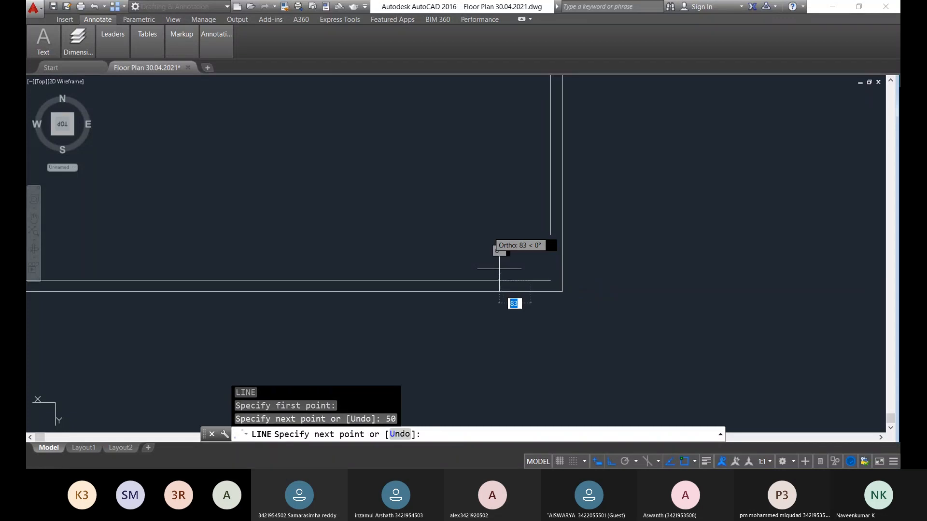
left_click(497, 173)
key("Escape")
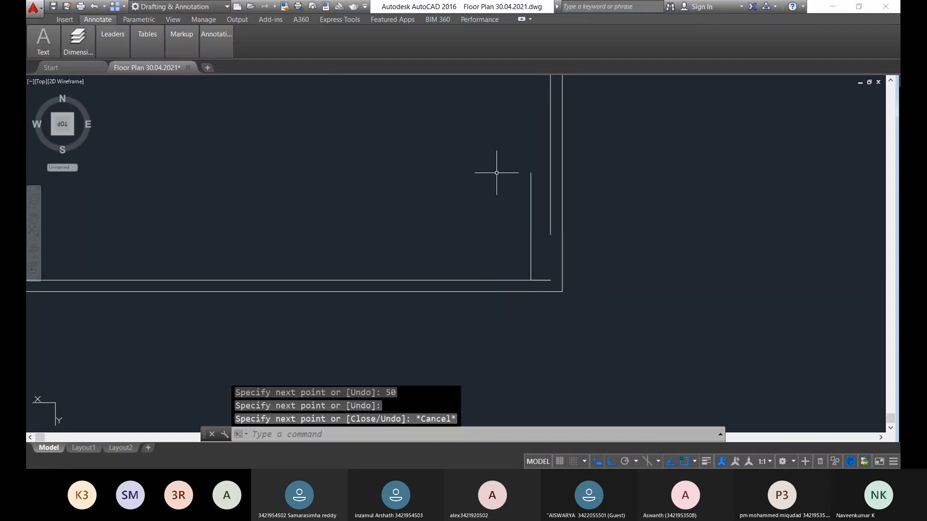
Delete the 50 mm helper line and trim the inner bottom line's right end back to the vertical helper
left_click(544, 280)
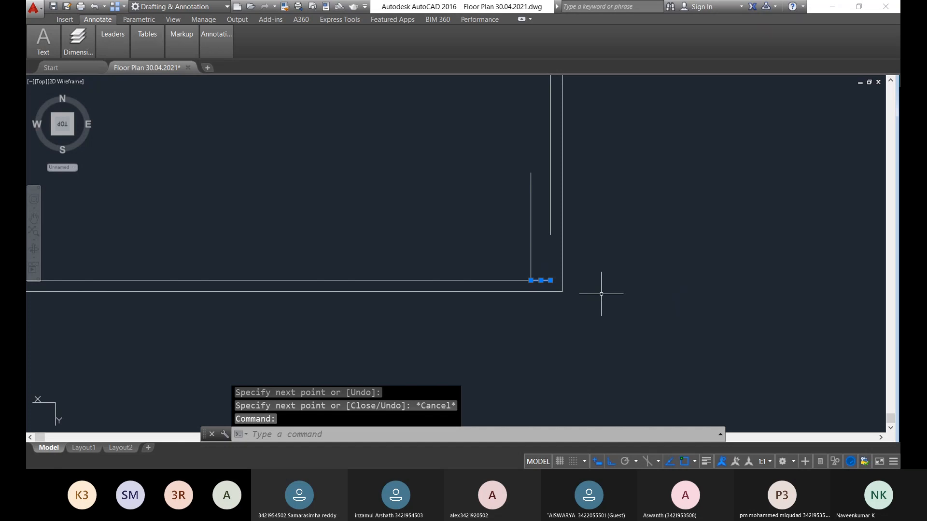
key("Delete")
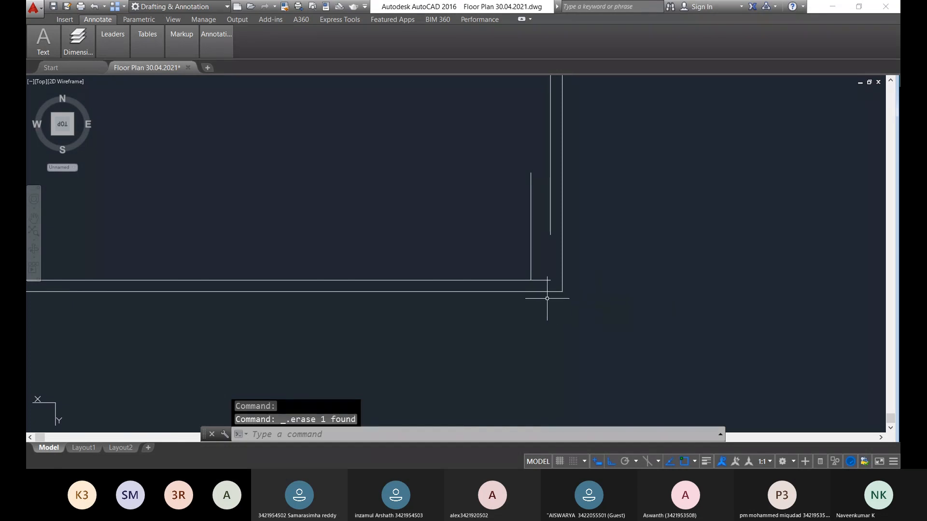
type("tr")
key("Return")
key("Return")
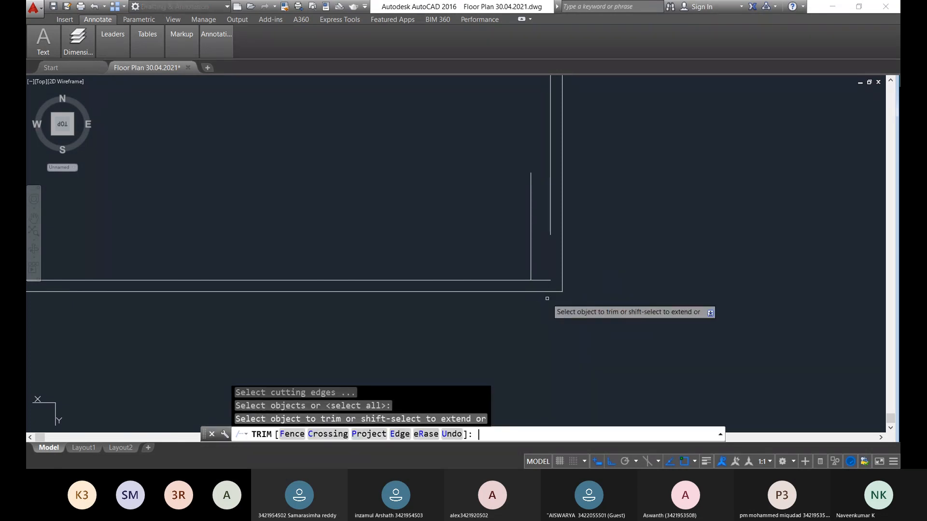
scroll(547, 299, "up", 5)
left_click(553, 300)
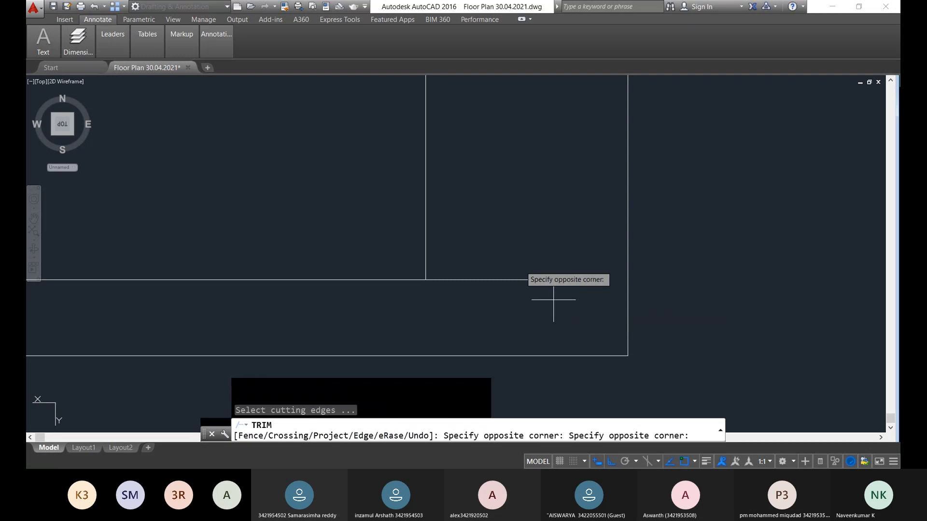
left_click(513, 253)
scroll(570, 299, "down", 5)
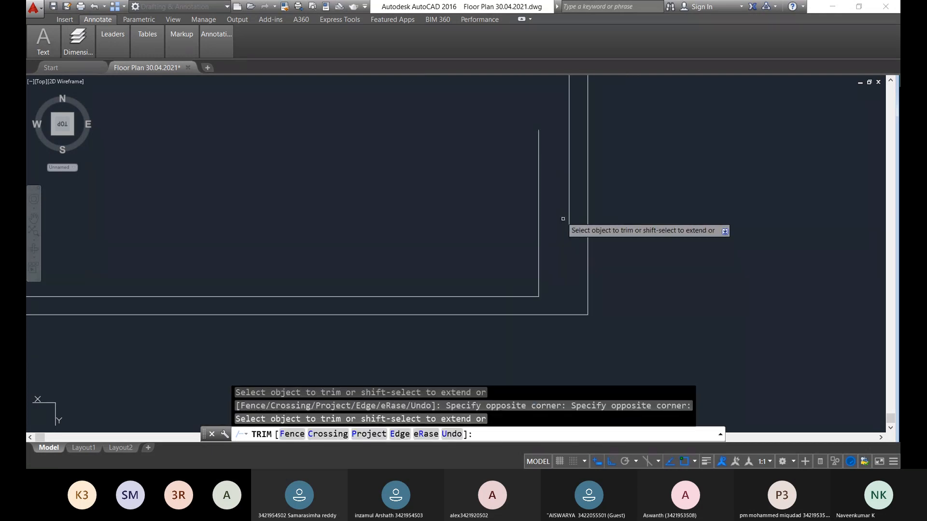
Delete the vertical helper line at the right end of the inner bottom line
scroll(562, 218, "up", 2)
left_click(548, 259)
left_click(478, 222)
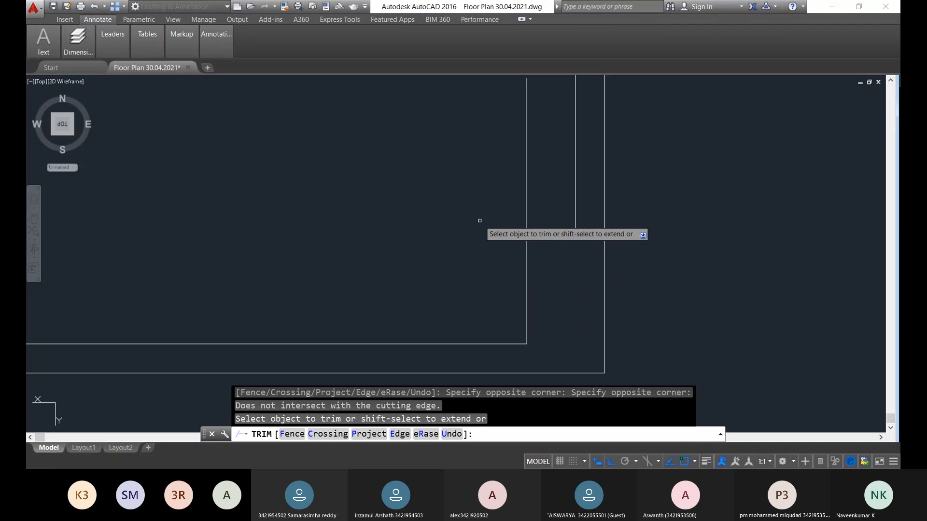
key("Escape")
left_click(542, 283)
left_click(501, 272)
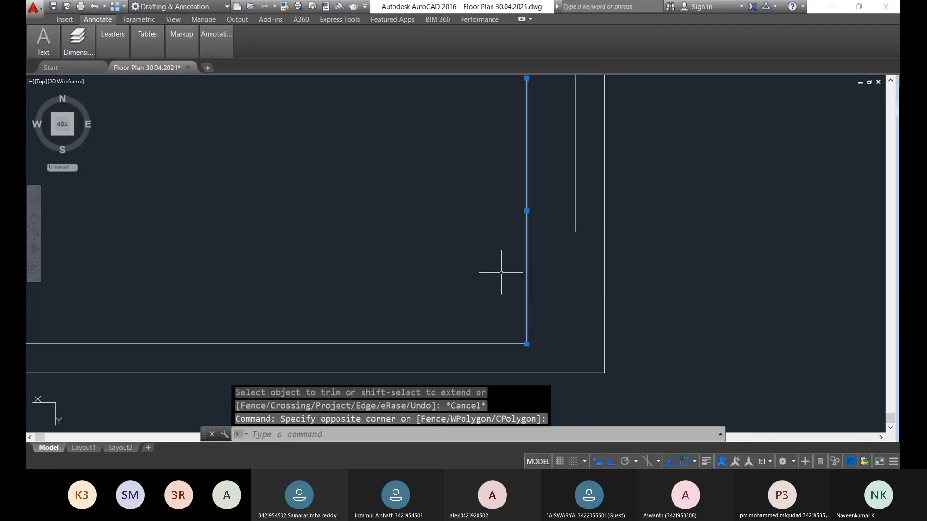
key("Delete")
type("l")
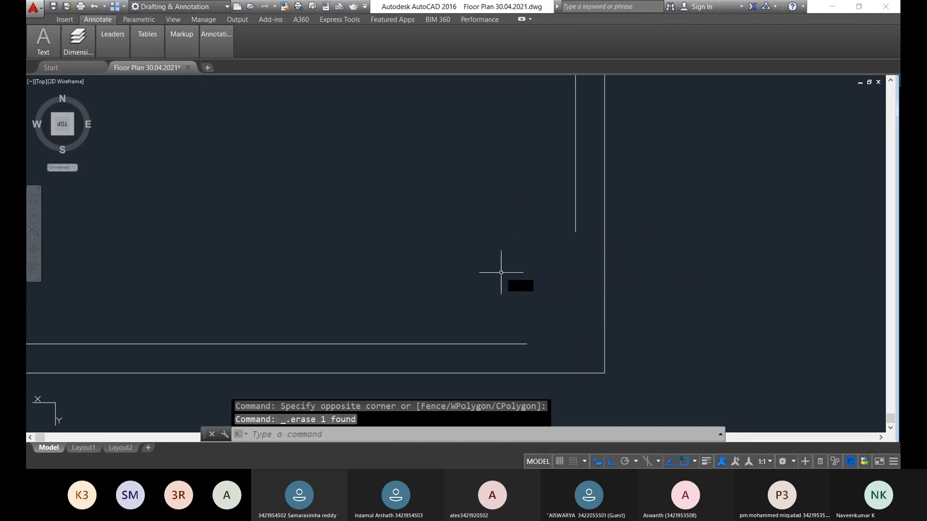
key("Return")
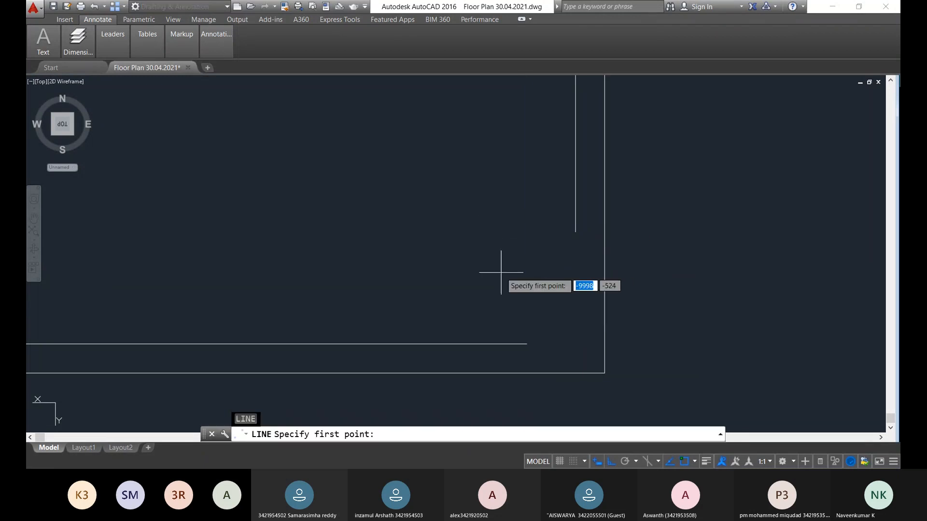
left_click(523, 343)
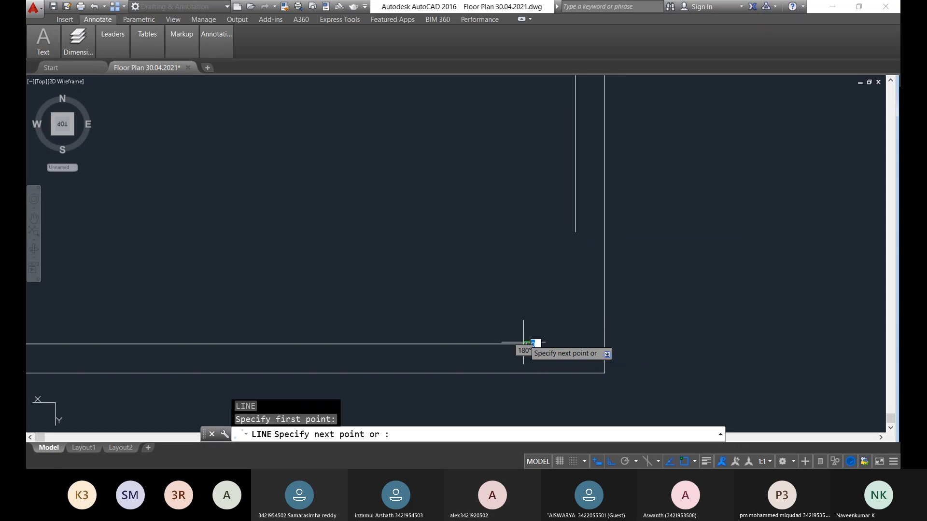
scroll(296, 161, "down", 5)
scroll(667, 257, "up", 6)
key("Escape")
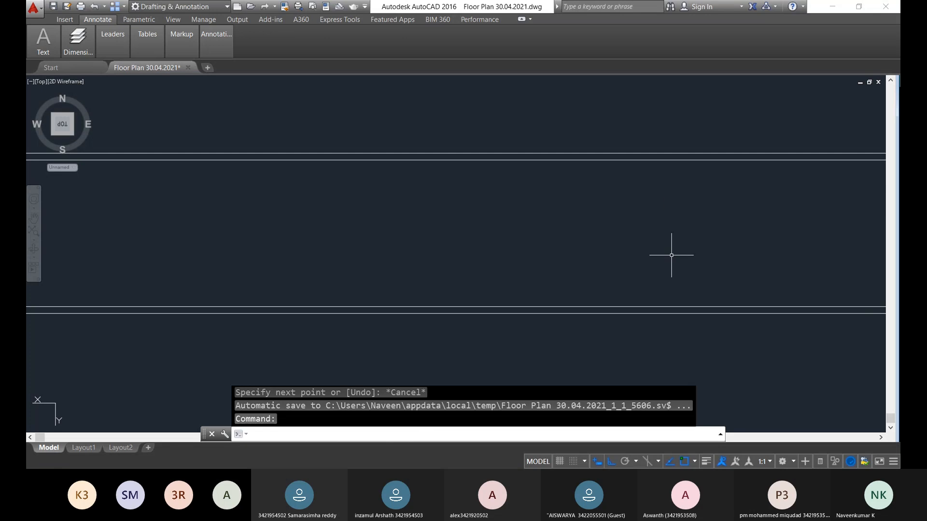
Inspect the outline's left end, including its outer corner, the double lines and the two short inner vertical lines
scroll(534, 259, "down", 4)
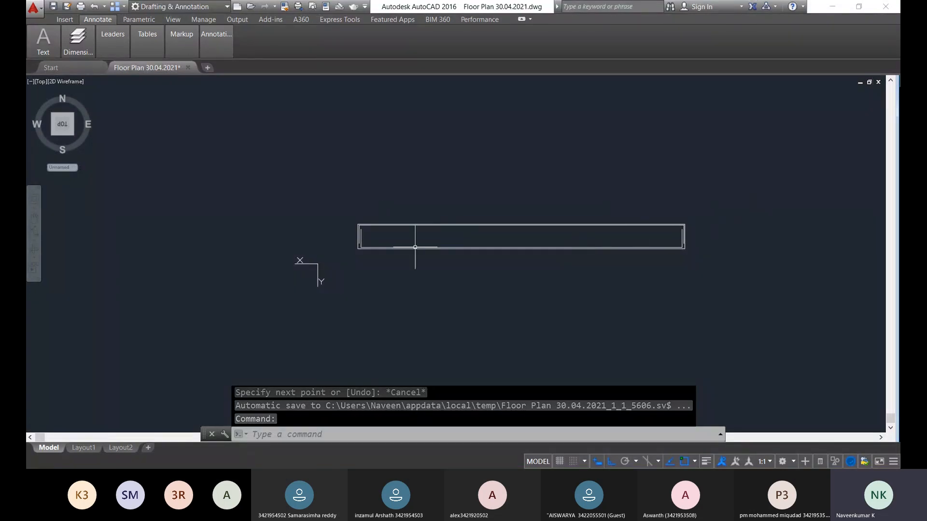
scroll(381, 223, "up", 4)
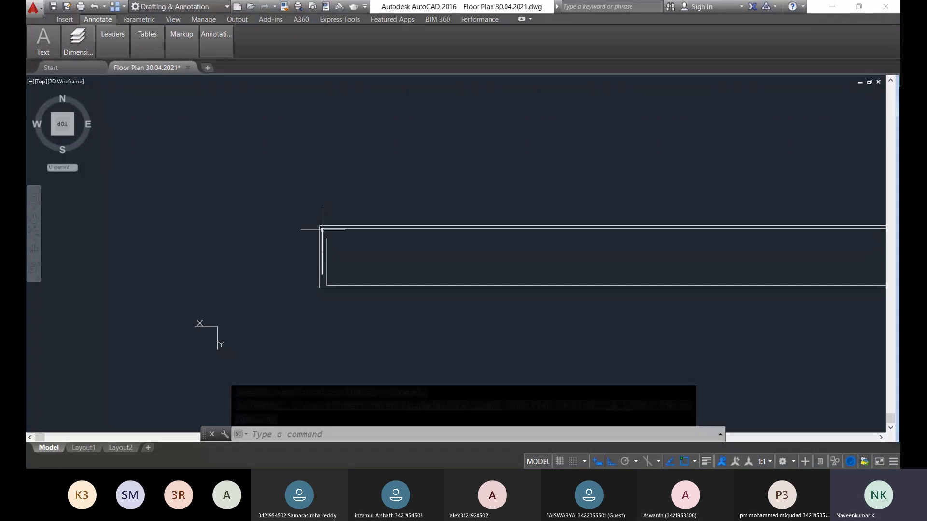
middle_click_drag(324, 228, 248, 166)
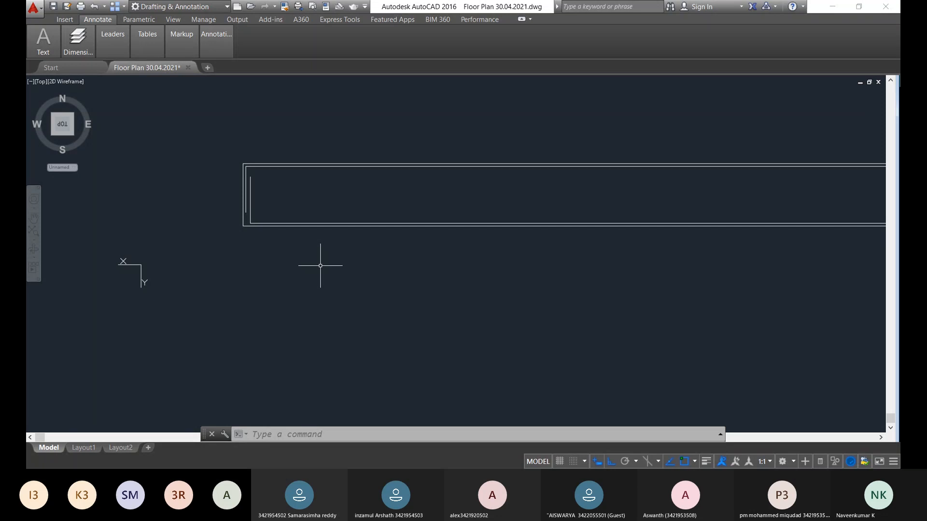
scroll(352, 173, "down", 5)
scroll(337, 190, "up", 8)
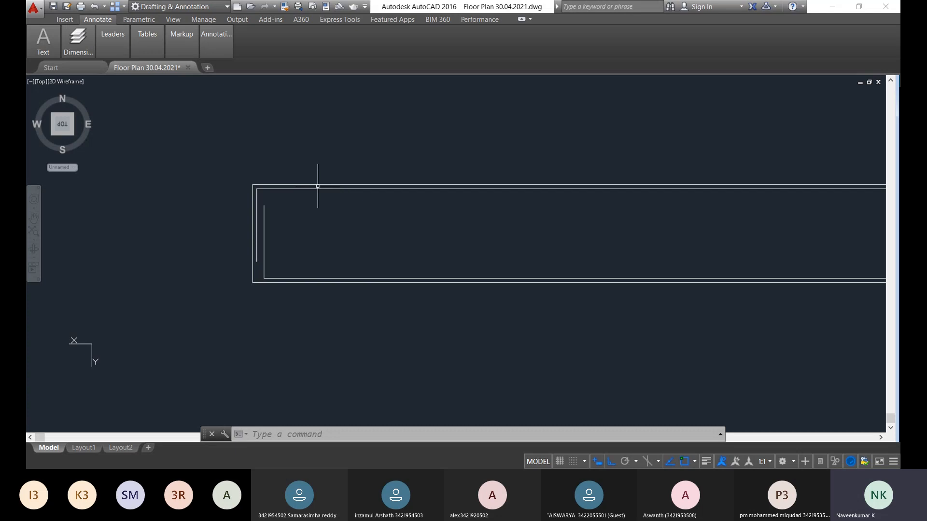
scroll(313, 188, "up", 4)
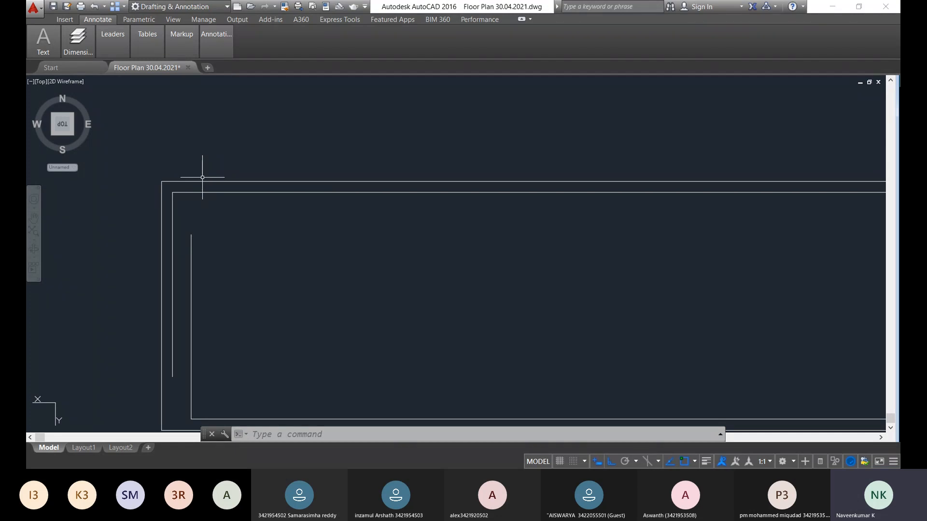
scroll(160, 268, "down", 7)
scroll(182, 265, "up", 4)
middle_click_drag(182, 265, 384, 190)
scroll(386, 191, "up", 5)
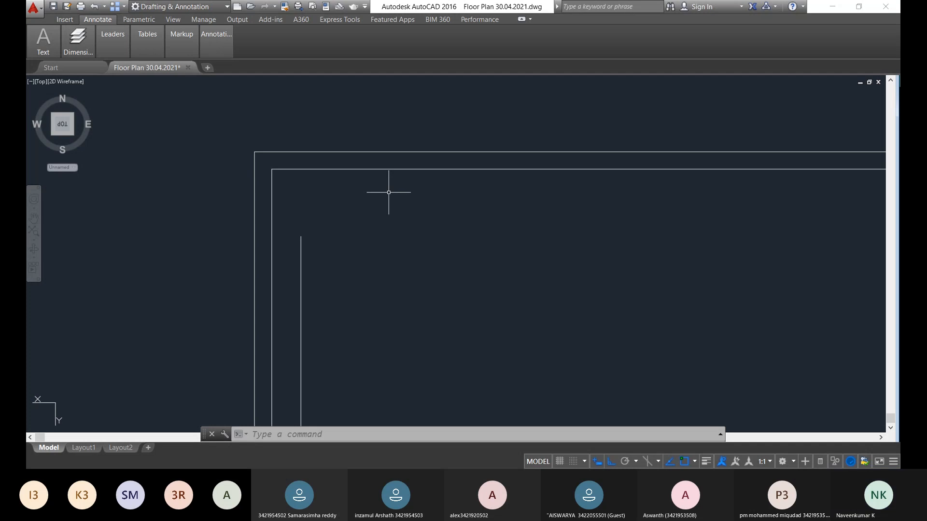
scroll(456, 236, "down", 8)
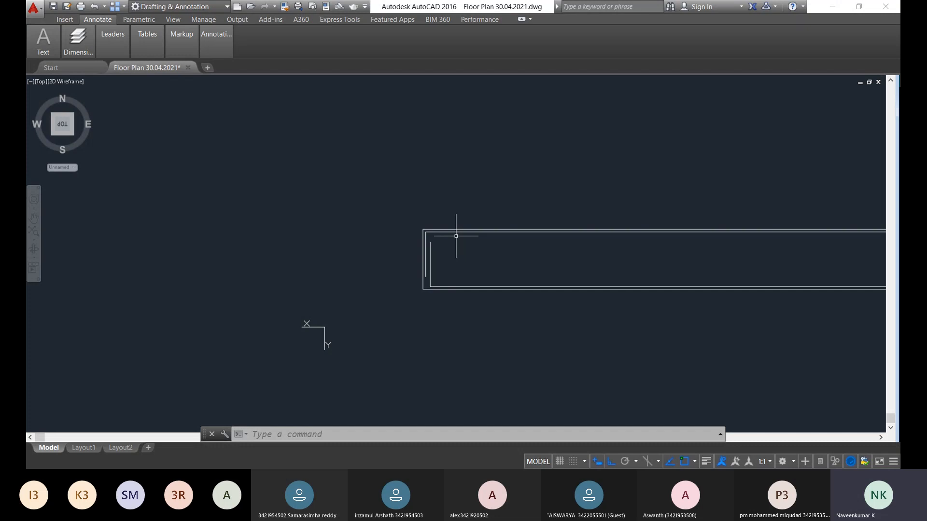
middle_click_drag(435, 259, 329, 255)
scroll(328, 208, "up", 6)
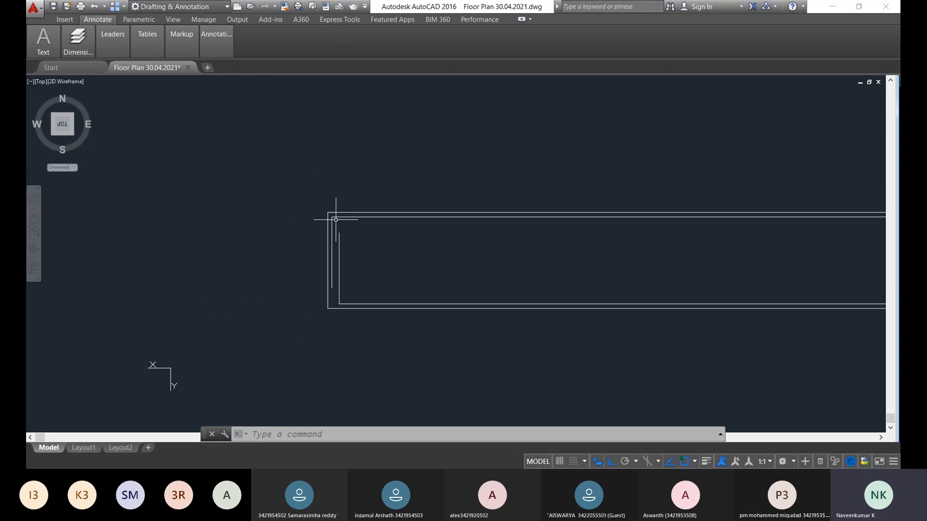
scroll(334, 212, "down", 4)
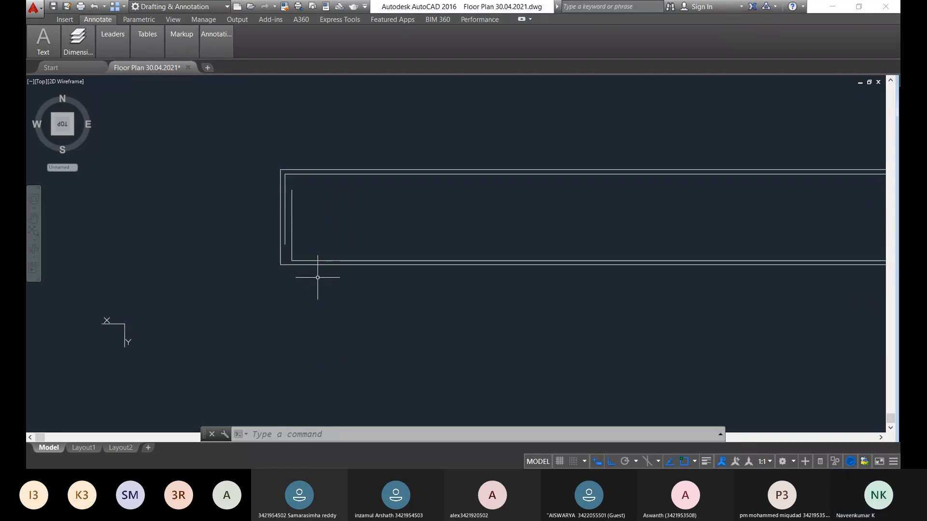
Delete the full-length outer bottom line of the outline
left_click(318, 265)
scroll(483, 300, "down", 4)
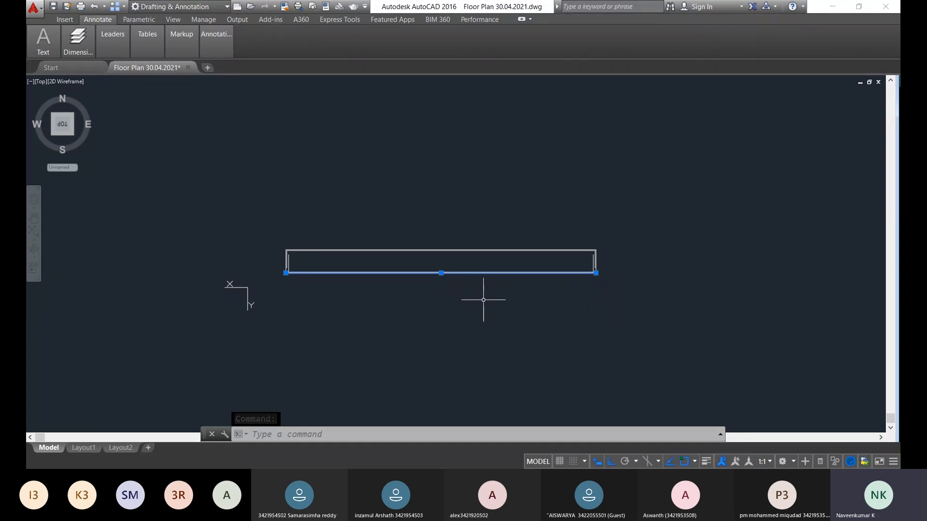
scroll(413, 279, "up", 4)
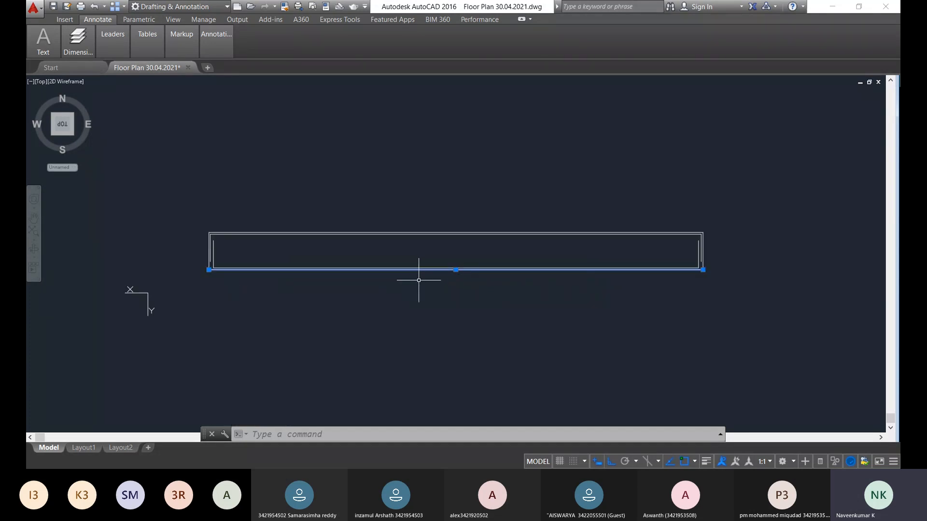
key("Delete")
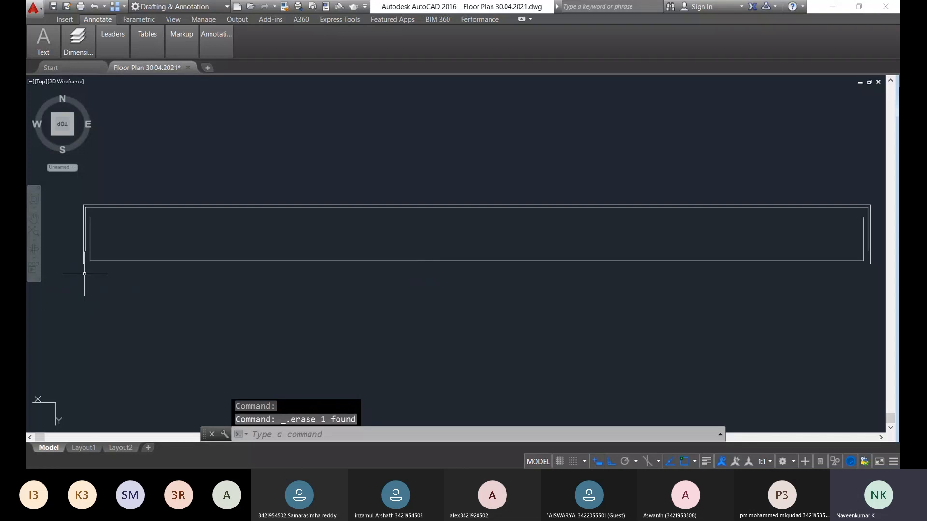
Draw a 1500 mm line rightward from the lower end of the outer left line
scroll(90, 262, "up", 4)
type("l")
key("Return")
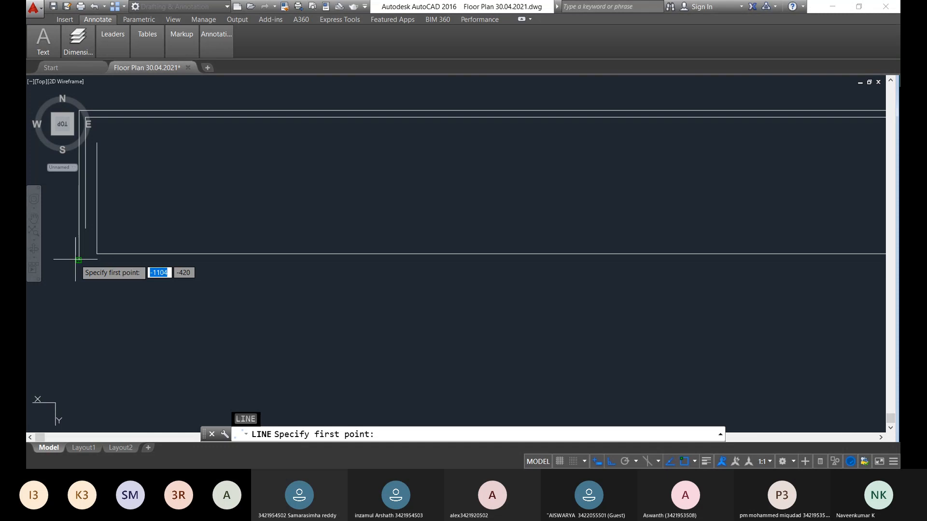
left_click(77, 260)
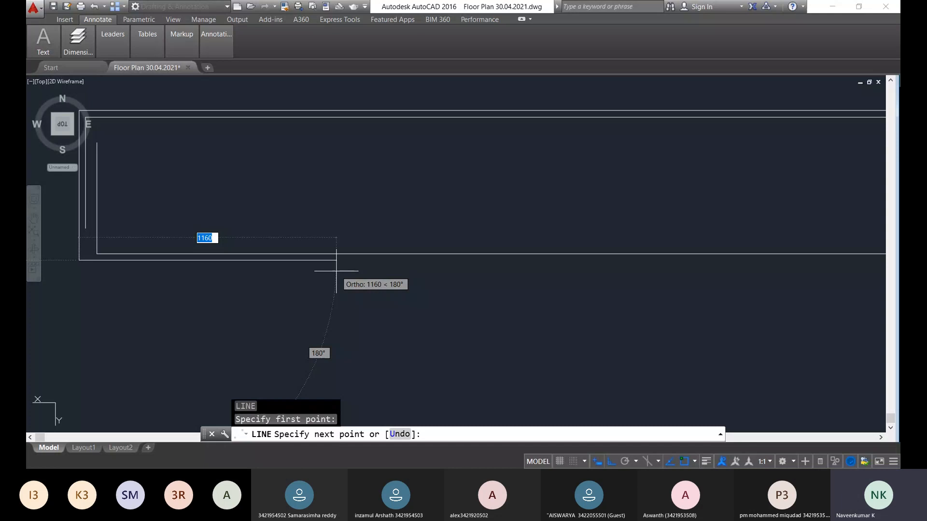
type("1500")
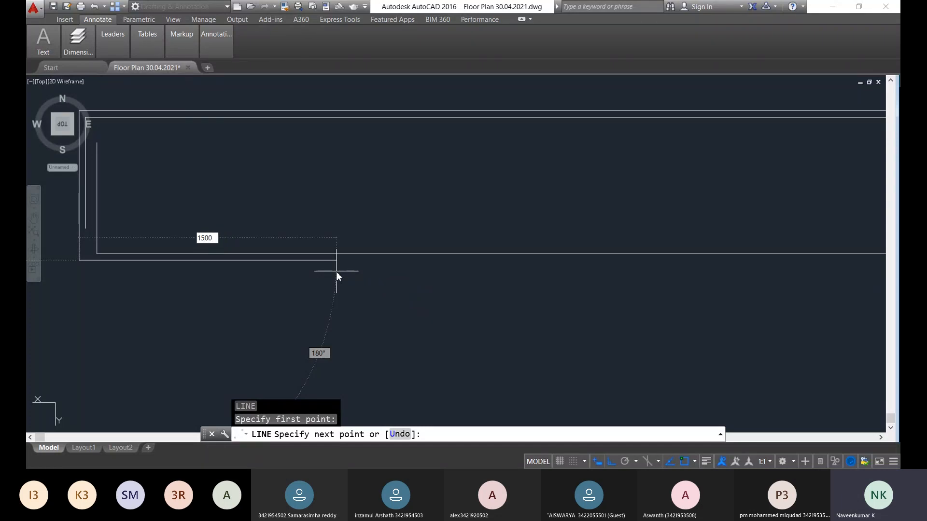
key("Return")
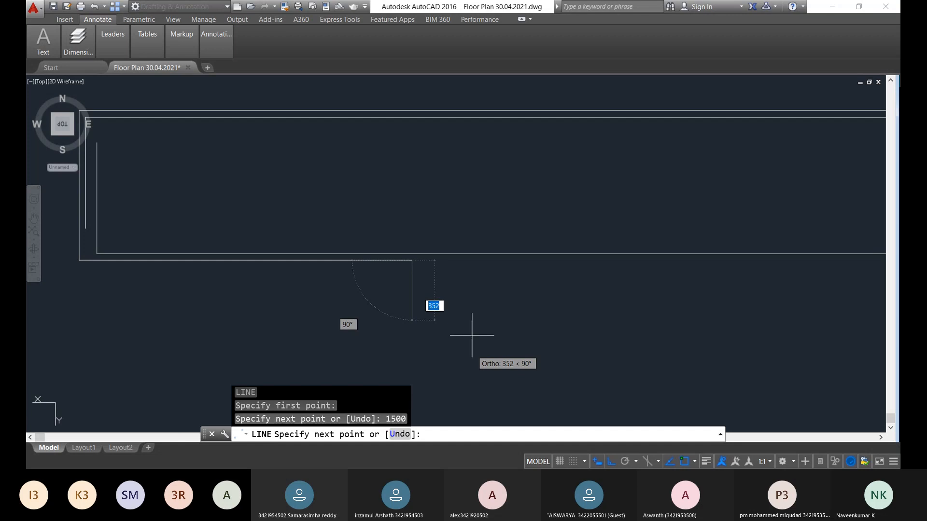
Continue the outer bottom line rightward with a 7500 mm segment to the outer right corner and end the line
middle_click_drag(472, 336, 249, 296)
type("7500")
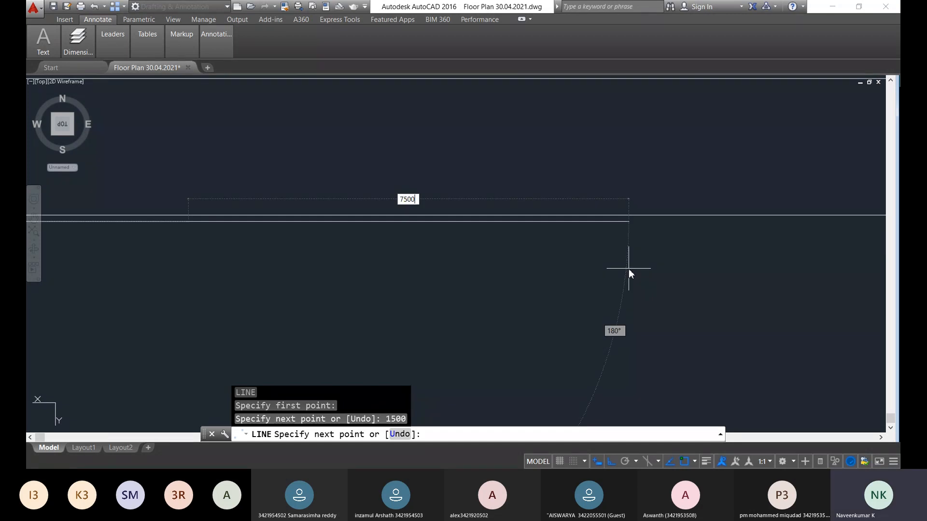
key("Return")
scroll(641, 315, "down", 3)
middle_click_drag(492, 338, 83, 315)
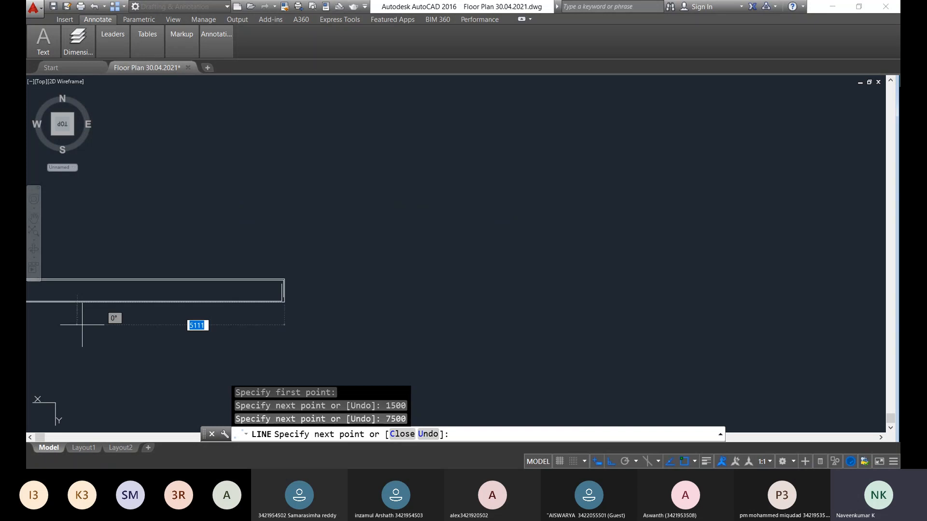
scroll(236, 358, "down", 3)
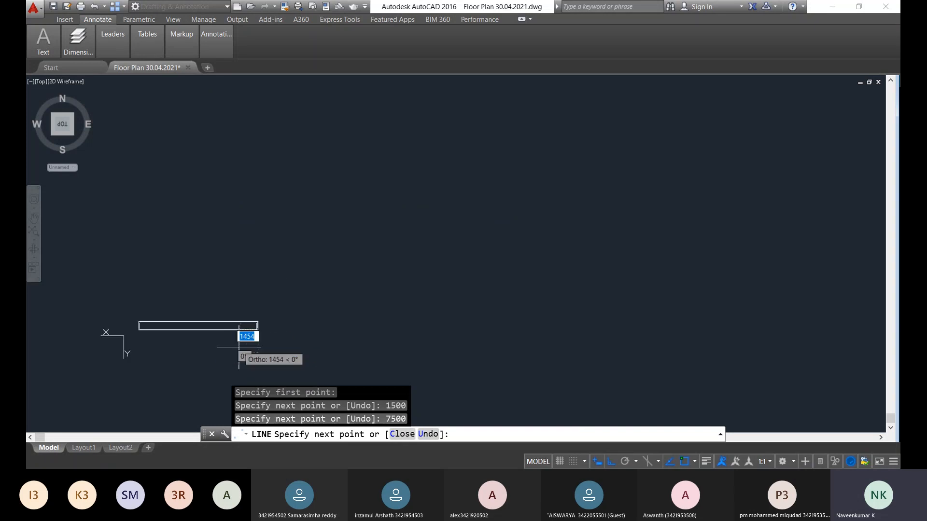
middle_click_drag(236, 358, 384, 252)
scroll(364, 198, "up", 4)
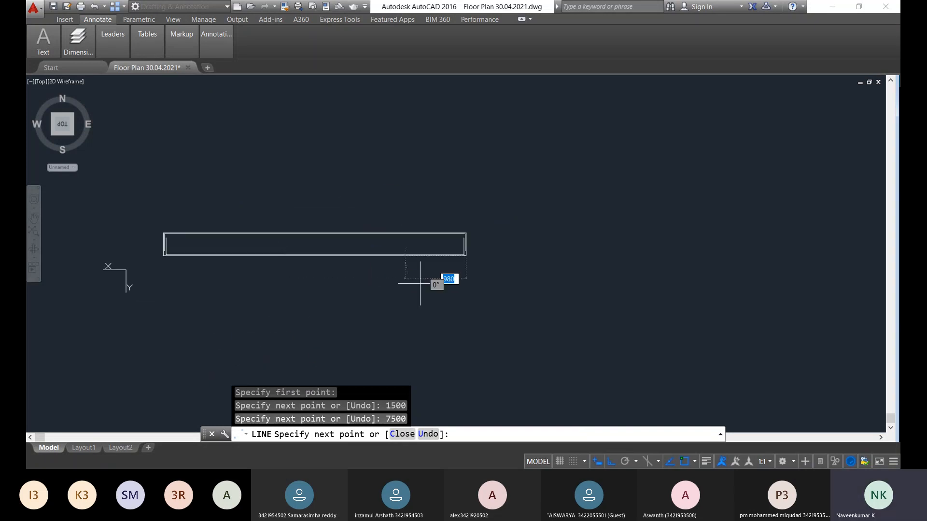
scroll(431, 274, "up", 6)
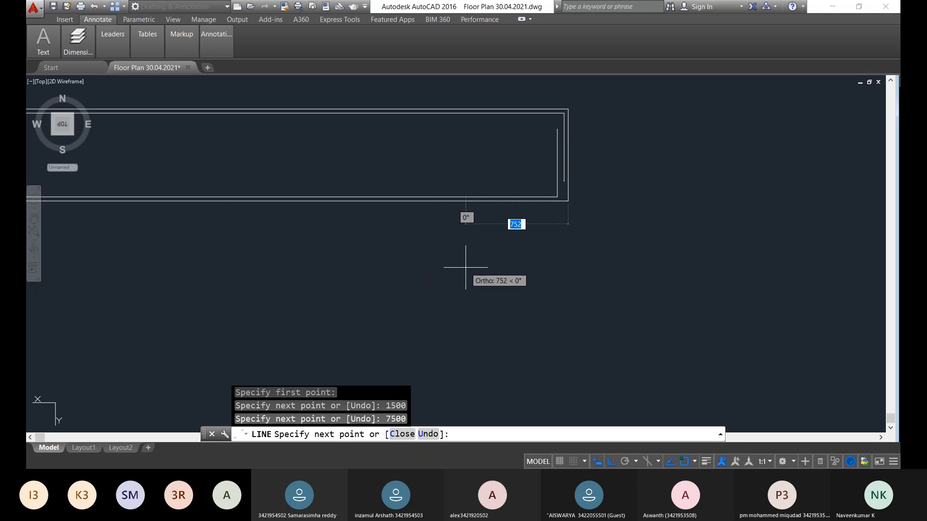
scroll(449, 241, "down", 2)
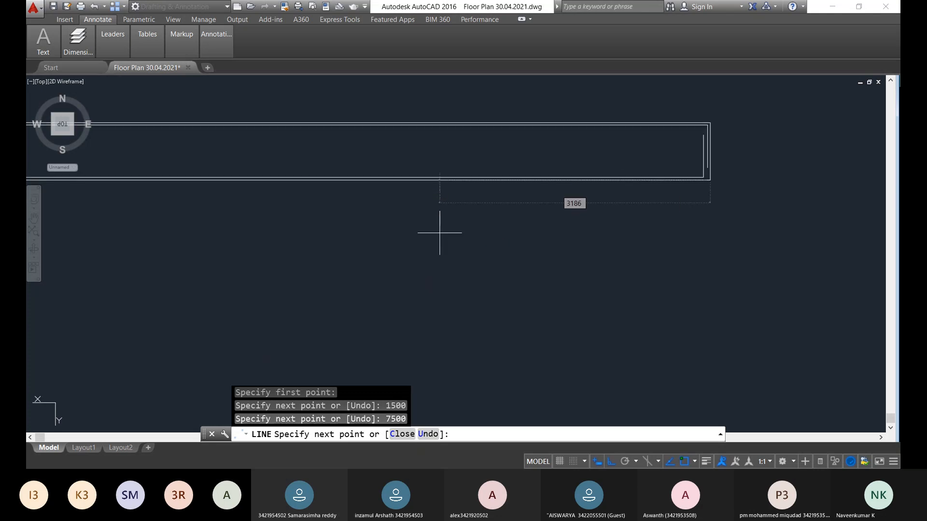
key("Escape")
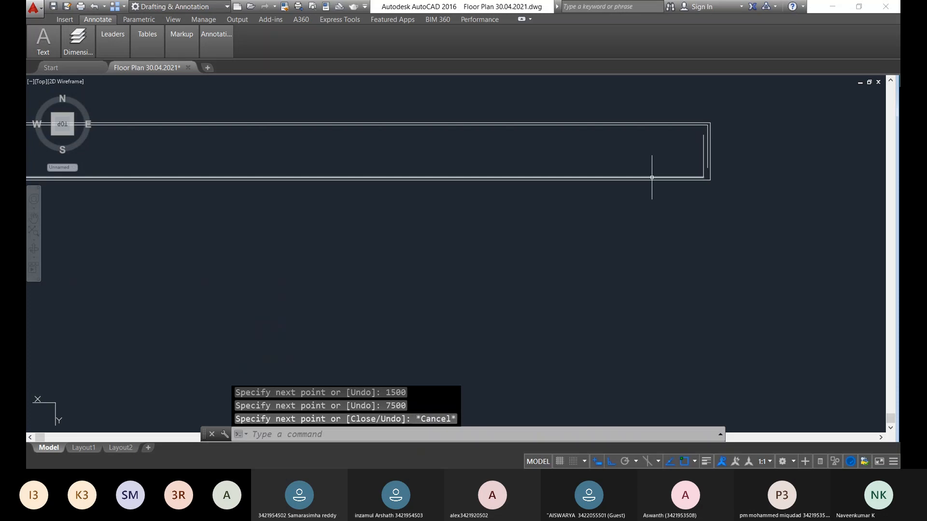
Draw an extension outline from the outer bottom-right corner: 1500 mm rightward, 675 mm up, and back to the outer top-right corner
type("l")
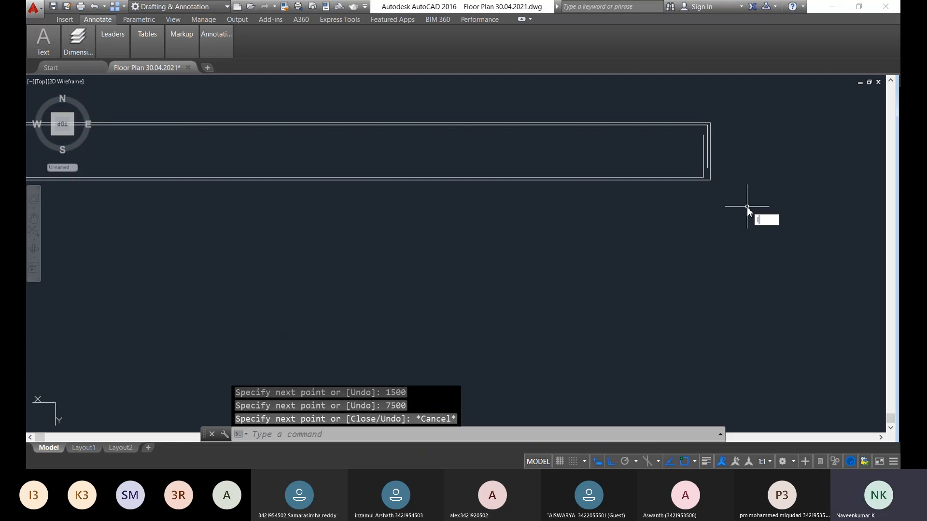
key("Return")
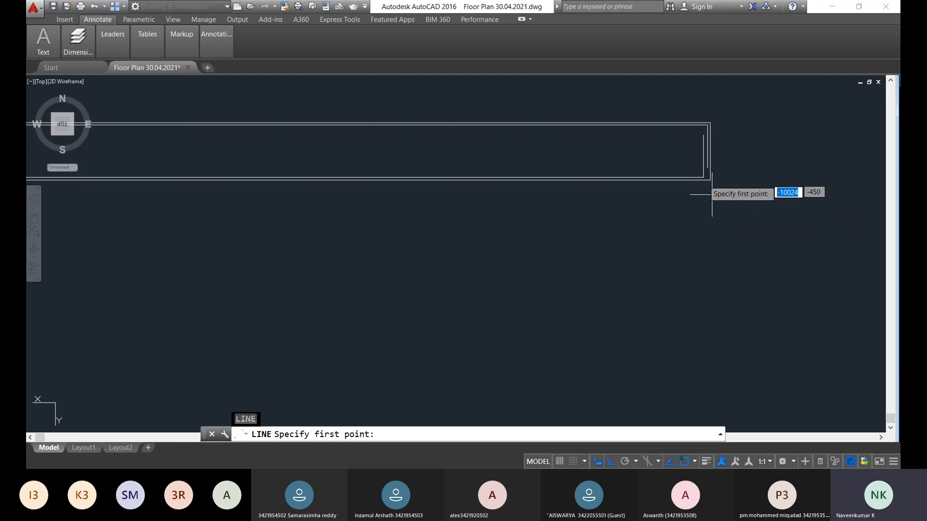
left_click(708, 181)
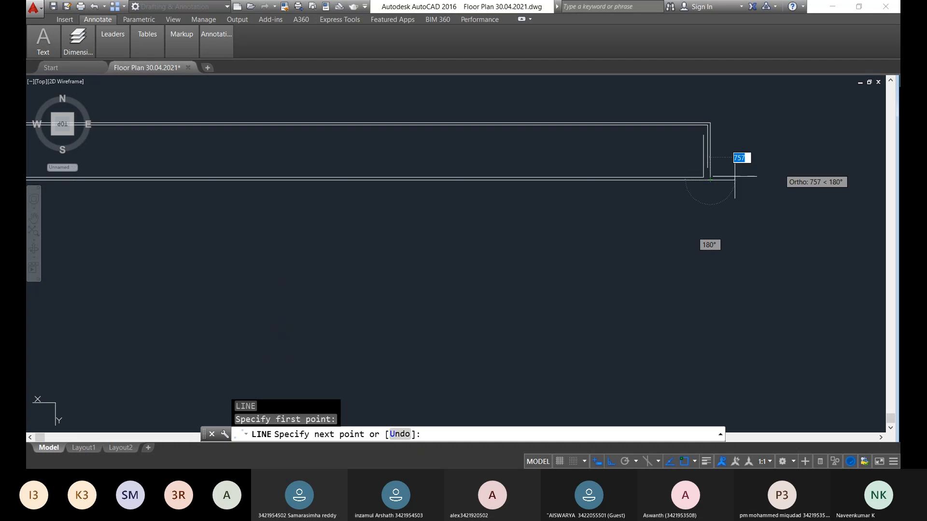
type("15")
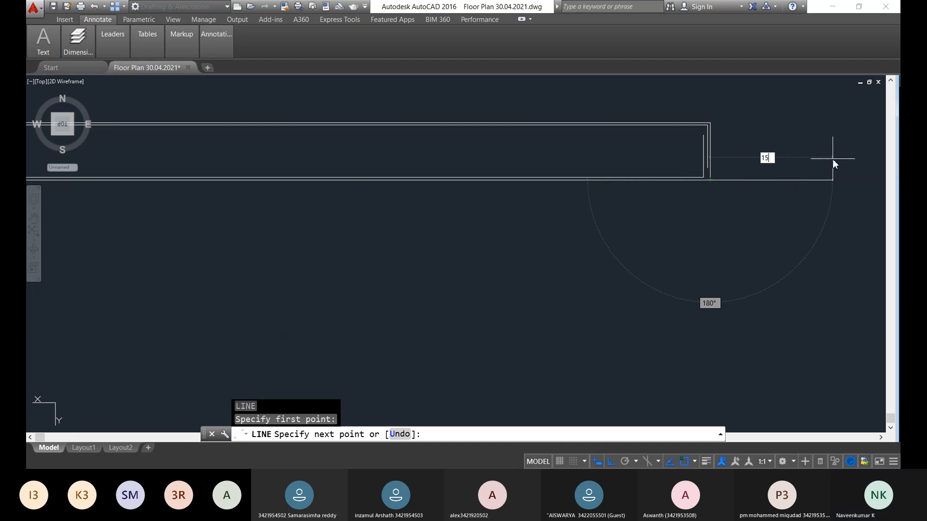
type("00")
key("Return")
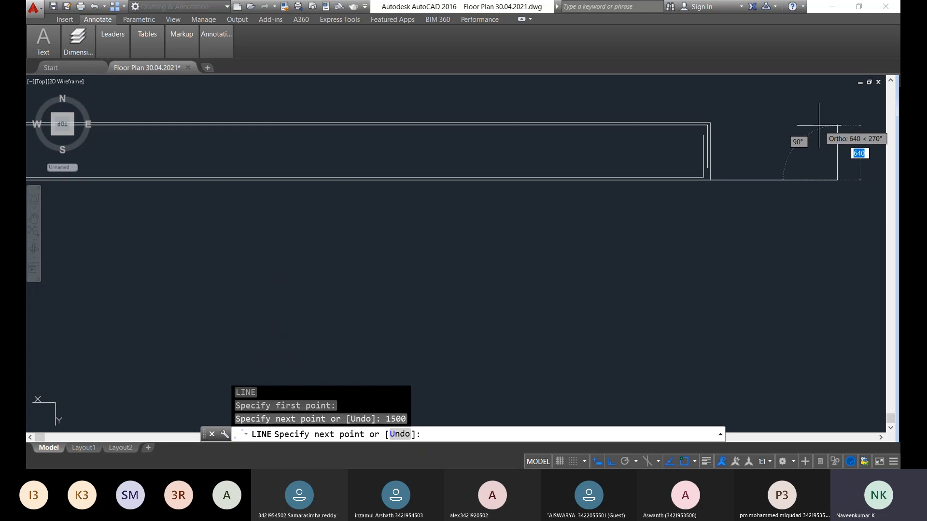
type("675")
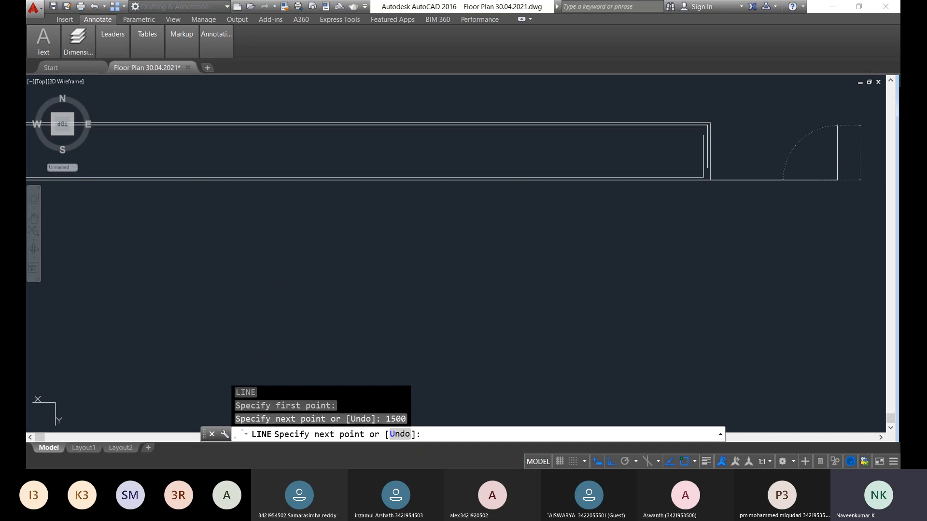
key("Return")
scroll(714, 133, "up", 4)
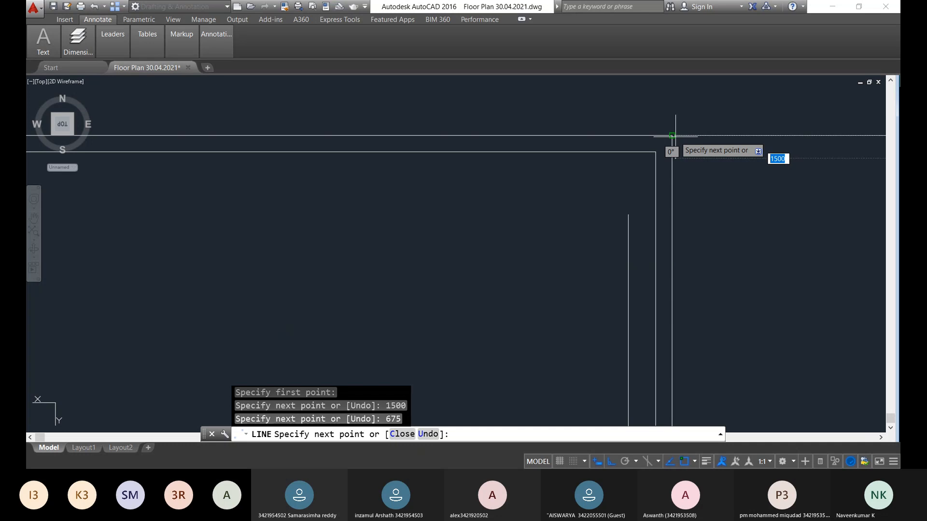
key("Escape")
End the line and offset the extension's outer right edge 30 mm inward
scroll(625, 257, "down", 5)
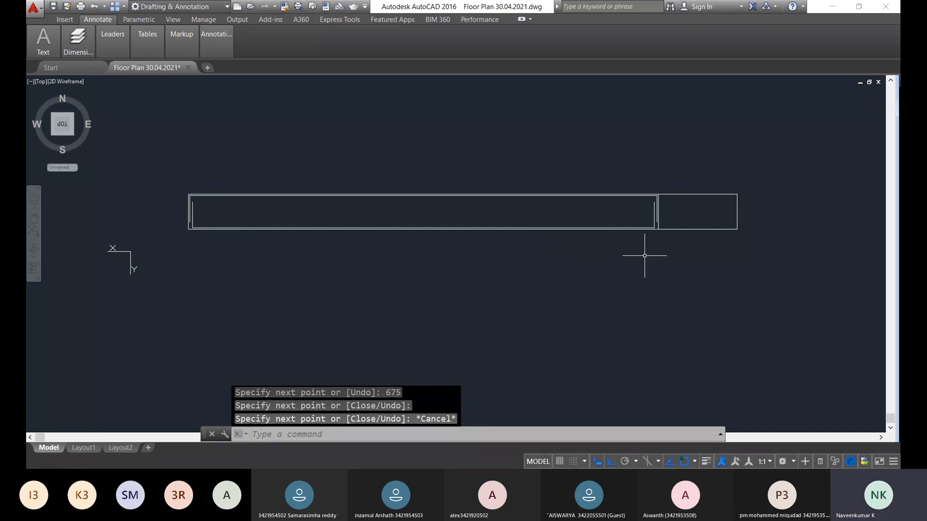
middle_click_drag(646, 257, 563, 238)
scroll(590, 207, "up", 3)
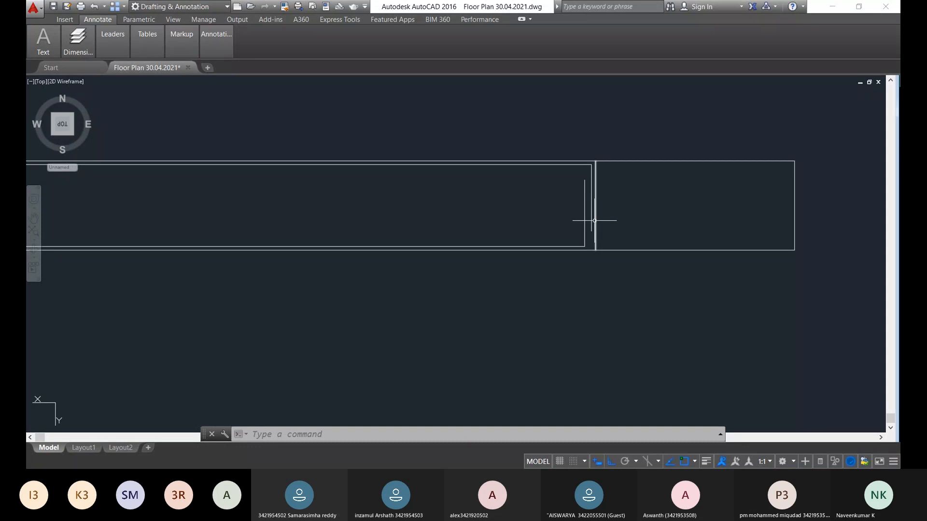
type("o")
key("Return")
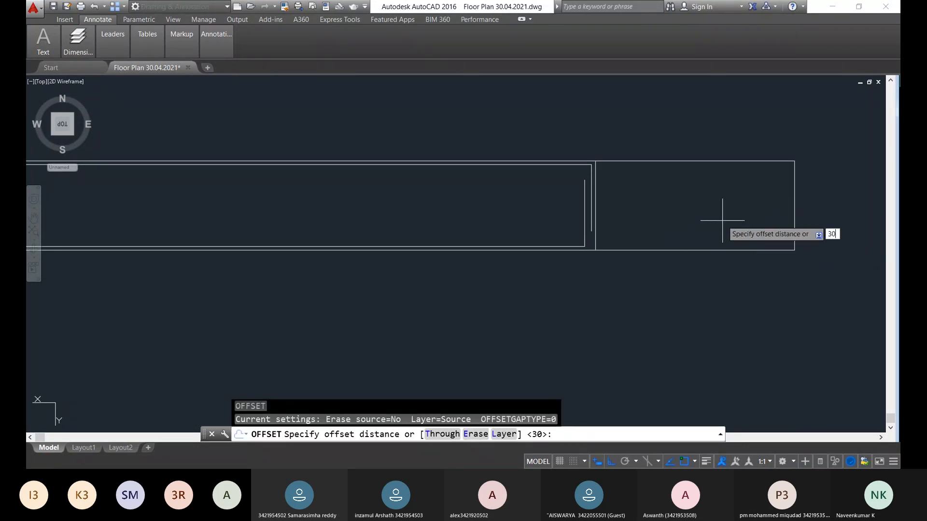
key("Return")
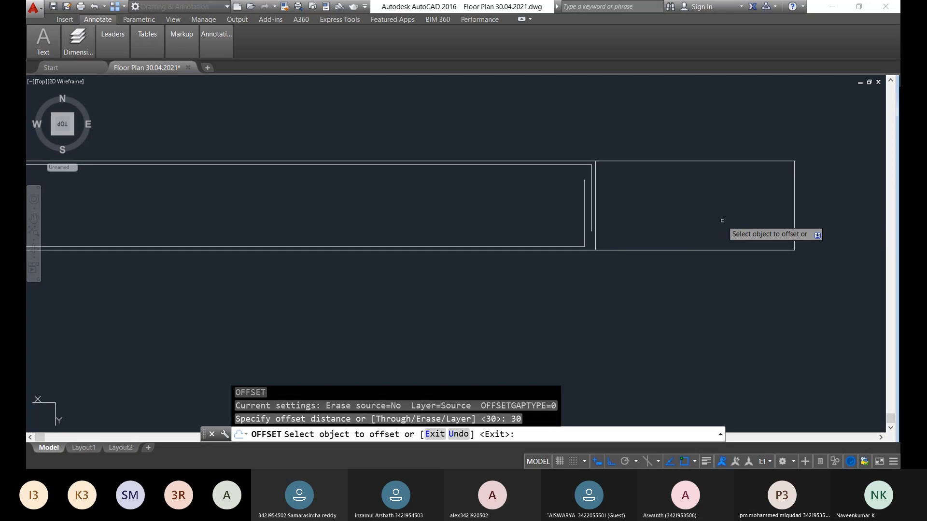
left_click(479, 164)
left_click(476, 170)
scroll(483, 169, "up", 2)
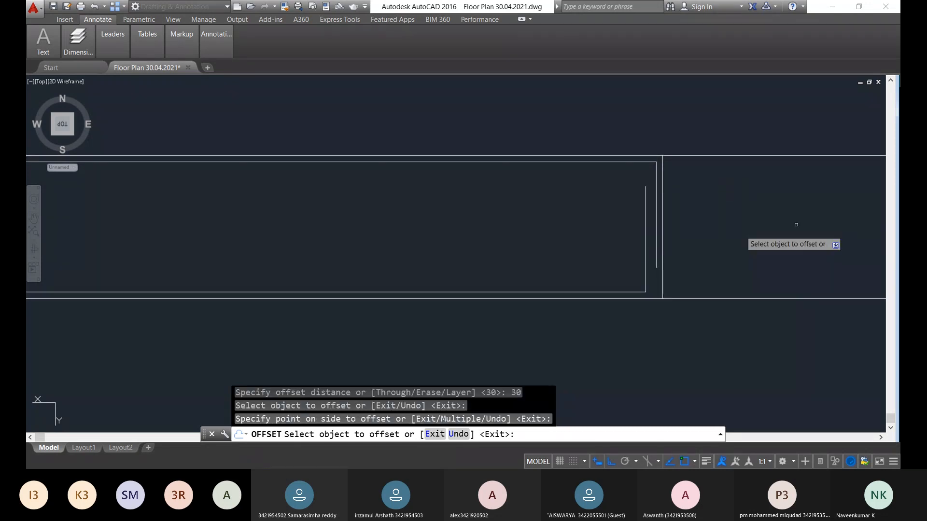
key("Escape")
Delete the former outer right line that separates the original outline from the extension
scroll(683, 231, "down", 2)
middle_click_drag(683, 232, 562, 231)
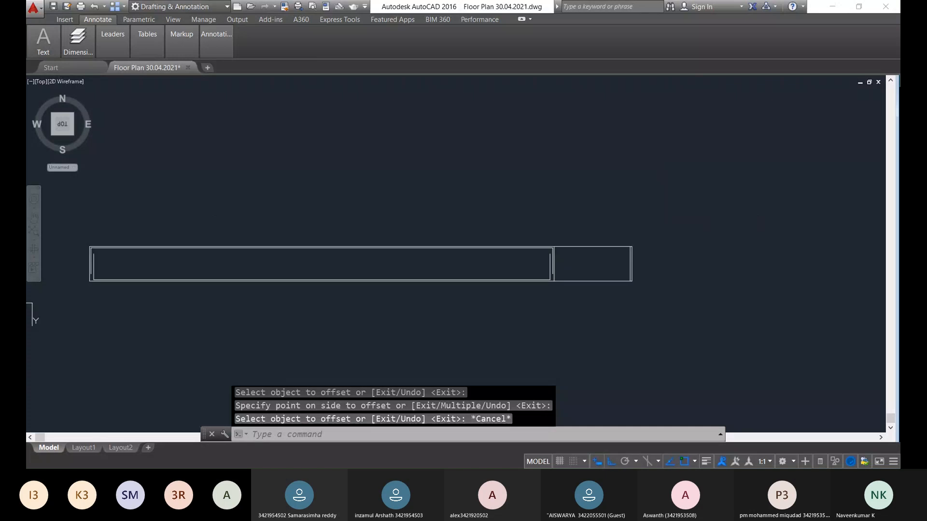
scroll(548, 244, "up", 3)
scroll(575, 248, "up", 2)
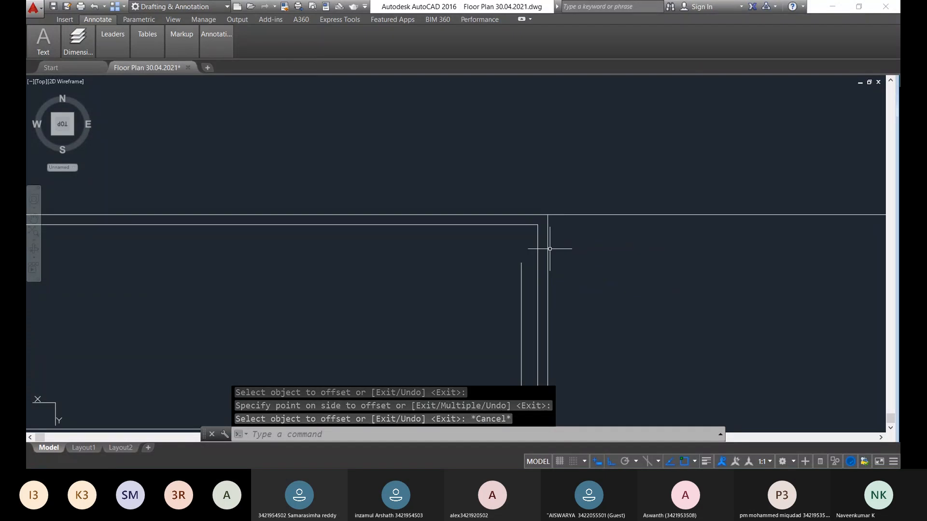
left_click(547, 248)
key("Delete")
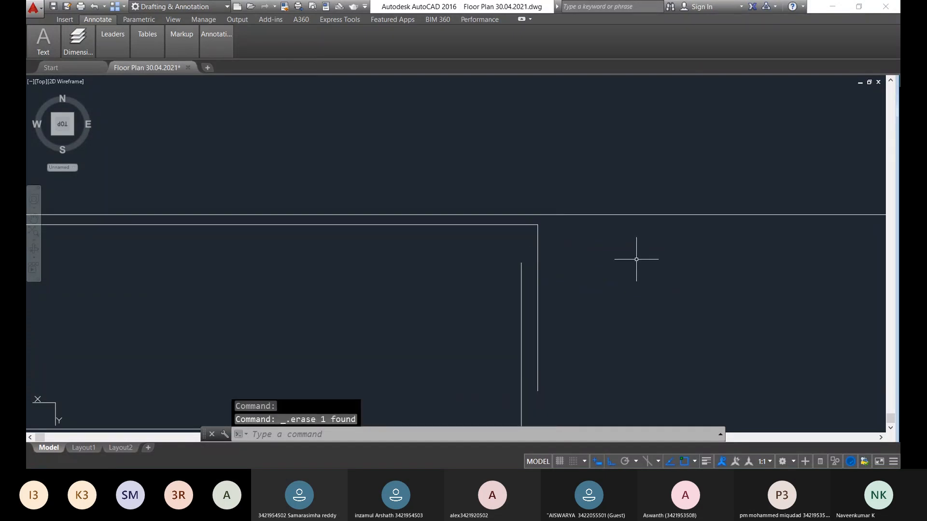
scroll(636, 260, "down", 5)
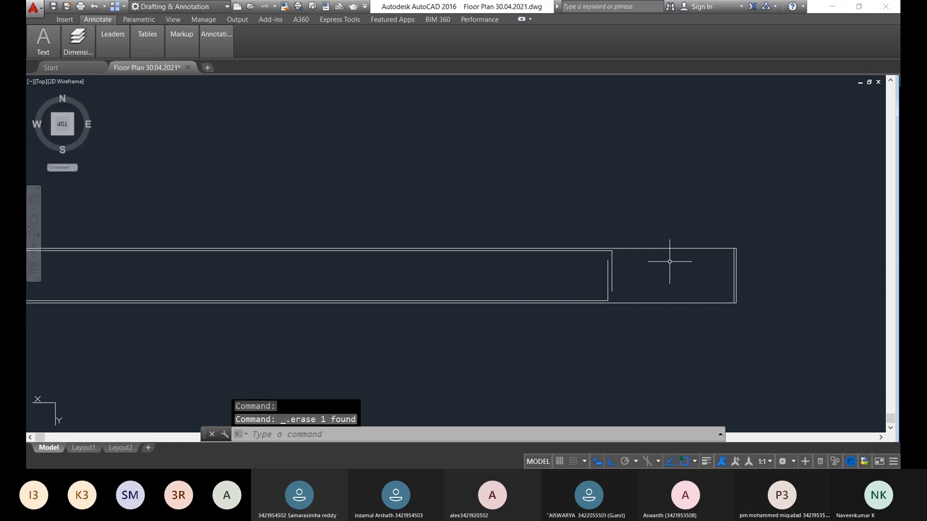
key("ctrl+z")
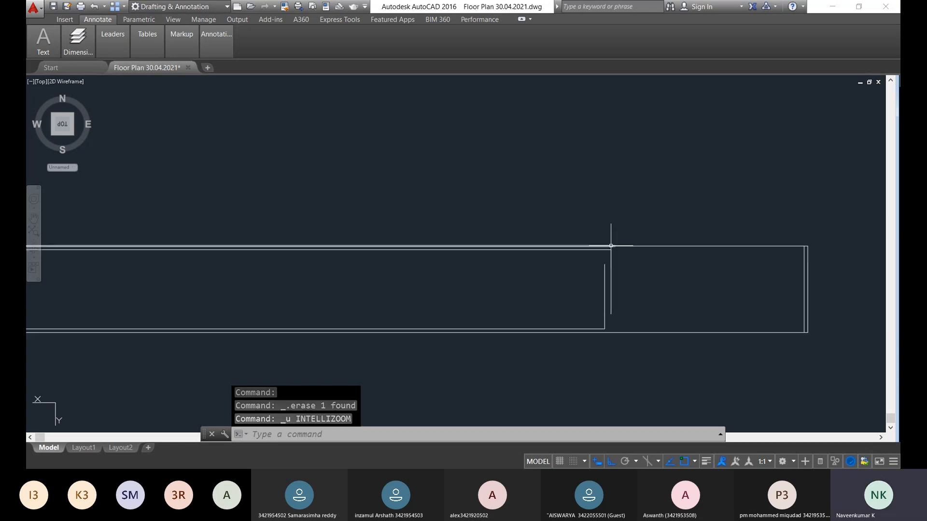
Stretch the right end of the inner top line horizontally into the extension, close to its offset right edge
left_click(607, 249)
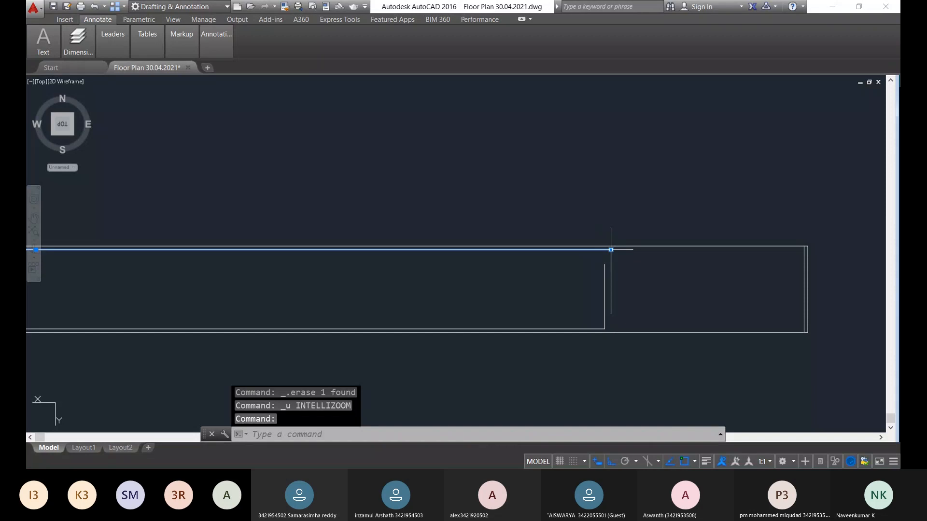
left_click(611, 249)
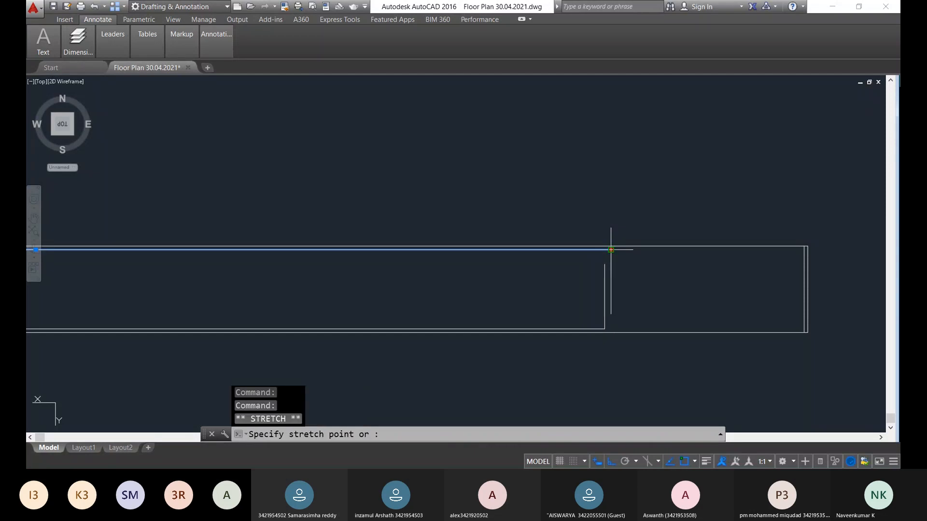
left_click(794, 249)
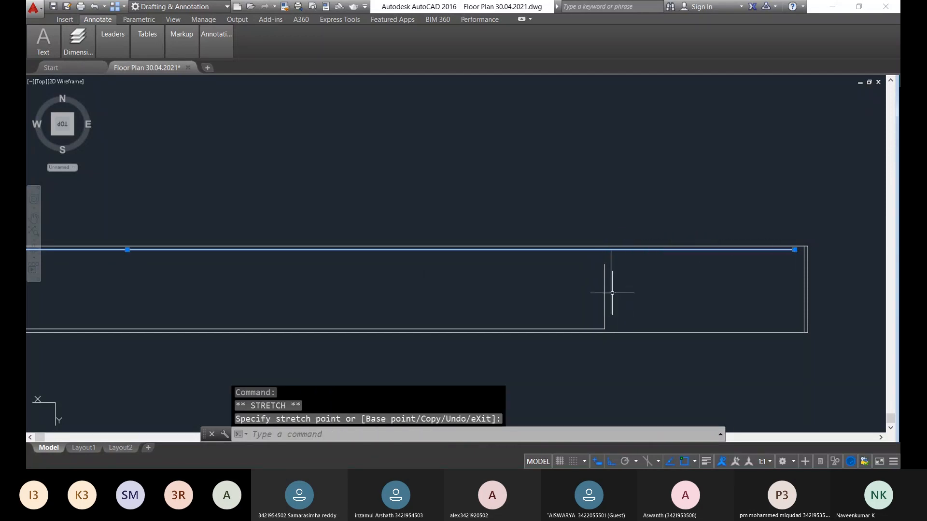
left_click(611, 265)
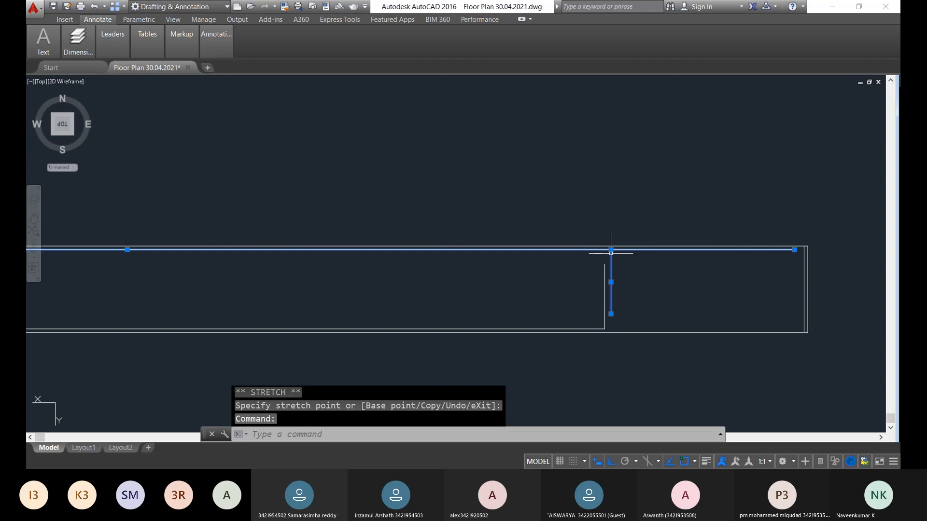
left_click(611, 250)
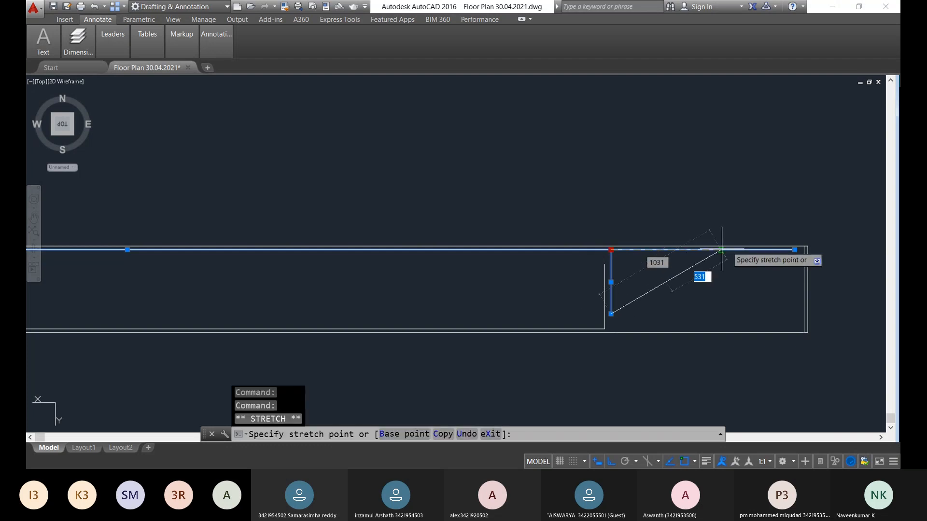
key("Escape")
scroll(603, 234, "down", 5)
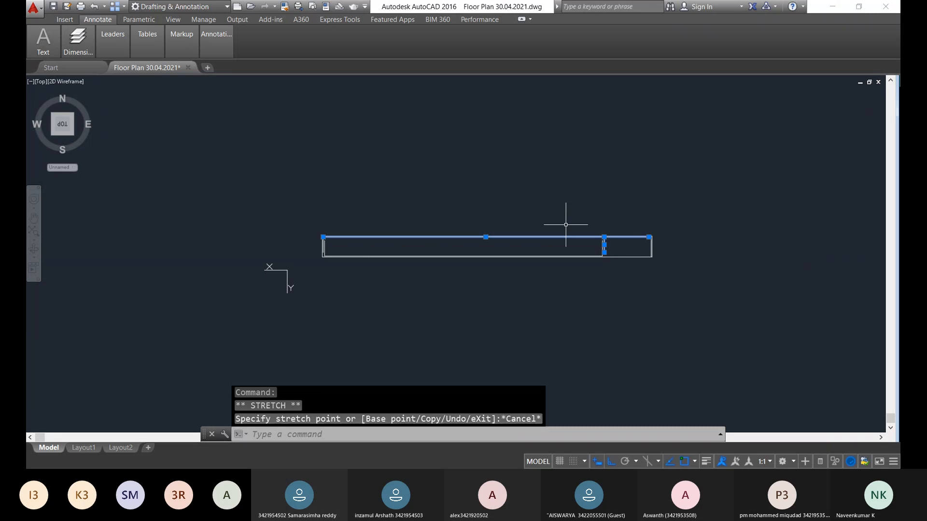
key("Escape")
Delete the two short inner vertical lines left at the original right end, where the extension begins
scroll(647, 244, "up", 8)
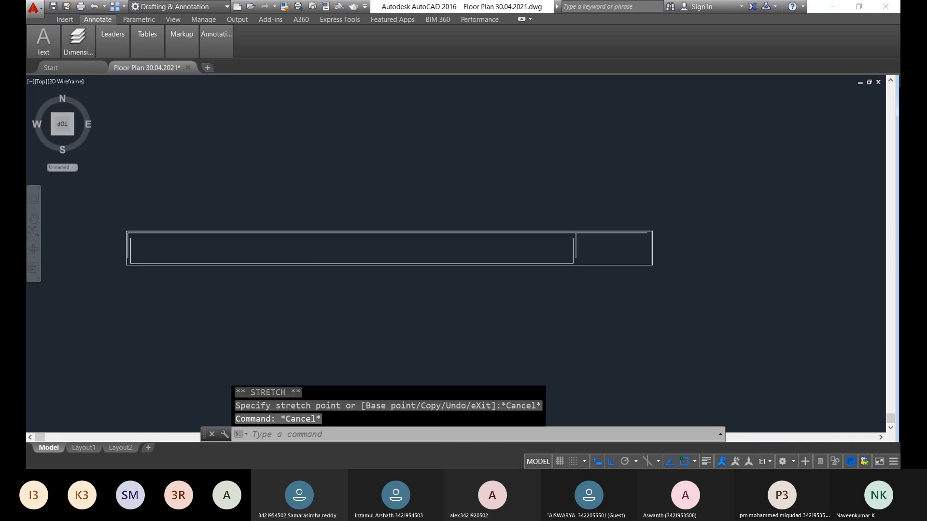
scroll(621, 245, "down", 2)
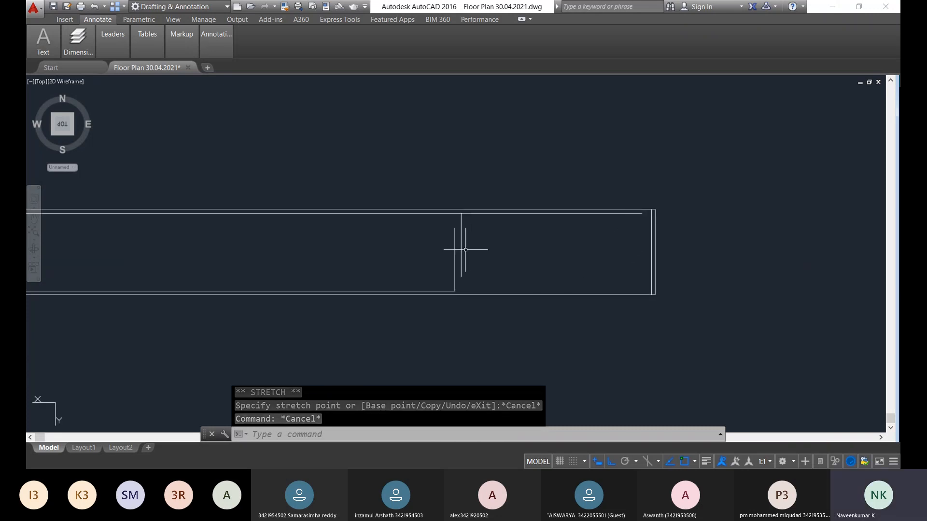
scroll(468, 248, "down", 2)
middle_click_drag(468, 248, 507, 234)
scroll(507, 234, "up", 6)
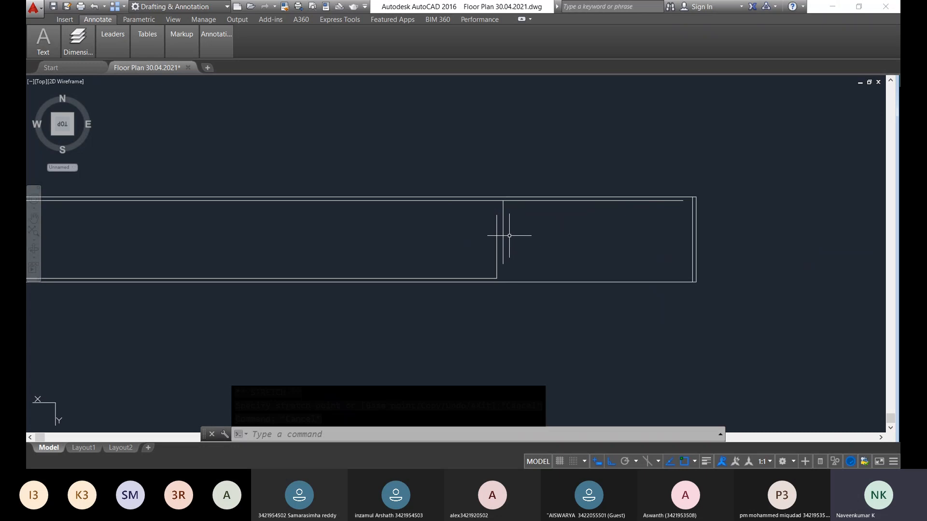
left_click(514, 275)
left_click(408, 198)
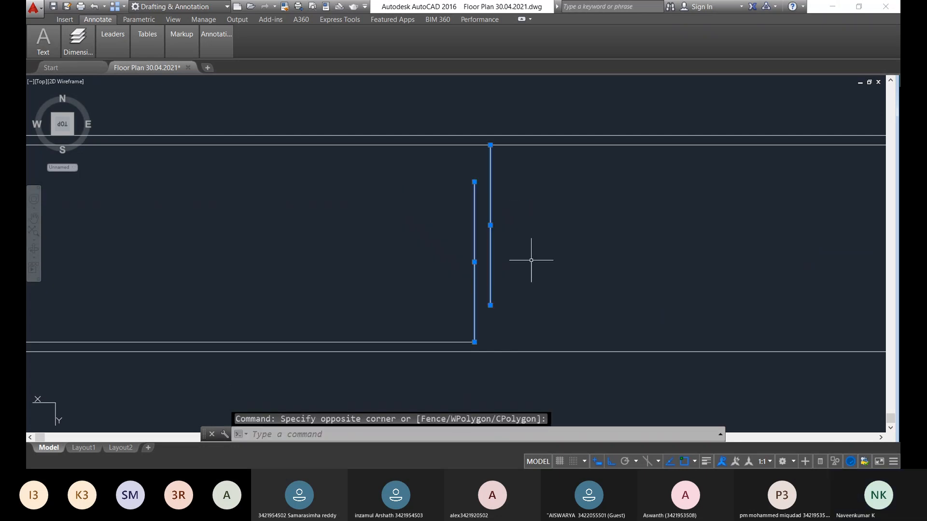
key("Delete")
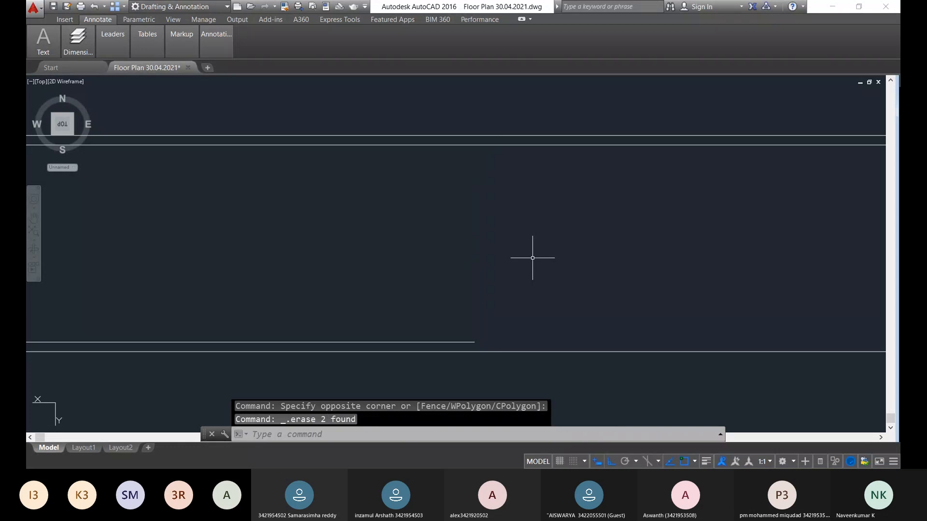
Stretch the right end of the inner top line horizontally past the extension's outer right edge
scroll(580, 253, "down", 6)
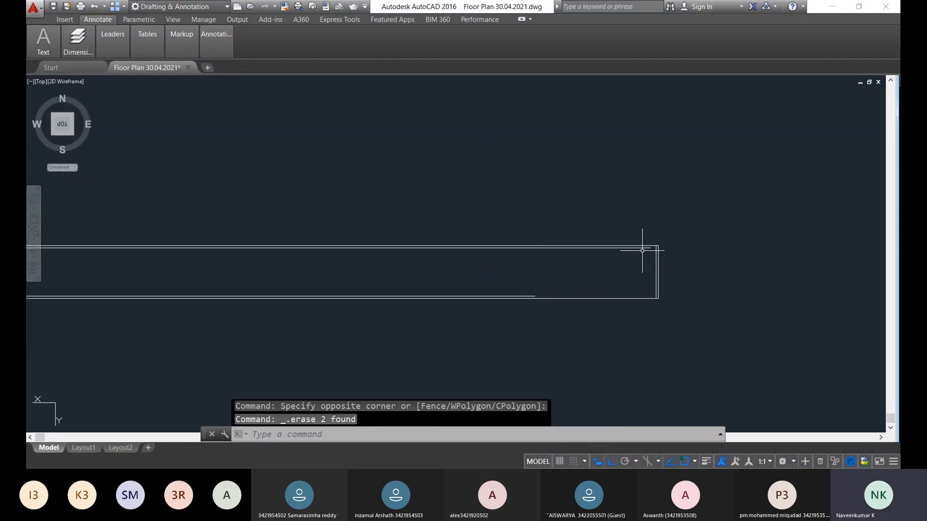
scroll(635, 227, "up", 10)
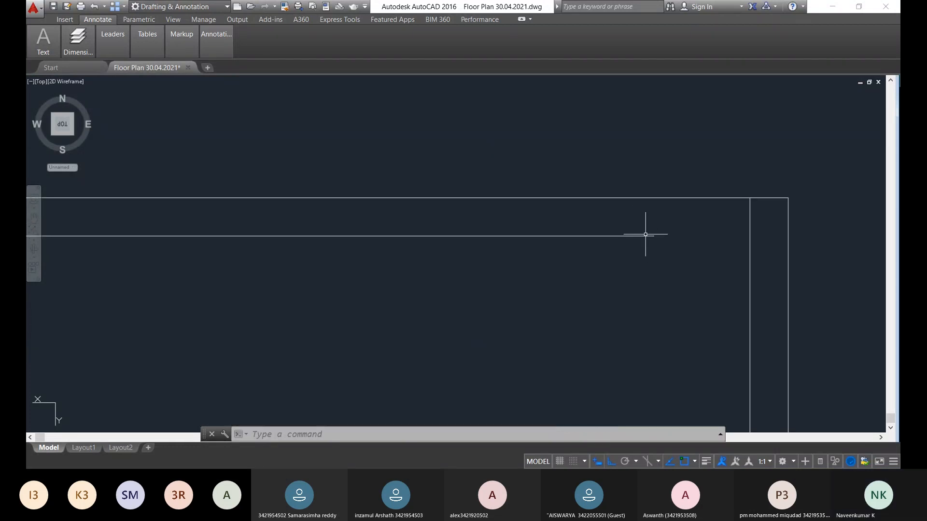
left_click(649, 236)
left_click(654, 236)
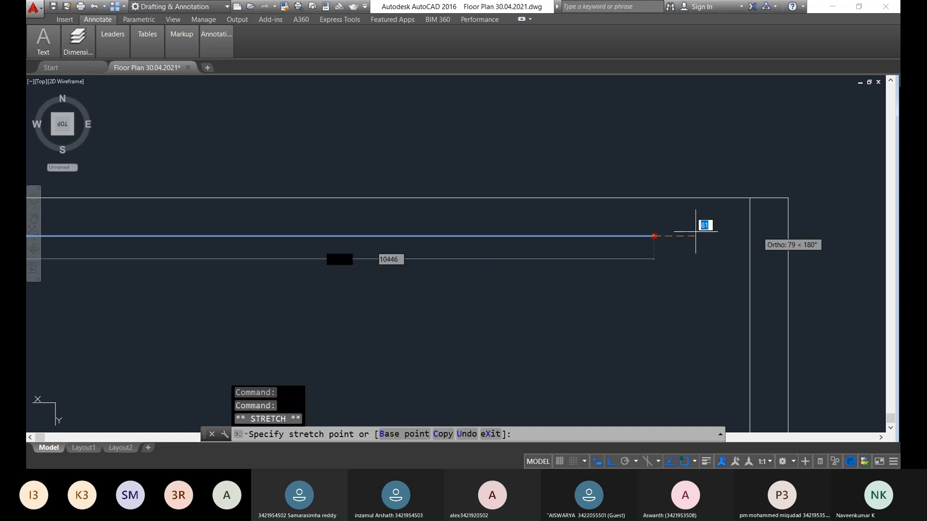
left_click(796, 234)
scroll(791, 234, "up", 2)
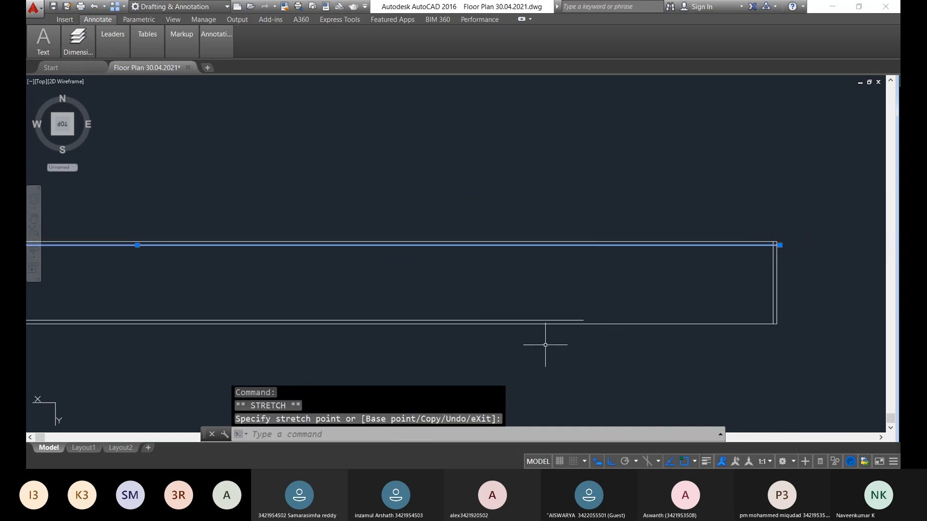
Stretch the right end of the inner bottom line horizontally past the extension's outer right edge and clear the selection
scroll(545, 345, "up", 3)
left_click(606, 316)
left_click(628, 317)
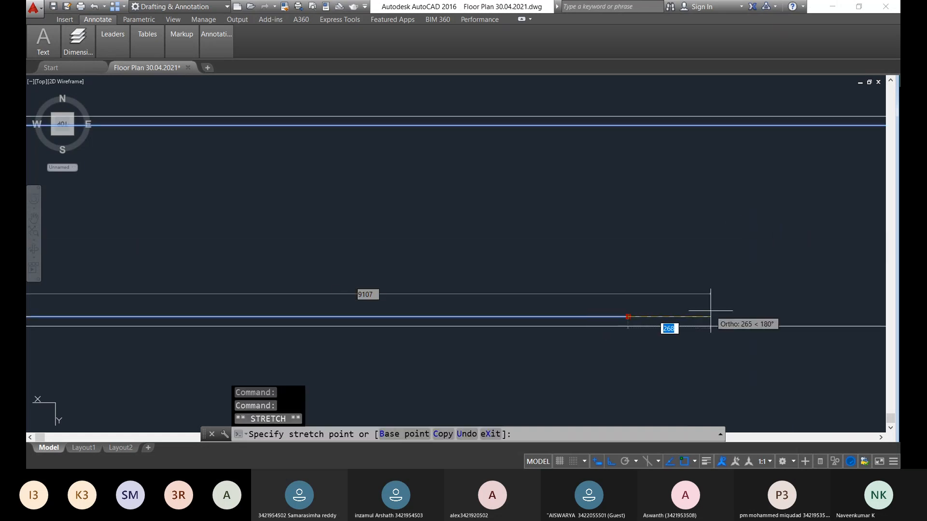
middle_click_drag(710, 311, 288, 291)
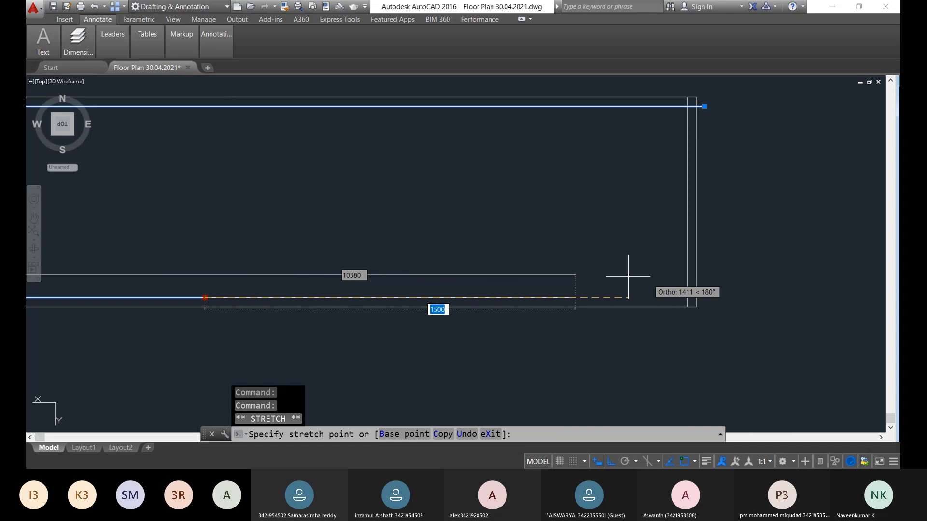
key("Escape")
Trim the inner right and inner top lines between the double walls at the extension's upper right corner
scroll(676, 111, "up", 2)
type("tr")
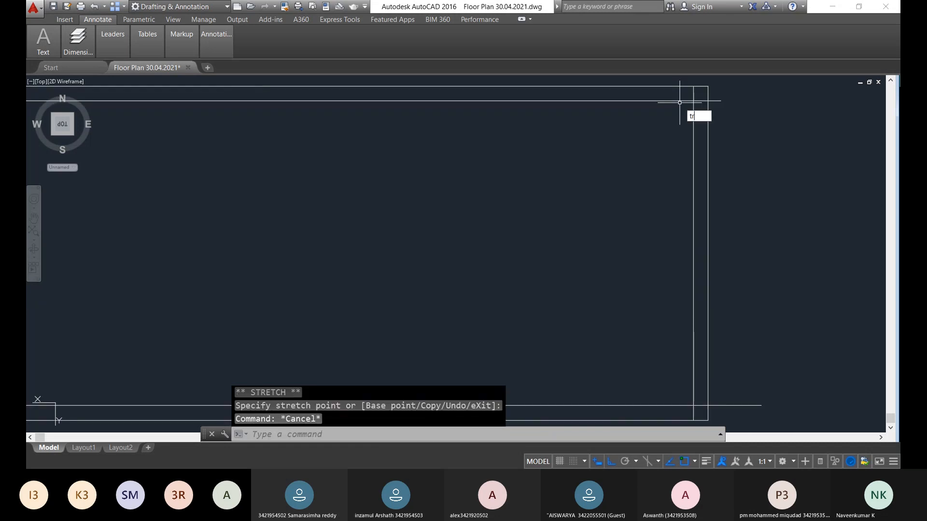
key("Return")
key("Return")
scroll(696, 83, "up", 6)
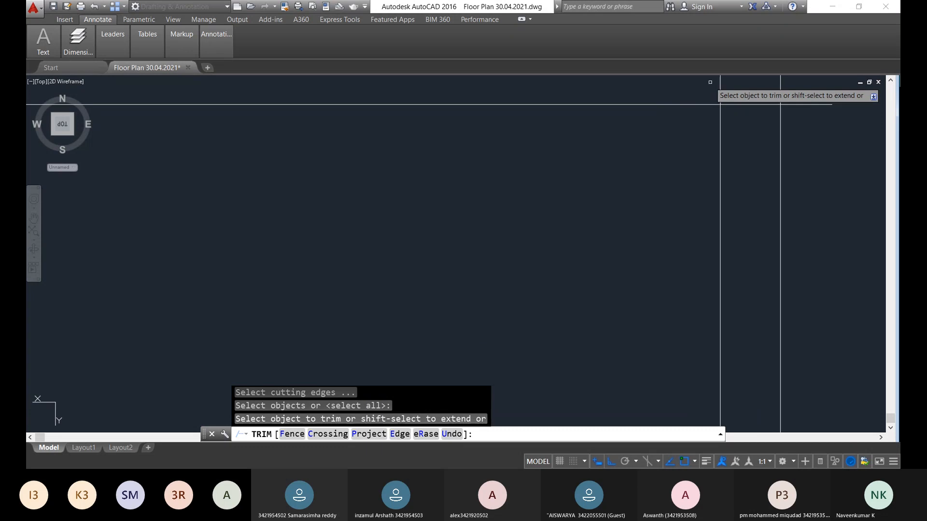
left_click(714, 141)
left_click(676, 124)
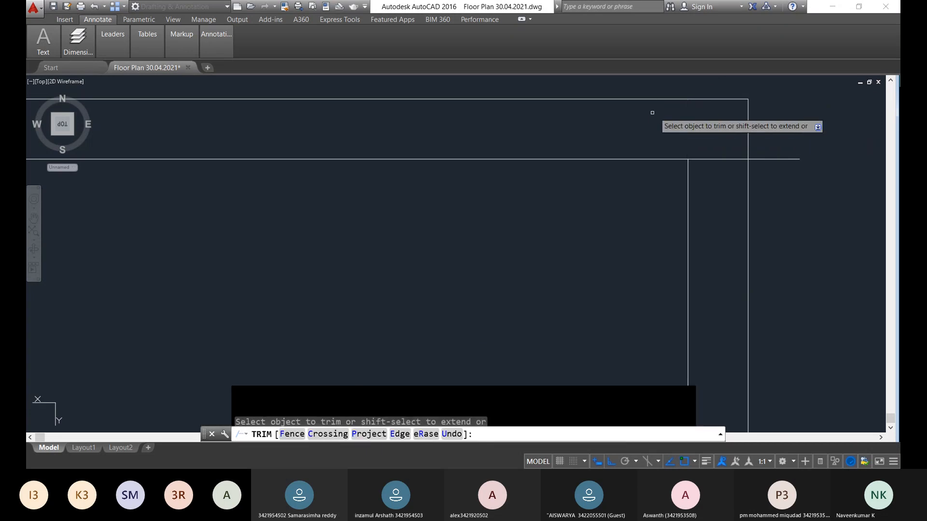
left_click(716, 172)
left_click(703, 148)
scroll(714, 197, "down", 8)
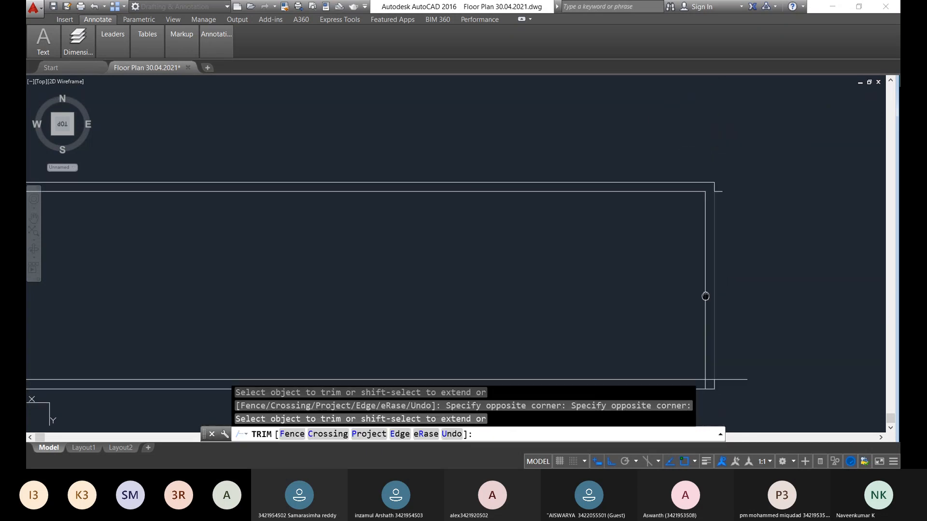
Trim the inner lines' overrun between the double walls at the extension's lower right corner and end trimming
middle_click_drag(713, 386, 658, 180)
scroll(659, 181, "up", 8)
left_click(649, 227)
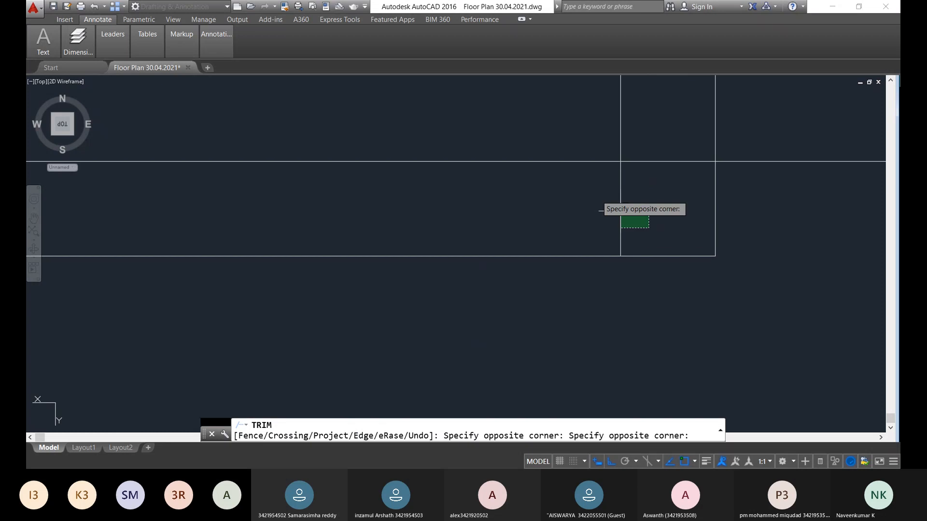
left_click(615, 182)
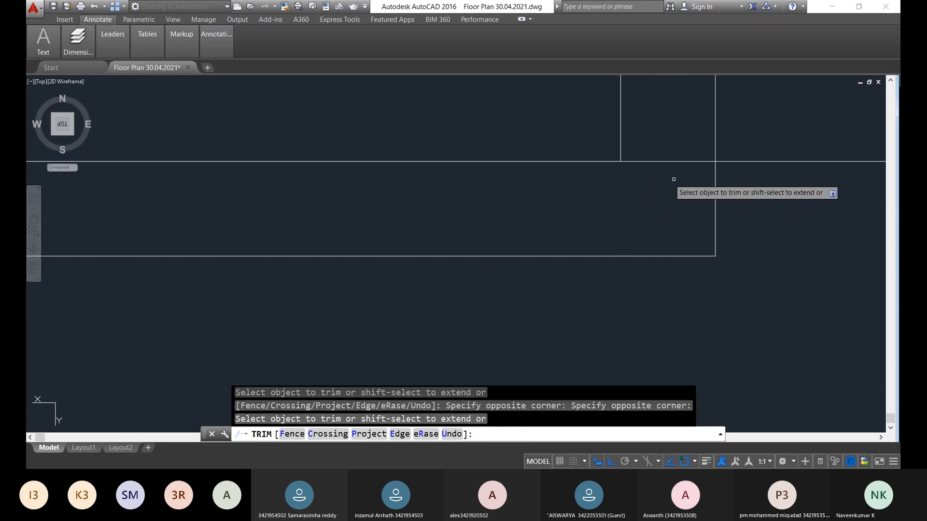
scroll(673, 179, "down", 5)
key("Escape")
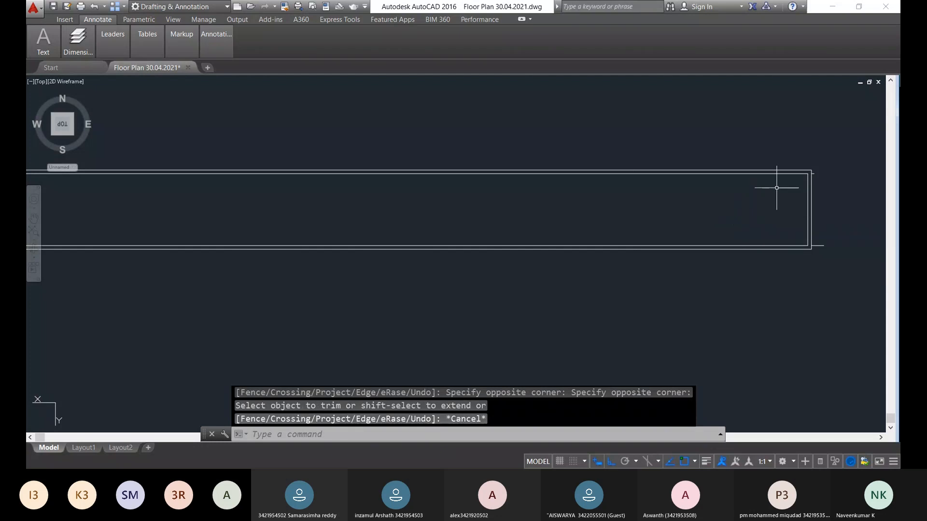
middle_click_drag(788, 218, 598, 237)
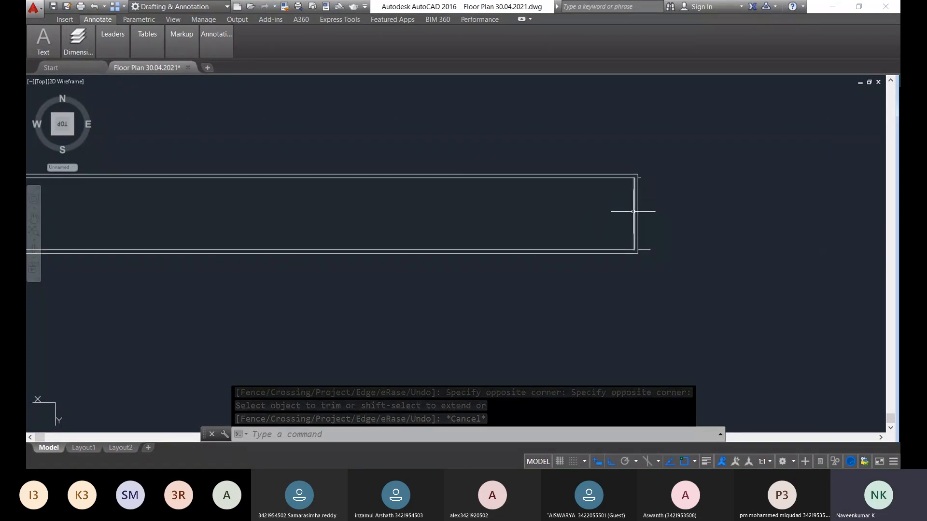
Erase the leftover line fragment outside the outline's lower right corner and clear the selection
scroll(657, 227, "up", 6)
left_click(653, 345)
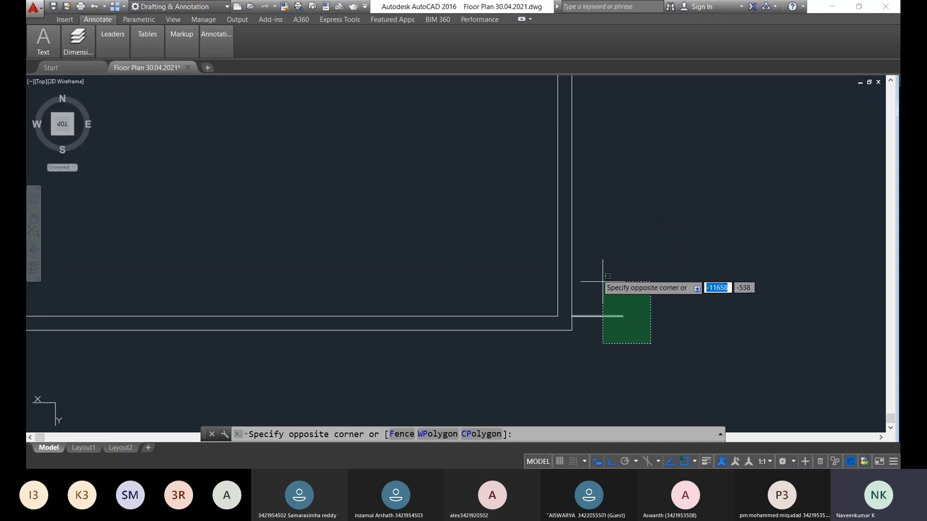
left_click(597, 274)
key("Delete")
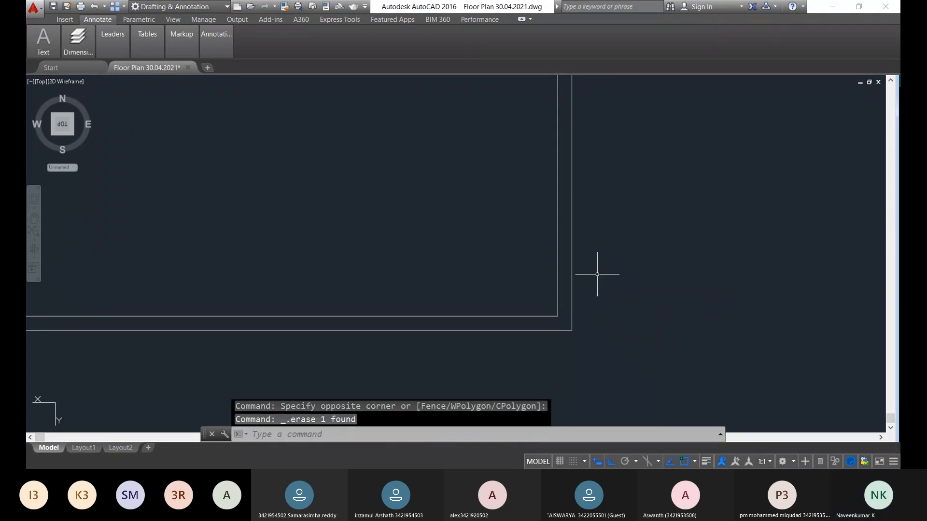
left_click(569, 250)
mouse_move(597, 274)
middle_mouse_down()
mouse_move(565, 172)
mouse_move(777, 186)
mouse_move(306, 310)
mouse_move(480, 315)
mouse_move(552, 330)
middle_mouse_up()
key("Escape")
Draw a line 115 mm up from the inner lower right corner, continuing with a freehand horizontal segment leftward
type("l")
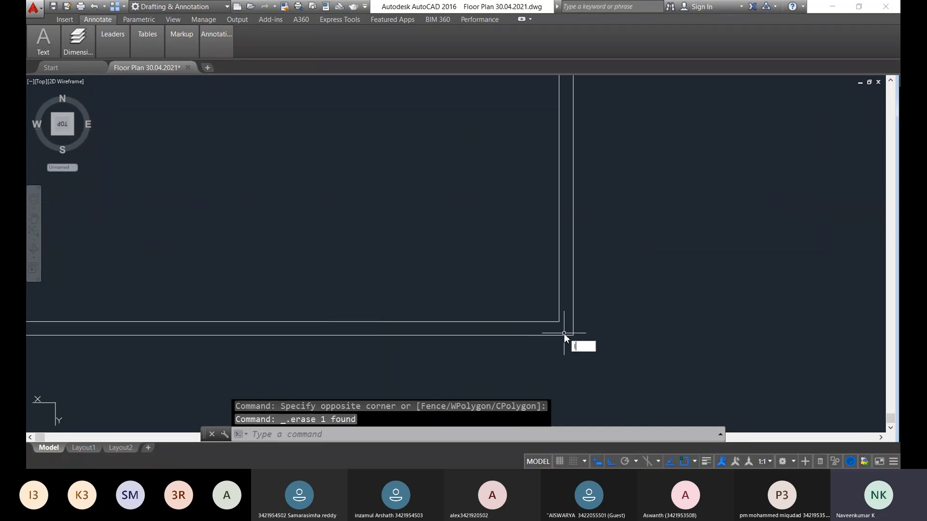
key("Return")
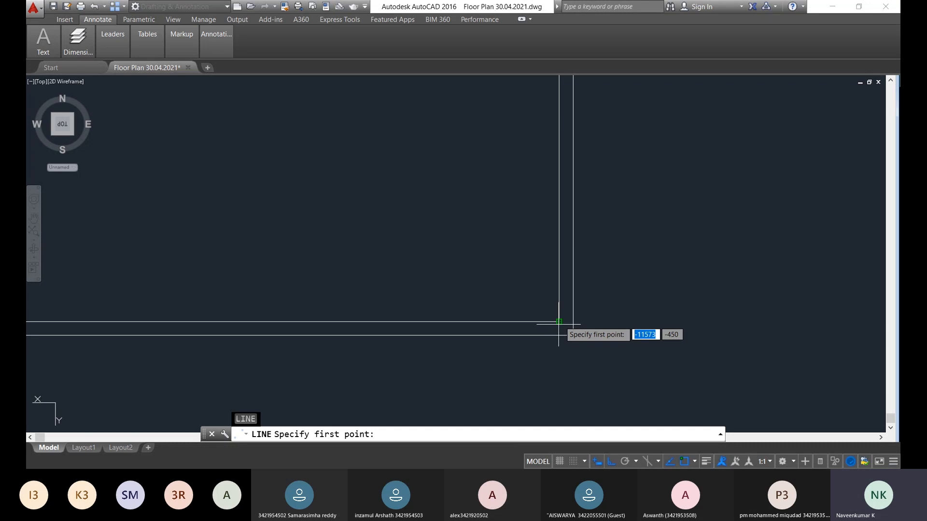
left_click(559, 322)
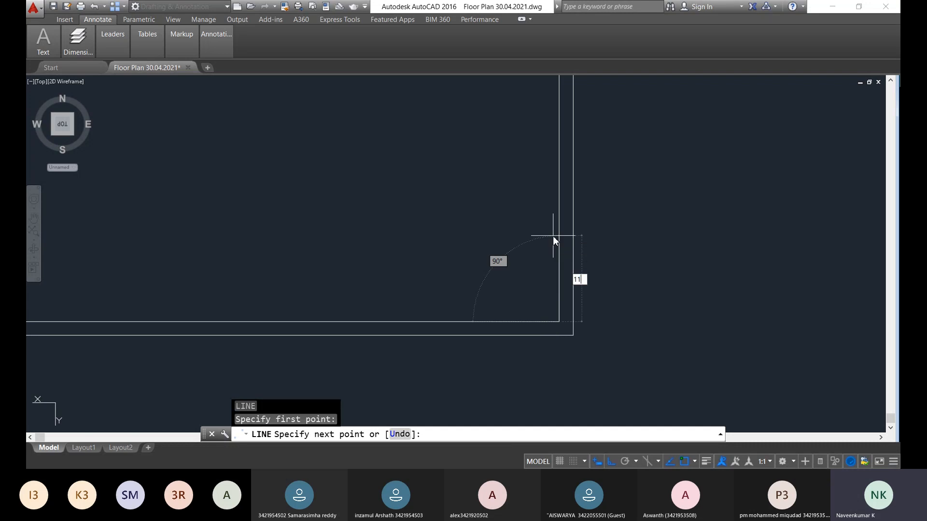
type("115")
key("Return")
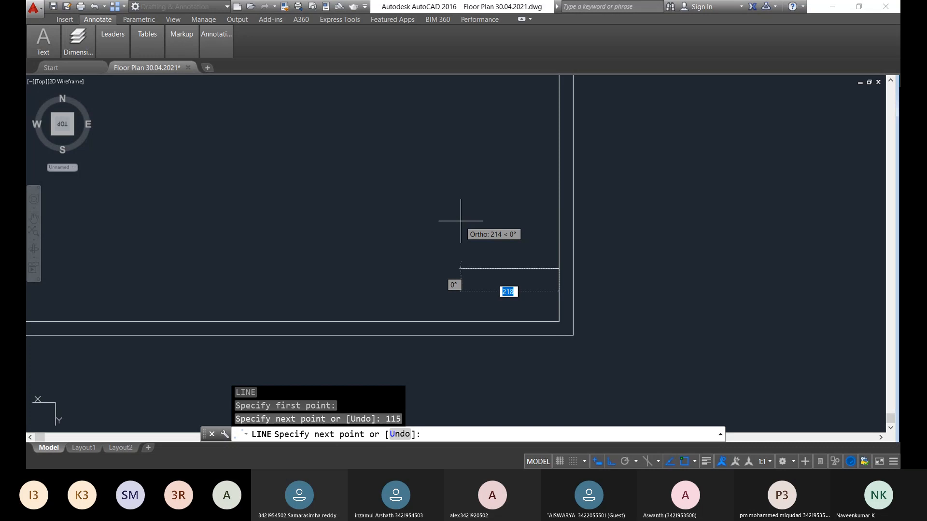
left_click(443, 225)
key("Escape")
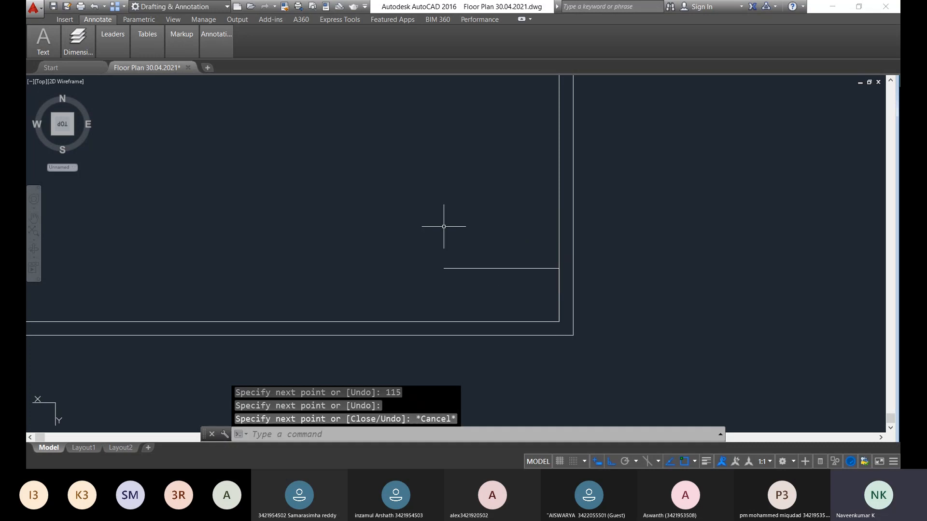
Erase the 115 mm vertical guide line and trim the inner right line below the short horizontal line
left_click(558, 294)
key("Delete")
type("tr")
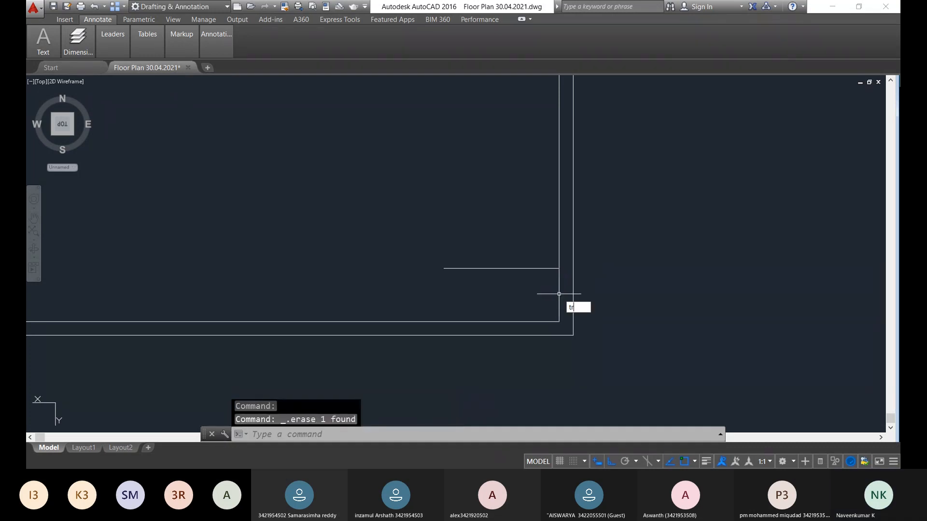
key("Return")
key("Return")
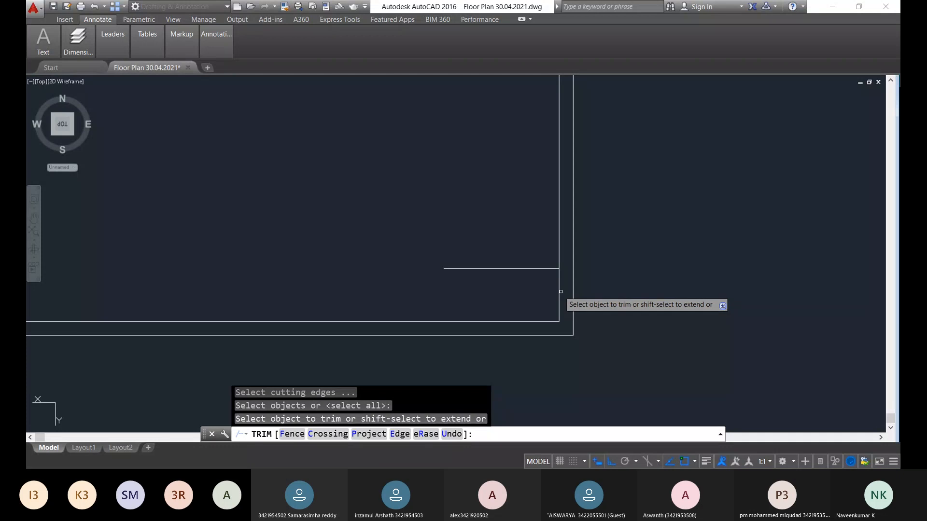
left_click(559, 291)
key("Escape")
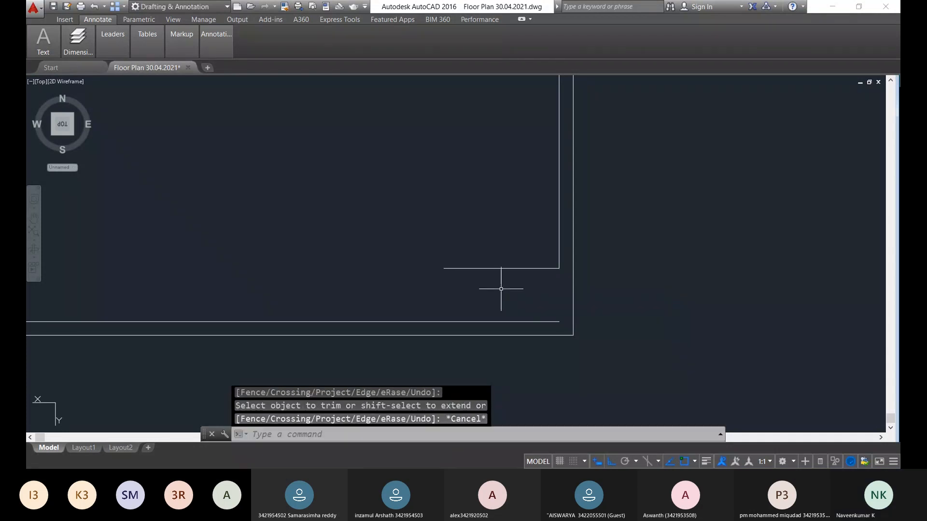
Erase the short horizontal guide line at the lower end of the inner right line
left_click(515, 279)
left_click(485, 222)
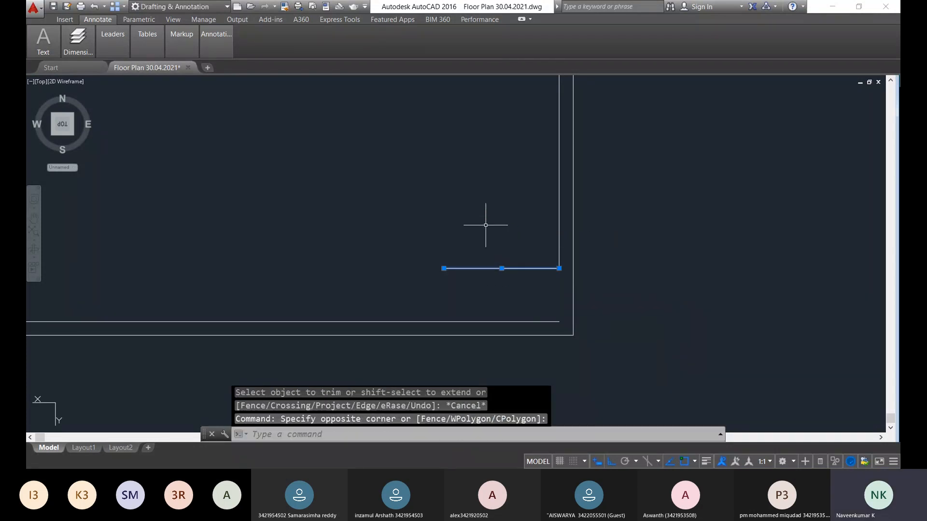
key("Delete")
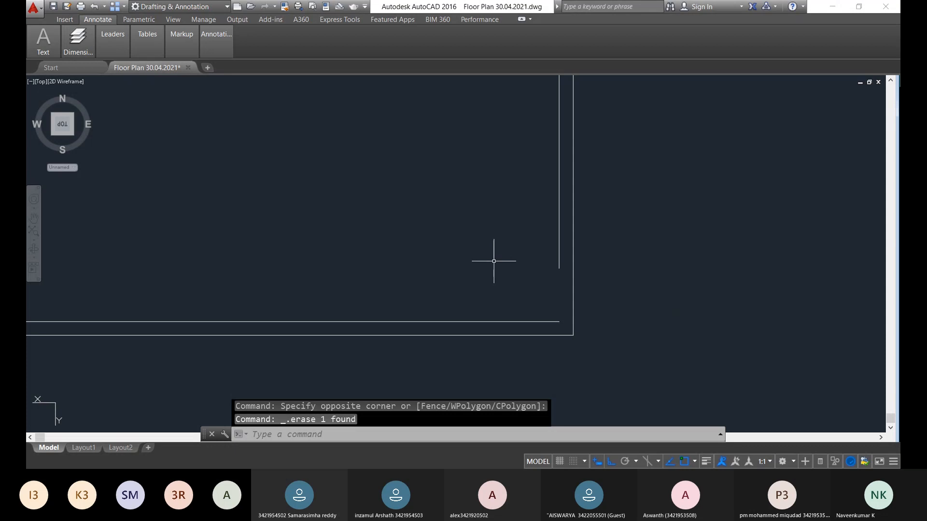
Draw a line 50 mm leftward from the inner bottom line's right end, continuing 500 mm vertically upward
type("l")
key("Return")
left_click(507, 312)
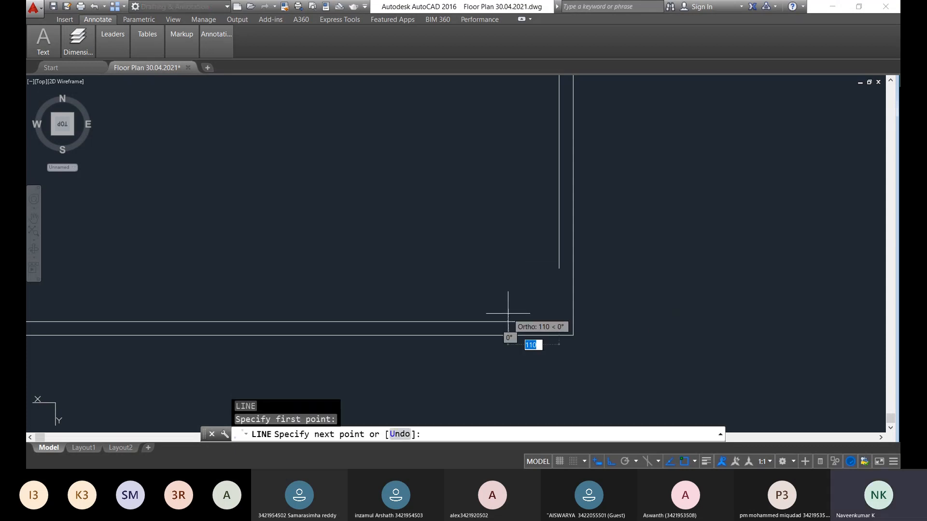
type("50")
key("Return")
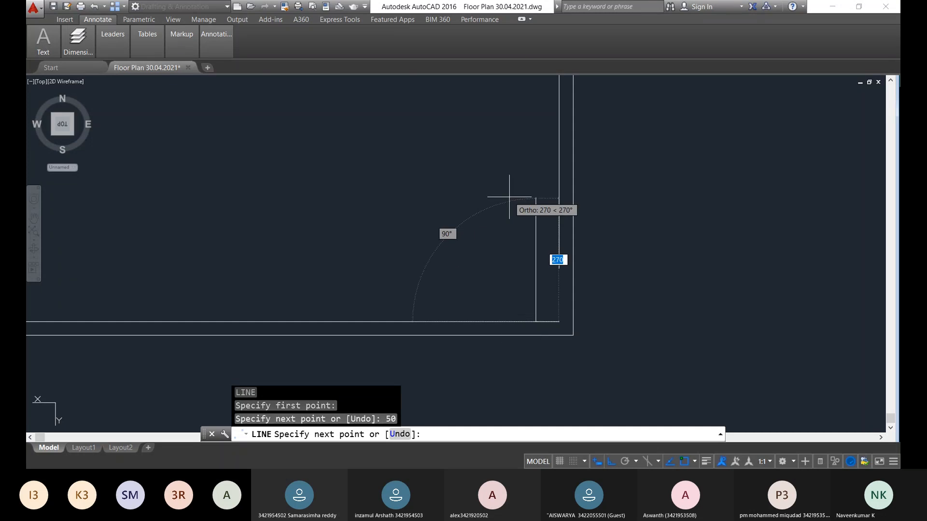
type("5000")
key("BackSpace")
key("Return")
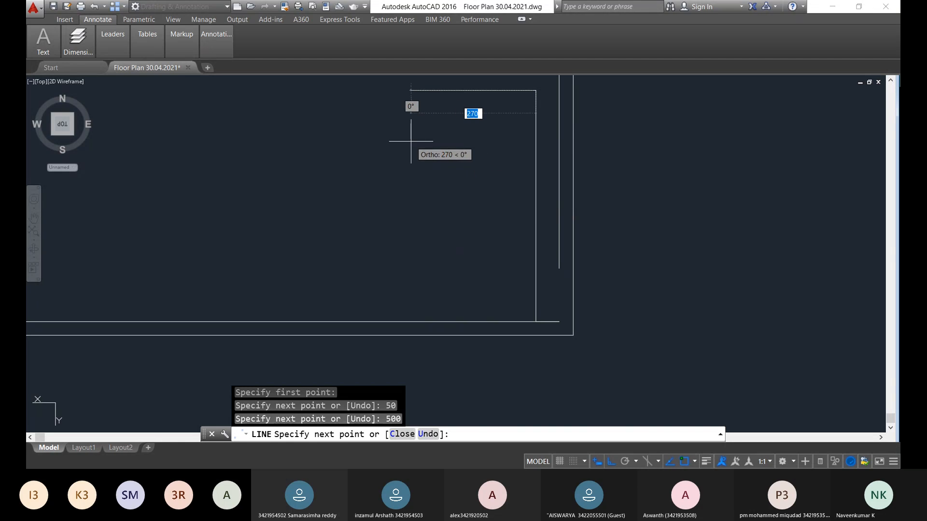
key("Escape")
Erase the 50 mm guide line and trim the inner bottom line to the right of the 500 mm vertical
scroll(472, 262, "up", 2)
left_click(471, 263)
key("Delete")
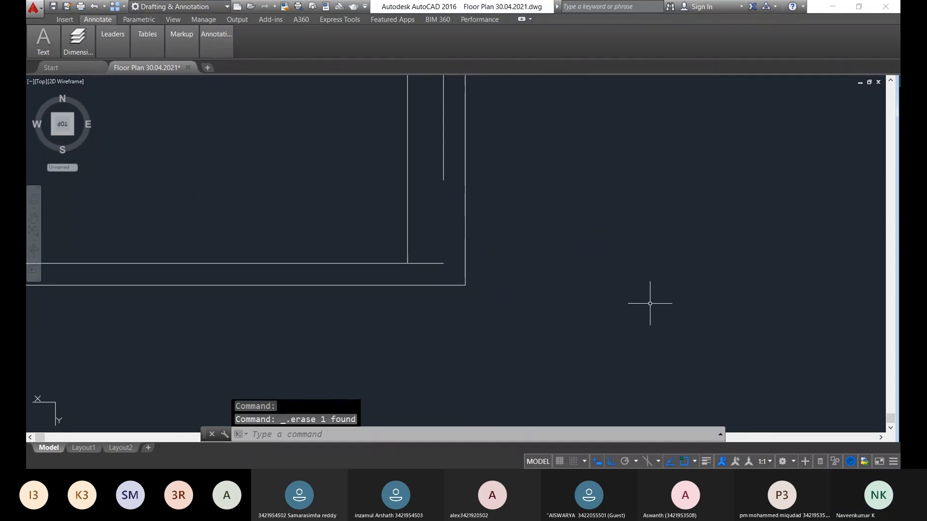
type("tr")
key("Return")
key("Return")
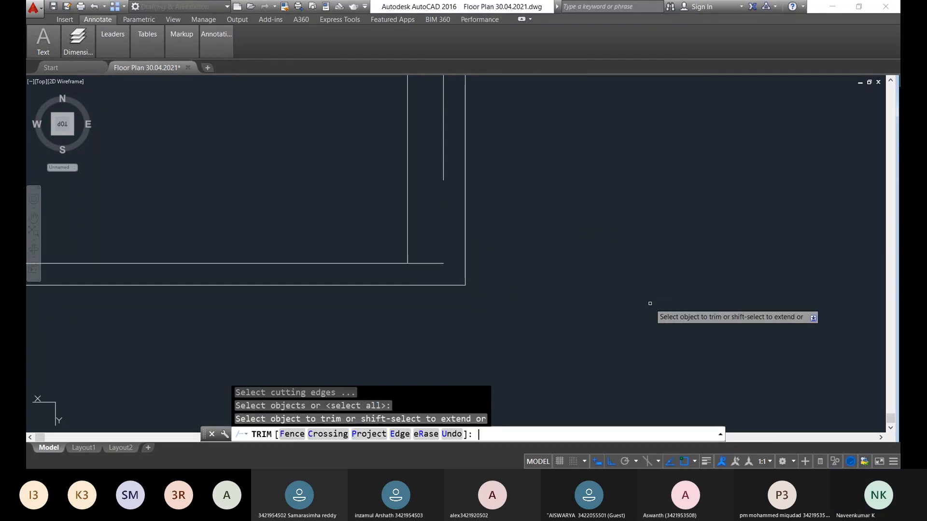
left_click(458, 258)
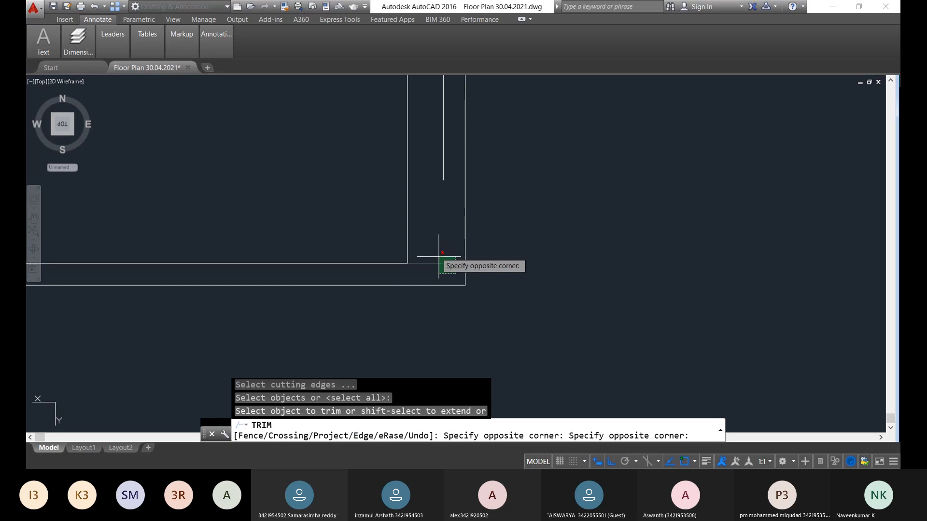
left_click(440, 268)
scroll(458, 279, "down", 4)
mouse_move(113, 260)
middle_mouse_down()
mouse_move(254, 285)
mouse_move(306, 281)
middle_mouse_up()
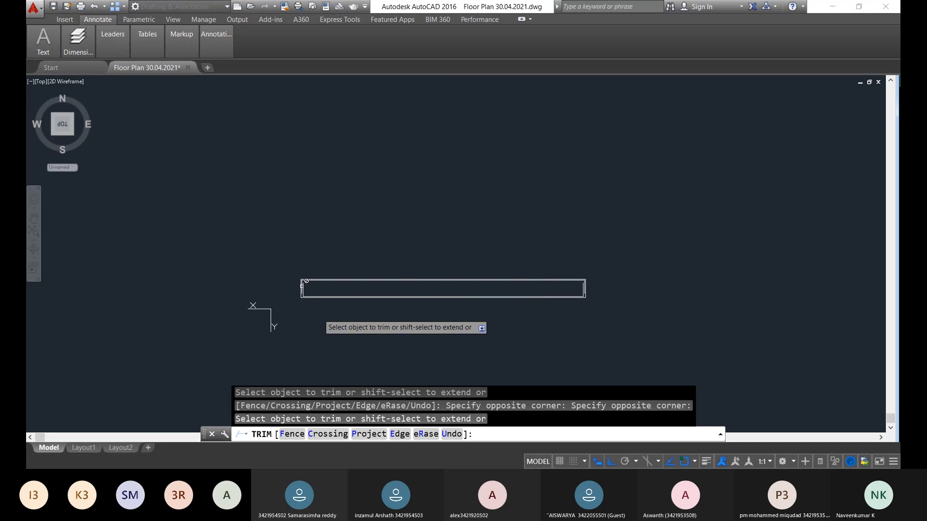
key("Escape")
Examine the outer bottom line's segments and the bent inner line ends at both ends of the outline
scroll(306, 281, "up", 5)
left_click(251, 244)
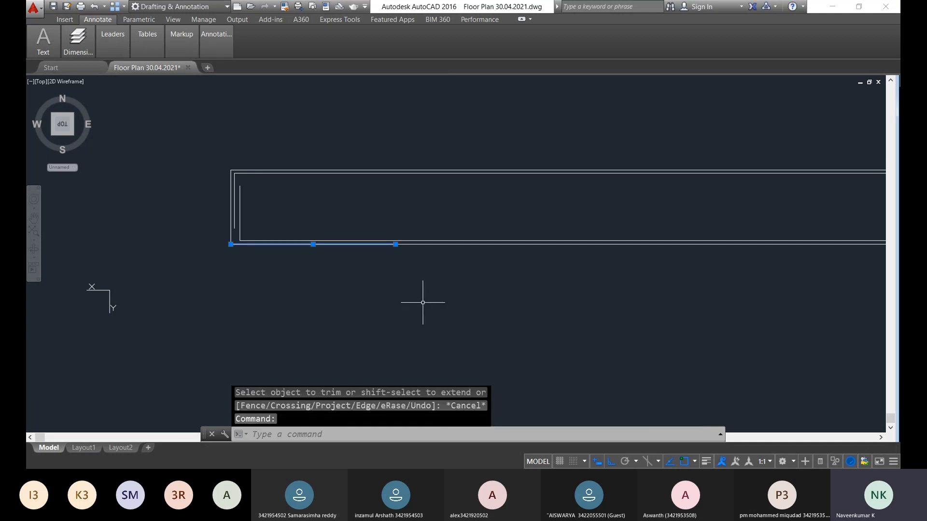
scroll(423, 299, "down", 2)
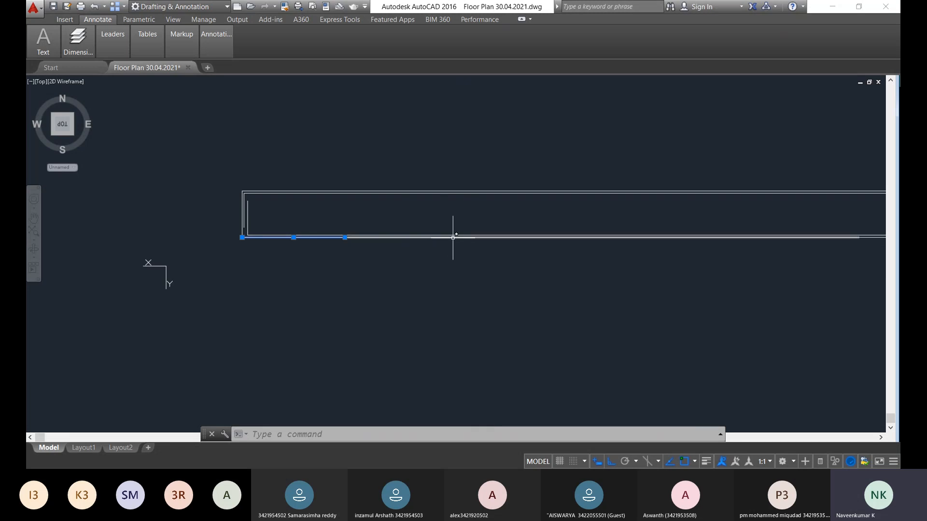
left_click(453, 237)
scroll(544, 280, "down", 6)
middle_click_drag(544, 280, 354, 265)
scroll(567, 271, "up", 2)
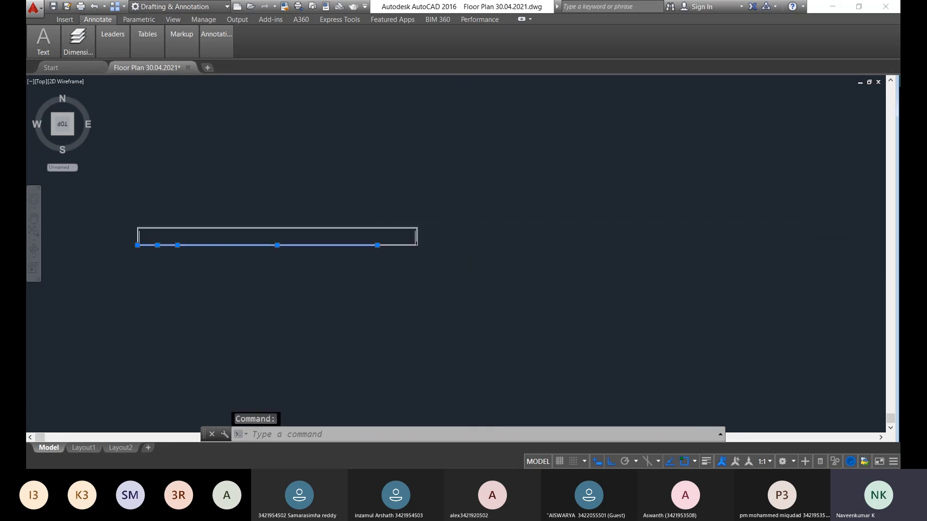
scroll(479, 238, "up", 4)
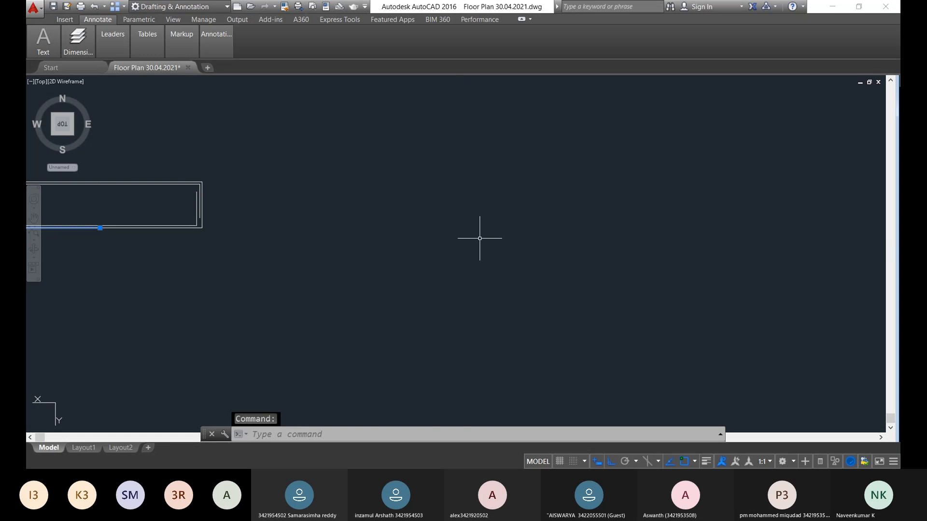
middle_click_drag(140, 246, 651, 268)
key("Escape")
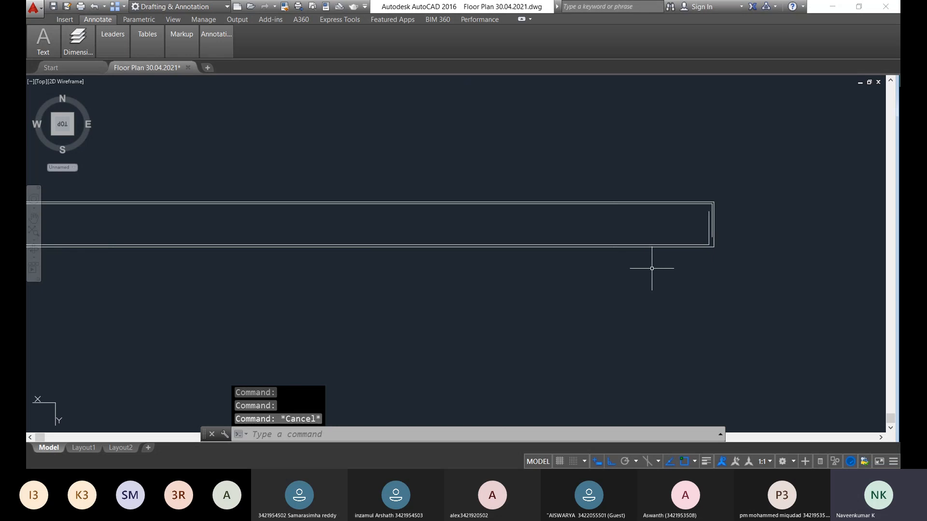
scroll(418, 286, "down", 2)
middle_click_drag(310, 275, 488, 244)
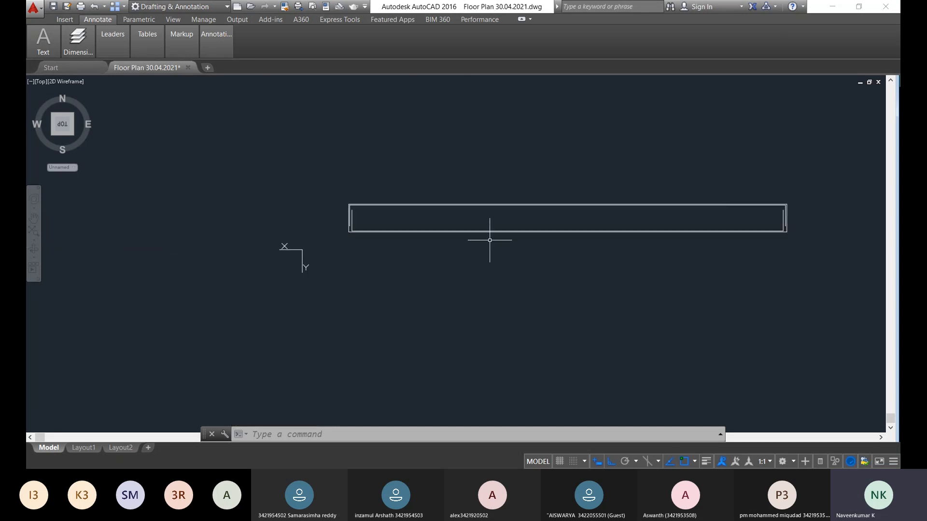
scroll(386, 246, "up", 4)
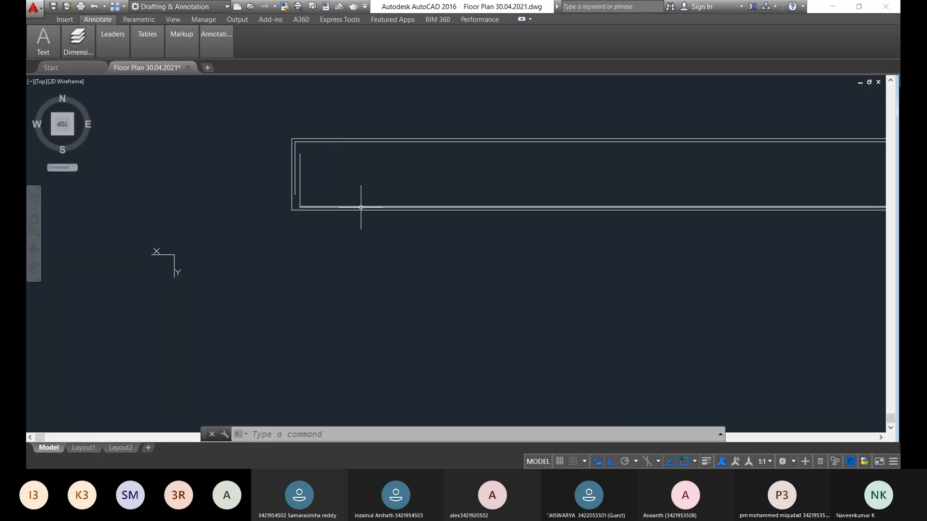
middle_click_drag(389, 251, 339, 251)
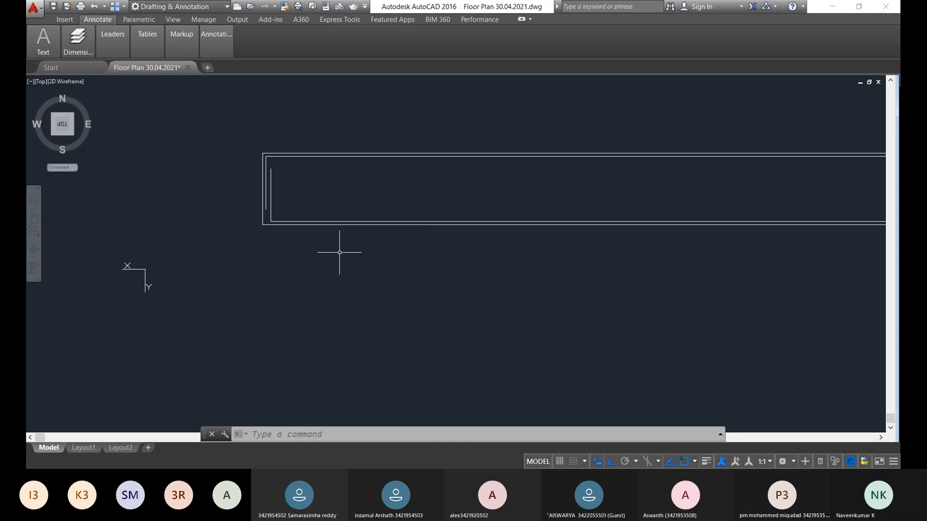
type("do")
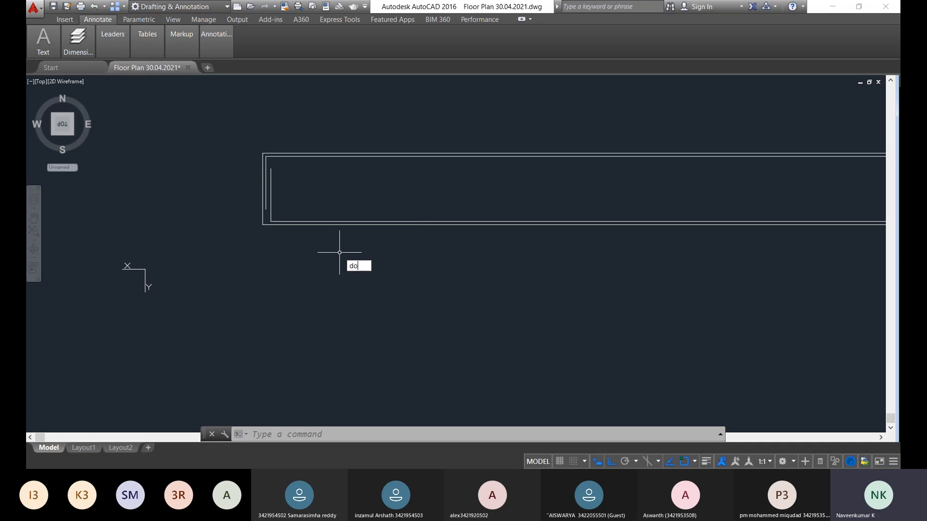
key("Return")
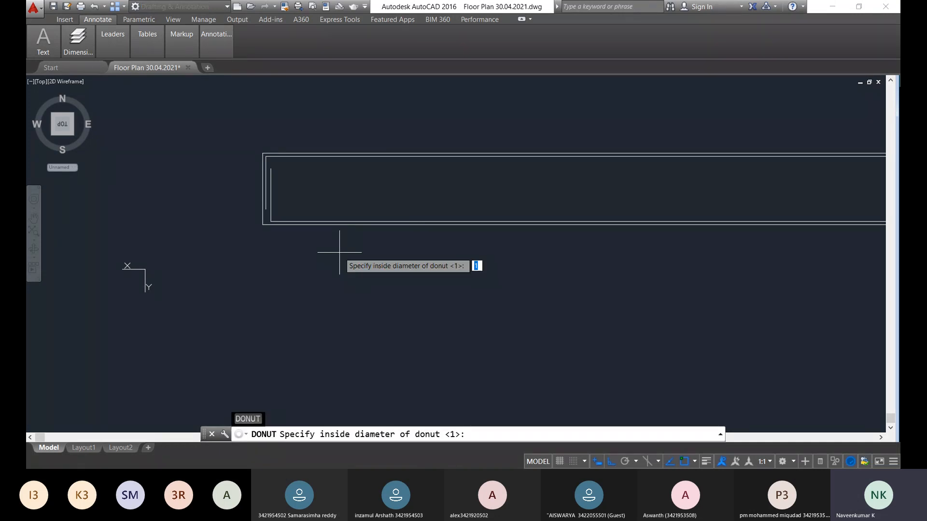
type("0")
key("Tab")
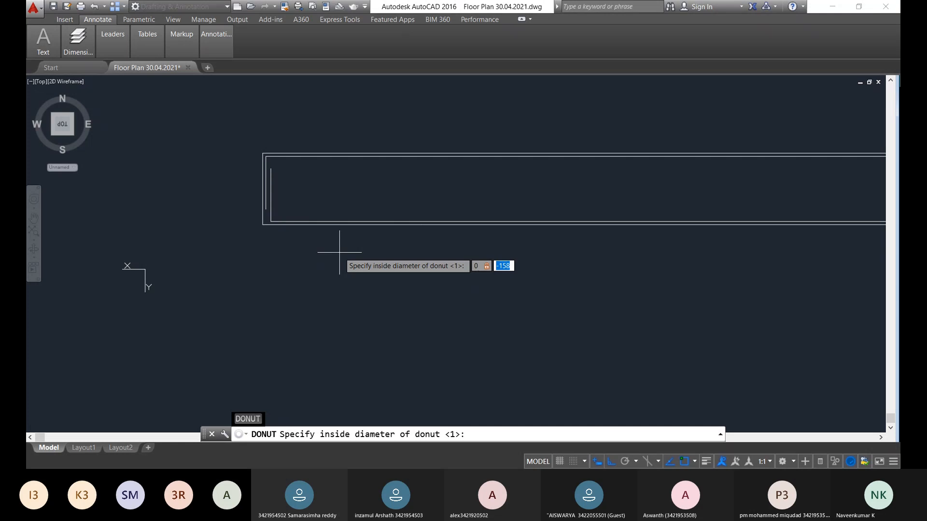
key("Escape")
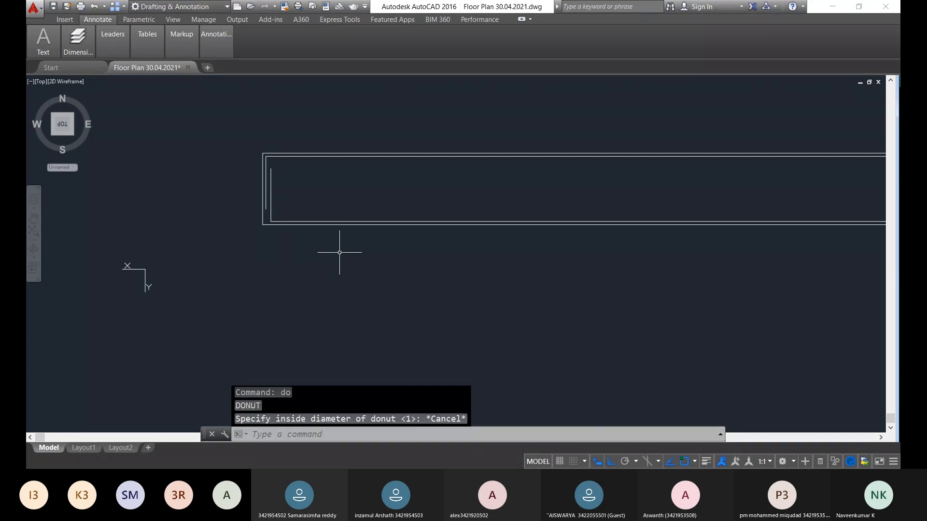
Place a donut with inside diameter 0 and outside diameter 25 just below the outline near its left end
type("do")
key("Return")
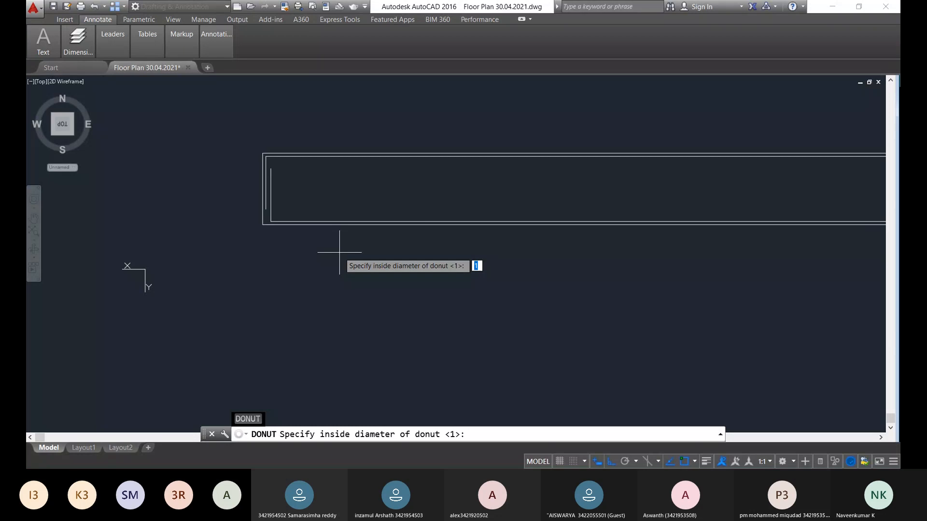
type("0")
key("Return")
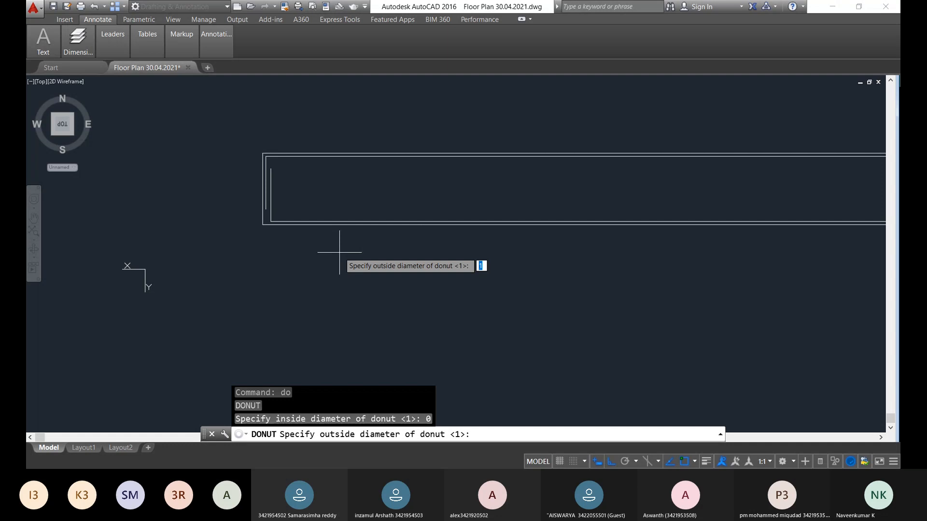
type("25")
key("Return")
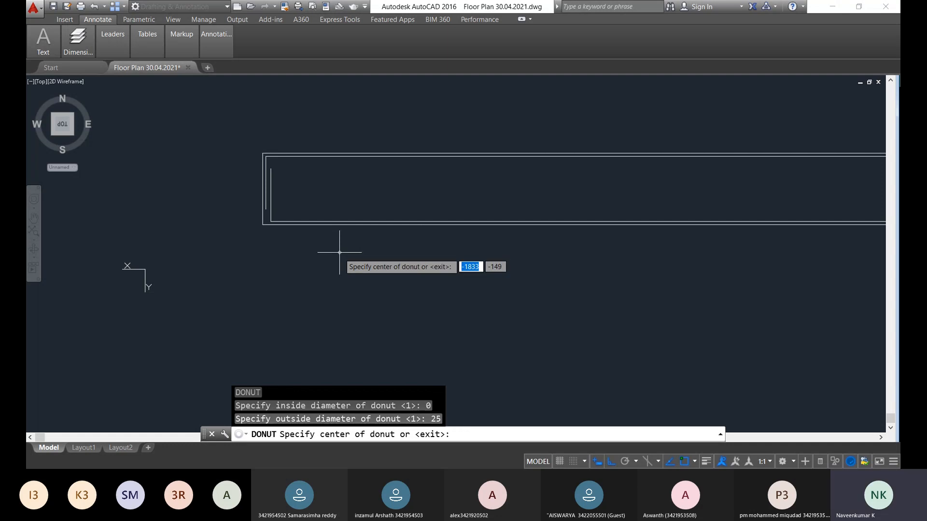
left_click(340, 253)
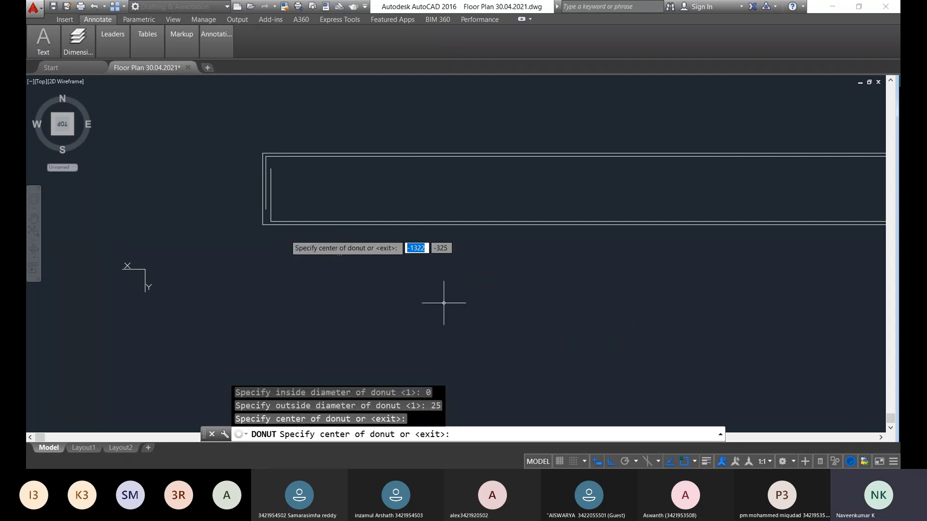
End the donut placement and select the new donut below the outline
scroll(299, 256, "up", 6)
key("Escape")
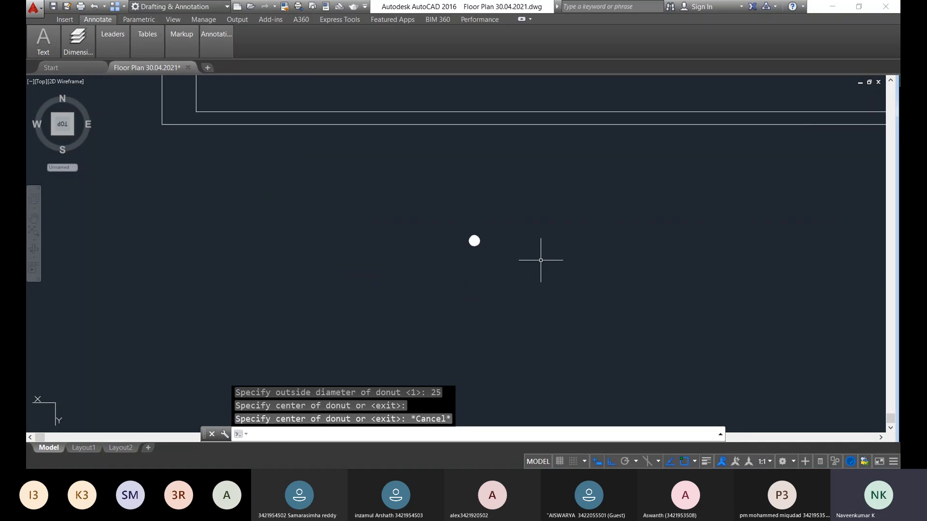
scroll(512, 161, "up", 4)
scroll(497, 285, "down", 5)
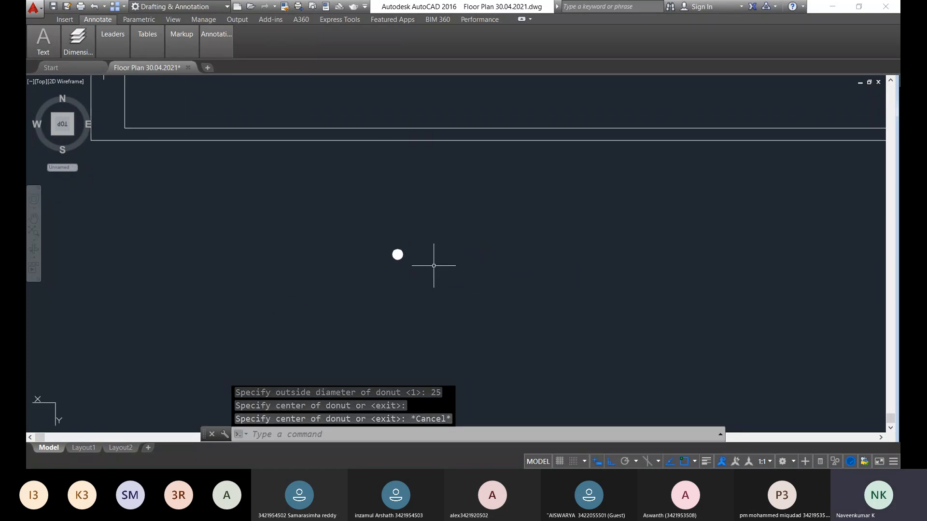
scroll(423, 259, "down", 6)
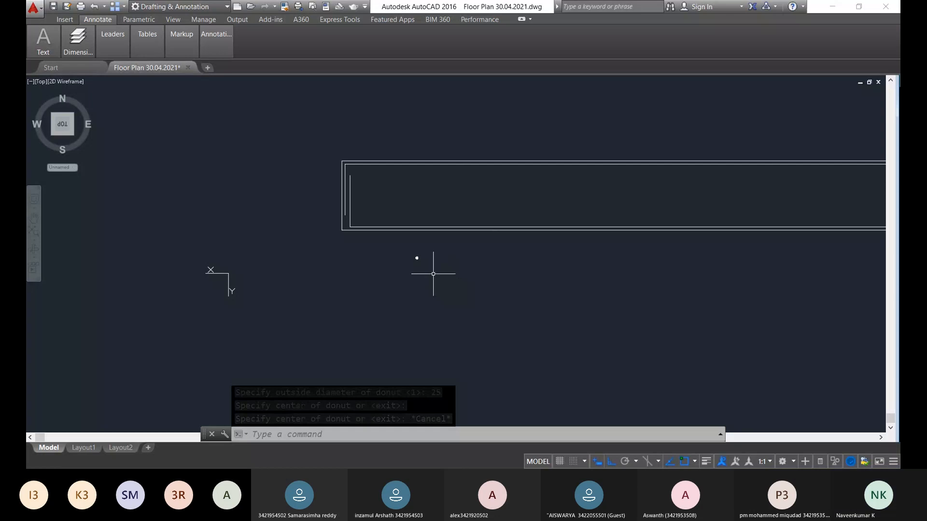
scroll(433, 274, "up", 6)
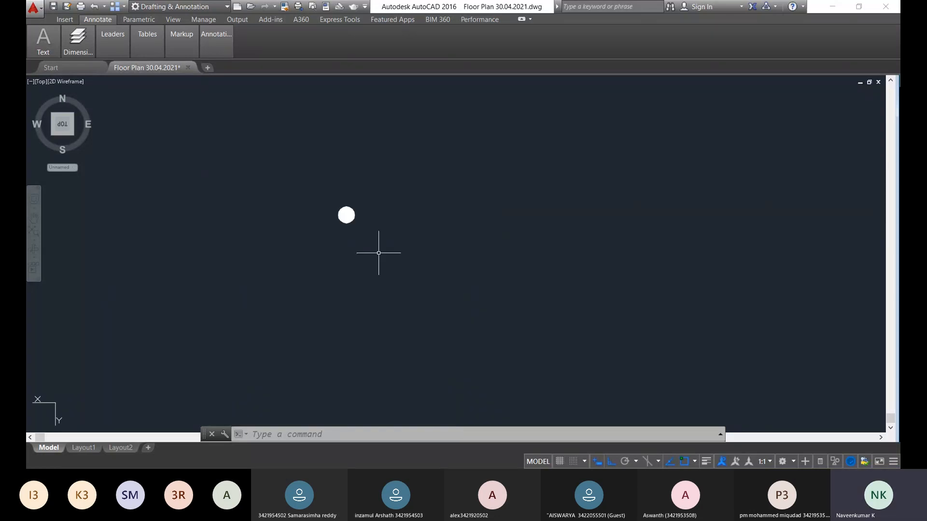
left_click_drag(379, 252, 355, 260)
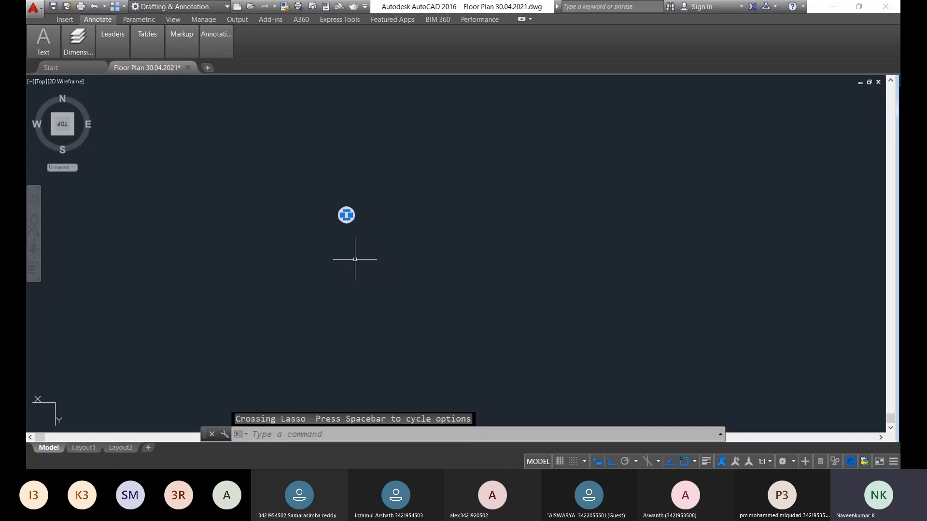
type("mo")
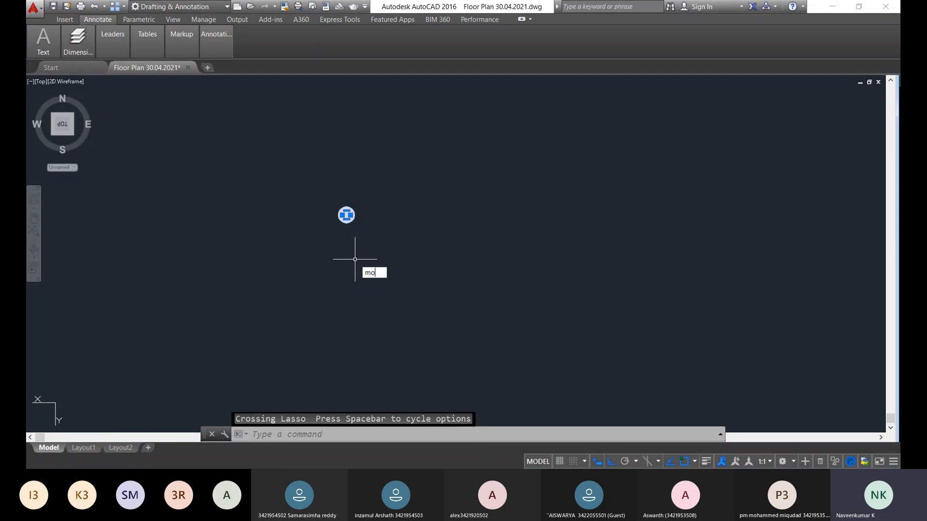
key("Return")
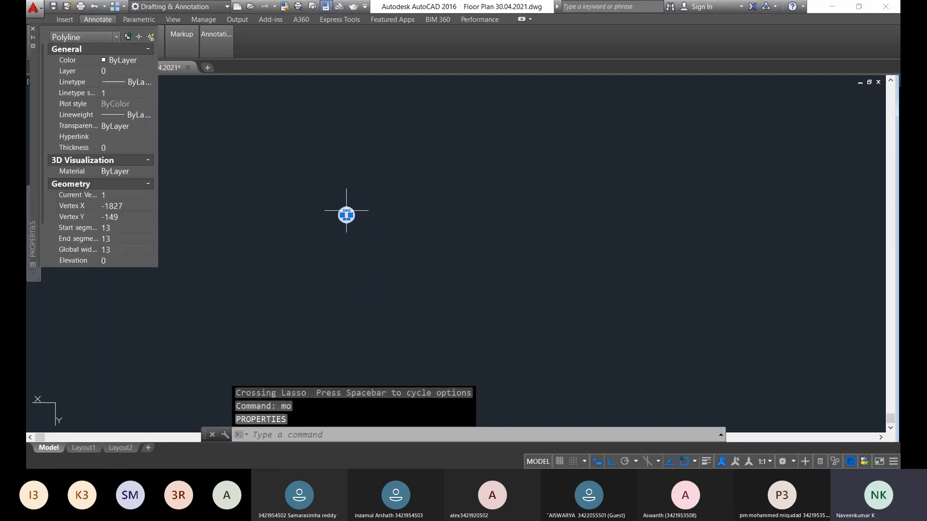
left_click(346, 215)
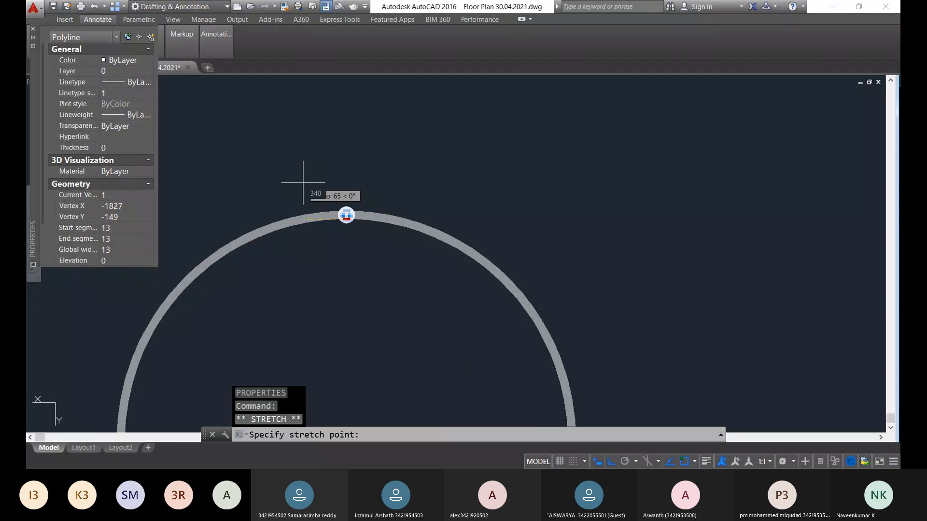
key("Escape")
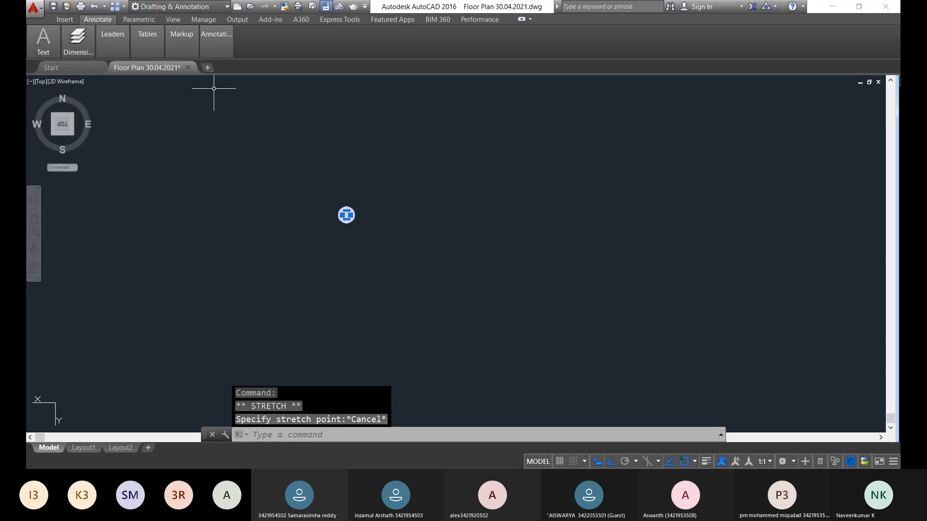
Move the selected donut, with ortho off, into the upper-left corner of the inner lines so it touches both lines
type("m")
key("Return")
left_click(347, 214)
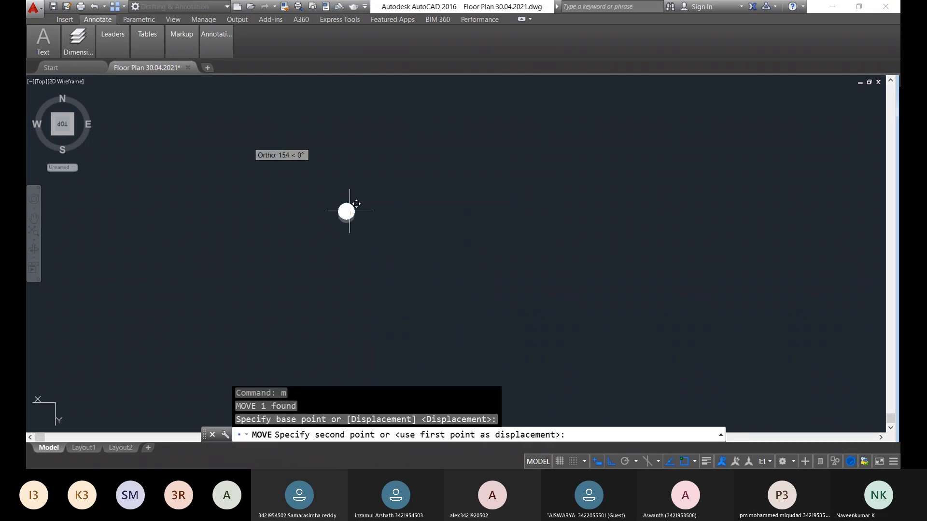
left_click(611, 461)
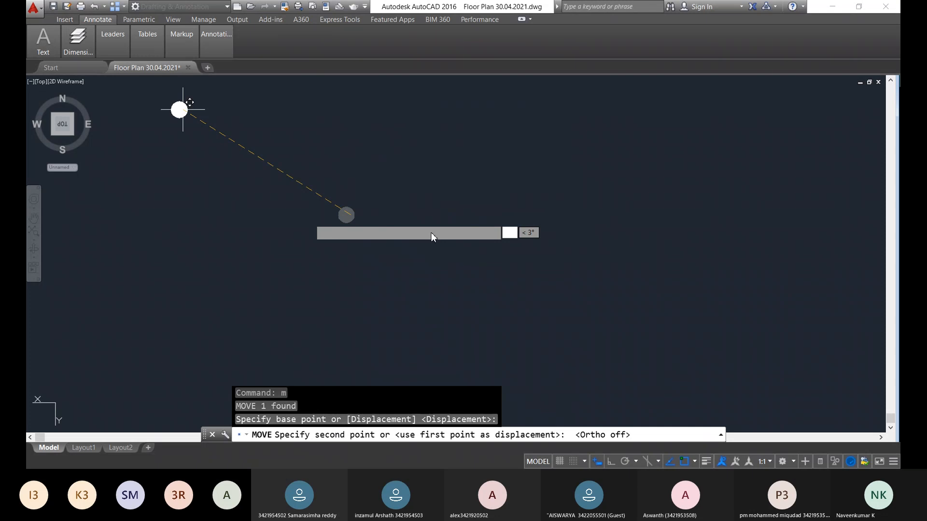
middle_click_drag(292, 161, 558, 235)
scroll(536, 169, "down", 1)
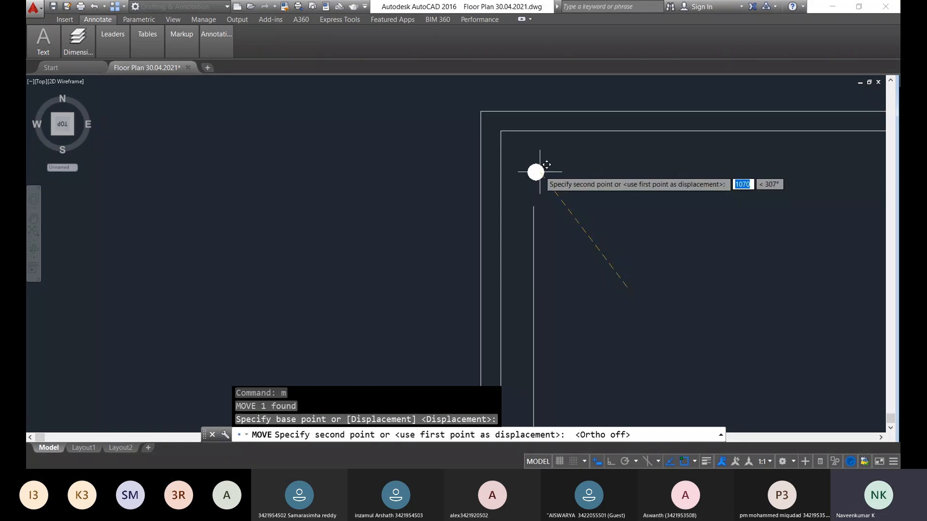
scroll(488, 120, "up", 5)
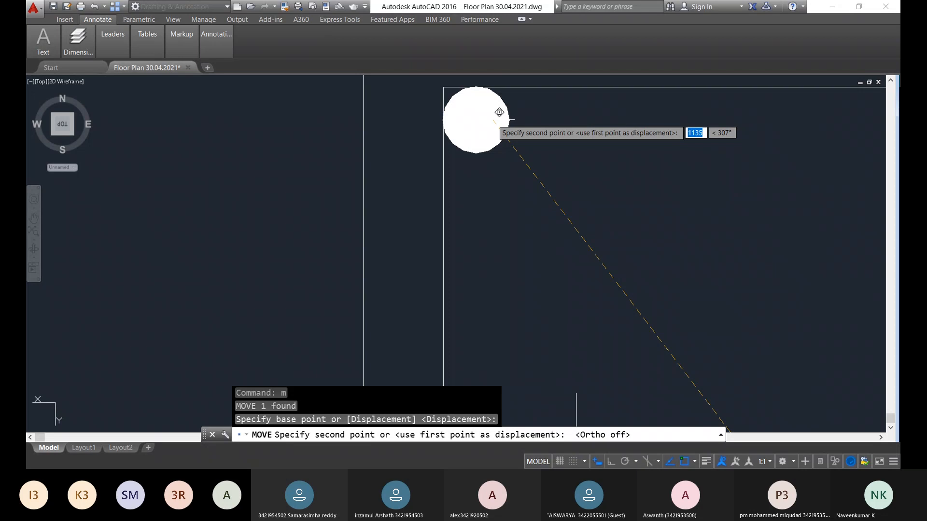
left_click(499, 112)
Examine the donut's fit in the inner corner and its position relative to the outline's left end
scroll(497, 237, "down", 5)
middle_click_drag(497, 238, 332, 165)
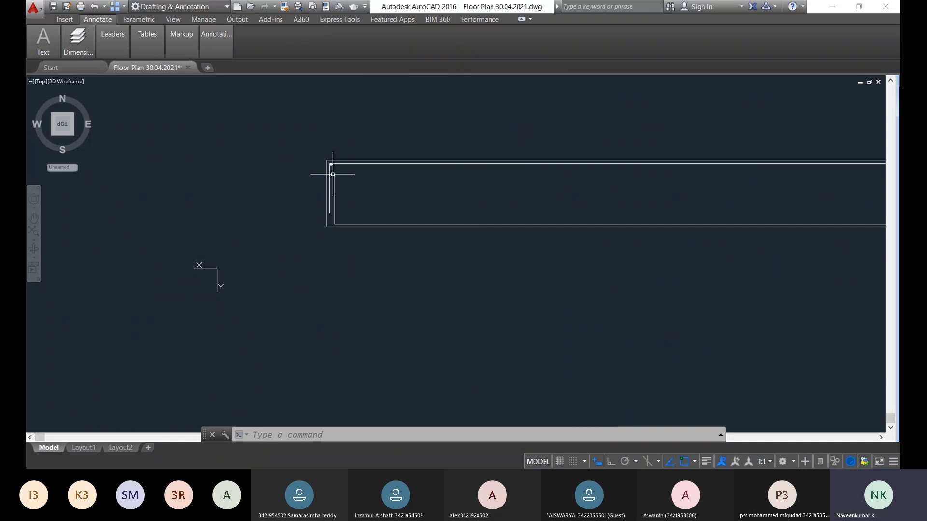
scroll(384, 157, "up", 2)
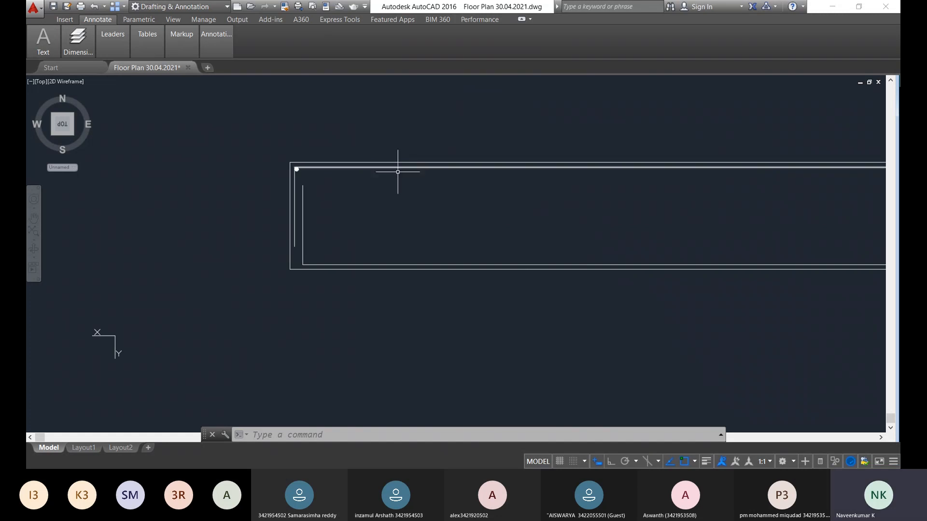
scroll(497, 246, "down", 3)
middle_click_drag(497, 246, 406, 211)
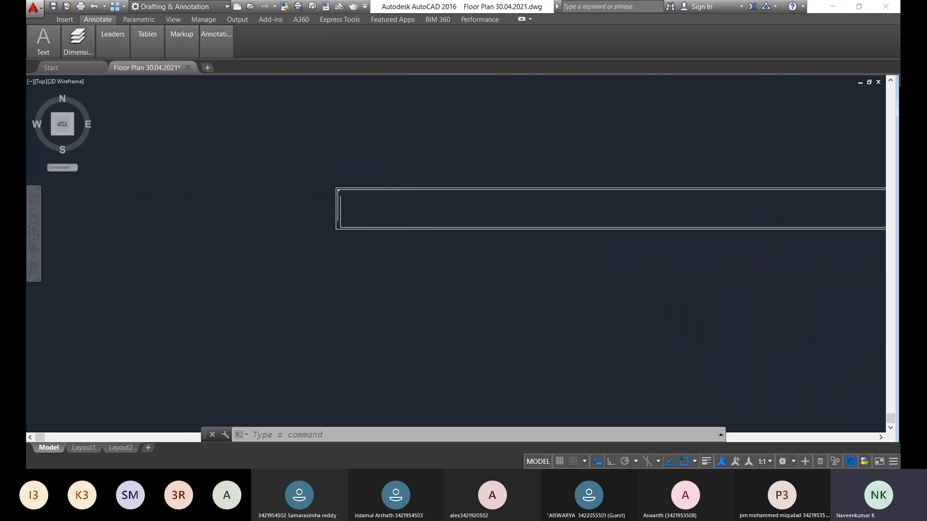
scroll(321, 191, "up", 4)
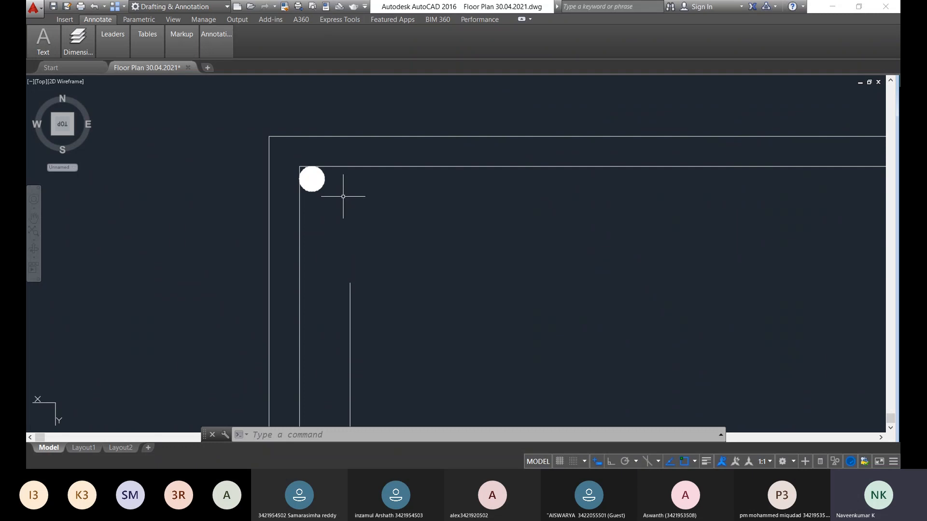
scroll(367, 198, "down", 5)
middle_click_drag(585, 209, 447, 188)
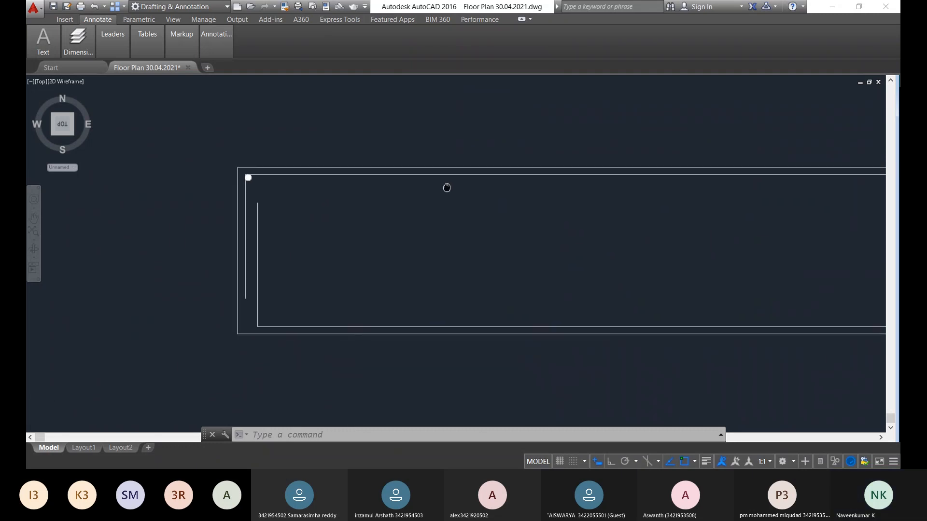
middle_click_drag(447, 188, 443, 187)
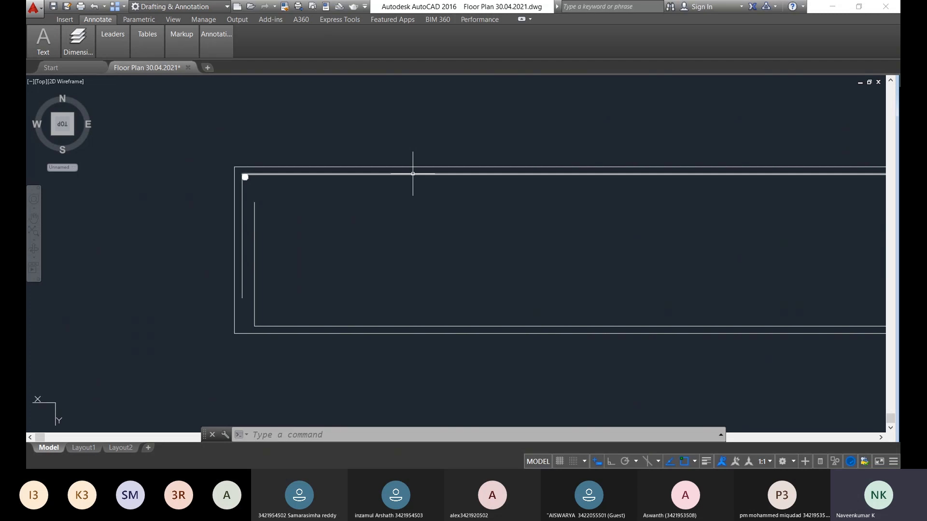
Erase the inner top line and replace it with a 1470 mm line running right from the inner upper-left corner, with ortho on
left_click(358, 174)
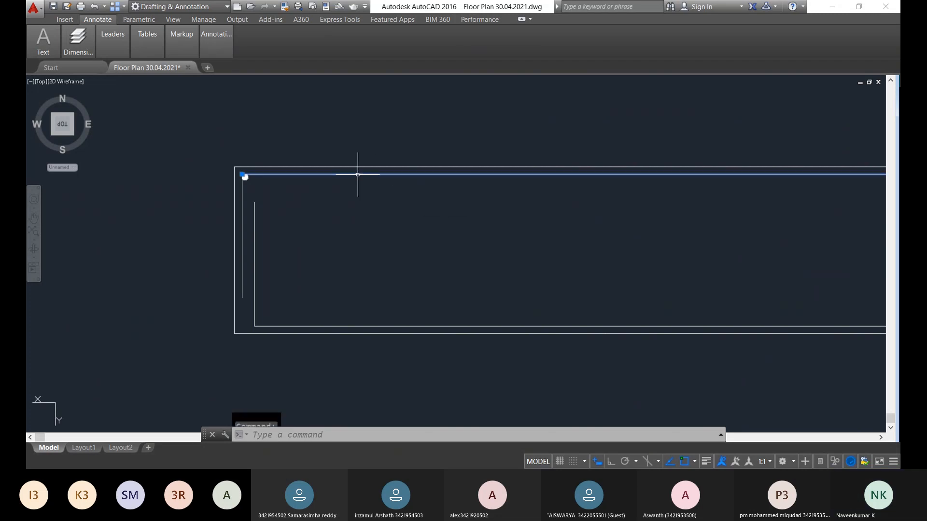
key("Delete")
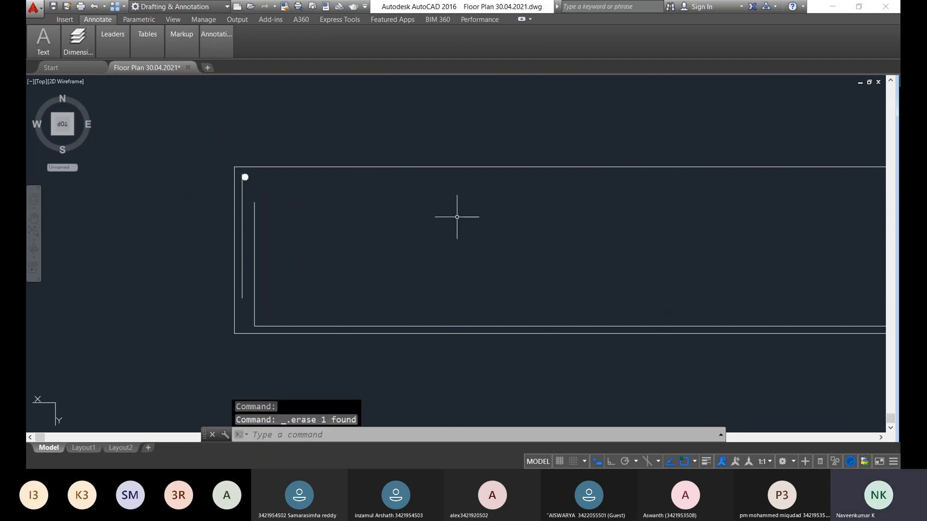
type("line")
key("Return")
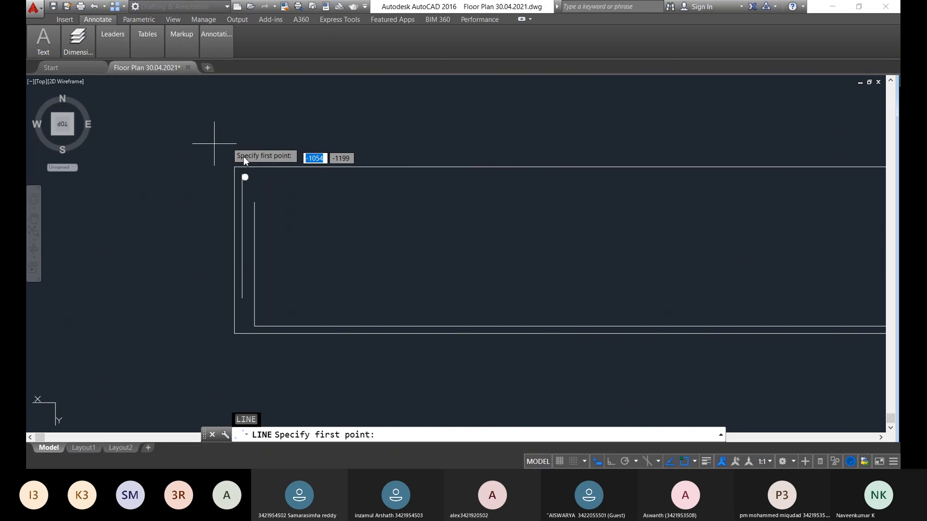
left_click(245, 177)
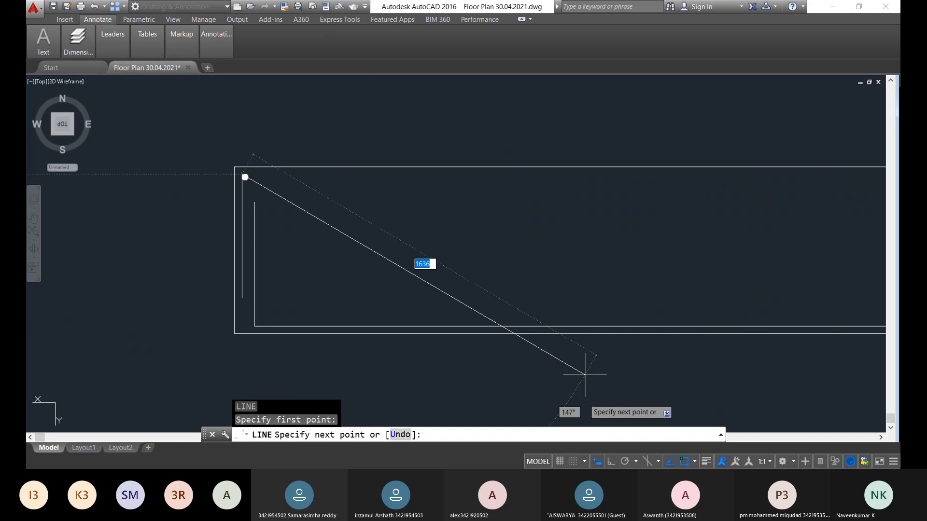
key("F8")
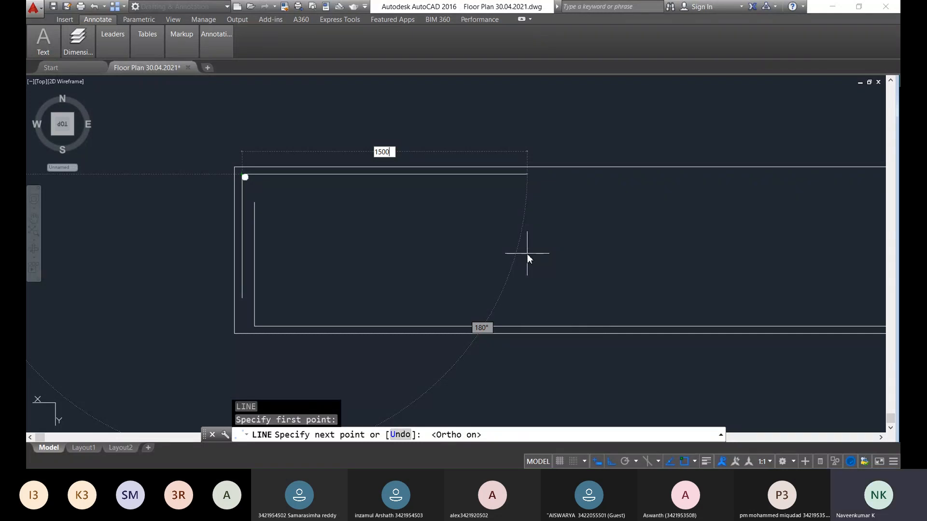
key("BackSpace")
key("BackSpace")
key("BackSpace")
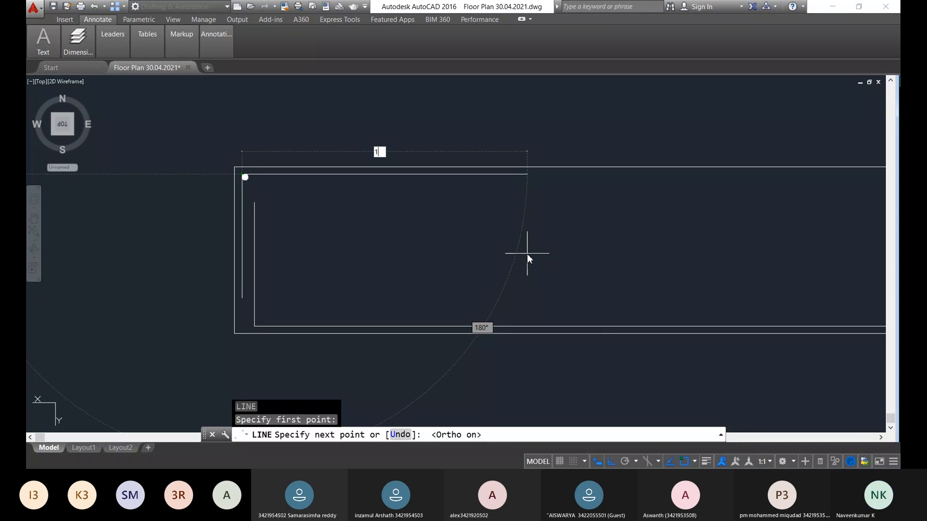
type("470")
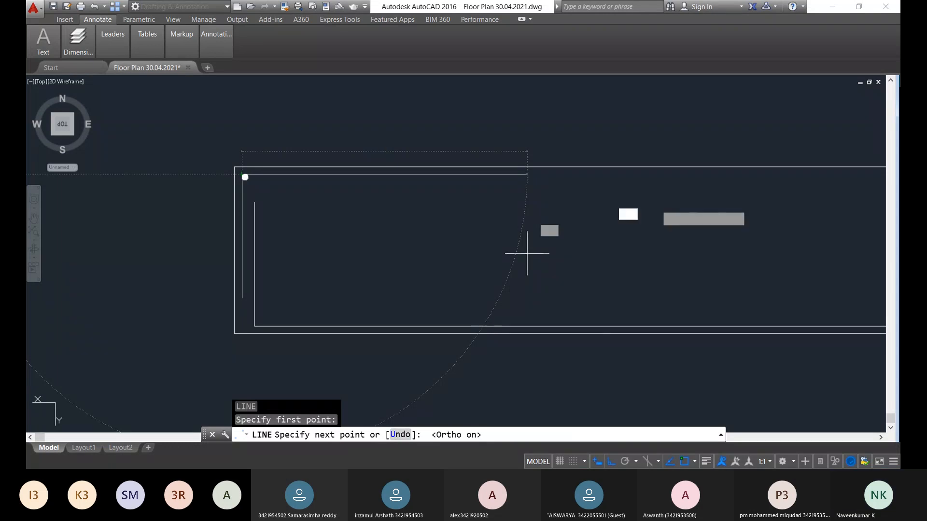
key("Return")
key("Escape")
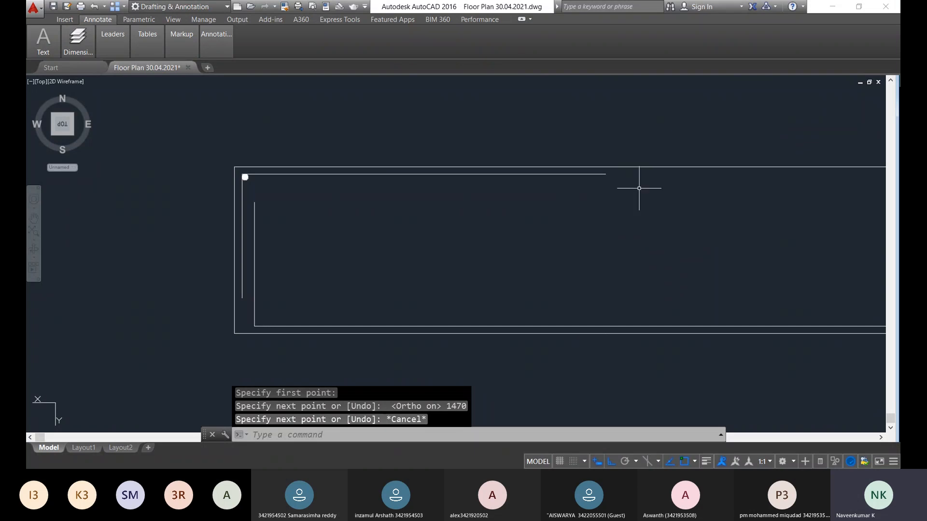
Create a rectangular array from the donut in the inner upper-left corner
scroll(245, 177, "up", 4)
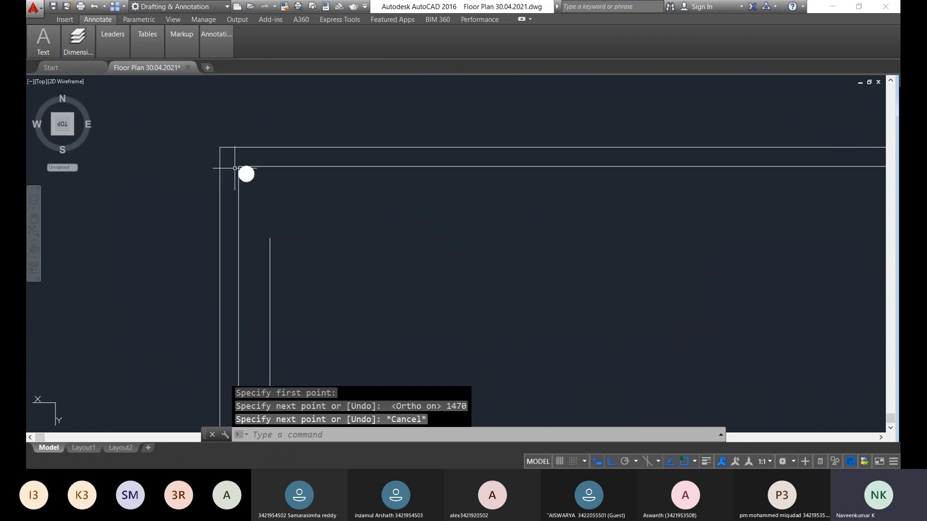
scroll(235, 167, "down", 4)
left_click(278, 191)
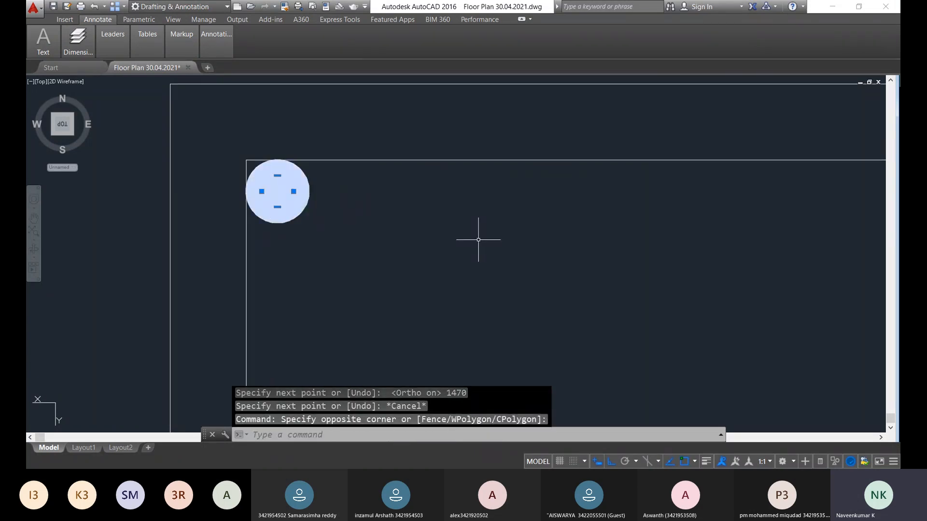
type("arra")
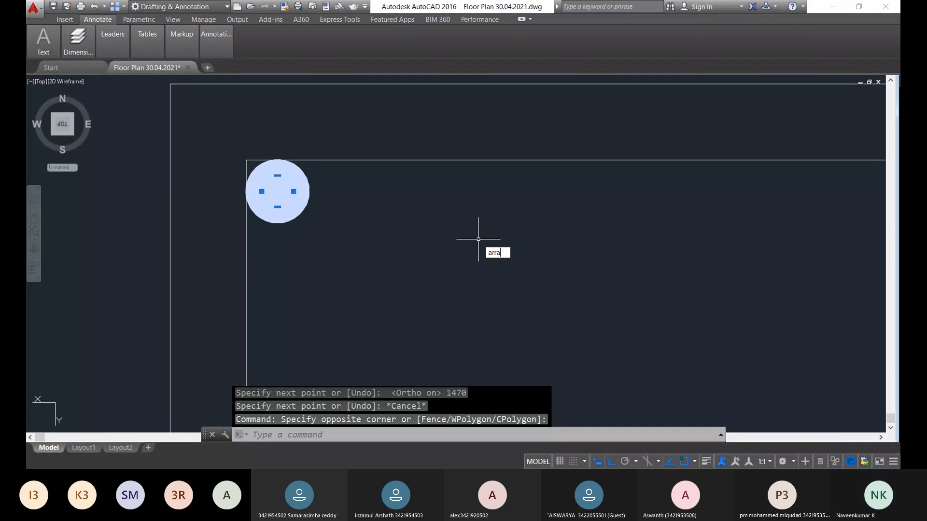
type("y")
key("Return")
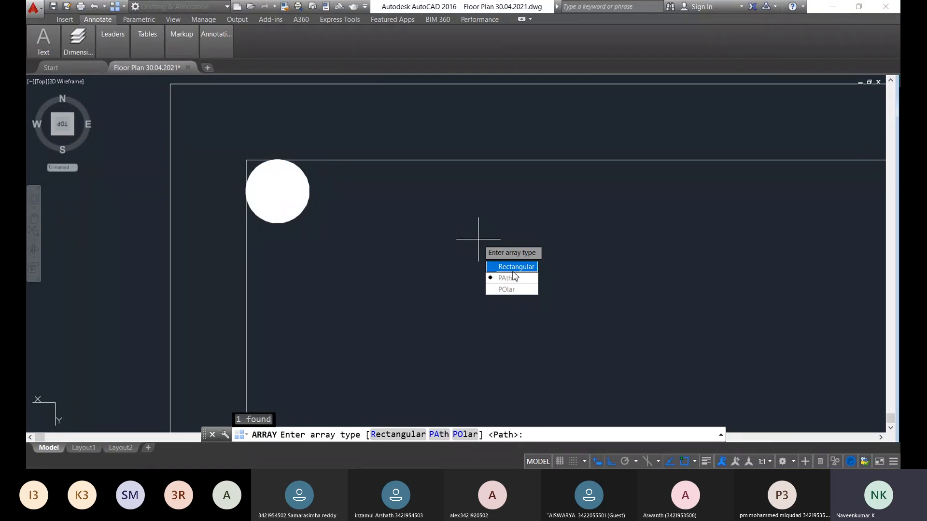
left_click(514, 267)
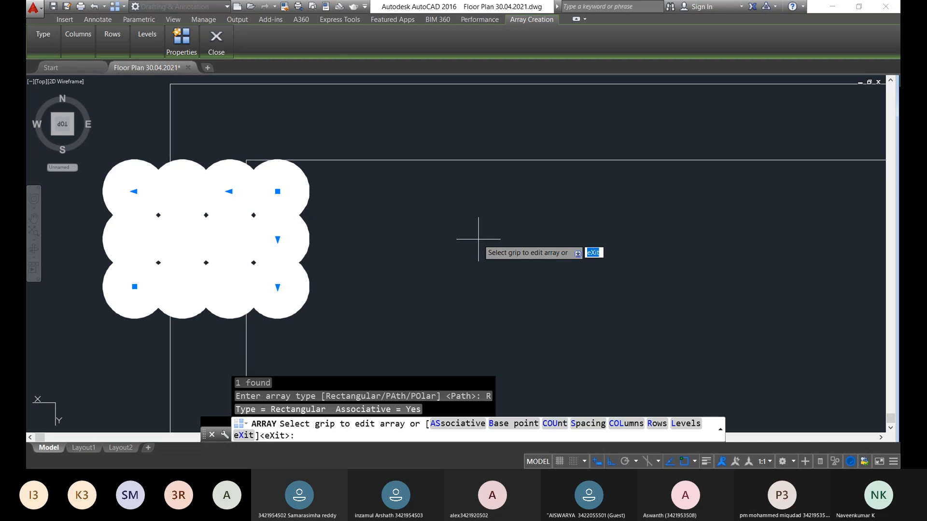
Leave the array command and erase the rectangular array of donuts at the inner upper-left corner
key("ctrl+z")
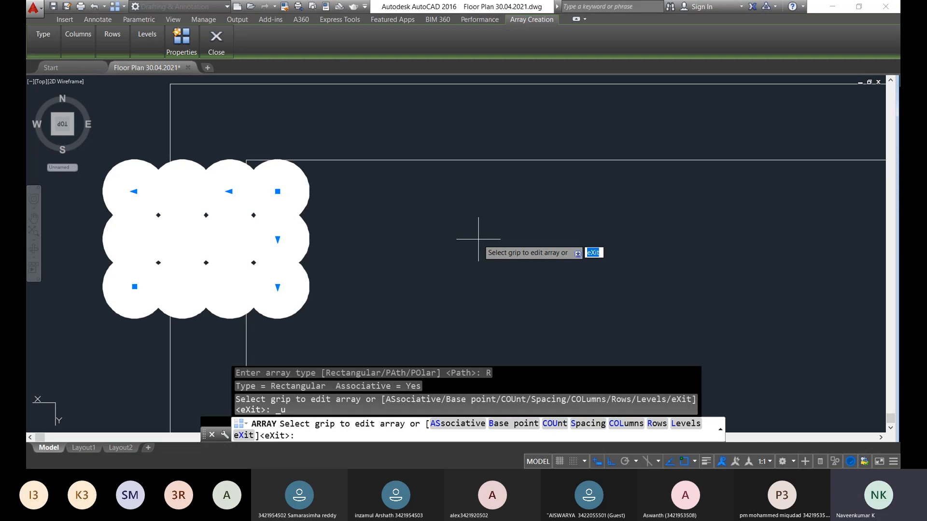
key("ctrl+z")
key("Escape")
left_click(215, 253)
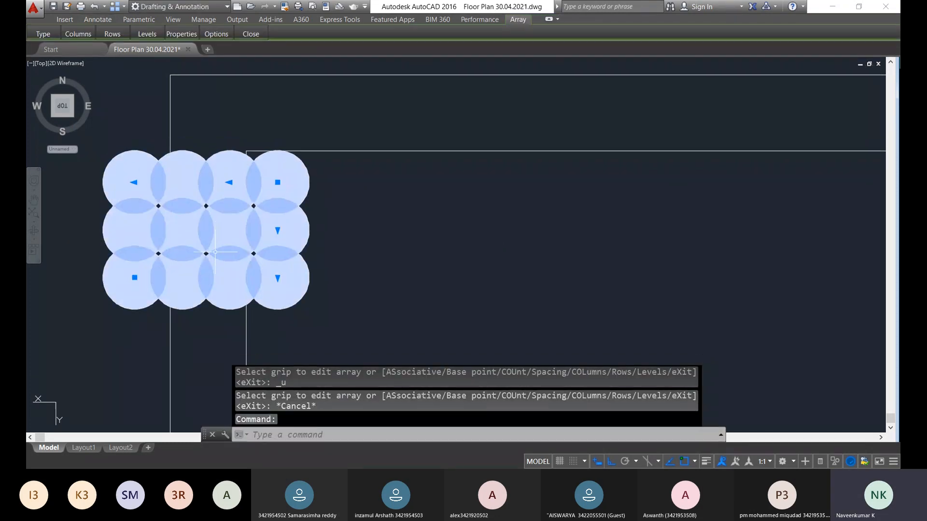
key("Delete")
key("ctrl+z")
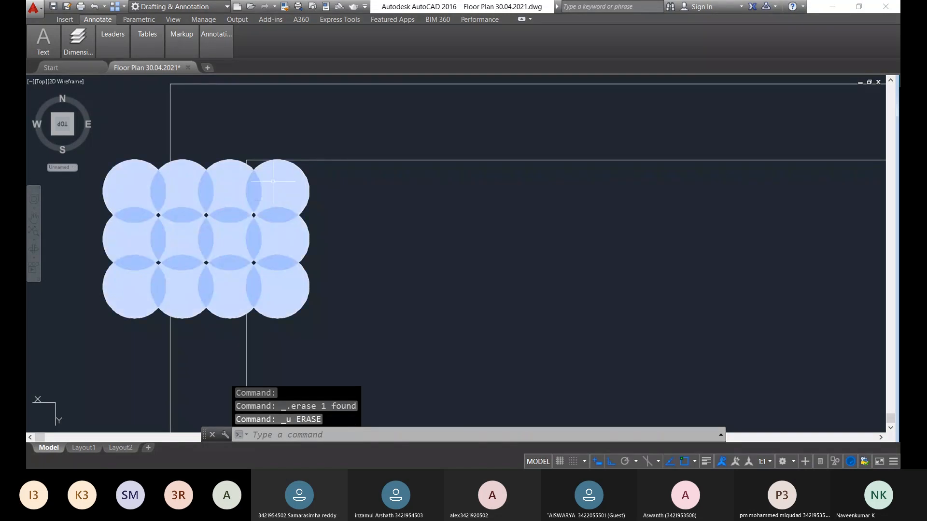
scroll(278, 178, "down", 10)
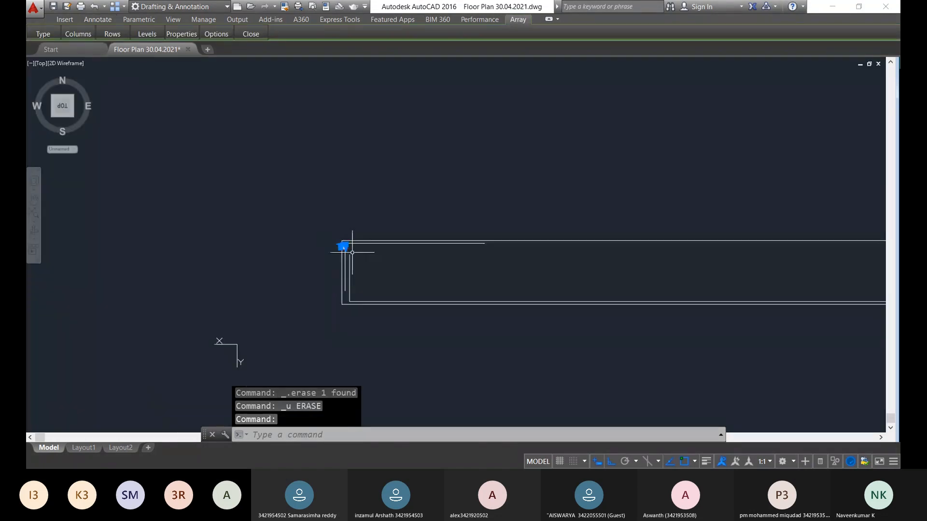
scroll(289, 178, "up", 4)
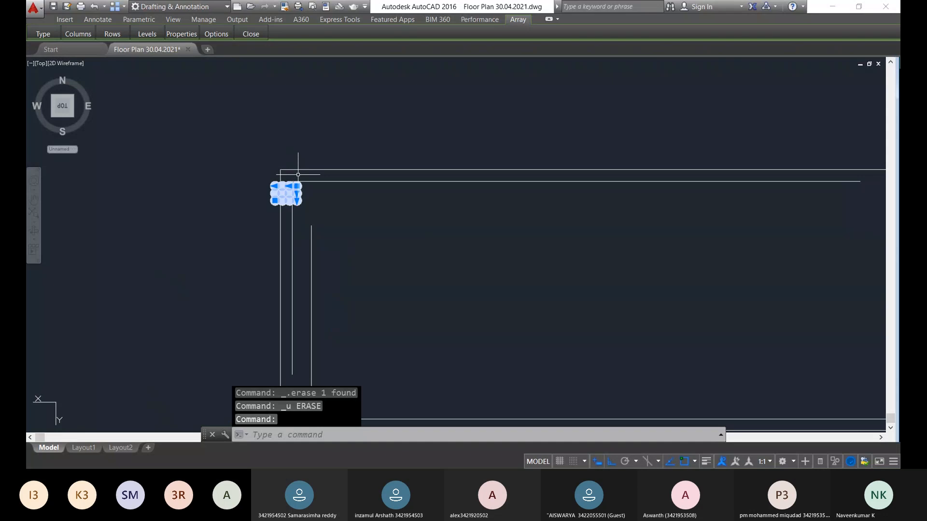
key("Delete")
Draw a solid donut with inside diameter 0 and outside diameter 25 in the open area below the inner top line
type("do")
key("Return")
key("Return")
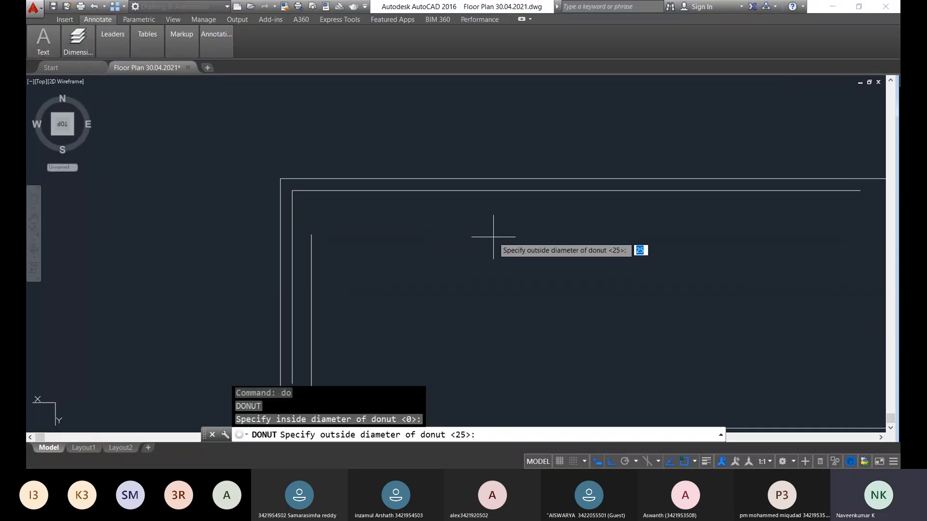
key("Return")
left_click(493, 237)
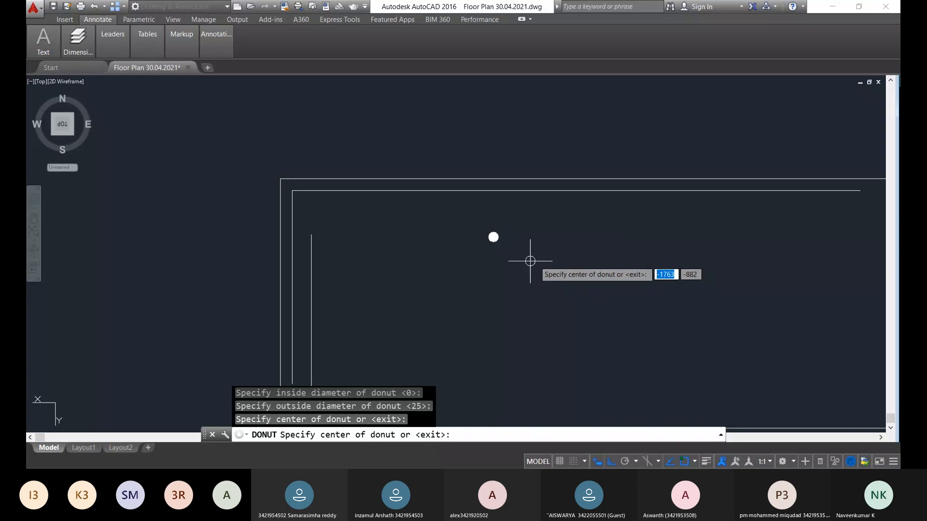
key("Escape")
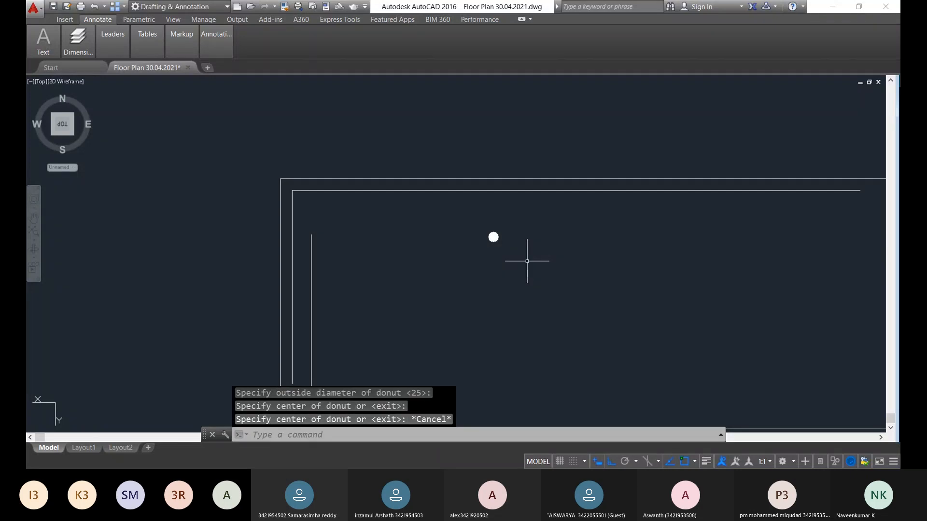
Move the new donut, with polar tracking on, into the upper-left corner formed by the inner lines
left_click(527, 261)
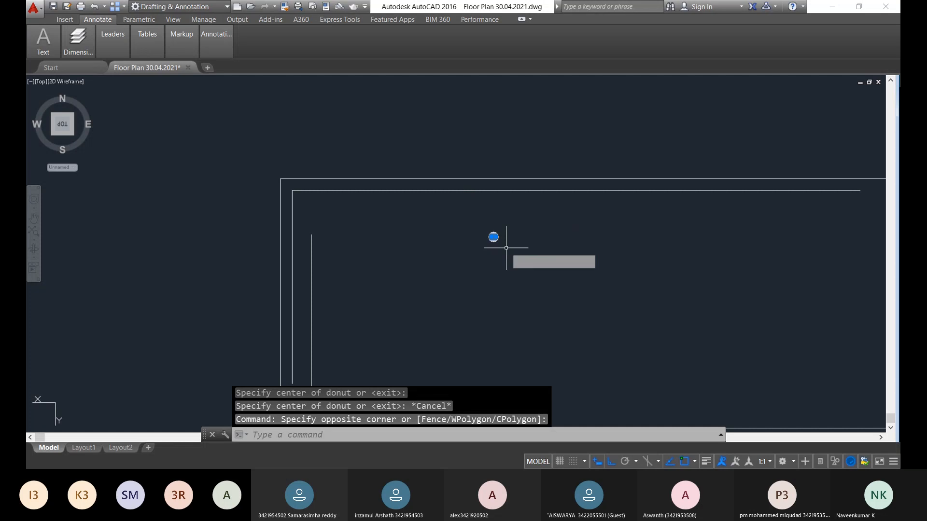
left_click(493, 237)
type("m")
key("Return")
left_click(492, 237)
scroll(496, 238, "up", 6)
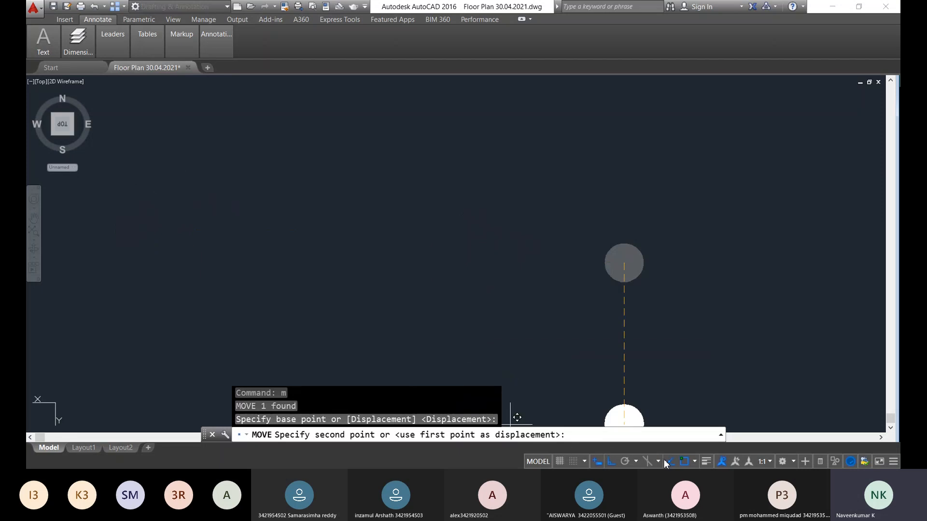
left_click(625, 461)
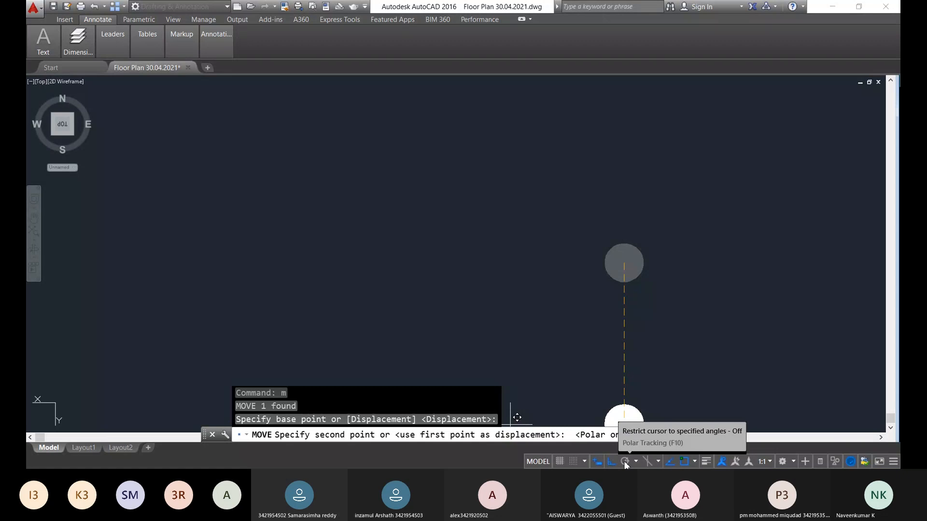
left_click(625, 461)
scroll(381, 196, "down", 3)
scroll(374, 185, "up", 3)
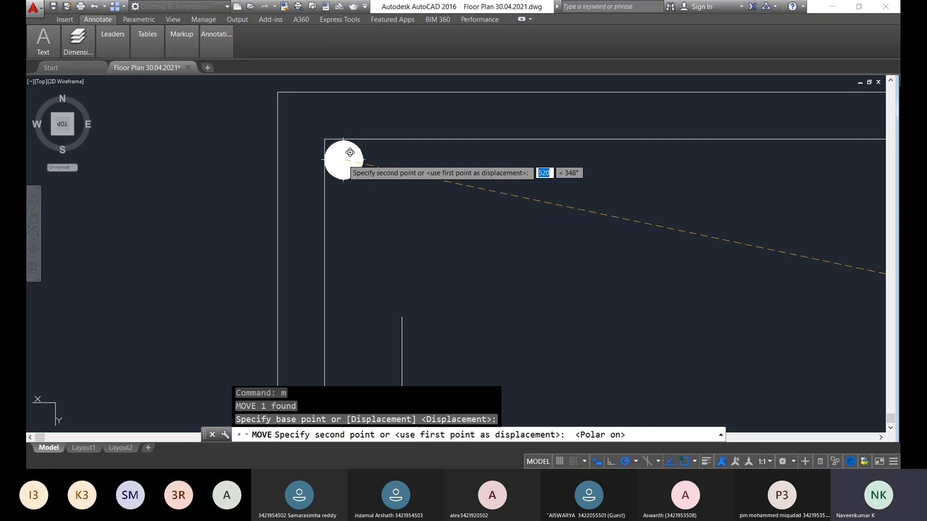
left_click(350, 153)
Try to shift the donut slightly so its edge just meets the inner left vertical line
scroll(350, 152, "up", 2)
left_click(408, 201)
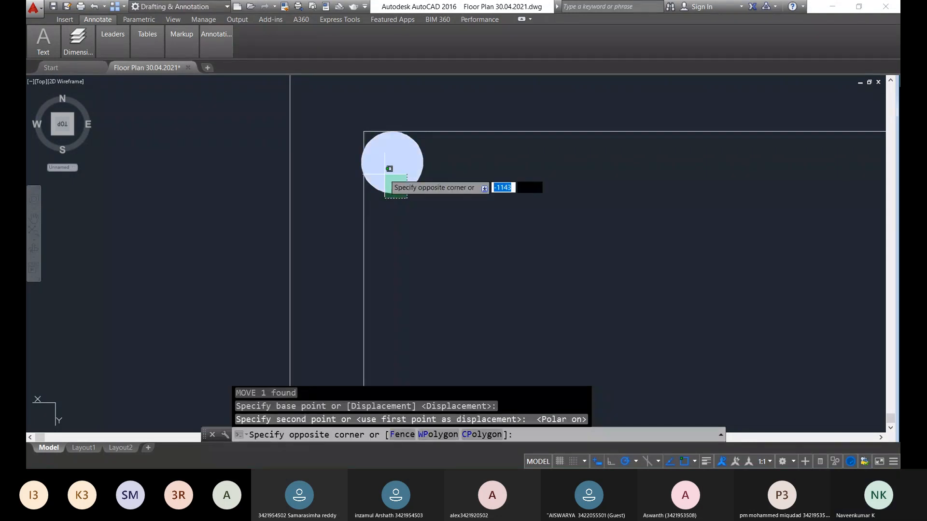
left_click(386, 174)
type("m")
key("Return")
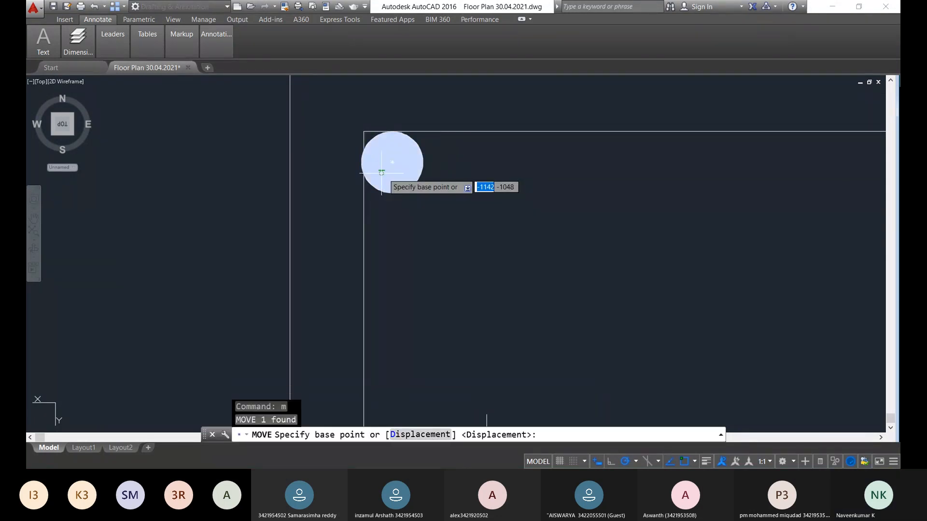
left_click(392, 163)
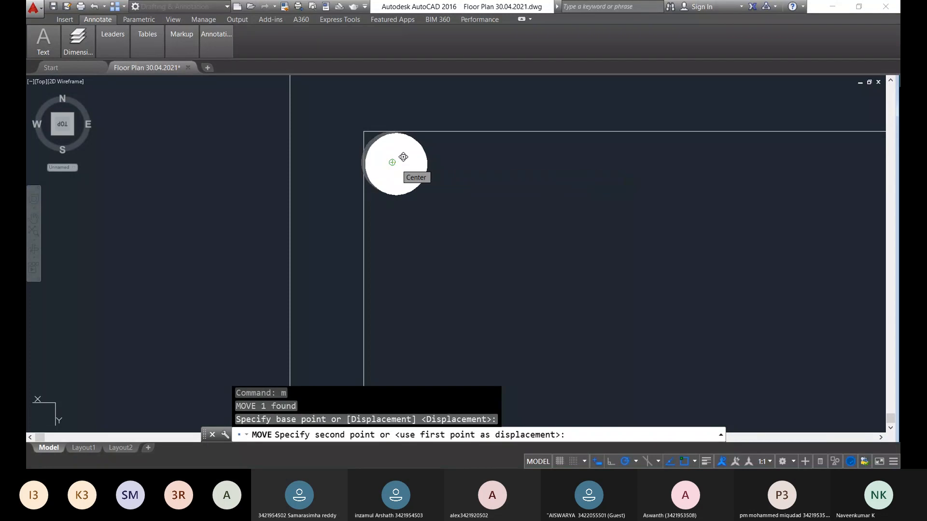
left_click(403, 157)
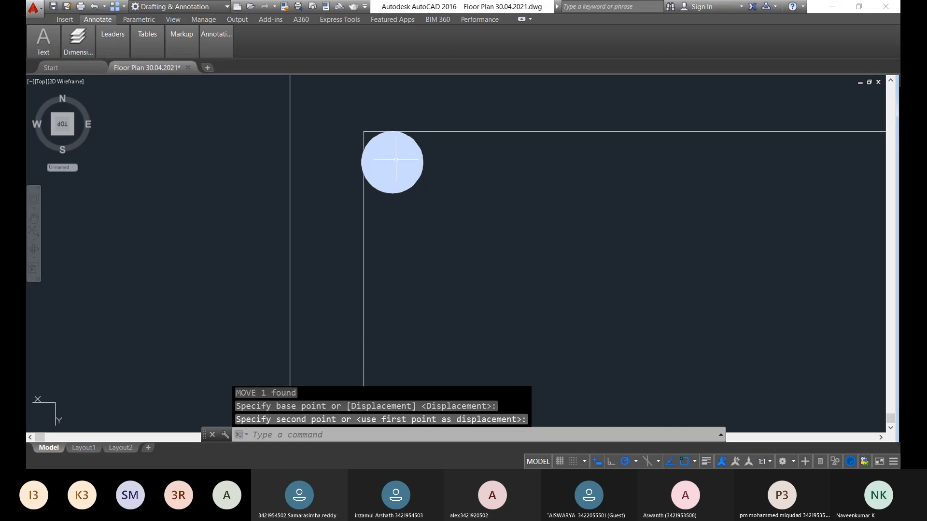
type("m")
key("Return")
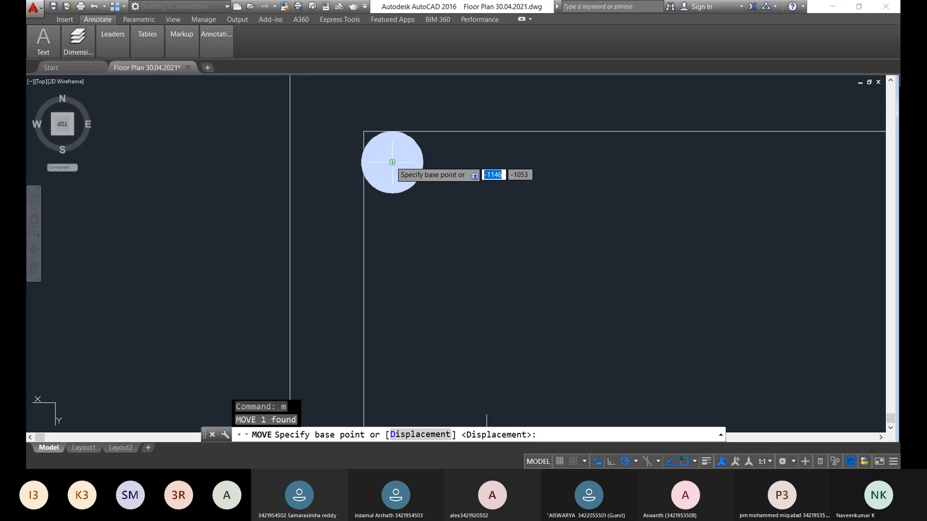
left_click(356, 162)
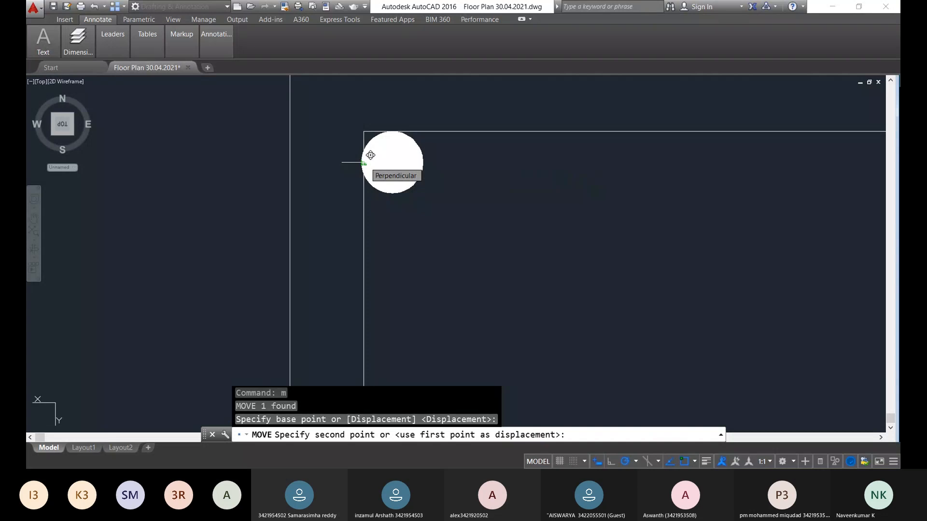
left_click(370, 155)
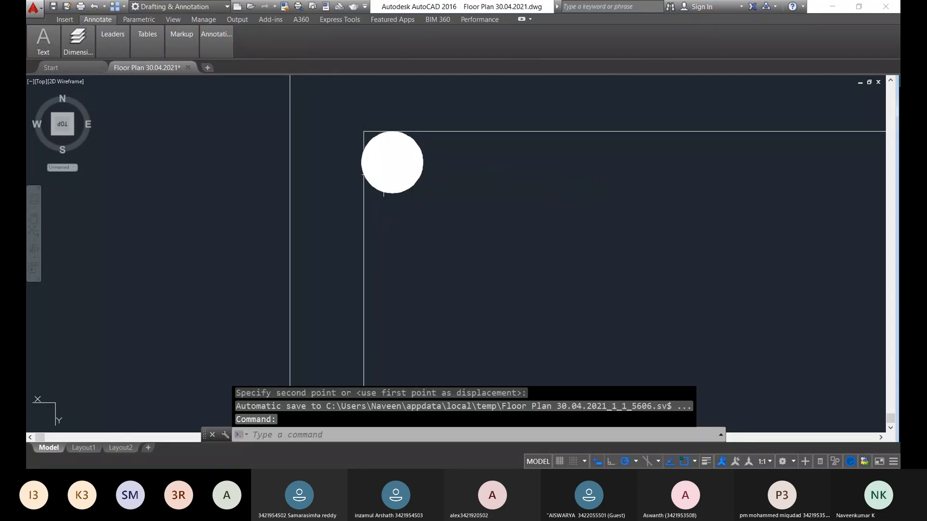
Create a path array of the corner donut along the inner top line
scroll(427, 215, "down", 4)
middle_click_drag(427, 215, 357, 223)
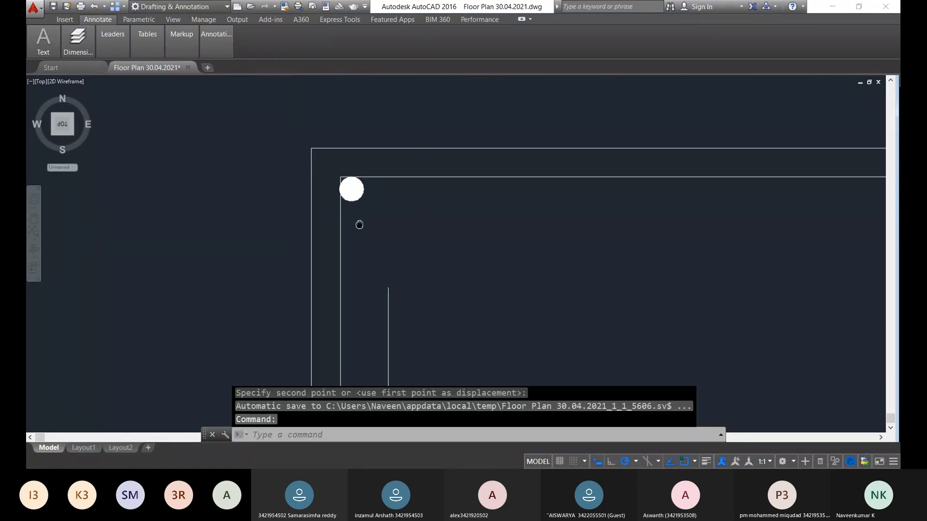
scroll(423, 232, "down", 5)
middle_click_drag(424, 232, 382, 209)
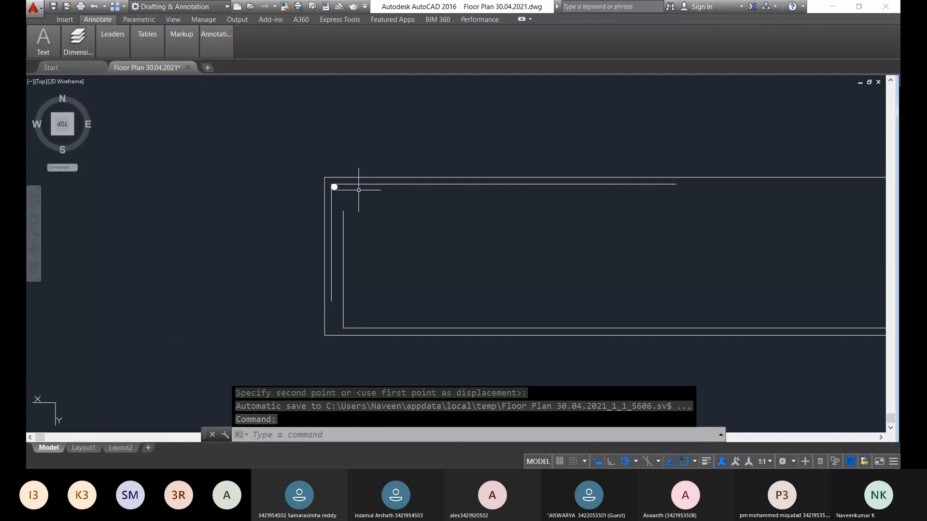
scroll(341, 209, "up", 5)
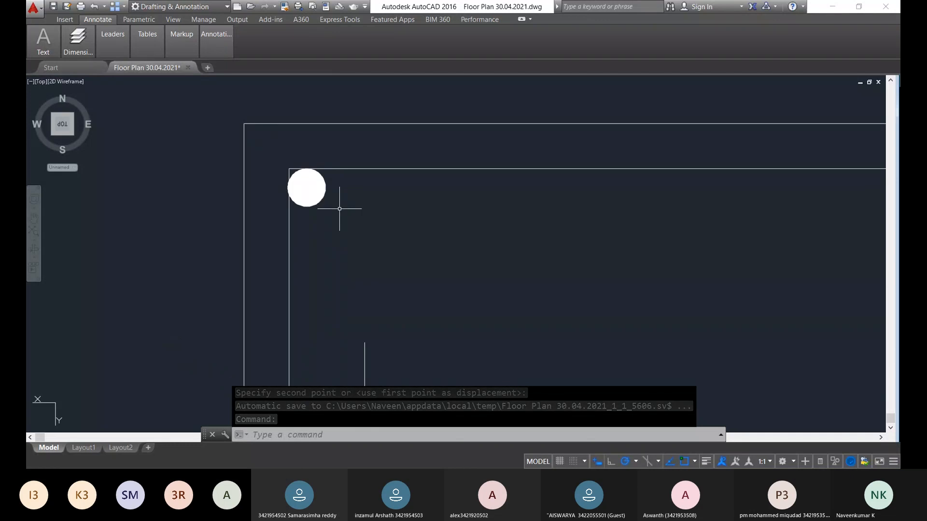
scroll(339, 209, "up", 3)
left_click(336, 212)
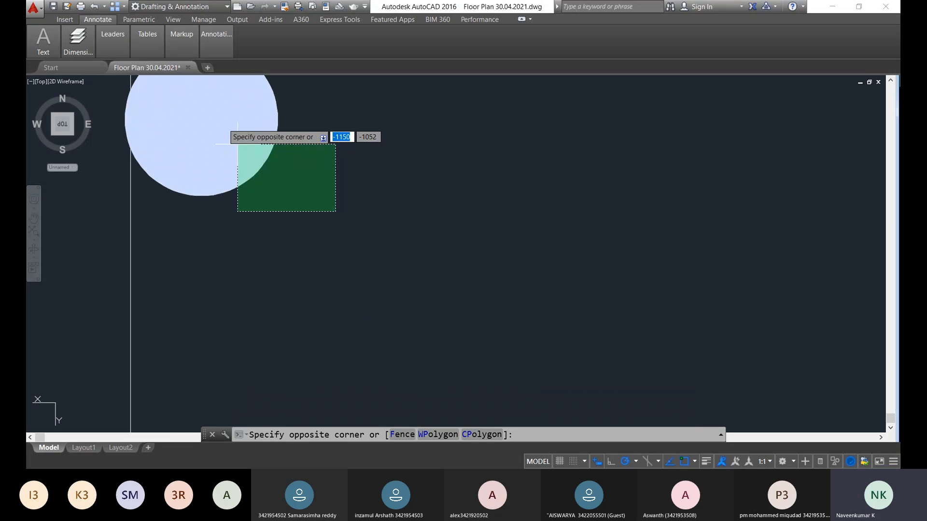
left_click(237, 144)
type("array")
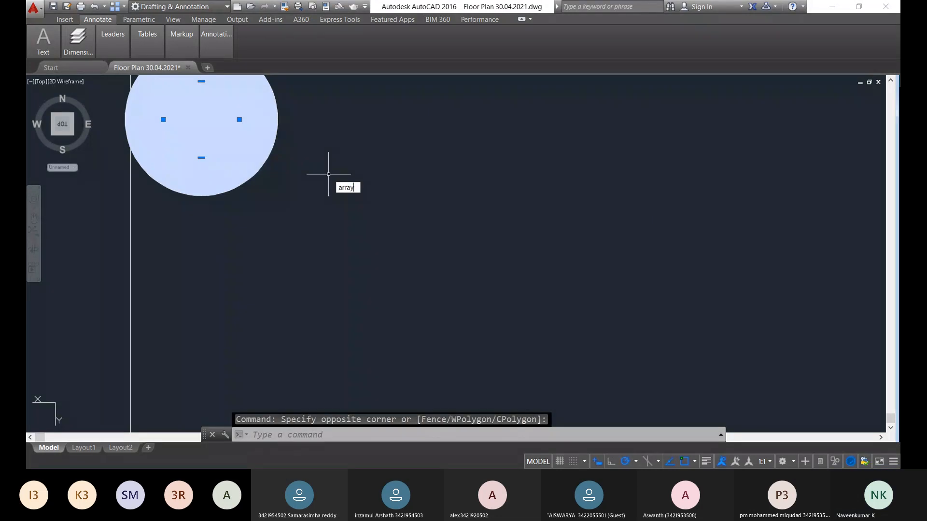
key("Return")
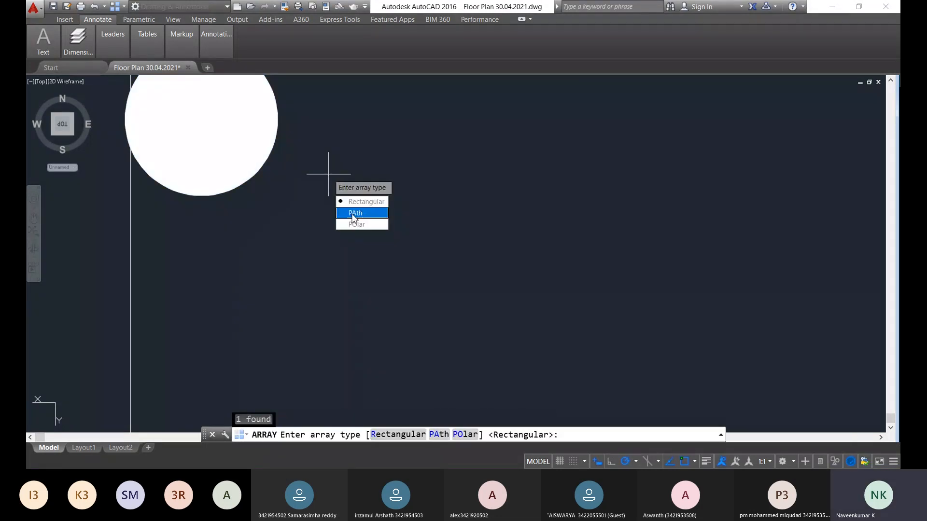
left_click(355, 213)
scroll(334, 203, "down", 5)
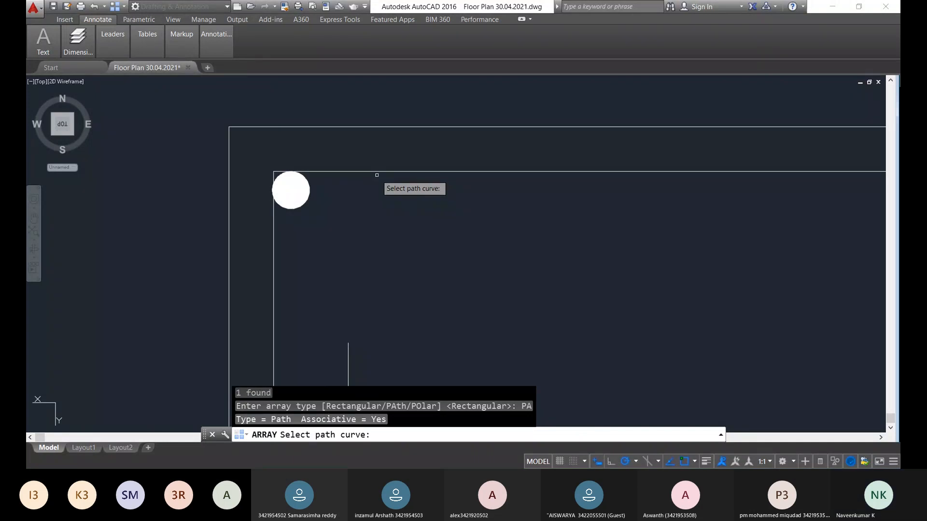
left_click(377, 173)
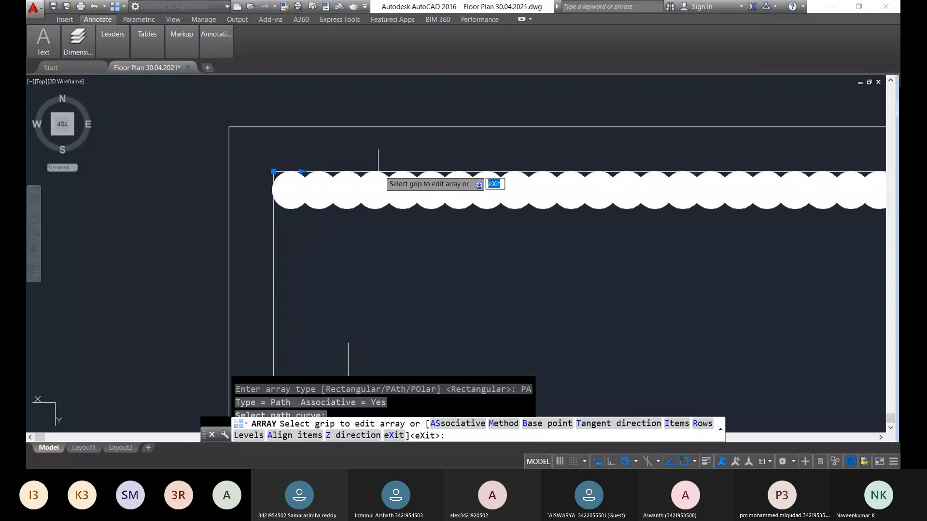
key("Escape")
Set the item spacing of the donut path array to 280 in its quick properties
scroll(541, 241, "down", 5)
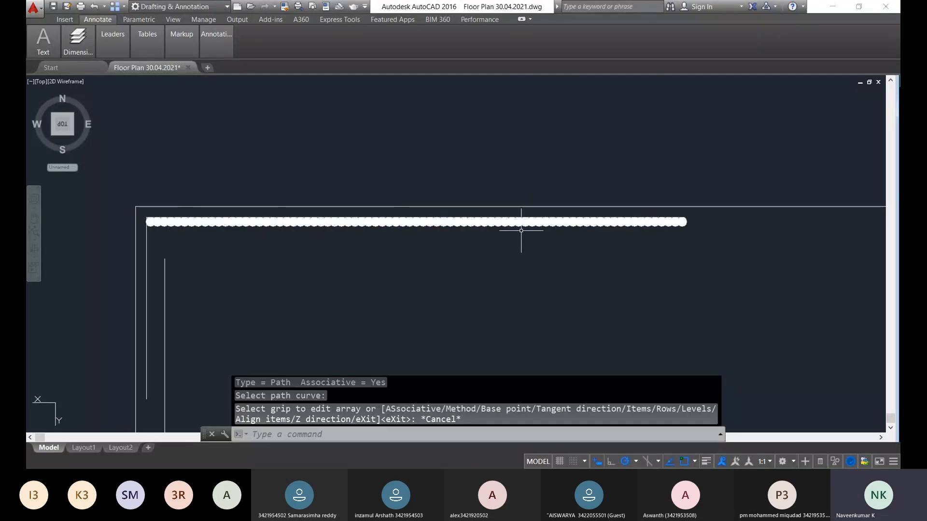
scroll(520, 232, "up", 2)
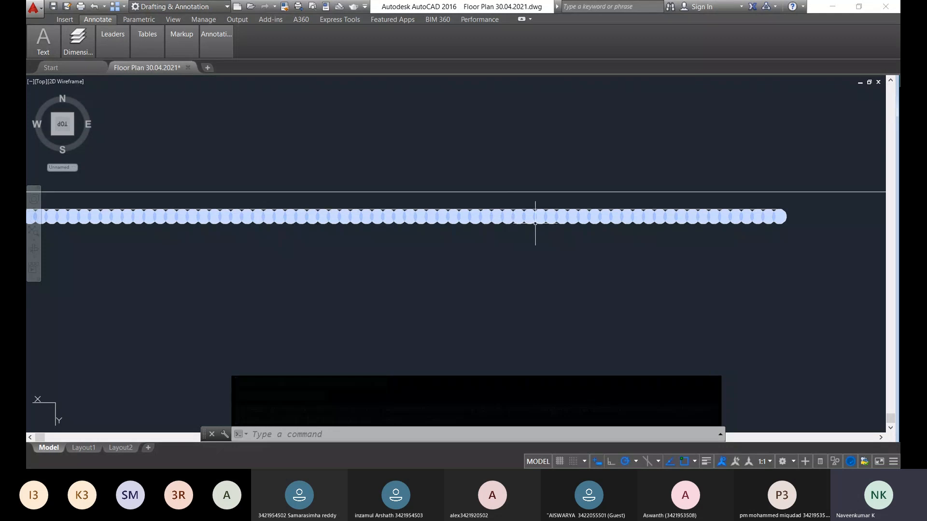
scroll(512, 217, "down", 3)
scroll(507, 229, "up", 3)
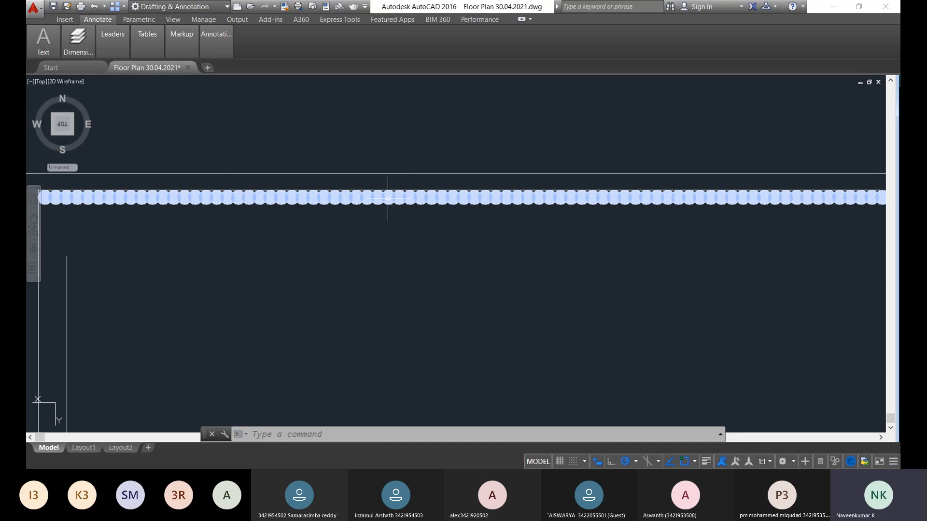
left_click(419, 197)
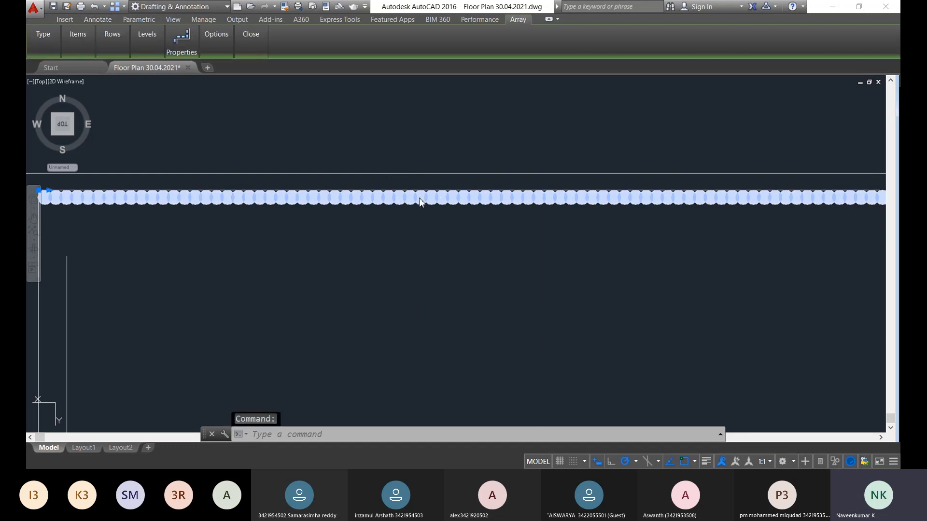
right_click(419, 199)
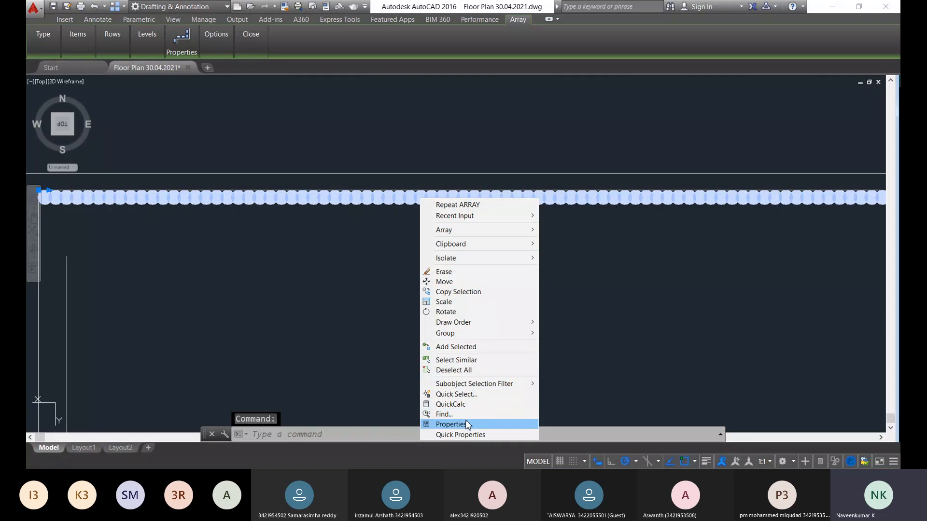
left_click(470, 435)
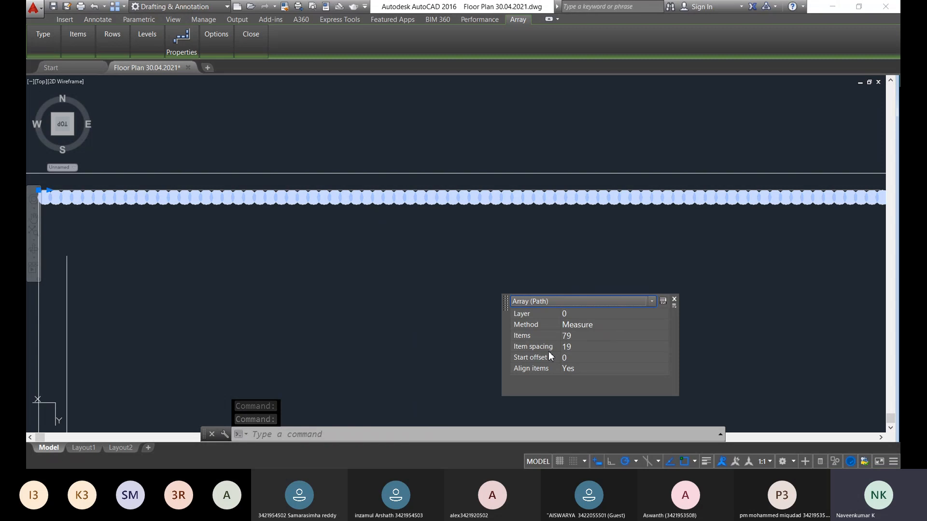
left_click(572, 347)
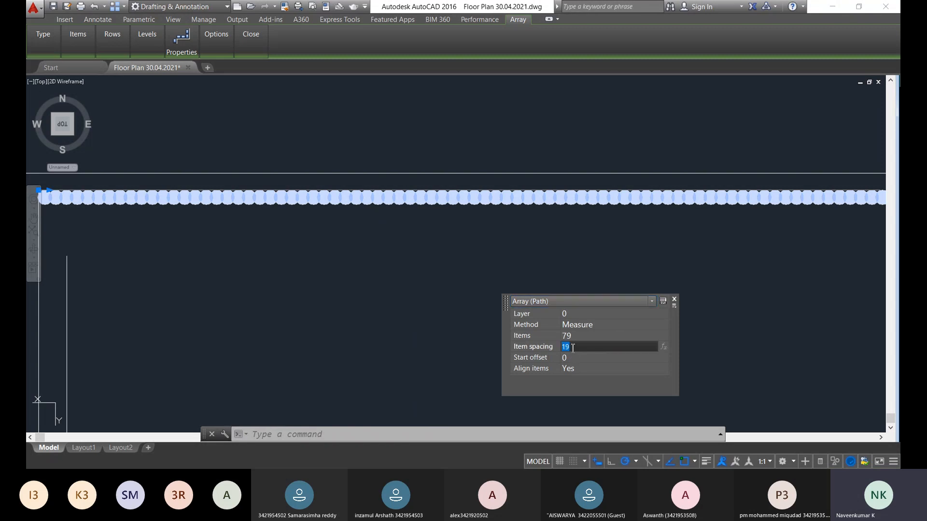
type("280")
key("Return")
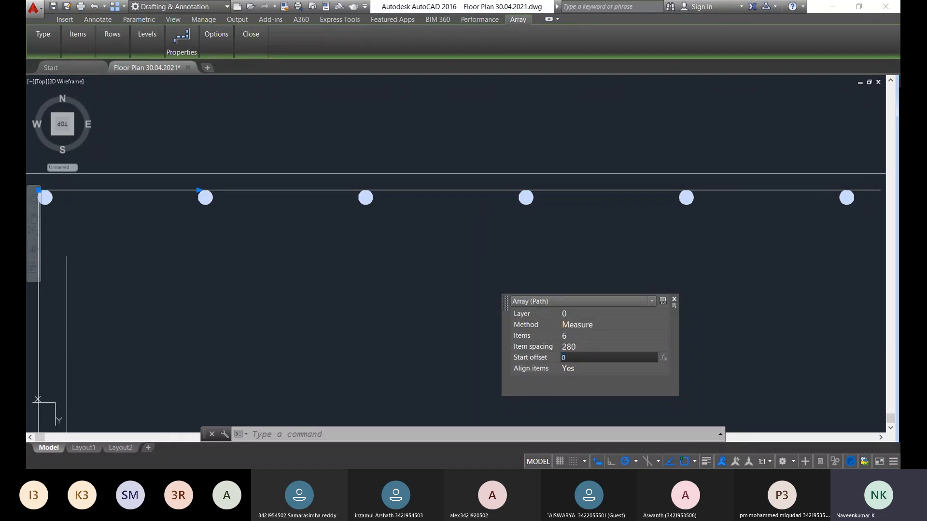
Finish editing the donut path array and clear its selection
scroll(598, 295, "down", 2)
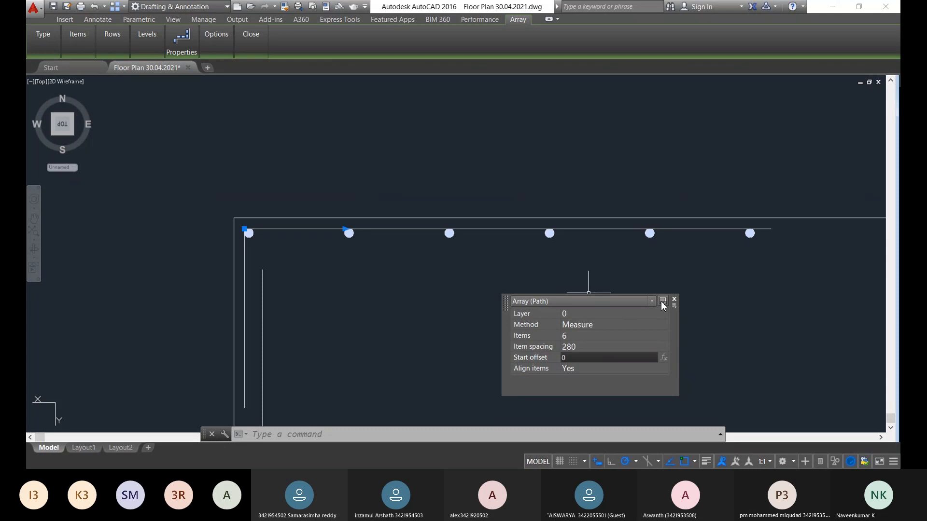
scroll(478, 256, "down", 2)
key("Escape")
scroll(479, 257, "up", 1)
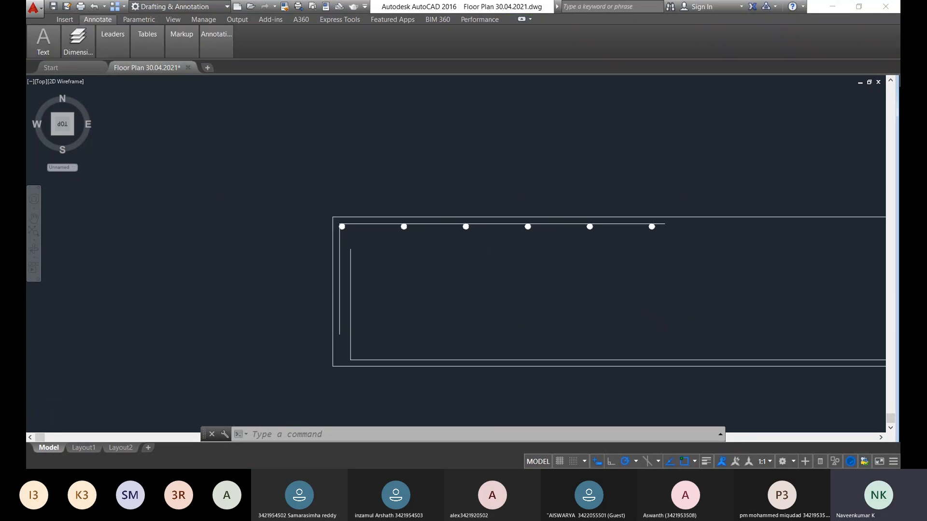
Draw a 7500 mm horizontal line, with Ortho on, from the free end of the inner top line towards the outline's far end
scroll(492, 264, "down", 3)
scroll(405, 268, "up", 4)
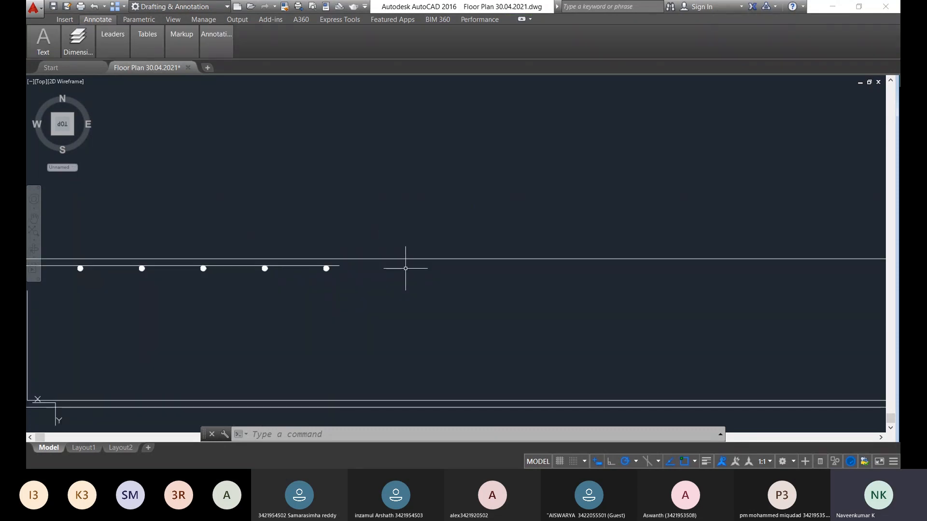
type("l")
key("Return")
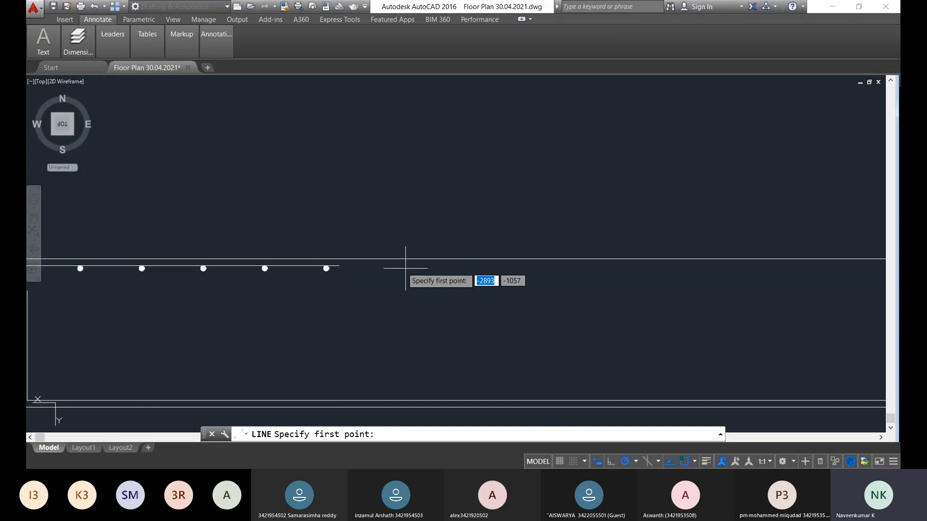
left_click(339, 266)
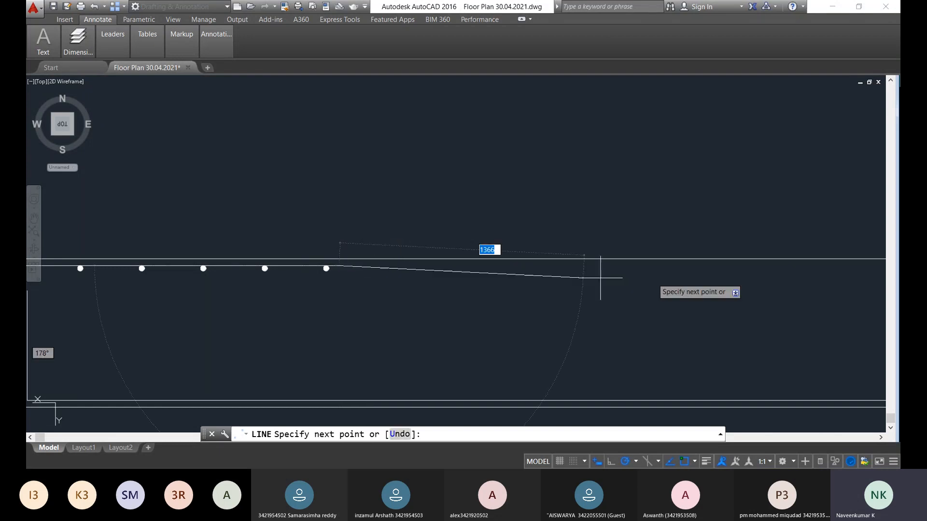
left_click(612, 462)
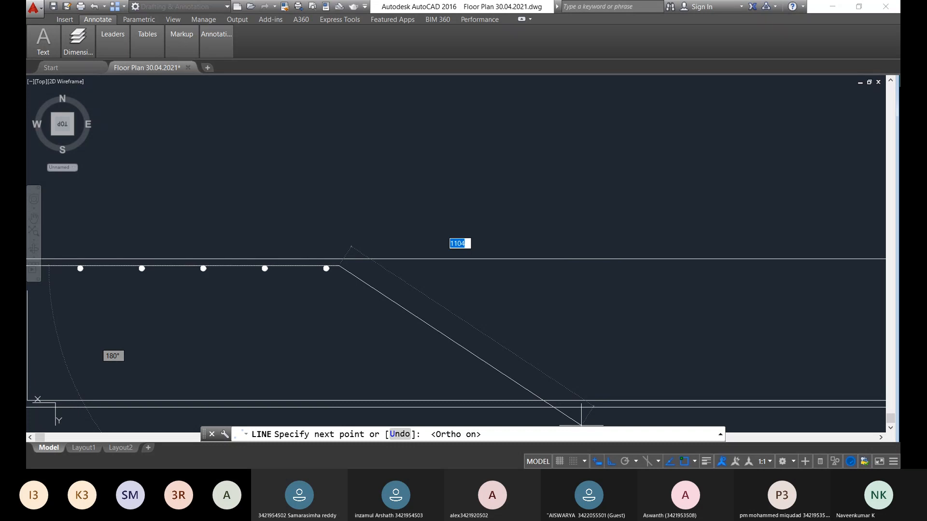
type("7500")
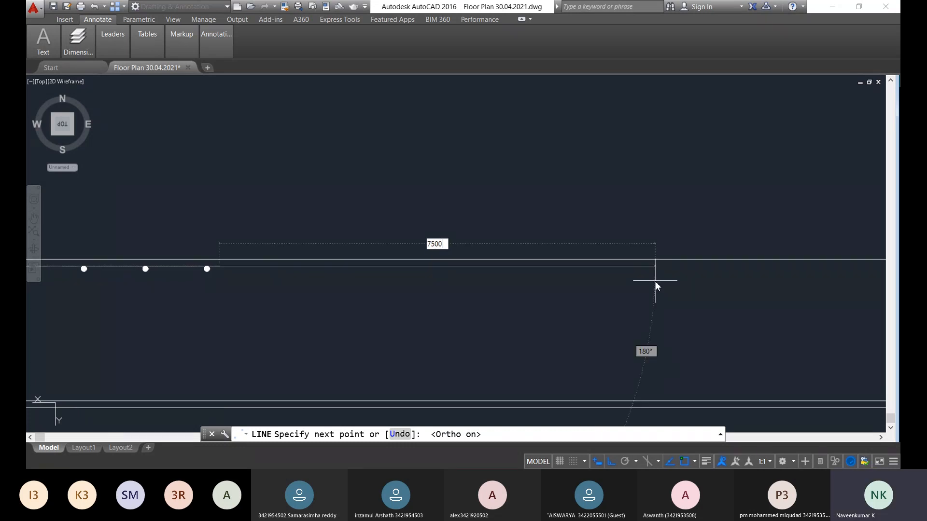
key("Return")
scroll(683, 372, "down", 3)
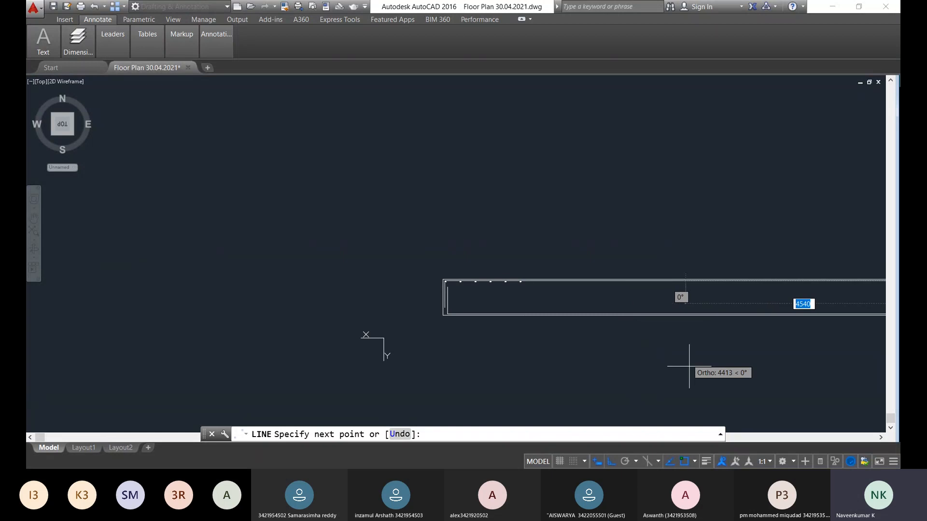
mouse_move(682, 372)
middle_mouse_down()
mouse_move(502, 322)
mouse_move(47, 275)
middle_mouse_up()
middle_click_drag(268, 257, 483, 217)
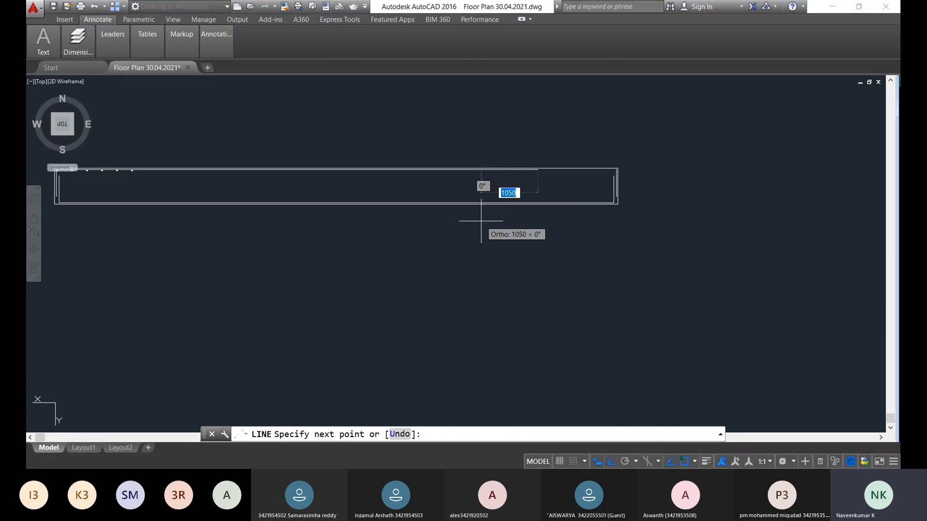
key("Escape")
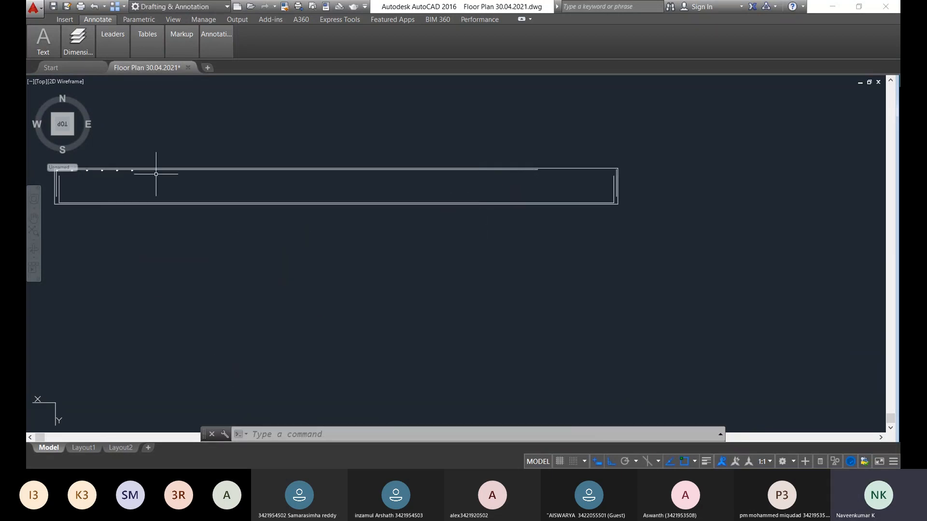
scroll(169, 165, "up", 4)
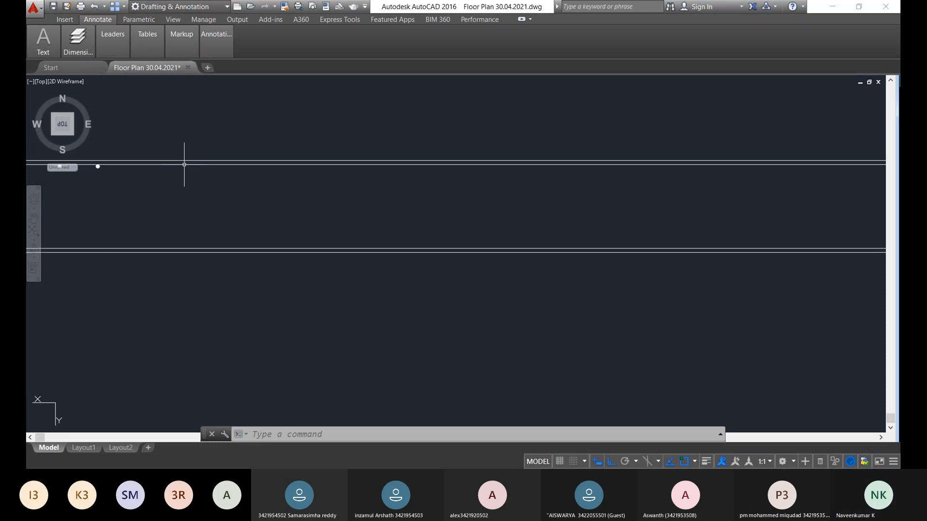
scroll(183, 164, "up", 3)
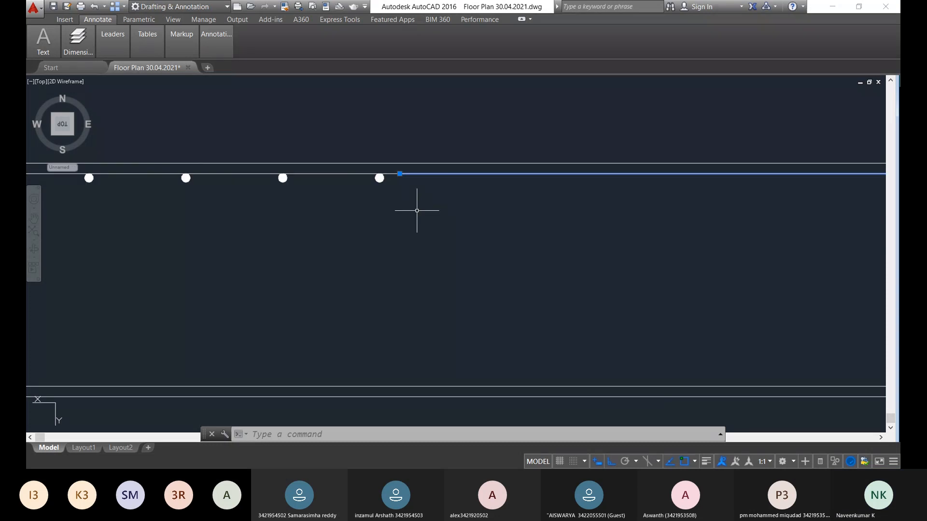
left_click(439, 219)
left_click(439, 223)
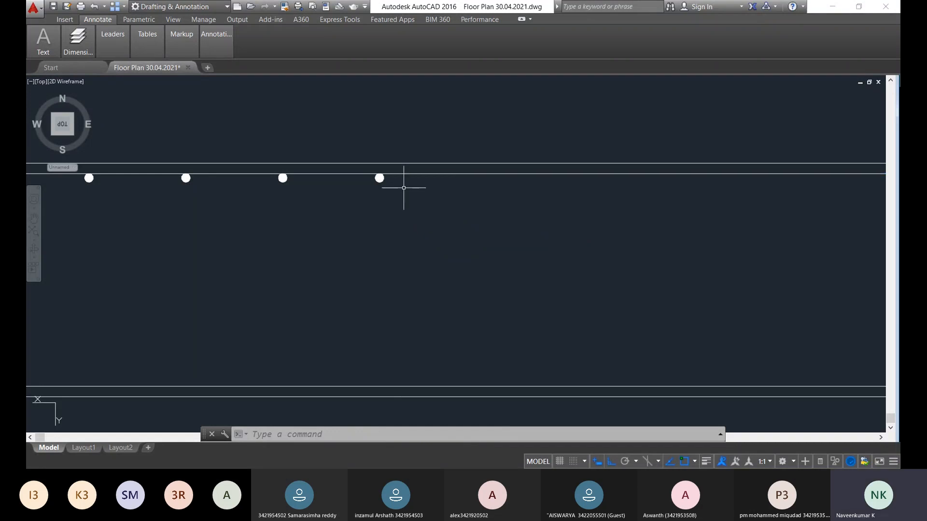
scroll(401, 164, "up", 4)
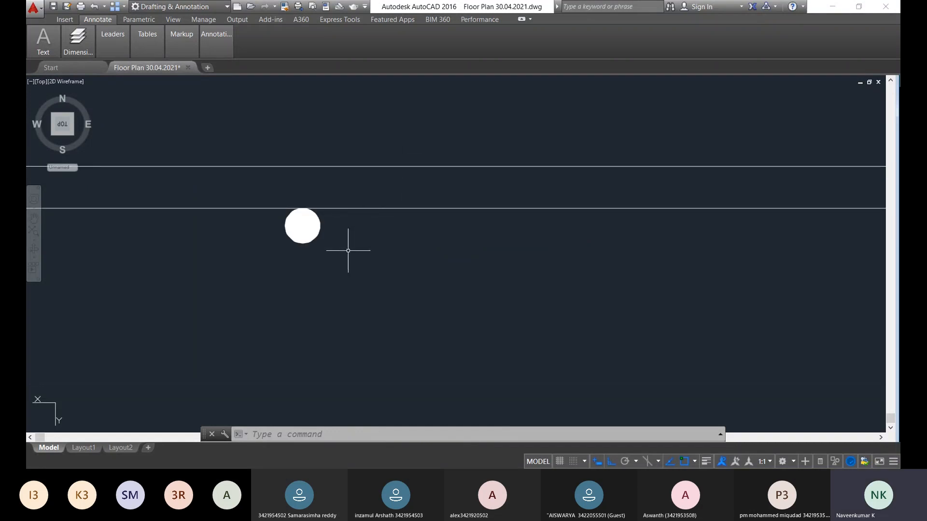
Draw a vertical line from the centre of the last large donut upward past both horizontal lines
left_click(399, 208)
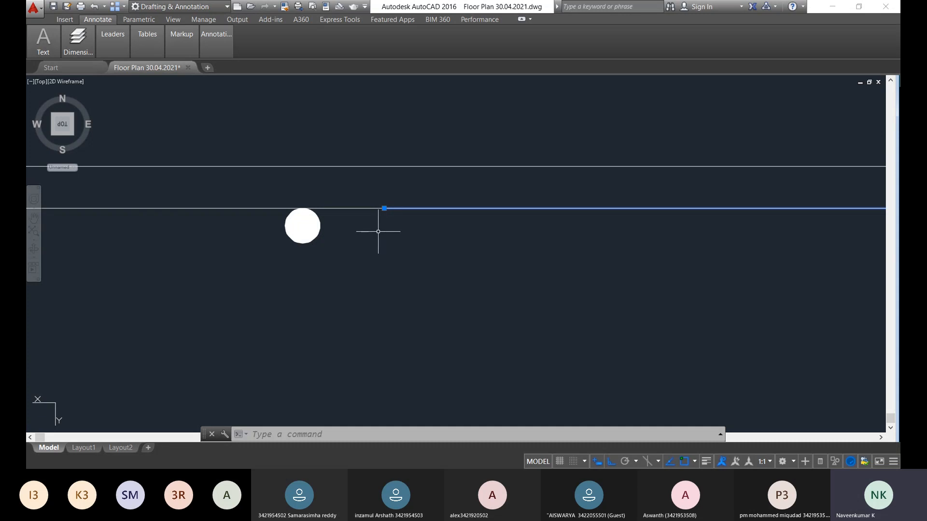
key("Escape")
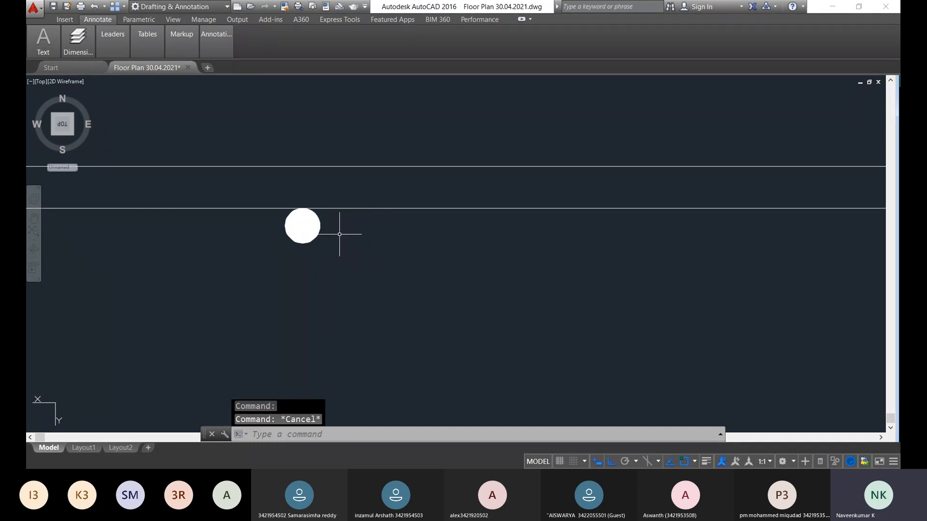
type("l")
key("Return")
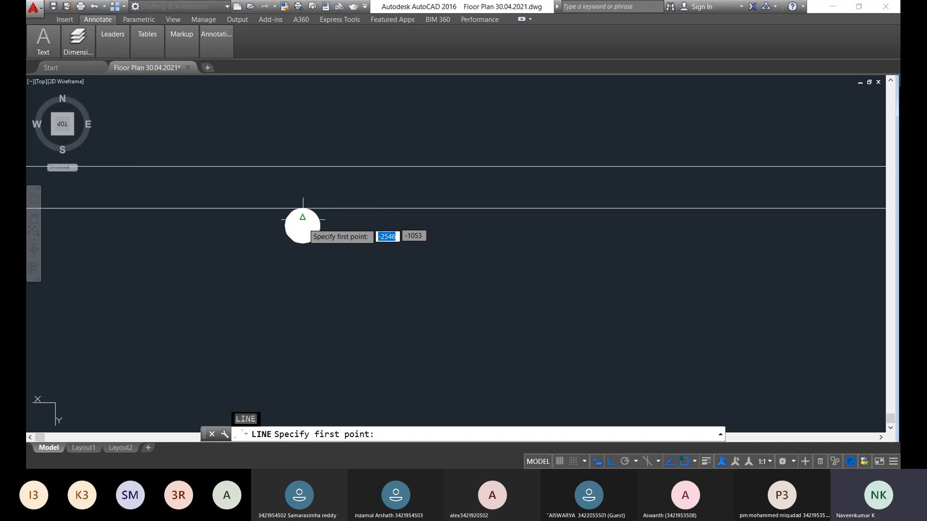
left_click(303, 225)
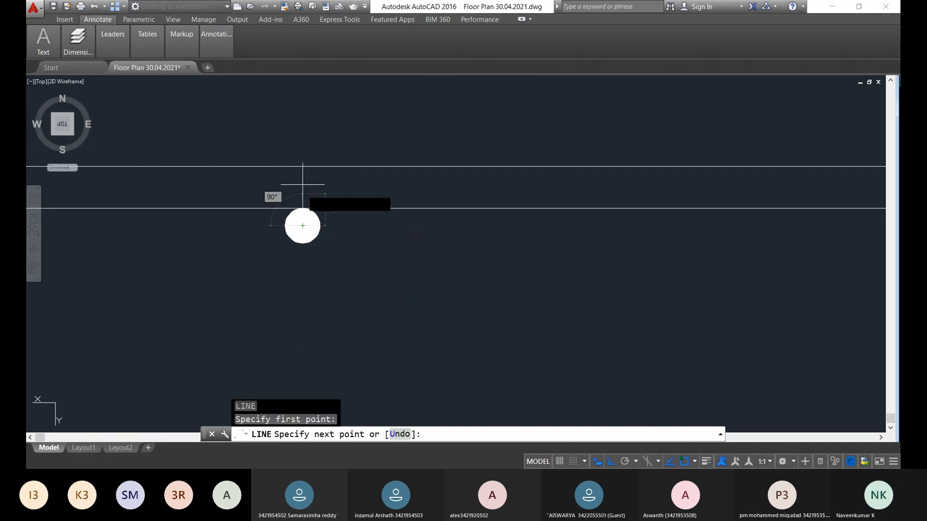
left_click(301, 111)
key("Escape")
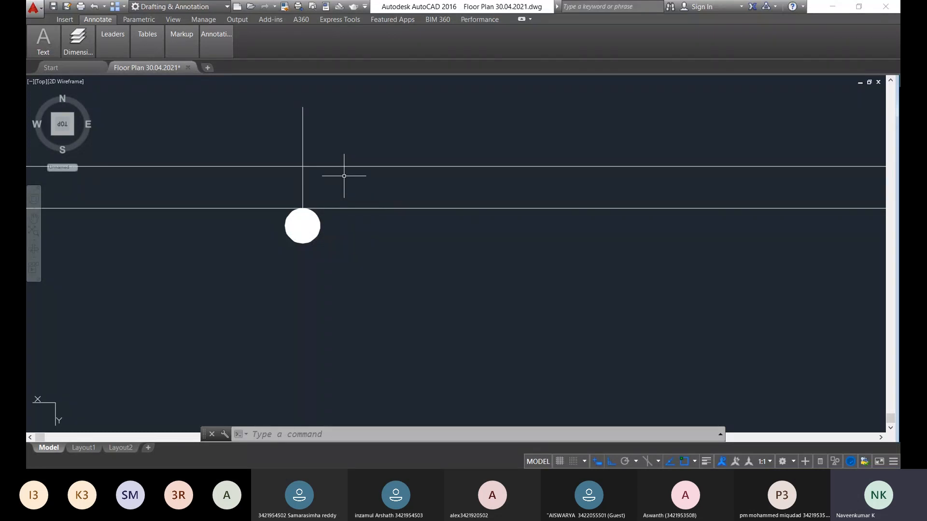
Create a solid donut with inside diameter 0 and outside diameter 10 in the empty space above the horizontal lines, beyond the last large donut
scroll(343, 175, "down", 5)
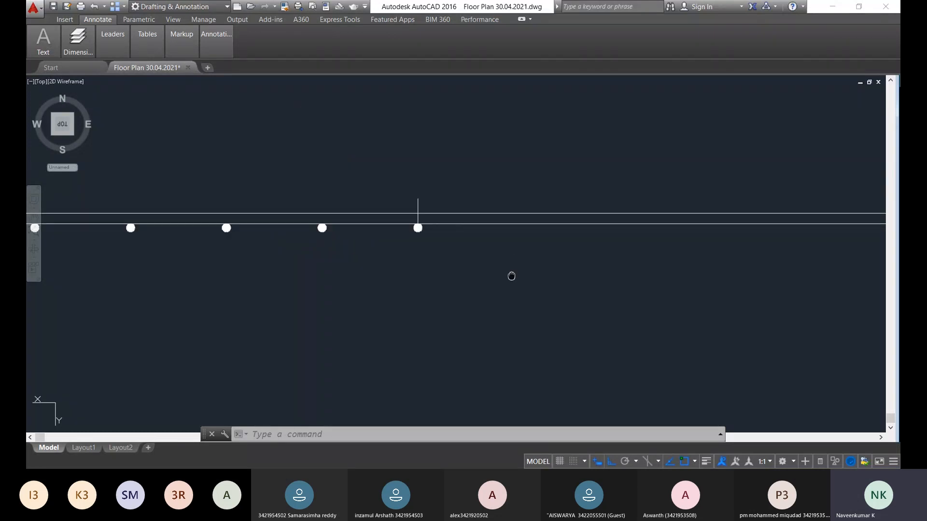
middle_click_drag(414, 271, 418, 227)
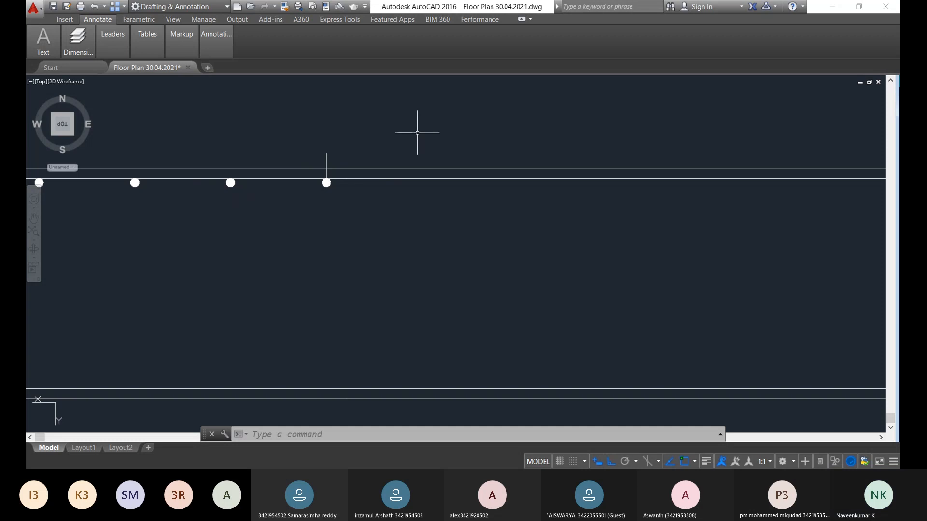
key("Return")
middle_click_drag(417, 132, 471, 181)
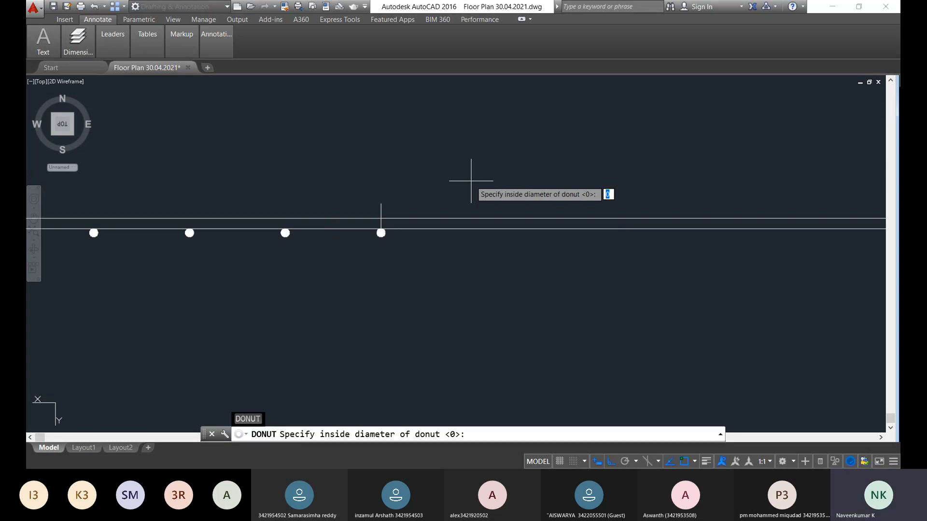
key("Return")
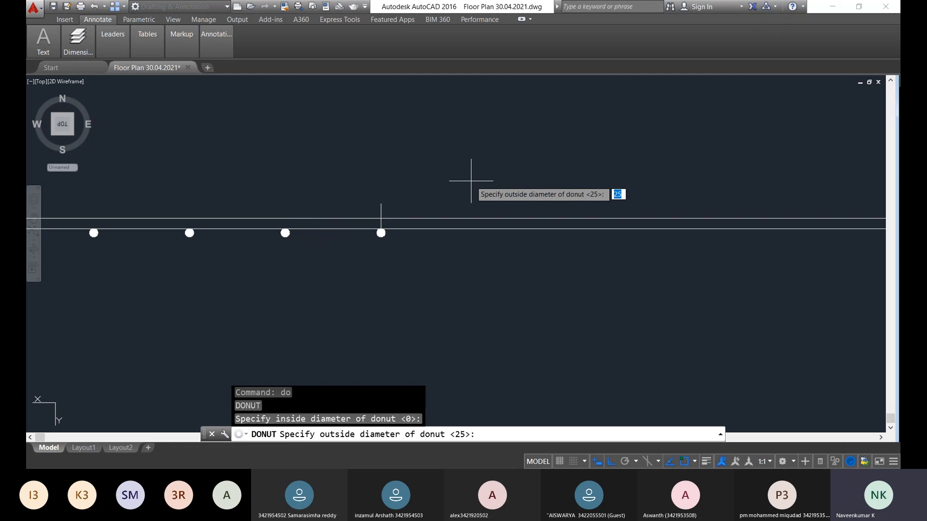
type("10")
key("Return")
left_click(534, 171)
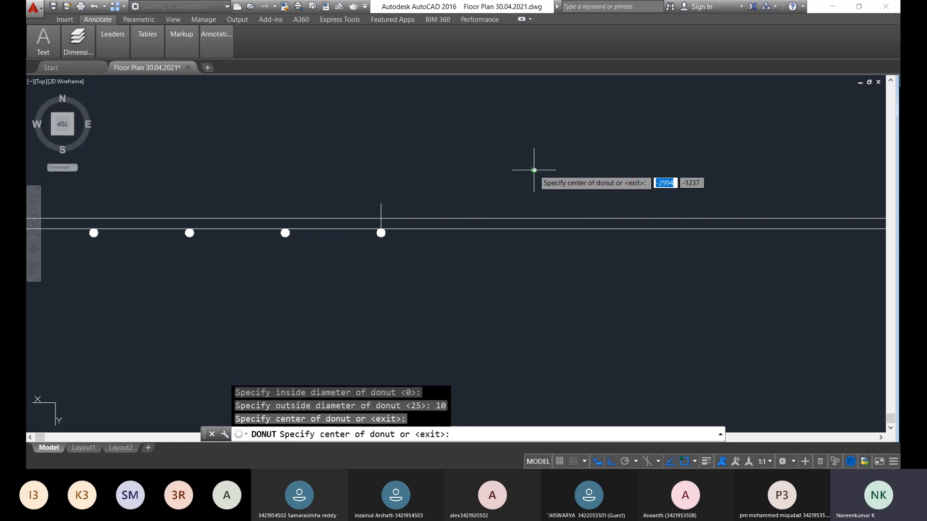
key("Escape")
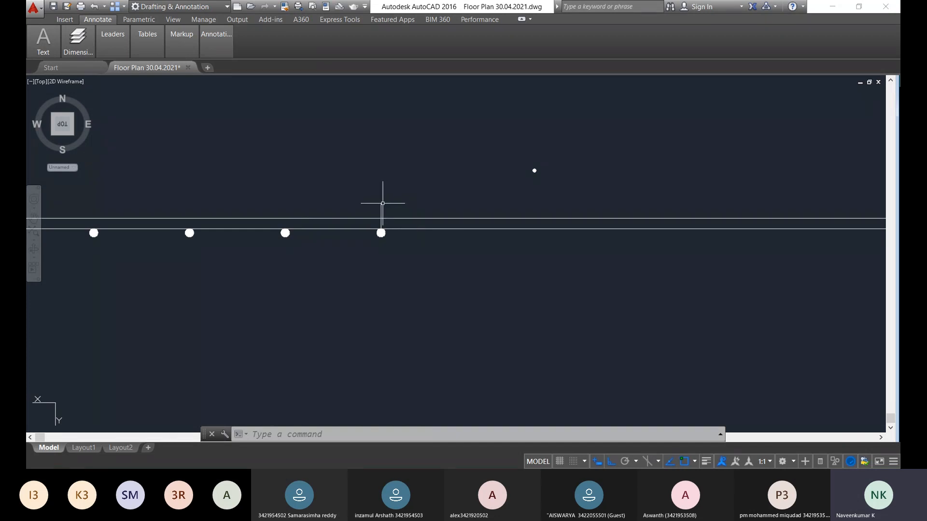
scroll(384, 204, "up", 4)
left_click(373, 279)
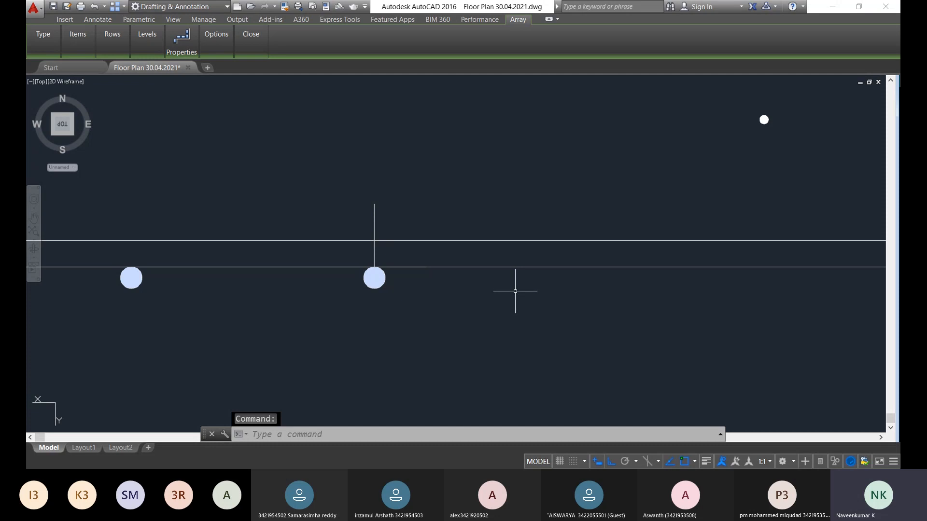
scroll(360, 269, "down", 4)
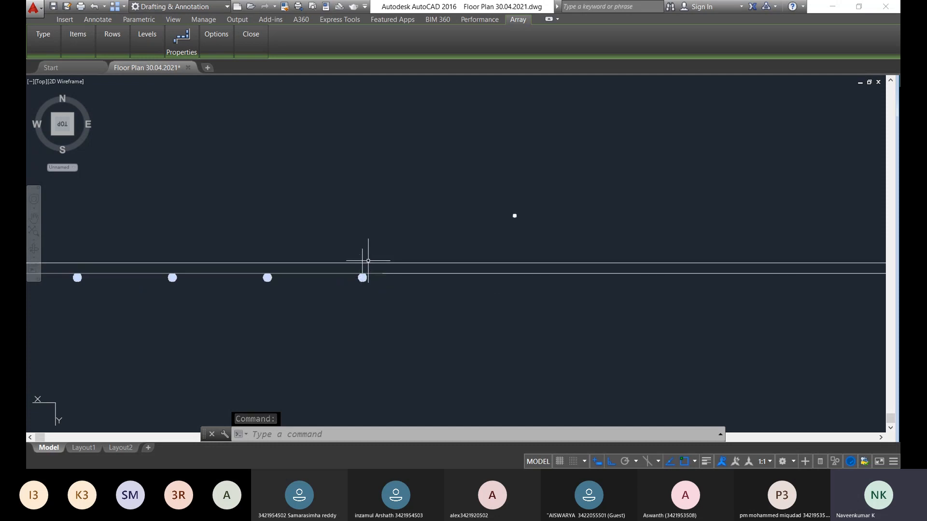
scroll(366, 251, "up", 4)
middle_click_drag(366, 251, 385, 217)
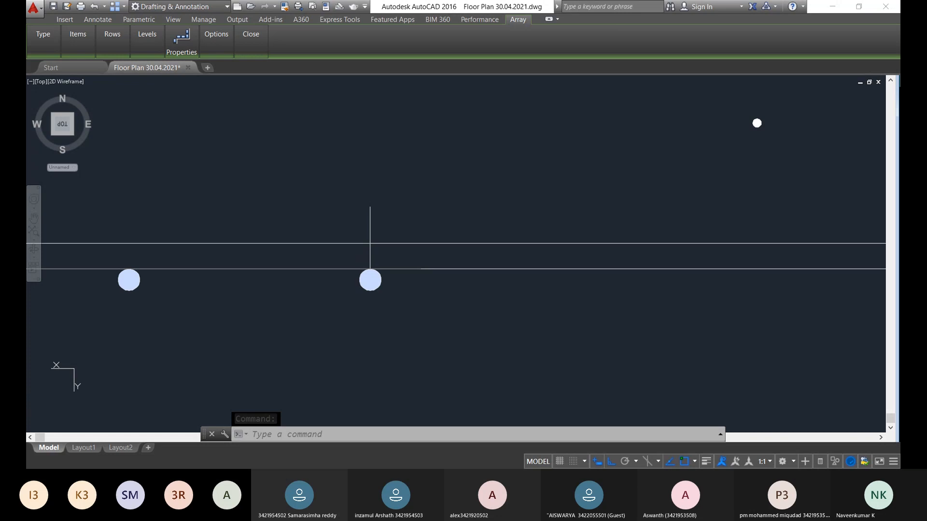
key("Escape")
Offset the vertical line by 250 towards the side without large donuts
type("o")
key("Return")
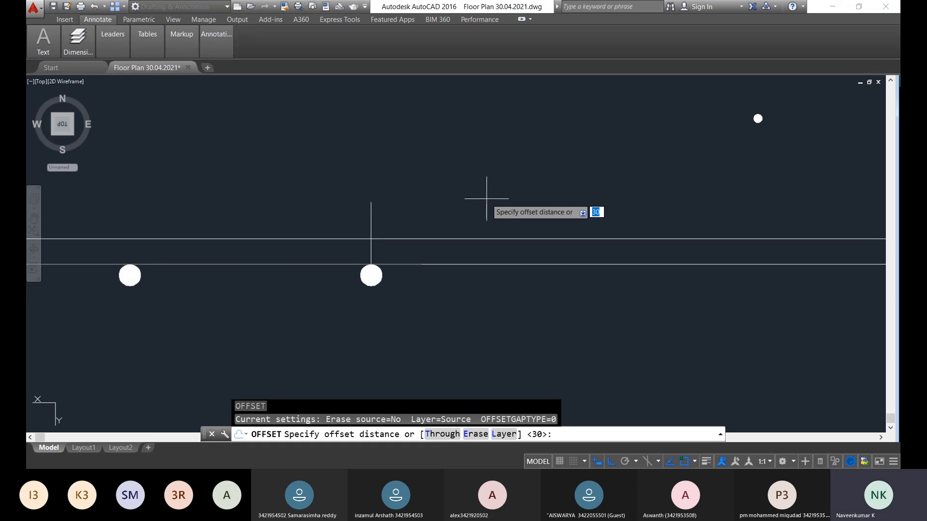
type("250")
key("Return")
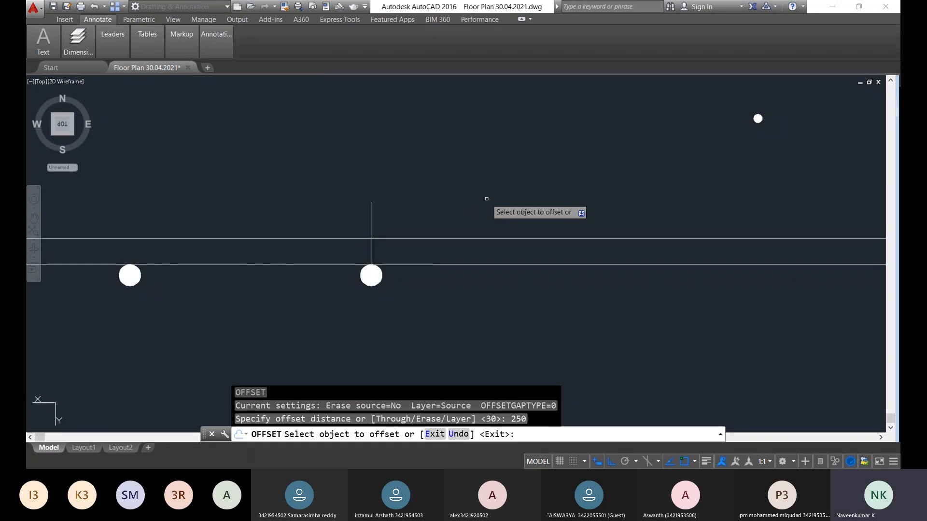
left_click(370, 203)
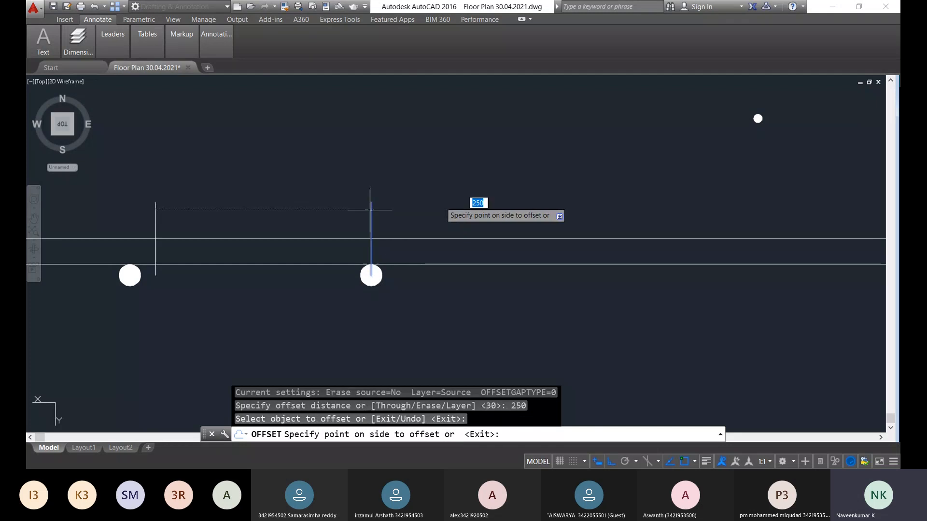
left_click(452, 201)
key("Escape")
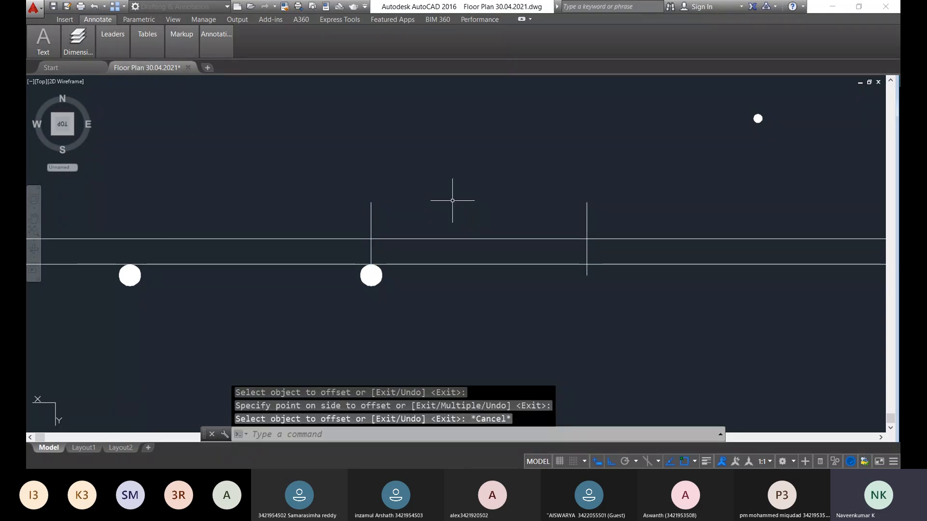
Delete the original vertical line at the last large donut
left_click(393, 206)
left_click(358, 197)
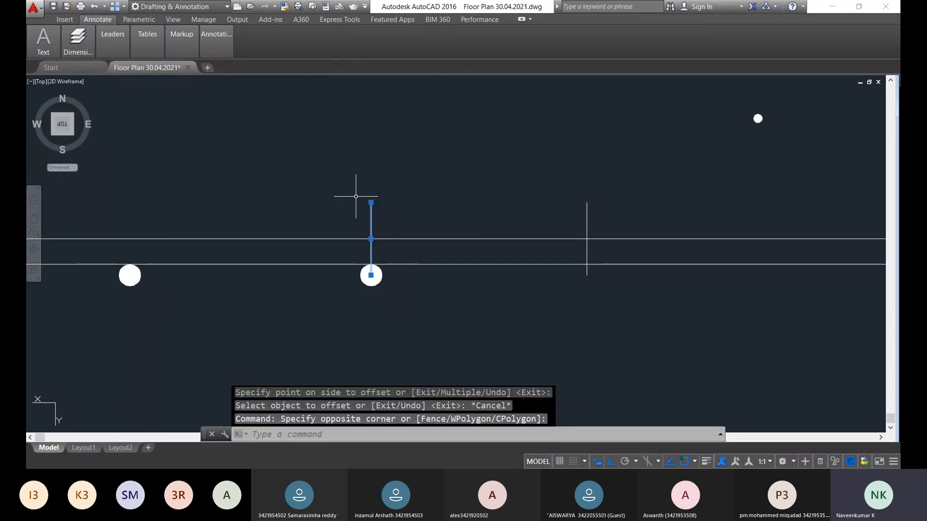
key("Delete")
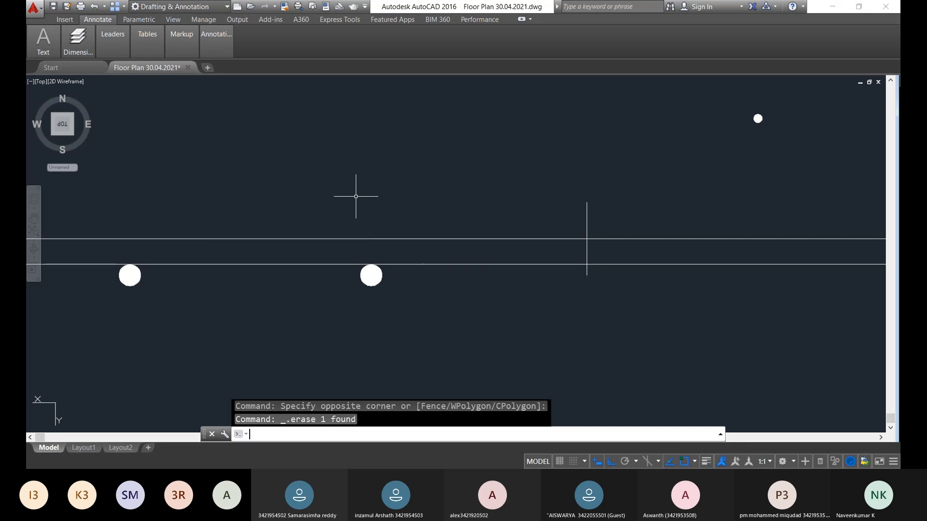
Move the small donut by its centre onto the offset vertical line, touching the inner horizontal line from below, with polar tracking turned on
left_click(728, 95)
left_click(818, 148)
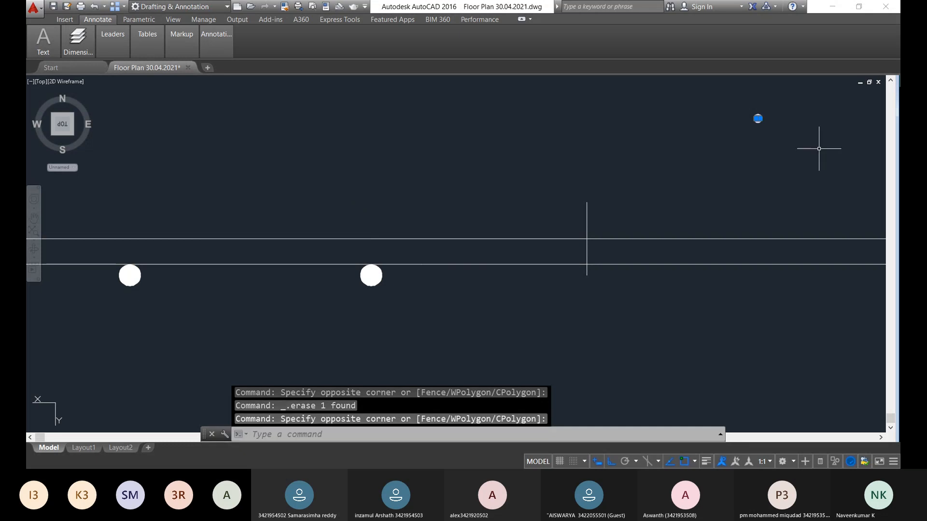
type("m")
key("Return")
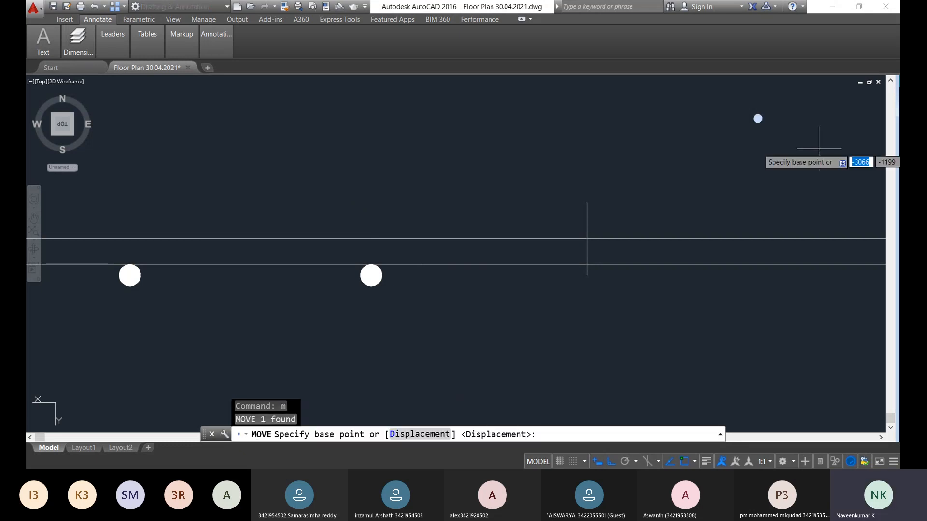
scroll(771, 124, "up", 6)
scroll(699, 146, "down", 5)
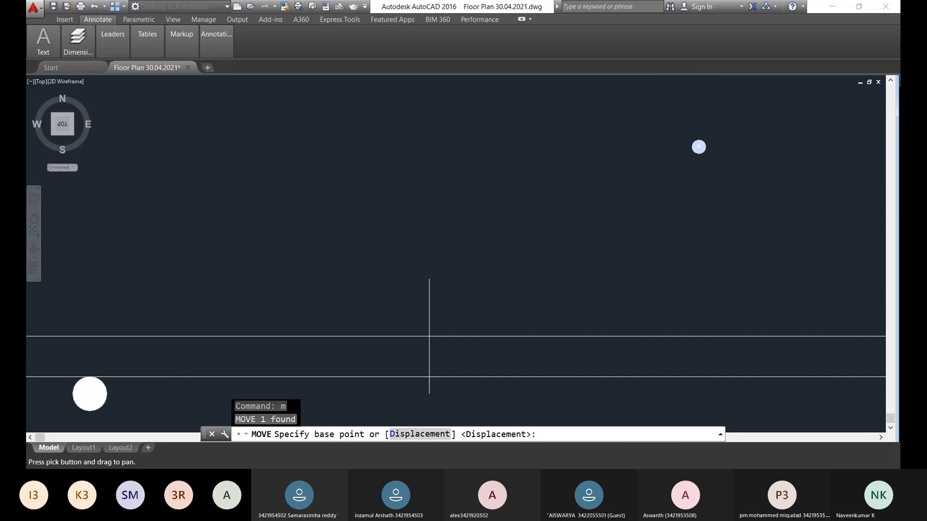
scroll(685, 153, "up", 5)
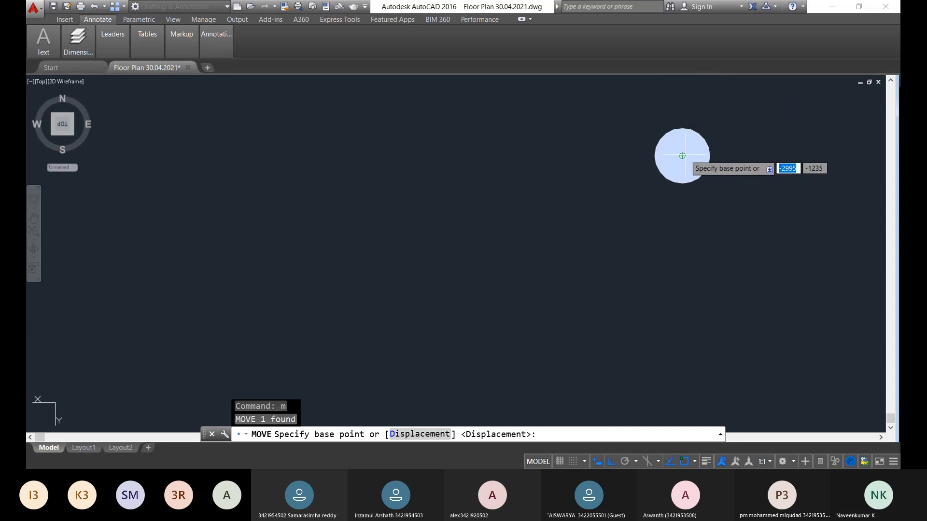
left_click(685, 156)
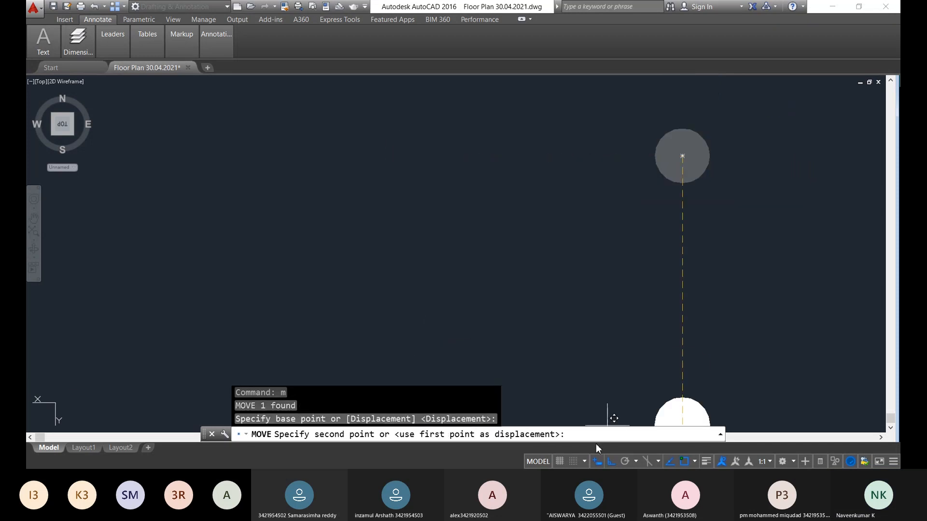
left_click(624, 461)
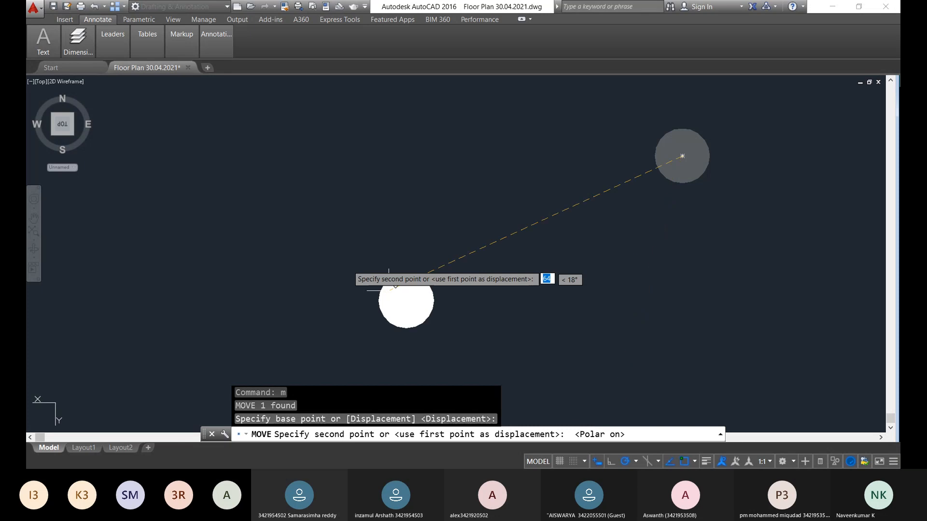
scroll(392, 288, "up", 5)
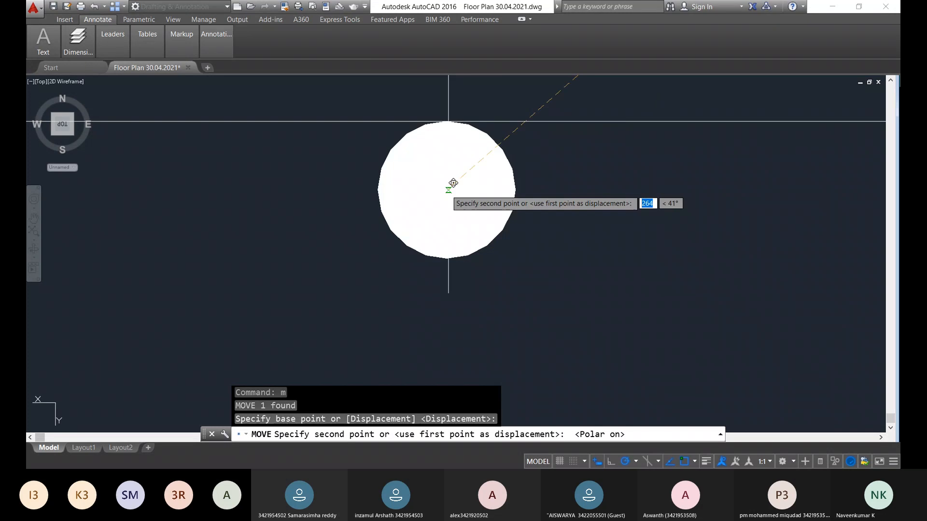
left_click(448, 186)
Delete the offset vertical line running through the small donut
scroll(483, 226, "down", 6)
scroll(478, 217, "down", 4)
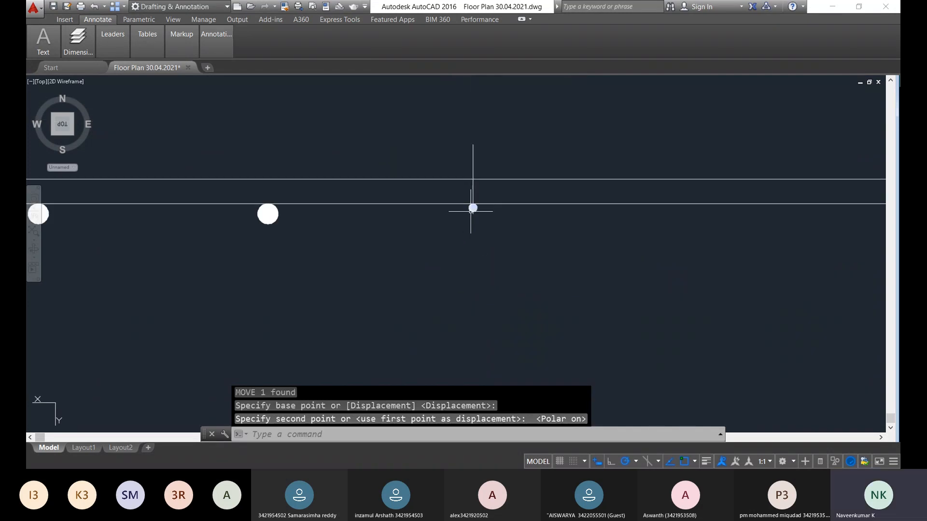
middle_click_drag(474, 207, 468, 232)
left_click(507, 193)
left_click(421, 167)
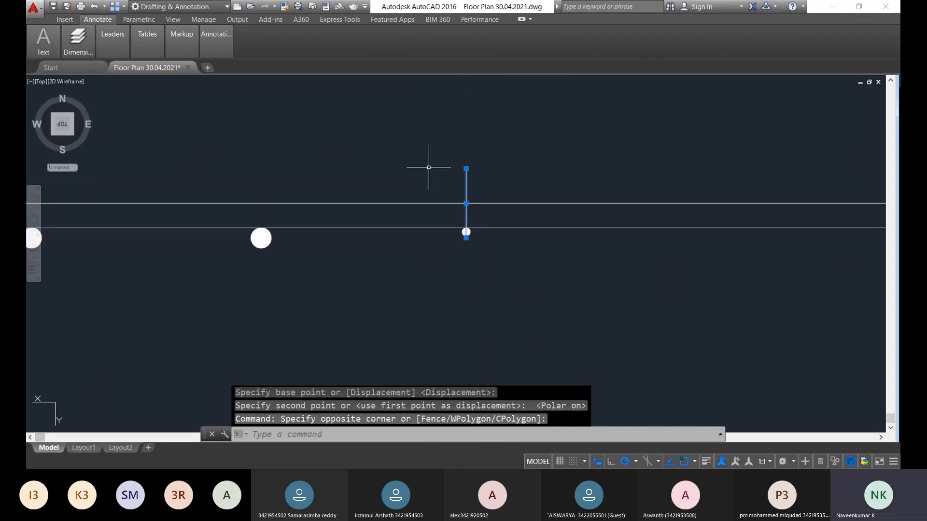
key("Delete")
Examine the small donut's position relative to the row of large donuts along the upper inner line of the section
scroll(488, 240, "down", 3)
scroll(476, 265, "down", 3)
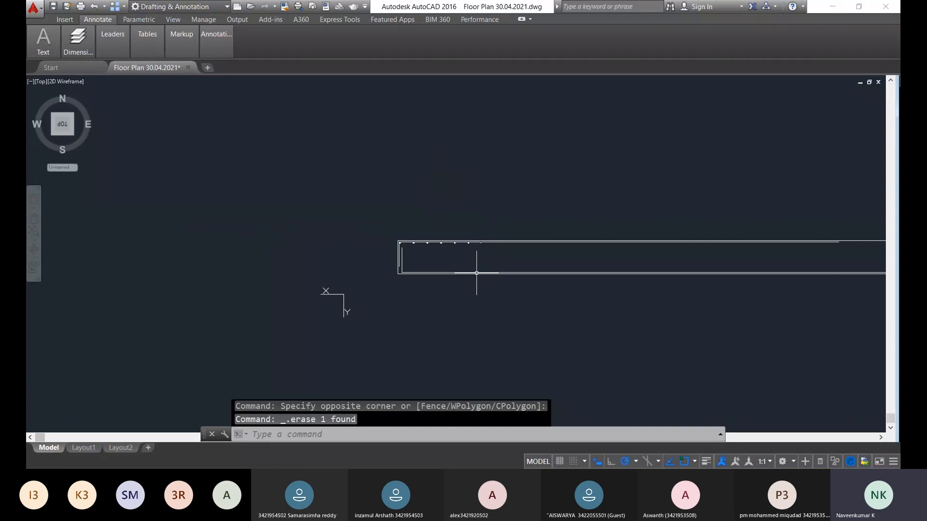
scroll(472, 245, "up", 3)
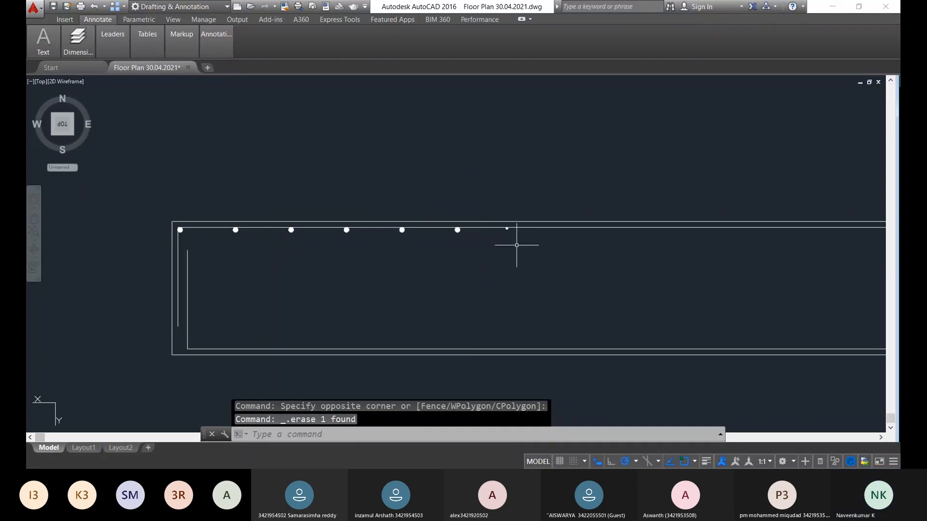
scroll(516, 245, "up", 4)
middle_click_drag(451, 236, 378, 231)
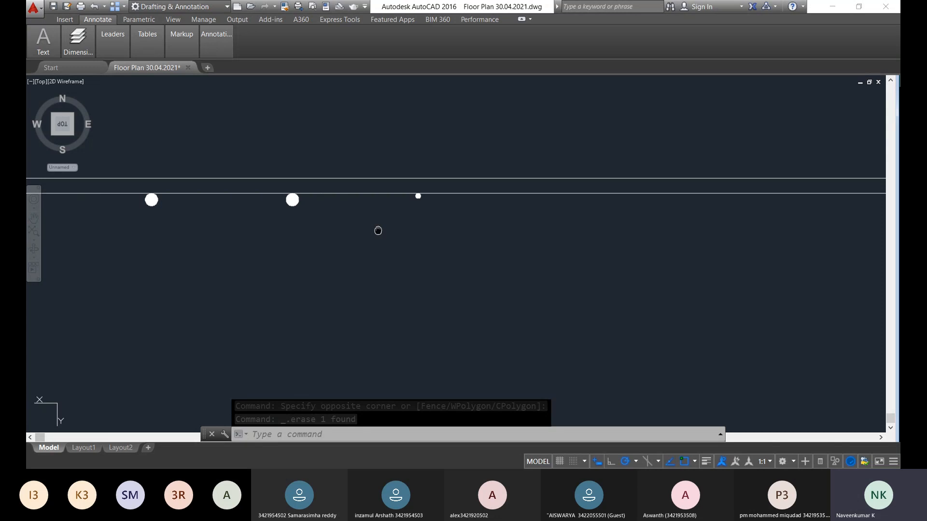
scroll(368, 198, "up", 2)
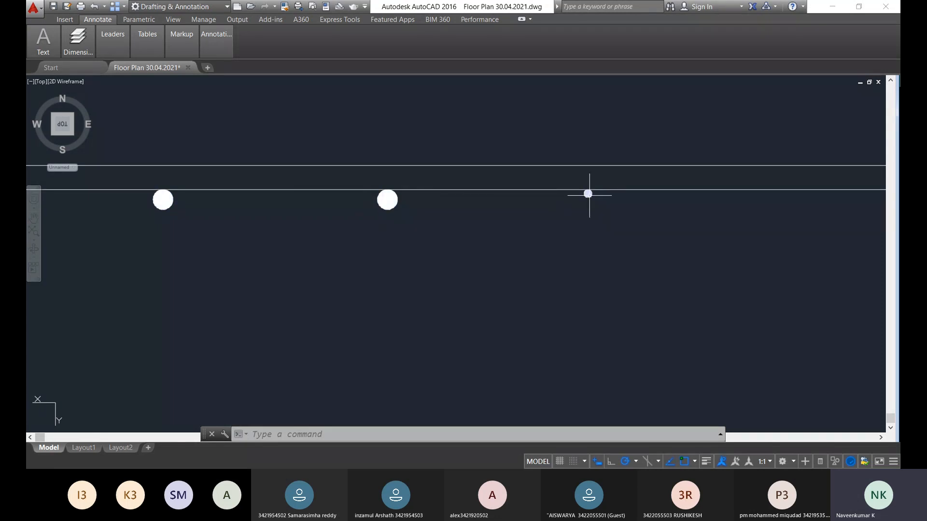
scroll(593, 205, "down", 6)
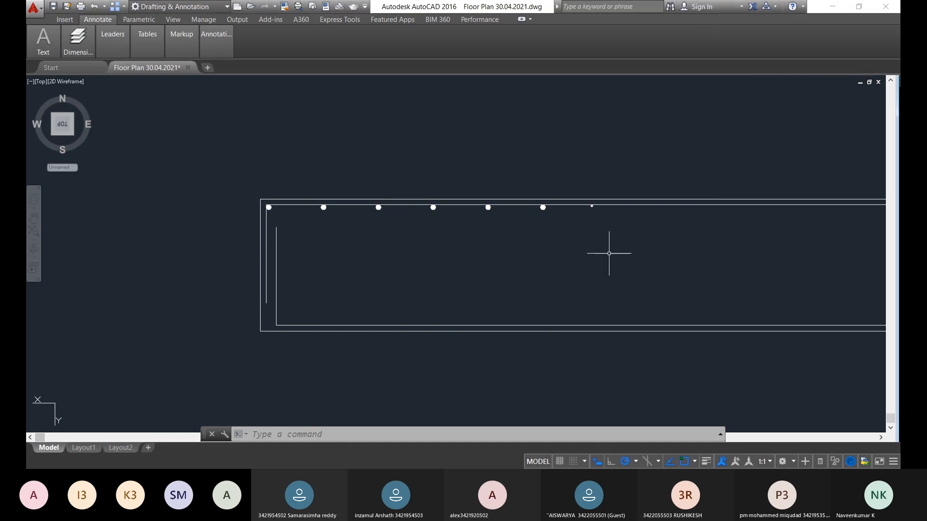
middle_click_drag(598, 244, 507, 222)
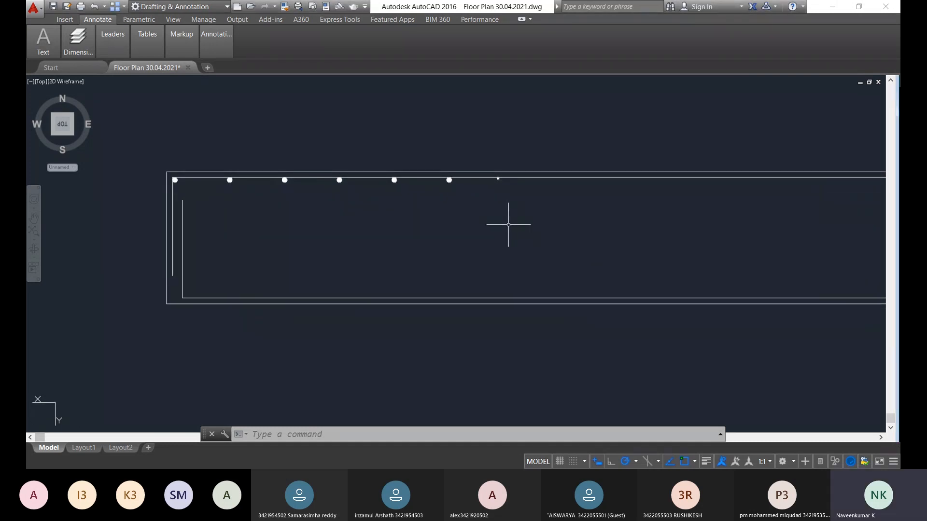
scroll(493, 199, "up", 4)
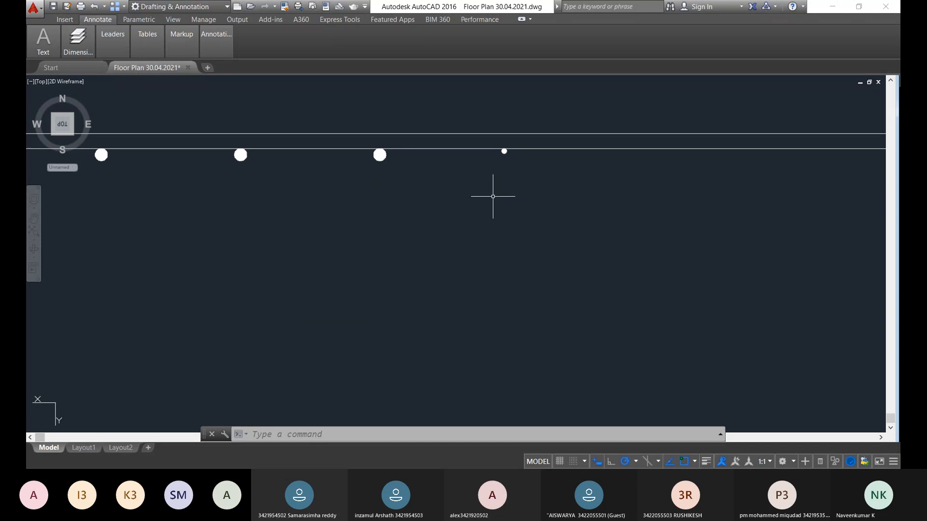
scroll(488, 161, "down", 4)
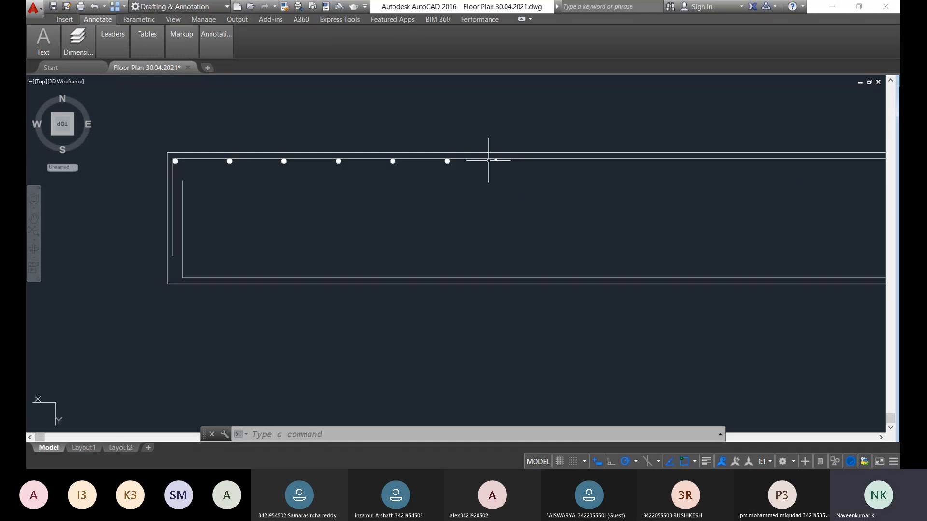
scroll(489, 161, "up", 2)
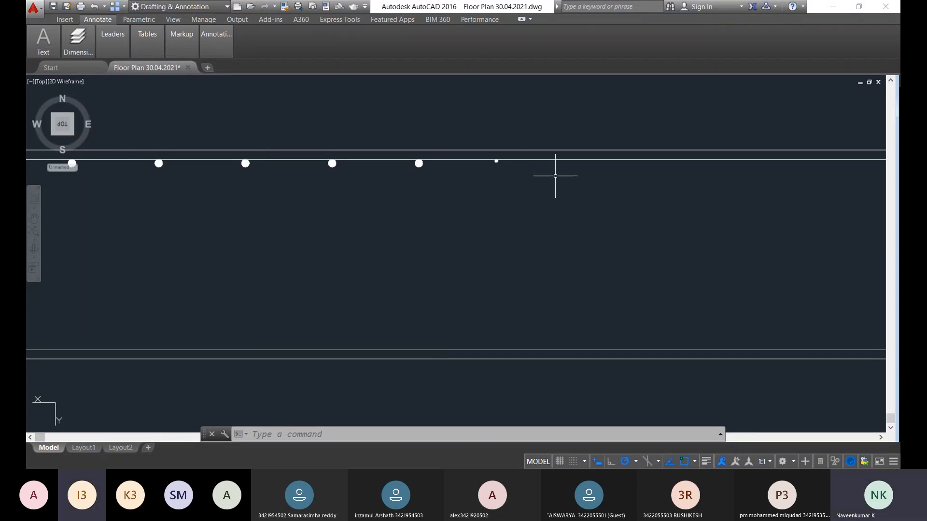
scroll(497, 160, "up", 8)
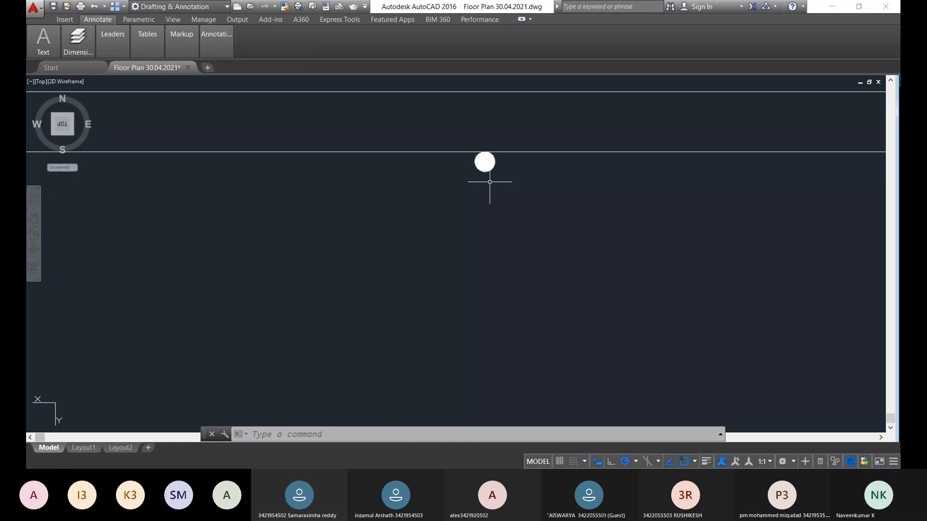
scroll(493, 171, "down", 2)
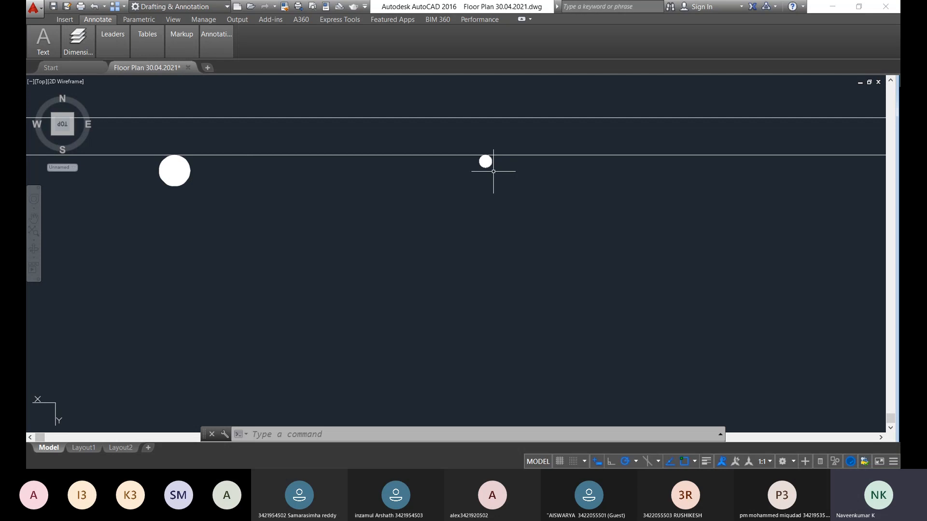
Create a path array of the small donut, using the upper inner horizontal line of the section as the path curve
scroll(494, 172, "up", 5)
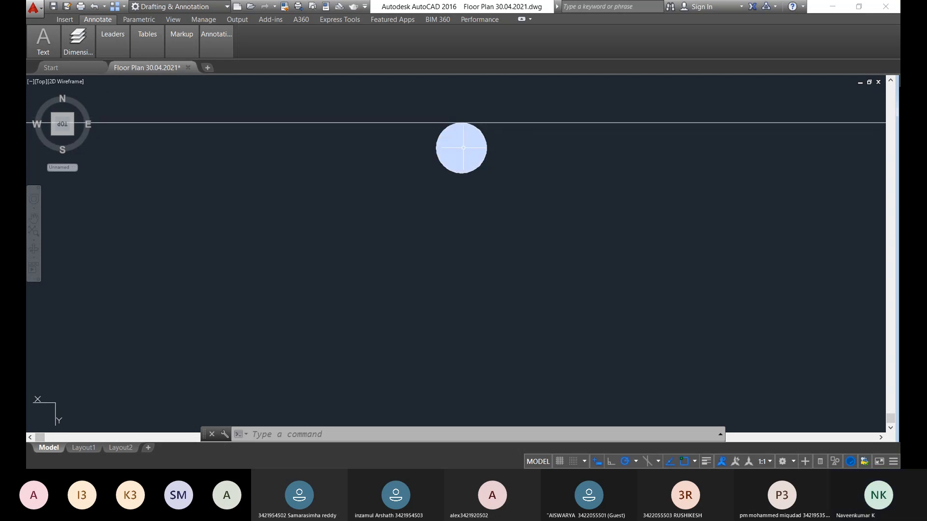
type("array")
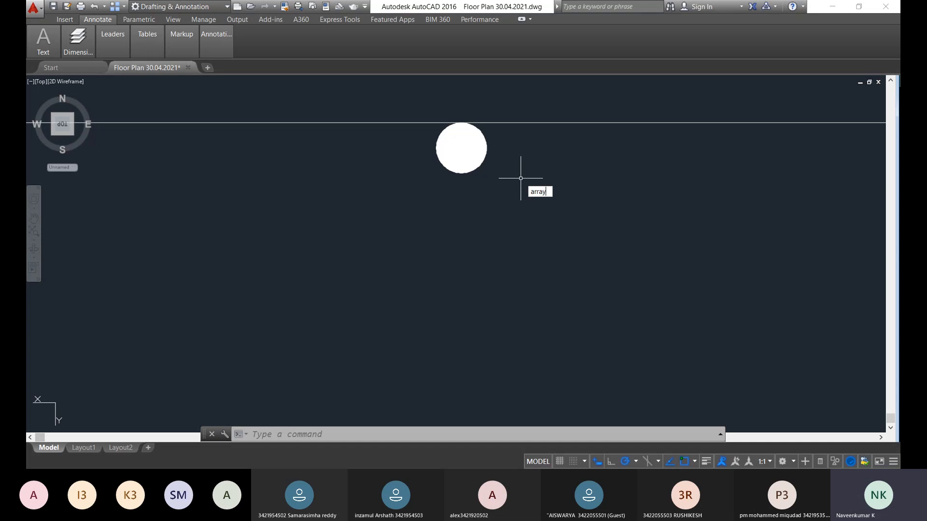
key("Return")
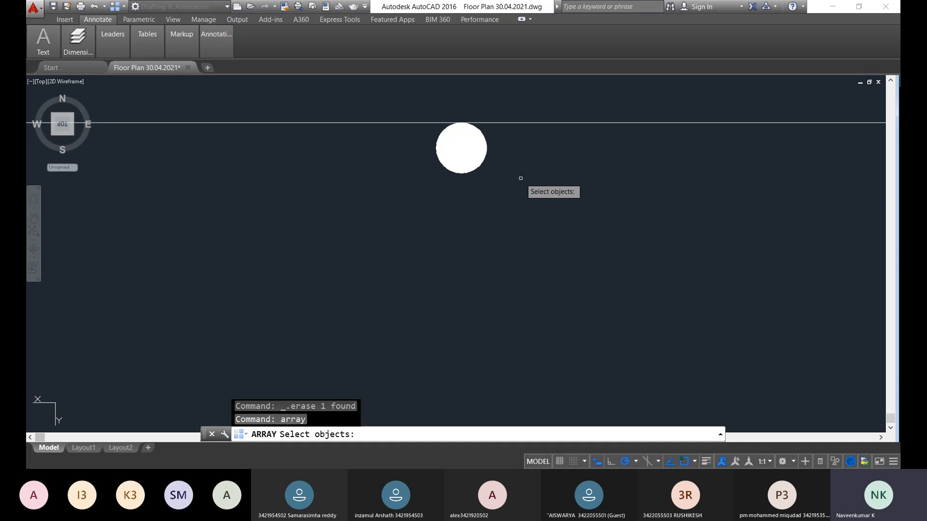
left_click(478, 157)
left_click(478, 157)
left_click(478, 157)
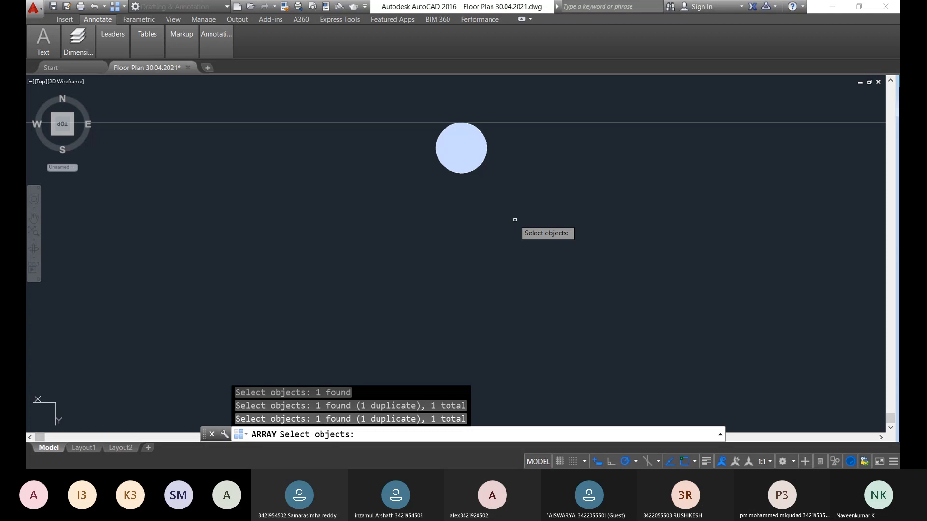
key("Return")
key("Down")
key("Down")
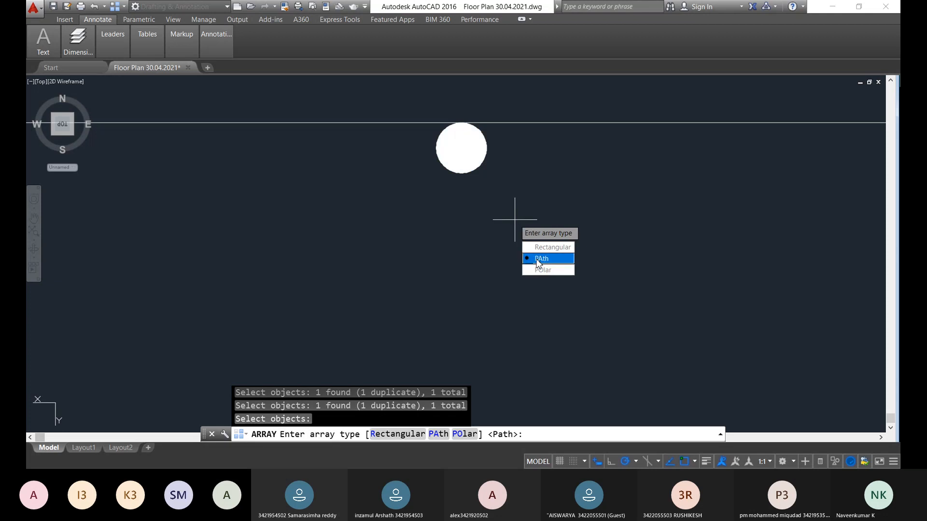
key("Return")
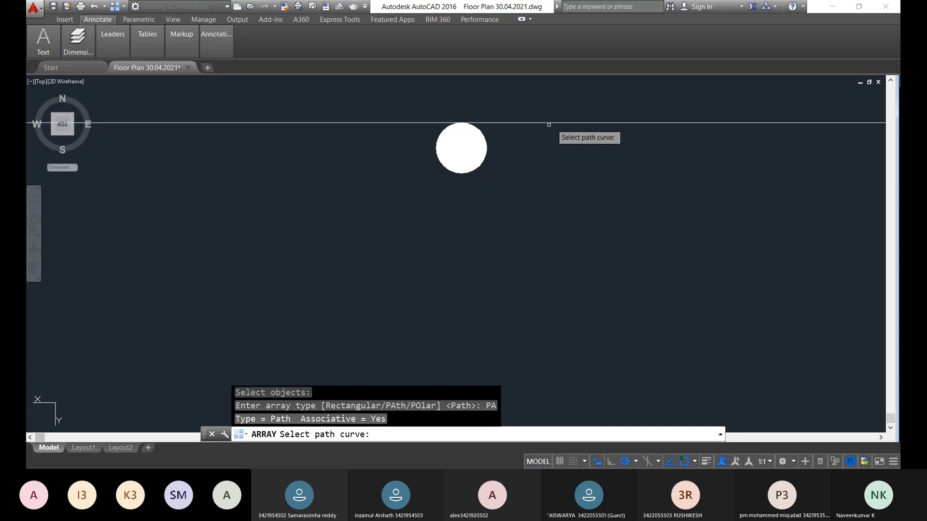
scroll(458, 194, "down", 3)
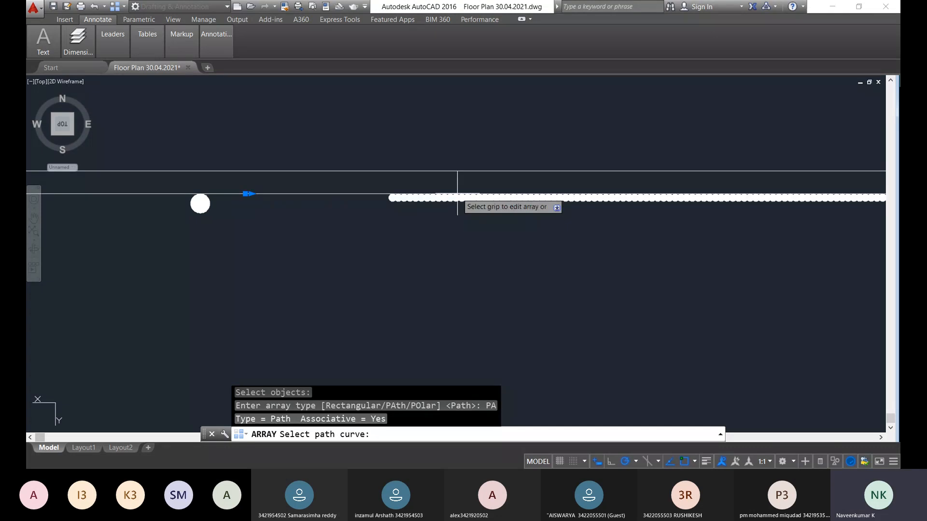
left_click(457, 194)
scroll(490, 205, "down", 2)
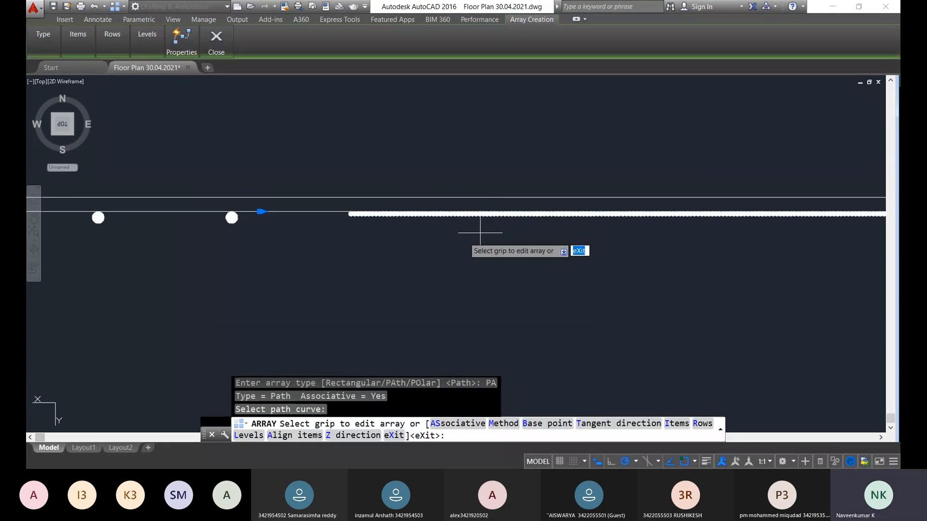
scroll(481, 232, "down", 2)
scroll(454, 244, "up", 5)
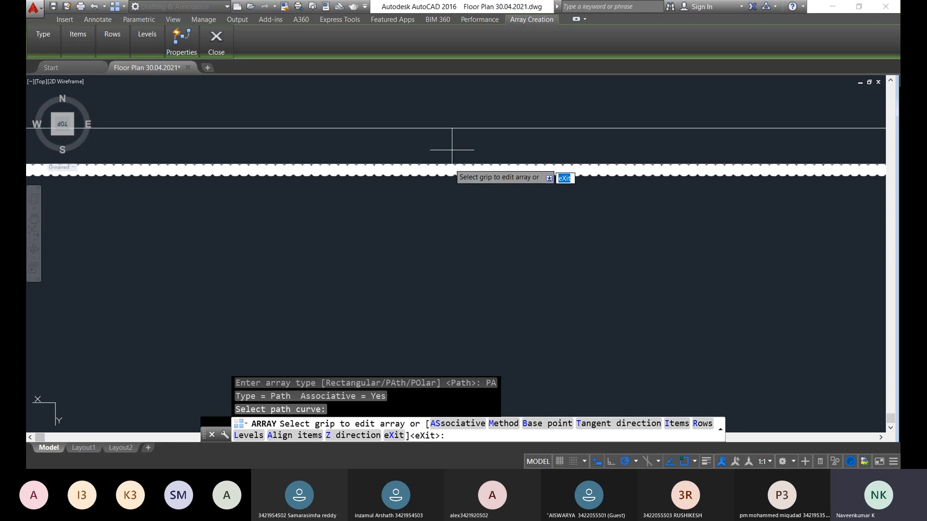
scroll(444, 154, "up", 2)
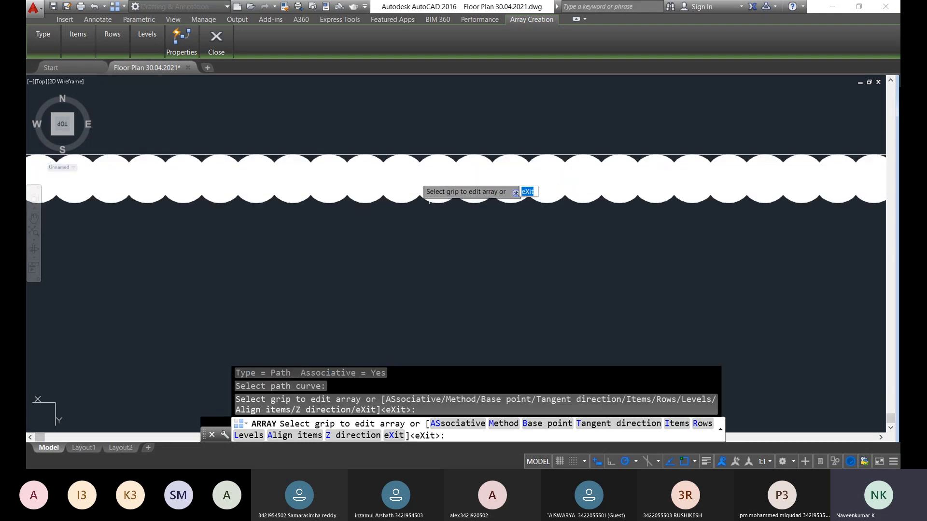
left_click(333, 189)
left_click(264, 186)
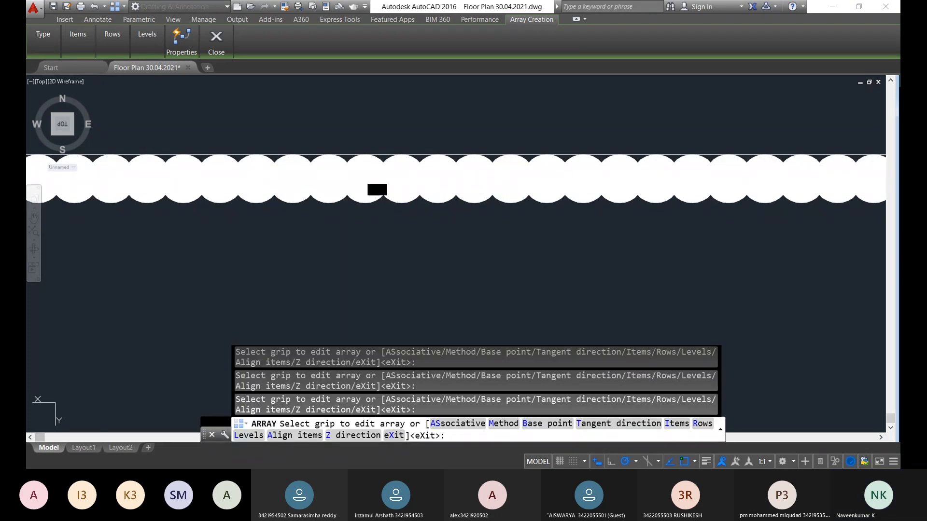
key("Escape")
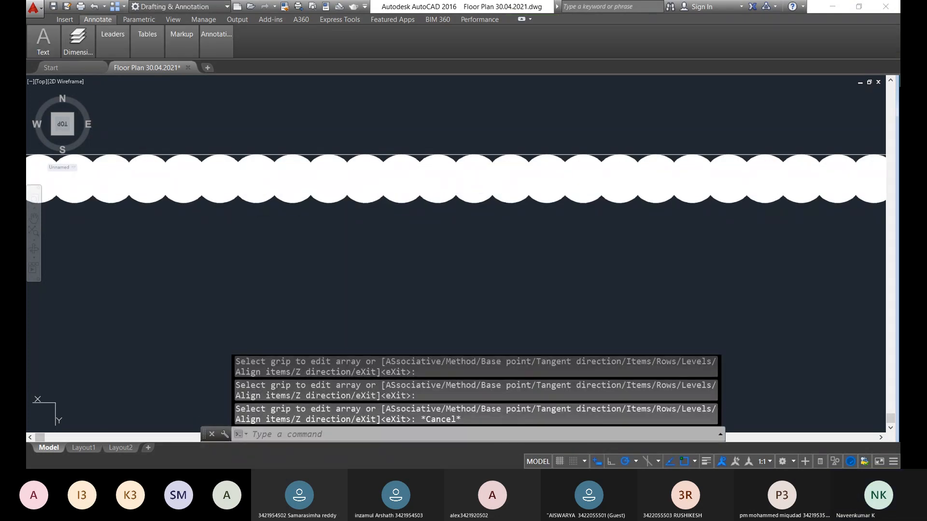
Set the item spacing of the small donut path array to 250
left_click(278, 214)
left_click(373, 179)
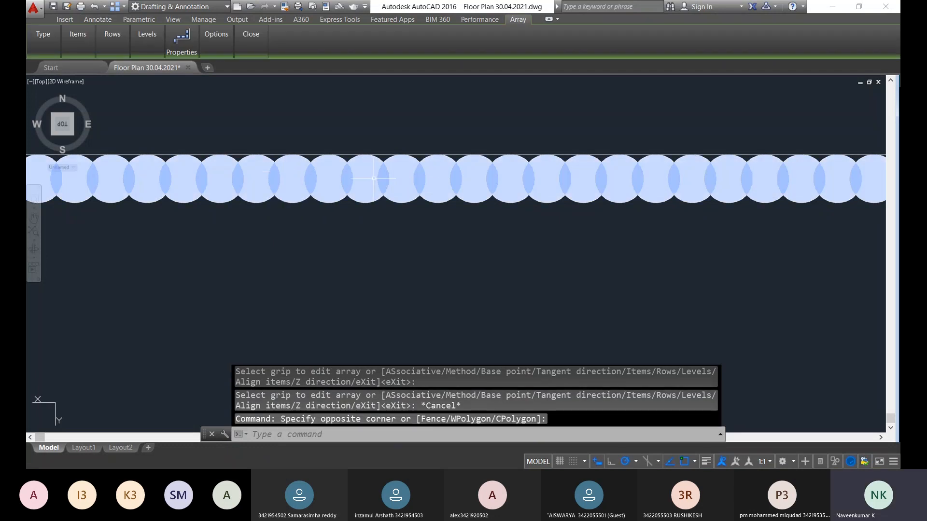
left_click(514, 337)
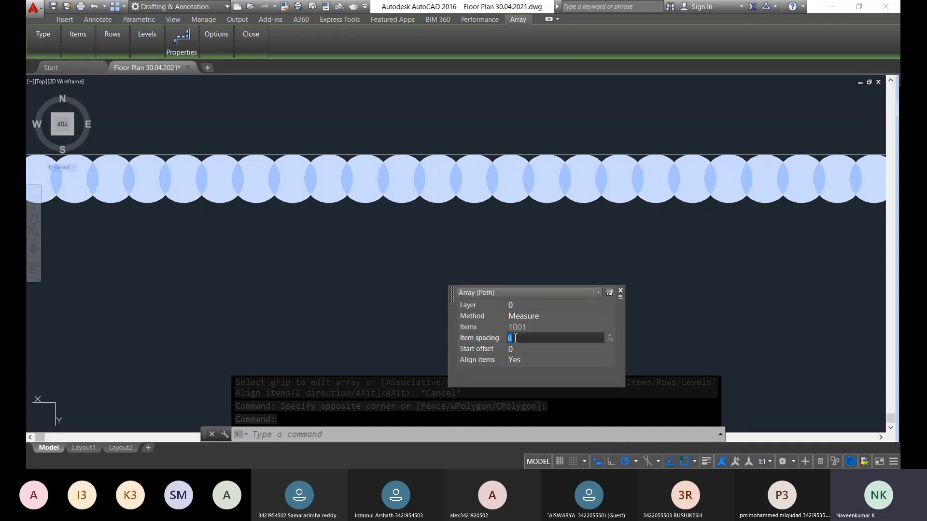
type("250")
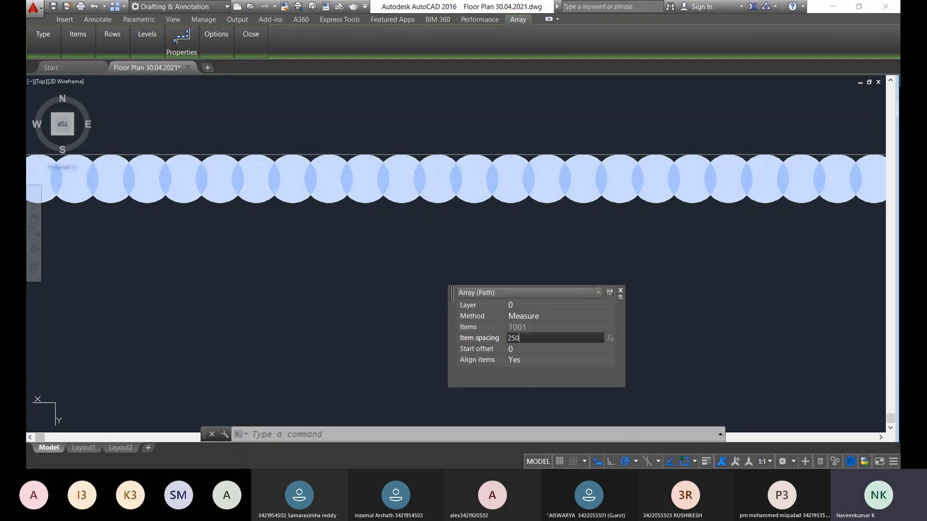
key("Tab")
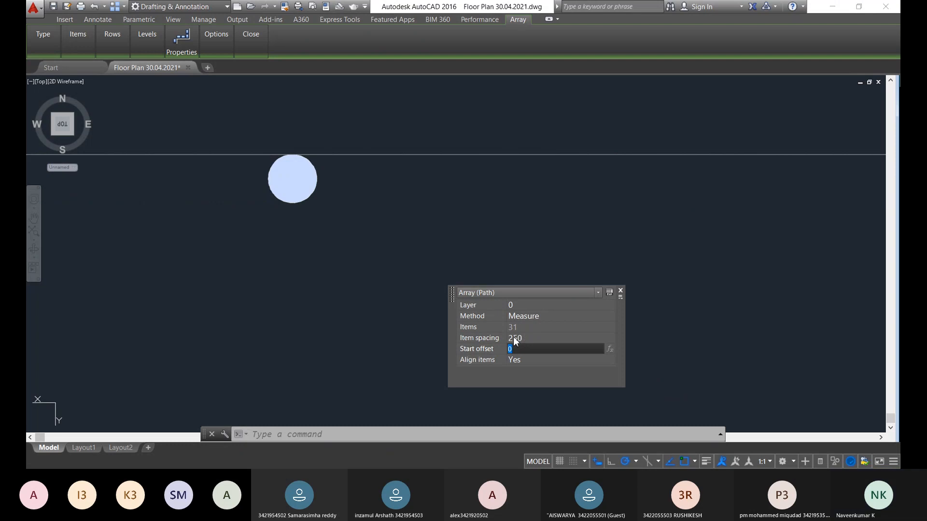
Try to select the single array donut lying beyond the end of the upper inner line
scroll(591, 222, "down", 5)
scroll(583, 233, "up", 6)
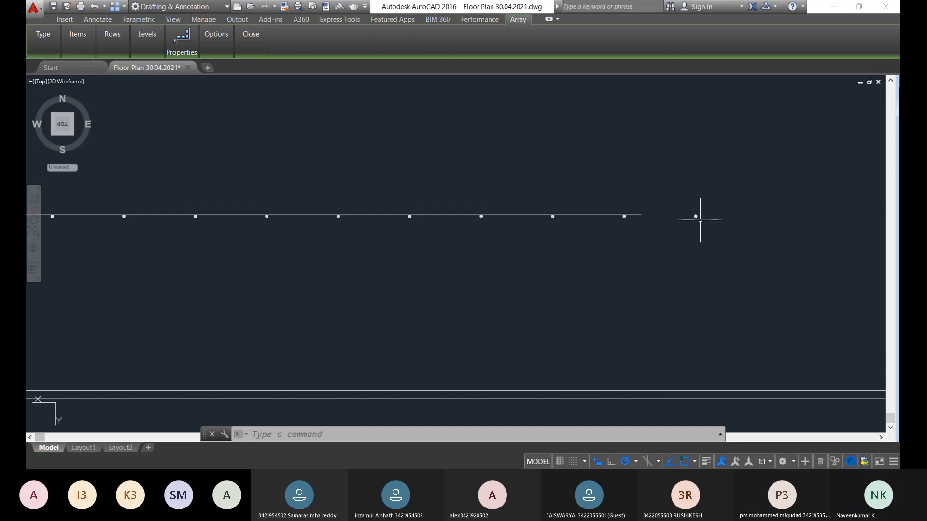
scroll(701, 217, "up", 4)
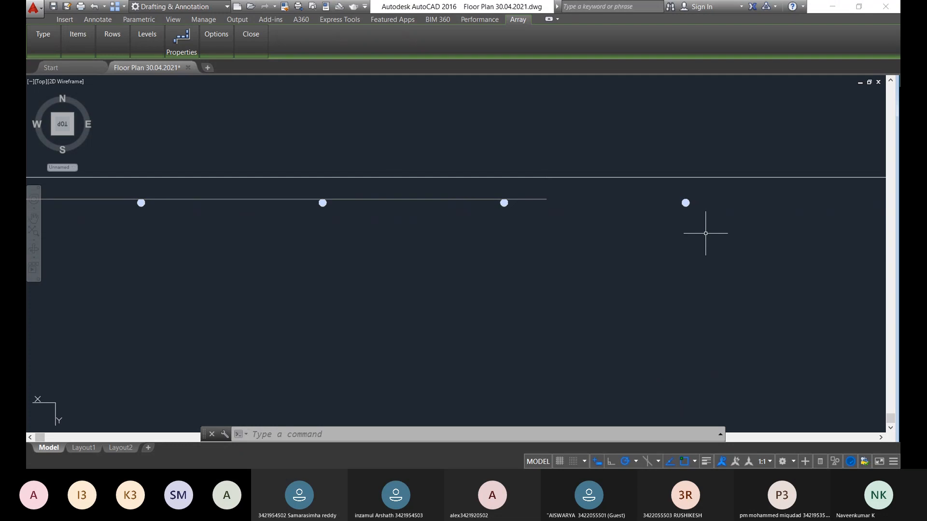
type("x")
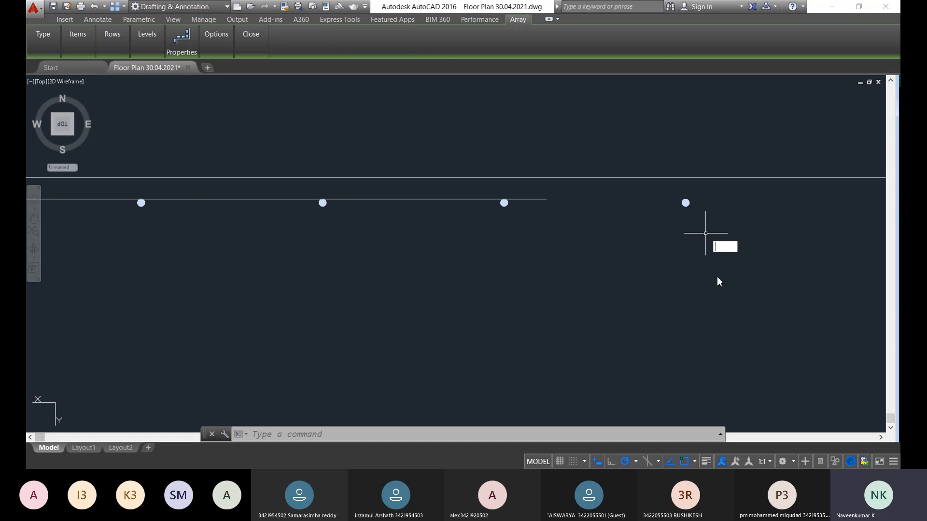
left_click(715, 278)
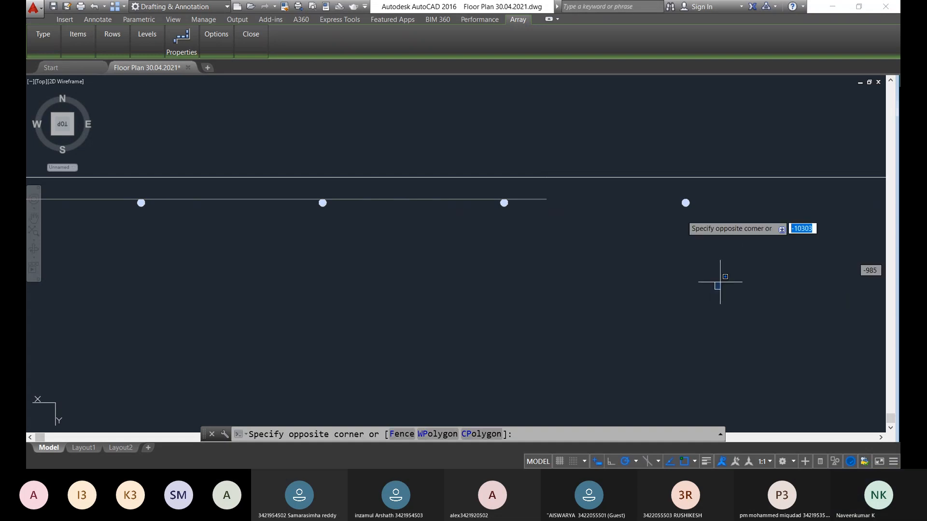
left_click(621, 270)
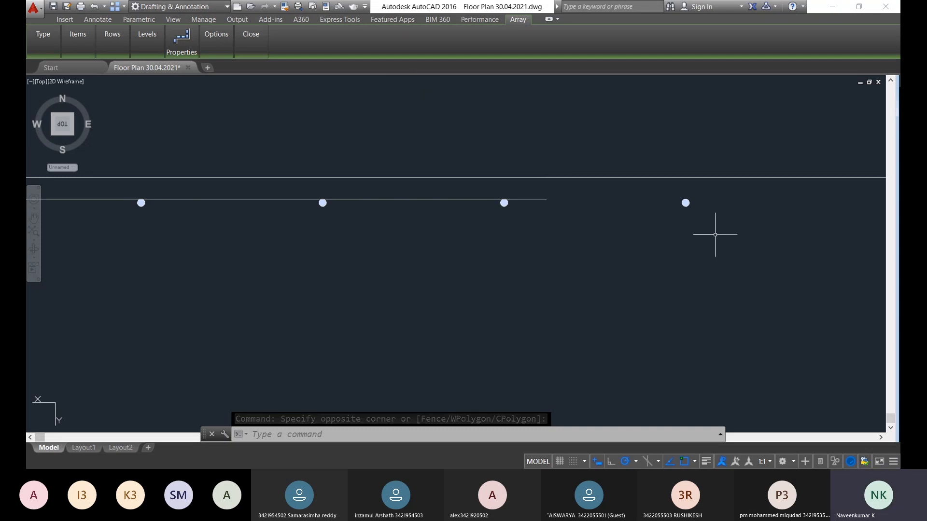
left_click(693, 208)
left_click(697, 211)
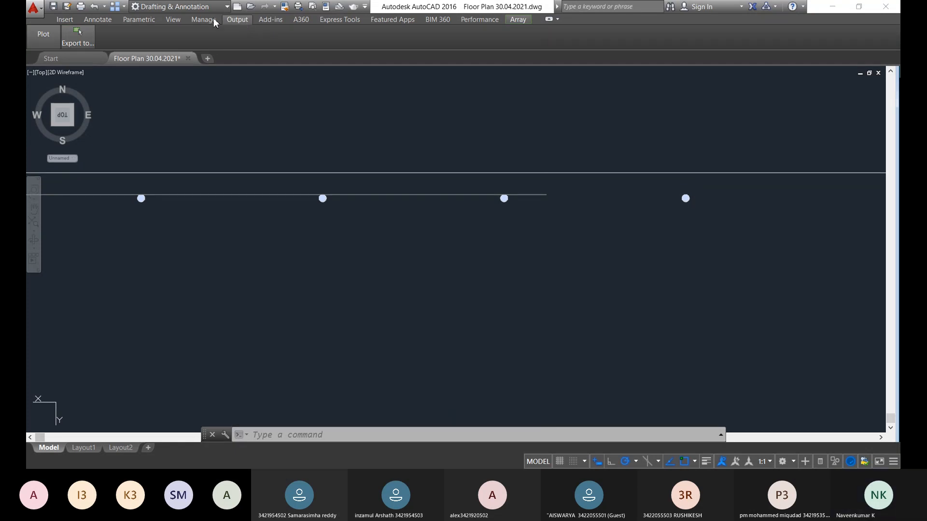
left_click(213, 18)
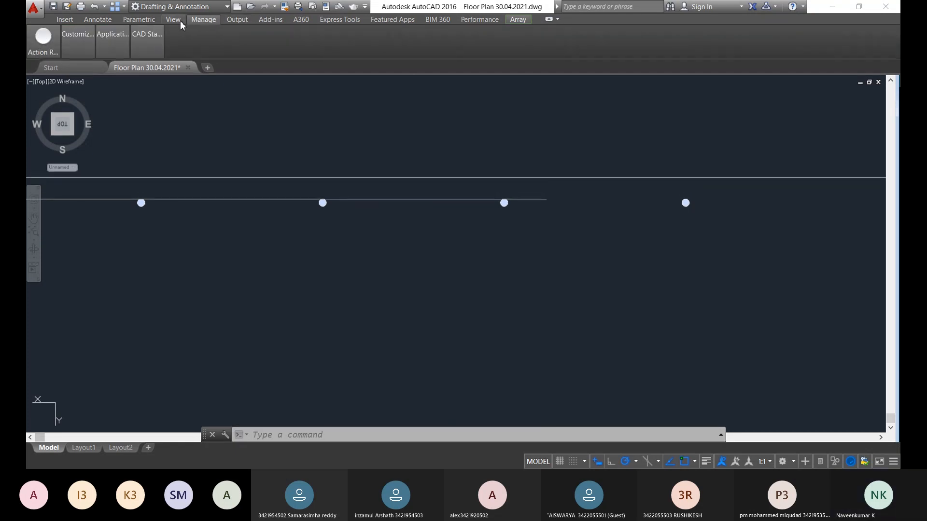
left_click(181, 21)
left_click(139, 20)
left_click(97, 20)
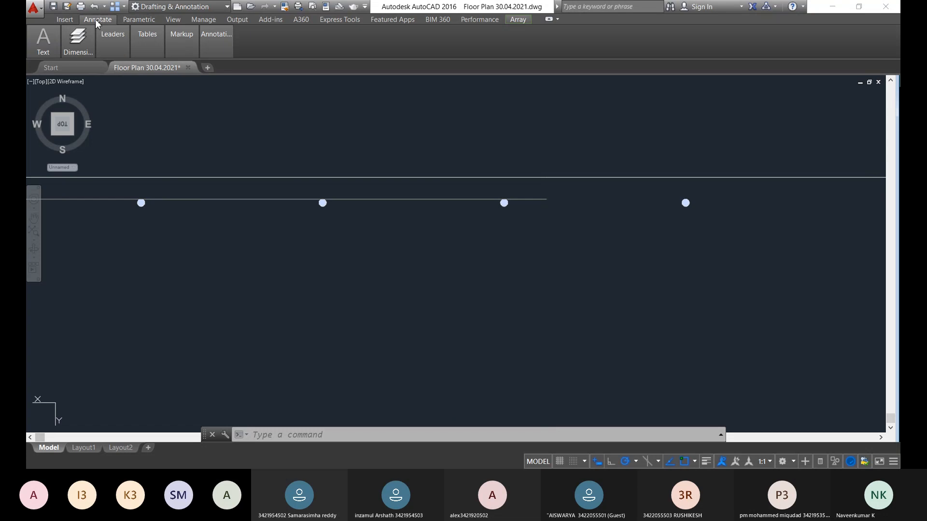
left_click(64, 20)
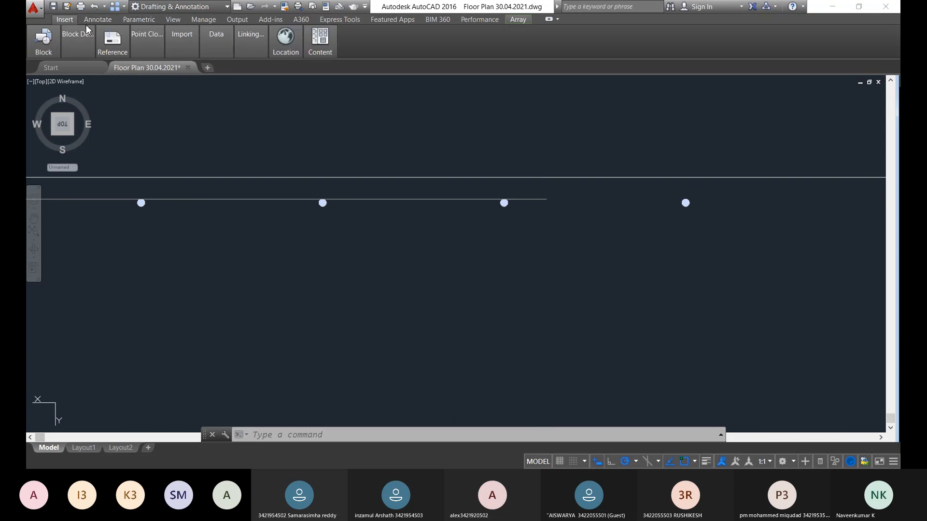
left_click(194, 22)
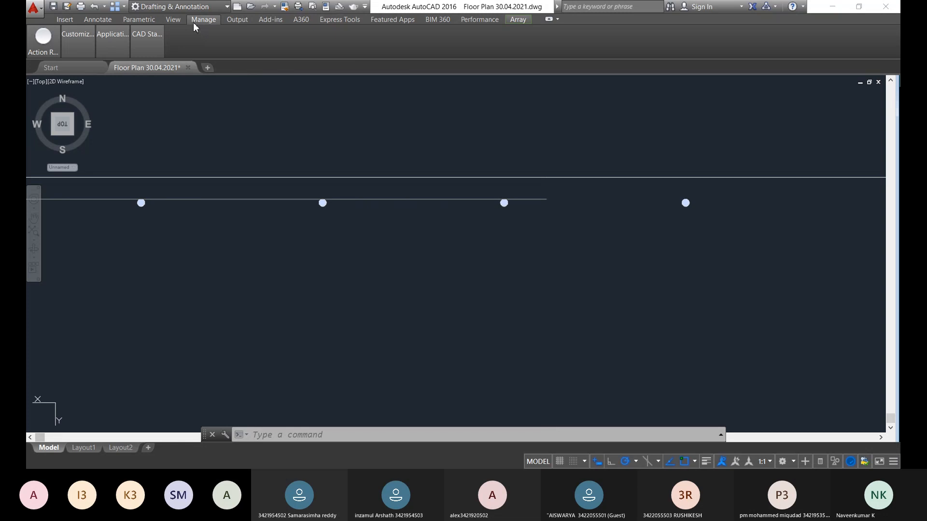
Try again to pick only the array's last donut past the line's end, and clear the selection
scroll(676, 203, "up", 2)
left_click(692, 201)
left_click(692, 204)
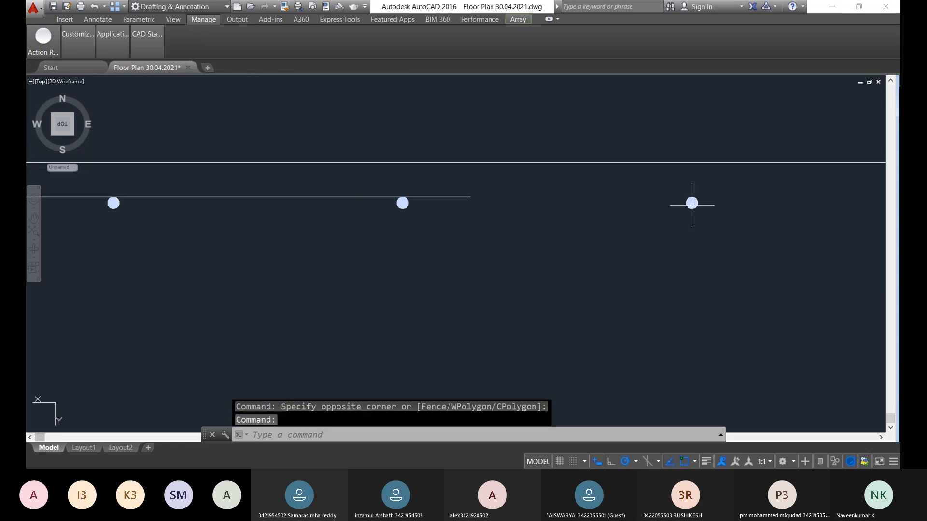
key("Escape")
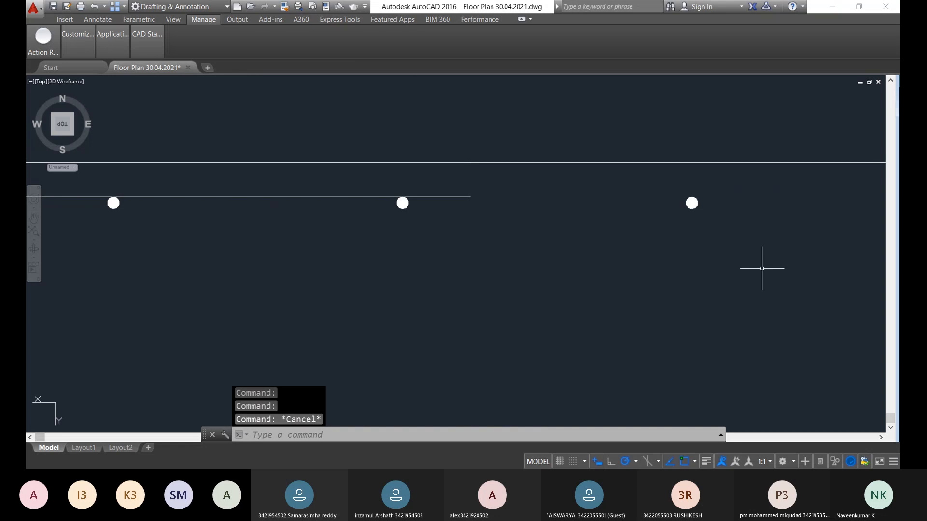
left_click(683, 196)
left_click(693, 203)
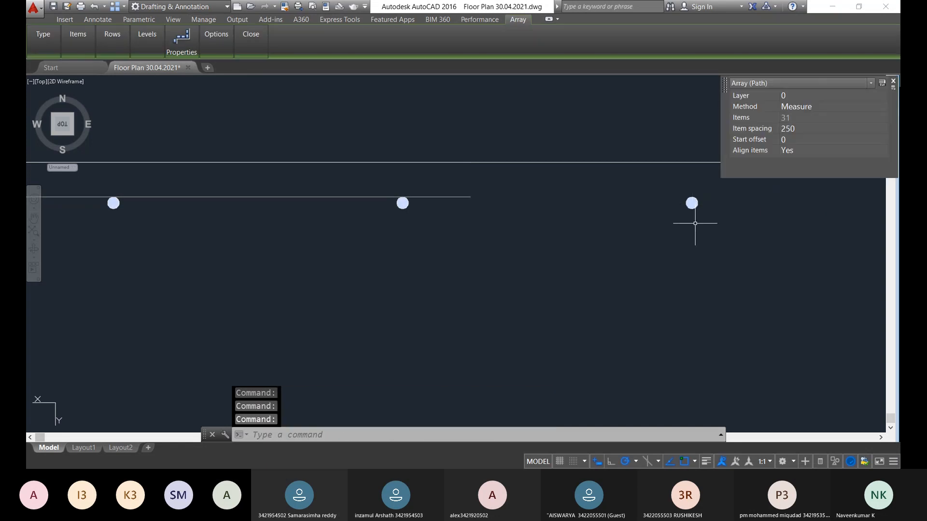
key("Escape")
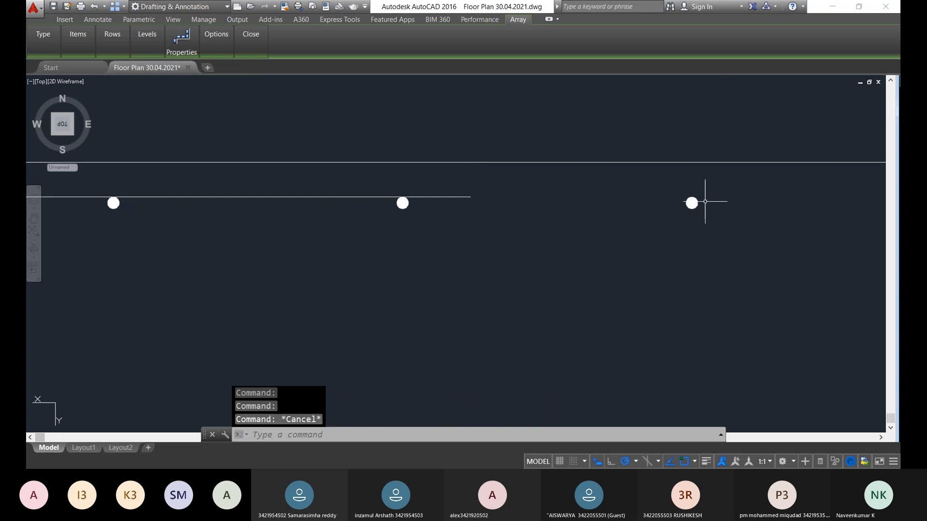
Try to erase only the array's last donut beyond the upper inner line's end, and undo the erase
scroll(664, 204, "up", 2)
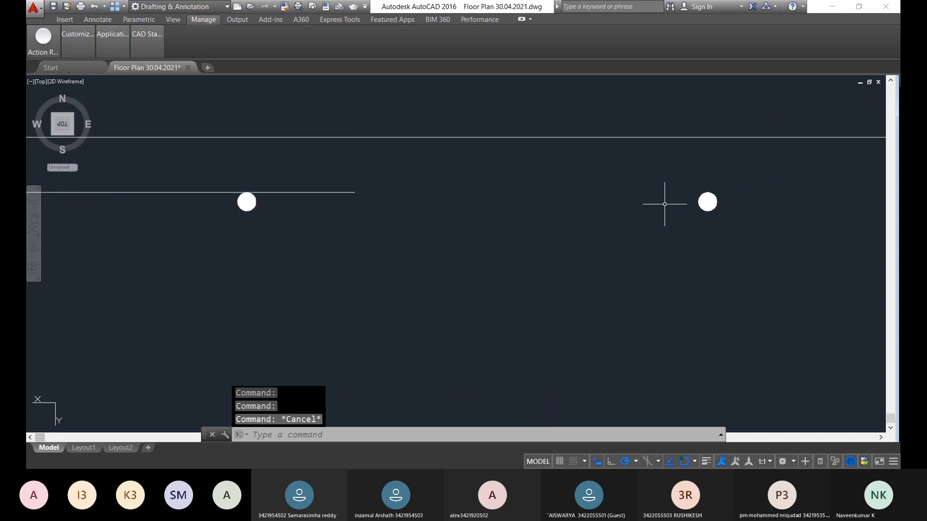
left_click(716, 204)
key("Delete")
key("ctrl+z")
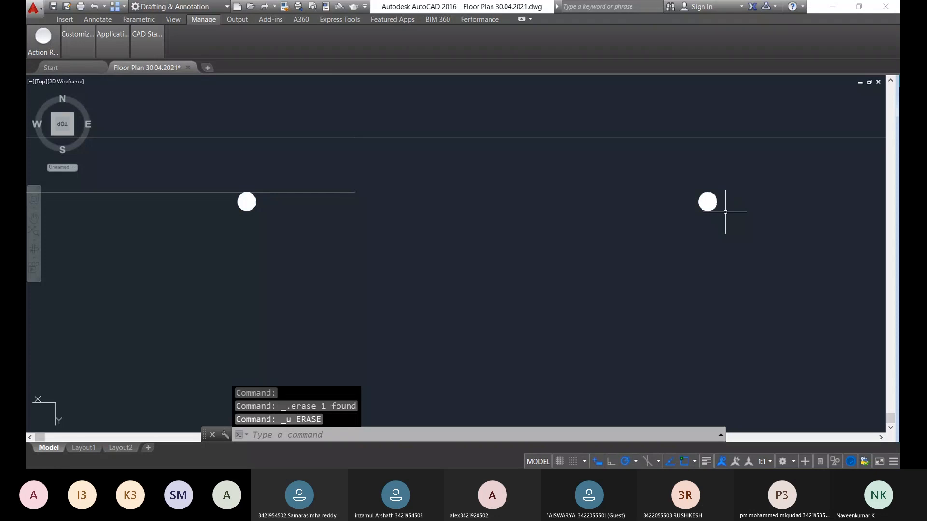
Try running a "seprate" command to detach the last donut from the array, and clear the selection
type("seprate")
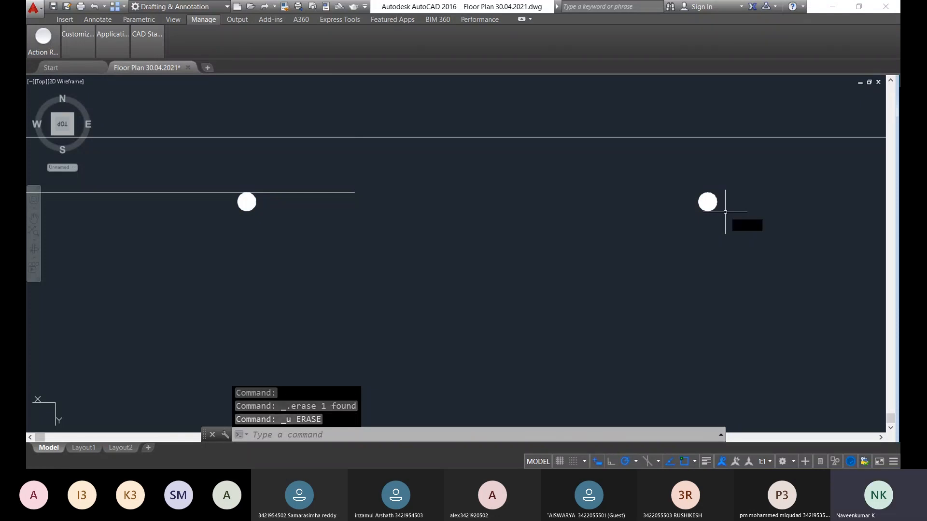
key("Return")
key("Escape")
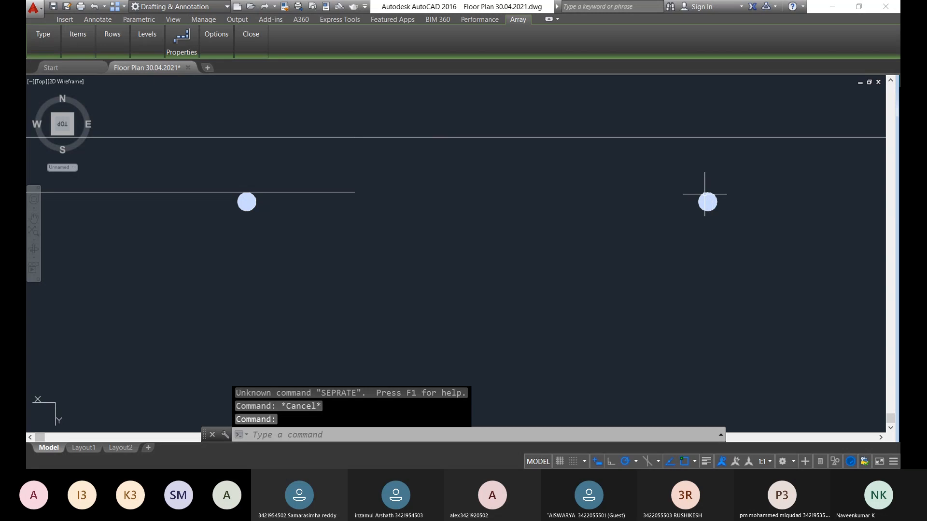
key("Escape")
scroll(561, 209, "down", 5)
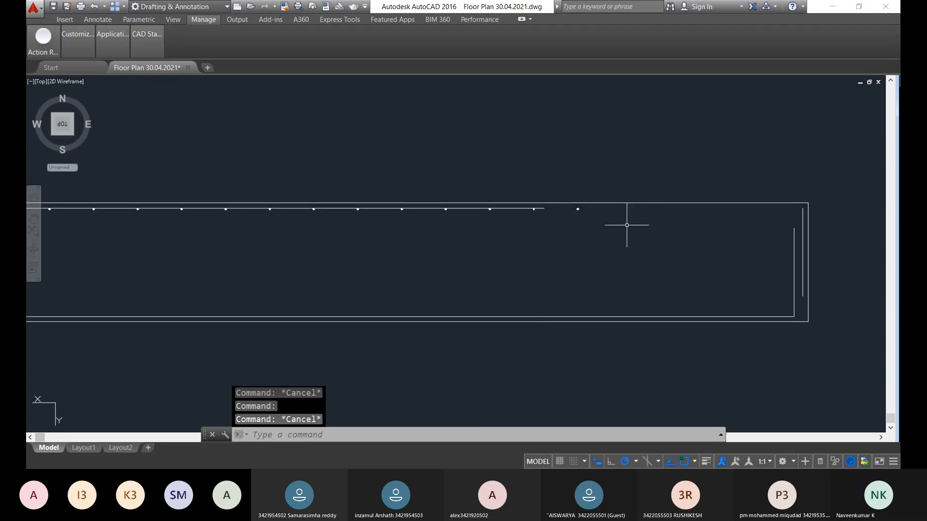
Try again to erase the donut past the line's end, and undo back until the erased array is restored
scroll(626, 225, "up", 8)
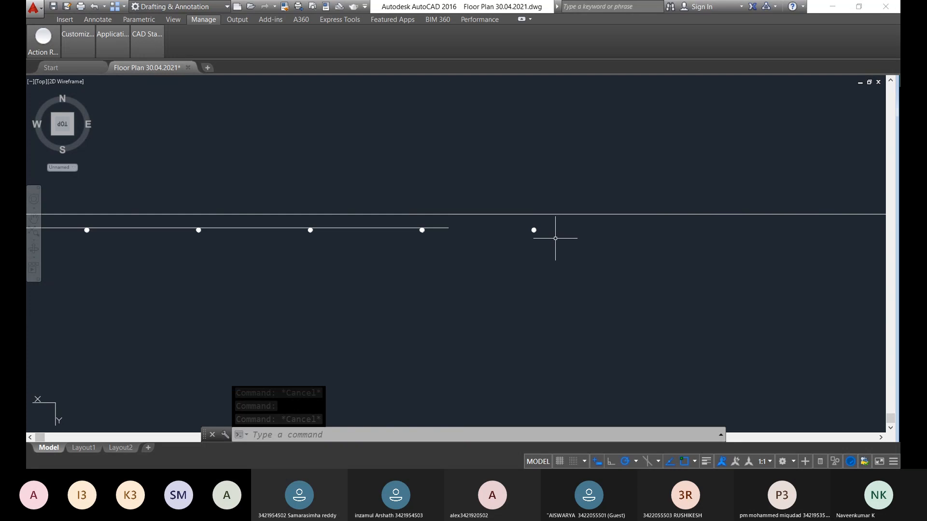
left_click(525, 234)
left_click(501, 215)
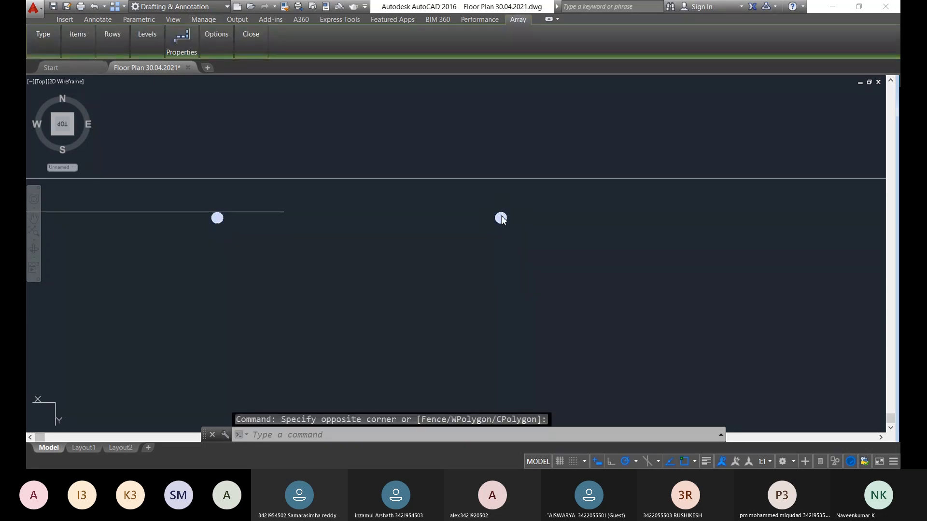
right_click(501, 215)
left_click(532, 291)
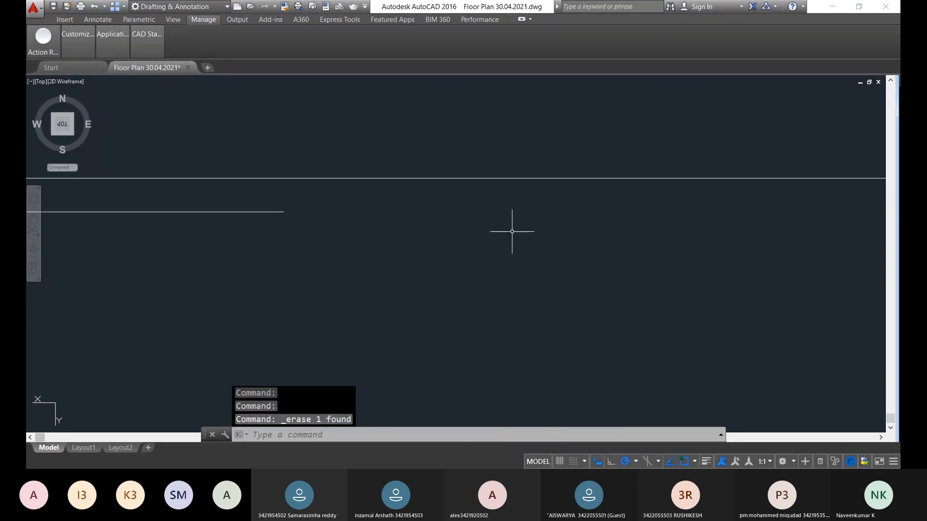
key("ctrl+z")
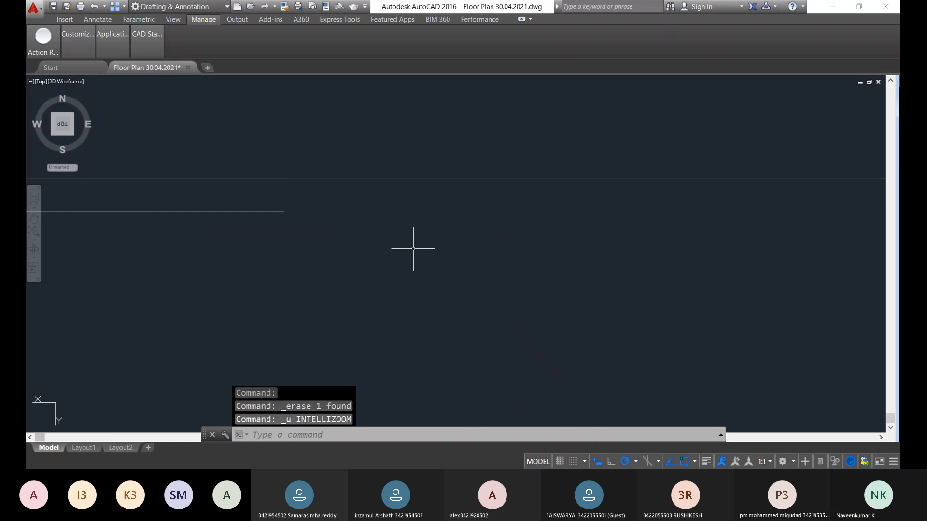
key("ctrl+z")
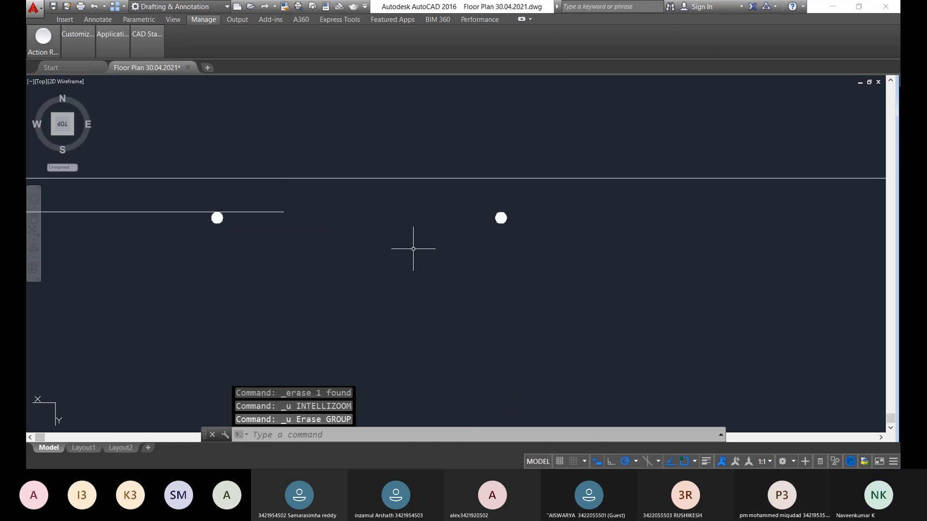
Try to move the small-donut array's last donut beyond the line's end, and clear the selection
scroll(413, 248, "down", 5)
middle_click_drag(428, 264, 443, 233)
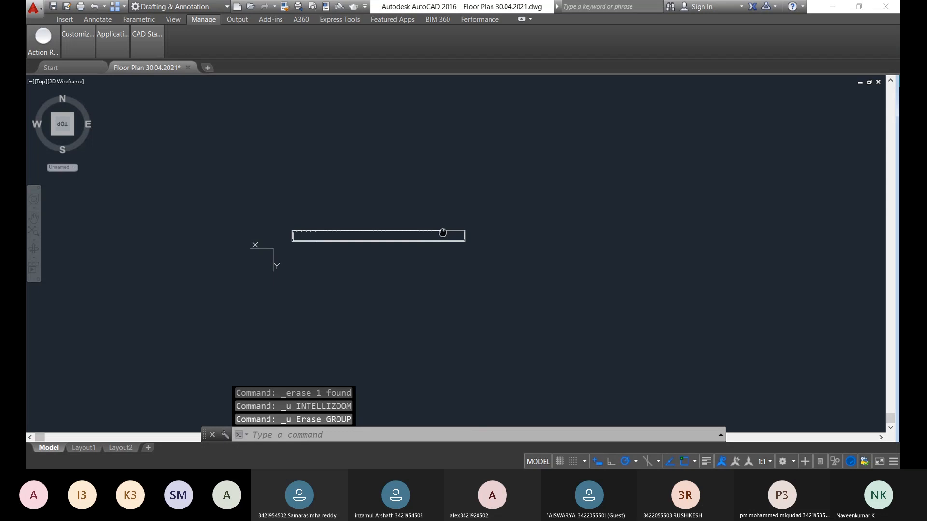
scroll(442, 234, "up", 5)
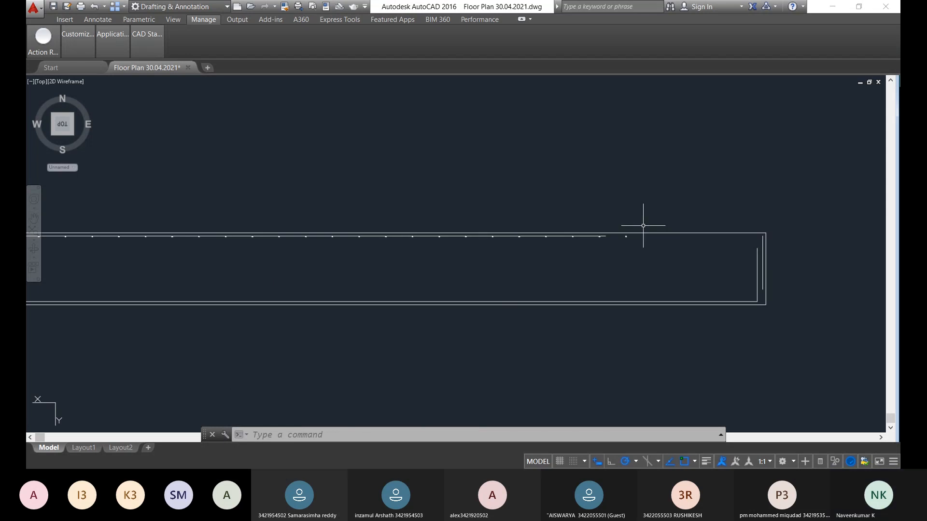
scroll(630, 237, "up", 3)
scroll(612, 234, "up", 2)
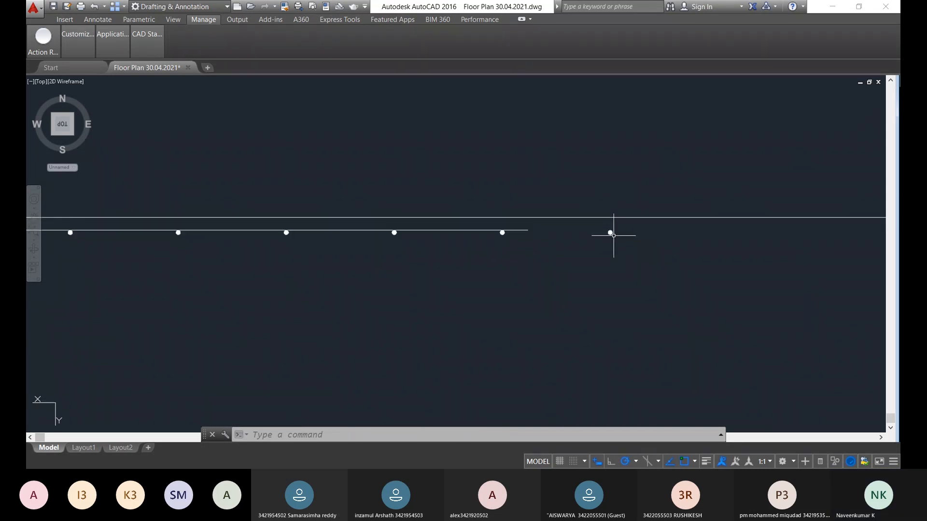
left_click(611, 233)
left_click(610, 233)
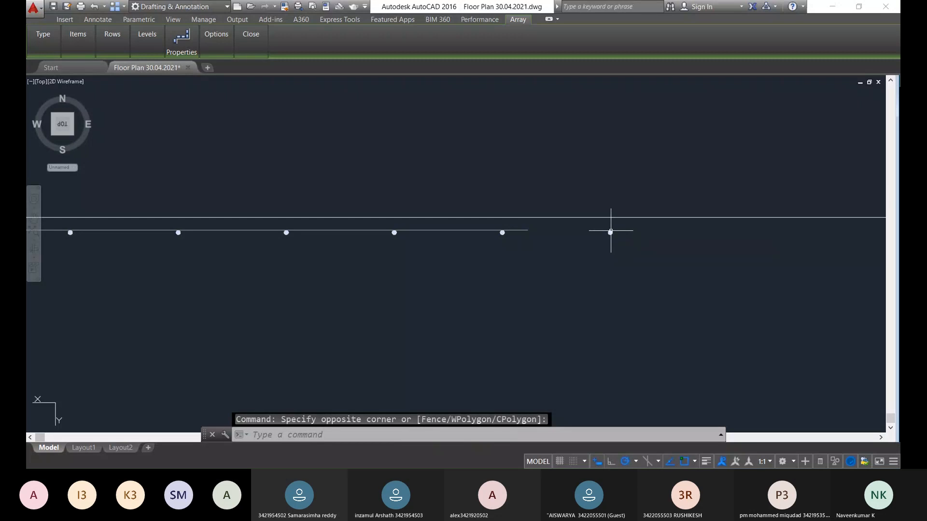
right_click(610, 234)
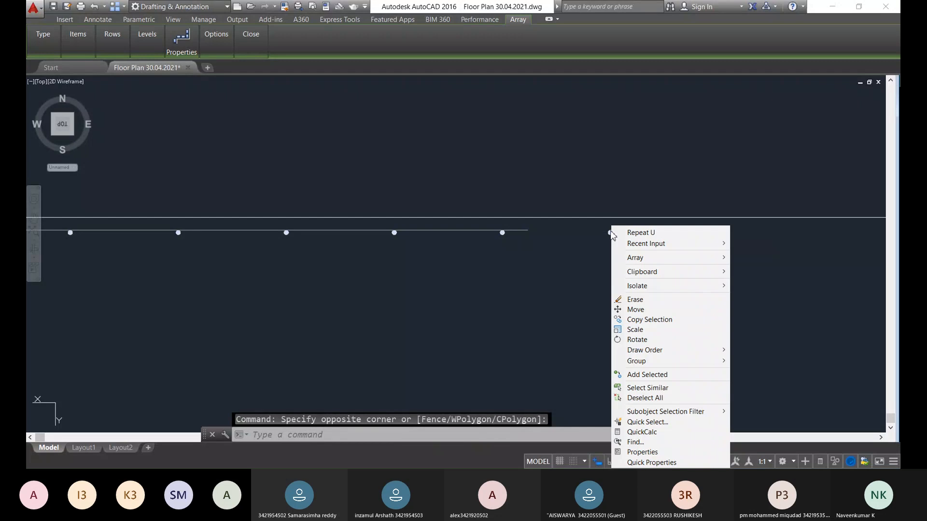
left_click(635, 309)
left_click(610, 233)
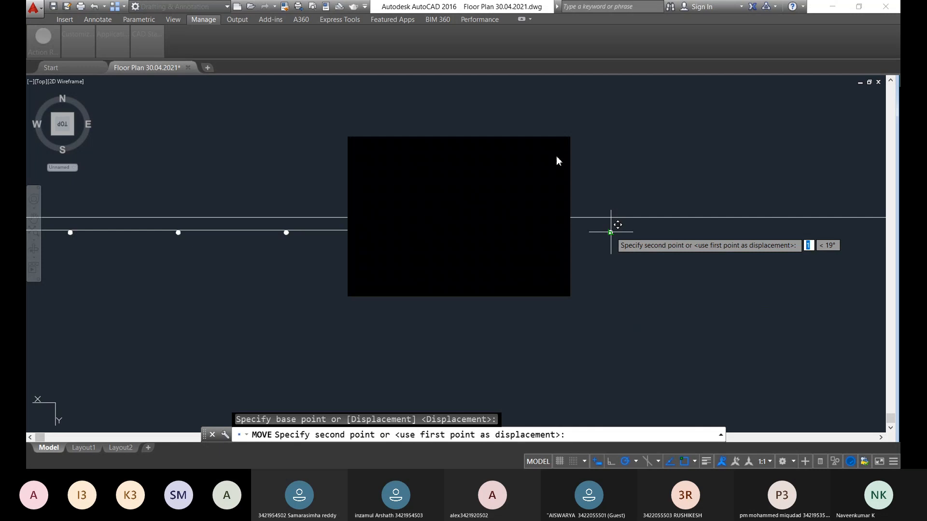
left_click(610, 233)
left_click_drag(610, 232, 606, 223)
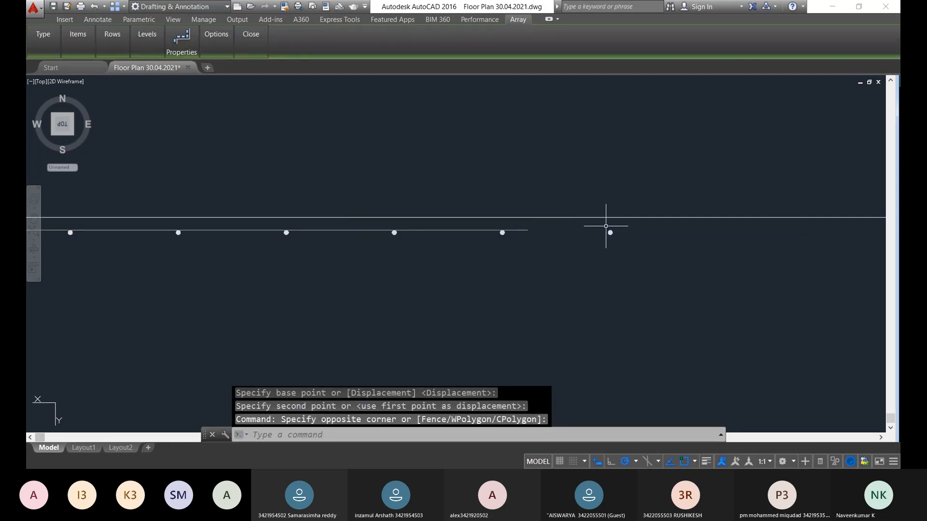
key("Escape")
key("Escape")
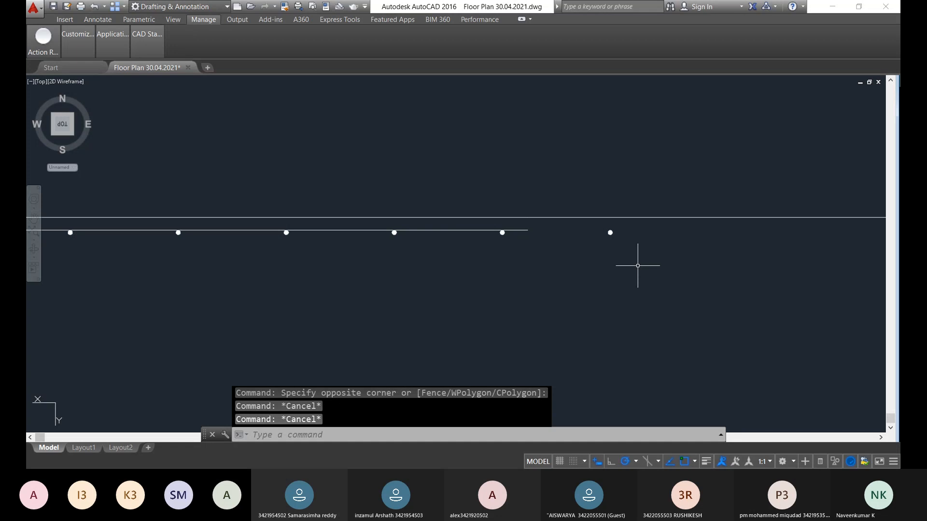
Try to break the last small donut away from its array with the Break command, and cancel the command
type("break")
key("Return")
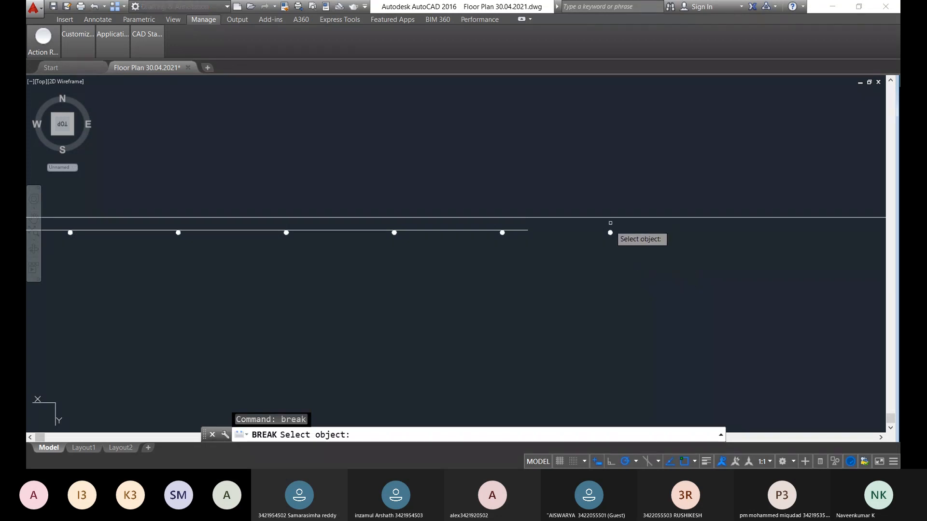
left_click(610, 233)
left_click(610, 234)
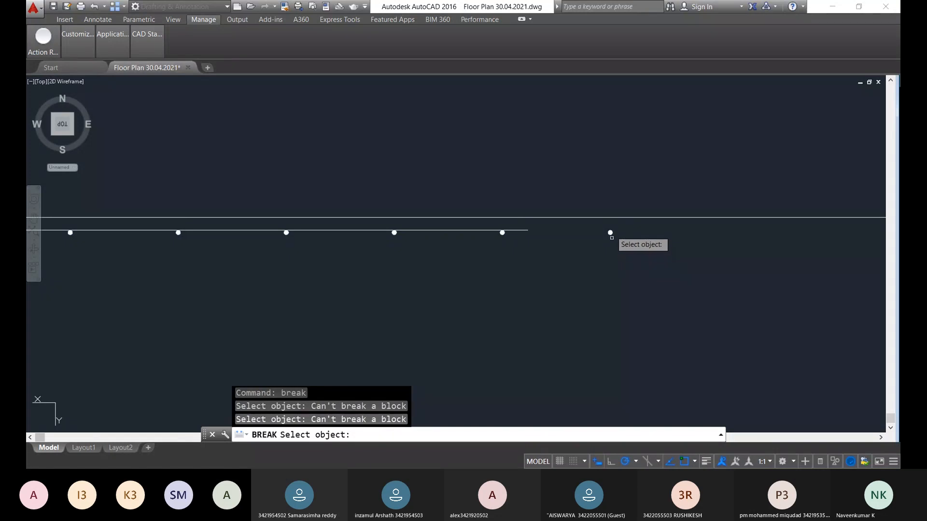
left_click(600, 229)
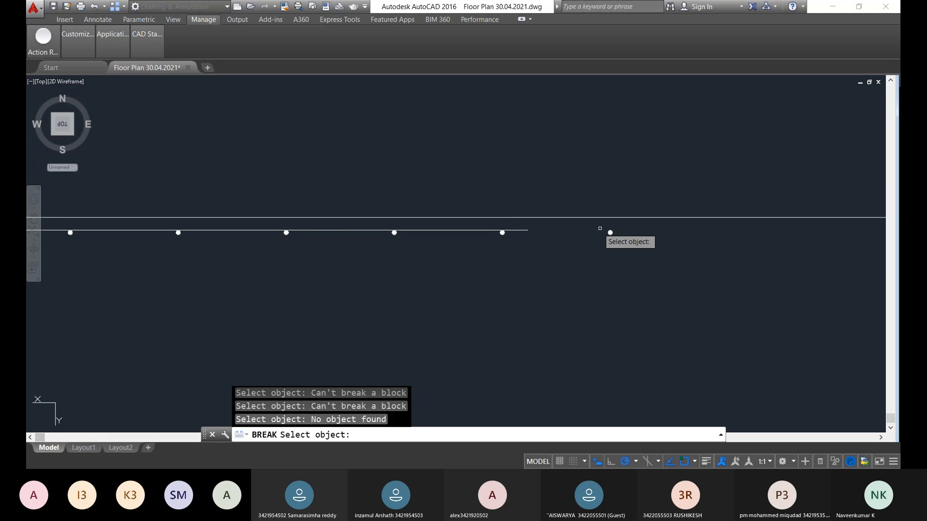
left_click(600, 228)
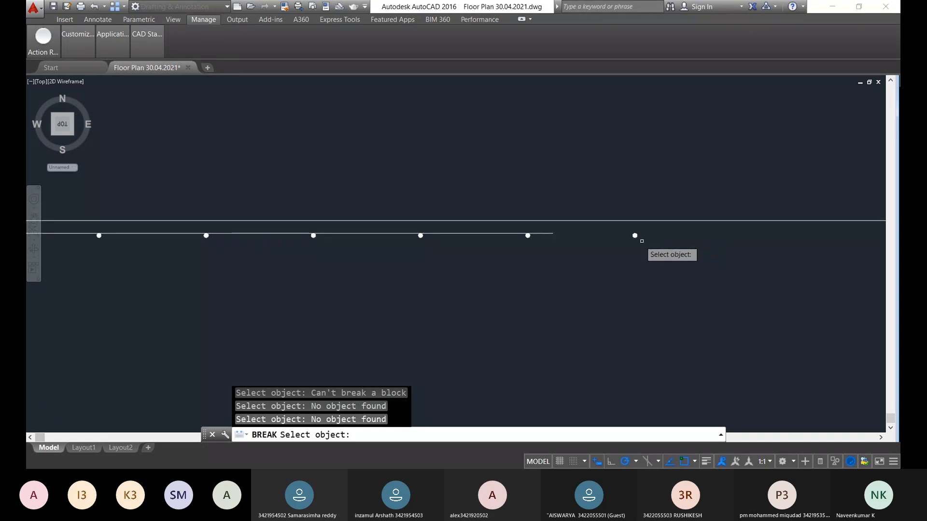
scroll(610, 274, "down", 10)
middle_click_drag(610, 274, 357, 228)
key("Escape")
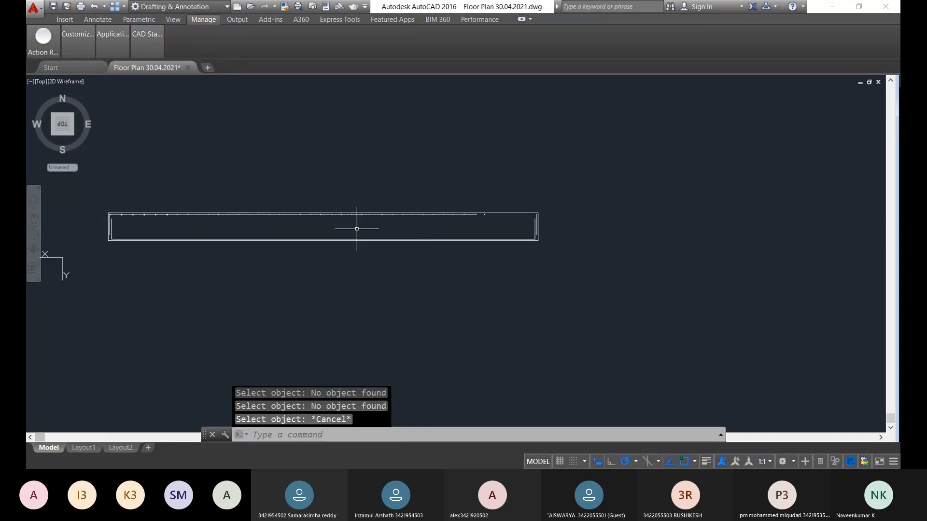
scroll(455, 206, "up", 3)
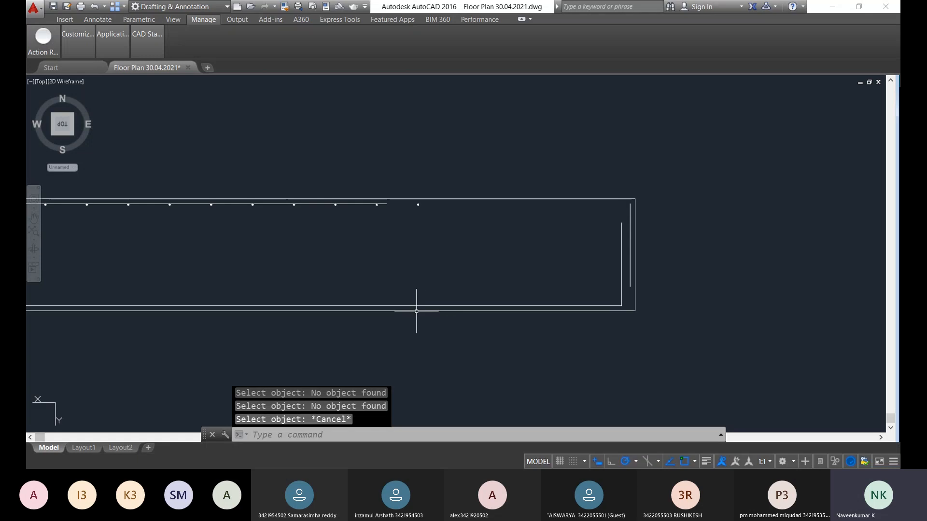
scroll(418, 306, "down", 3)
middle_click_drag(453, 272, 527, 259)
scroll(563, 241, "up", 5)
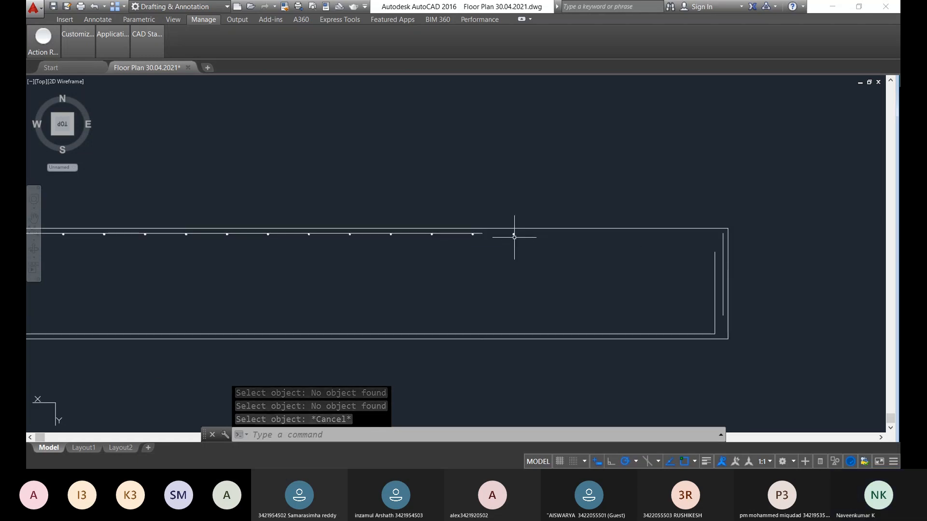
scroll(514, 237, "up", 2)
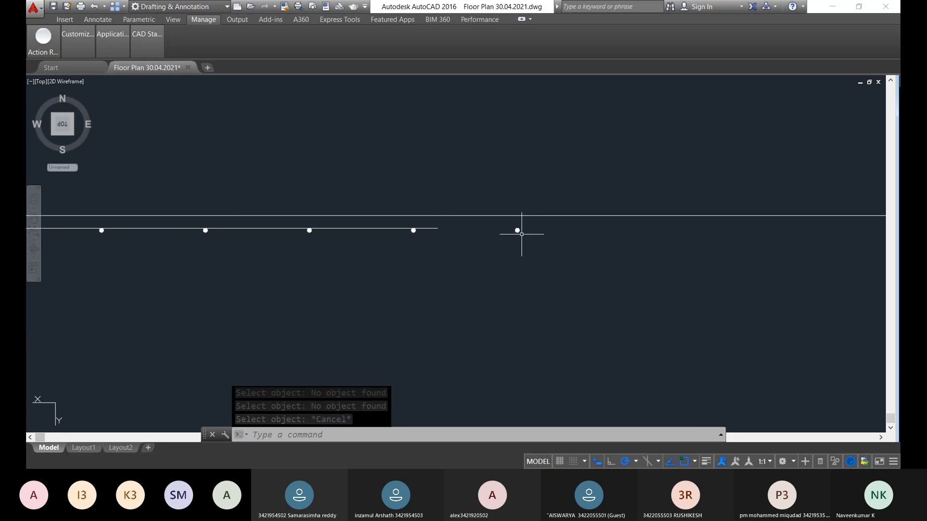
Copy the large-donut array and its line from the line's inner endpoint to the upper inner corner at the section's opposite end
scroll(507, 248, "down", 4)
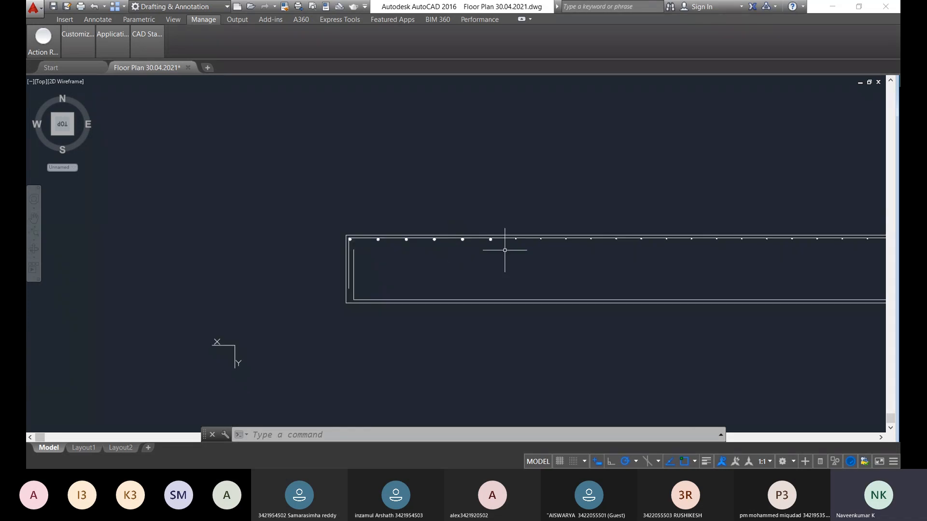
middle_click_drag(534, 258, 462, 258)
scroll(399, 250, "up", 4)
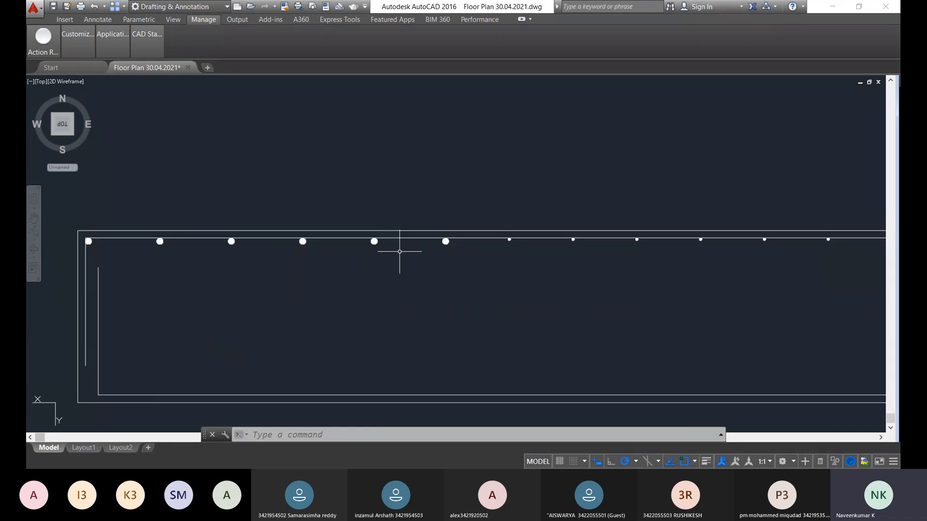
left_click(446, 243)
left_click(411, 232)
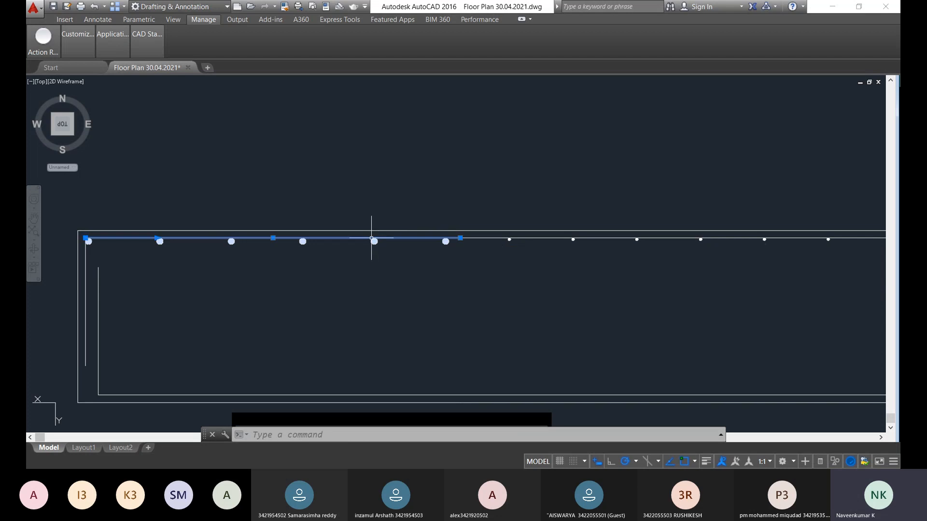
type("co")
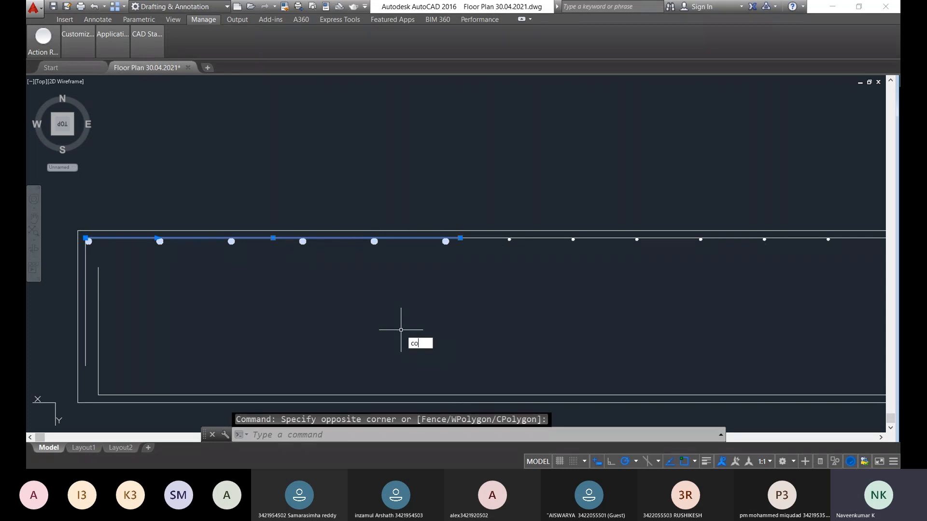
key("Return")
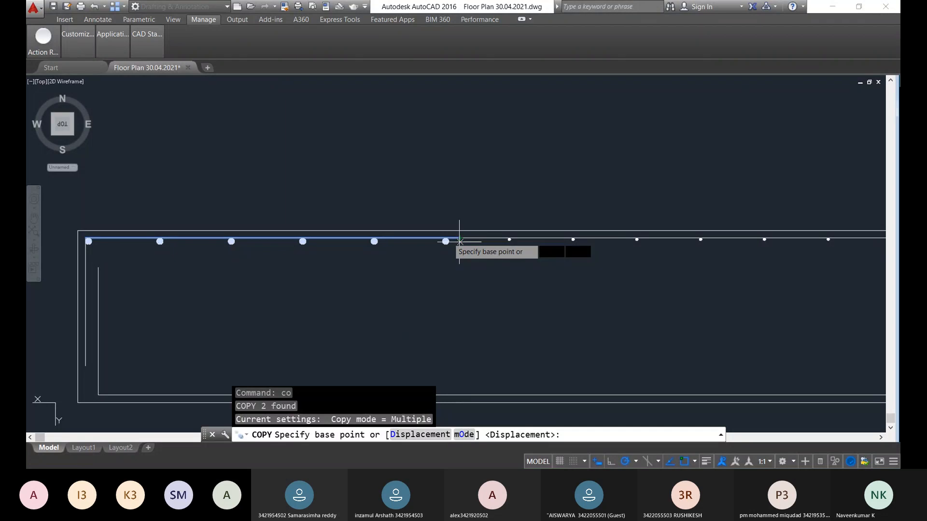
left_click(459, 240)
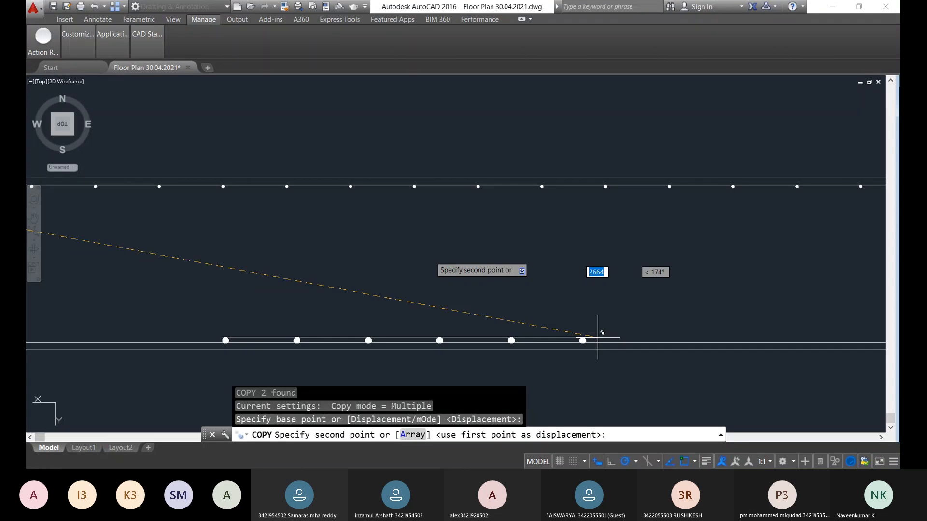
middle_click_drag(598, 338, 284, 293)
scroll(284, 293, "down", 6)
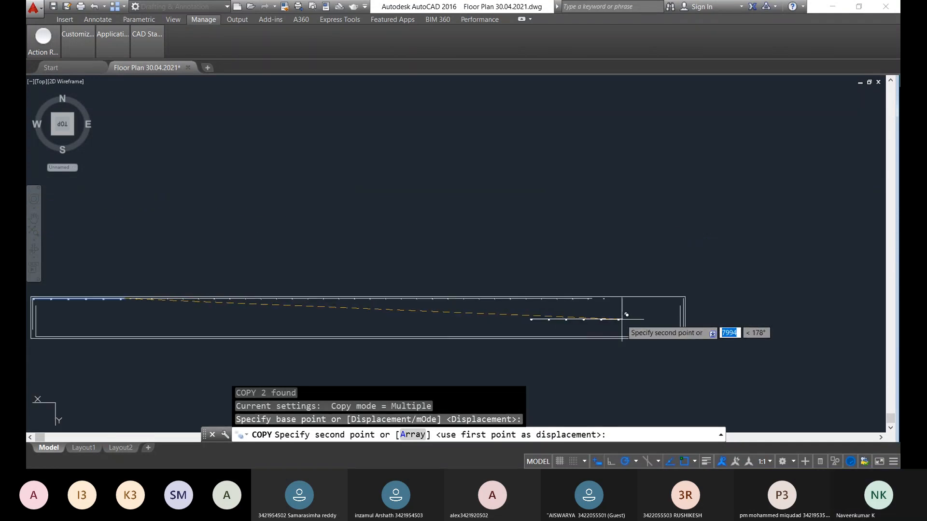
scroll(676, 309, "up", 5)
scroll(777, 266, "up", 5)
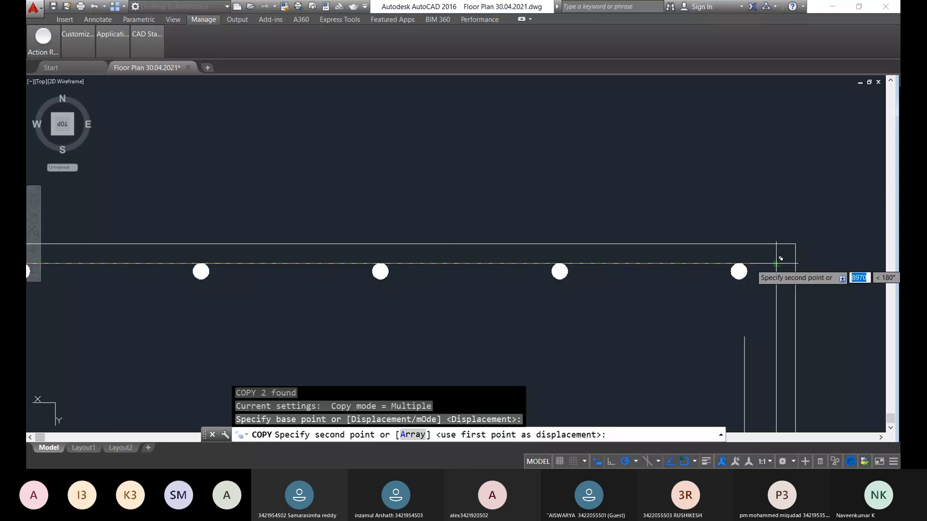
left_click(776, 264)
scroll(776, 264, "down", 5)
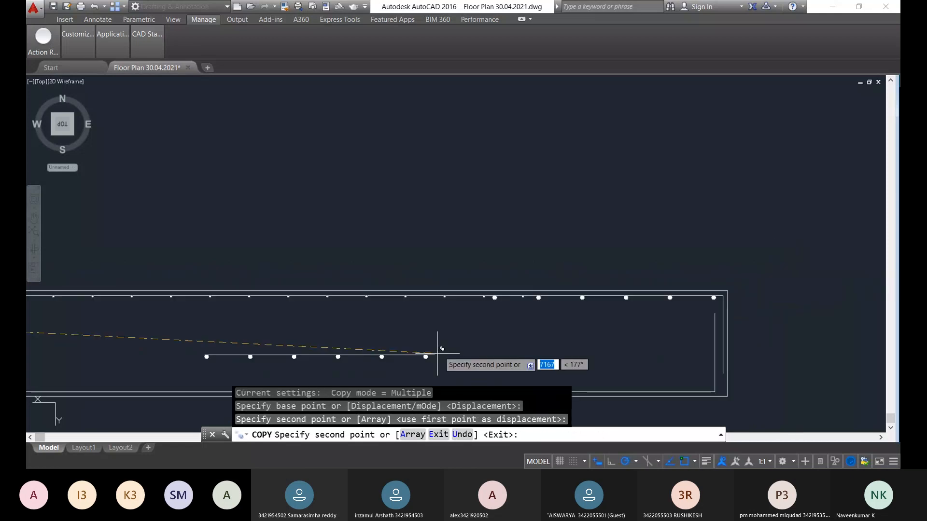
Finish copying and examine the large- and small-donut arrays and their lines at both ends of the section's upper inner line
key("Escape")
scroll(145, 213, "up", 3)
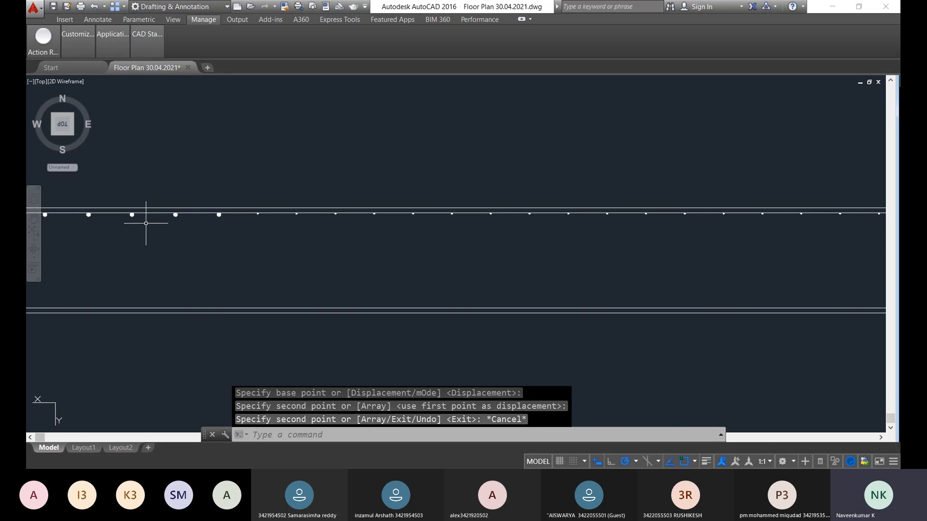
scroll(144, 213, "down", 3)
middle_click_drag(145, 213, 346, 146)
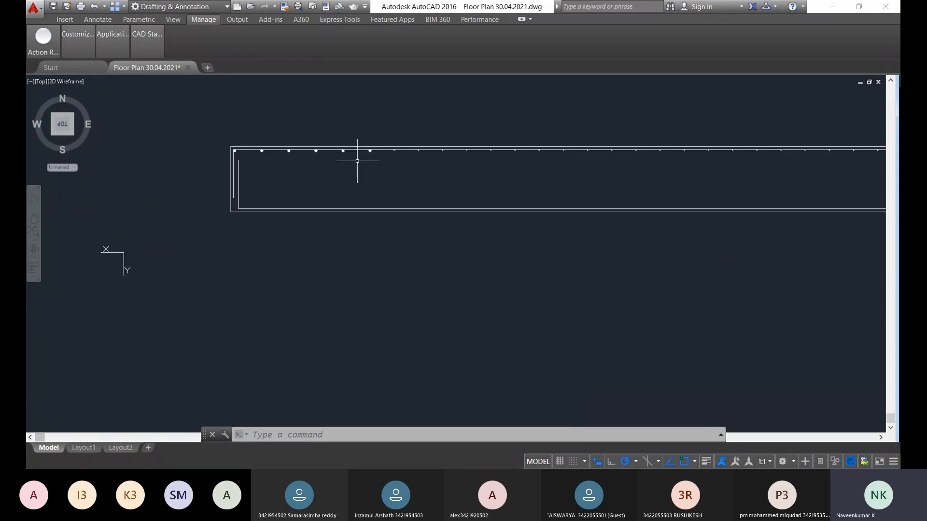
scroll(354, 155, "up", 5)
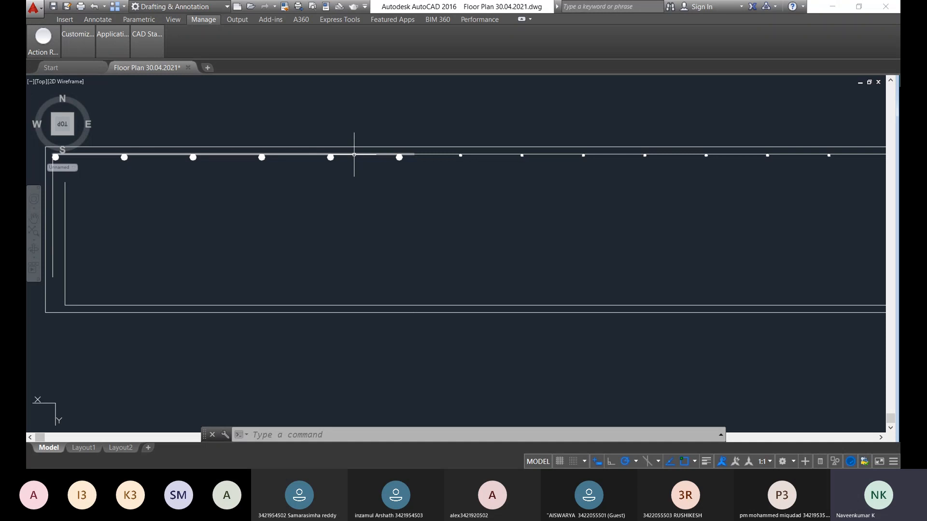
left_click(354, 155)
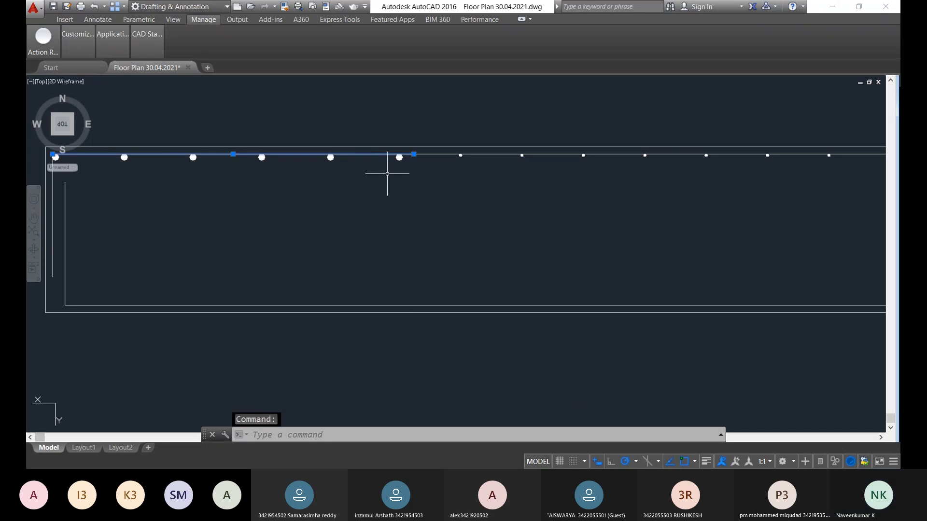
scroll(449, 224, "down", 2)
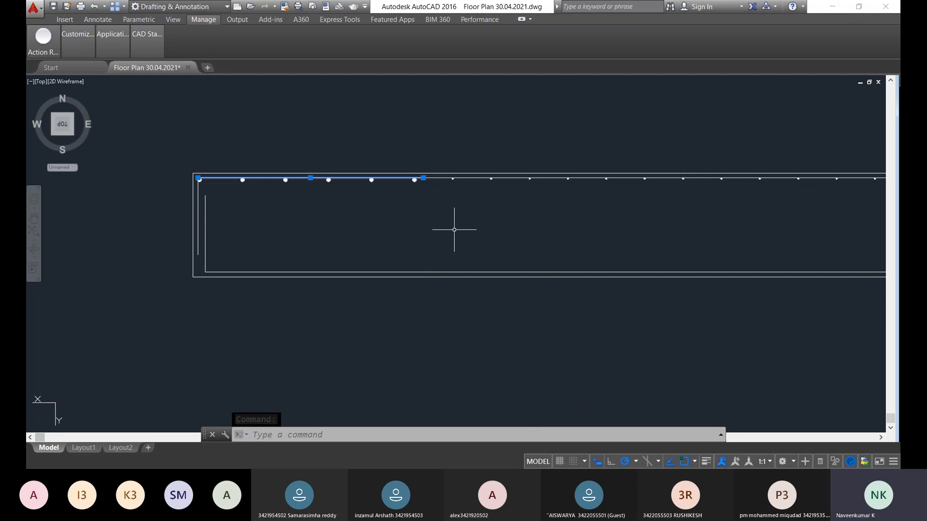
scroll(412, 178, "up", 5)
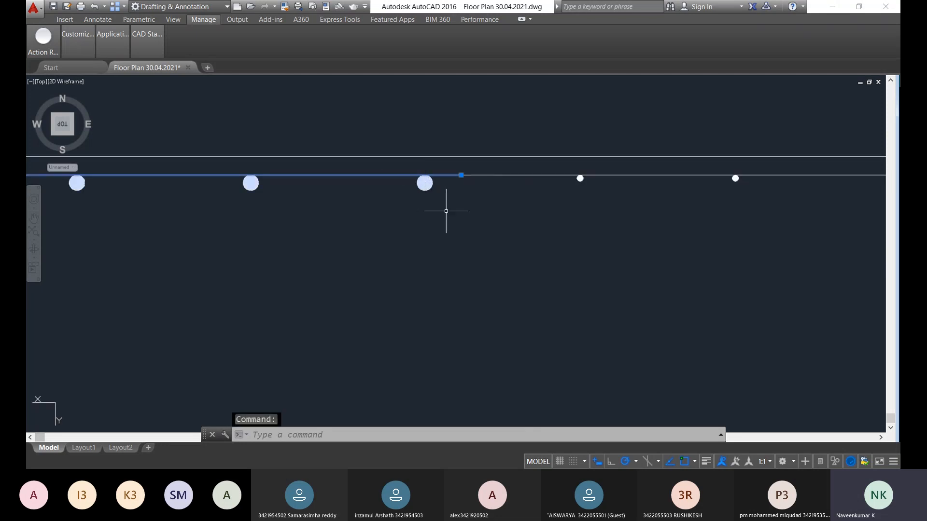
scroll(443, 216, "down", 5)
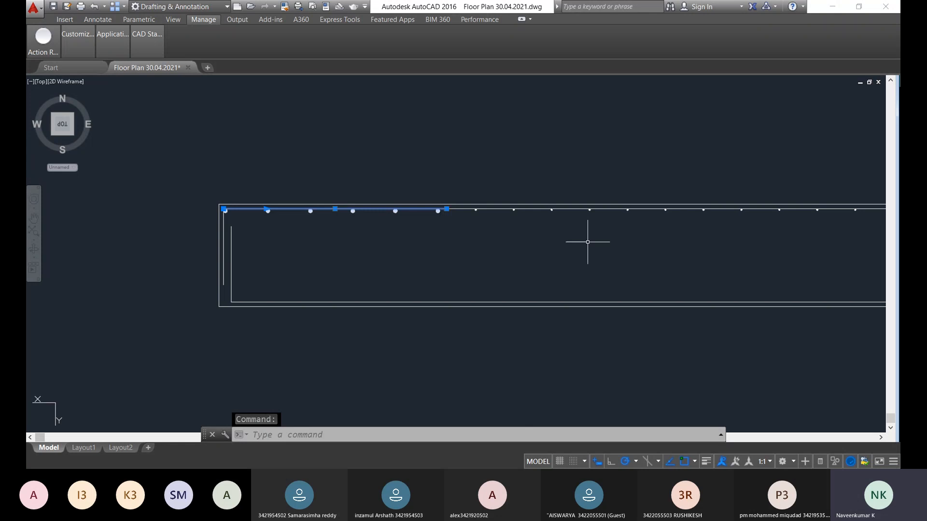
middle_click_drag(589, 242, 436, 201)
left_click(478, 194)
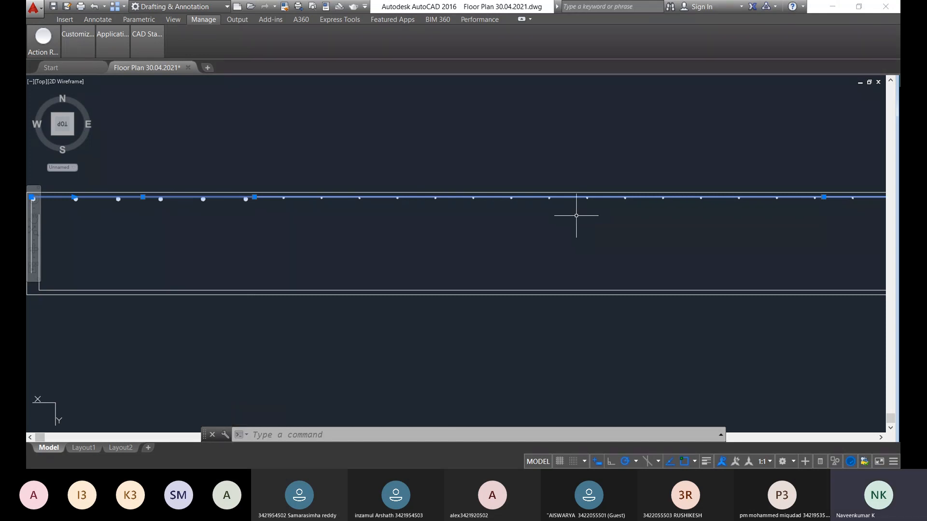
scroll(576, 216, "down", 3)
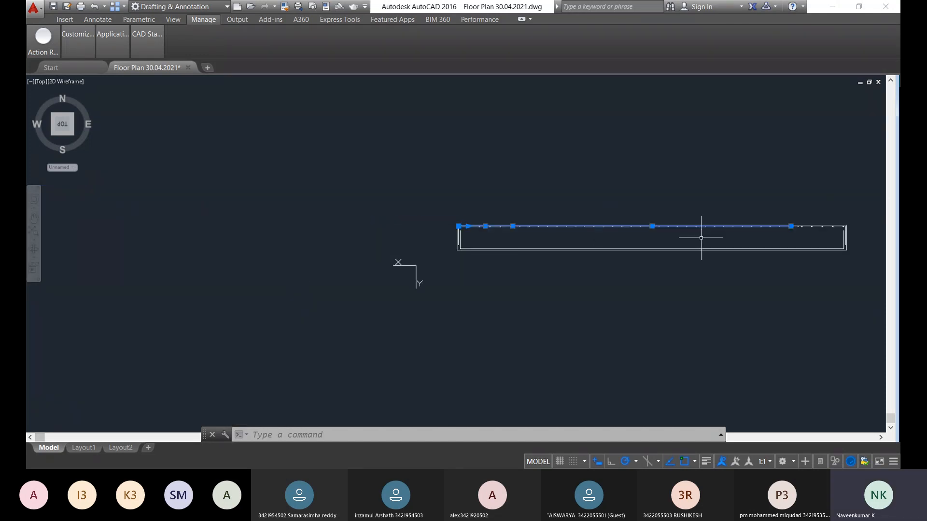
scroll(704, 235, "up", 5)
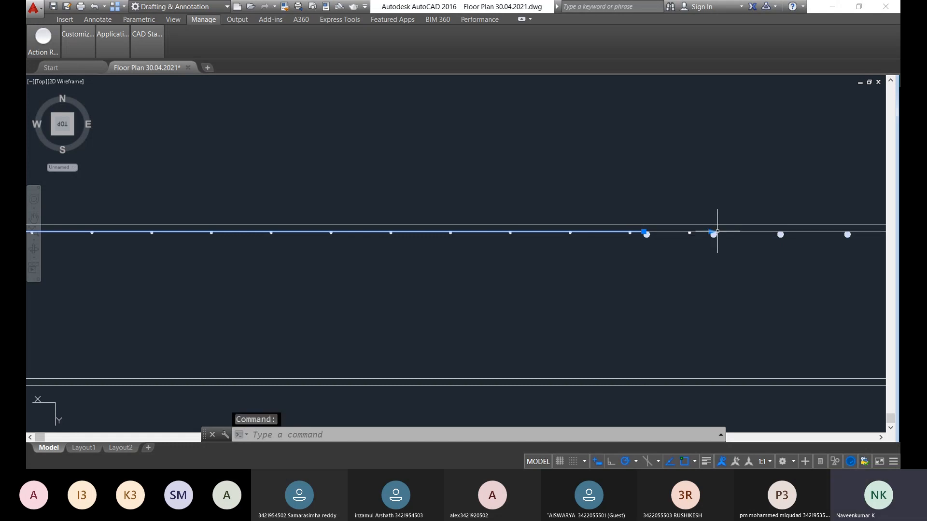
scroll(713, 231, "down", 3)
scroll(689, 215, "up", 5)
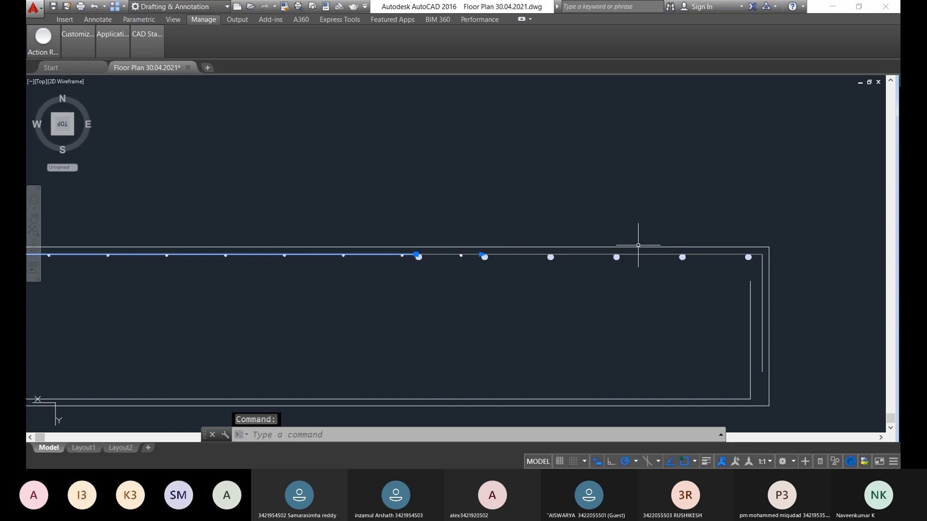
scroll(638, 245, "down", 4)
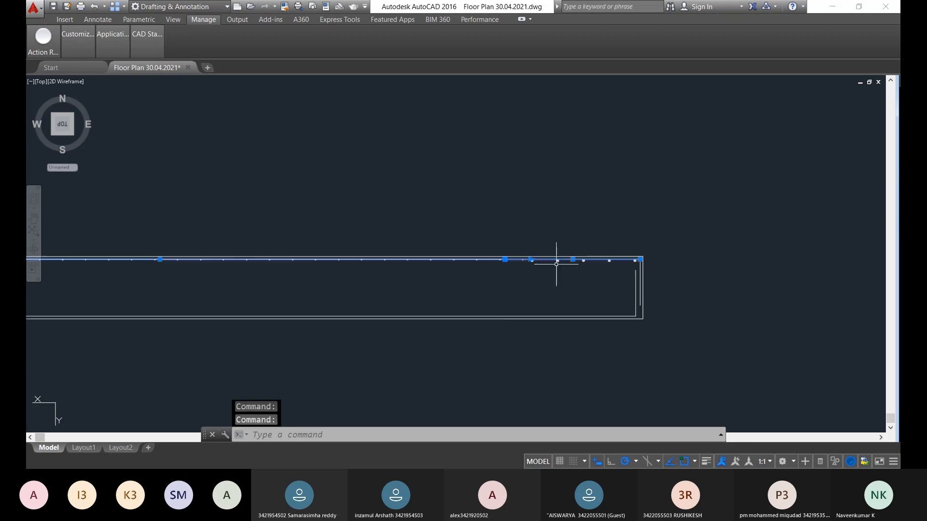
middle_click_drag(295, 287, 534, 232)
scroll(356, 265, "up", 4)
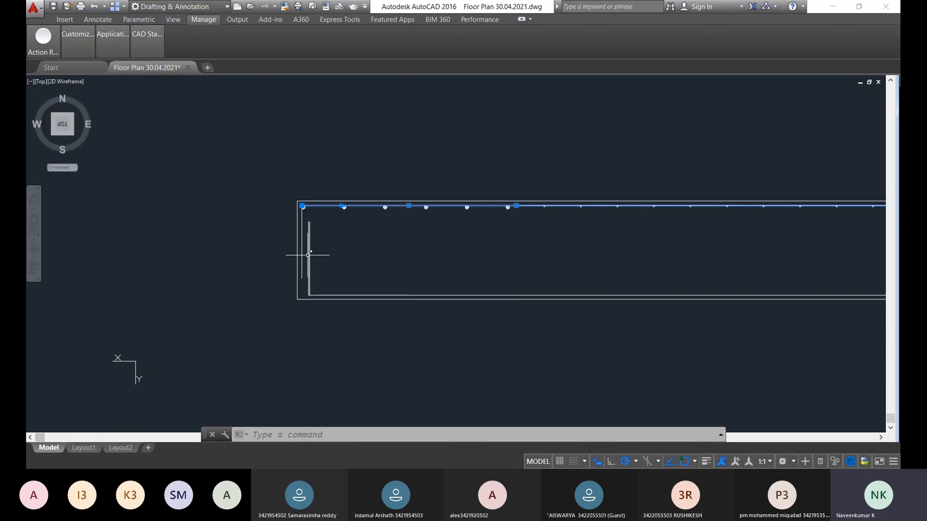
key("Escape")
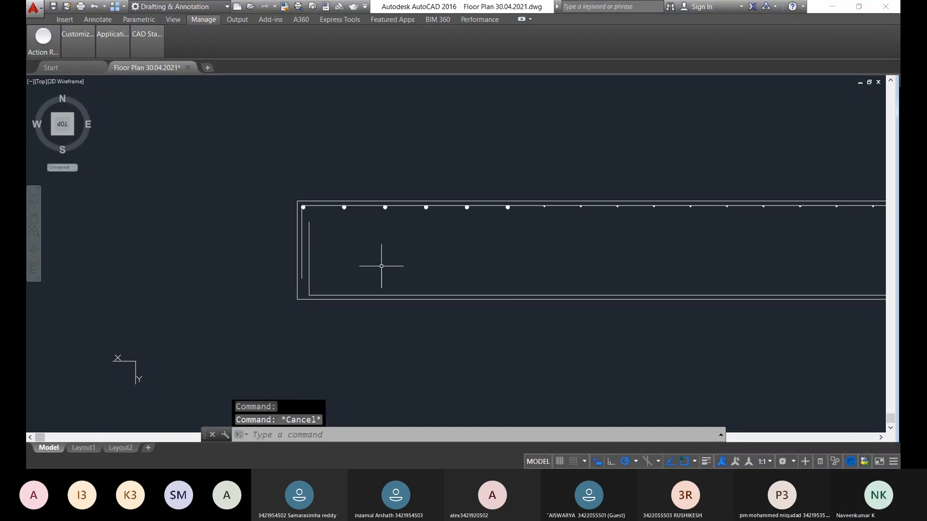
Draw a donut with inside diameter 0 and outside diameter 25 in the empty space below the section
type("do")
key("Return")
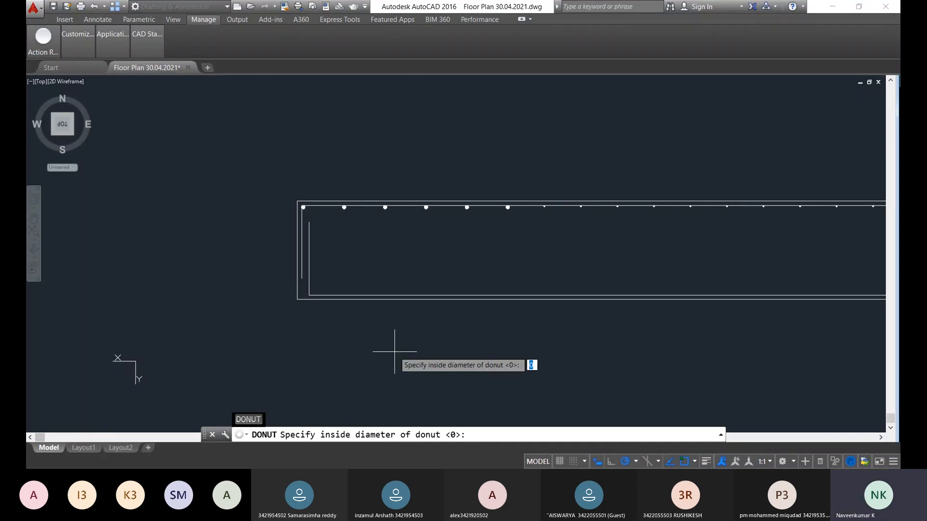
key("Return")
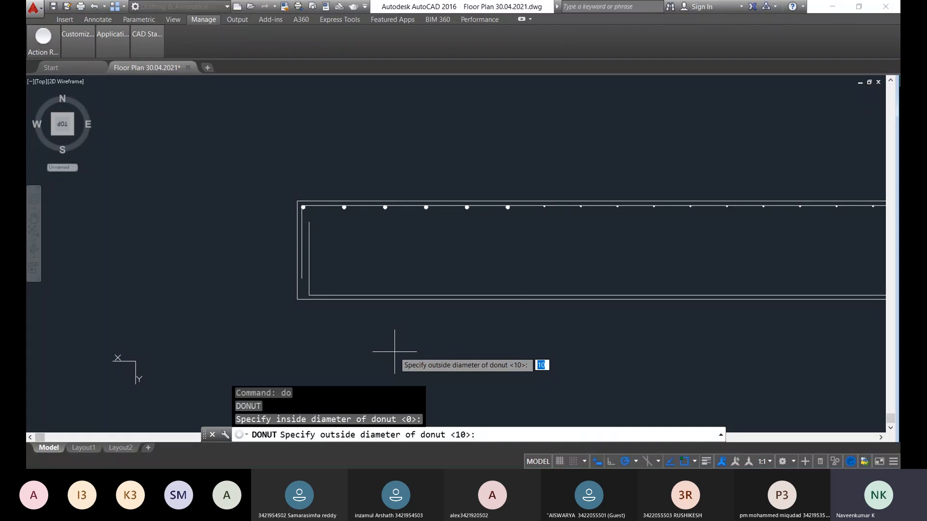
type("25")
key("Return")
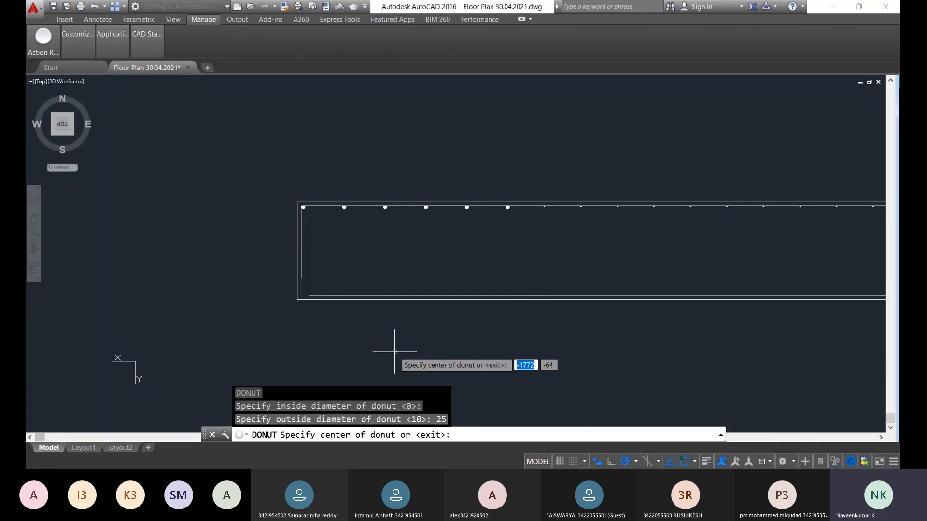
left_click(394, 352)
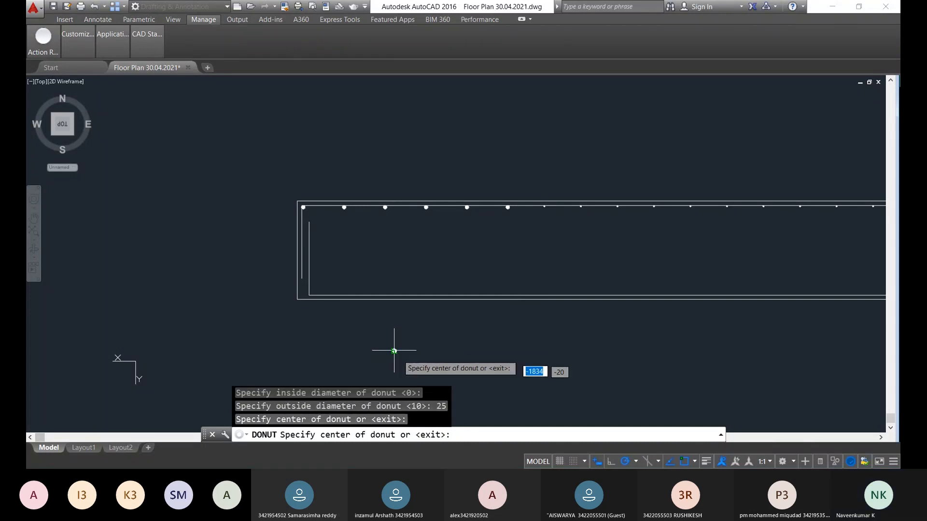
scroll(398, 365, "up", 4)
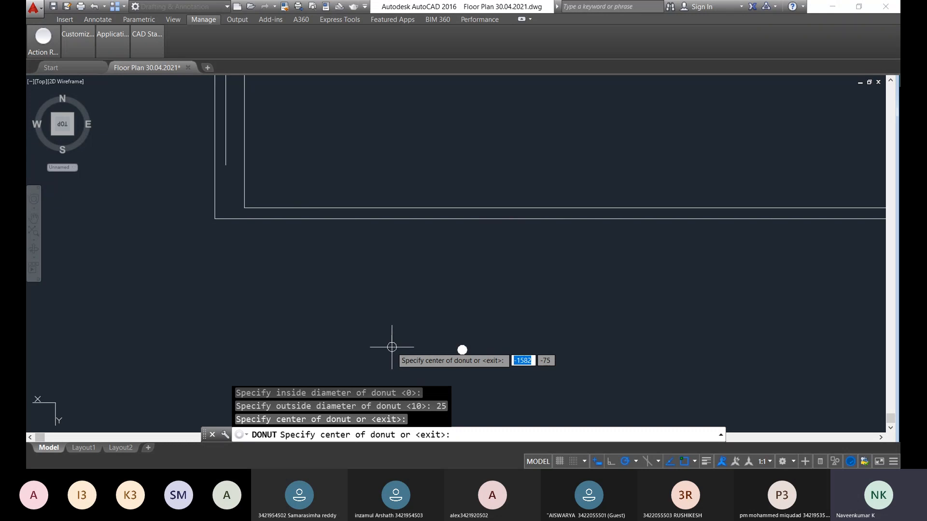
key("Escape")
Copy the loose 25-diameter donut into the lower inner corner, touching the inner vertical line
left_click(511, 386)
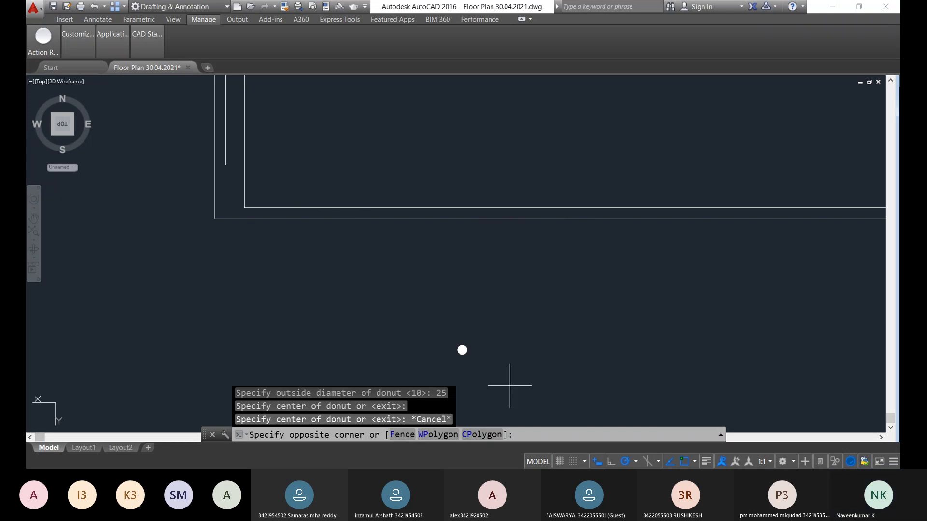
left_click(461, 352)
type("co")
key("Return")
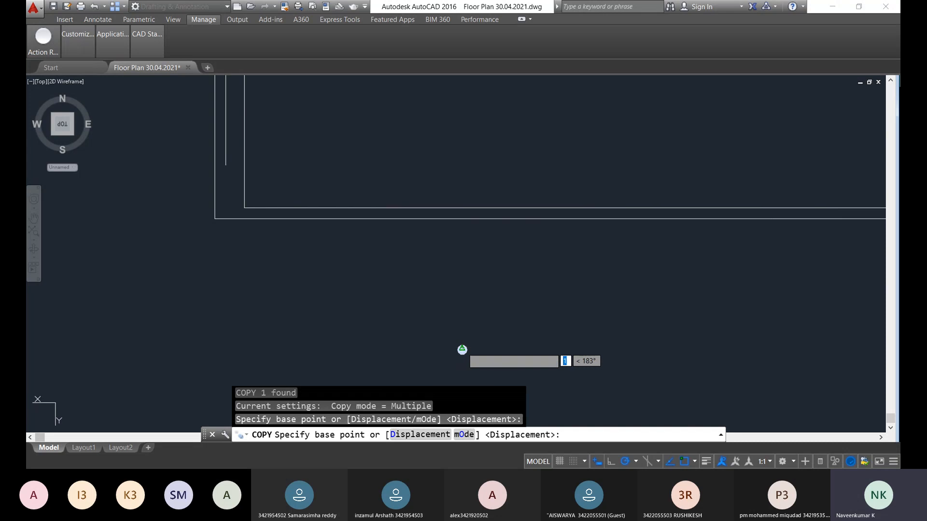
left_click(461, 349)
scroll(260, 188, "up", 5)
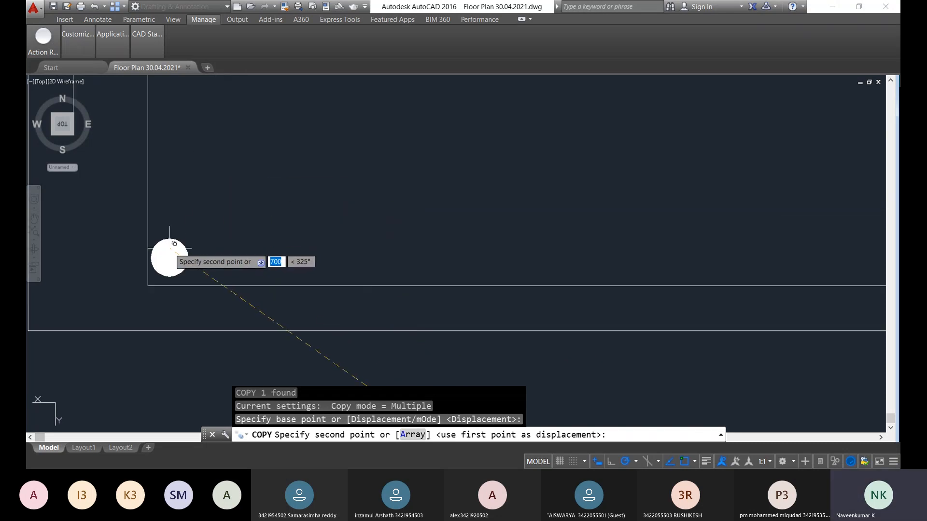
scroll(170, 251, "up", 2)
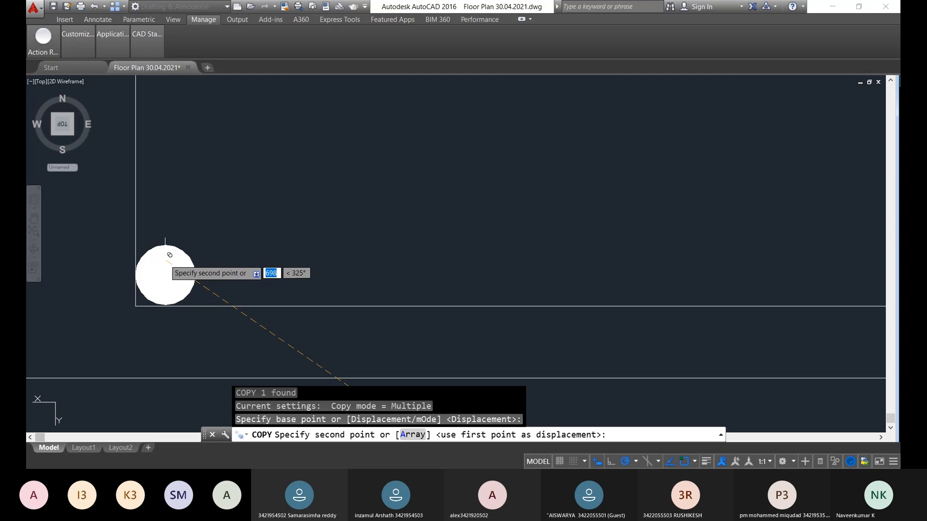
left_click(169, 255)
scroll(290, 313, "down", 5)
middle_click_drag(299, 313, 368, 326)
key("Escape")
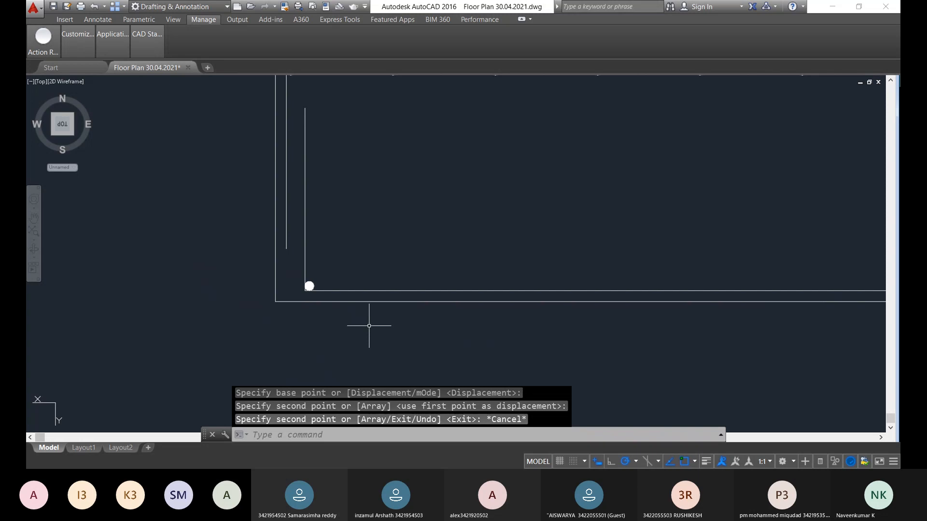
Erase the section's lower inner horizontal line and the loose donut below the section
key("Delete")
scroll(491, 280, "down", 5)
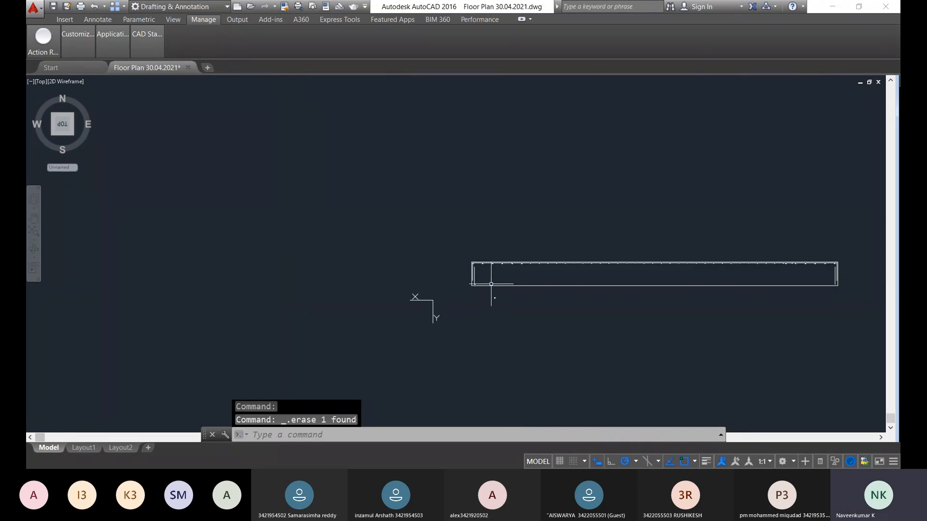
mouse_move(482, 287)
middle_mouse_down()
mouse_move(310, 249)
mouse_move(389, 248)
middle_mouse_up()
scroll(342, 224, "up", 3)
scroll(313, 289, "down", 3)
scroll(338, 270, "up", 1)
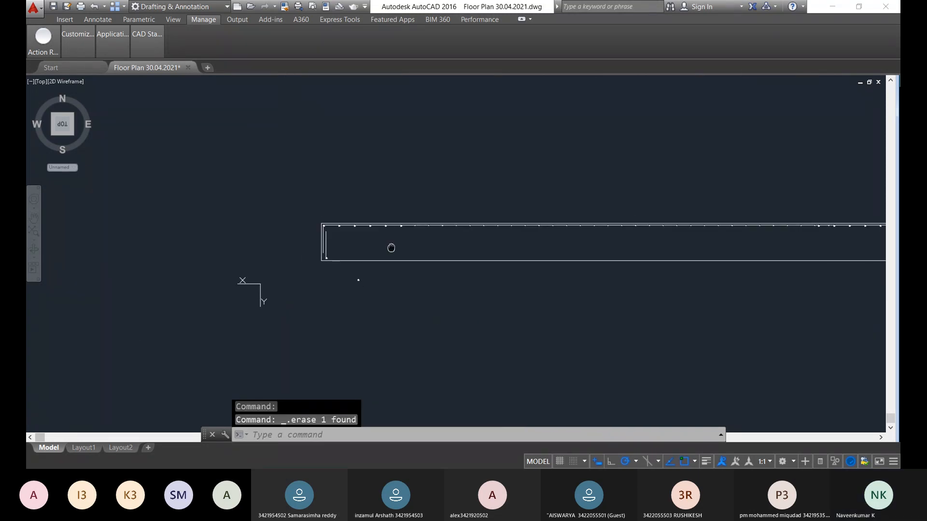
scroll(346, 287, "up", 3)
left_click(437, 296)
left_click(367, 218)
key("Delete")
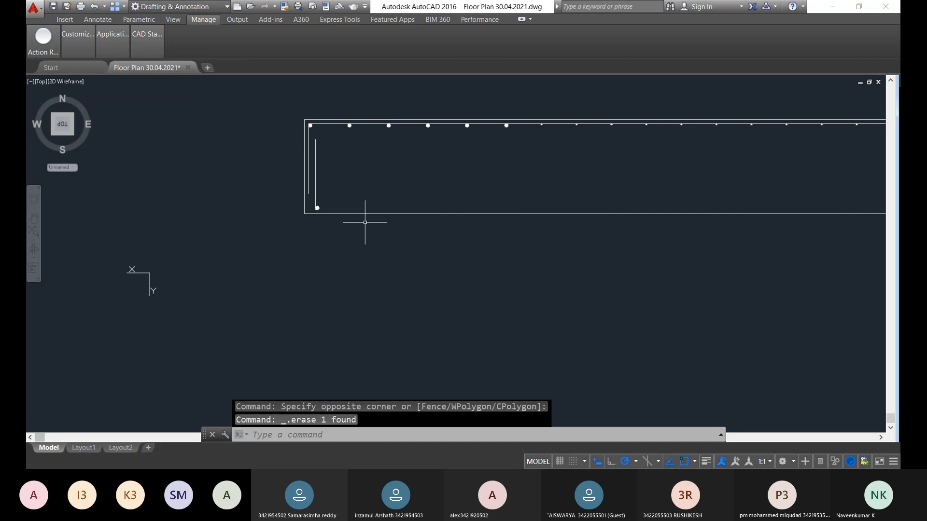
Draw a horizontal line 1450 long from the lower end of the inner vertical line, running inward under the corner donut
scroll(345, 212, "up", 3)
scroll(347, 212, "up", 2)
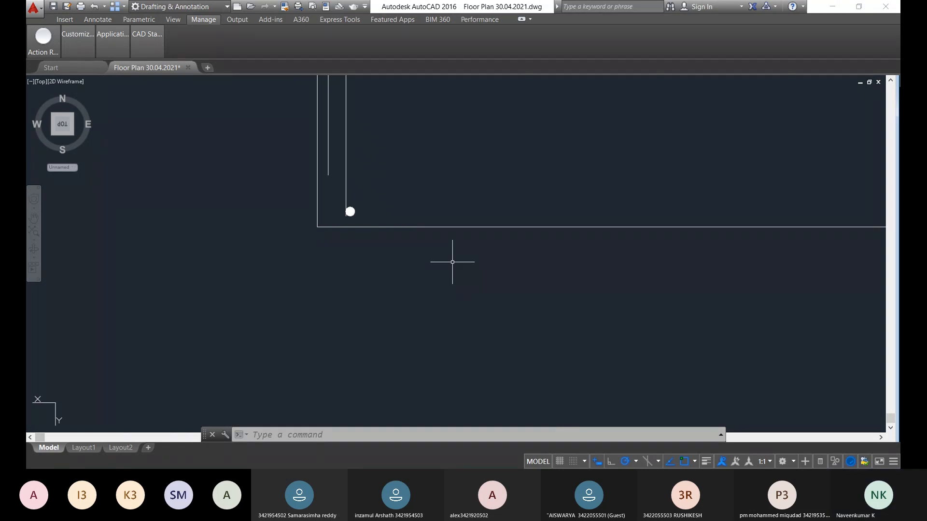
scroll(460, 264, "up", 2)
scroll(401, 194, "down", 2)
middle_click_drag(328, 196, 318, 178)
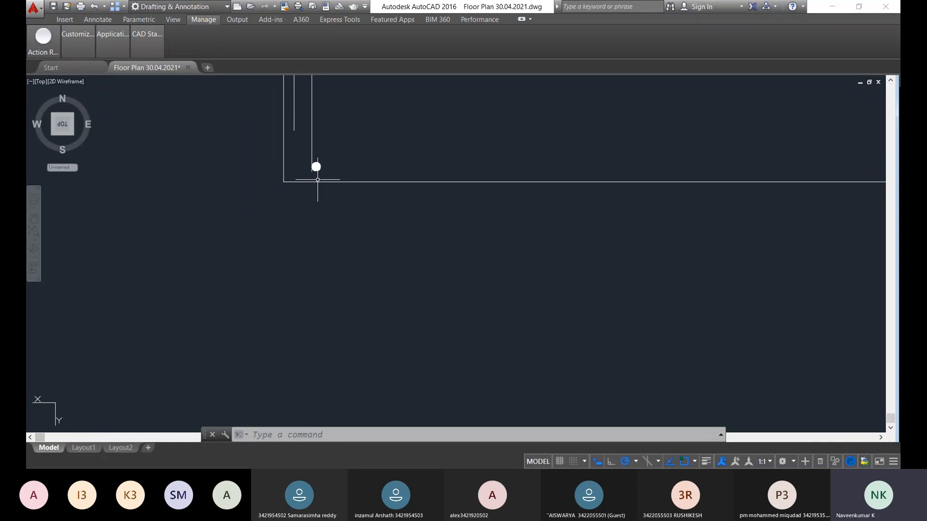
scroll(318, 180, "up", 4)
type("l")
key("Return")
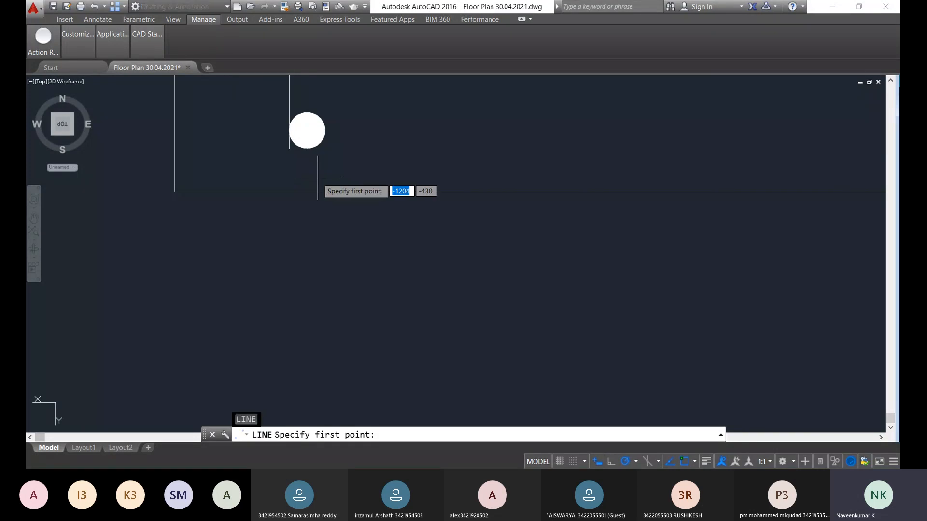
left_click(290, 148)
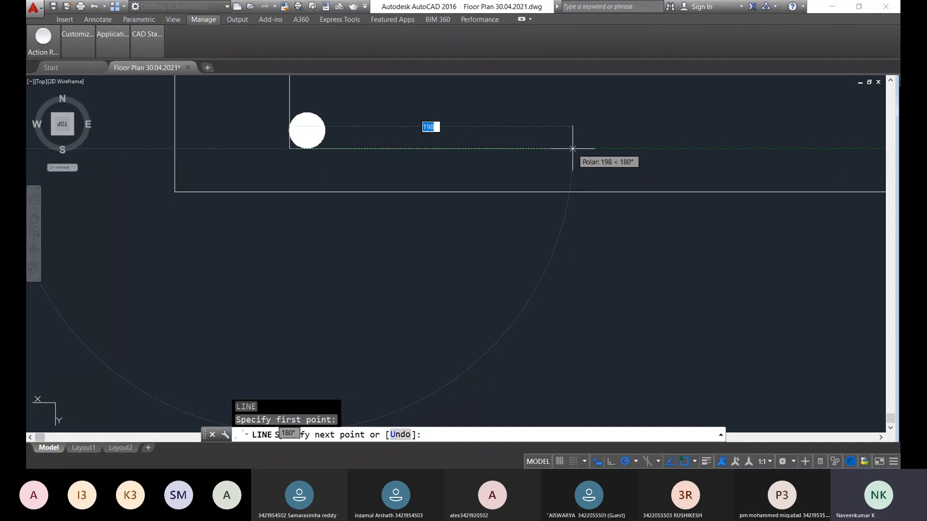
type("1450")
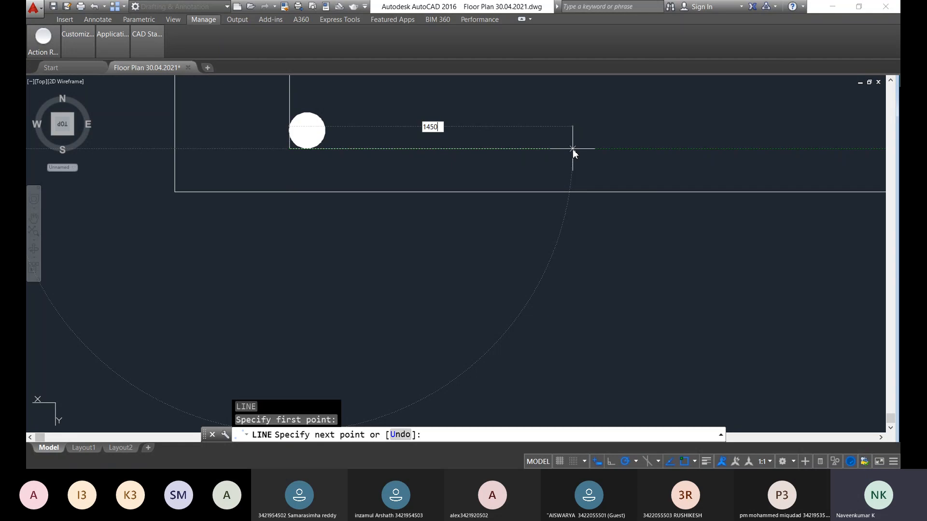
key("Return")
scroll(587, 178, "down", 5)
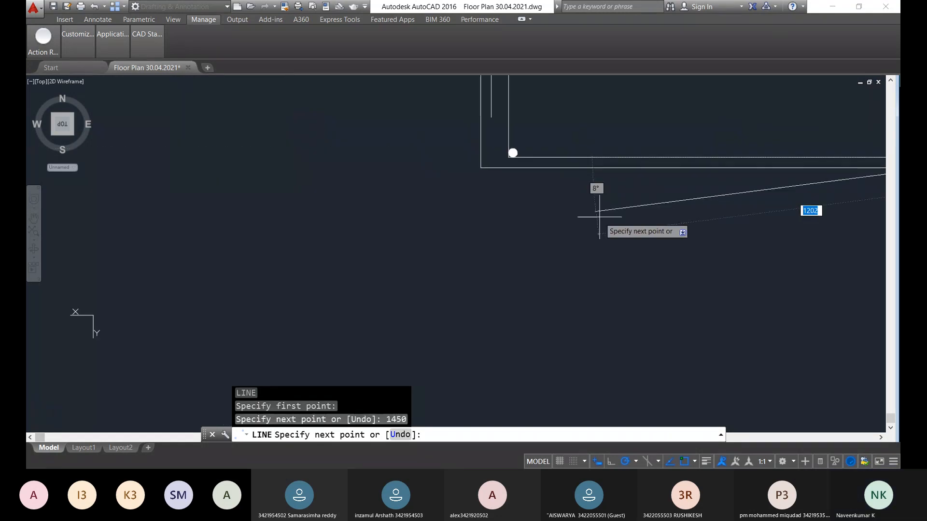
scroll(599, 217, "up", 5)
key("Escape")
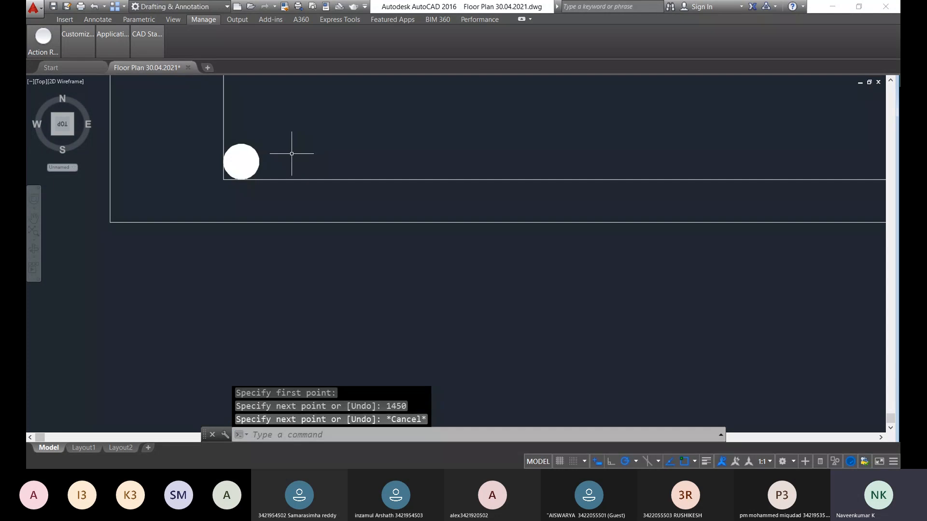
Create a path array of the 25-diameter corner donut along the 1450 line at the section's lower inner edge
left_click(263, 179)
left_click(131, 124)
scroll(290, 157, "down", 8)
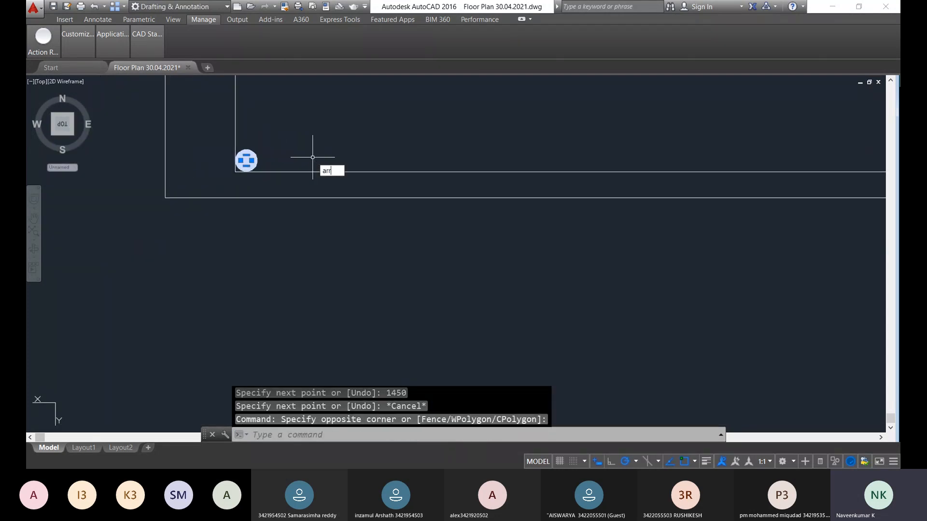
type("ar")
key("Return")
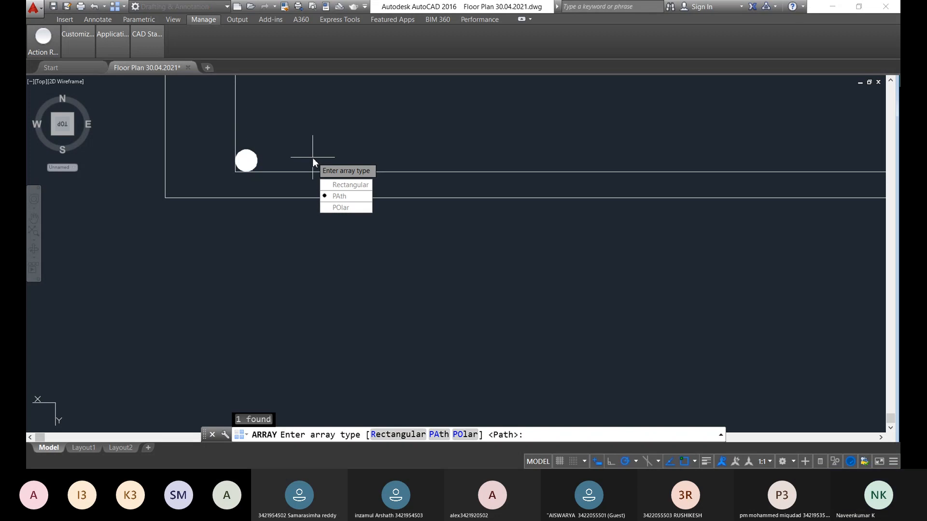
left_click(340, 196)
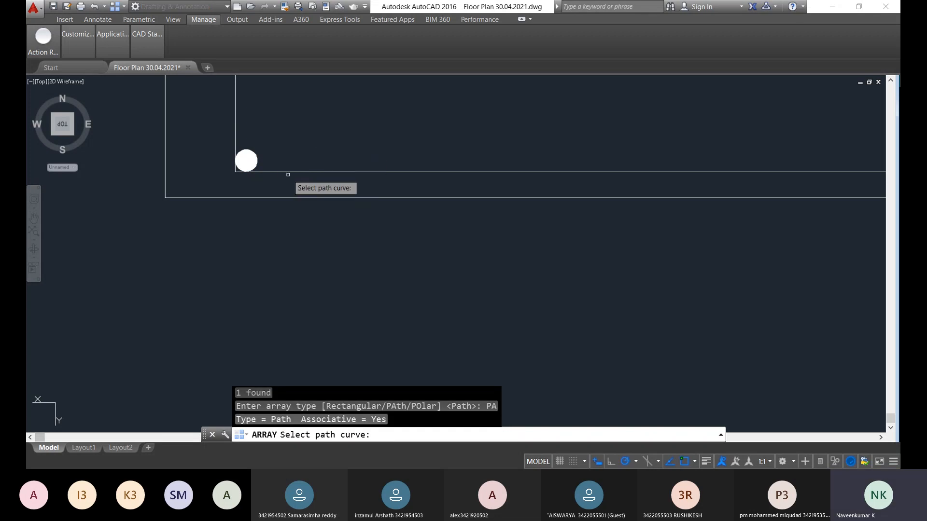
left_click(294, 172)
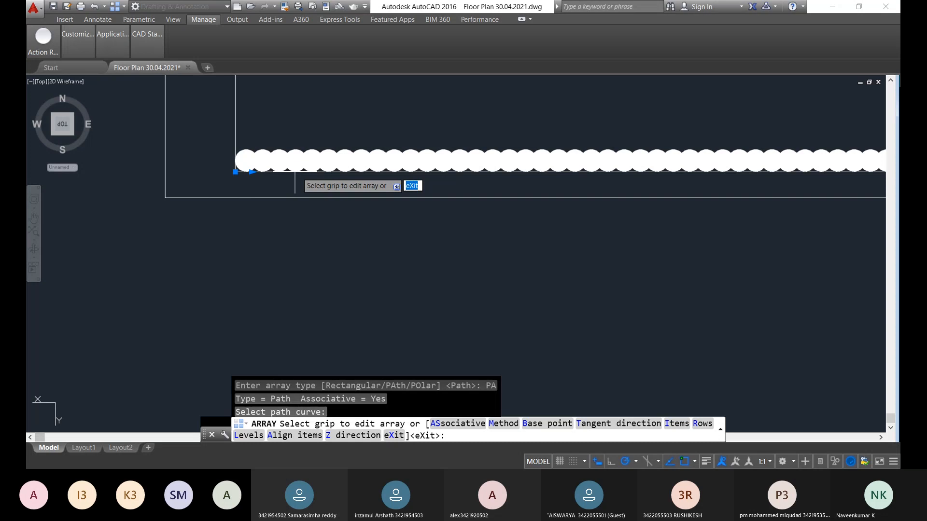
right_click(382, 152)
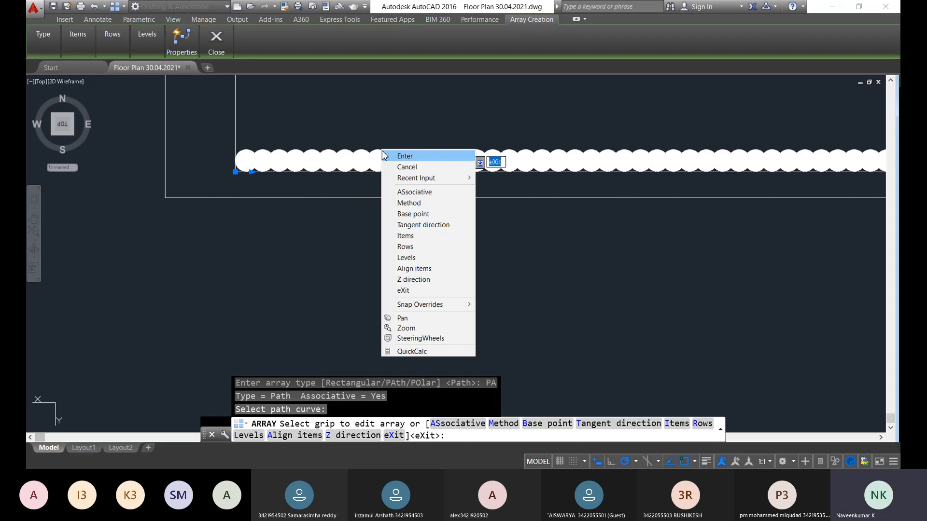
left_click(405, 156)
key("Escape")
Set the lower donut array's item spacing to 280 and deselect the array
left_click(466, 157)
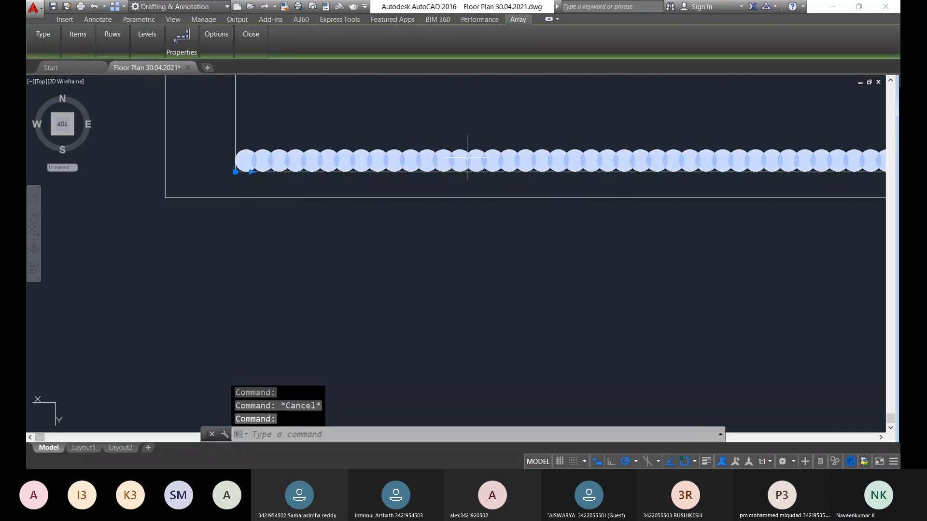
right_click(467, 156)
left_click(524, 391)
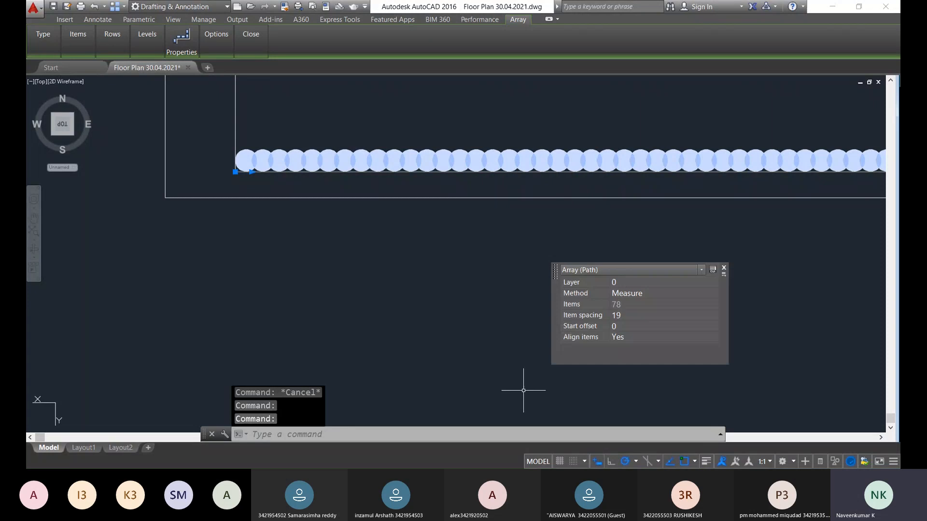
left_click(626, 316)
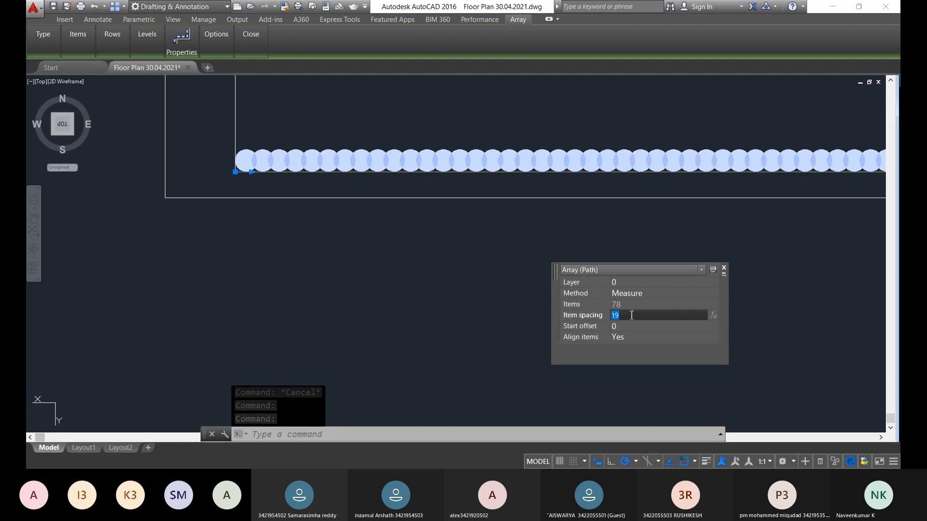
type("280")
key("Tab")
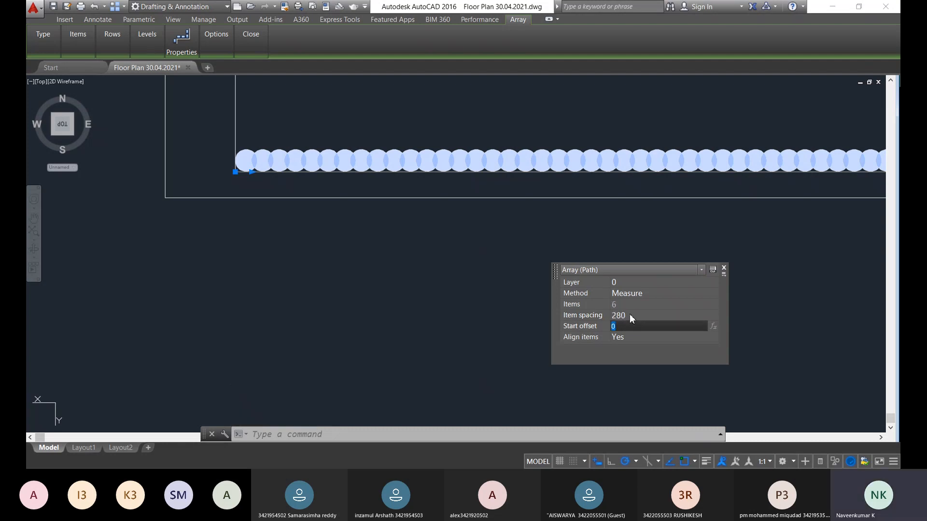
scroll(705, 210, "down", 5)
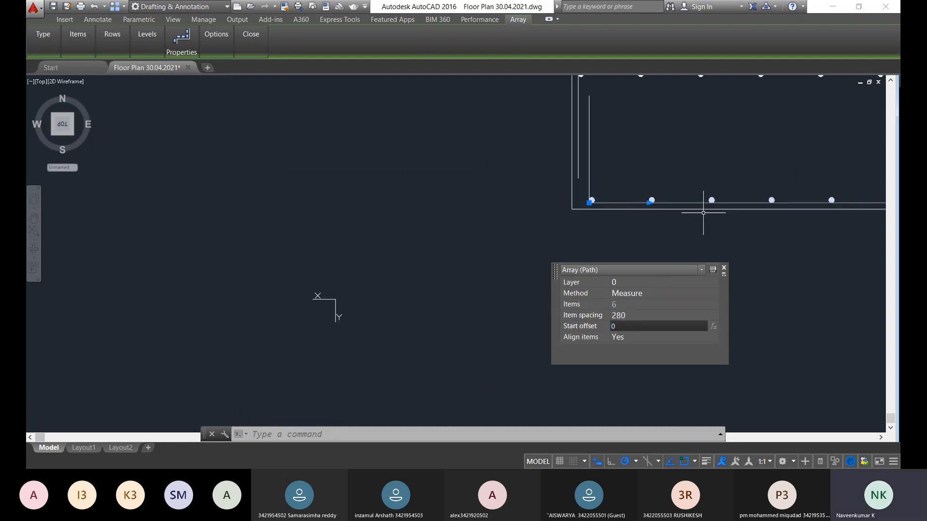
left_click(724, 268)
scroll(818, 205, "down", 4)
middle_click_drag(775, 205, 576, 205)
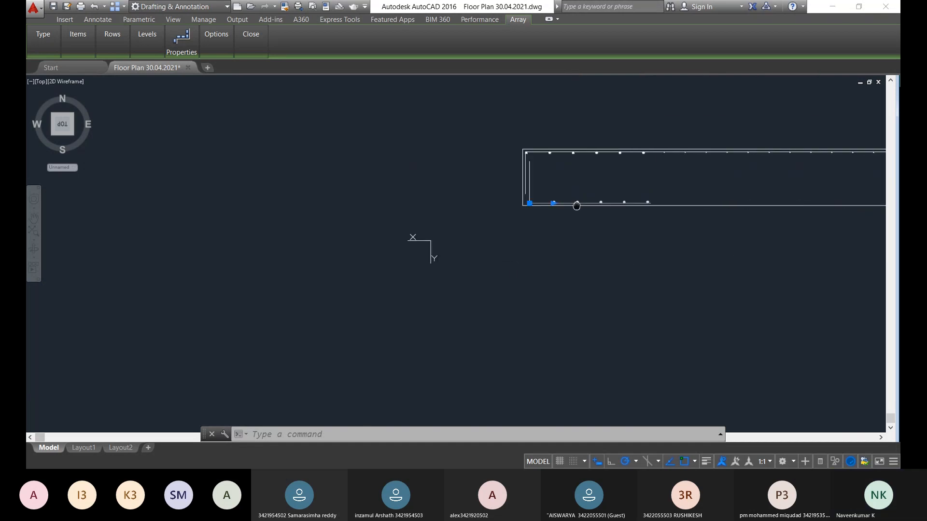
scroll(577, 202, "up", 4)
key("Return")
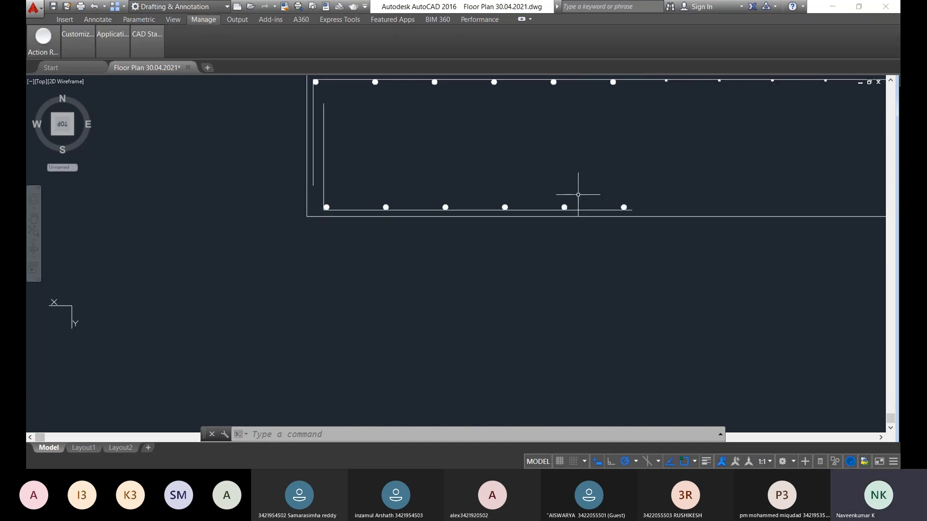
Start a line at the inner end of the 1450 line, with polar tracking off and orthogonal mode on
scroll(578, 194, "down", 2)
middle_click_drag(573, 201, 351, 254)
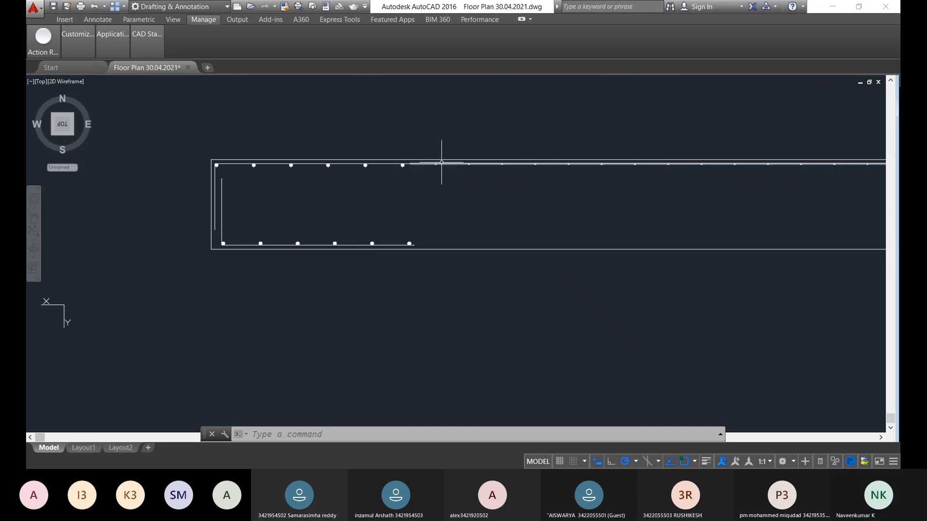
middle_click_drag(441, 163, 429, 84)
type("l")
key("Return")
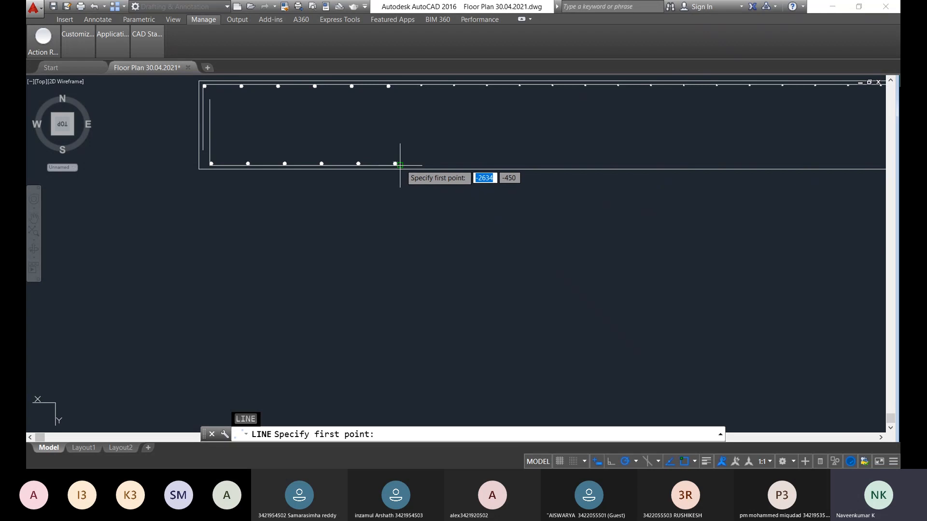
scroll(406, 167, "up", 8)
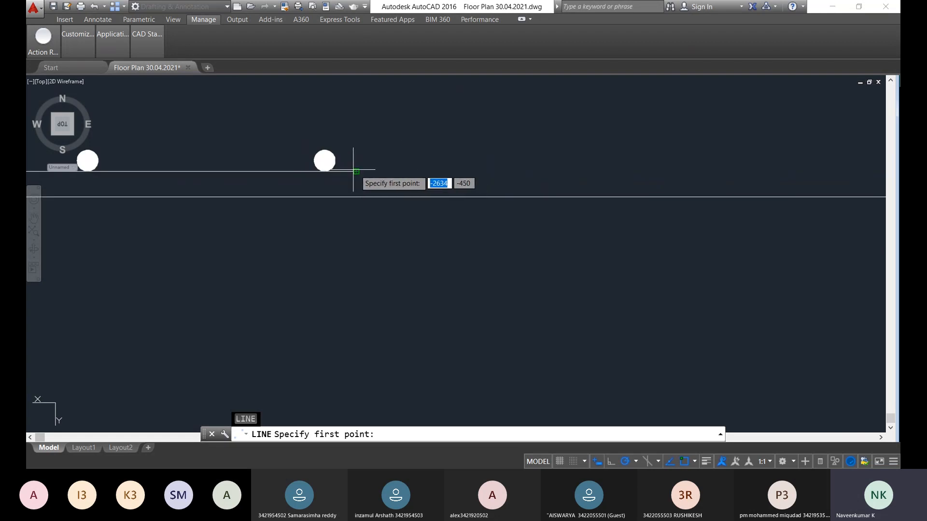
left_click(357, 171)
middle_click_drag(738, 132, 649, 165)
left_click(624, 463)
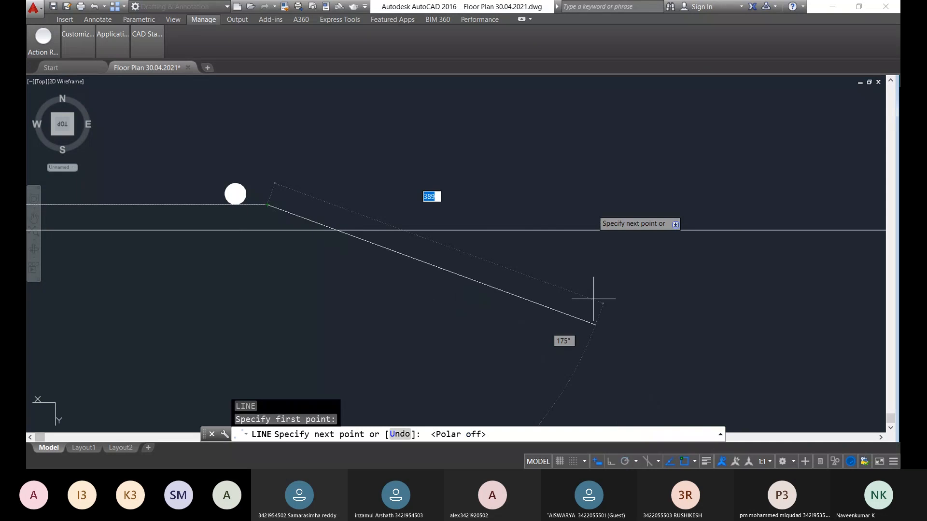
left_click(611, 462)
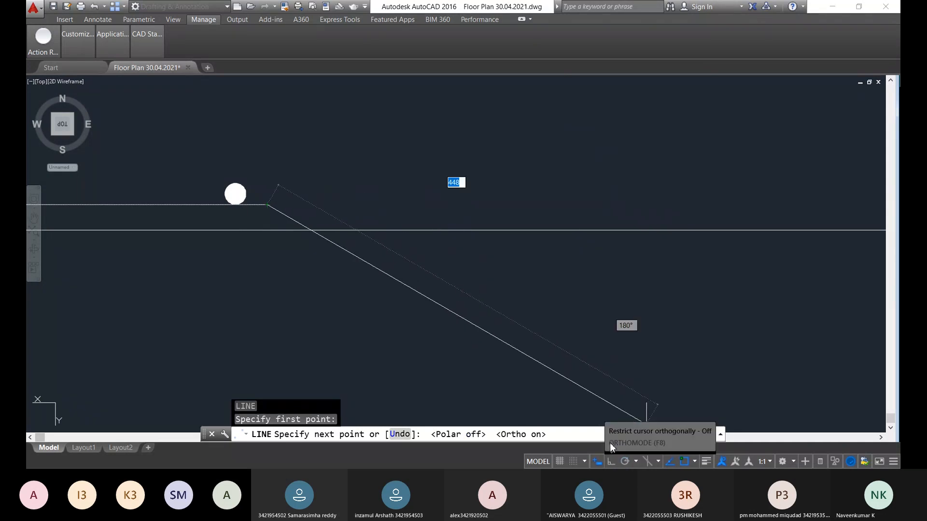
Try a 1500-long horizontal segment continuing the 1450 line, and undo that segment
type("1500")
key("Return")
scroll(579, 338, "down", 5)
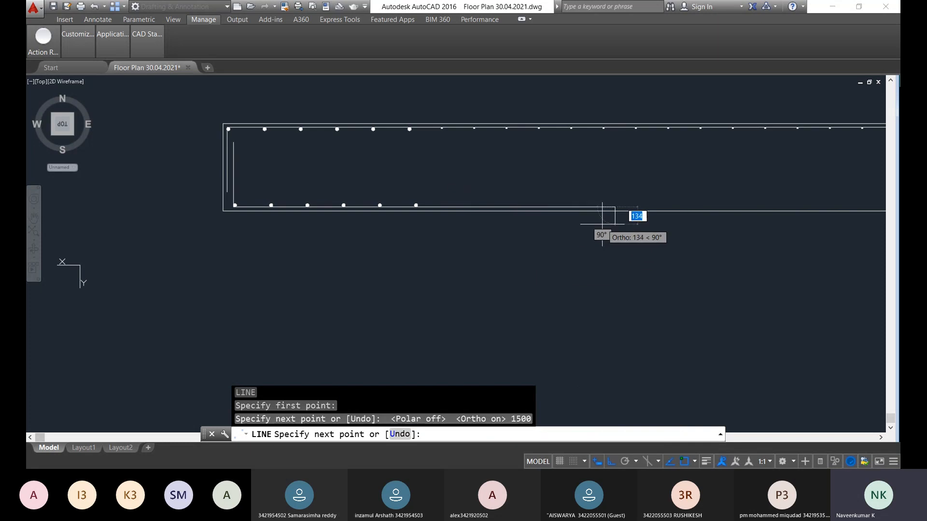
key("ctrl+z")
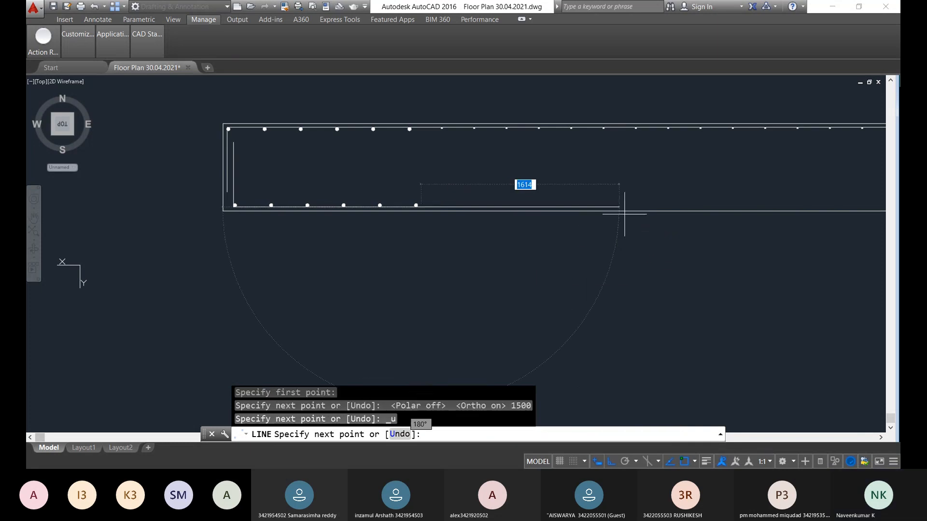
Draw a horizontal segment 7500 long continuing from the inner end of the 1450 line, and end the line
type("7500")
key("Return")
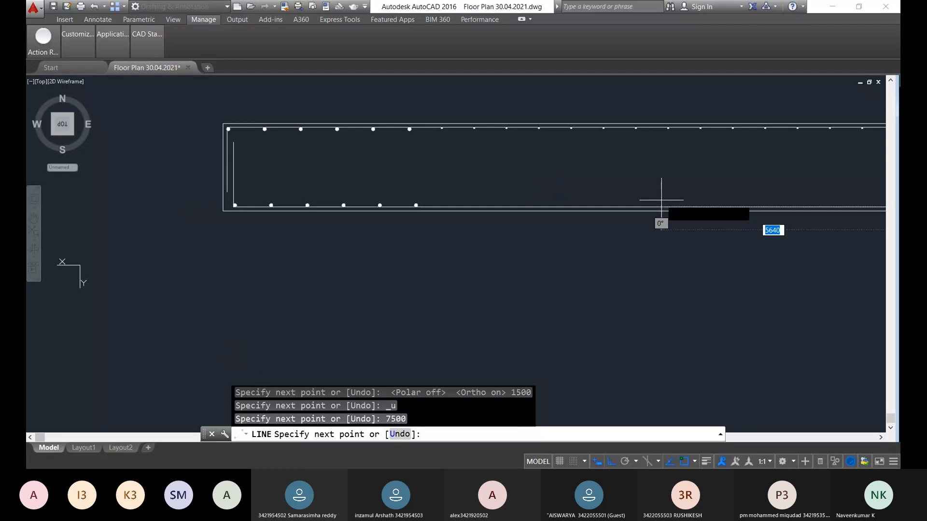
scroll(660, 192, "down", 4)
middle_click_drag(652, 331, 147, 242)
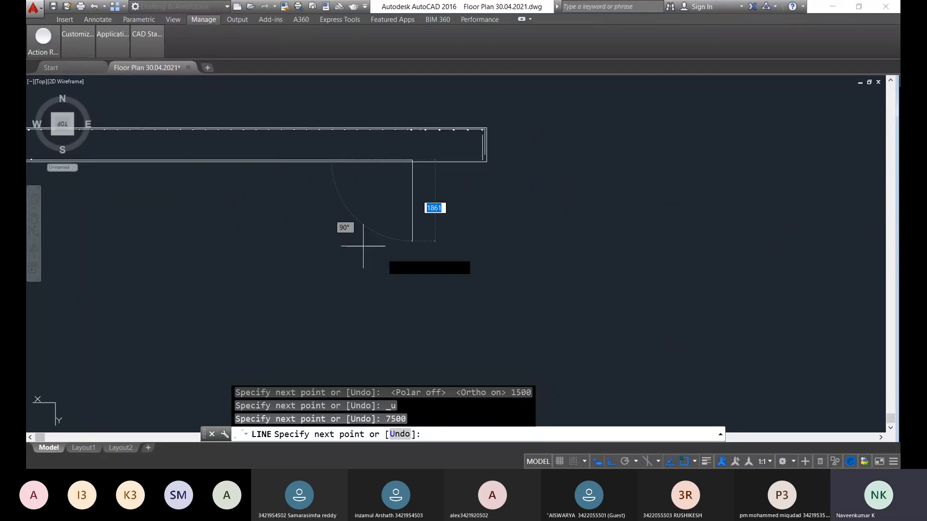
middle_click_drag(401, 213, 547, 199)
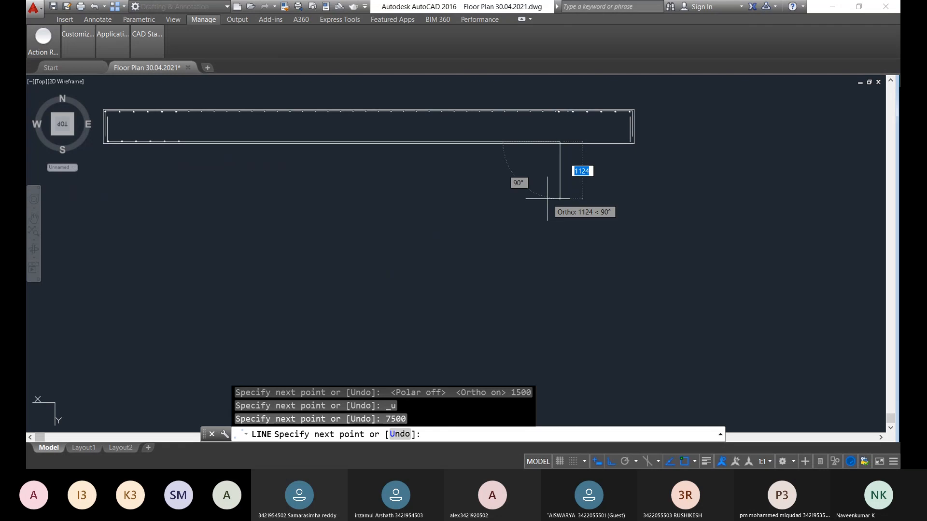
key("Escape")
scroll(385, 154, "up", 5)
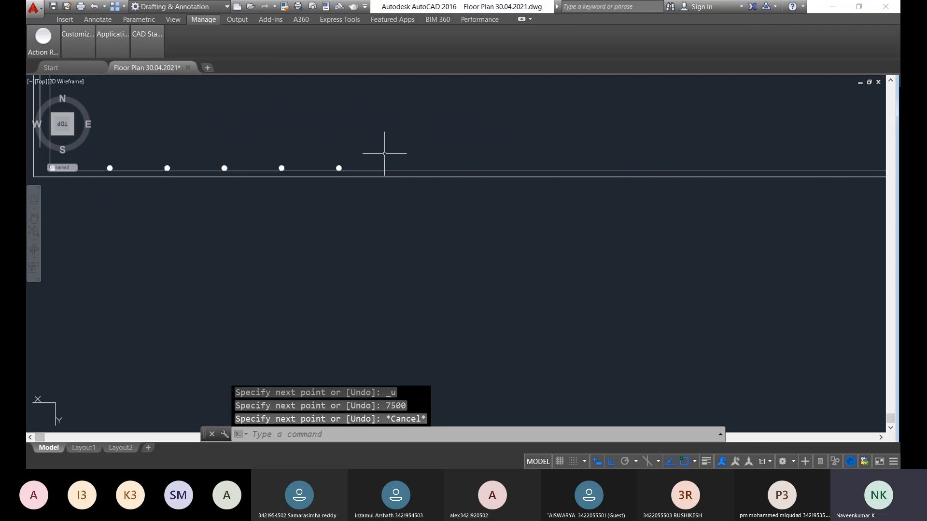
middle_click_drag(384, 154, 337, 140)
key("Return")
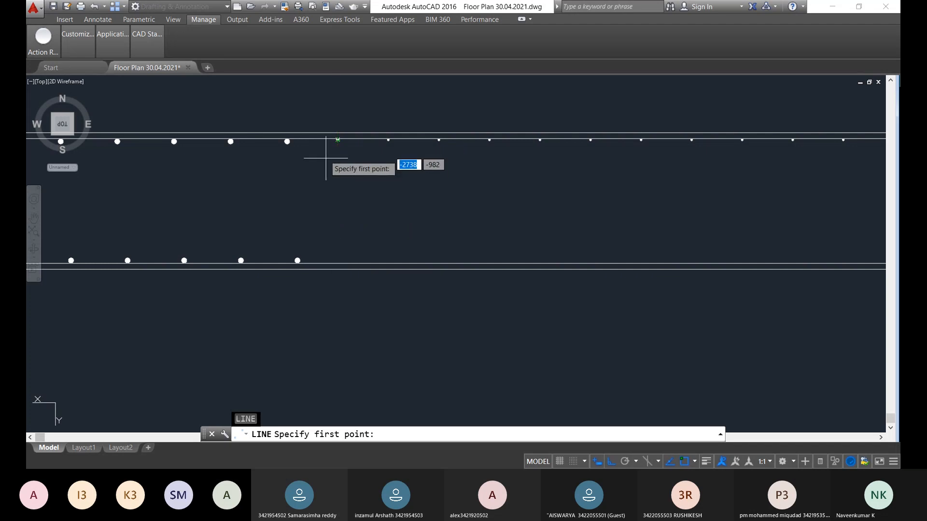
scroll(338, 159, "up", 5)
scroll(341, 227, "down", 5)
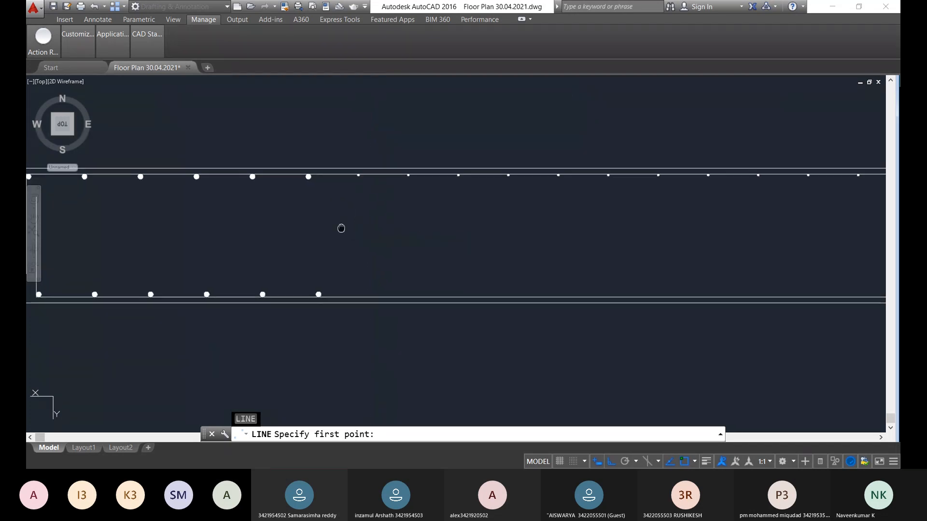
scroll(357, 157, "up", 5)
scroll(355, 194, "down", 2)
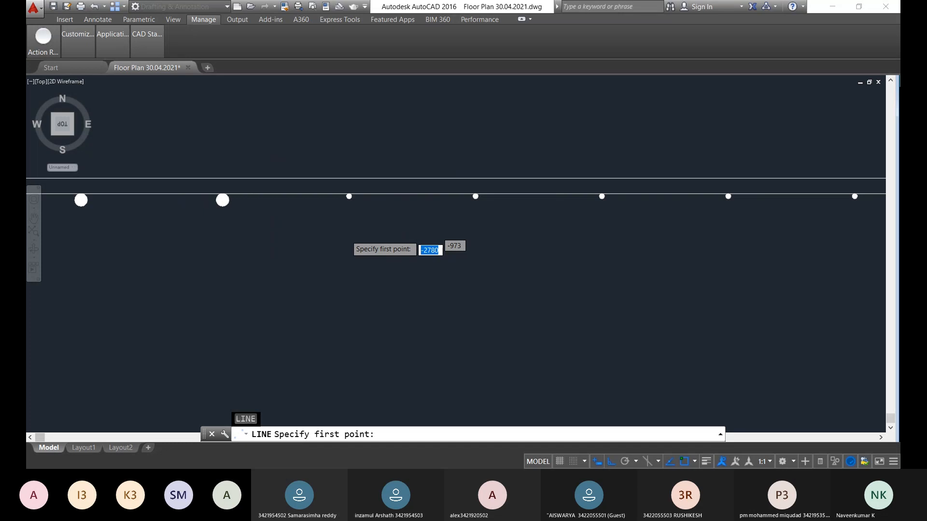
scroll(360, 222, "down", 4)
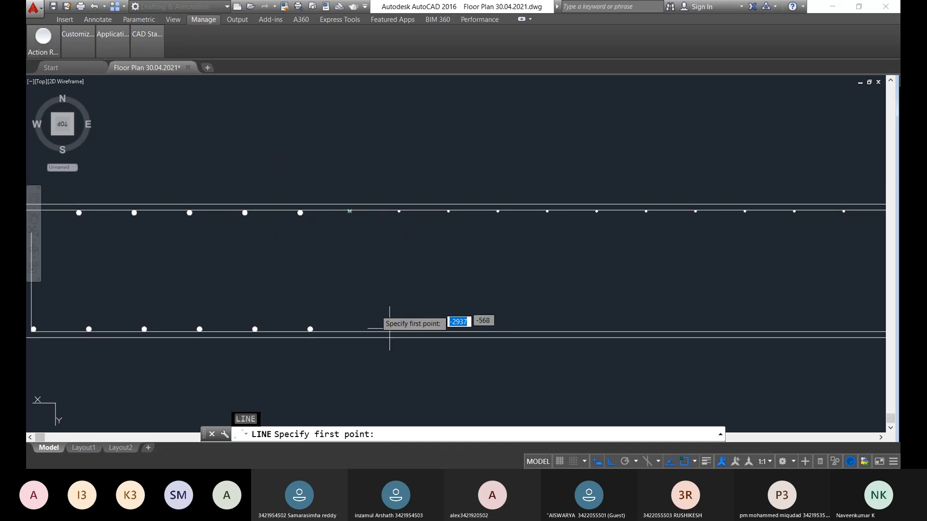
key("Escape")
key("Escape")
key("Escape")
Draw a donut with inside diameter 0 and outside diameter 10 in the empty space below the section
middle_click_drag(384, 399, 361, 288)
type("do")
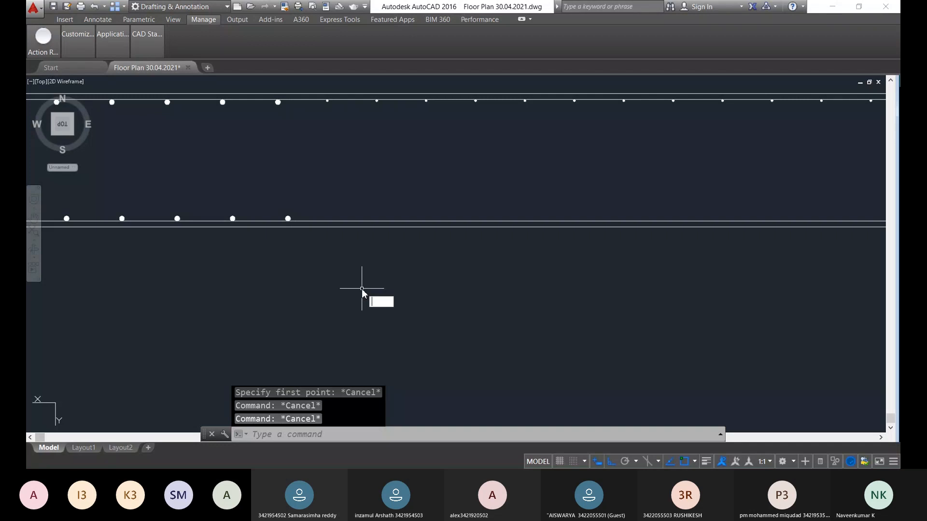
key("Return")
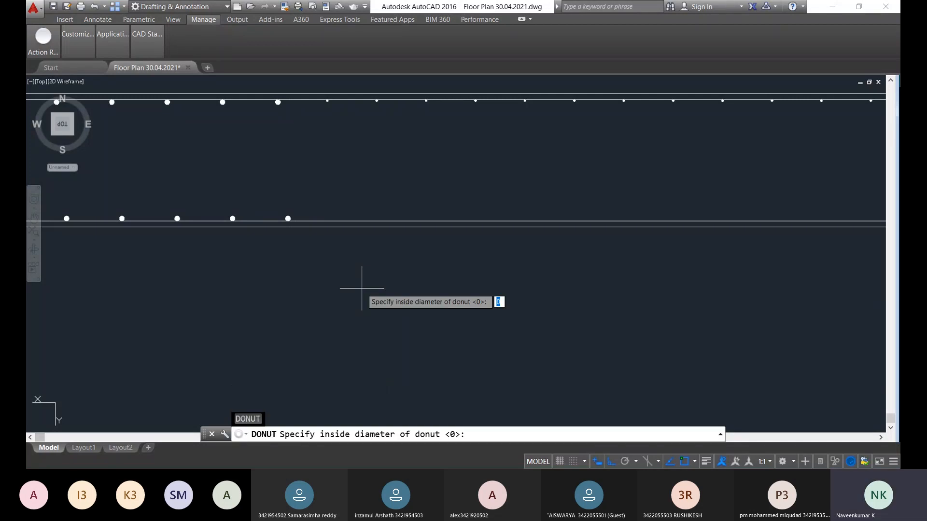
key("Return")
type("10")
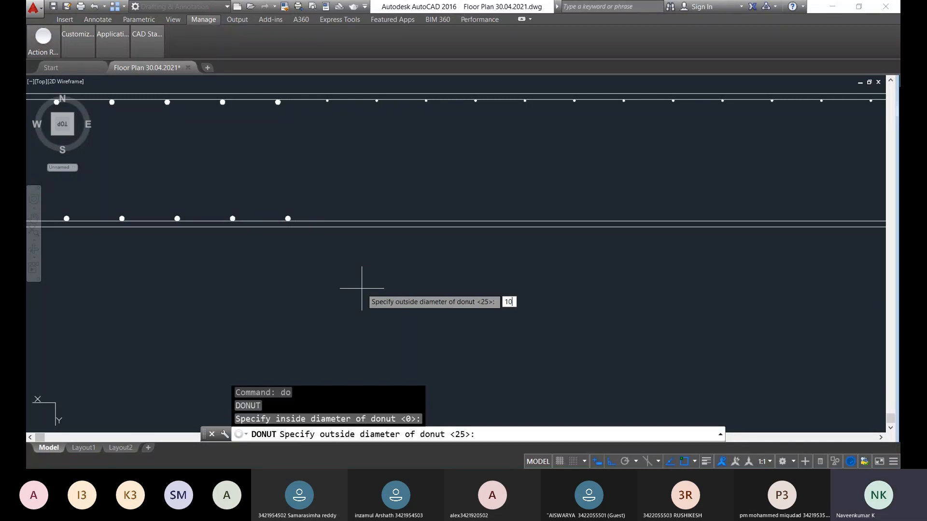
key("Return")
left_click(362, 288)
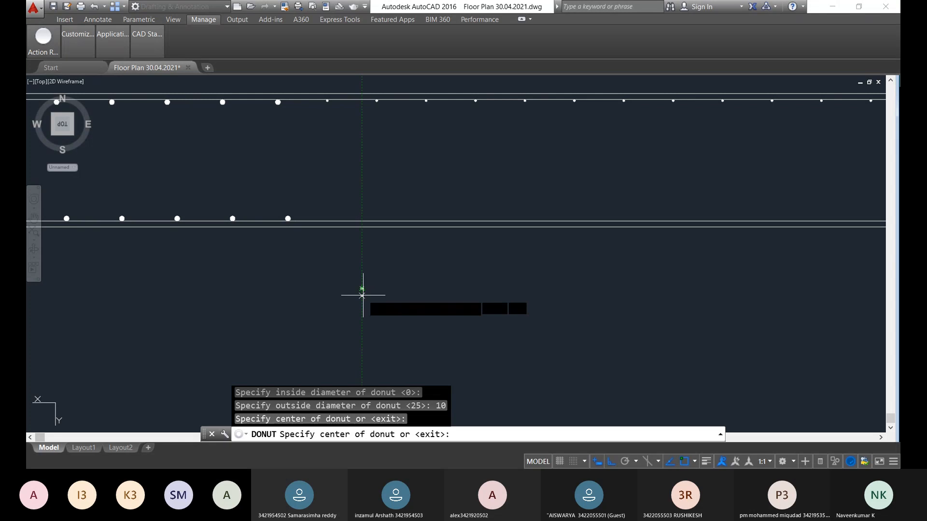
scroll(363, 294, "up", 2)
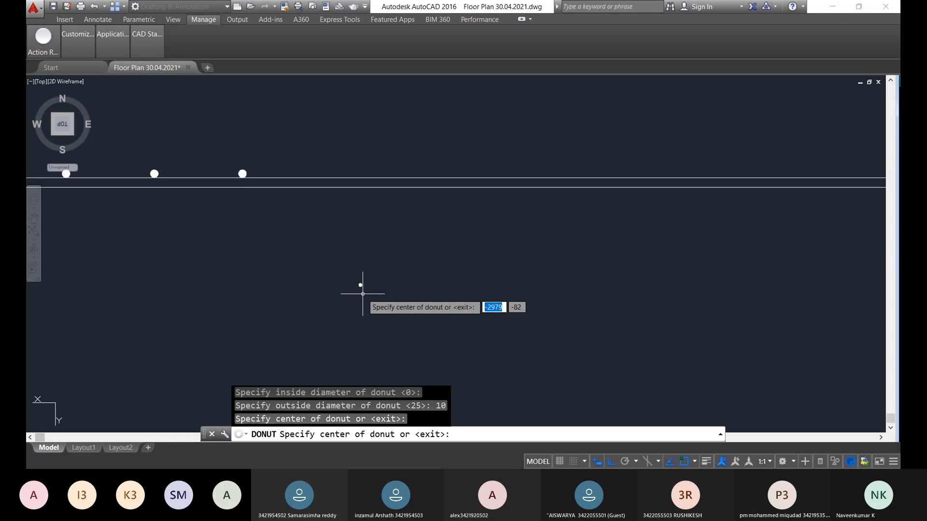
key("Escape")
Move the 10-diameter donut by its centre onto the section's lower line, vertically aligned with the first small upper bar, with orthogonal mode off
left_click(363, 293)
type("c")
type("m")
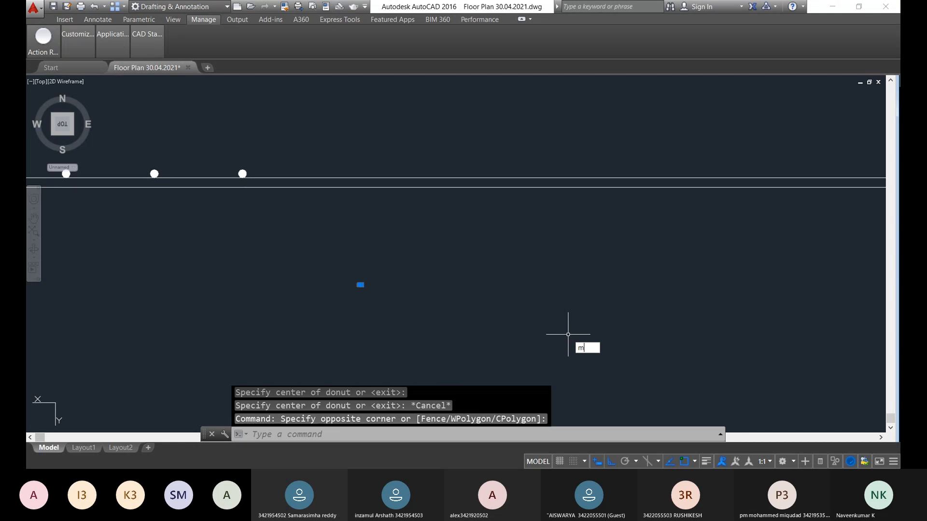
key("Return")
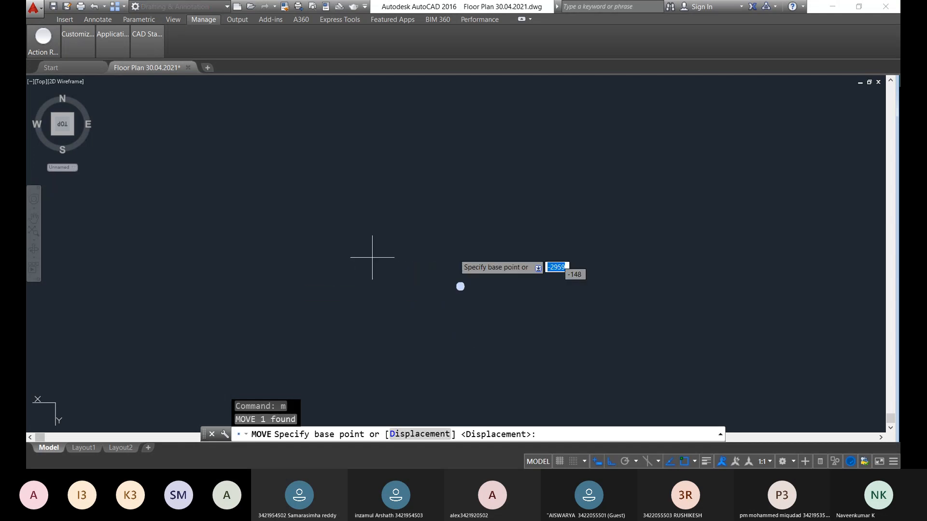
scroll(449, 303, "up", 2)
left_click(478, 336)
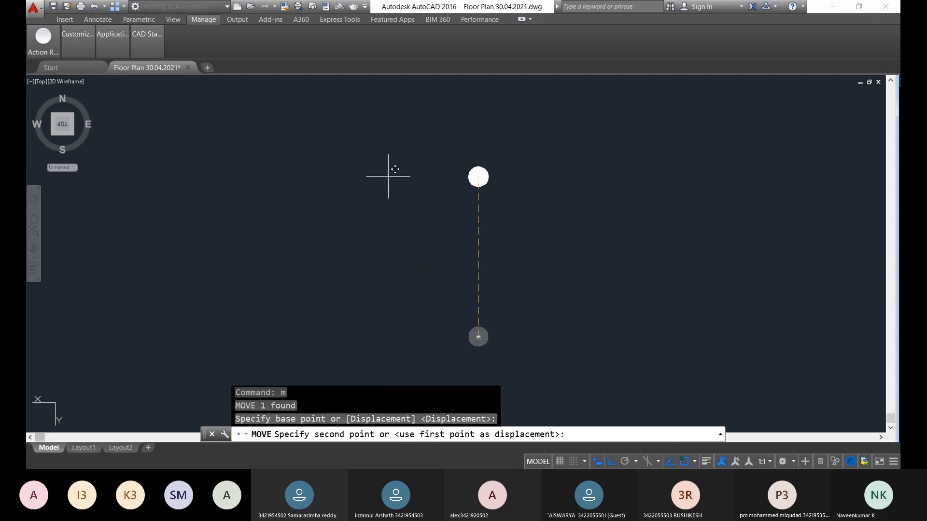
left_click(611, 462)
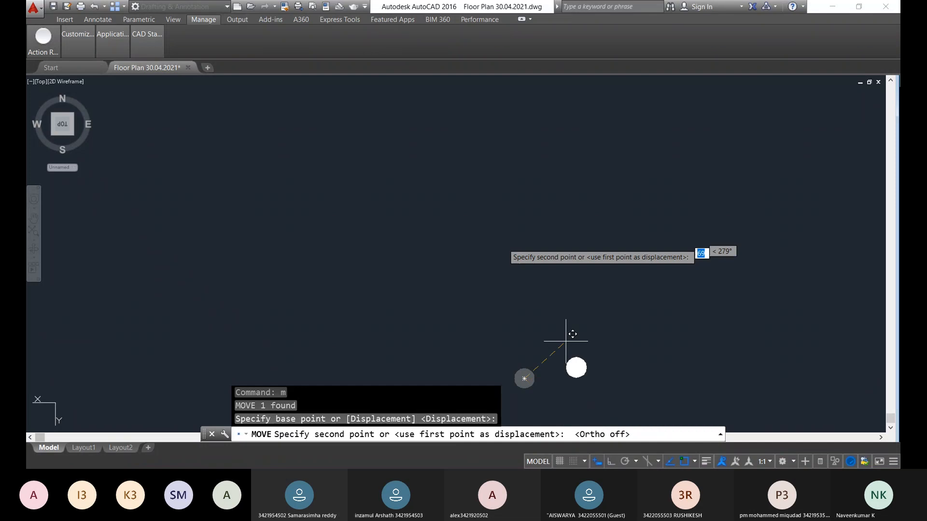
scroll(405, 204, "down", 2)
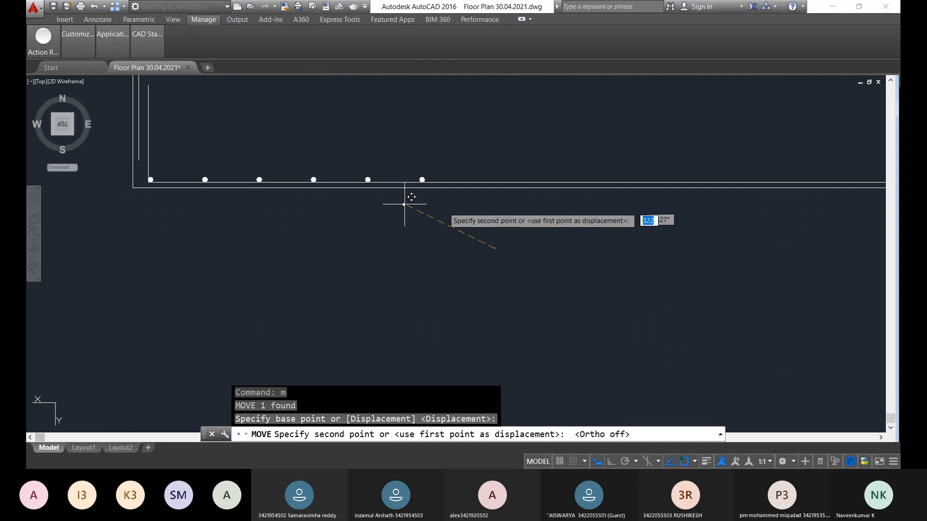
scroll(513, 332, "up", 2)
left_click(669, 463)
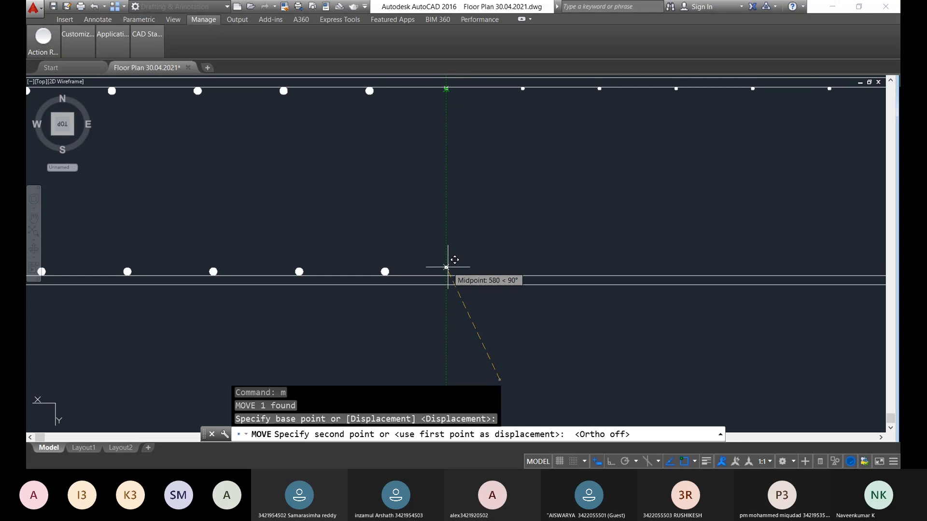
scroll(444, 267, "up", 4)
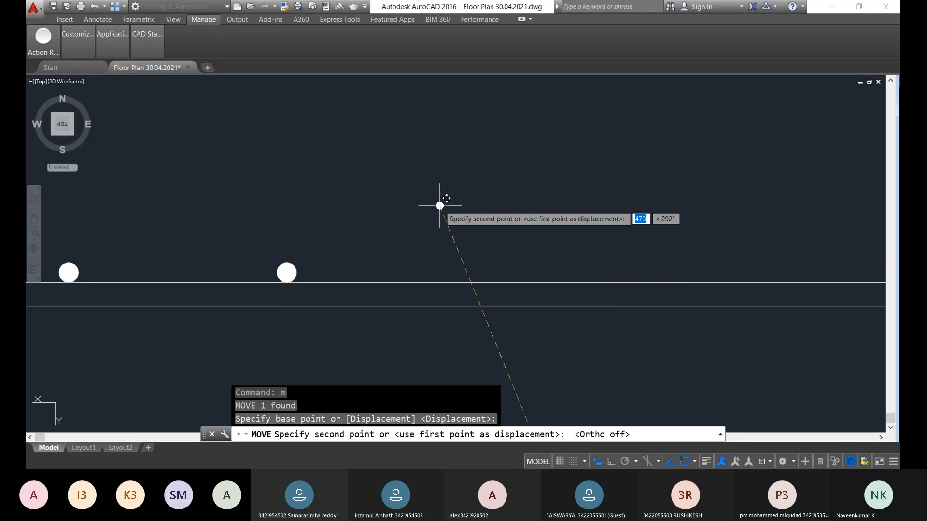
scroll(440, 204, "down", 8)
scroll(445, 193, "up", 4)
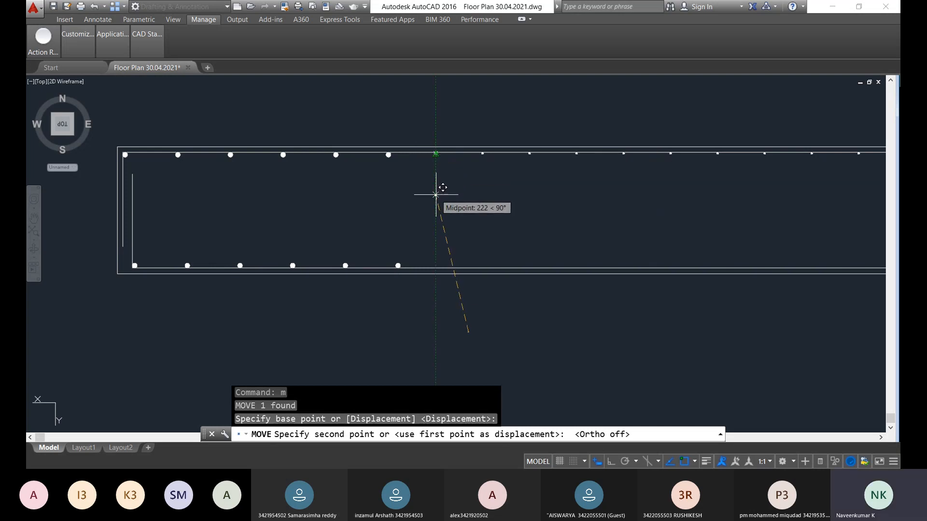
left_click(436, 266)
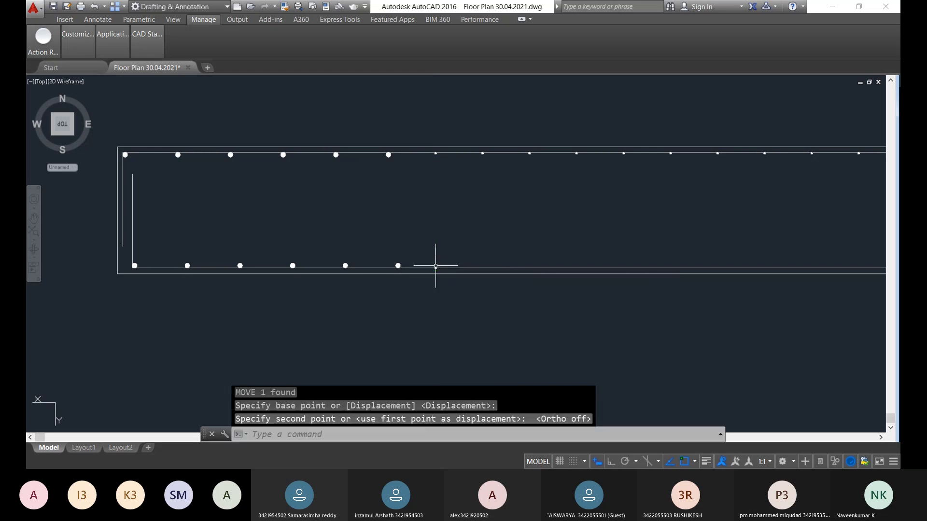
Nudge the small donut by its centre slightly upward from the lower line
scroll(478, 268, "up", 5)
scroll(391, 207, "up", 2)
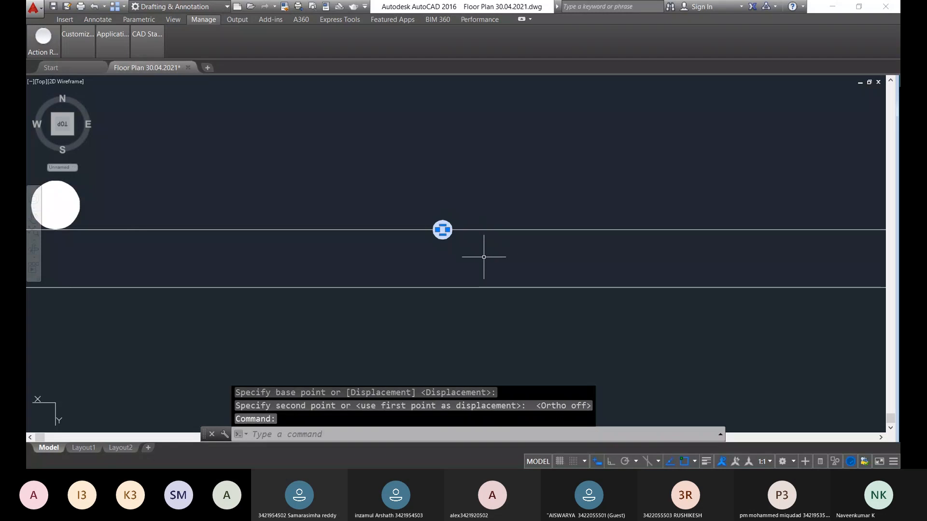
type("m")
key("Return")
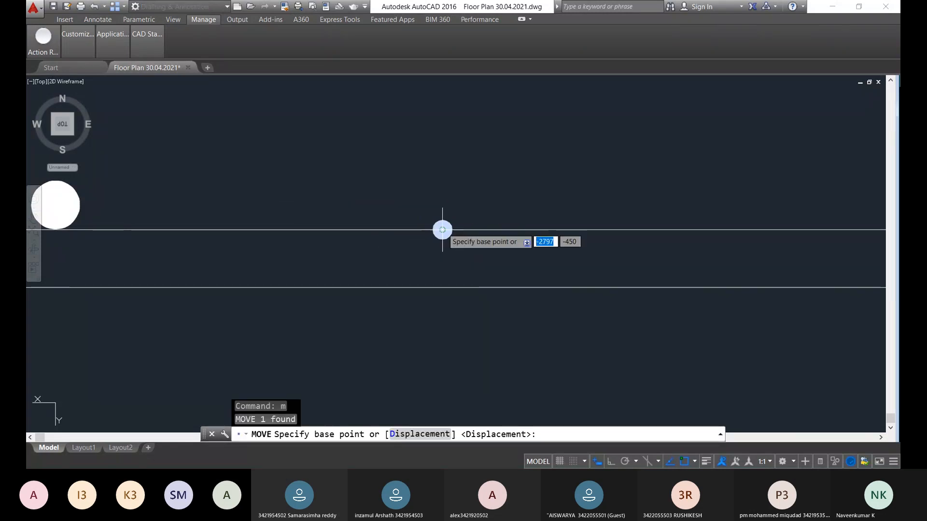
left_click(441, 230)
left_click(441, 222)
scroll(460, 214, "down", 2)
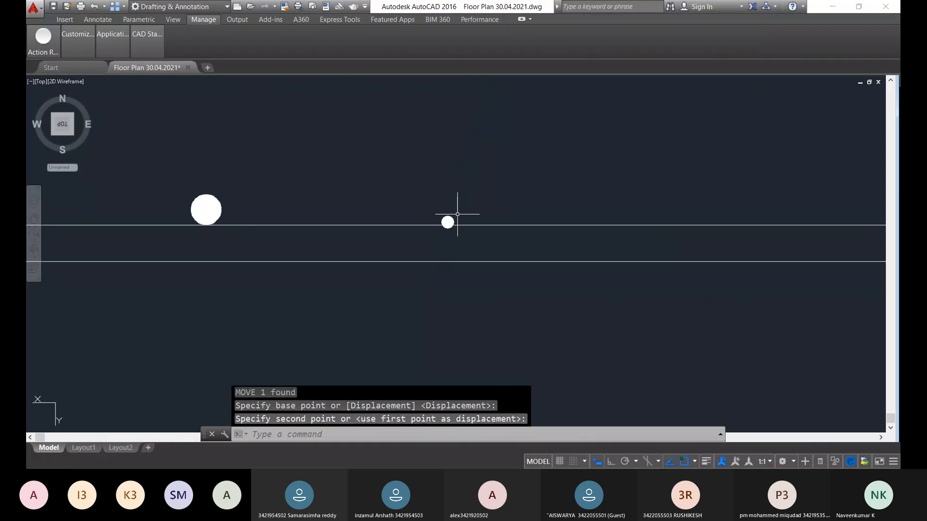
Move the small donut by its centre again so that its lower edge rests on the lower line
scroll(451, 207, "up", 8)
left_click(461, 242)
left_click(369, 180)
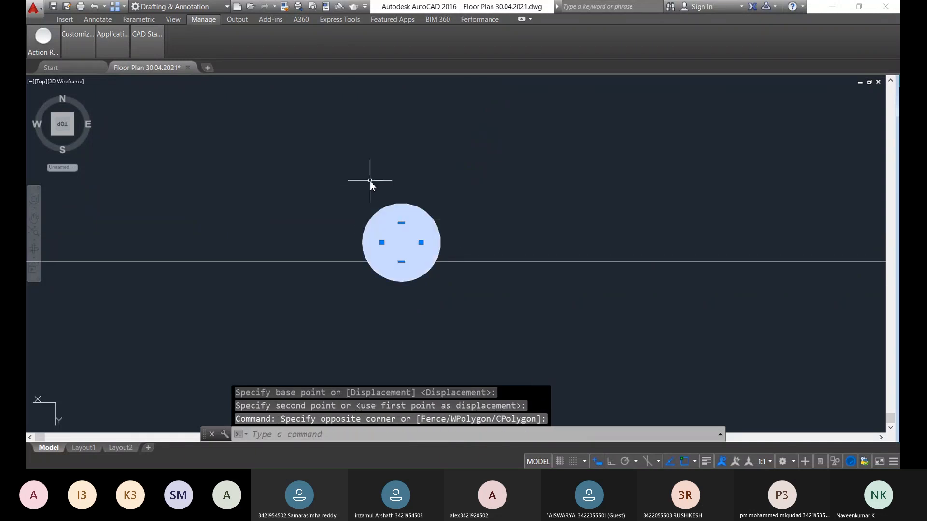
type("m")
key("Return")
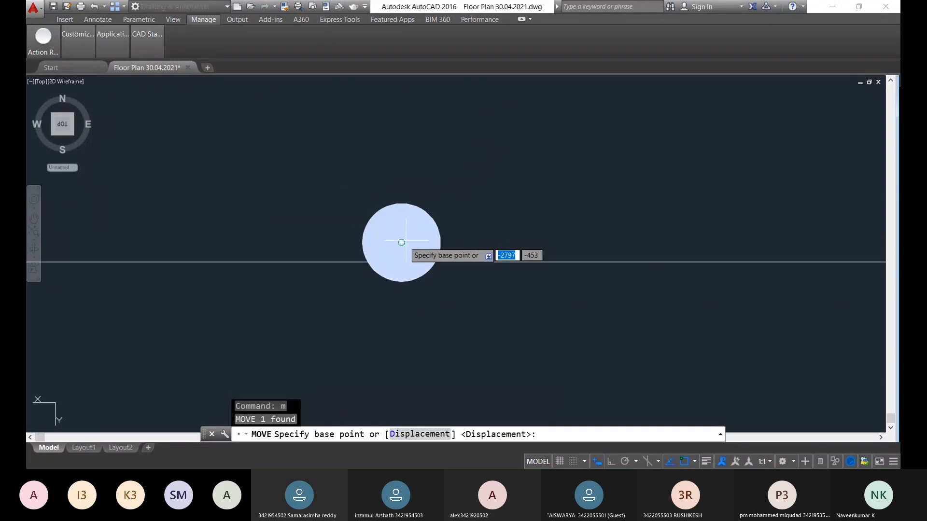
left_click(401, 242)
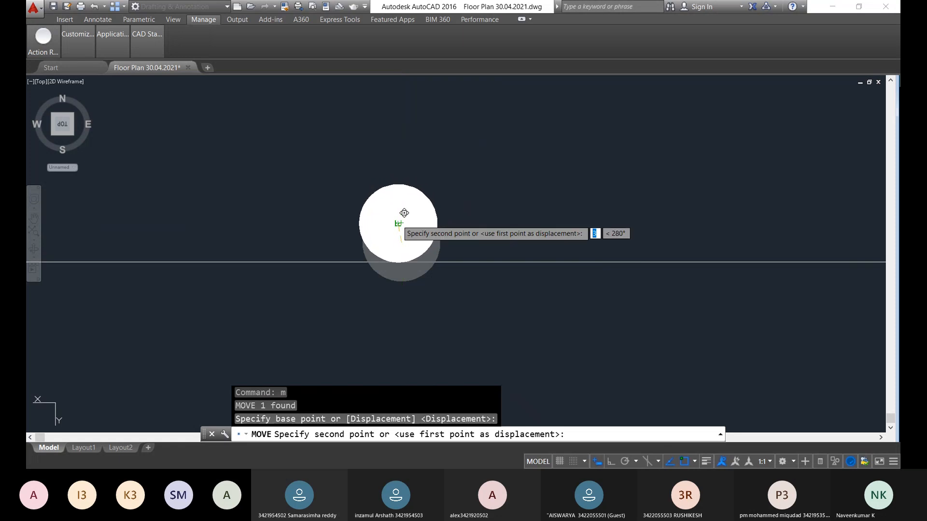
left_click(399, 223)
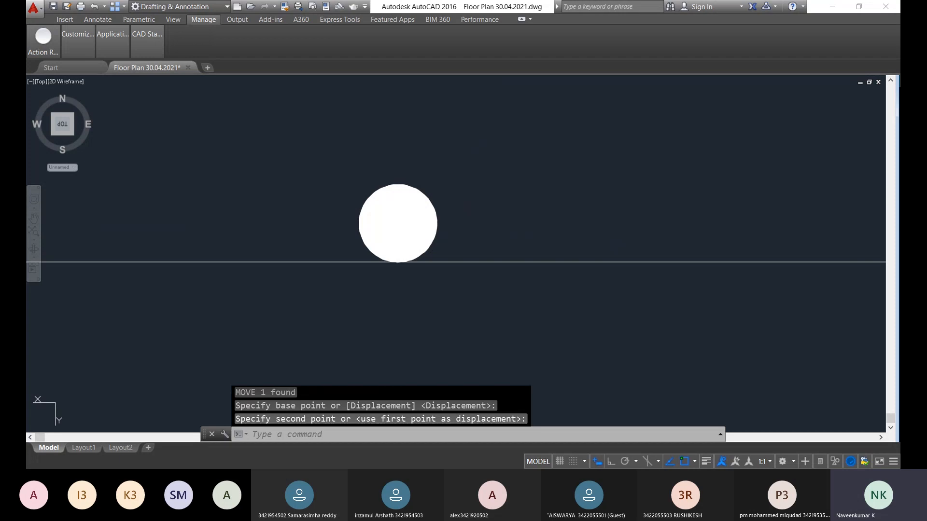
scroll(368, 191, "down", 5)
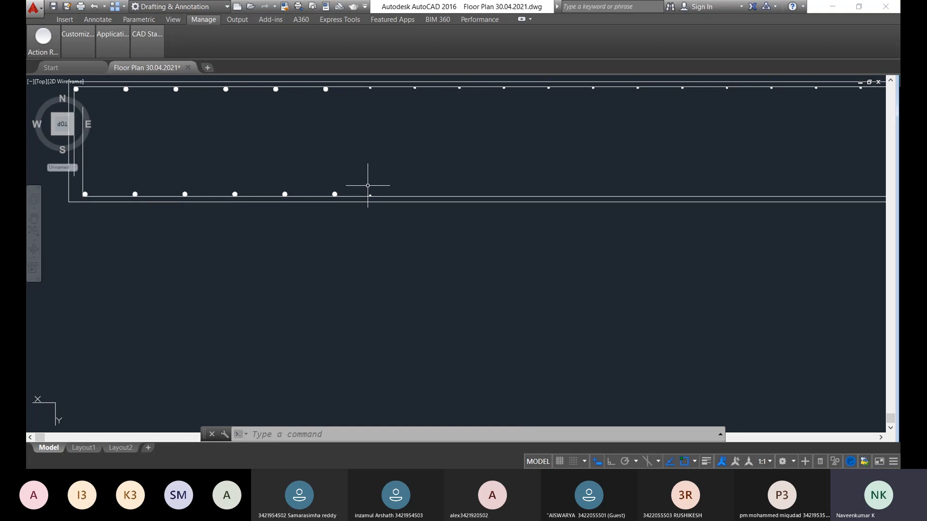
Create a path array of the small donut along the 7500 line and exit the array command
scroll(357, 207, "up", 6)
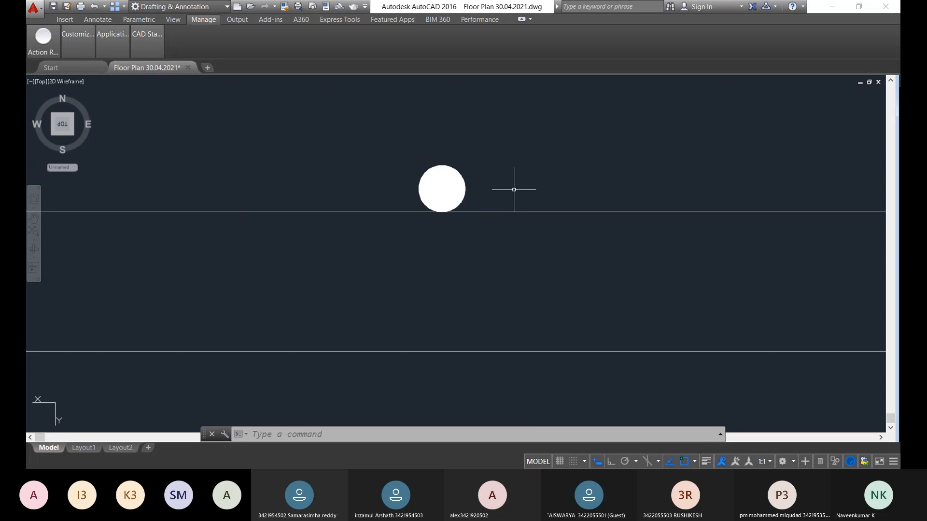
left_click(513, 190)
left_click(446, 181)
type("arr")
key("Return")
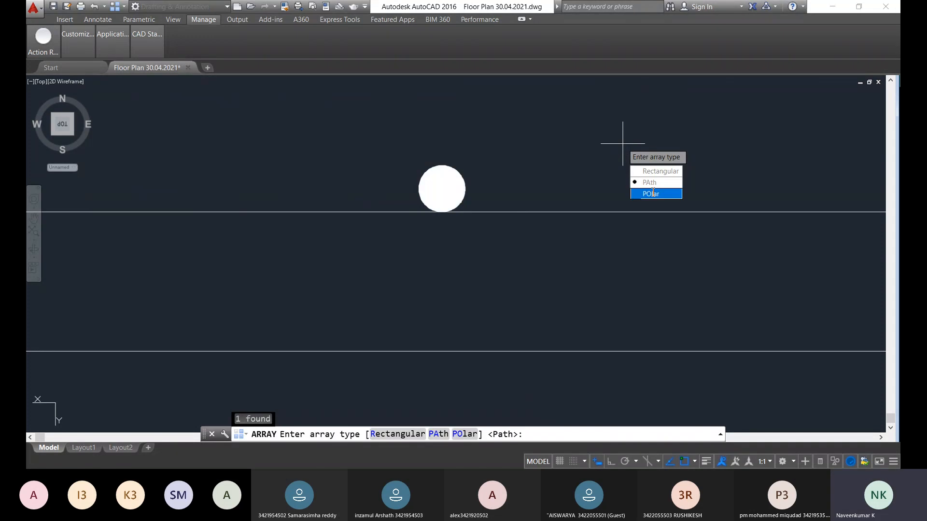
left_click(649, 182)
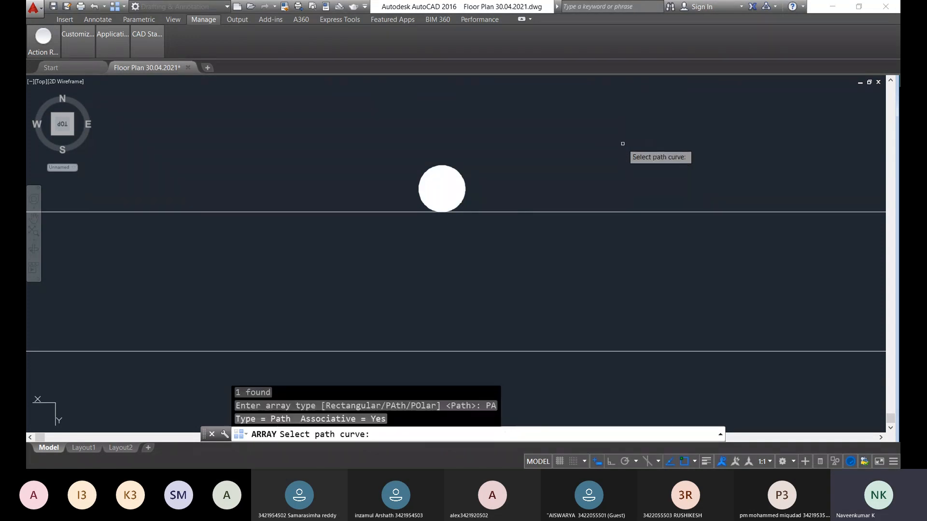
left_click(609, 213)
scroll(610, 219, "down", 6)
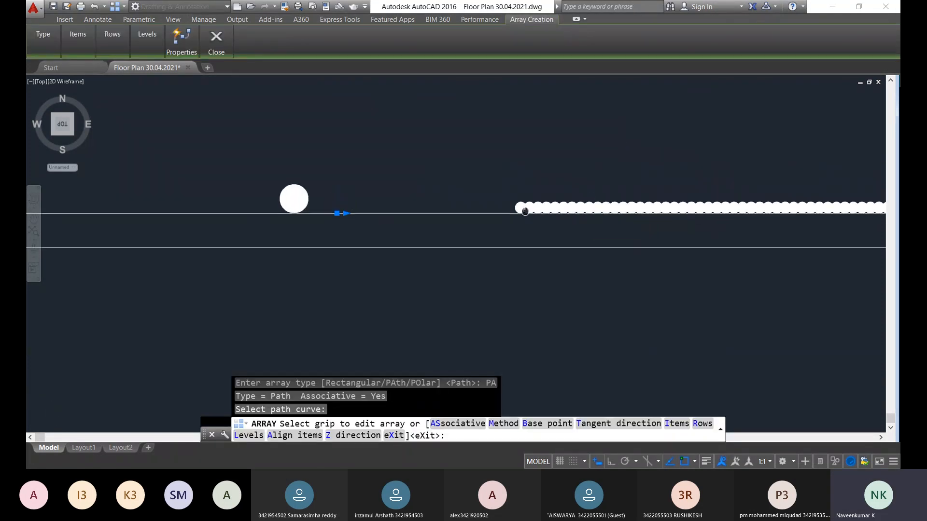
right_click(581, 199)
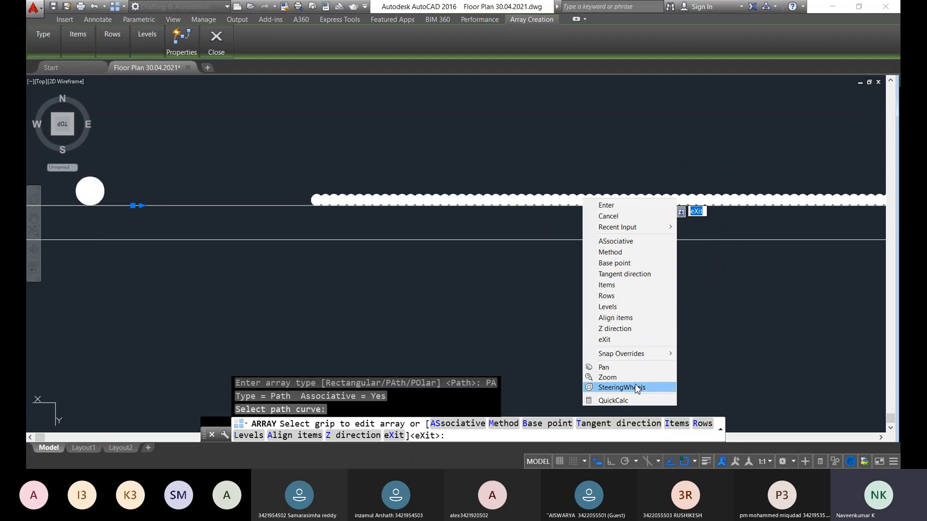
left_click(521, 271)
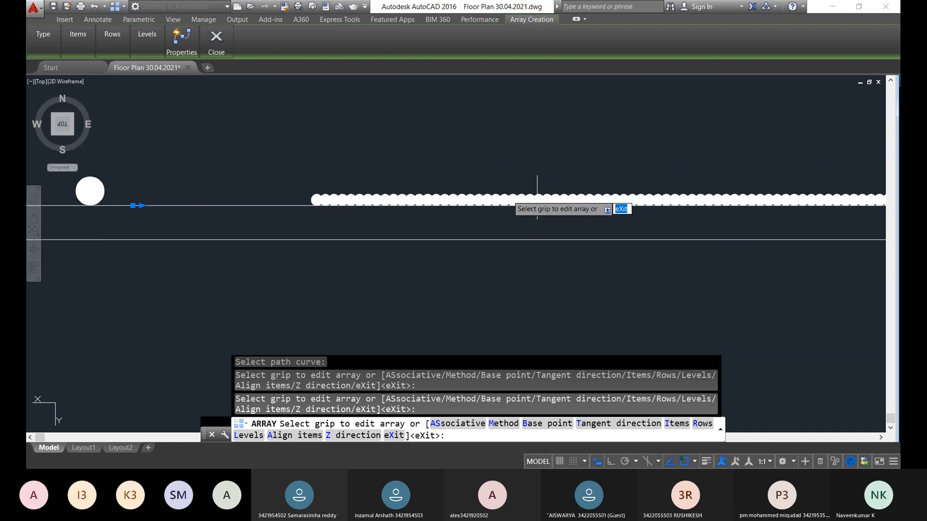
left_click(502, 195)
key("Escape")
Set the new path array's item spacing to 250 in its quick properties, and close them
right_click(491, 197)
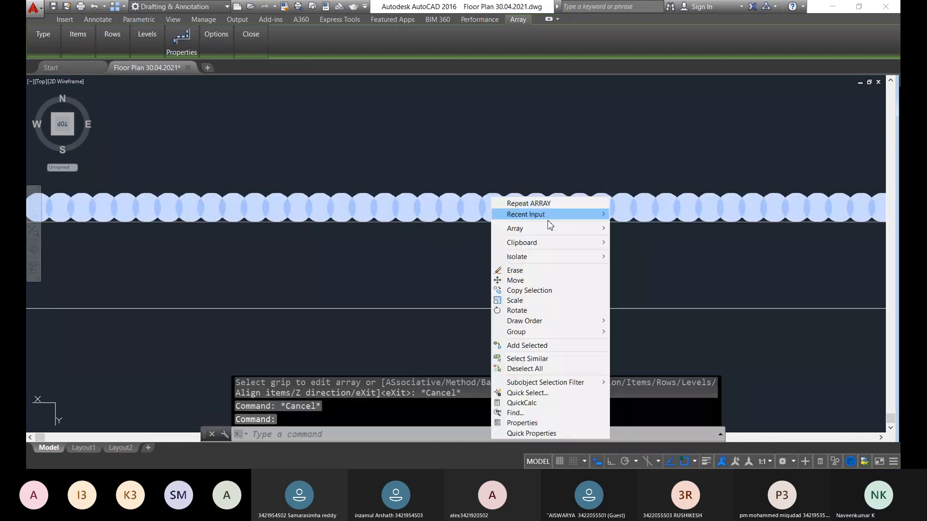
left_click(563, 433)
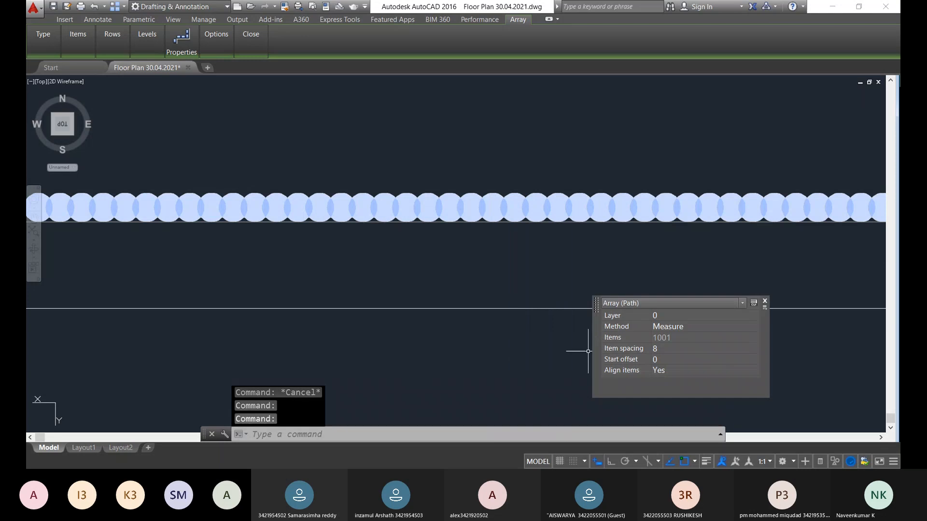
left_click(668, 349)
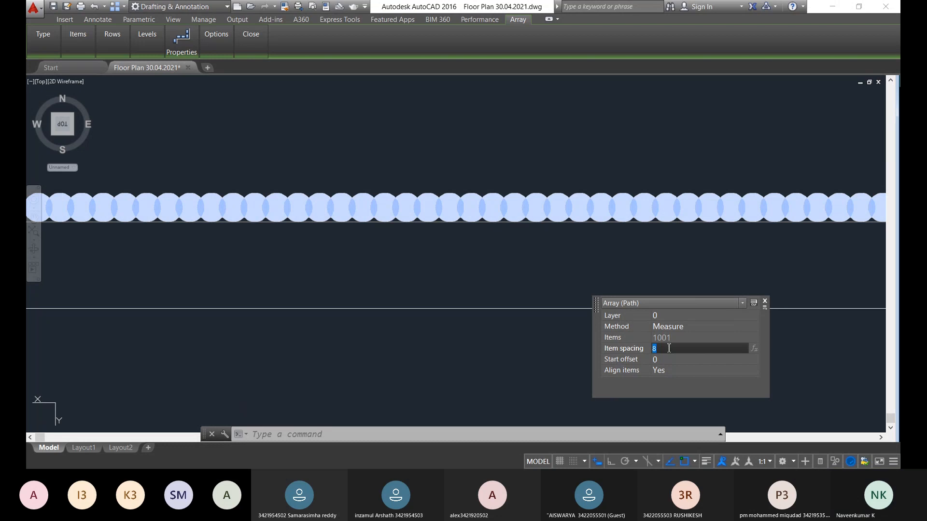
type("250")
key("Tab")
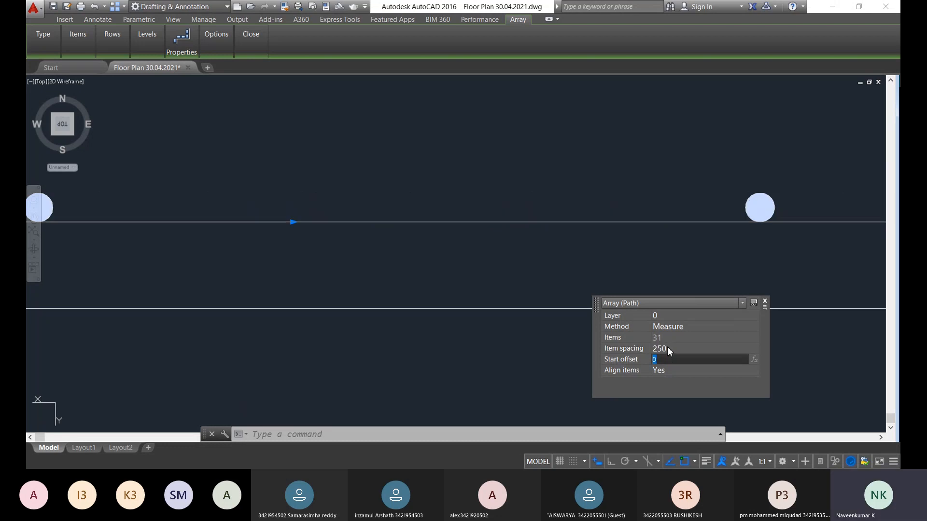
scroll(475, 175, "down", 2)
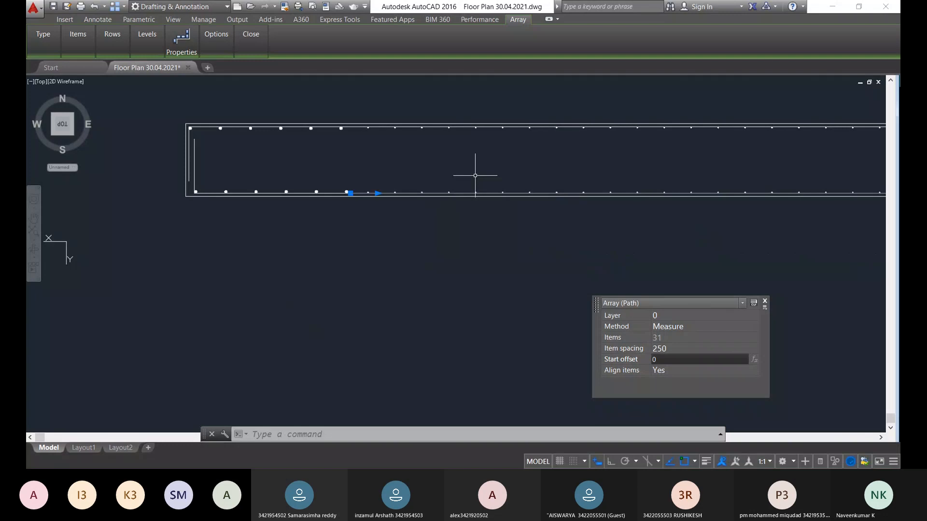
middle_click_drag(475, 175, 259, 182)
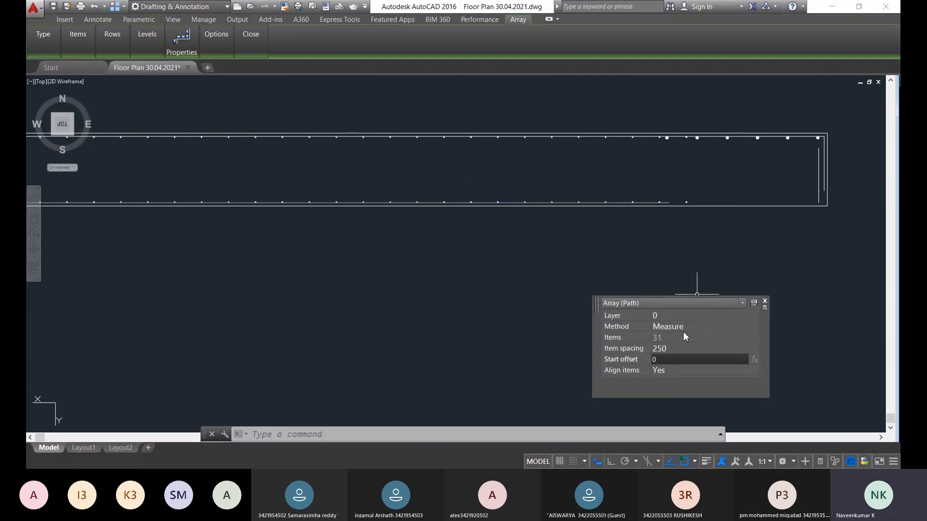
left_click(671, 338)
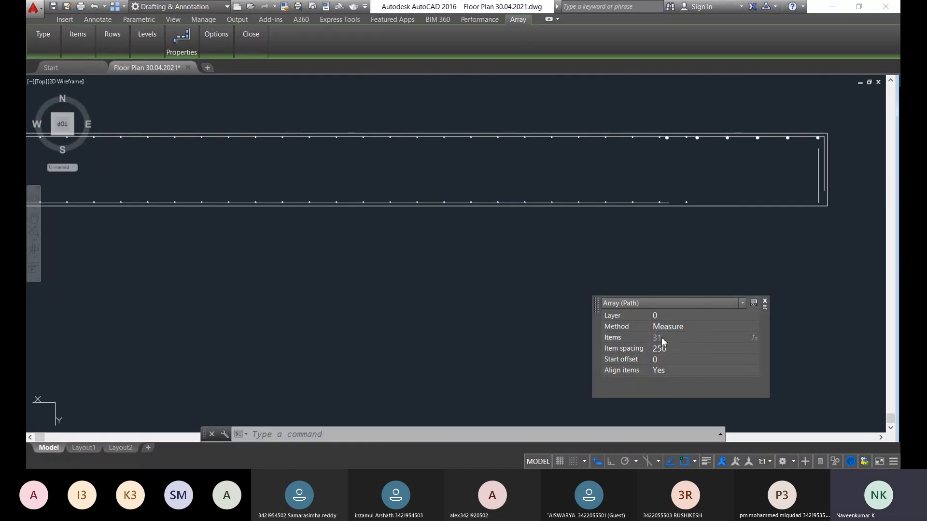
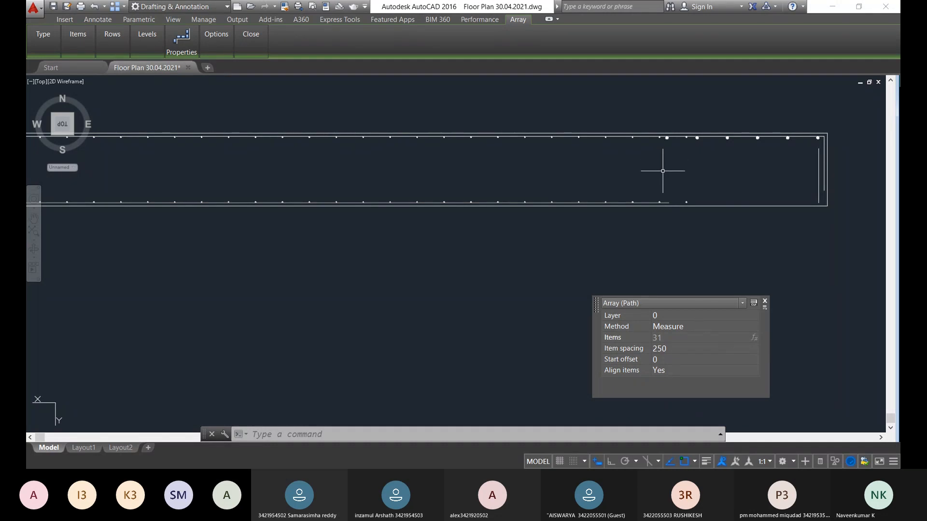
left_click(765, 304)
Deselect the array and examine the upper and lower bar rows where the large bars meet the small ones
scroll(753, 290, "down", 5)
scroll(507, 212, "up", 5)
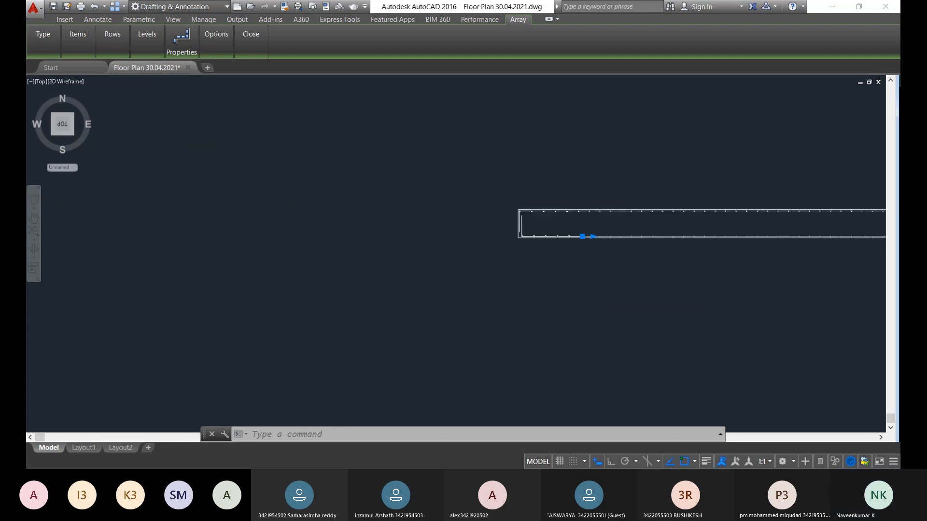
middle_click_drag(632, 282, 506, 234)
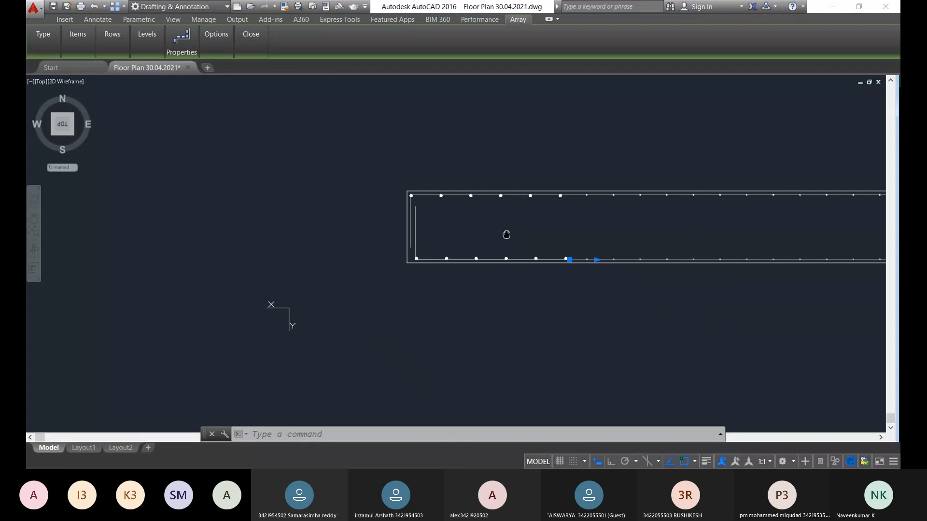
middle_click_drag(506, 235, 495, 228)
key("Escape")
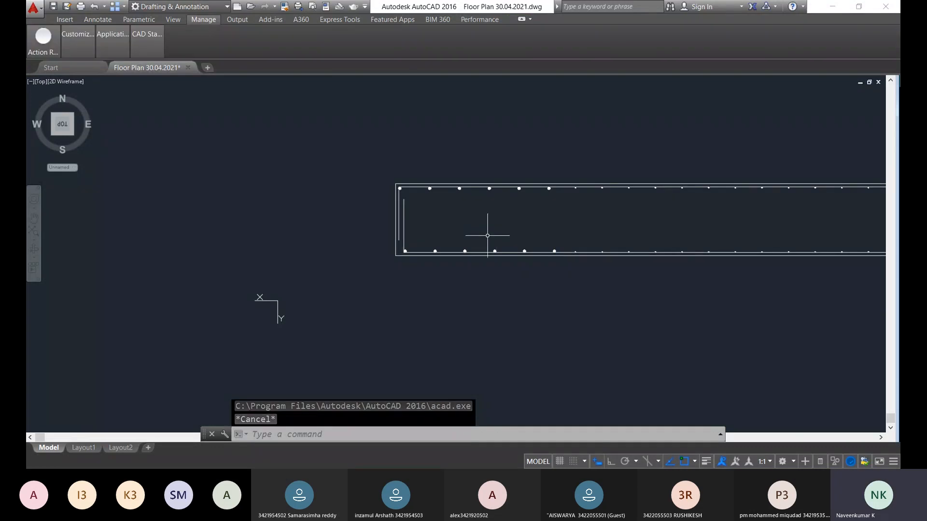
scroll(482, 292, "up", 5)
scroll(440, 258, "down", 5)
scroll(579, 306, "up", 4)
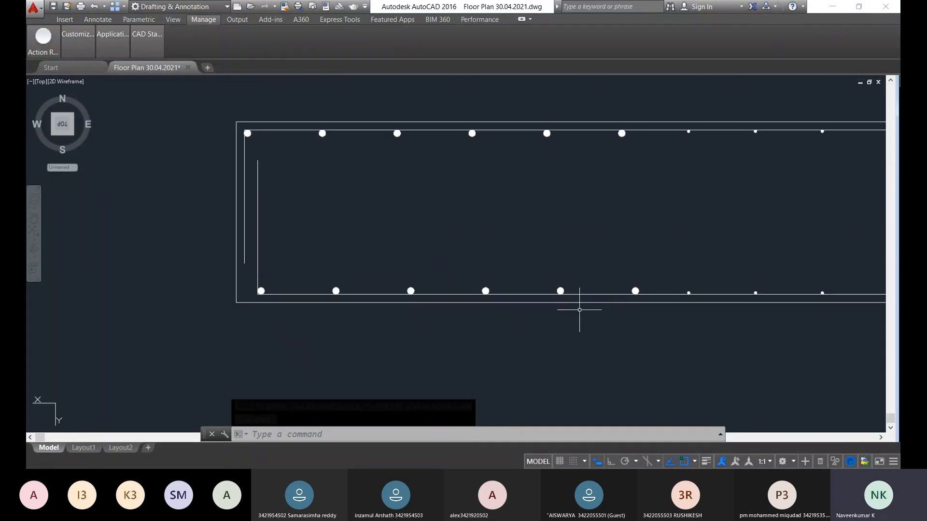
Copy the lower large-bar array together with its path line to the opposite end of the section, starting where the small-bar line ends
scroll(591, 298, "up", 2)
left_click(593, 299)
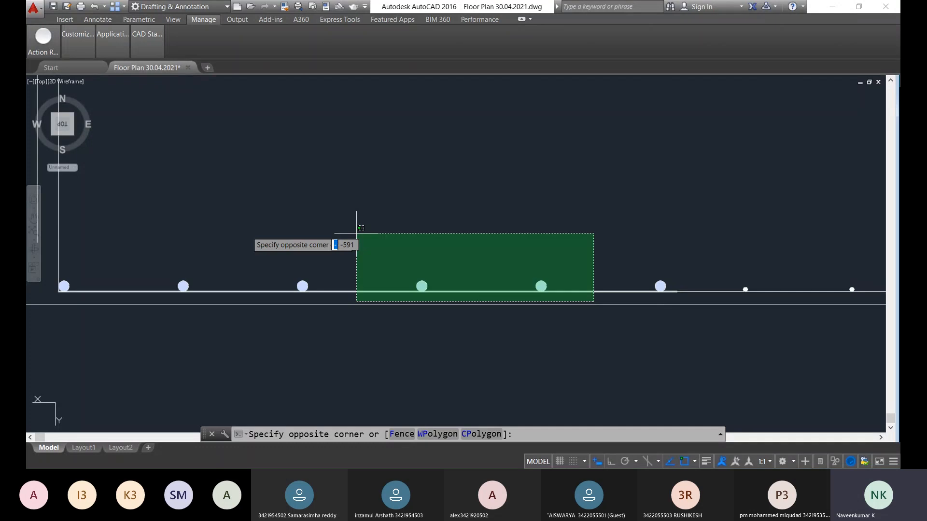
left_click(356, 233)
type("co")
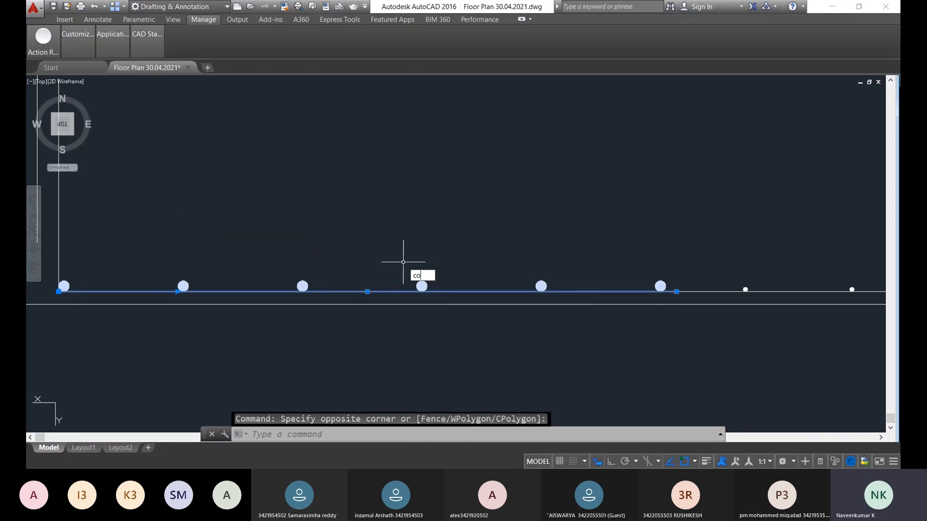
key("Return")
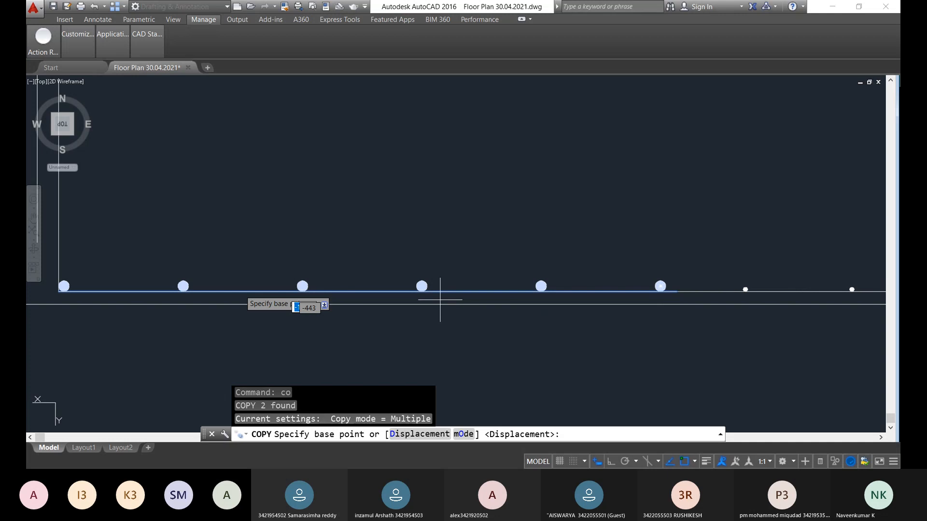
scroll(57, 292, "up", 4)
left_click(65, 291)
scroll(399, 177, "down", 11)
middle_click_drag(378, 180, 122, 185)
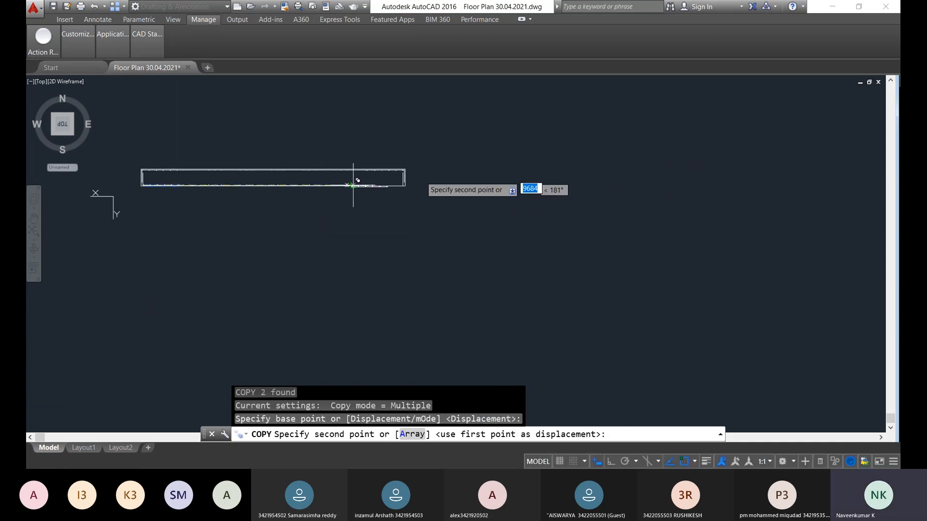
scroll(353, 185, "up", 5)
scroll(311, 251, "down", 3)
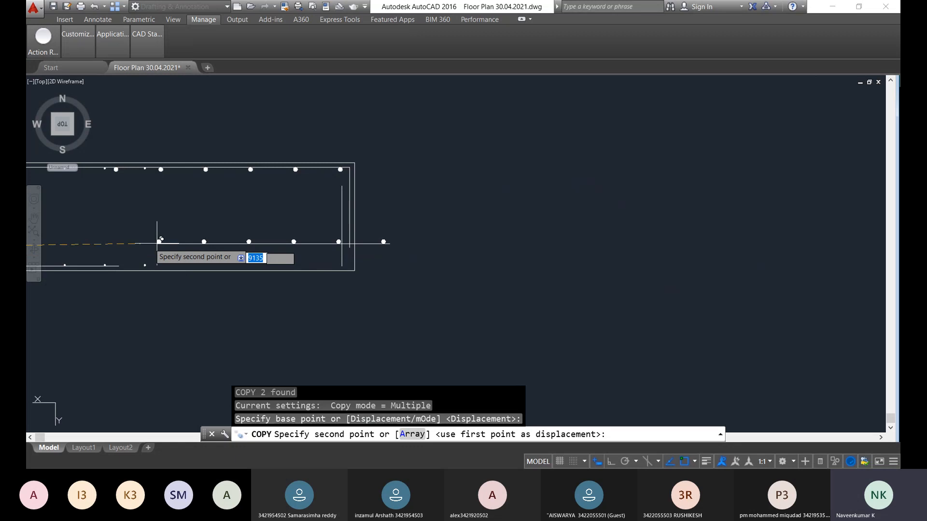
scroll(338, 208, "up", 8)
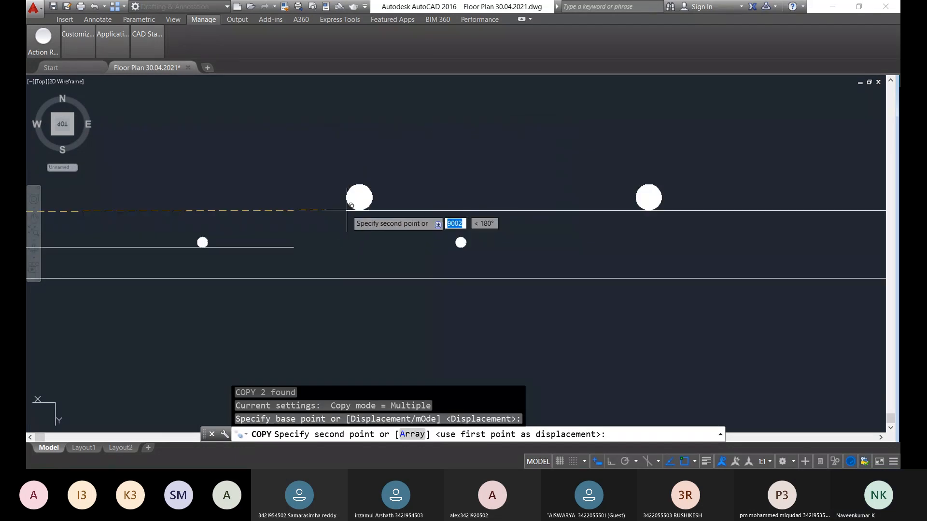
scroll(316, 229, "down", 2)
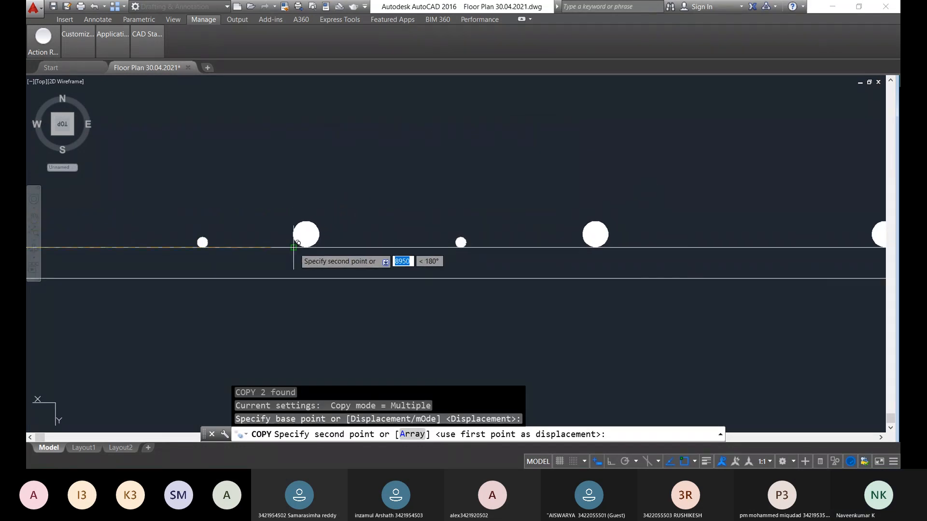
left_click(314, 234)
scroll(323, 290, "down", 5)
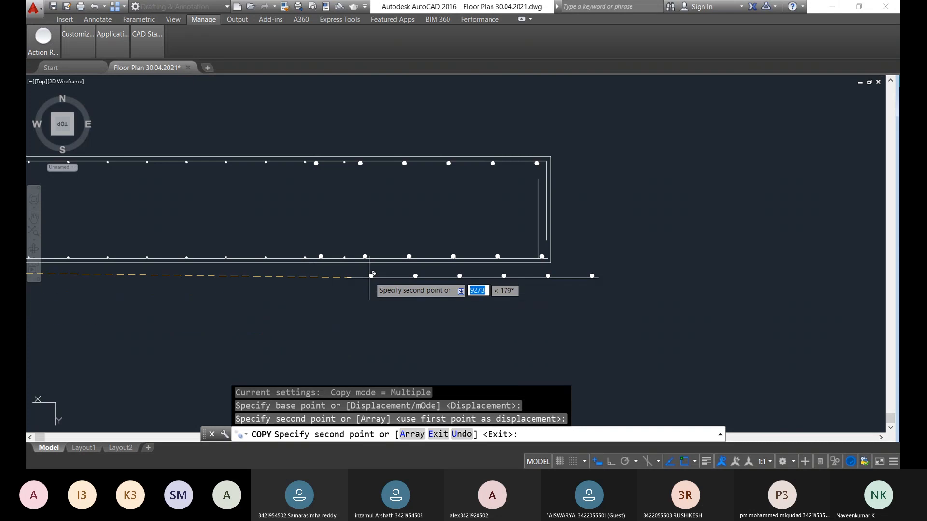
key("Escape")
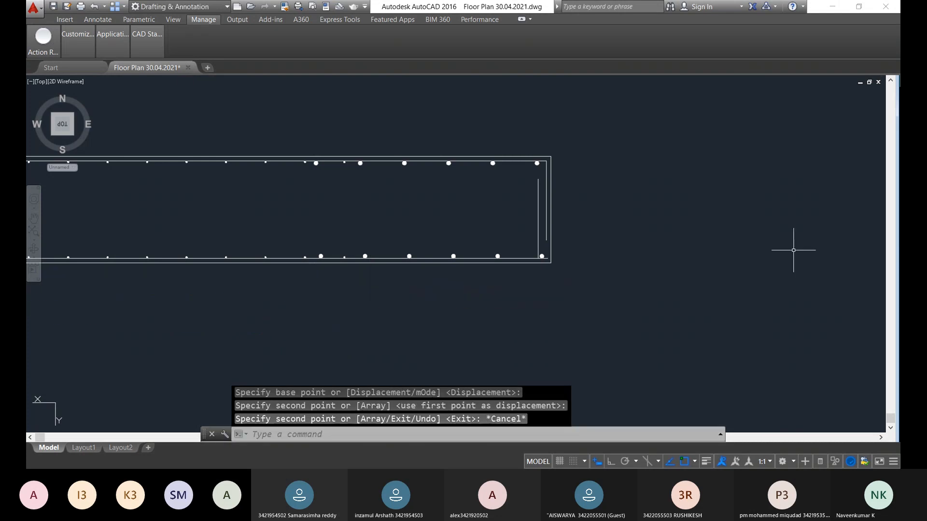
Trim the copied lower line's excess beyond the vertical bar at the section's end
scroll(479, 265, "up", 10)
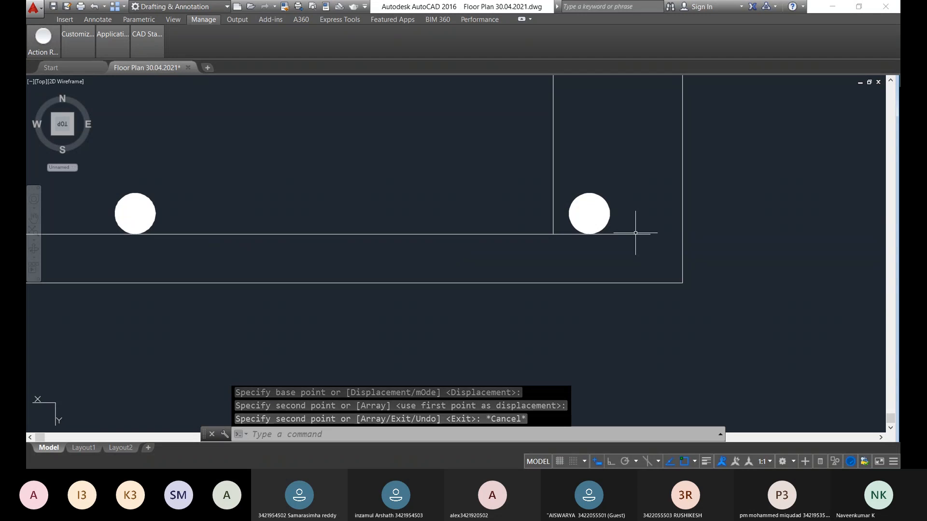
type("tr")
key("Return")
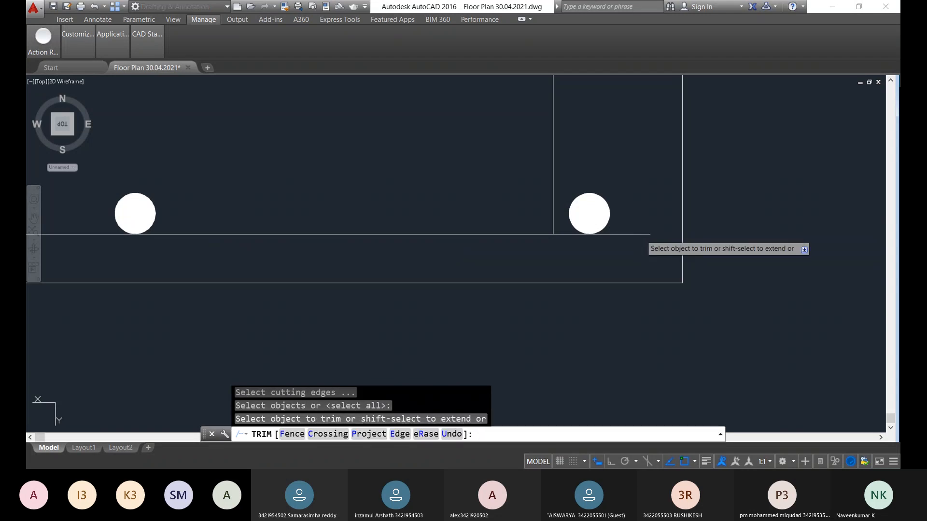
scroll(642, 234, "up", 5)
left_click(594, 179)
left_click(598, 196)
scroll(598, 196, "down", 8)
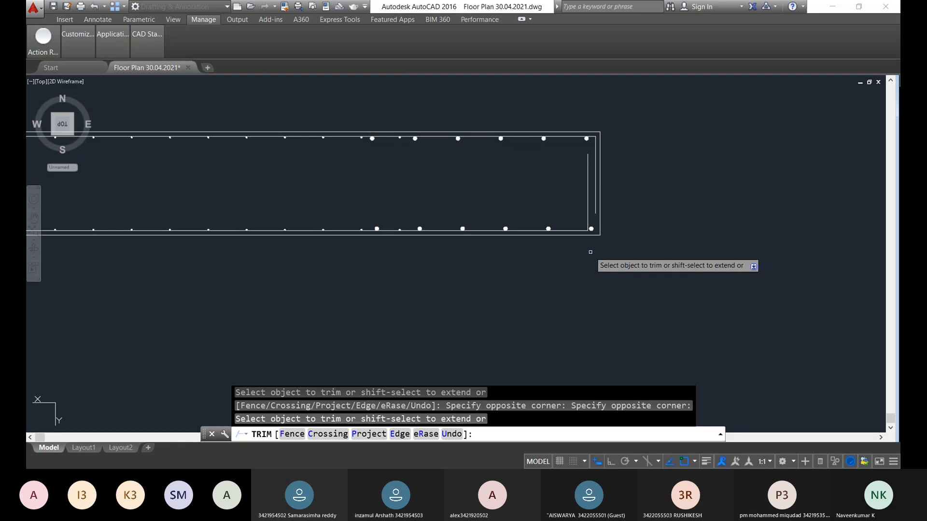
key("Escape")
key("Escape")
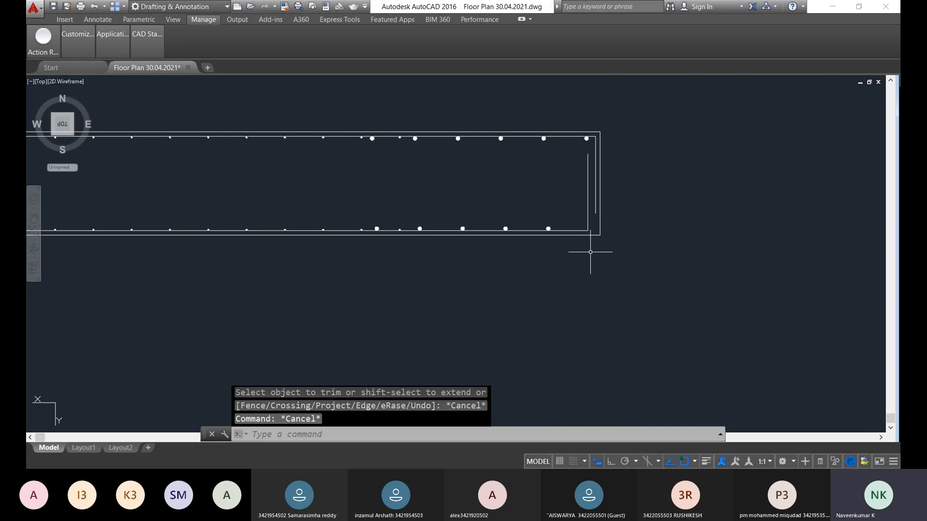
Draw a slanted line from the innermost large upper bar to the nearest small lower bar at the section's first end
scroll(593, 248, "down", 3)
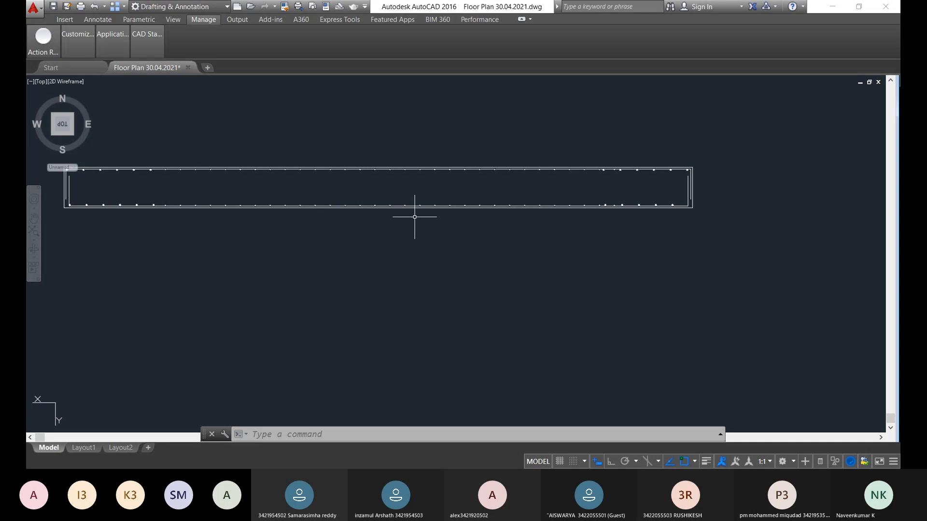
scroll(414, 216, "down", 2)
middle_click_drag(413, 238, 538, 217)
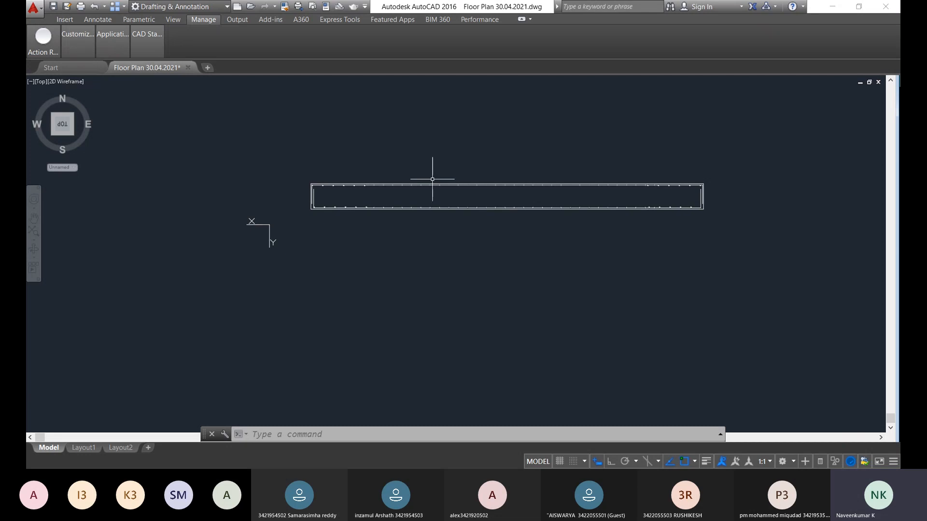
scroll(350, 196, "up", 2)
scroll(379, 196, "up", 1)
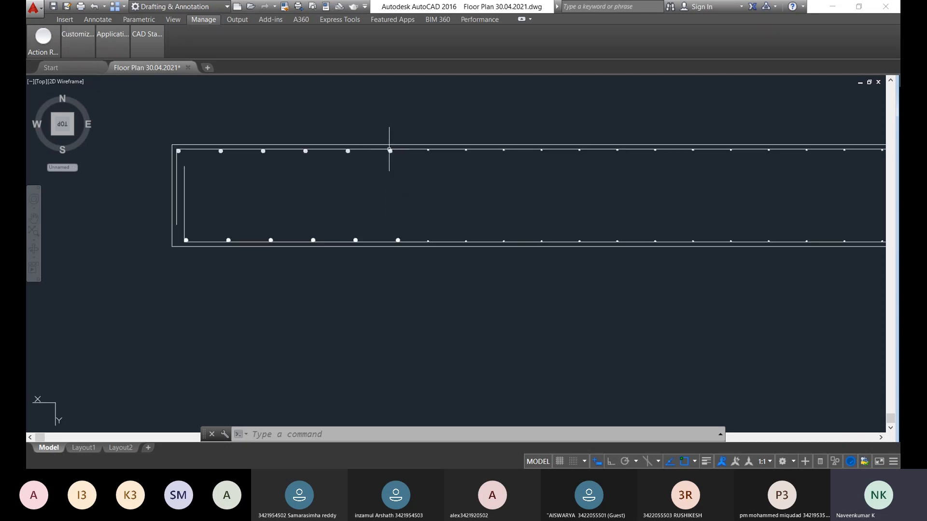
scroll(389, 151, "up", 1)
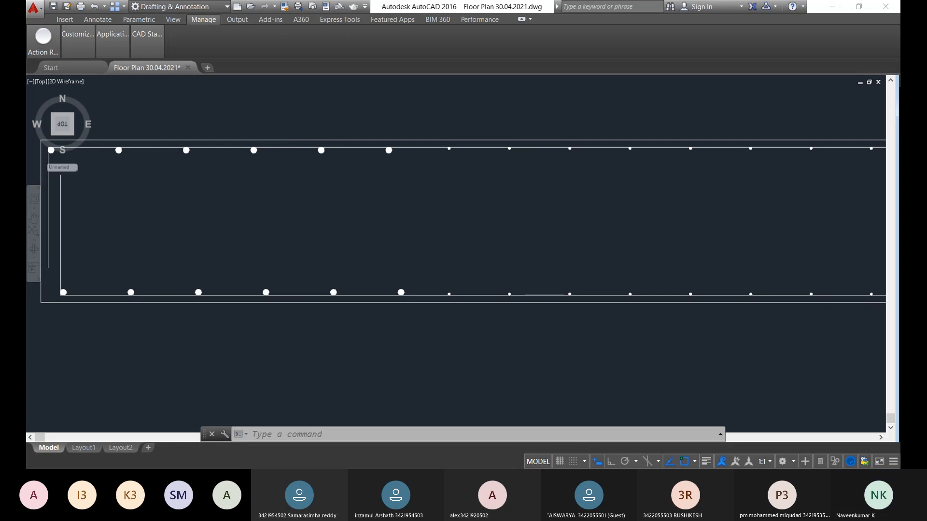
scroll(389, 150, "up", 1)
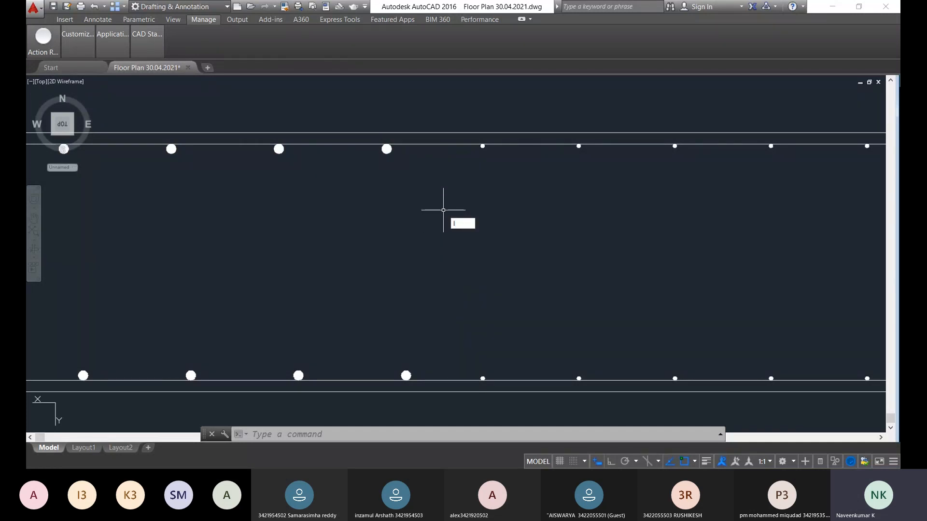
key("Return")
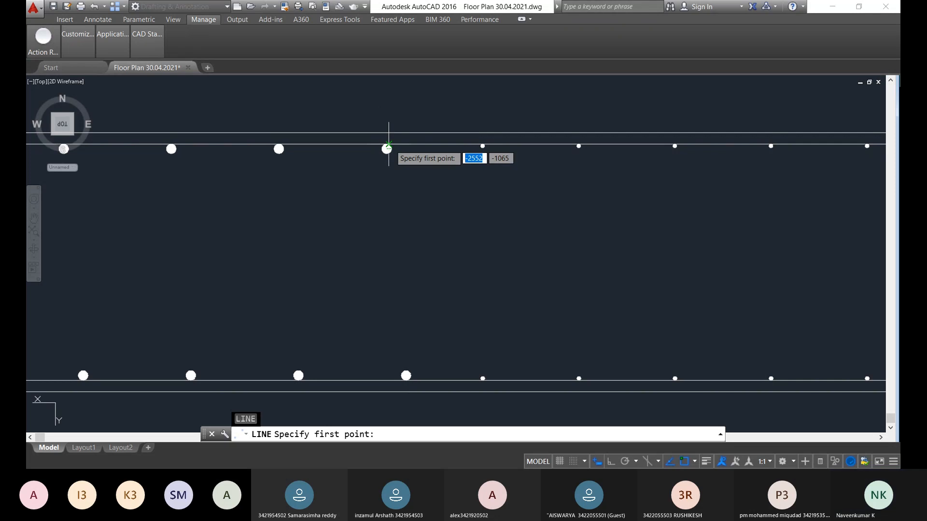
left_click(388, 145)
scroll(485, 374, "up", 5)
left_click(488, 369)
scroll(557, 319, "down", 2)
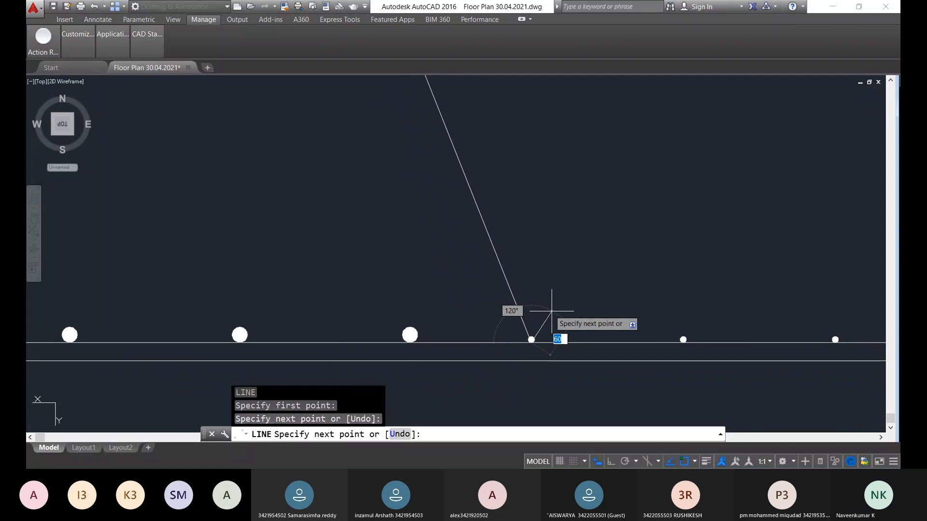
scroll(552, 311, "down", 4)
key("Escape")
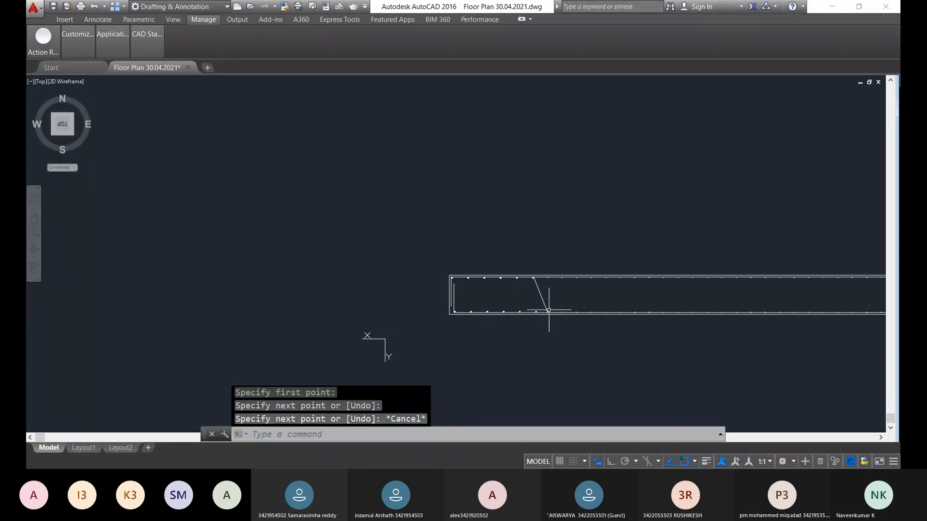
Draw a slanted line from the innermost large upper bar to the innermost large lower bar at the section's opposite end
scroll(623, 322, "down", 2)
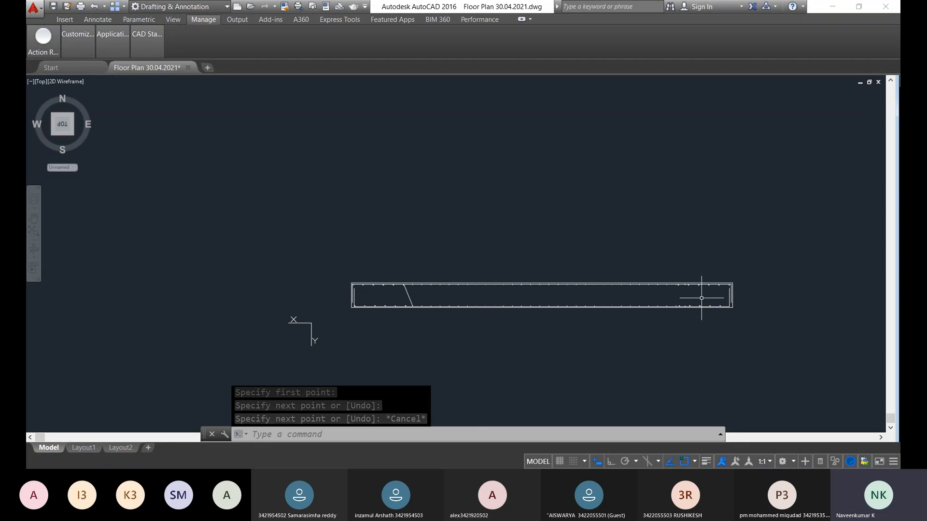
scroll(705, 307, "up", 6)
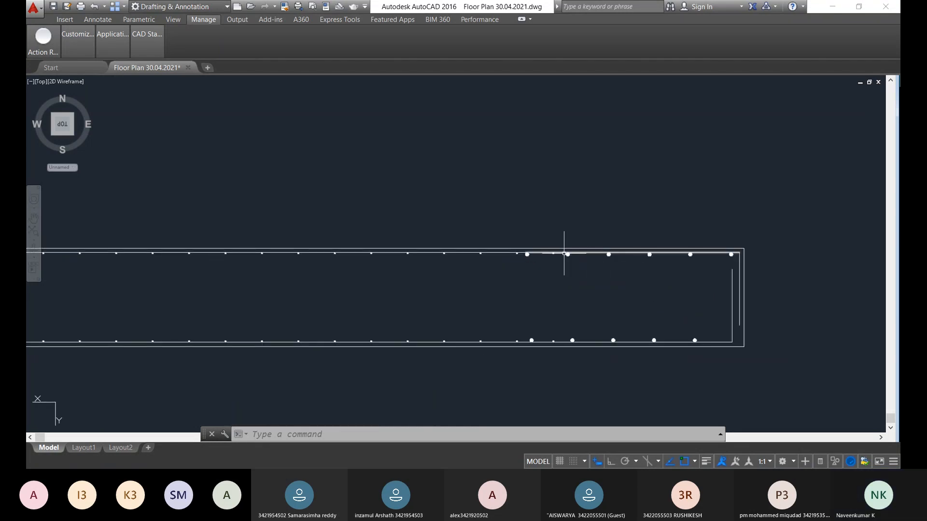
scroll(564, 253, "up", 2)
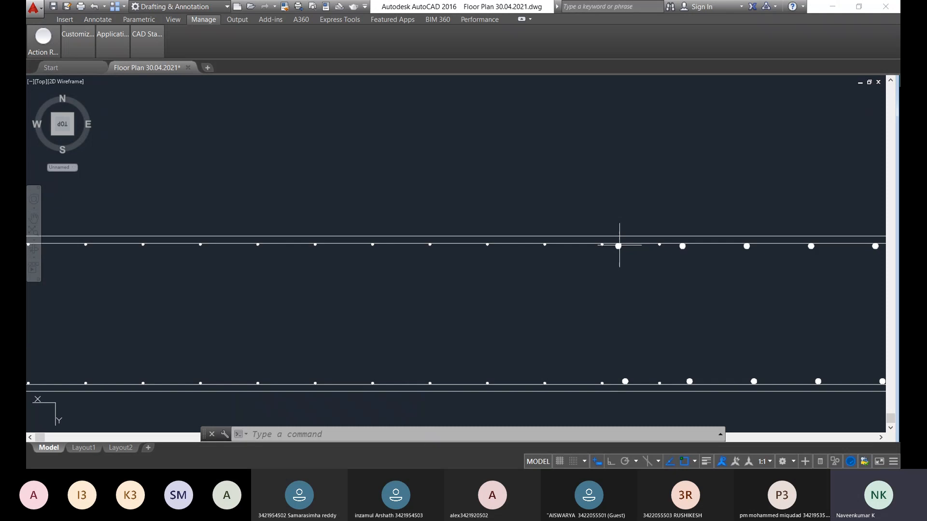
scroll(621, 250, "down", 4)
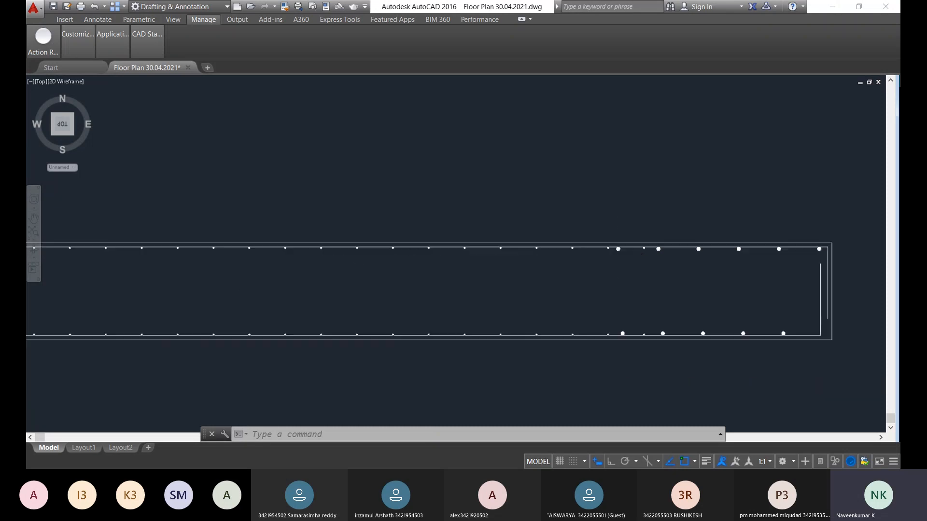
scroll(619, 253, "up", 3)
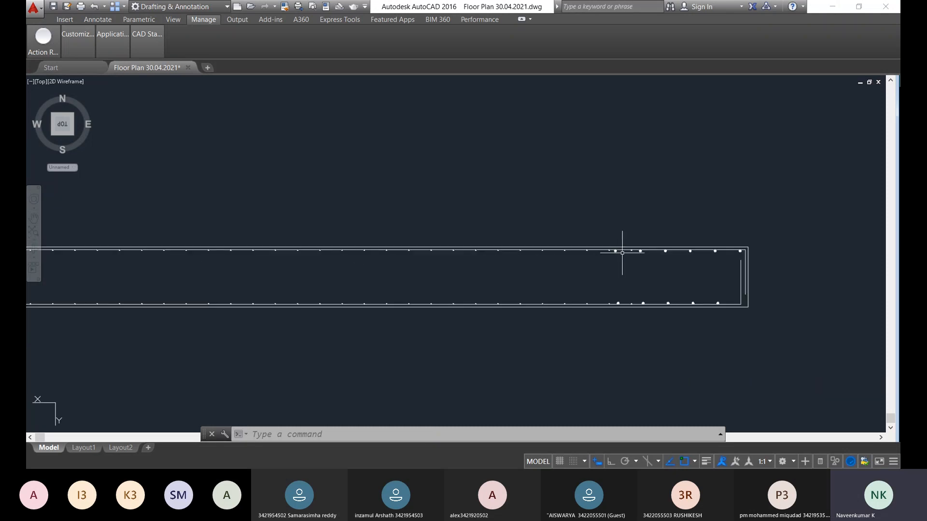
scroll(637, 236, "up", 3)
right_click(636, 227)
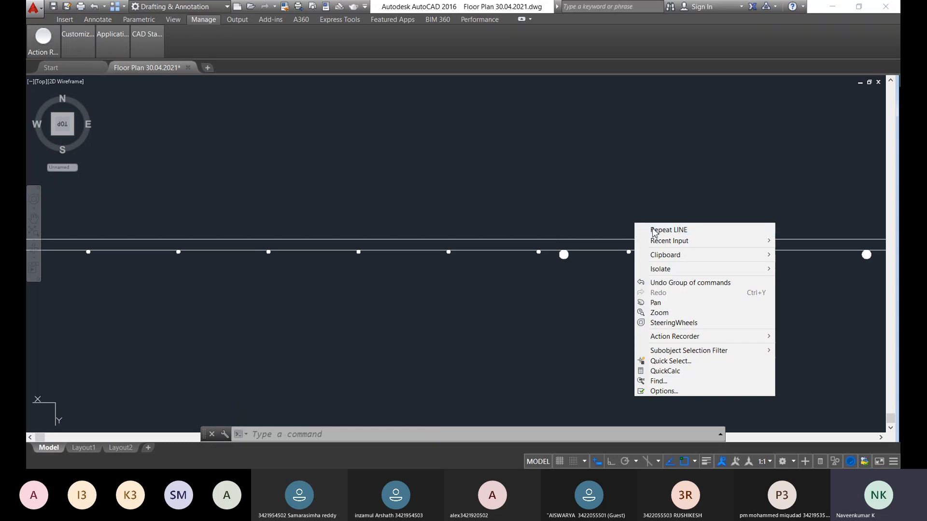
left_click(666, 230)
scroll(560, 252, "up", 3)
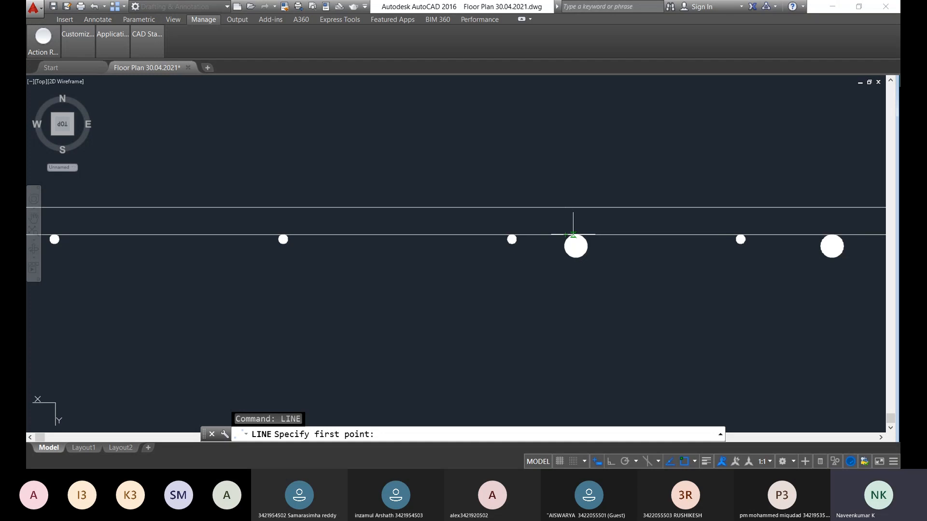
left_click(573, 235)
scroll(569, 270, "down", 2)
scroll(569, 269, "up", 4)
scroll(574, 264, "up", 2)
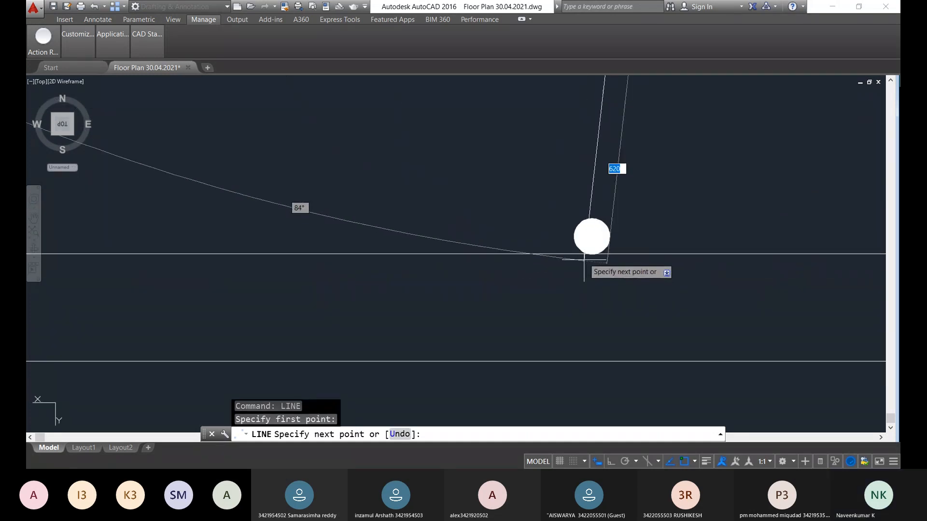
left_click(585, 253)
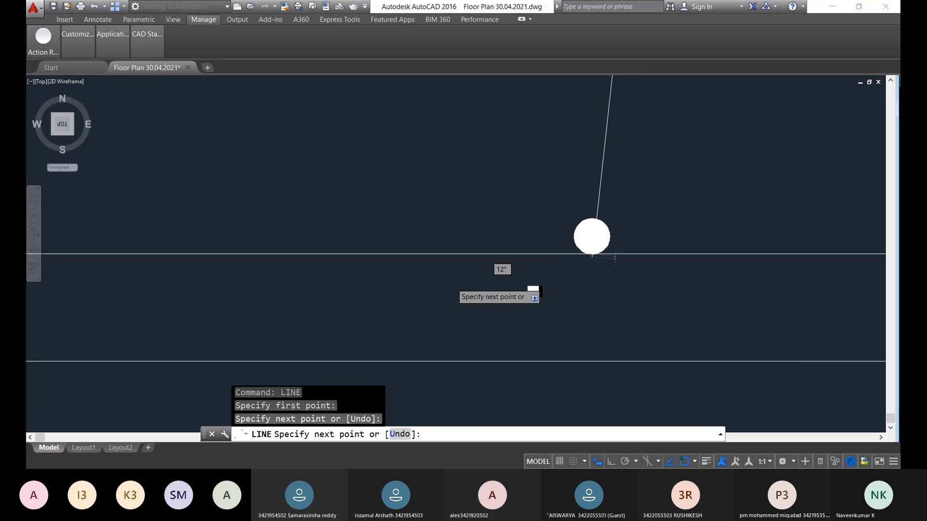
scroll(396, 319, "down", 5)
middle_click_drag(402, 319, 661, 245)
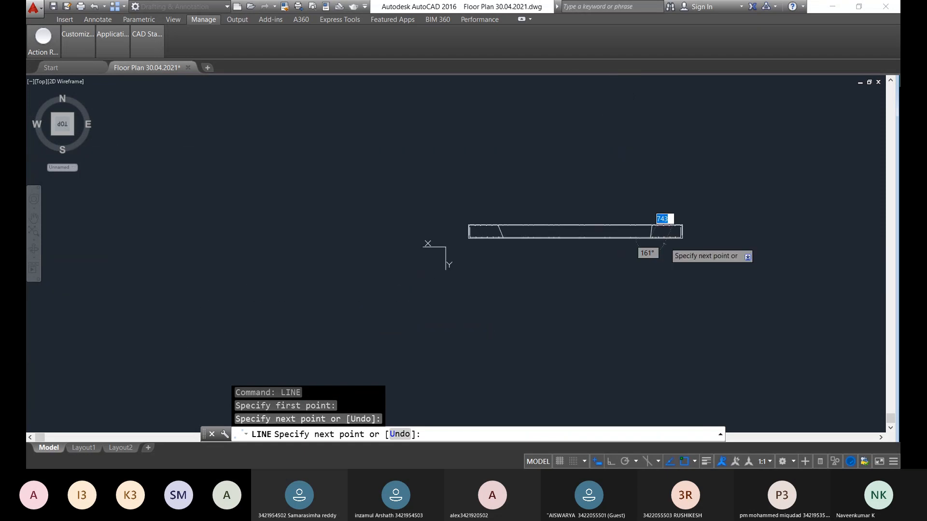
key("Escape")
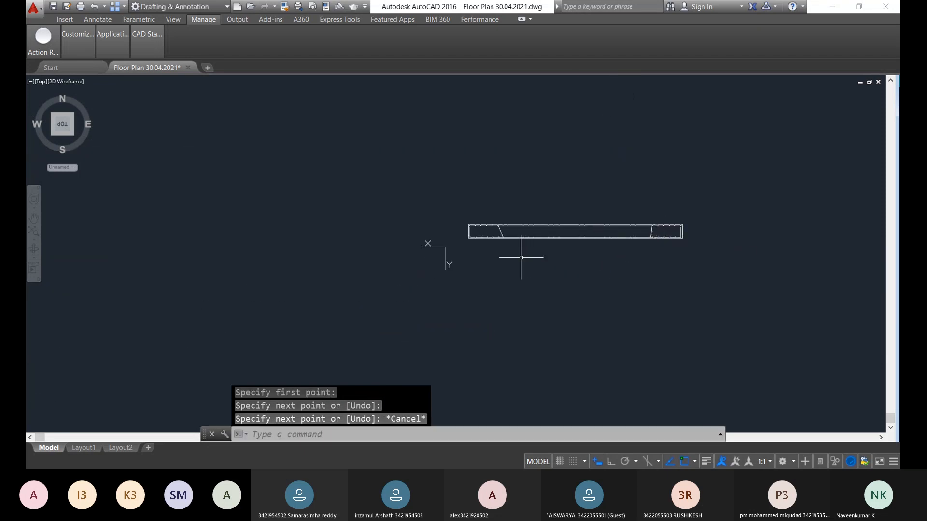
Erase the slanted line just drawn between the innermost large upper and lower bars
scroll(682, 209, "up", 2)
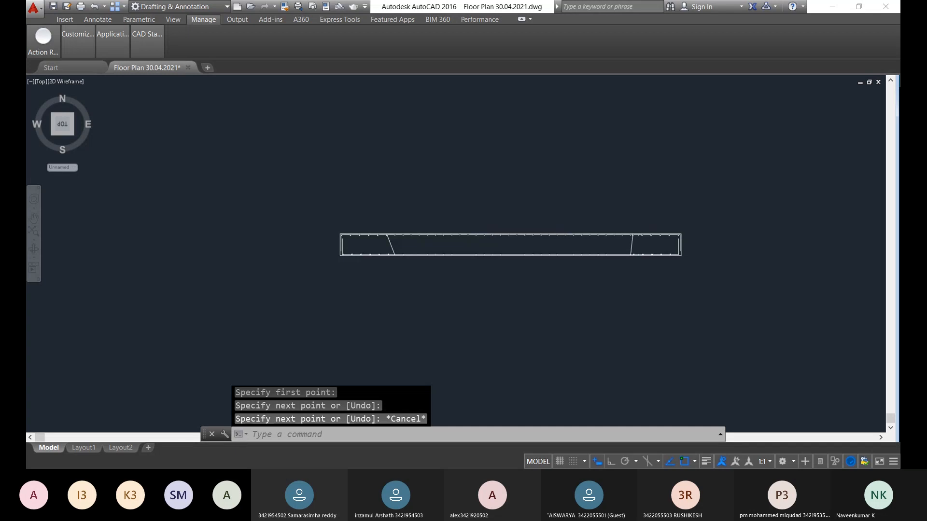
scroll(617, 161, "up", 5)
left_click(617, 161)
left_click(560, 130)
key("Delete")
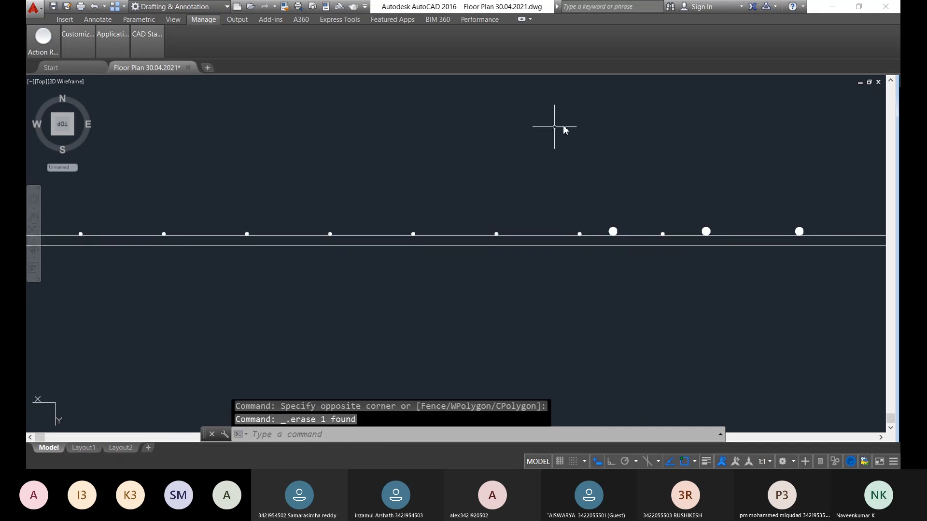
Draw a slanted line from the innermost large upper bar to the lower bar line just inward of the nearest small bar at the opposite end
left_click(568, 117)
key("Escape")
type("l")
key("Return")
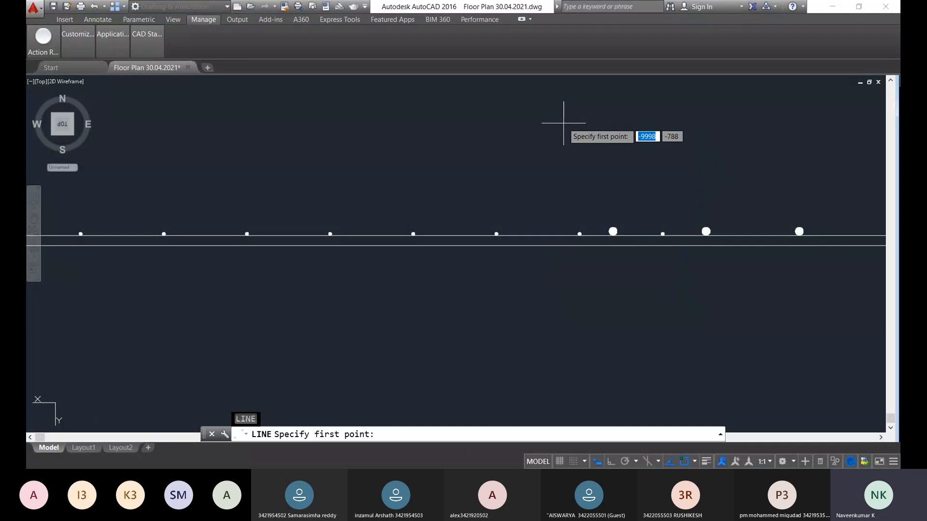
scroll(563, 127, "down", 6)
scroll(585, 149, "up", 3)
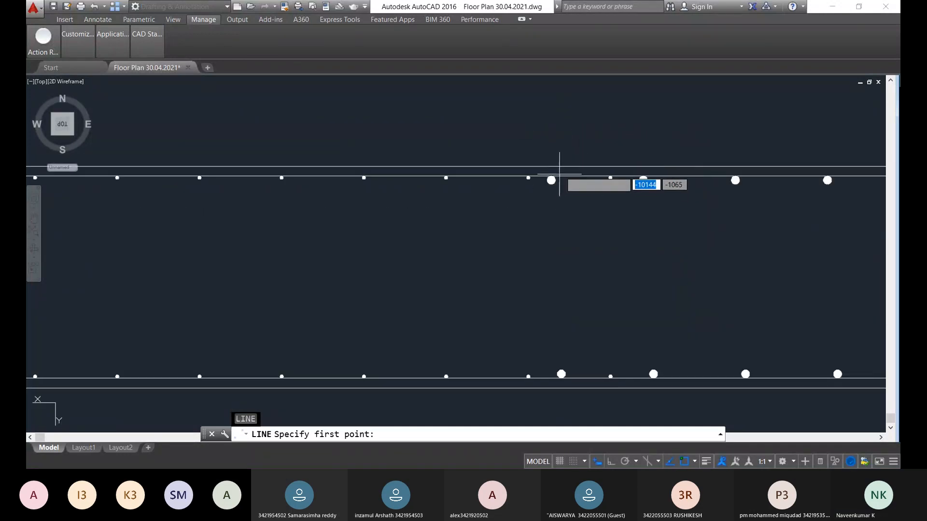
scroll(552, 175, "up", 2)
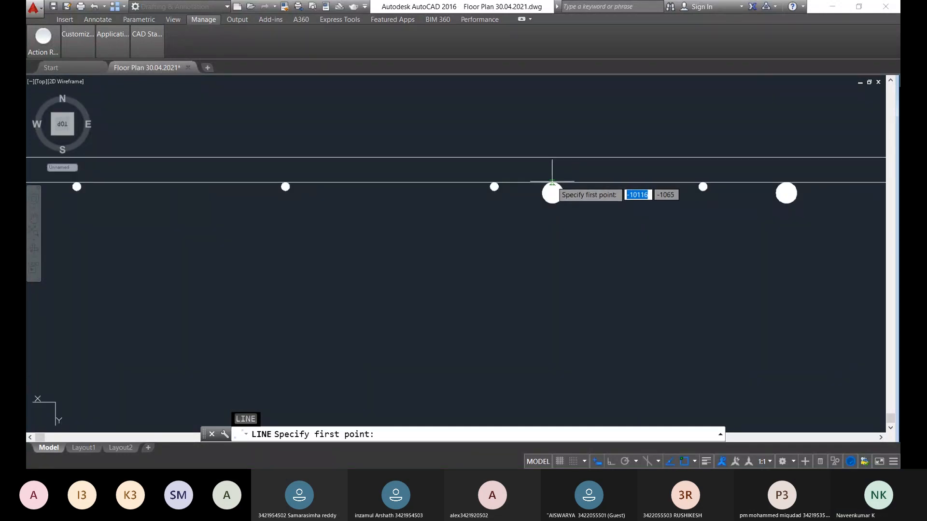
left_click(552, 182)
scroll(443, 346, "down", 5)
middle_click_drag(444, 338, 517, 155)
scroll(511, 159, "up", 6)
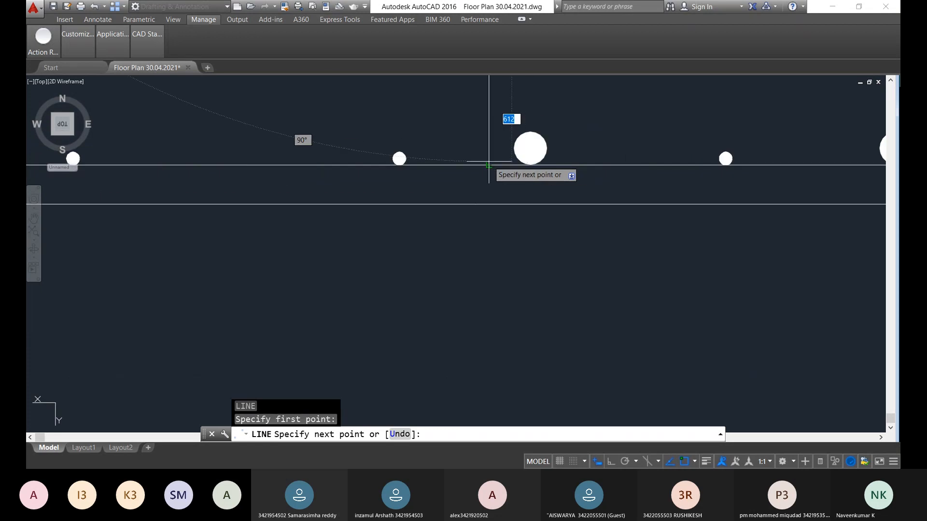
left_click(330, 165)
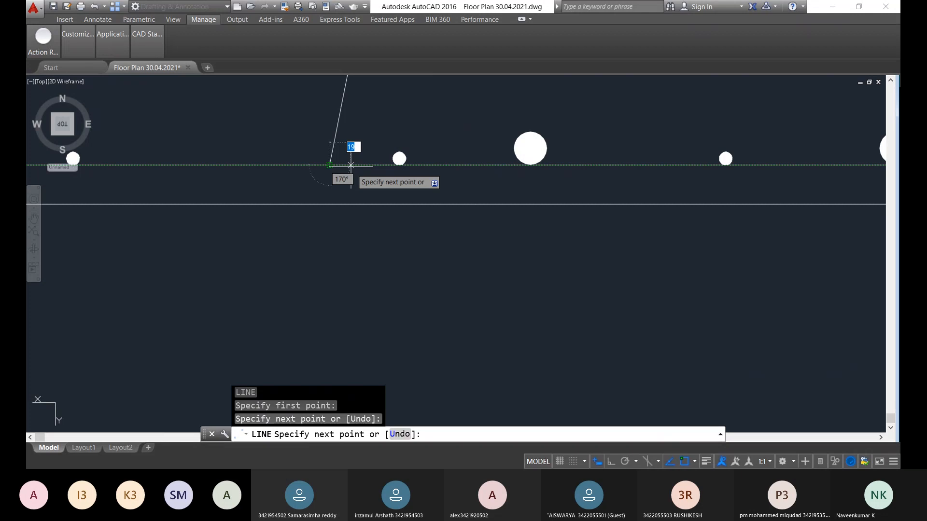
scroll(351, 165, "down", 5)
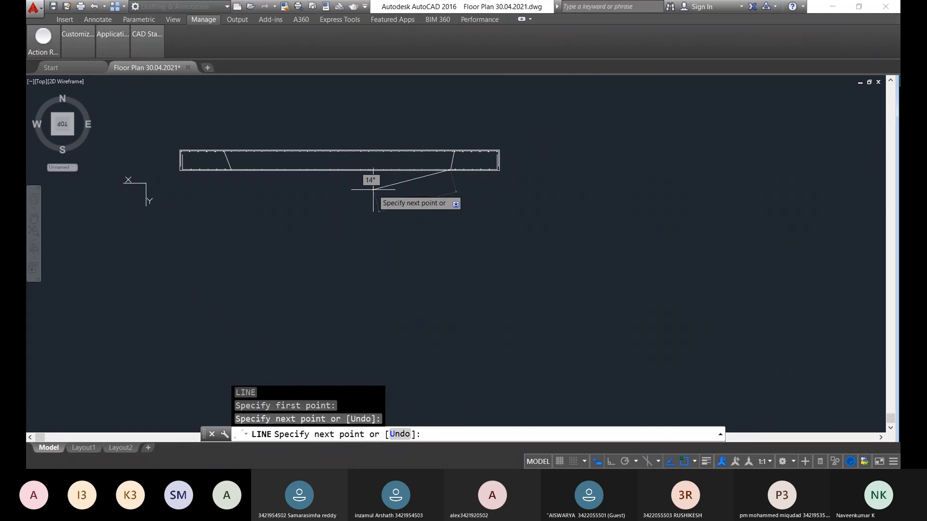
key("Escape")
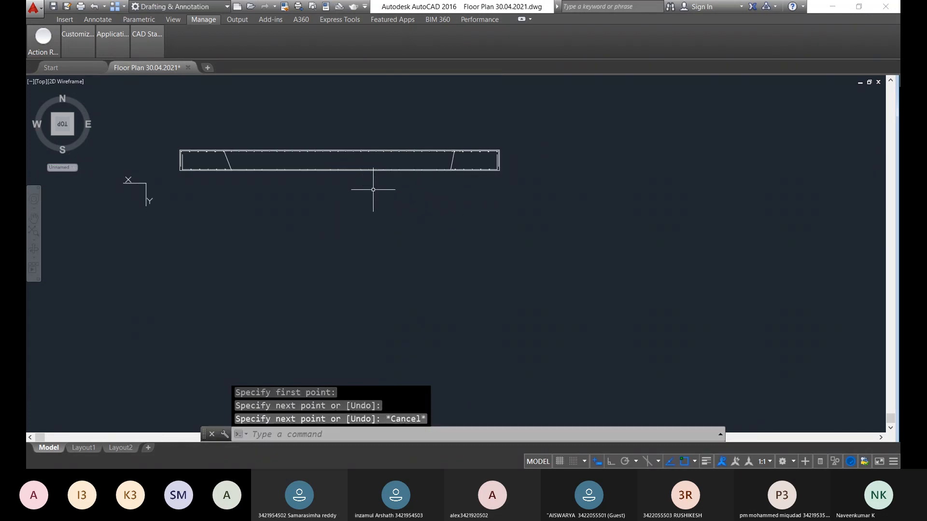
Erase the slanted line just drawn from the innermost large upper bar to the lower bar line
scroll(415, 145, "up", 4)
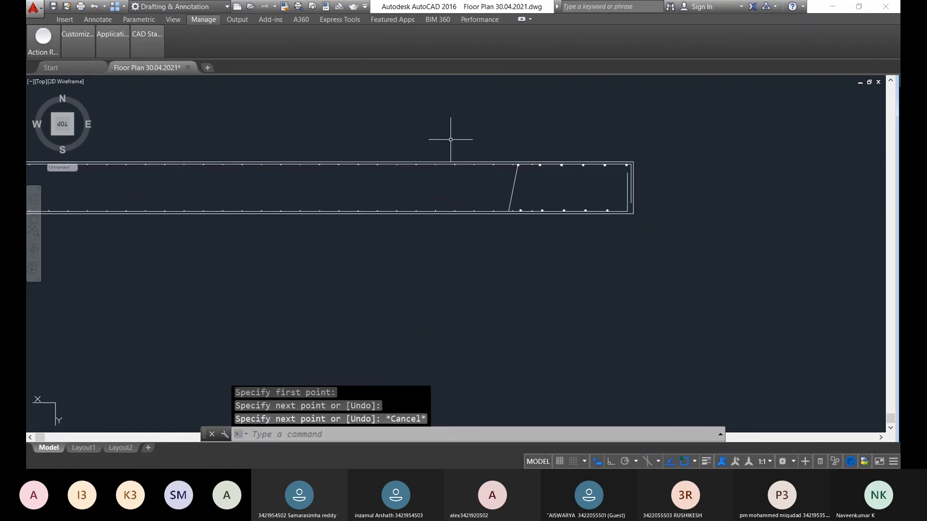
left_click(517, 186)
scroll(519, 185, "up", 6)
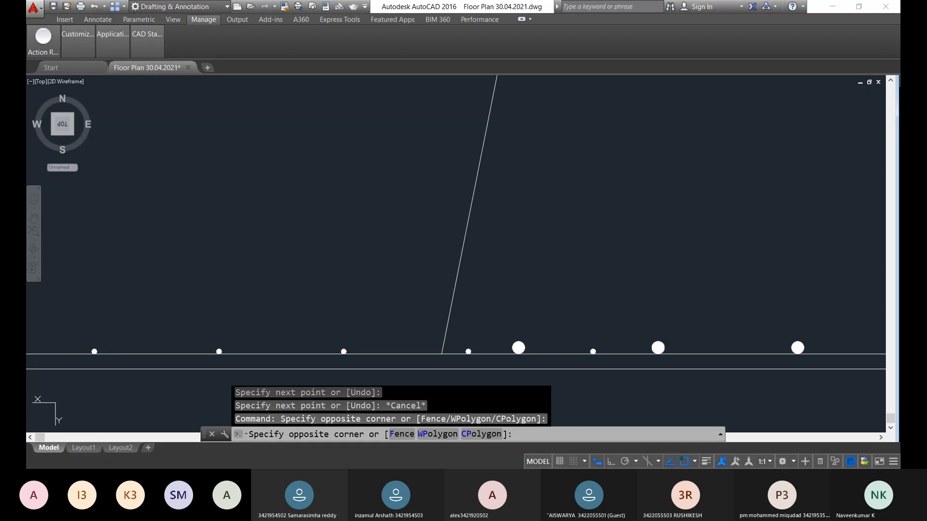
left_click(445, 140)
key("Delete")
Redraw the slanted line from the innermost large upper bar to the lower line, between the first two small bars inward of the large bars
scroll(445, 141, "down", 3)
type("l")
key("Return")
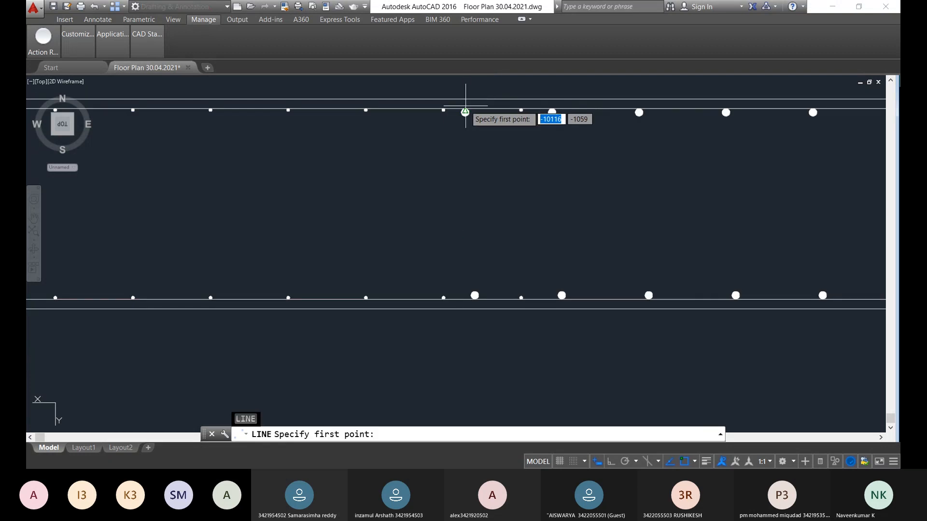
scroll(466, 106, "up", 3)
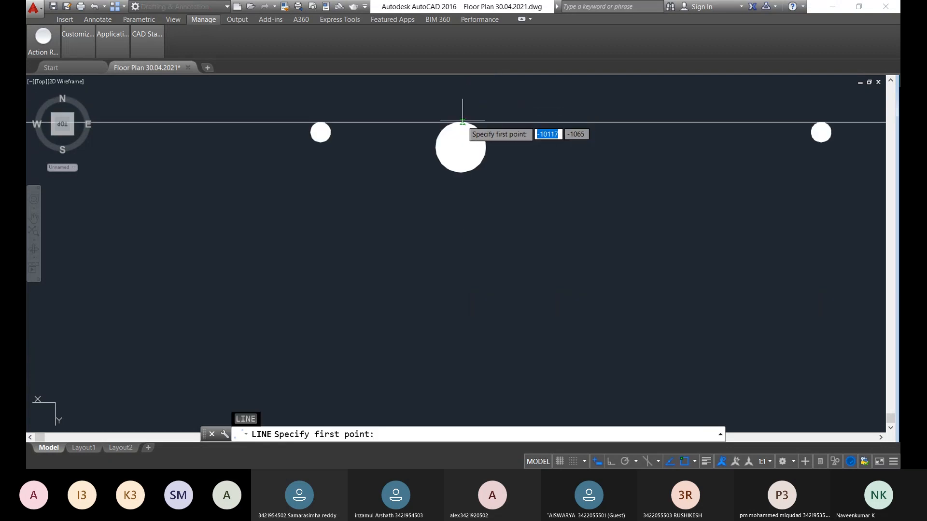
left_click(460, 124)
scroll(360, 263, "down", 1)
middle_click_drag(378, 233, 441, 54)
scroll(434, 101, "down", 2)
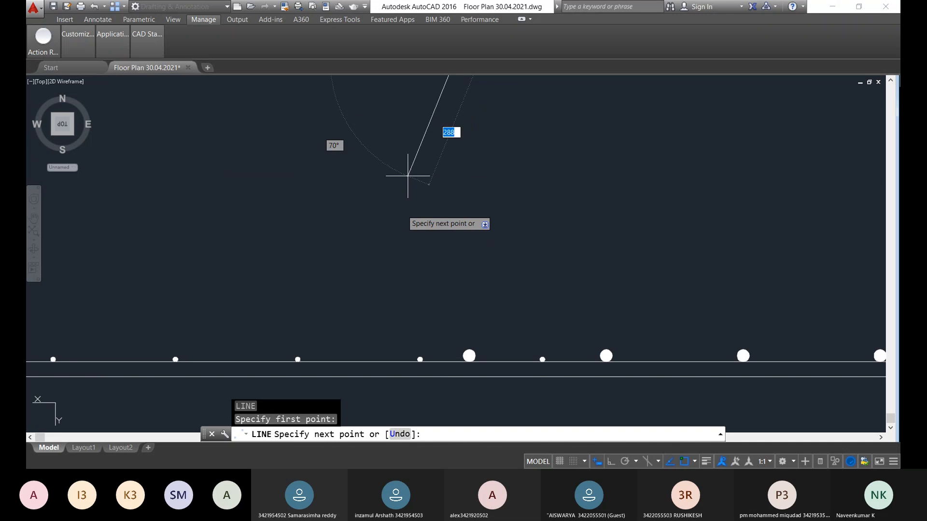
left_click(341, 362)
scroll(382, 358, "down", 4)
middle_click_drag(389, 333, 597, 150)
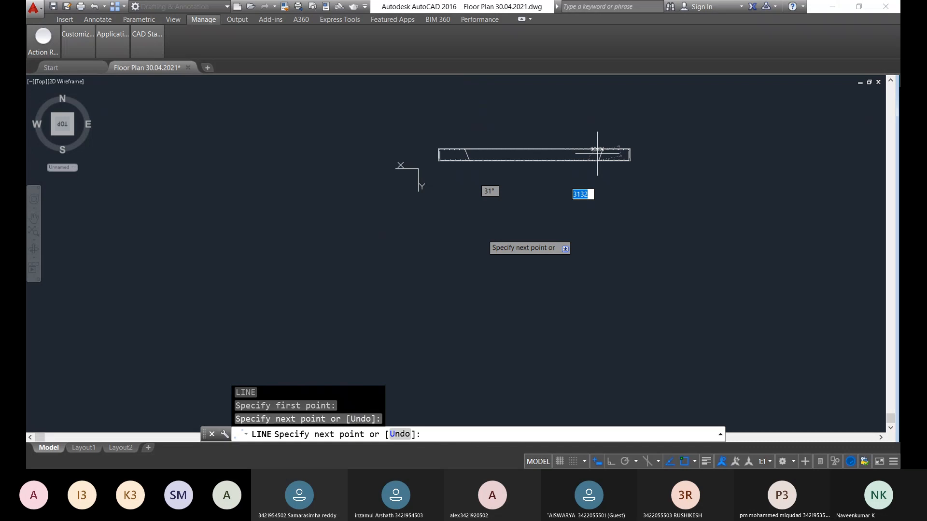
key("Escape")
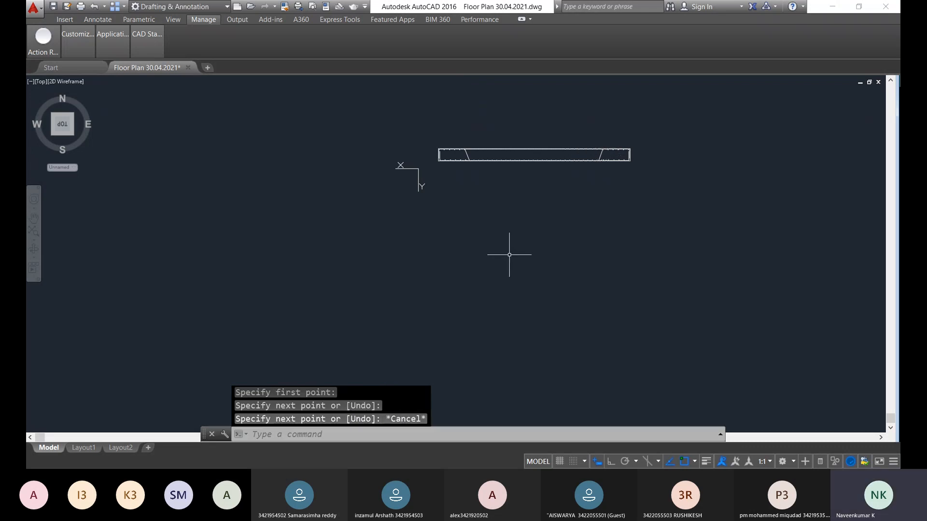
scroll(545, 145, "up", 2)
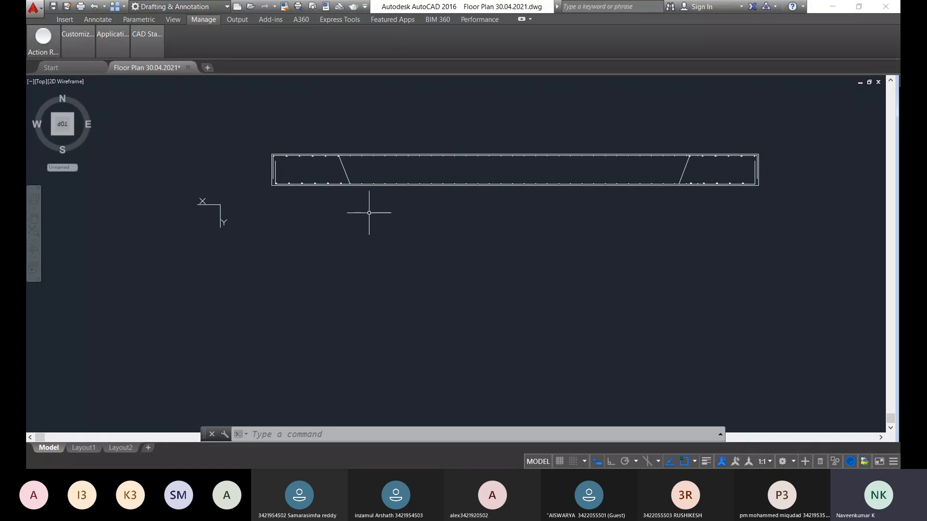
scroll(627, 205, "down", 2)
scroll(507, 195, "up", 2)
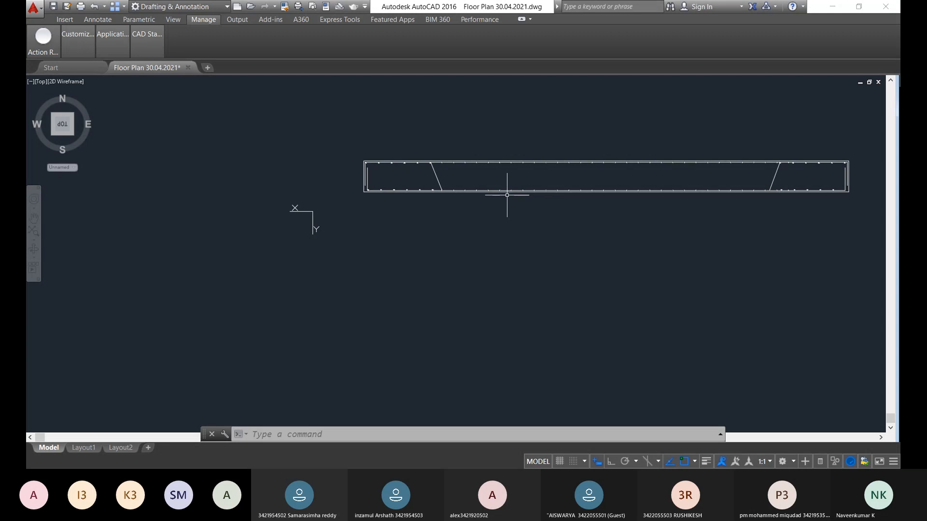
middle_click_drag(507, 195, 412, 192)
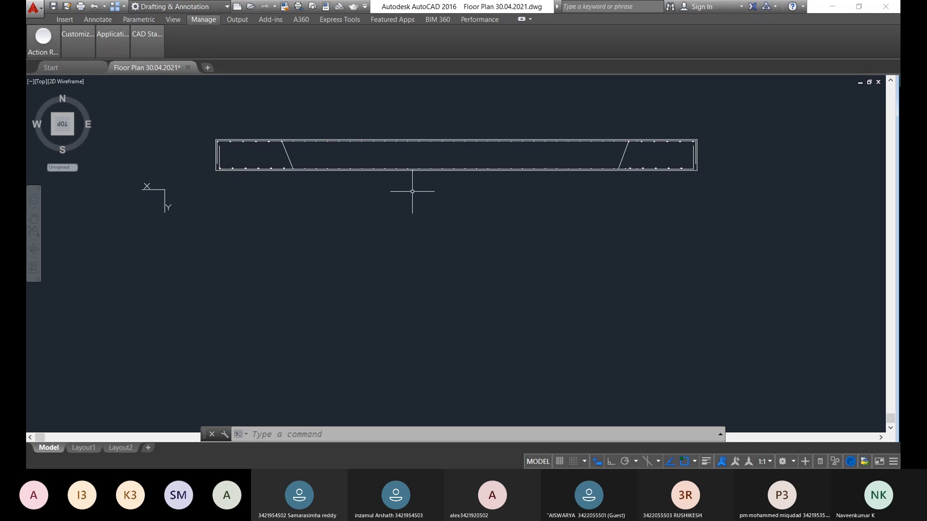
middle_click_drag(412, 192, 429, 206)
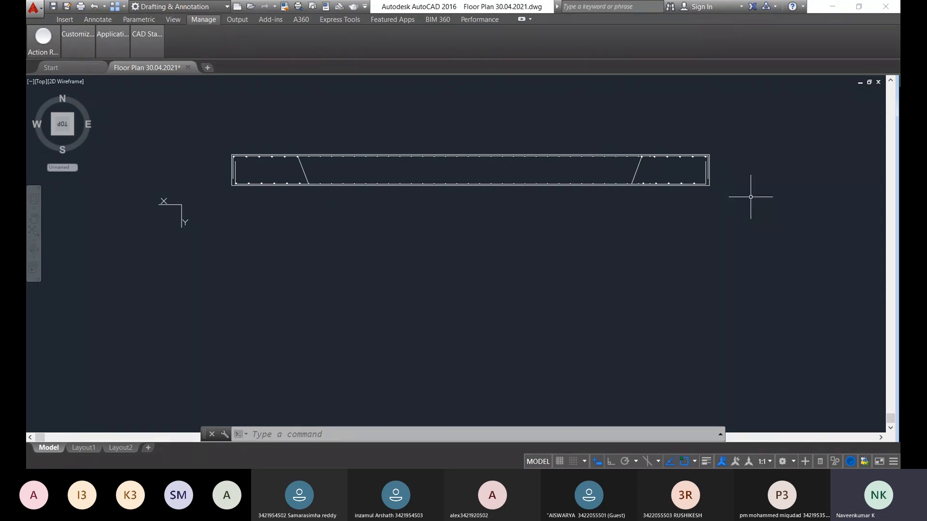
middle_click_drag(340, 224, 357, 172)
scroll(289, 174, "up", 2)
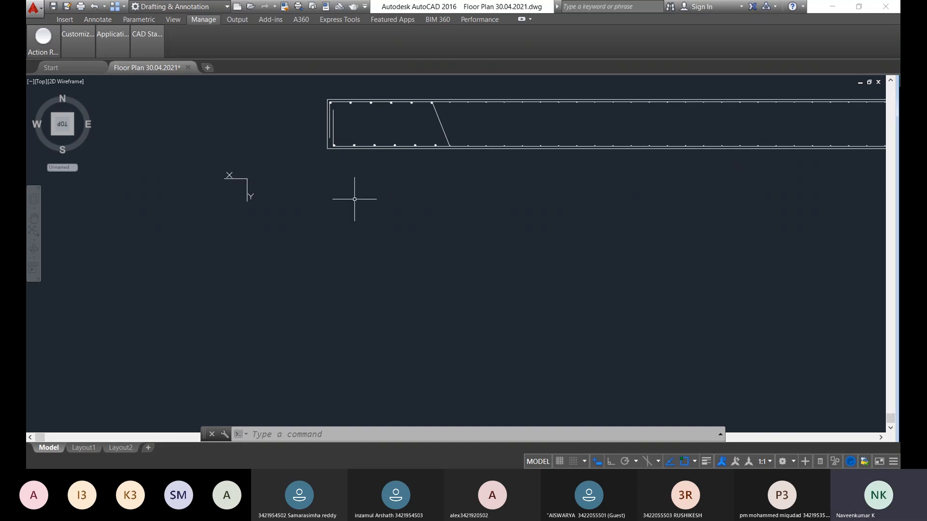
scroll(345, 177, "down", 2)
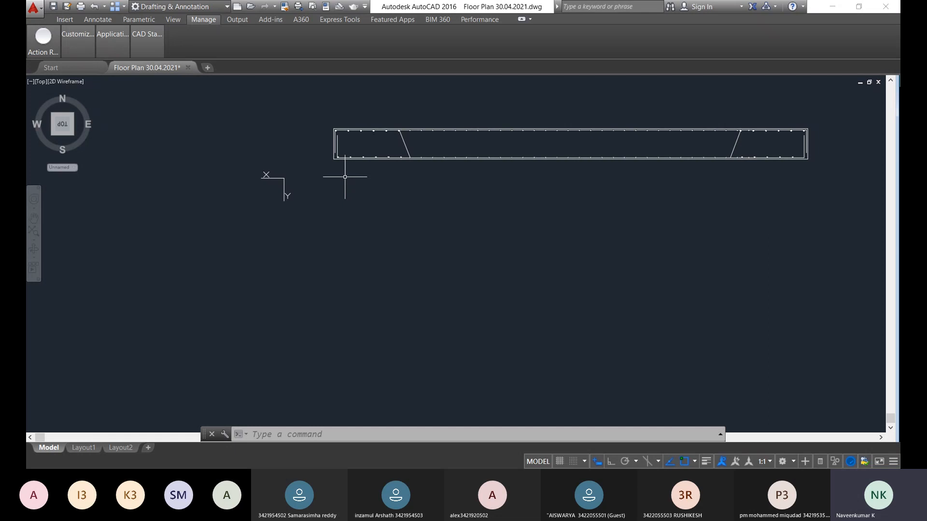
Start a line at the section's lower outer corner at the first end and extend it 100 horizontally outward with Ortho on
type("l")
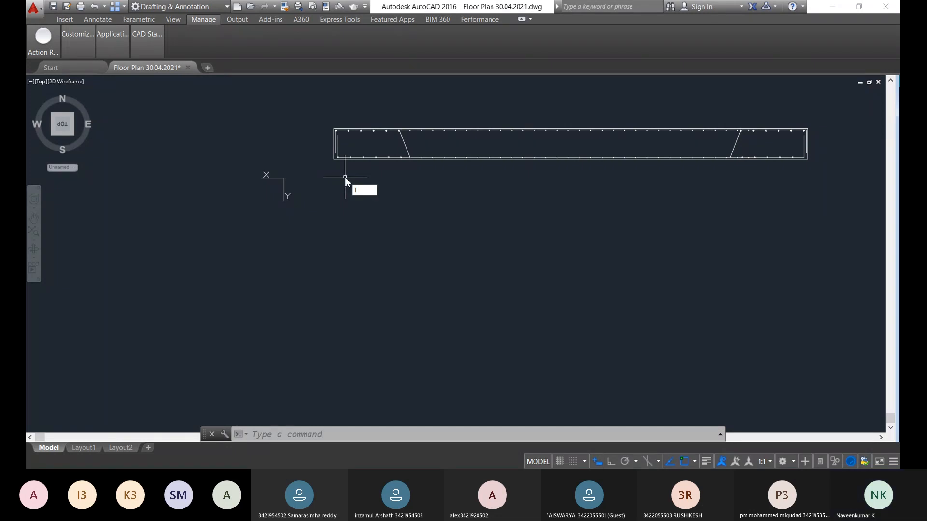
key("Return")
scroll(345, 178, "up", 3)
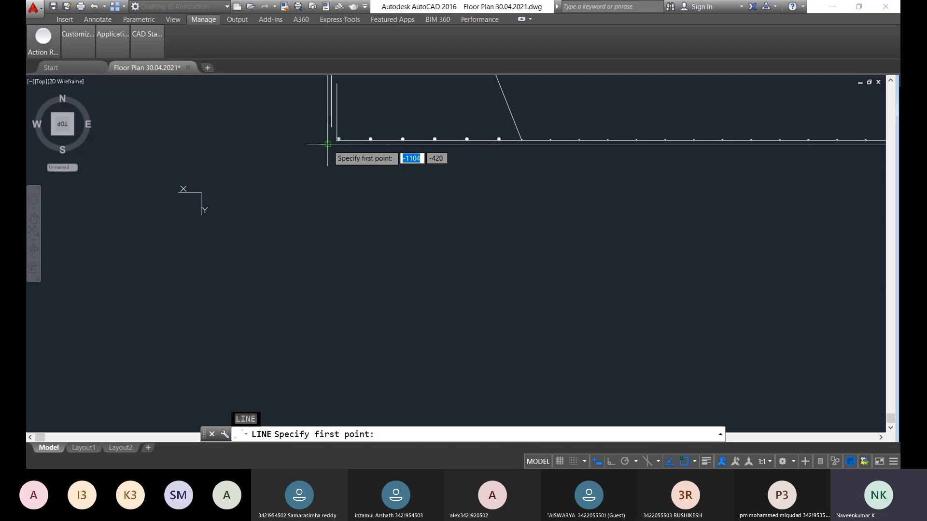
left_click(328, 143)
key("F8")
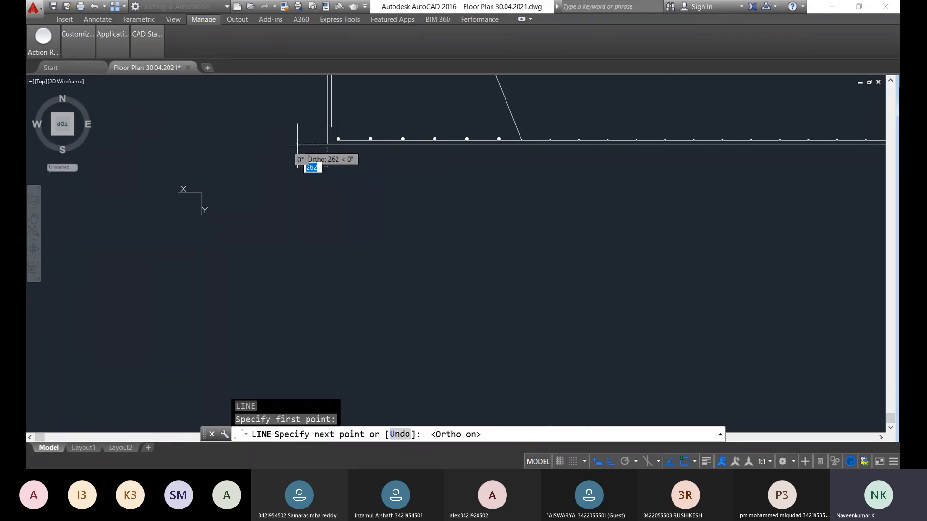
type("100")
key("Return")
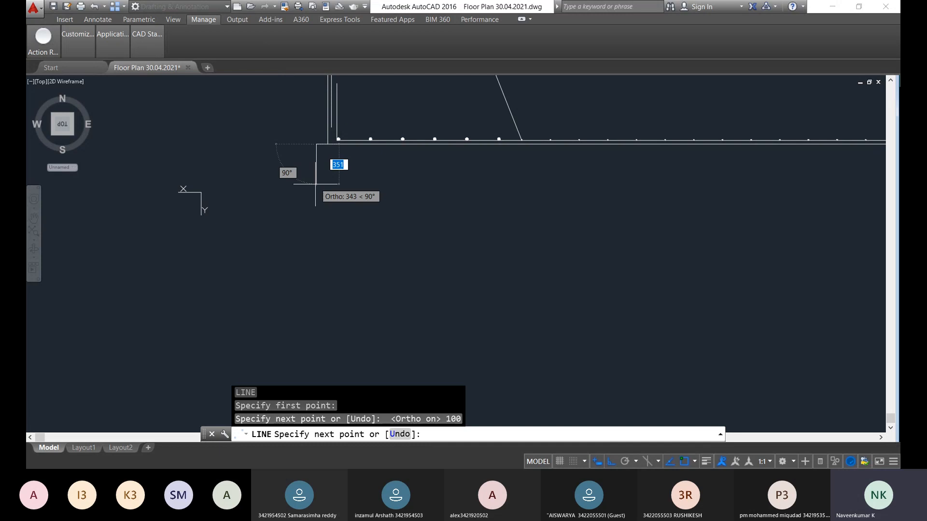
Continue the line vertically up to the level of the section's upper edge, and extend it 50 outward
middle_click_drag(314, 120, 338, 168)
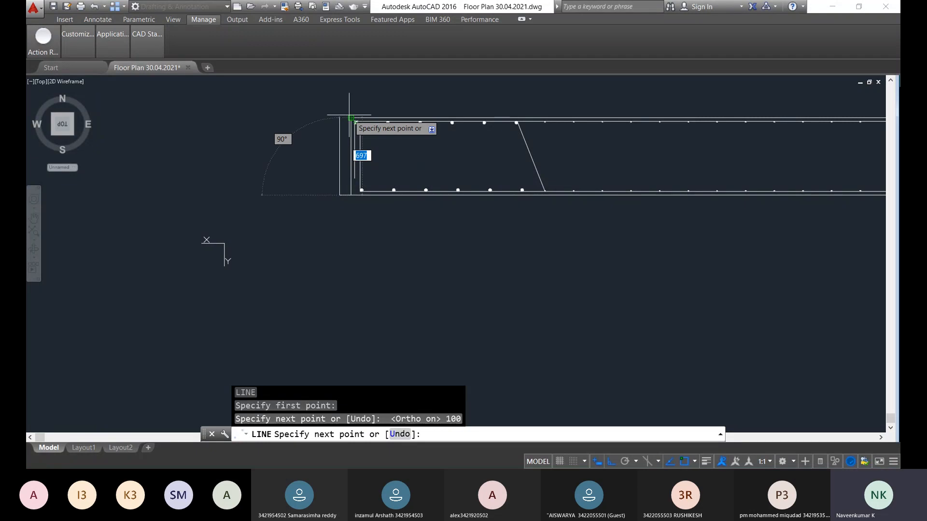
scroll(353, 118, "up", 8)
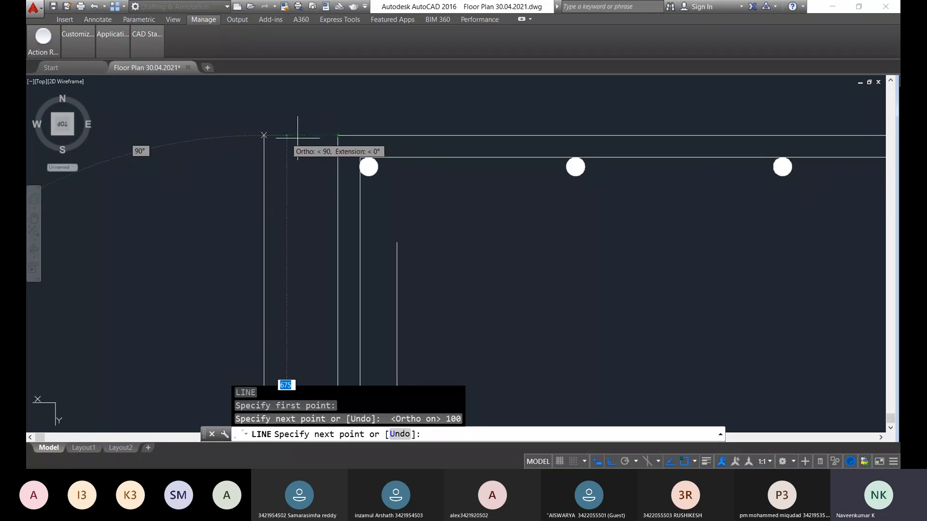
left_click(264, 136)
scroll(114, 156, "down", 8)
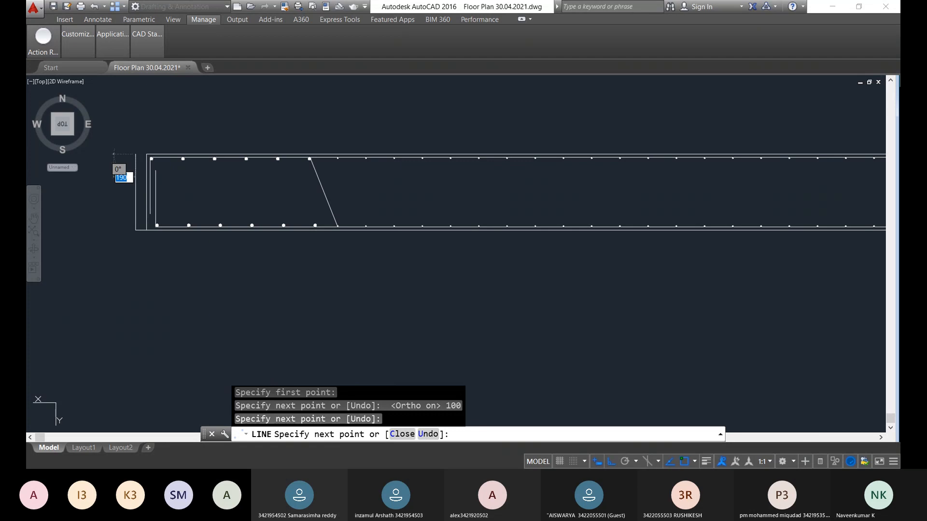
middle_click_drag(124, 165, 238, 155)
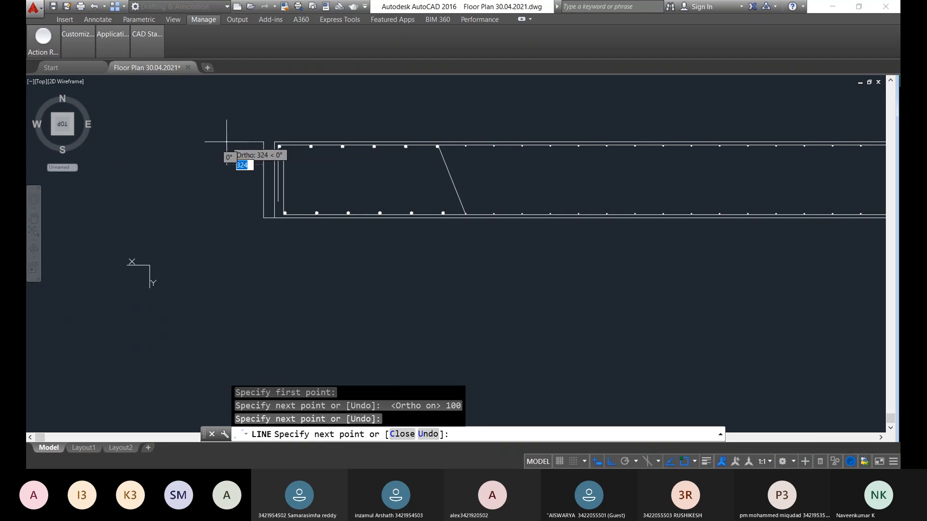
type("50")
key("Return")
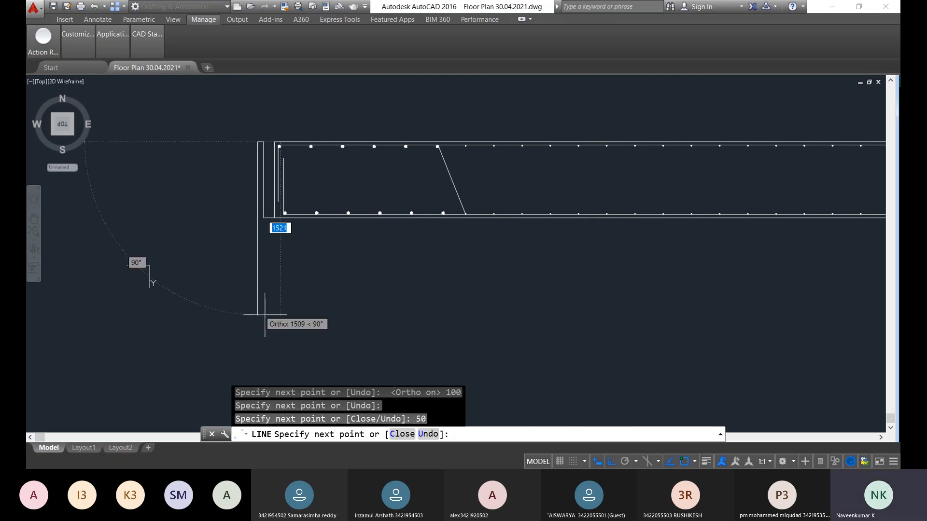
Try downward segments of 5000 and 300 from the outer end of the 50 segment
type("5000")
key("Return")
scroll(309, 251, "down", 10)
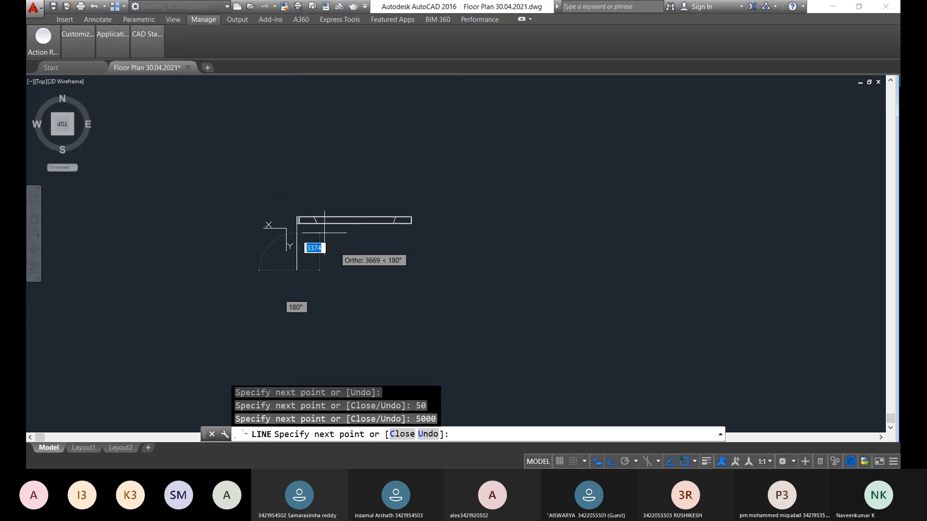
key("ctrl+z")
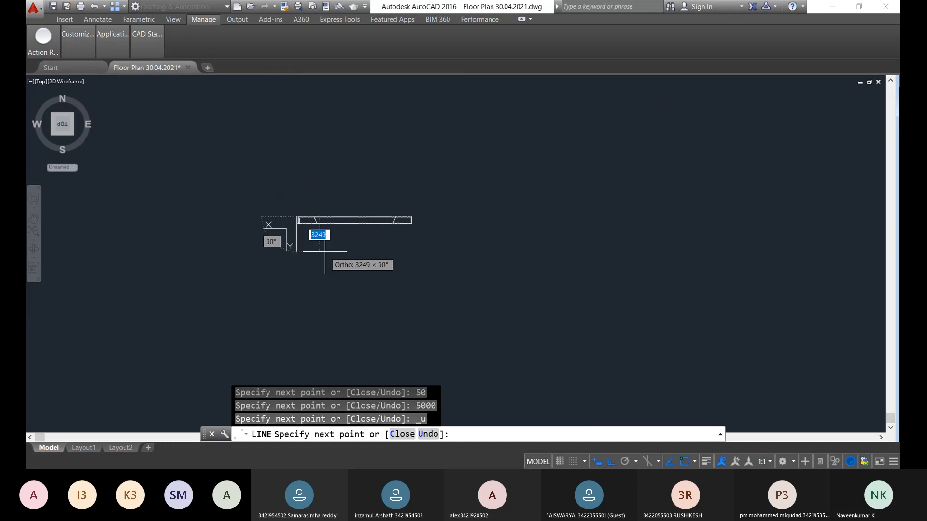
type("300")
key("Return")
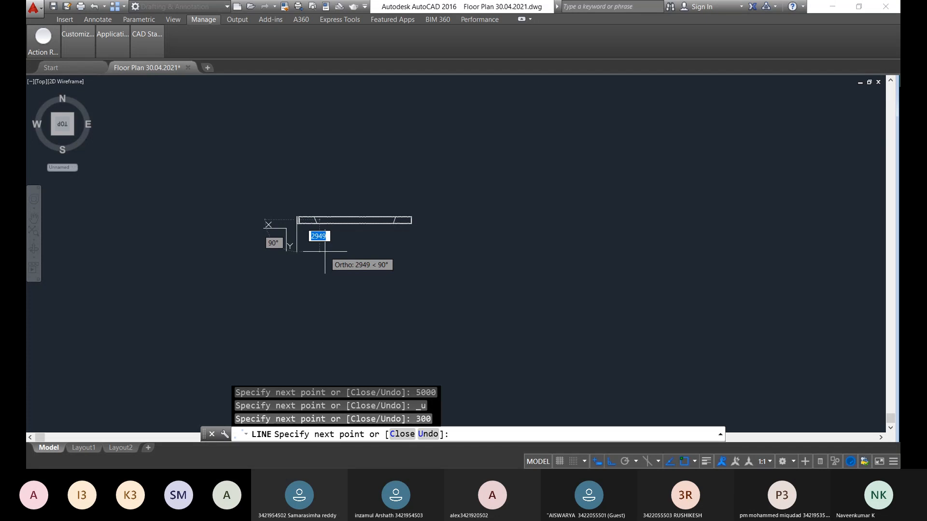
Extend the outline 3000 vertically downward from the outer end of the 50 segment, and 1000 horizontally beneath the section
type("3000")
key("Return")
scroll(325, 251, "down", 2)
middle_click_drag(376, 244, 415, 242)
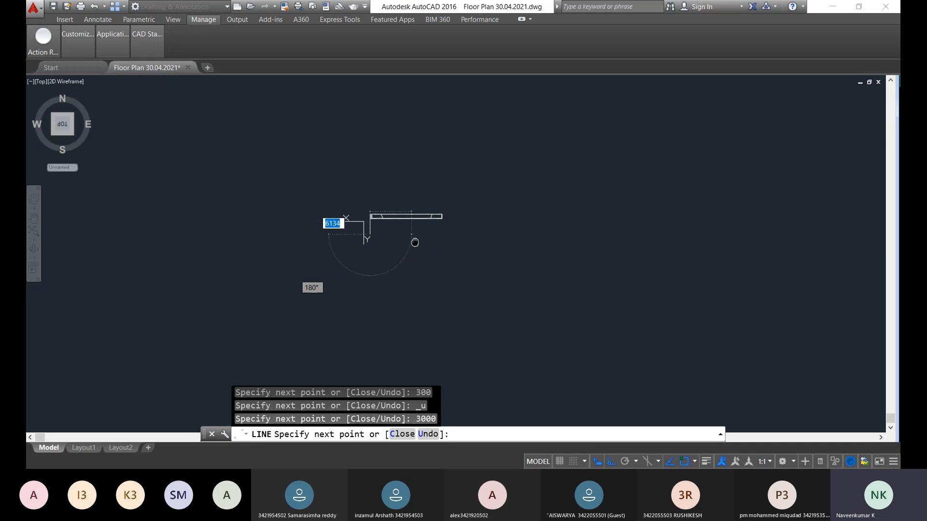
scroll(384, 236, "up", 5)
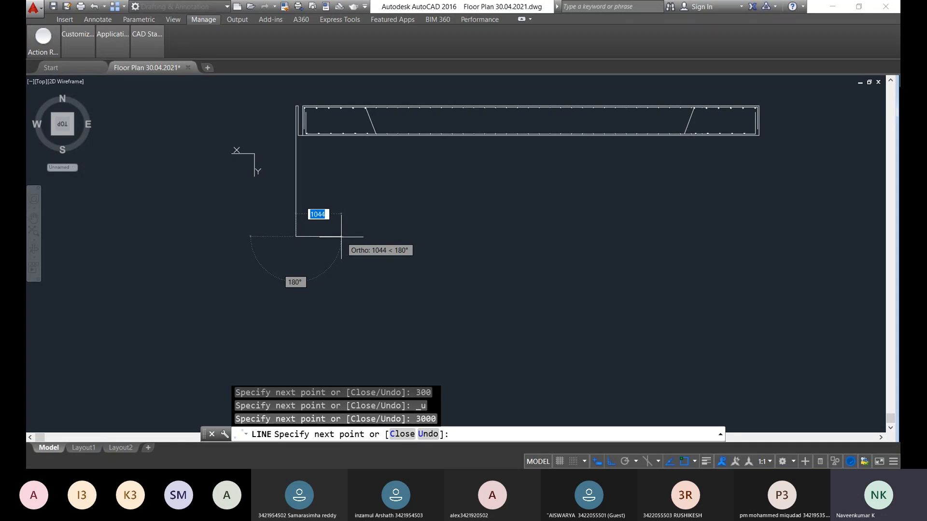
type("1000")
key("Return")
Extend the outline vertically from the end of the 1000 segment up to the section's lower edge and finish the line
scroll(320, 121, "up", 5)
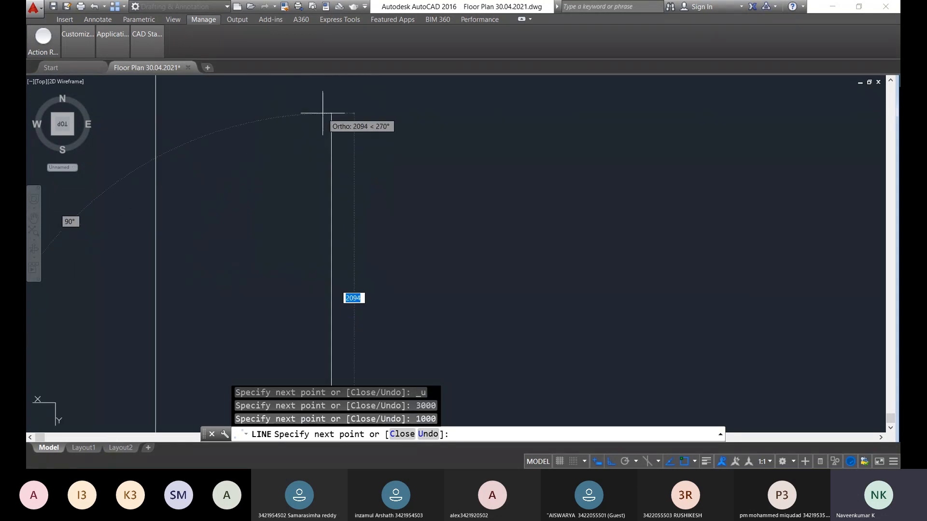
mouse_move(309, 133)
middle_mouse_down()
mouse_move(327, 245)
mouse_move(341, 162)
mouse_move(320, 191)
mouse_move(325, 182)
mouse_move(434, 179)
middle_mouse_up()
scroll(325, 182, "down", 3)
key("Escape")
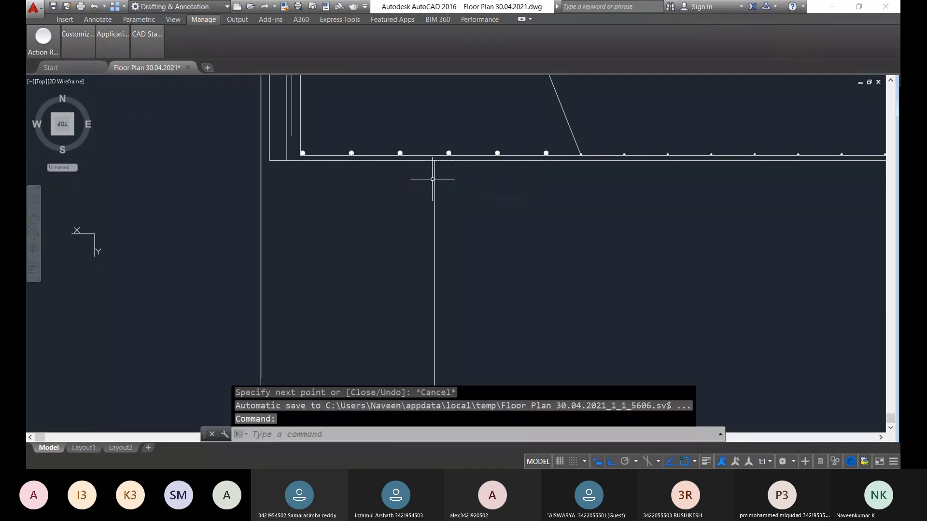
scroll(432, 217, "down", 5)
scroll(421, 211, "up", 2)
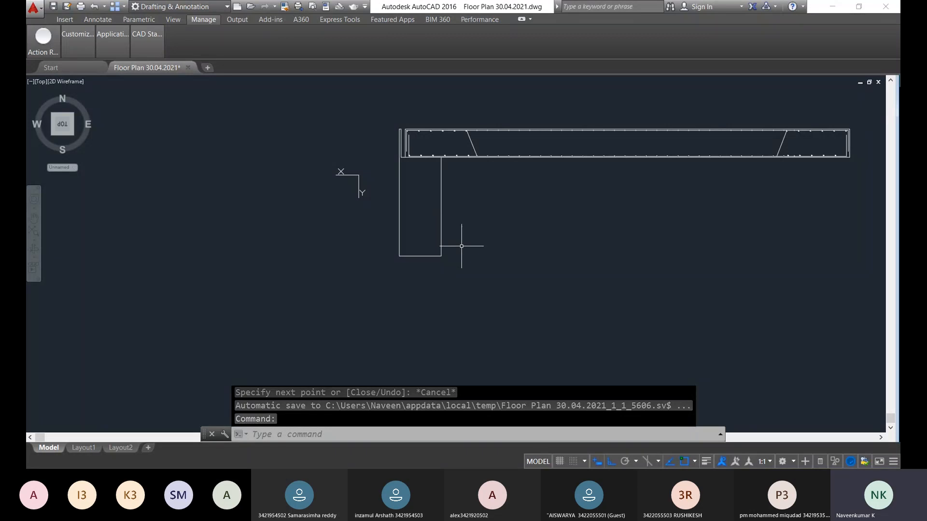
Delete the outline's bottom line and redraw it as a single line between the lower ends of the two verticals
scroll(428, 255, "up", 4)
left_click(438, 256)
key("Delete")
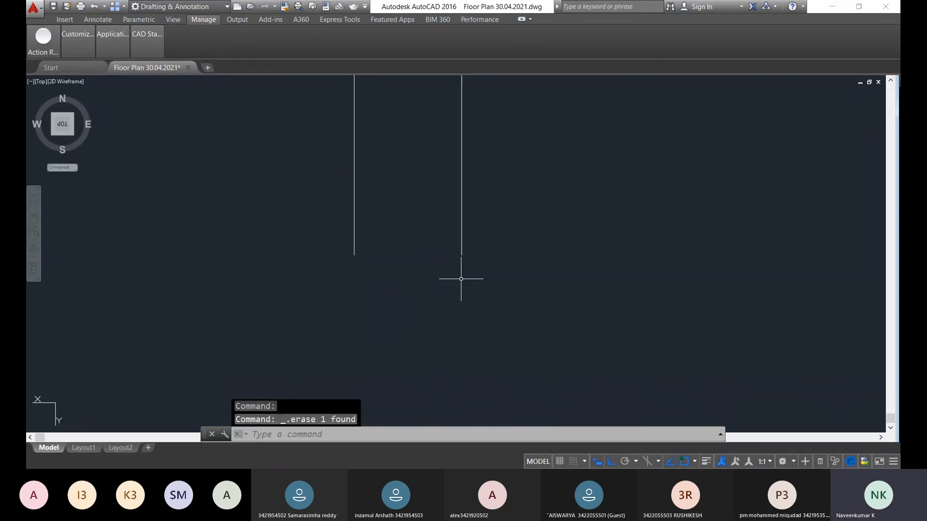
type("l")
key("Return")
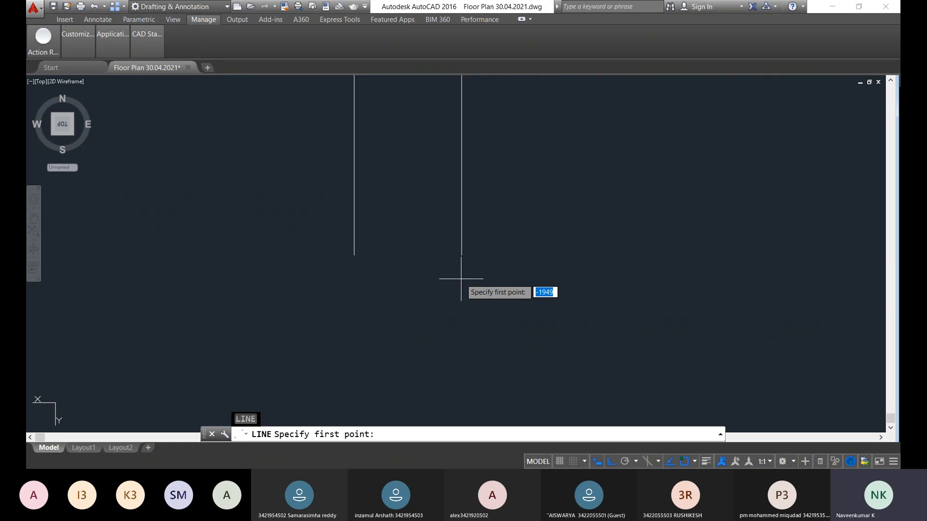
left_click(354, 255)
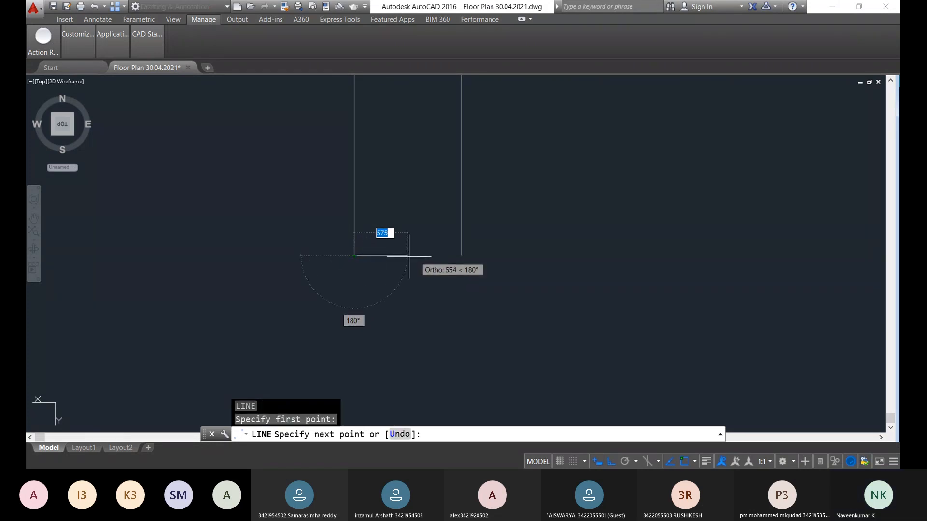
left_click(462, 255)
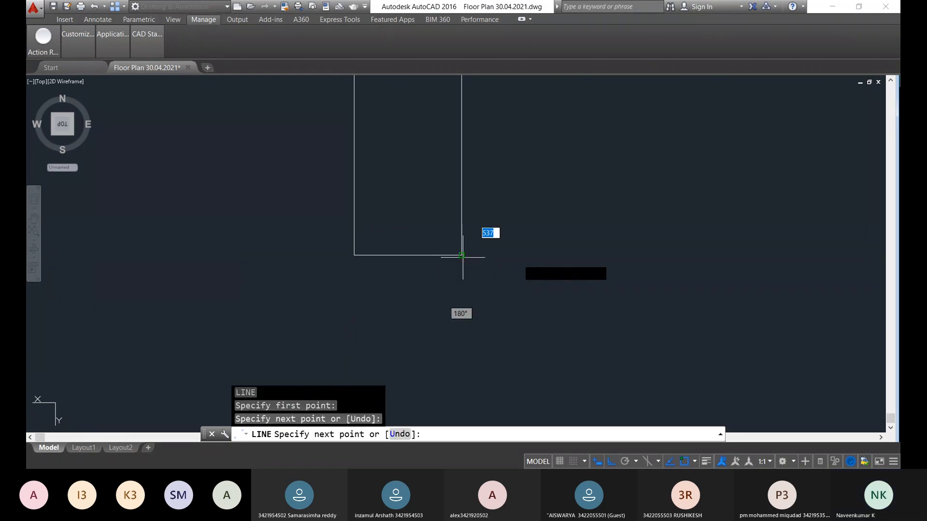
key("Escape")
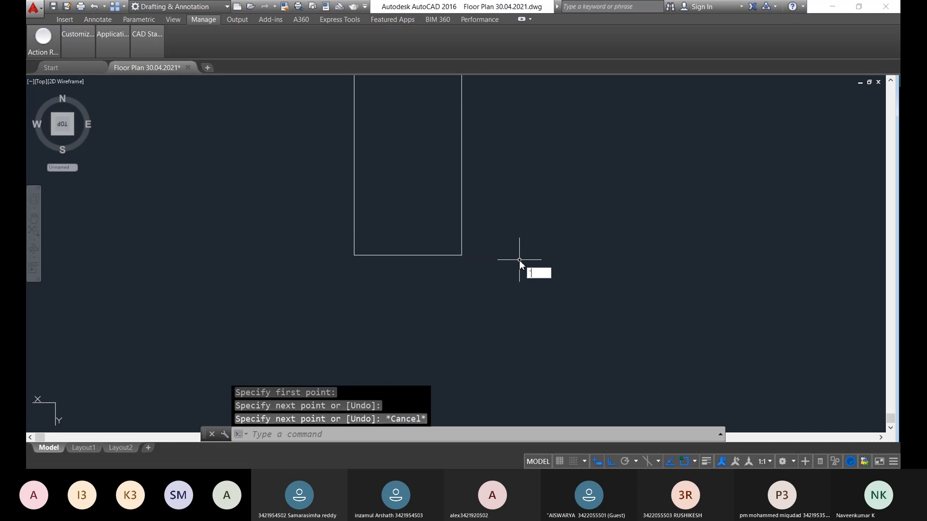
Start a break symbol near the middle of the bottom line with a 50 long segment slanting steeply upward, with polar tracking off
type("`l")
key("Return")
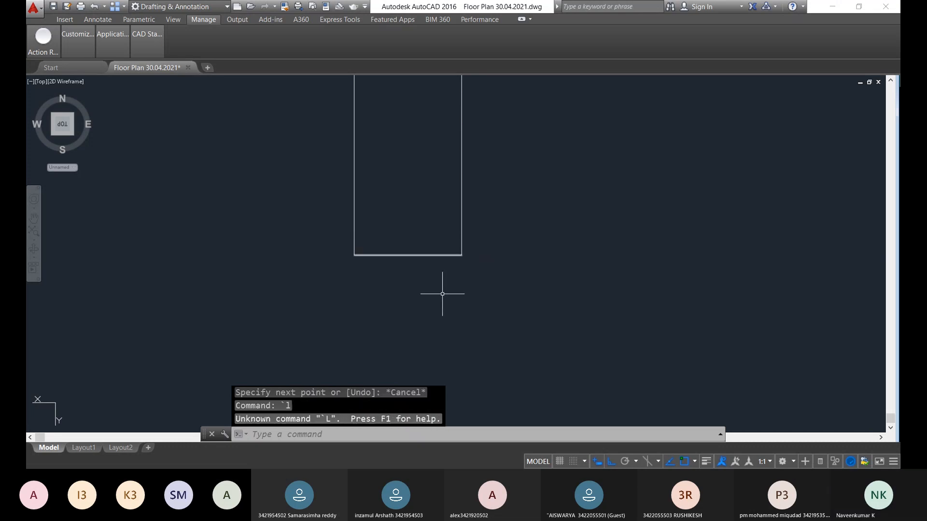
key("Escape")
type("l")
key("Return")
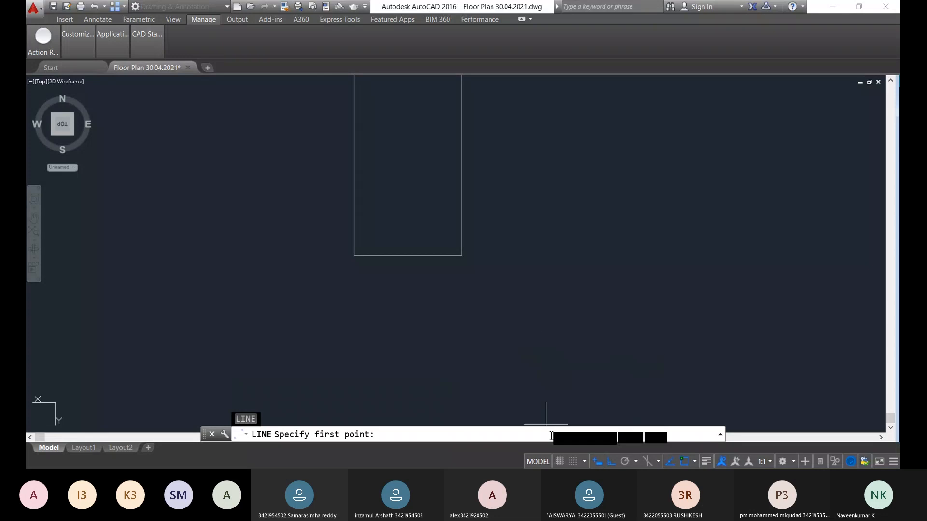
left_click(624, 461)
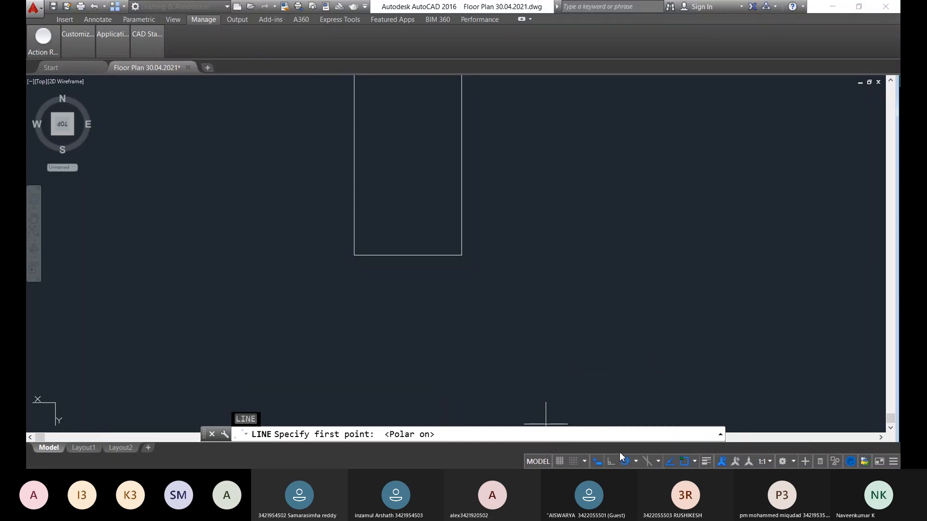
left_click(401, 256)
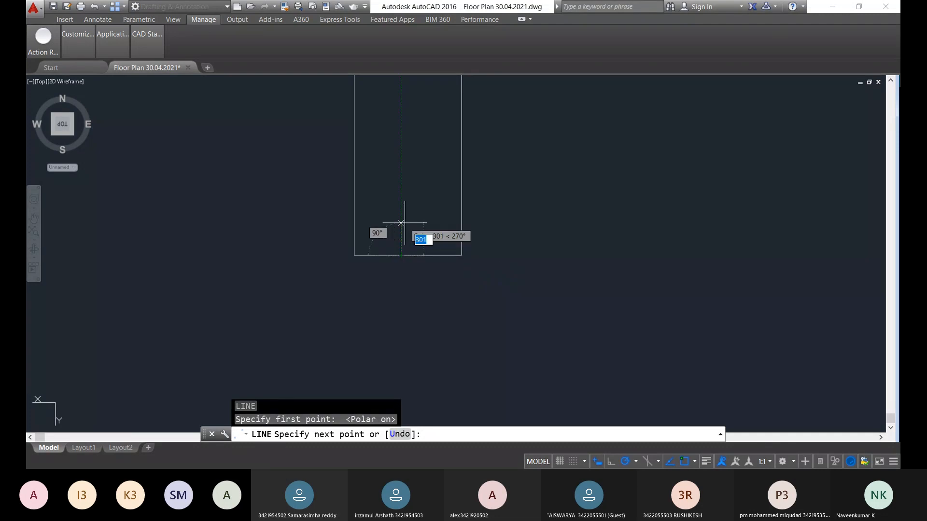
key("F10")
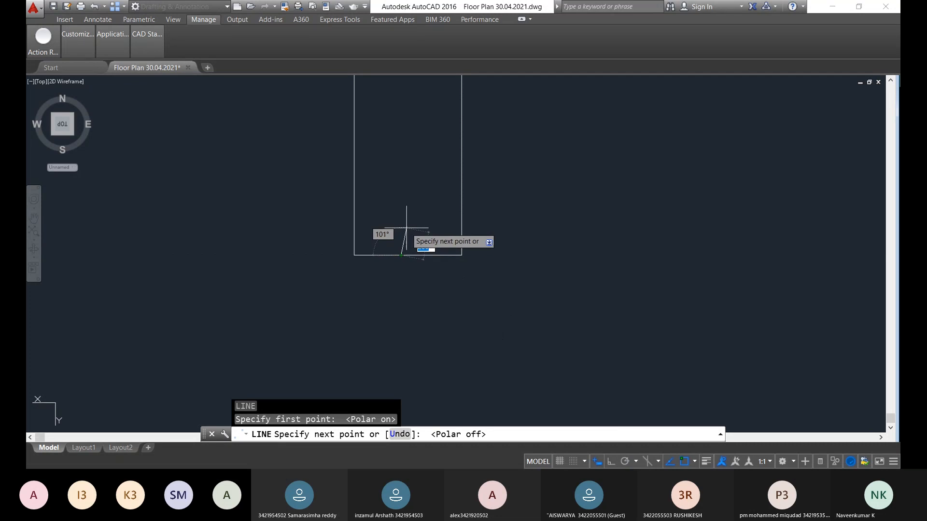
type("50")
key("Return")
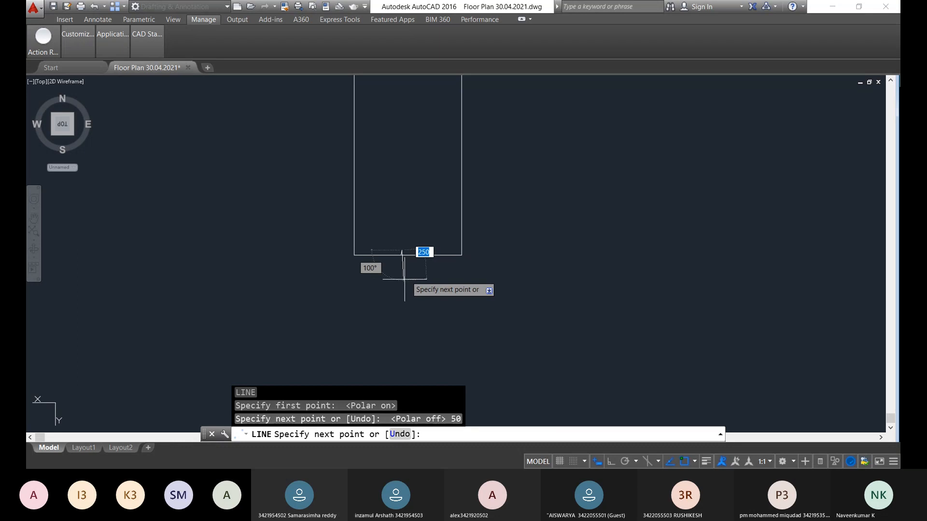
Continue the break symbol 100 straight down with polar tracking on, and close it with a slanted segment back up to the bottom line
scroll(406, 274, "up", 6)
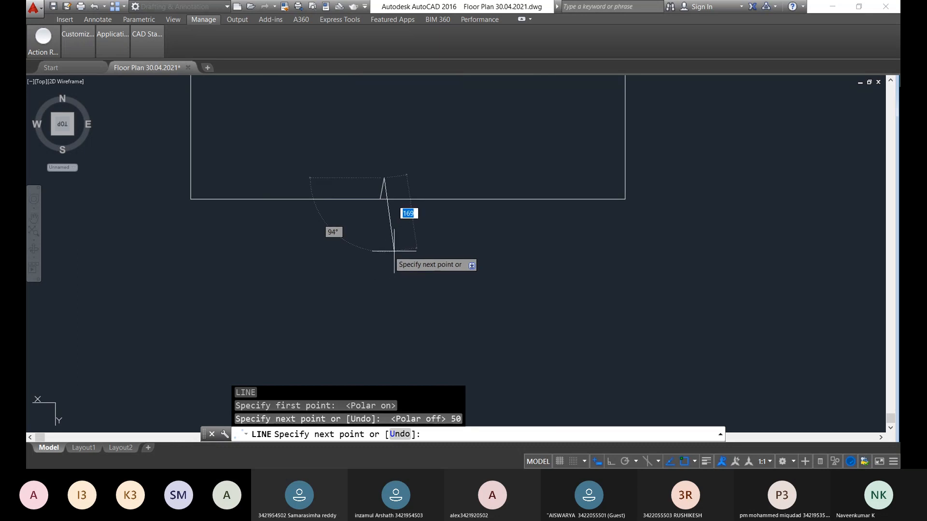
left_click(624, 465)
type("100")
key("Return")
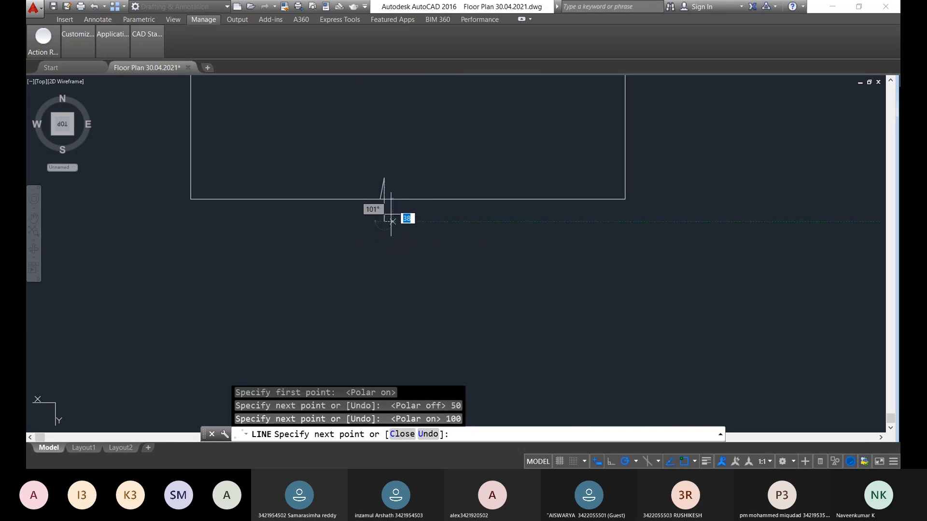
scroll(388, 205, "up", 7)
left_click(381, 176)
scroll(406, 183, "down", 5)
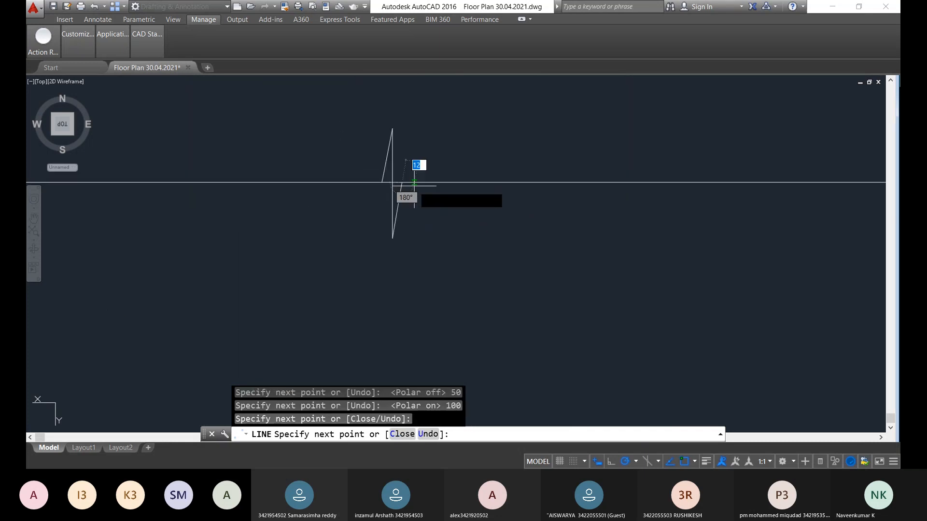
key("Escape")
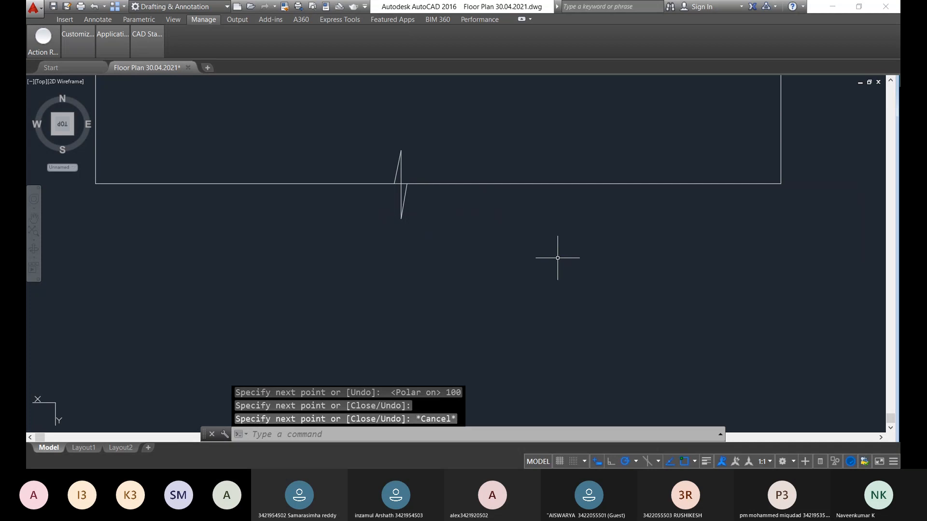
Trim the parts of the bottom line lying between the slanted segments of the break symbol
scroll(462, 237, "up", 4)
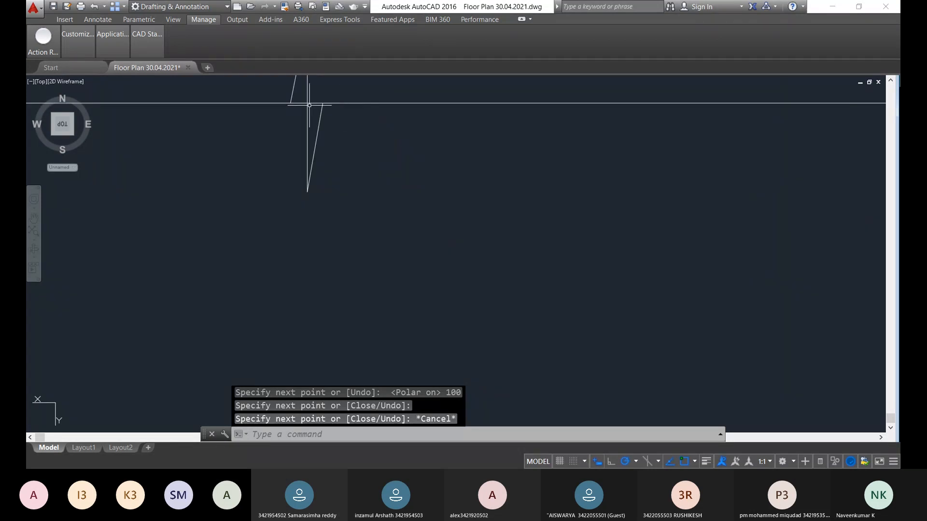
scroll(309, 105, "up", 5)
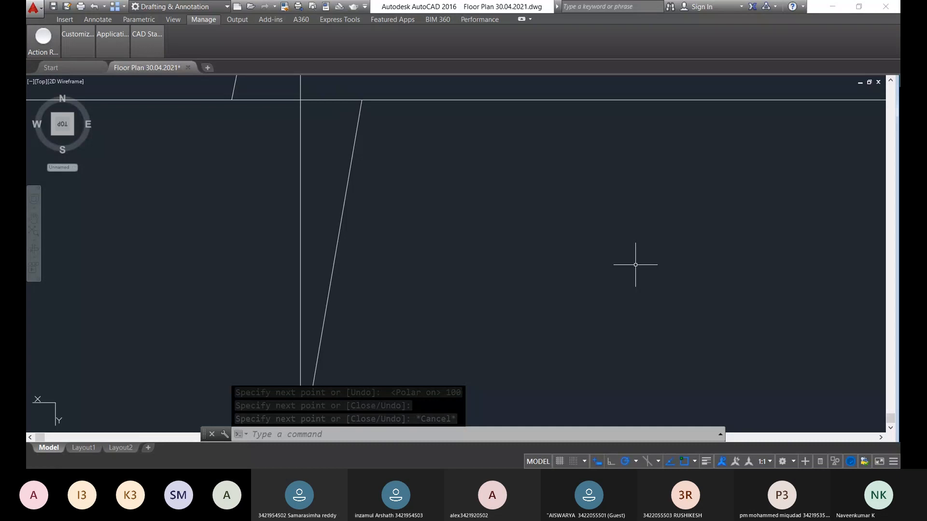
type("tr")
key("Return")
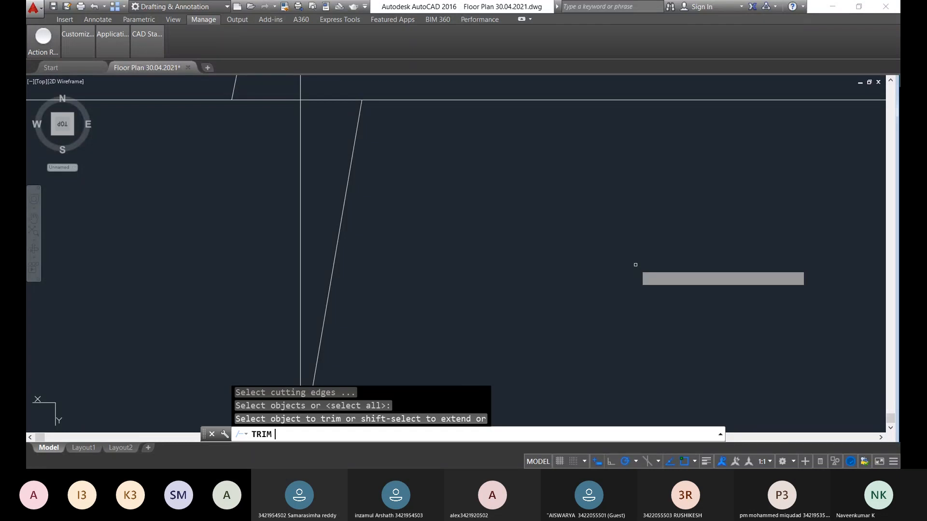
scroll(528, 285, "down", 6)
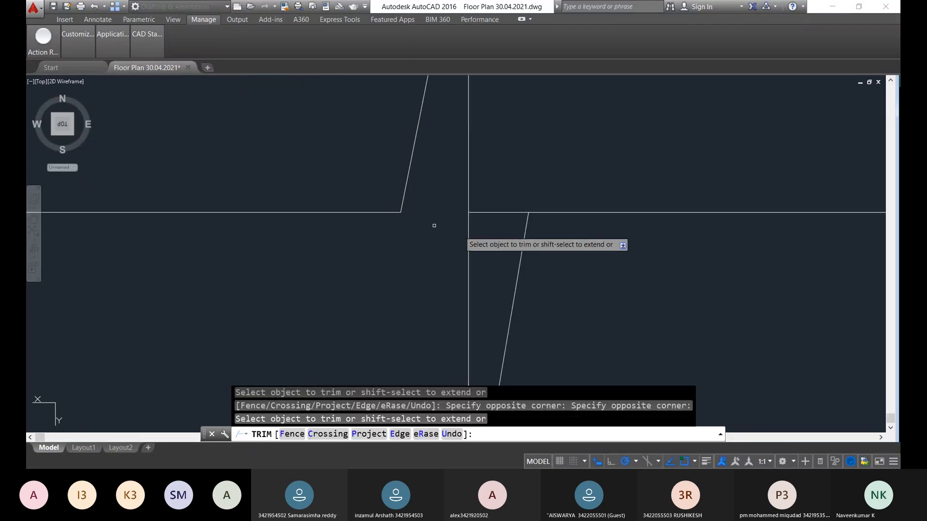
left_click(502, 205)
left_click(463, 271)
scroll(465, 274, "down", 4)
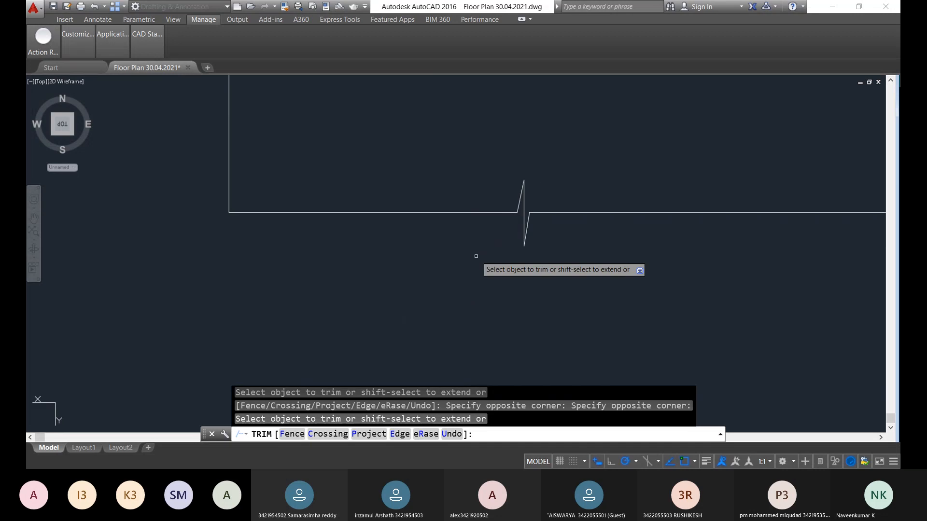
key("Escape")
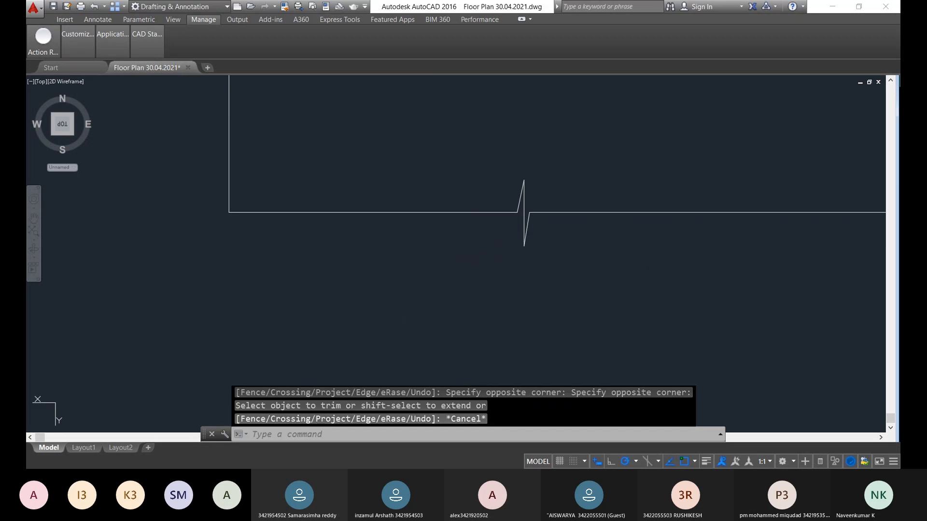
Stretch the inner end of the bottom line horizontally beyond the inner vertical
scroll(395, 255, "down", 2)
scroll(394, 254, "down", 4)
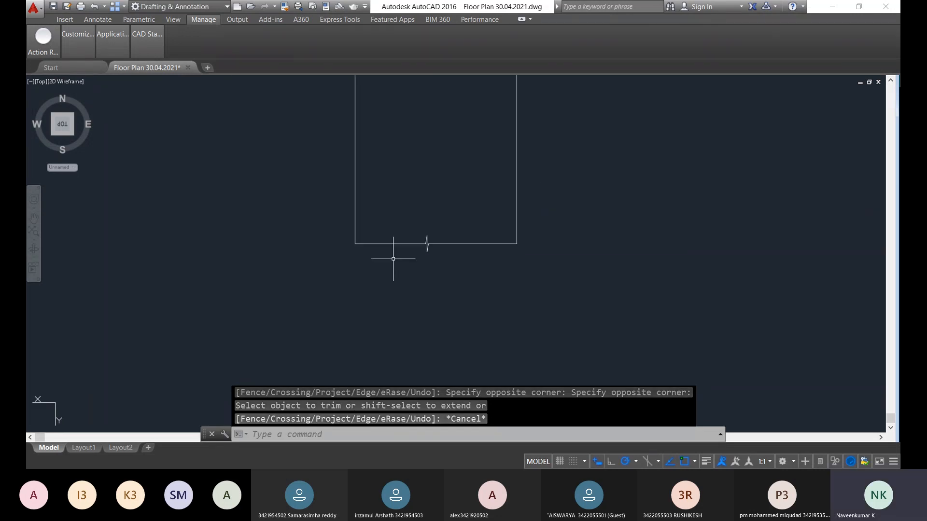
scroll(410, 262, "down", 2)
scroll(429, 261, "up", 4)
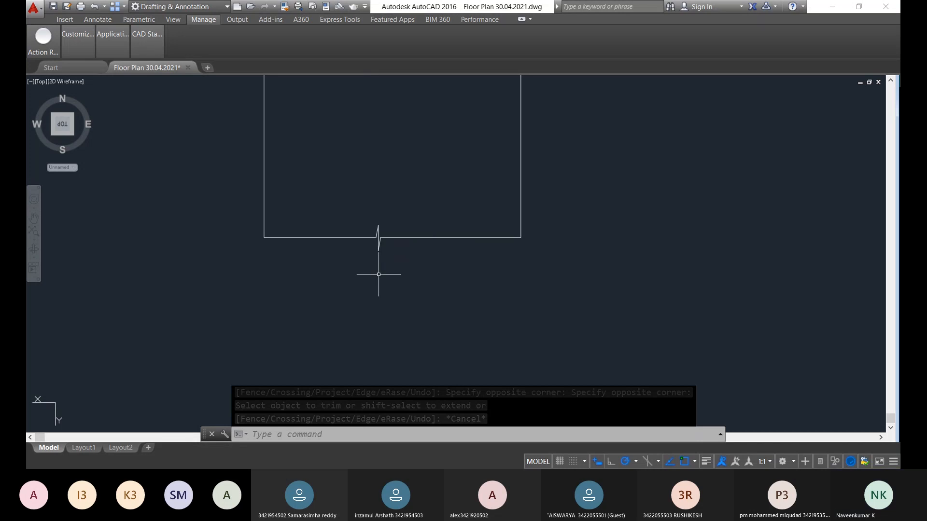
scroll(516, 239, "up", 2)
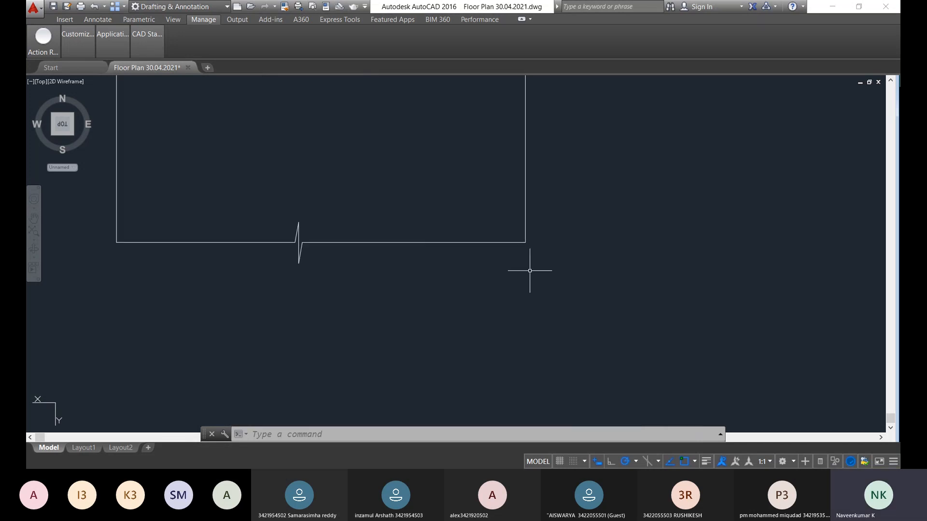
left_click(525, 242)
left_click(525, 242)
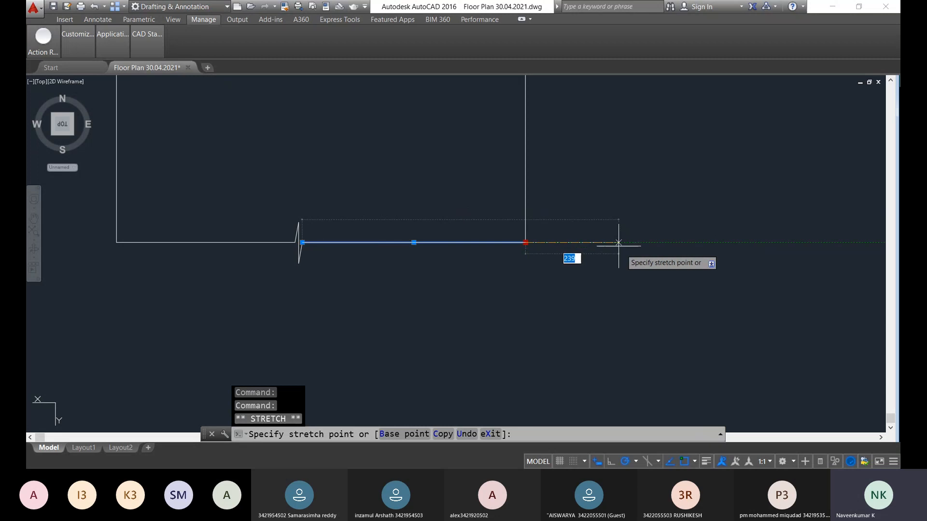
left_click(655, 242)
key("Escape")
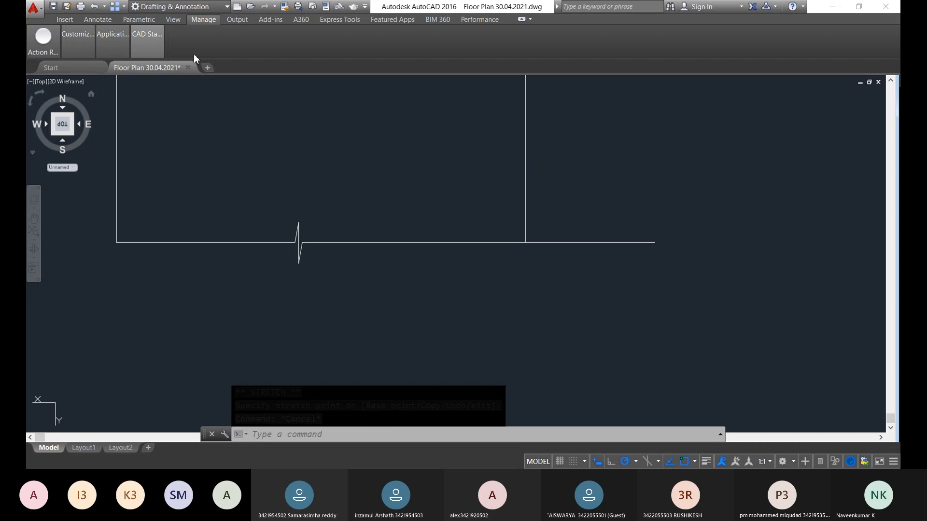
Stretch the outer end of the bottom line horizontally beyond the outer vertical
left_click(121, 242)
scroll(116, 243, "down", 8)
middle_click_drag(117, 243, 383, 246)
scroll(383, 244, "up", 6)
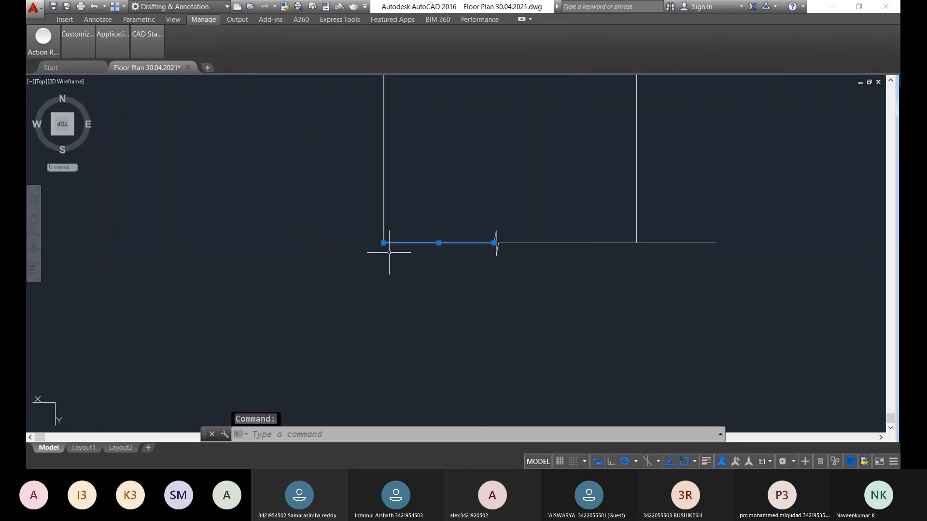
left_click(383, 243)
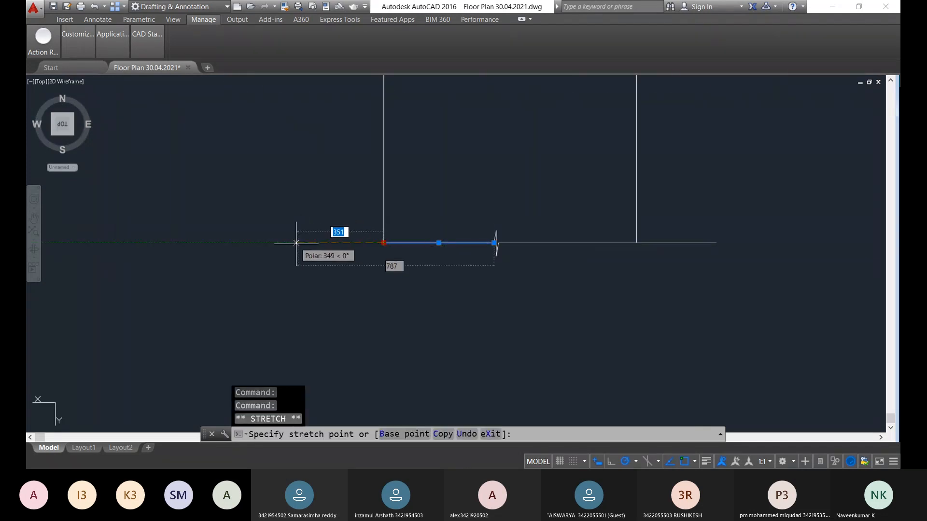
left_click(286, 242)
scroll(292, 261, "down", 6)
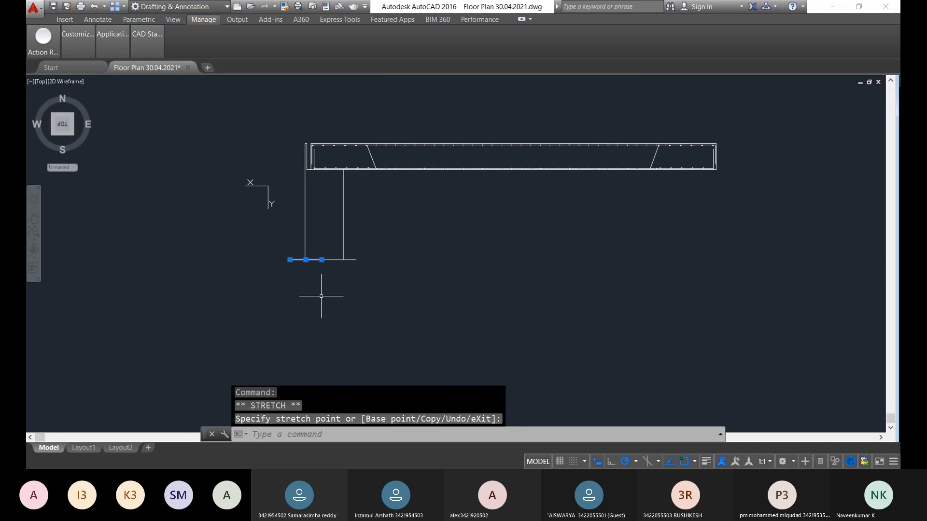
key("Escape")
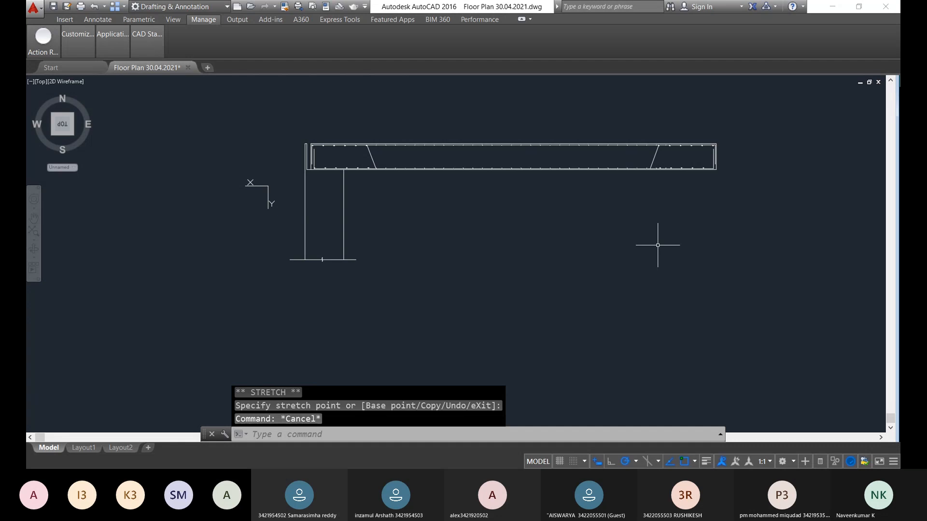
Draw a 500 long horizontal line outward from the bottom outer corner of the section's unsupported end
middle_click_drag(589, 214, 519, 187)
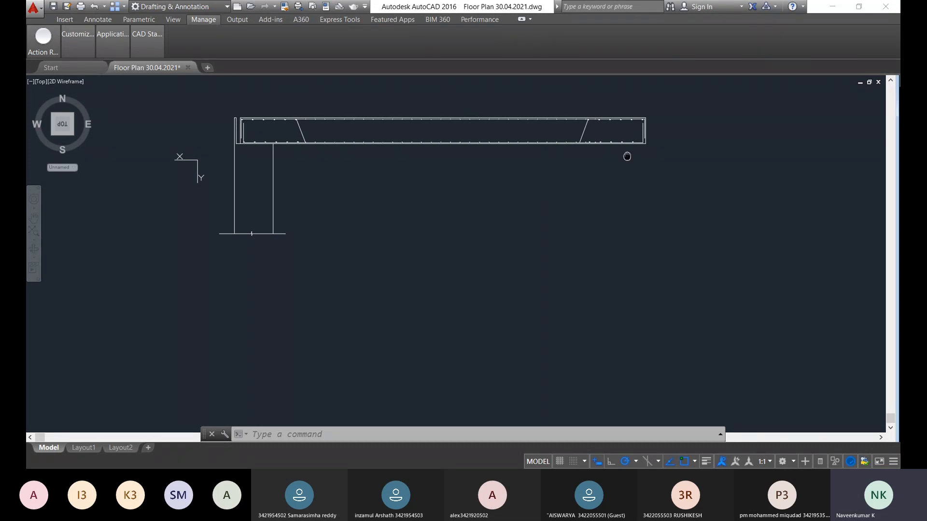
middle_click_drag(624, 155, 581, 166)
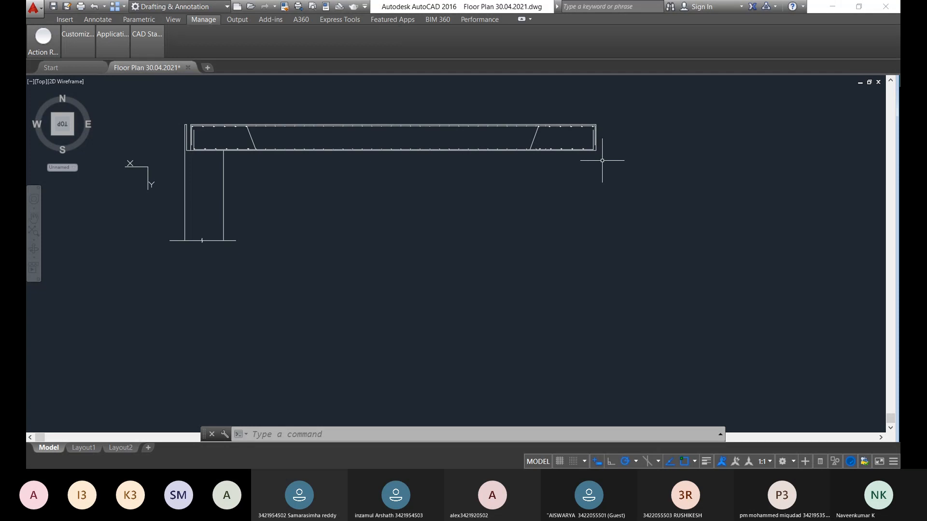
scroll(602, 161, "up", 4)
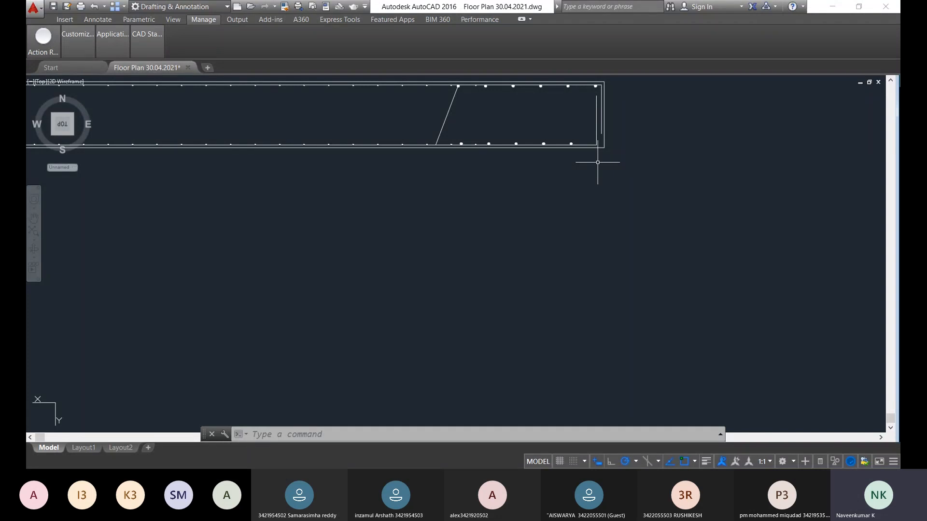
scroll(598, 160, "up", 5)
scroll(606, 161, "down", 7)
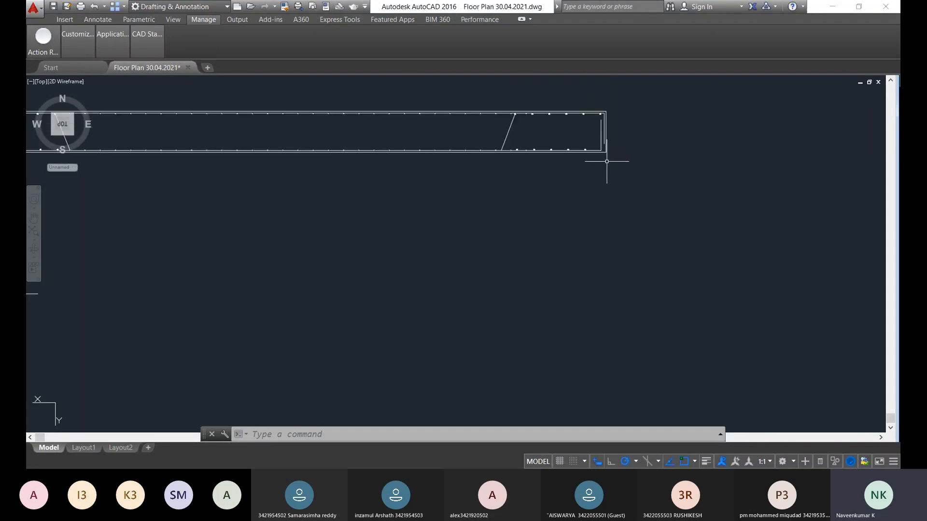
scroll(621, 149, "up", 4)
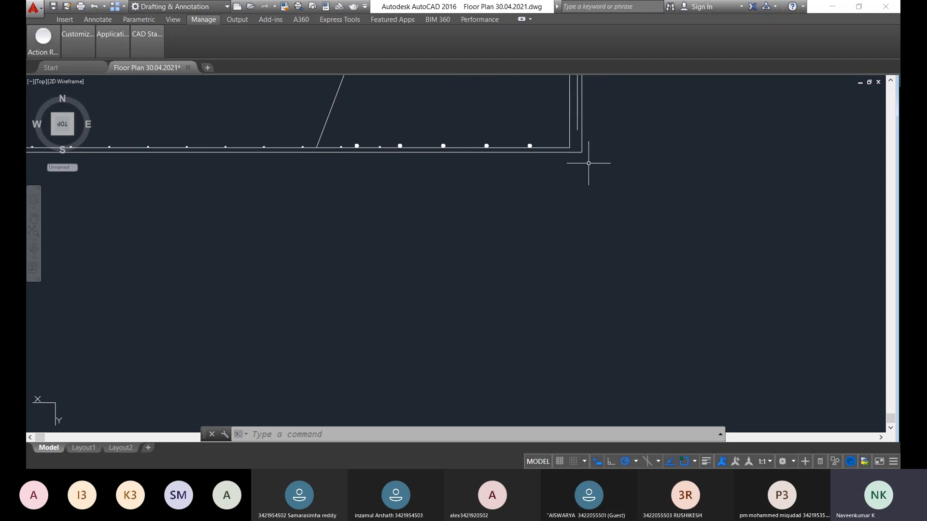
type("l")
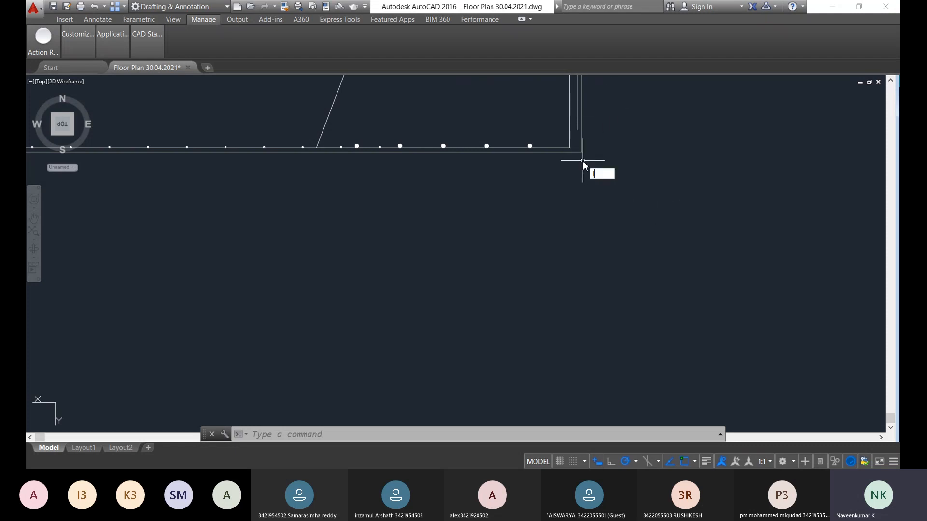
key("Return")
scroll(582, 161, "up", 2)
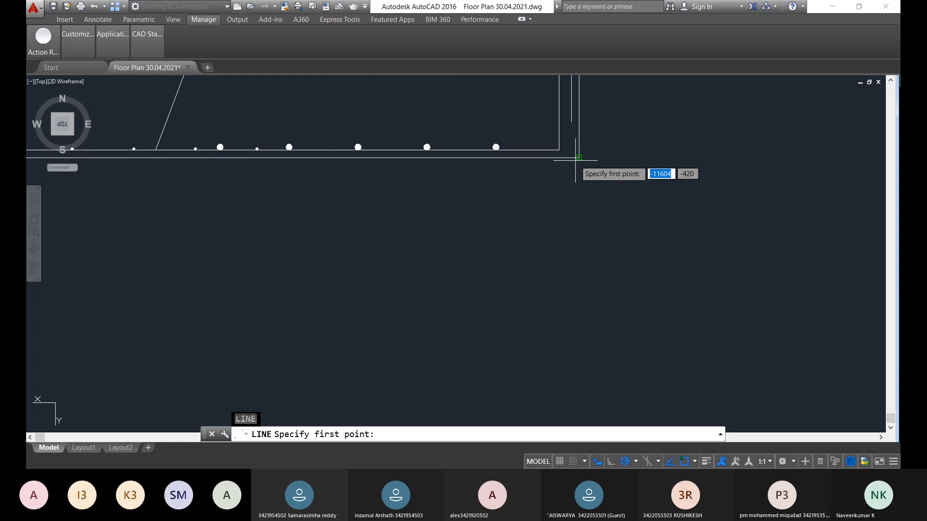
left_click(578, 158)
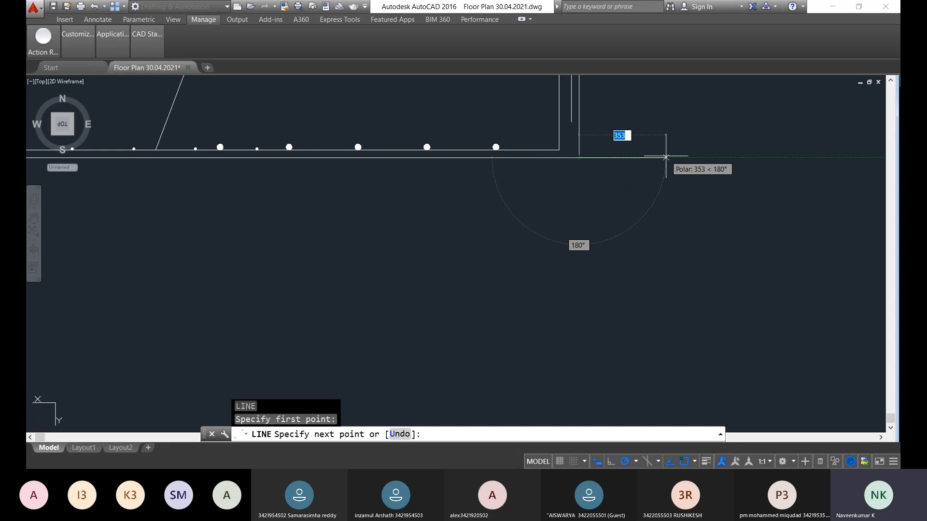
type("500")
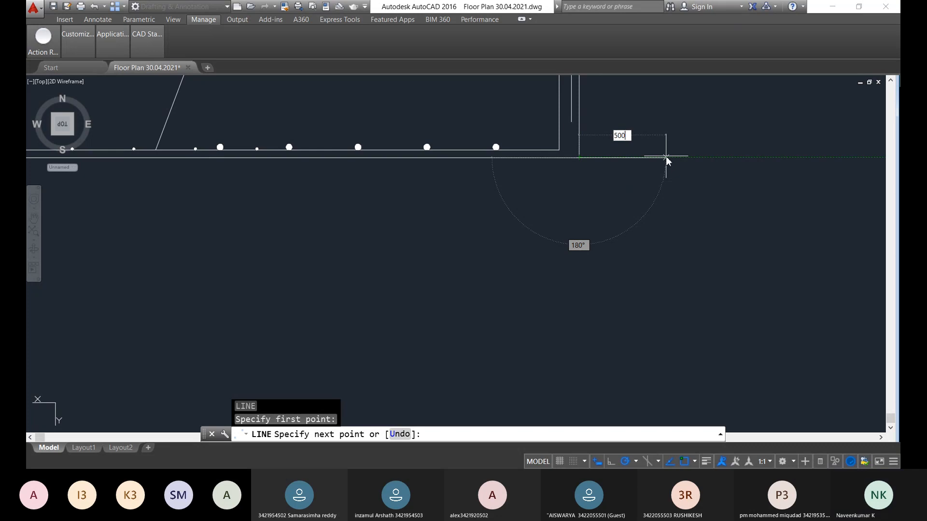
key("Return")
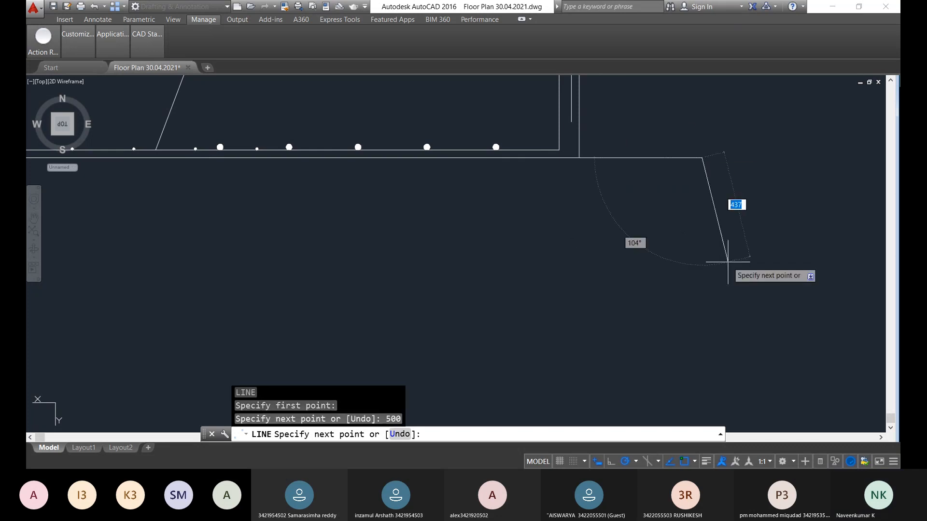
key("Escape")
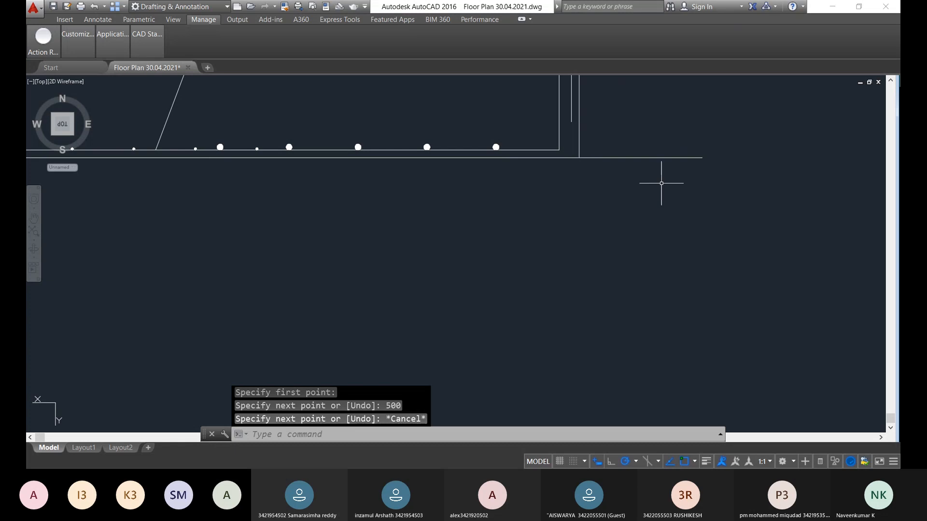
Erase the 500 line extending from the section's bottom outer corner
left_click(682, 183)
left_click(642, 124)
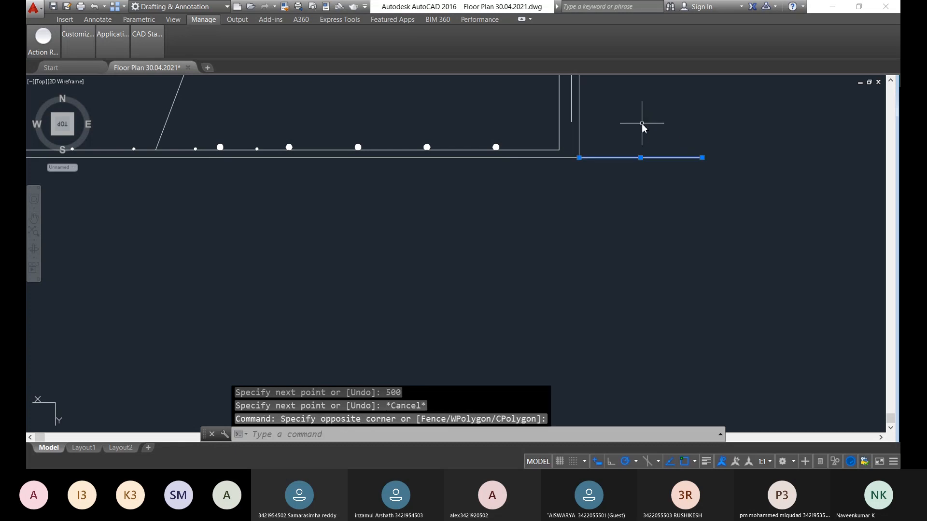
key("Escape")
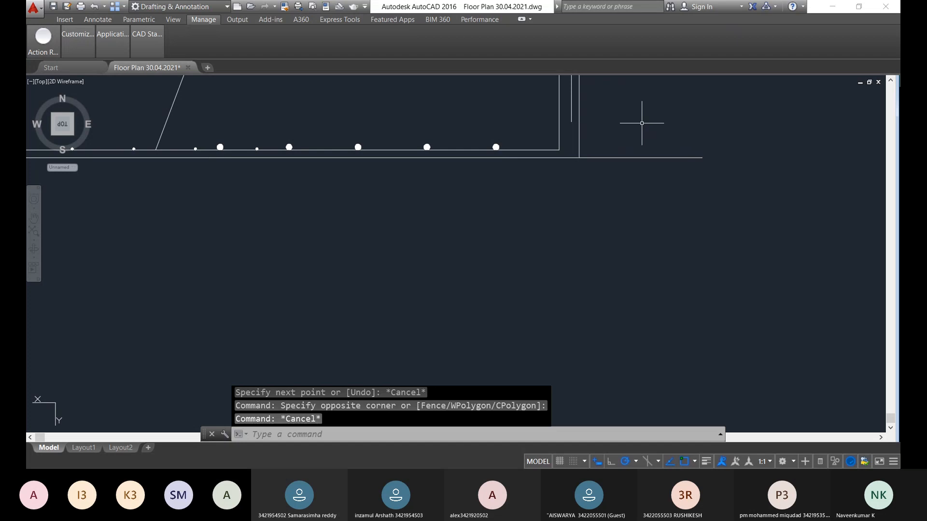
left_click(695, 179)
left_click(671, 138)
key("Delete")
Draw a horizontal line 500 long outward from the section's bottom outer corner at the end opposite the support
type("l")
key("Return")
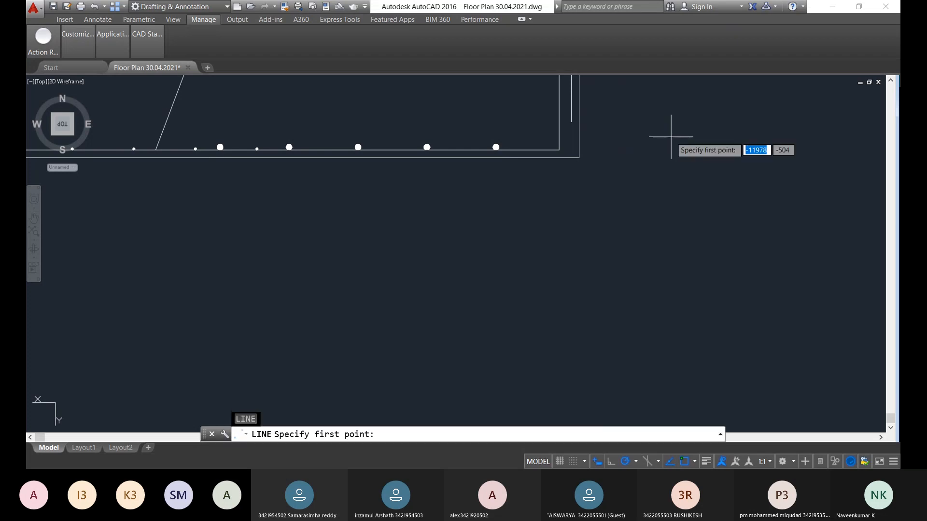
left_click(579, 157)
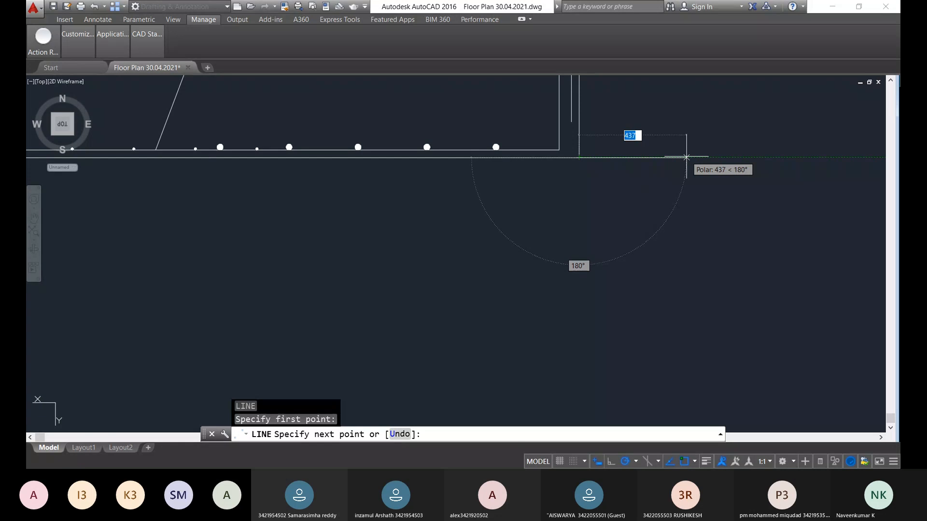
type("500")
key("Return")
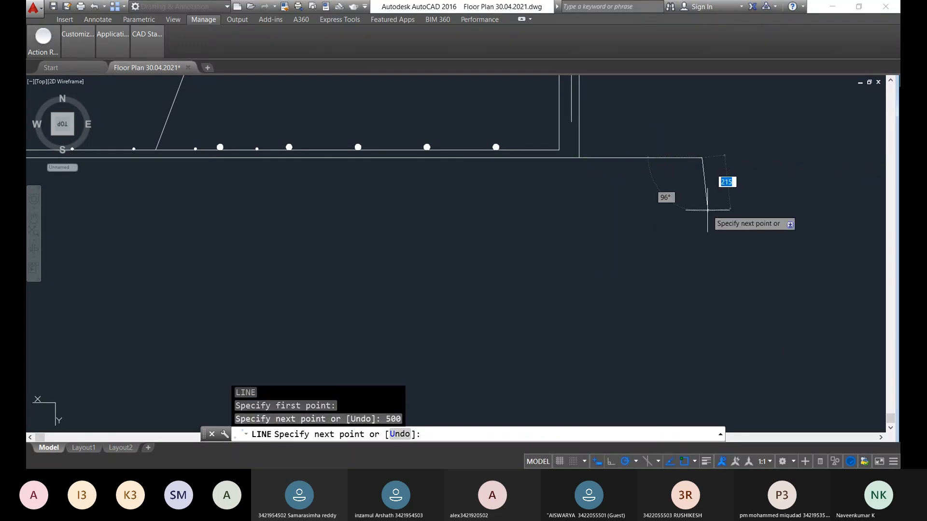
key("Escape")
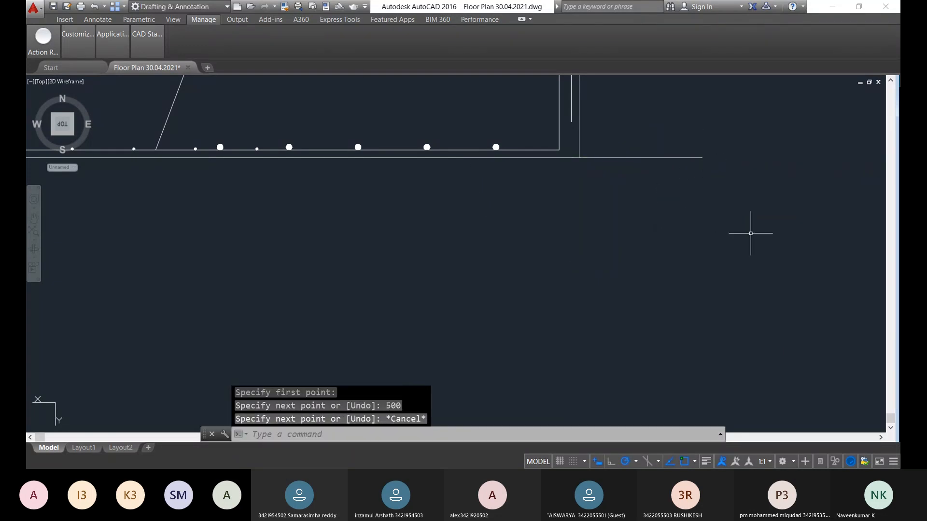
Copy the 500 line inward from its outer end so the copy ends at the section's bottom outer corner
left_click(701, 208)
left_click(697, 153)
type("co")
key("Return")
left_click(703, 157)
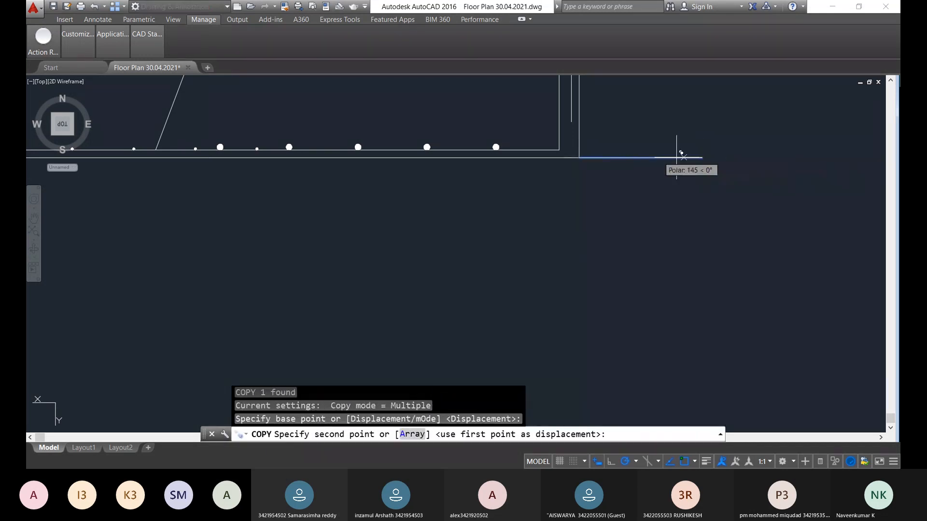
left_click(581, 156)
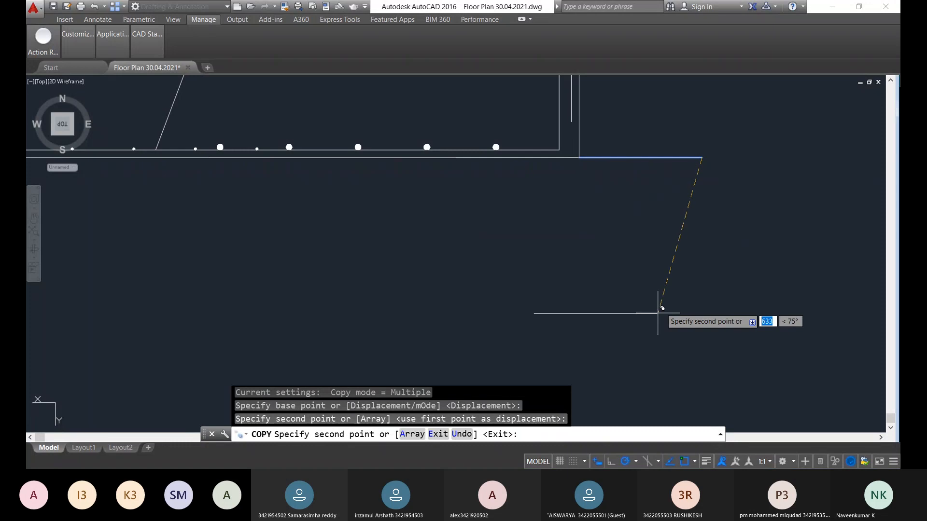
scroll(493, 80, "up", 4)
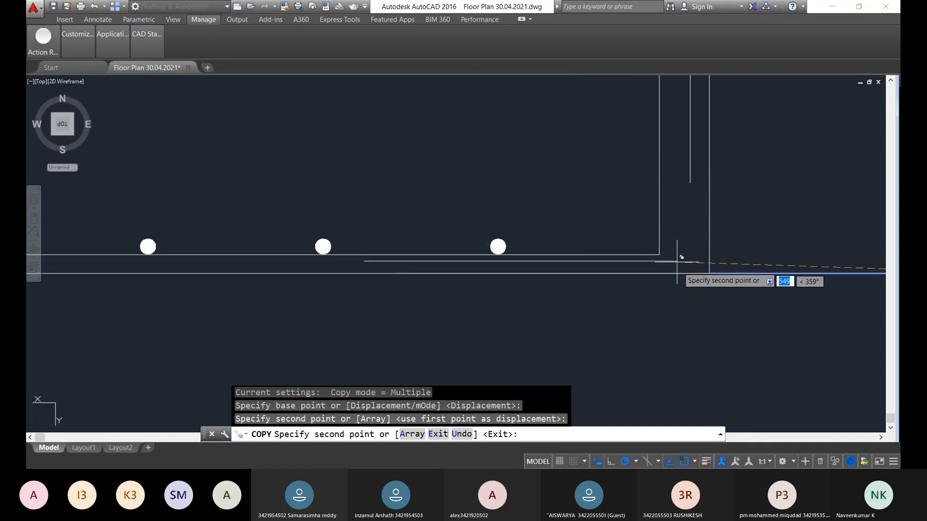
left_click(710, 269)
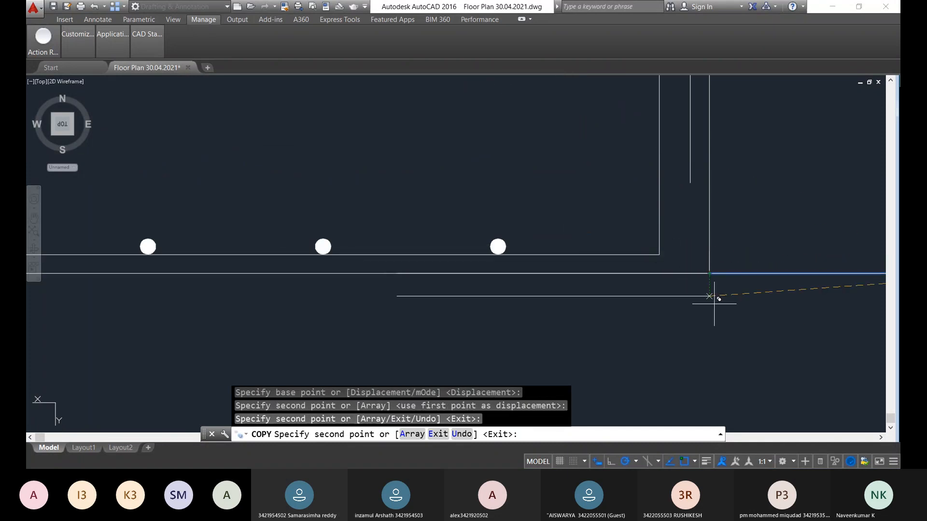
scroll(717, 324, "down", 4)
key("Escape")
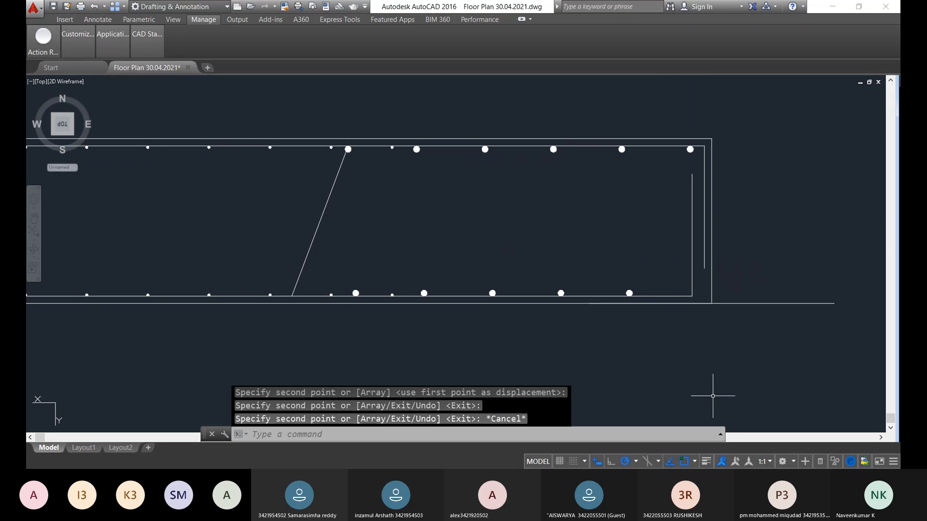
scroll(632, 278, "down", 6)
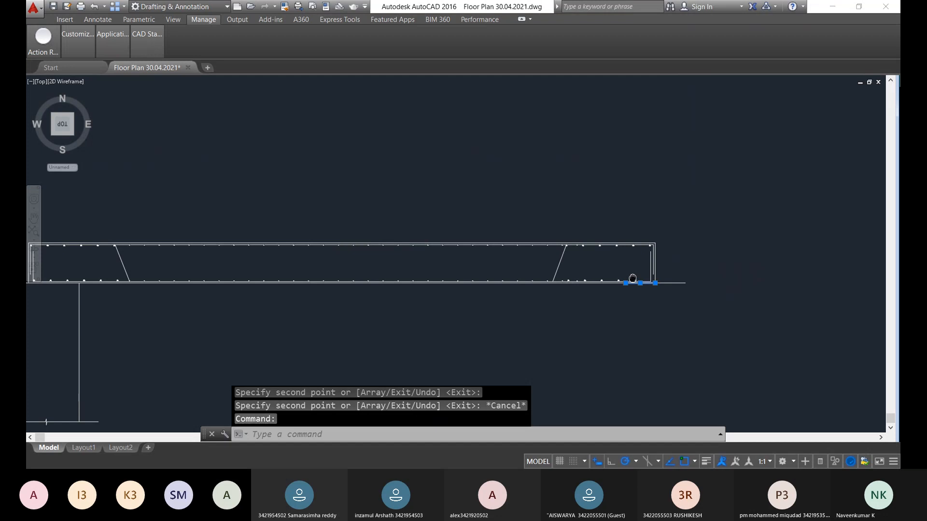
scroll(331, 145, "up", 4)
scroll(389, 180, "down", 2)
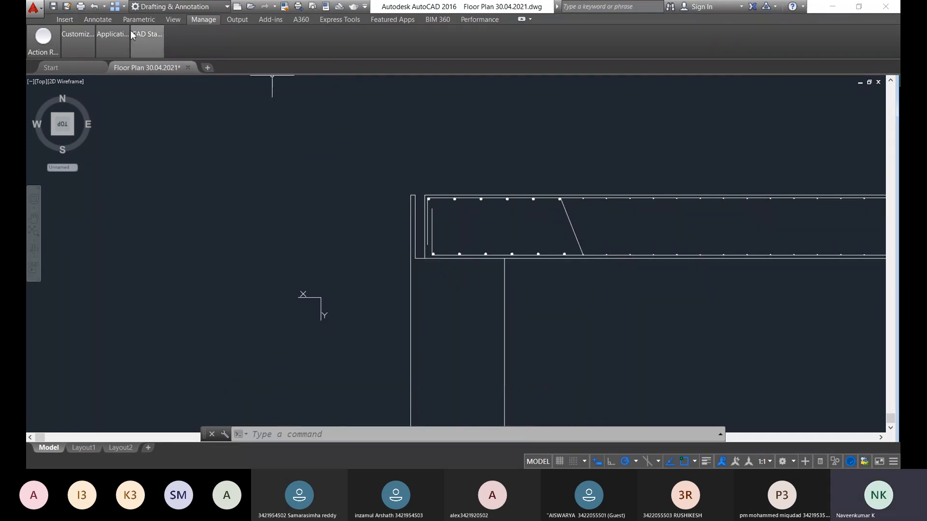
left_click(78, 39)
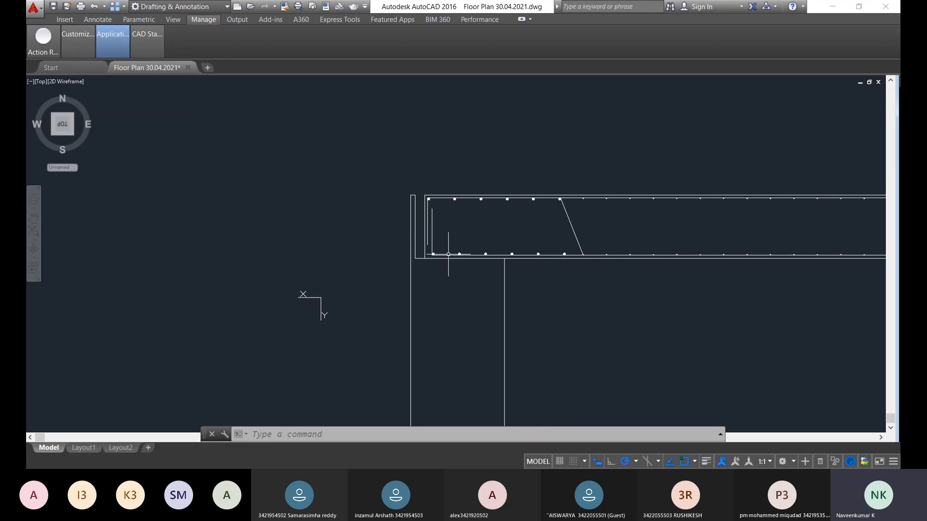
left_click(75, 21)
left_click(86, 22)
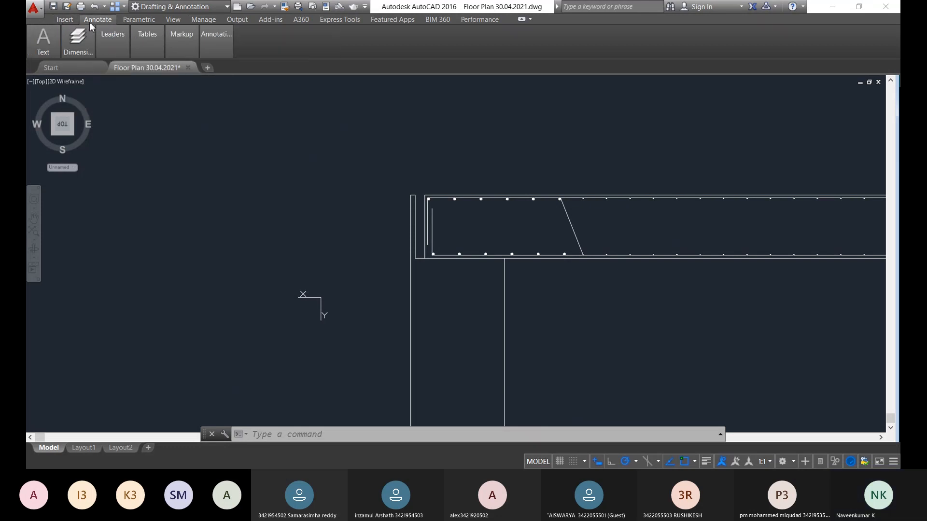
left_click(65, 19)
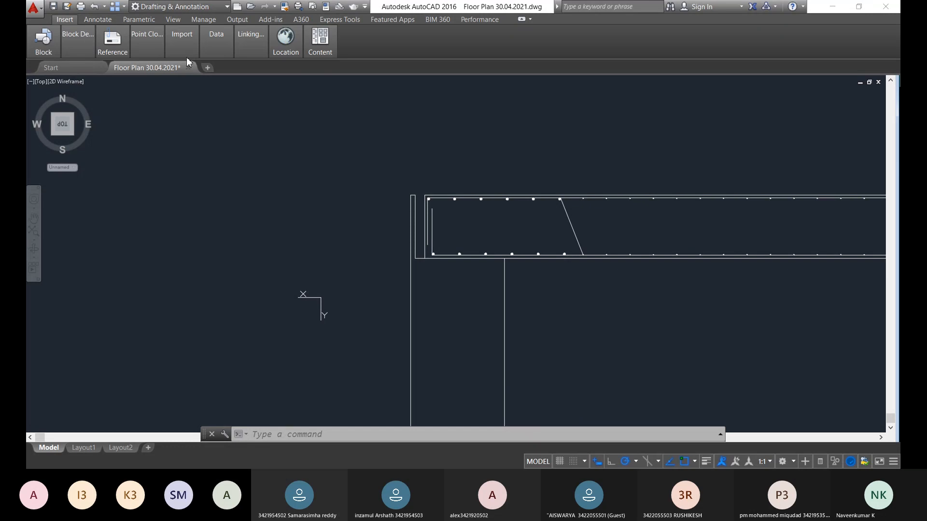
left_click(554, 295)
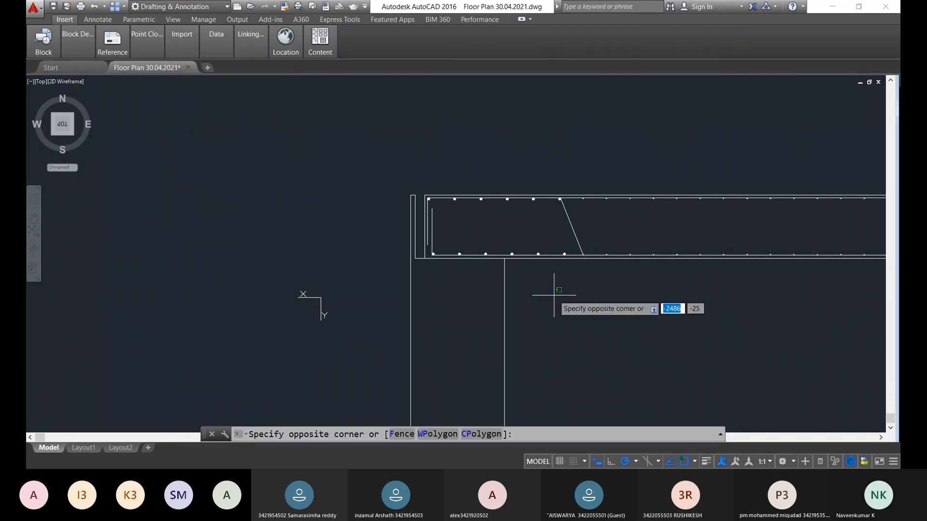
type("dim")
key("Escape")
key("Escape")
key("Escape")
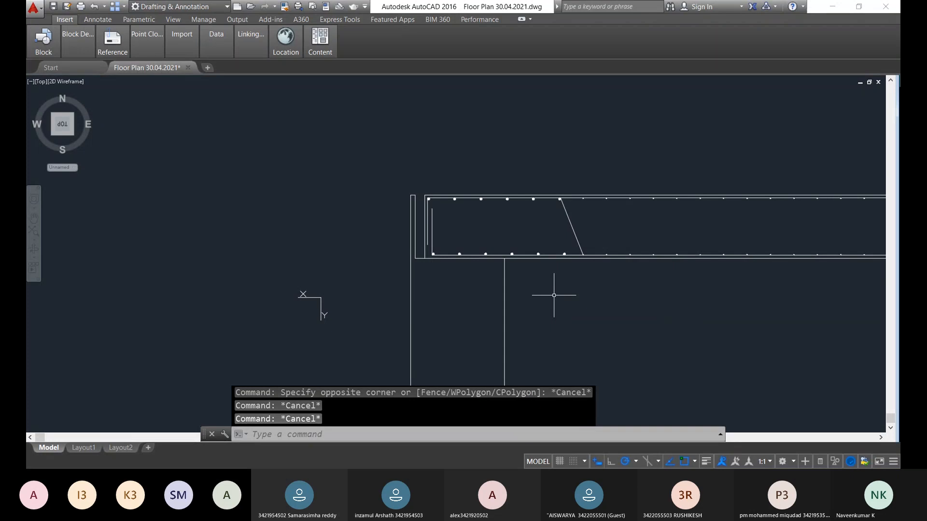
Dimension the horizontal distance from the section's end edge to the support's inner vertical with the DIM command
type("dim")
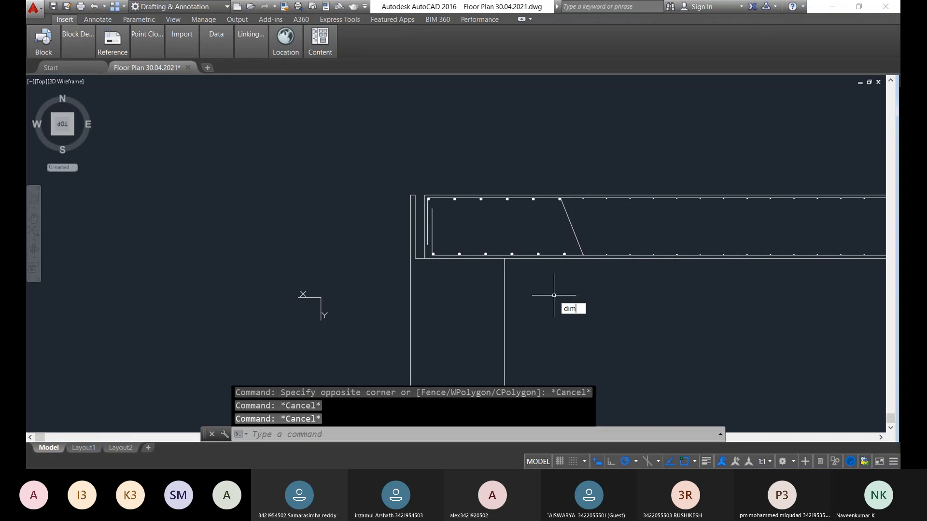
key("Return")
scroll(427, 267, "up", 4)
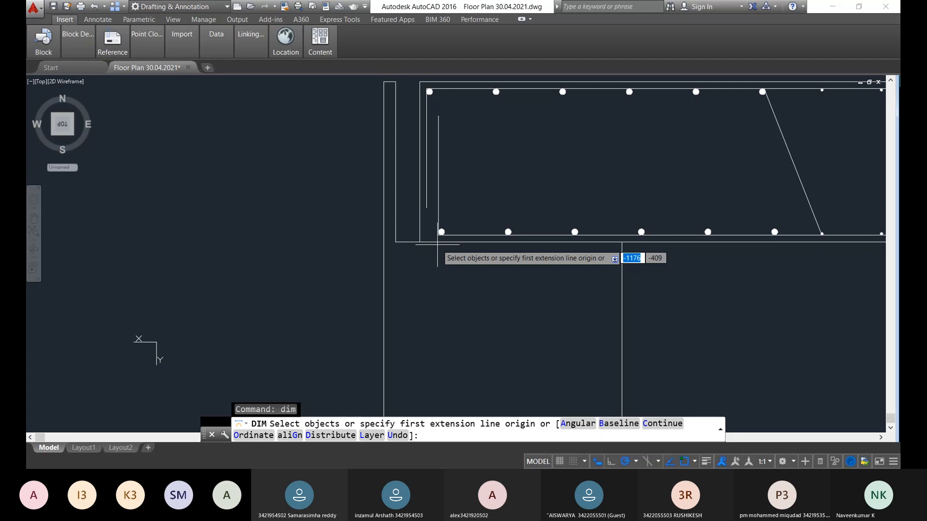
left_click(437, 245)
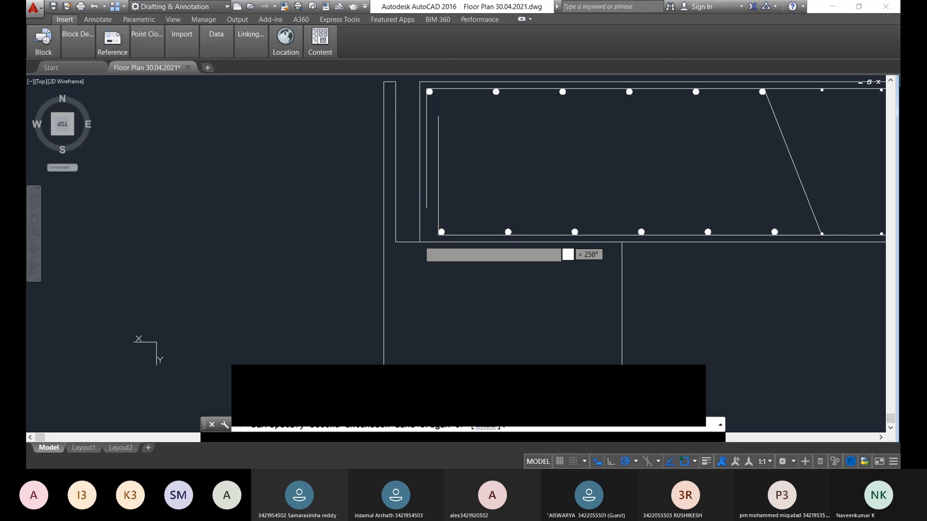
left_click(517, 249)
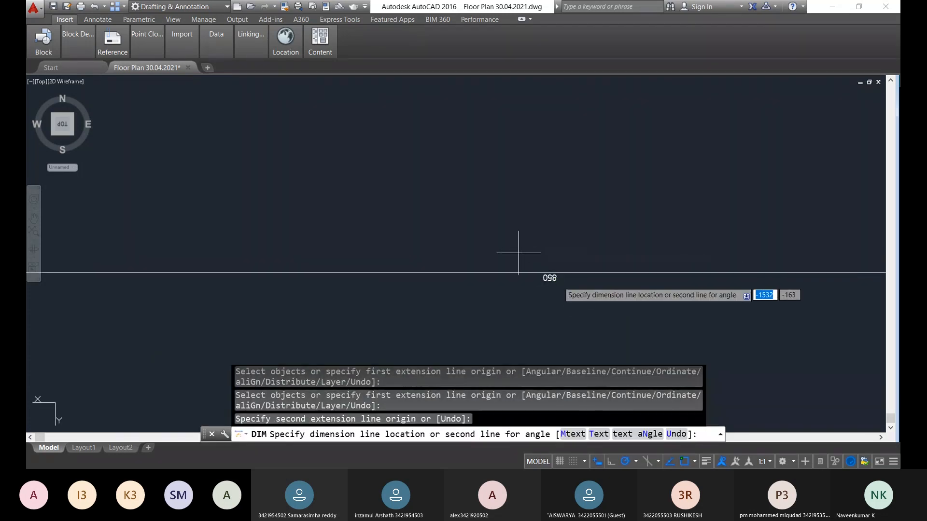
key("Escape")
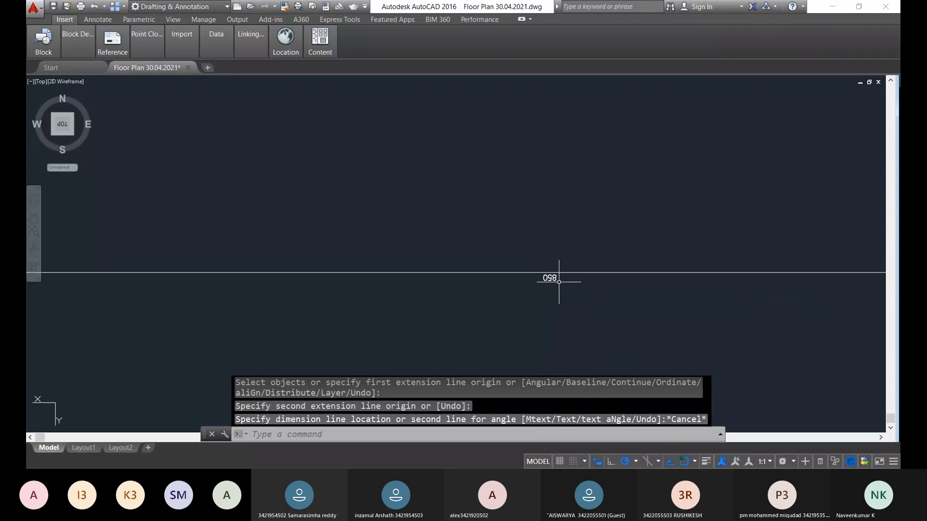
Erase the horizontal dimension just placed for the section's supported end
left_click(600, 317)
left_click(511, 254)
key("Delete")
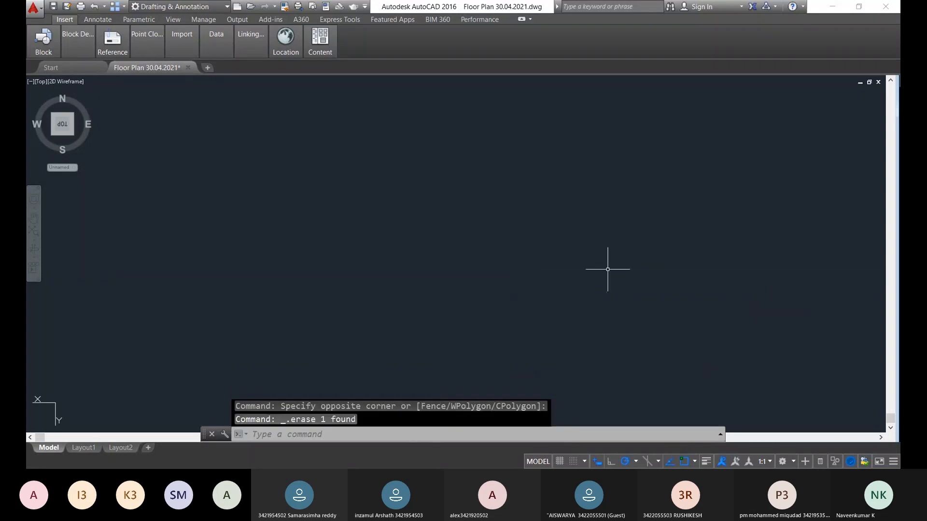
Erase the 500 line extending outward from the section's bottom outer corner at the unsupported end
scroll(608, 269, "down", 8)
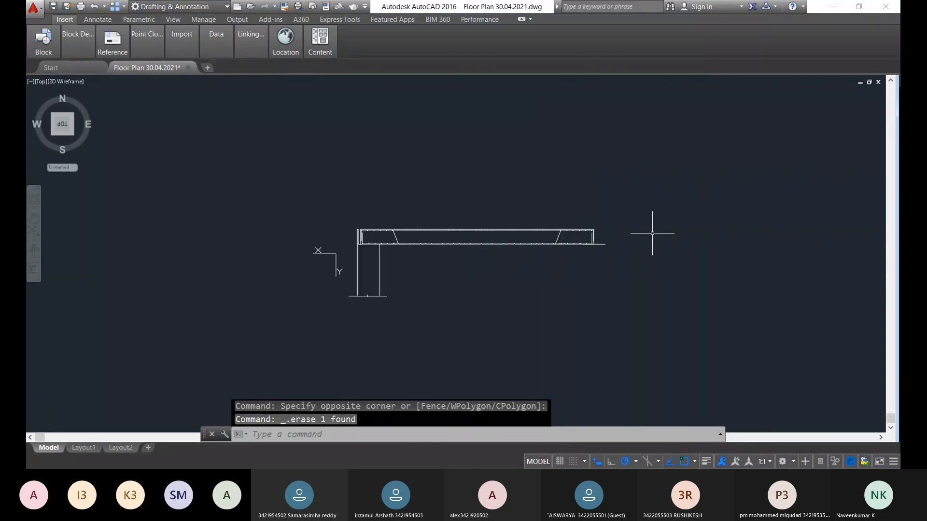
scroll(652, 233, "up", 4)
left_click(532, 265)
left_click(513, 246)
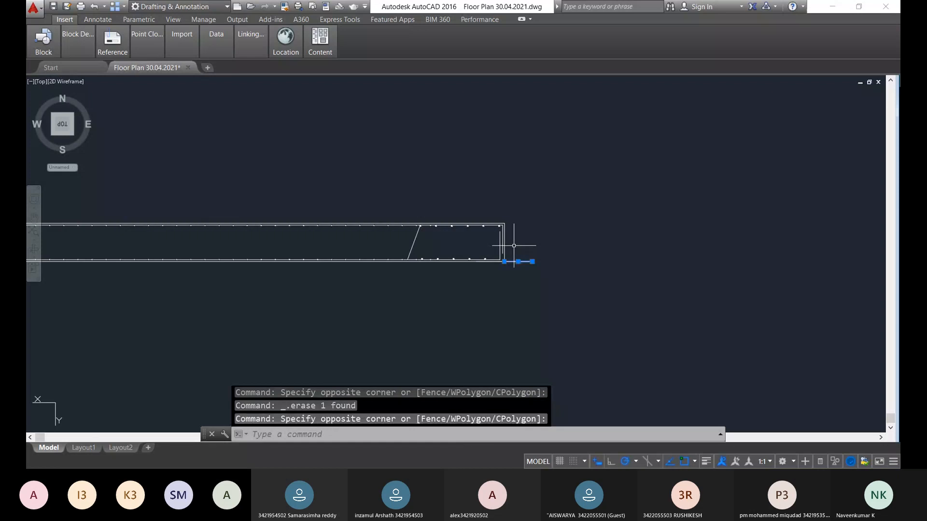
key("Delete")
Draw a horizontal line 50 long outward from the section's bottom outer corner at the unsupported end
scroll(526, 248, "up", 6)
type("l")
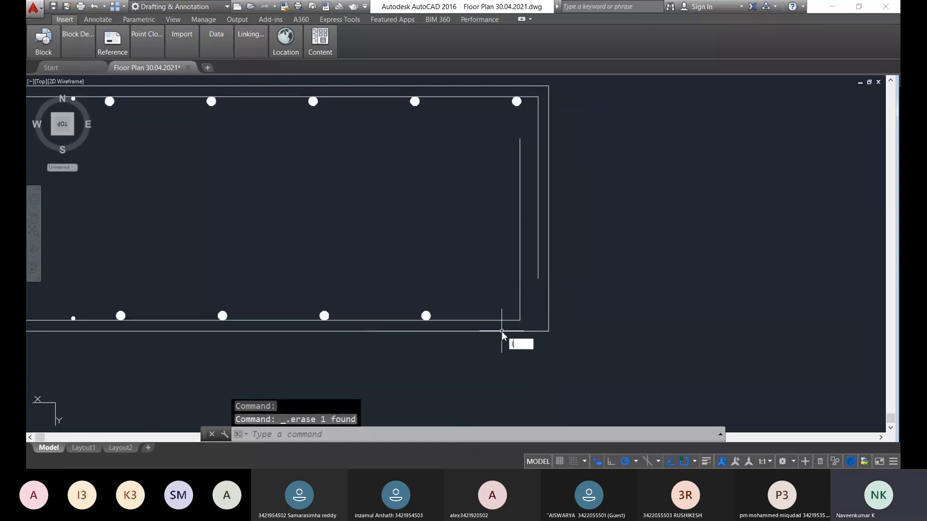
key("Return")
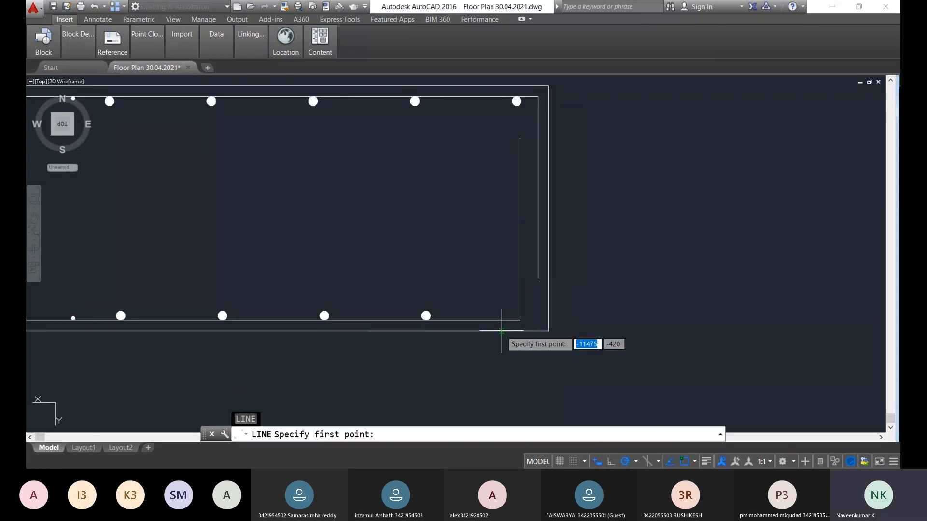
left_click(549, 331)
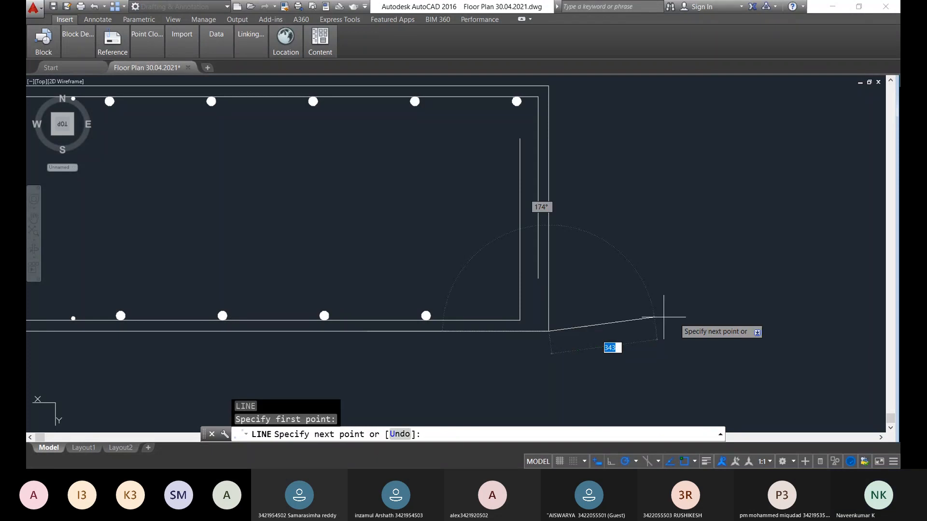
type("50")
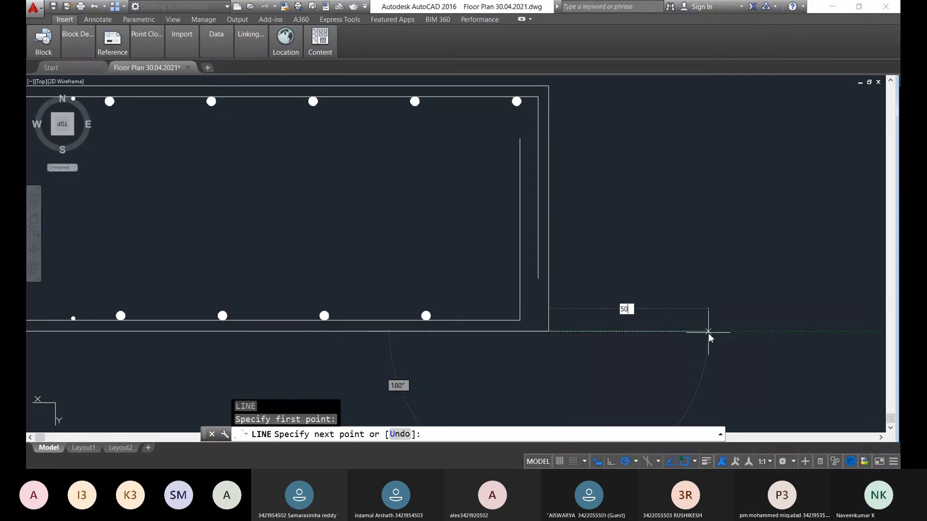
key("Return")
scroll(708, 331, "down", 5)
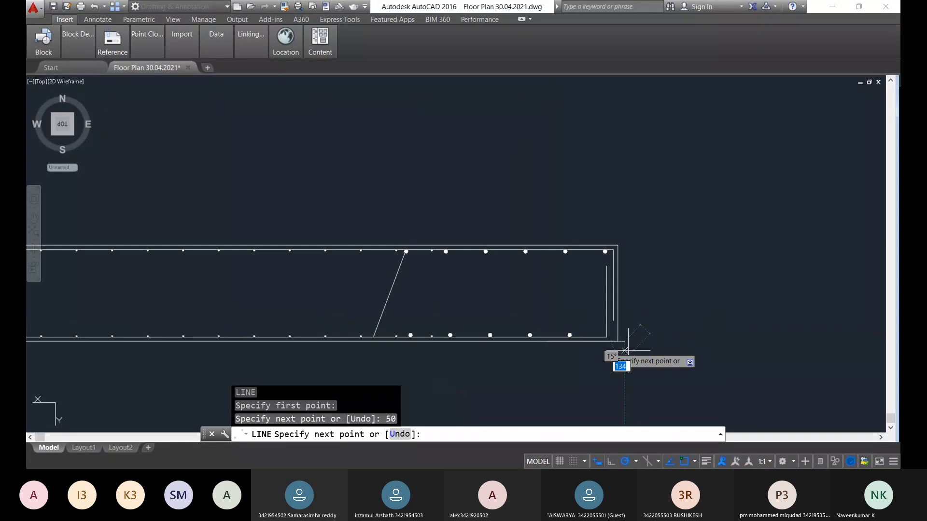
middle_click_drag(588, 302, 516, 167)
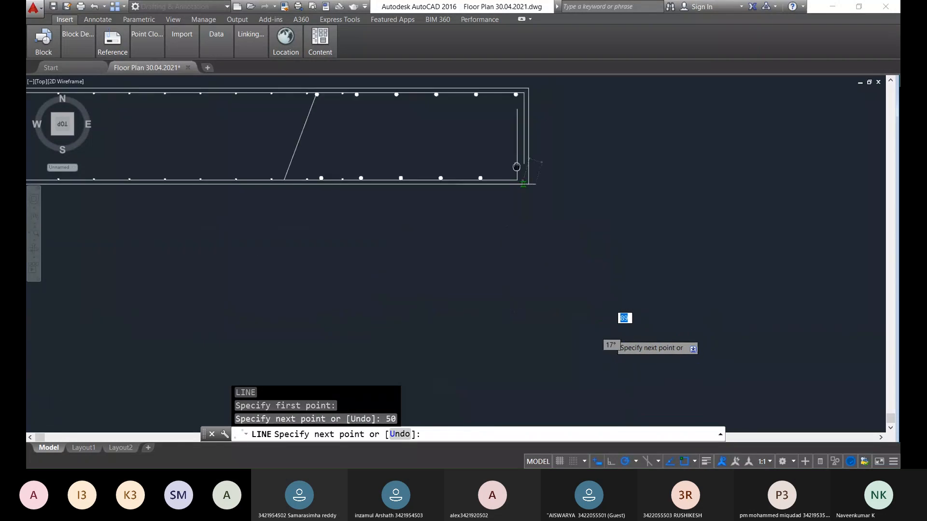
key("Escape")
middle_click_drag(516, 167, 503, 129)
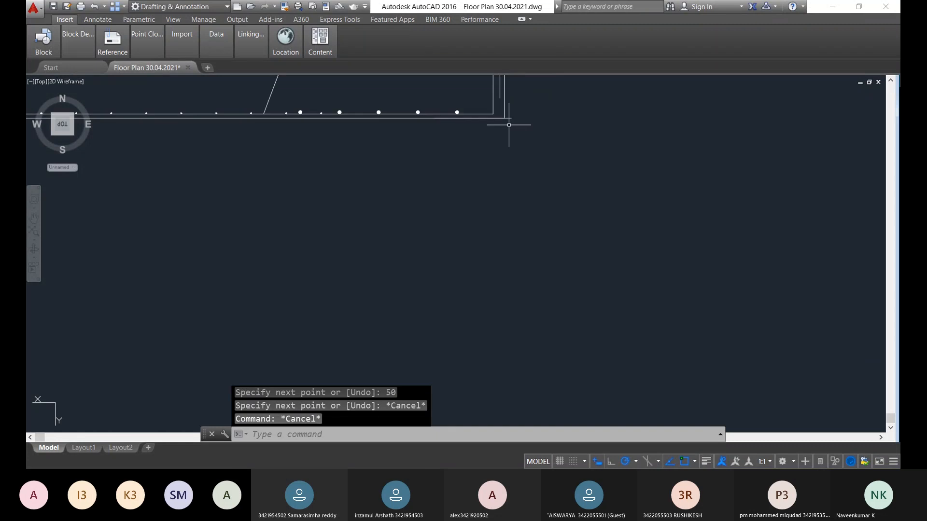
Copy the short horizontal line at the slab's lower left end from its left endpoint to the slab's lower right outer corner
scroll(503, 159, "down", 5)
middle_click_drag(186, 244, 435, 204)
scroll(435, 204, "up", 8)
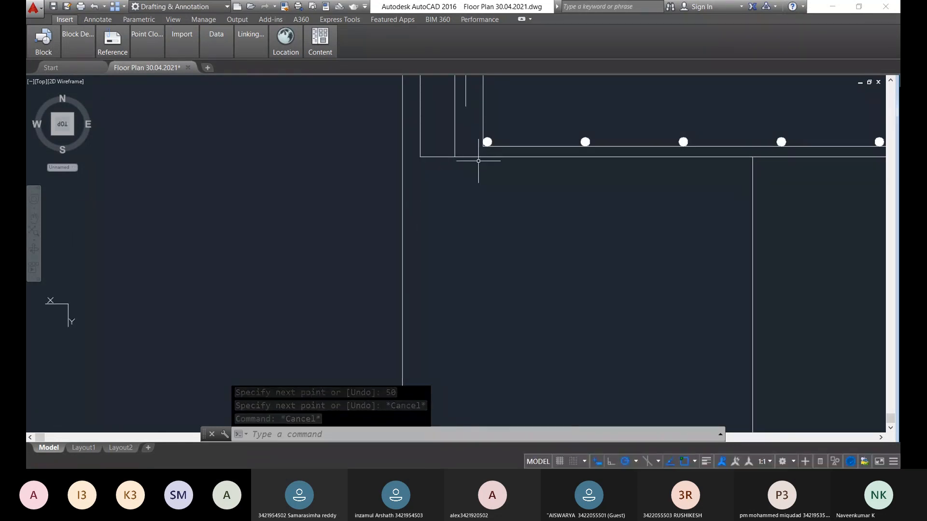
left_click(478, 159)
type("co")
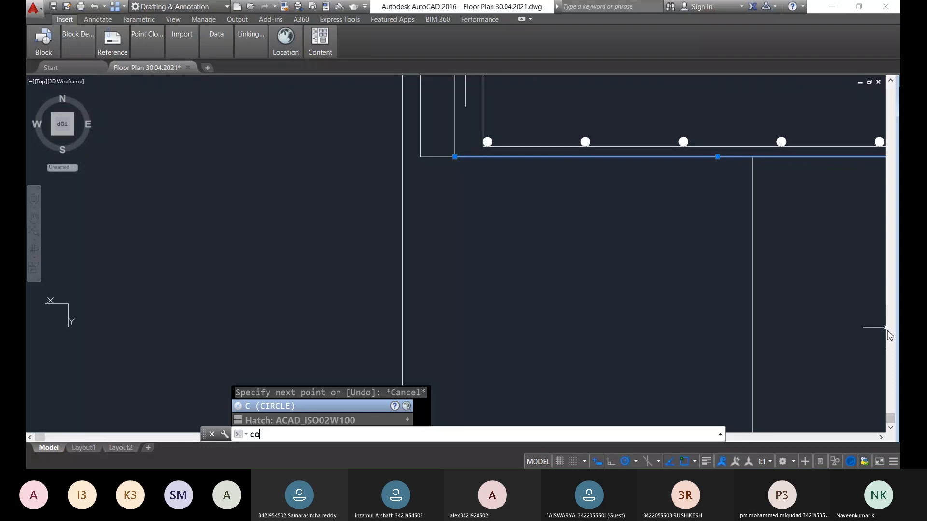
key("Return")
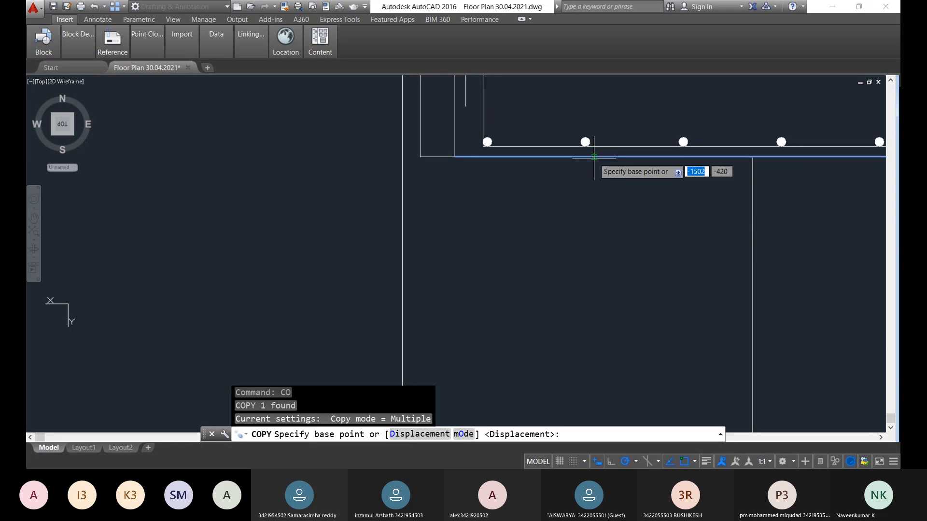
left_click(455, 157)
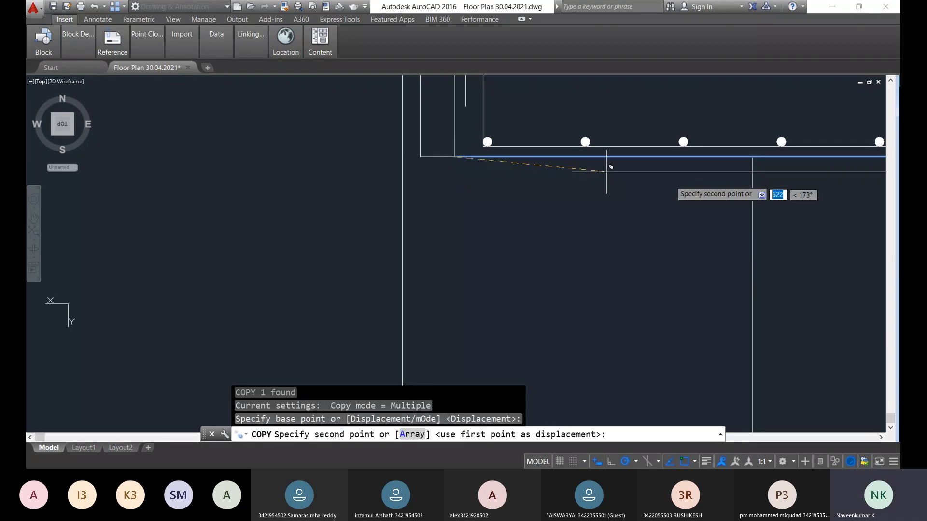
middle_click_drag(606, 167, 455, 265)
scroll(573, 304, "down", 5)
middle_click_drag(573, 304, 333, 275)
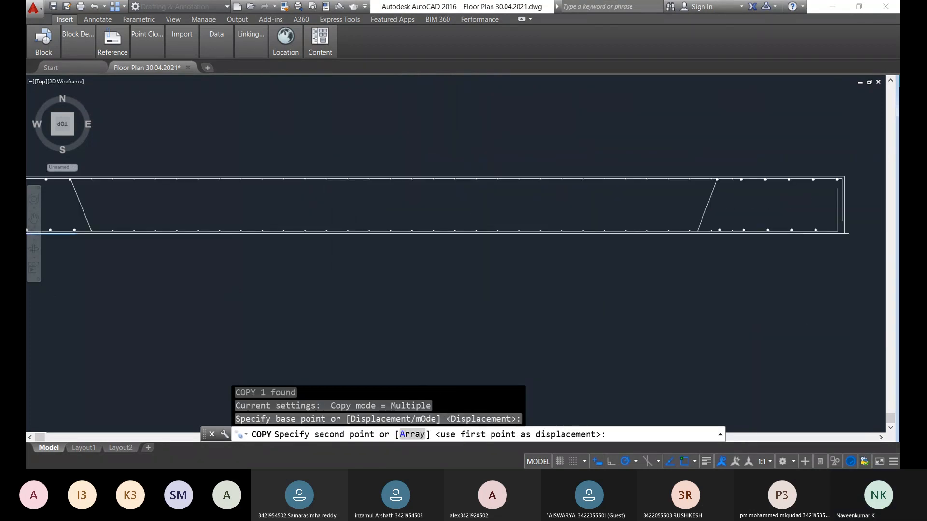
middle_click_drag(841, 246, 631, 259)
scroll(637, 224, "up", 8)
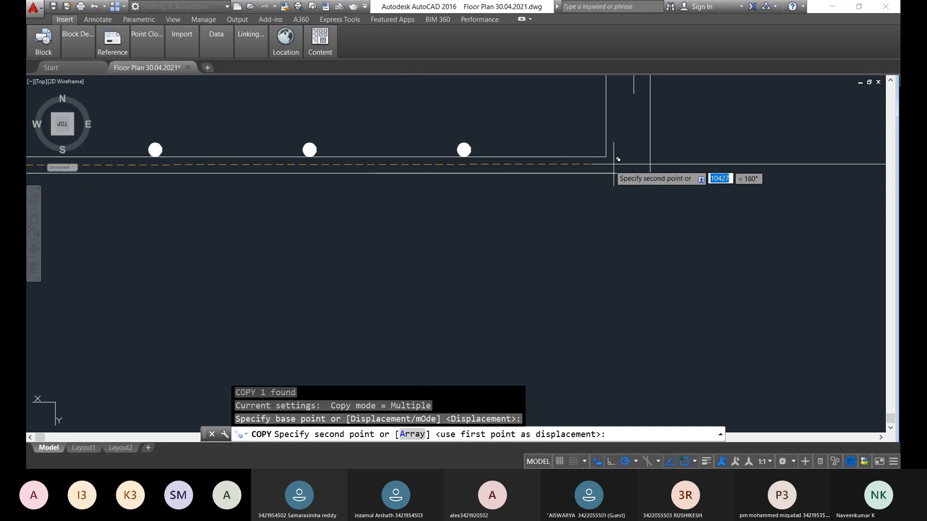
left_click(651, 172)
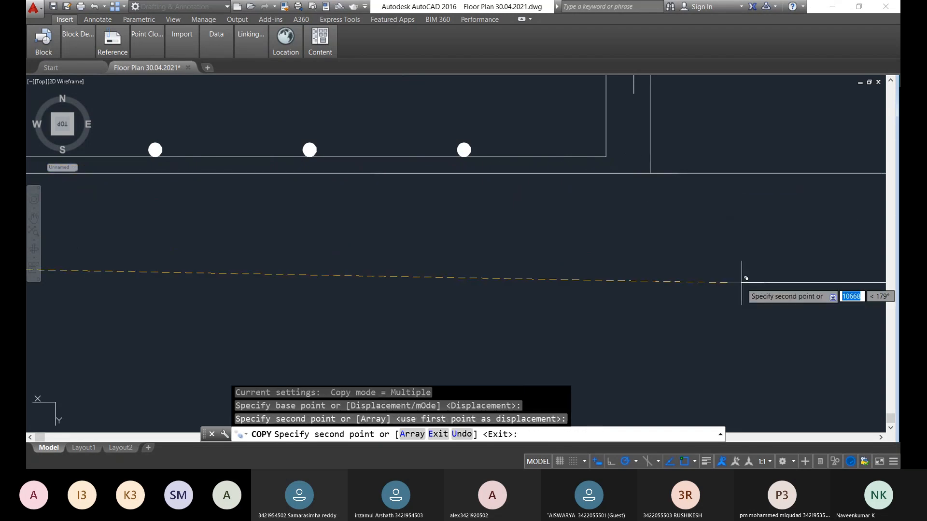
key("Escape")
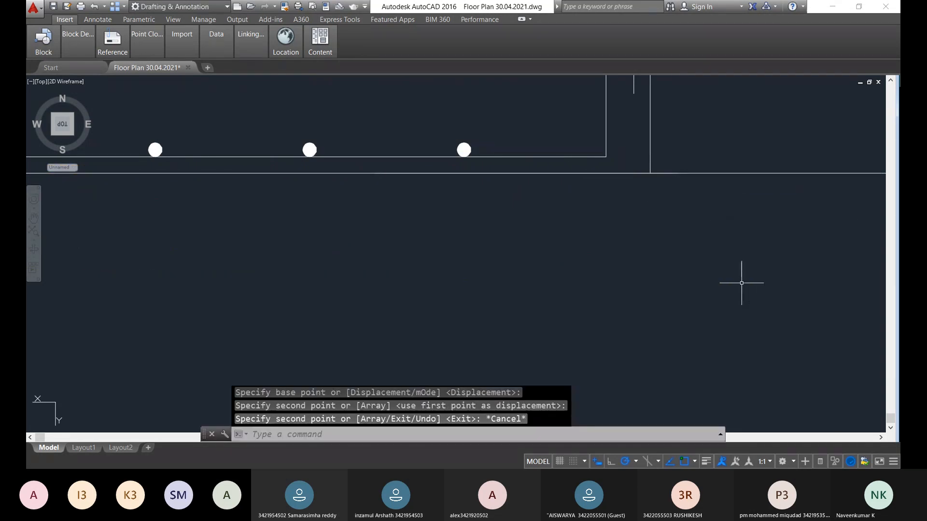
Move the copied horizontal line from its midpoint onto the slab's lower right outer corner
left_click(670, 174)
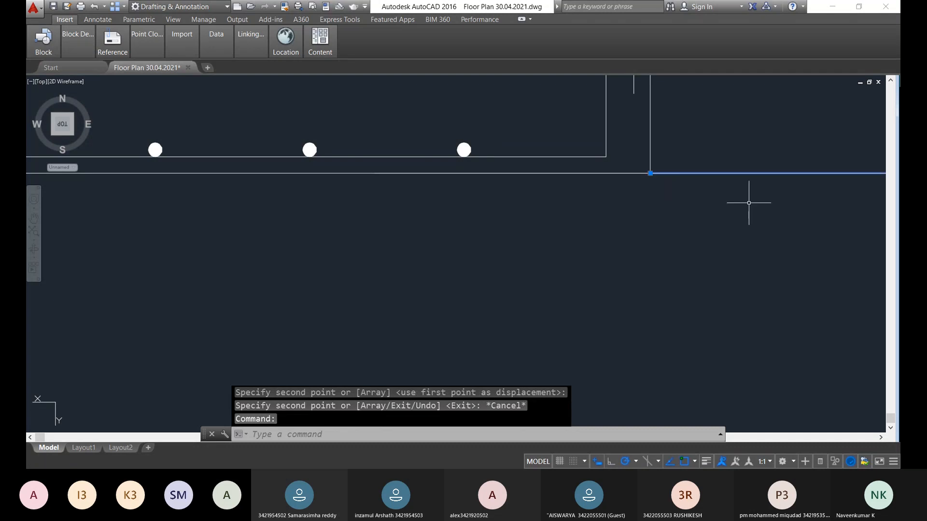
scroll(772, 232, "down", 3)
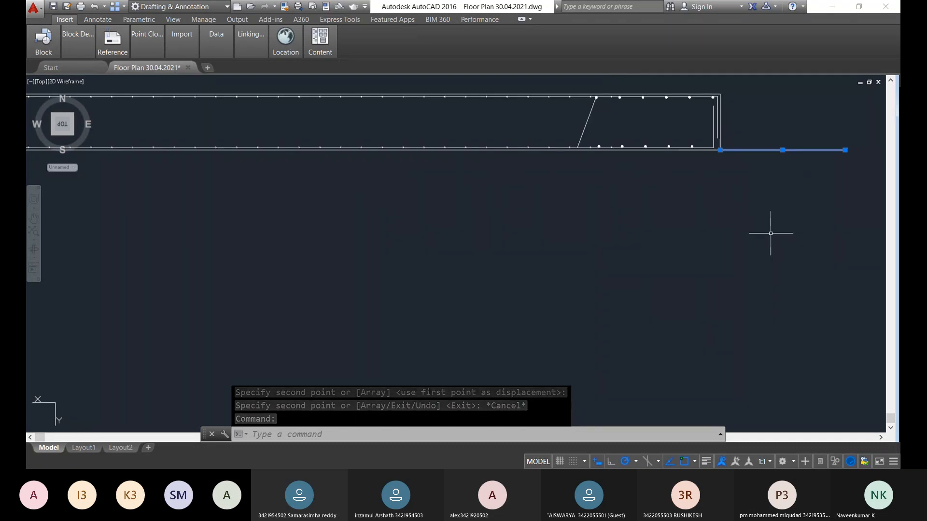
type("m")
key("Return")
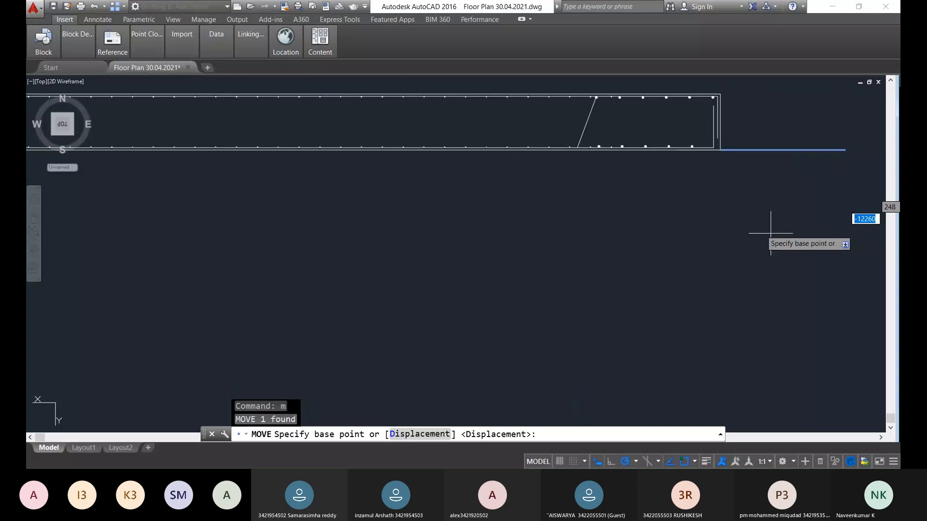
left_click(782, 150)
scroll(713, 189, "up", 3)
scroll(658, 261, "down", 5)
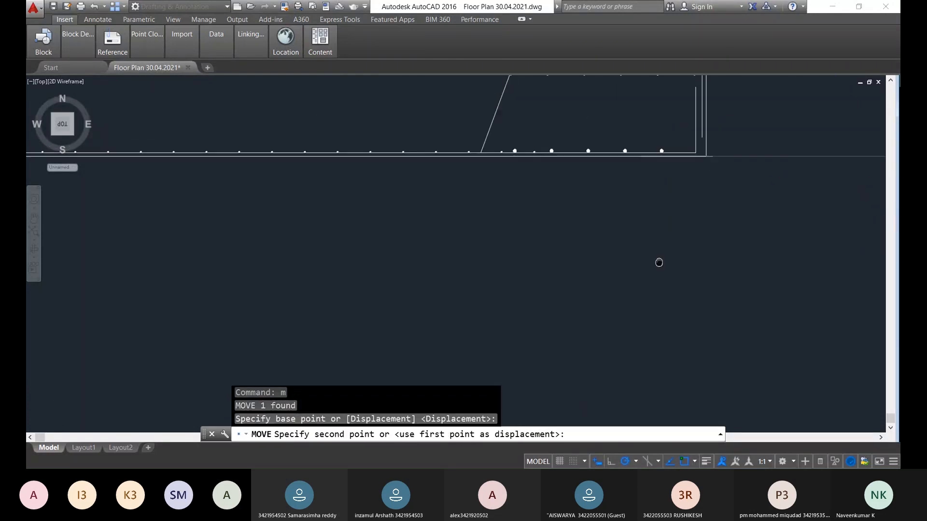
scroll(658, 166, "up", 5)
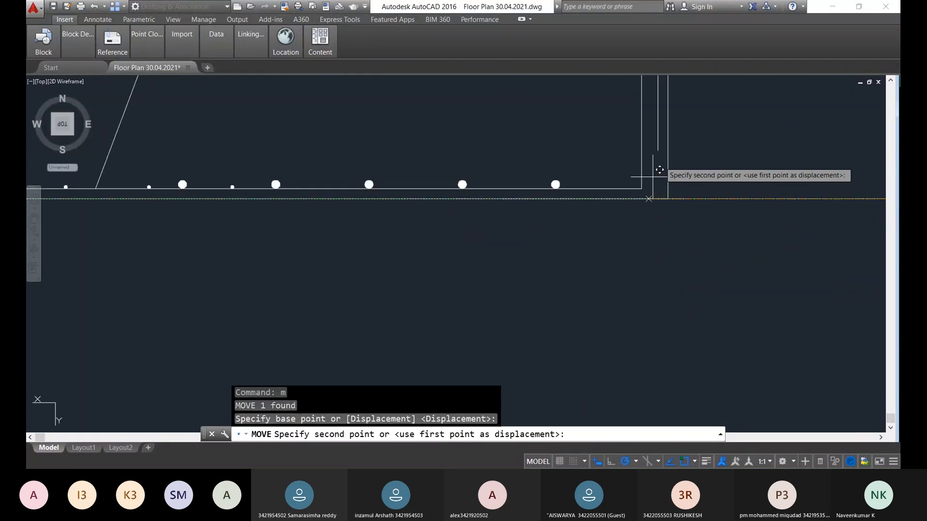
left_click(666, 198)
mouse_move(666, 198)
middle_mouse_down()
mouse_move(627, 321)
mouse_move(662, 236)
middle_mouse_up()
key("Escape")
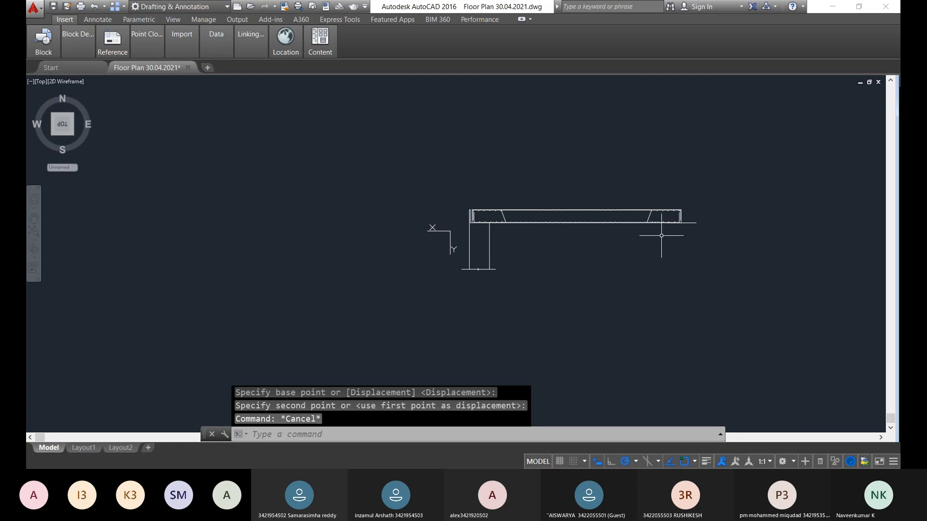
With Ortho on, draw a 50-unit vertical line segment downward from the slab's underside near its right end
scroll(662, 236, "down", 2)
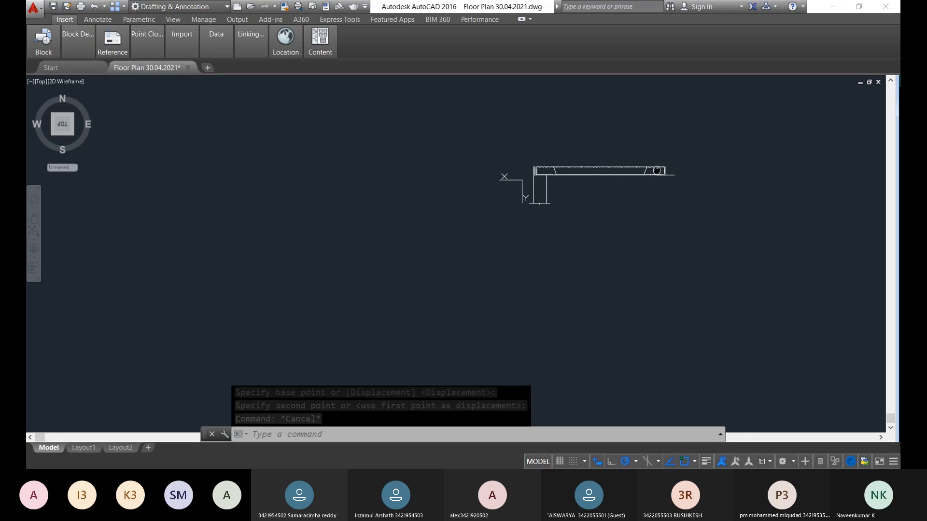
scroll(654, 151, "up", 6)
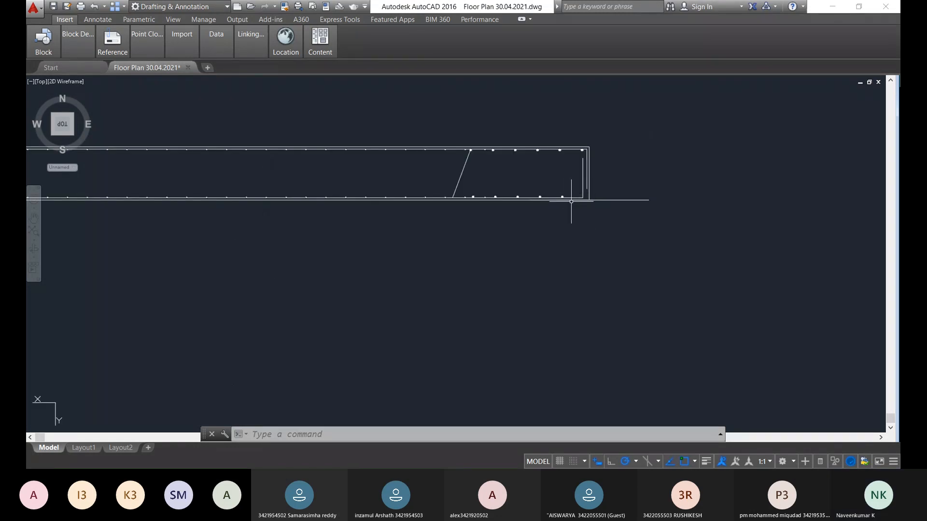
type("l")
key("Return")
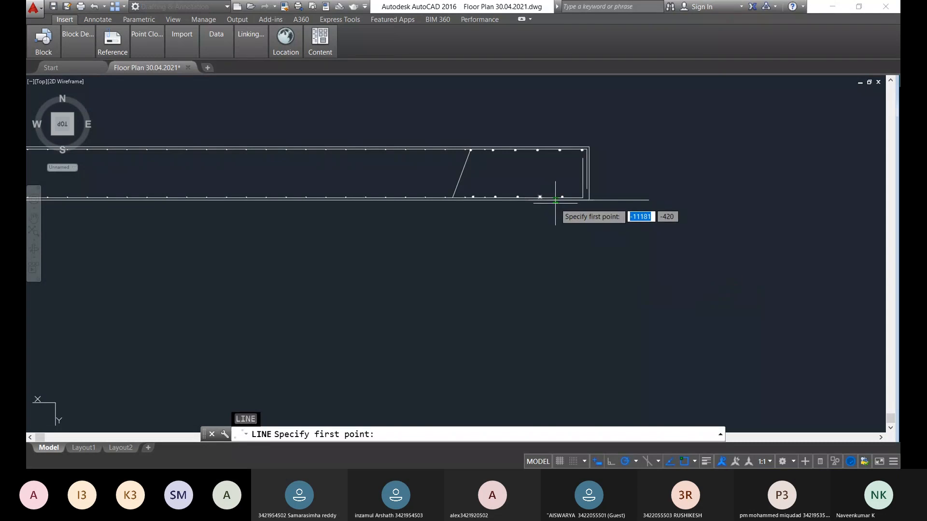
scroll(555, 199, "up", 4)
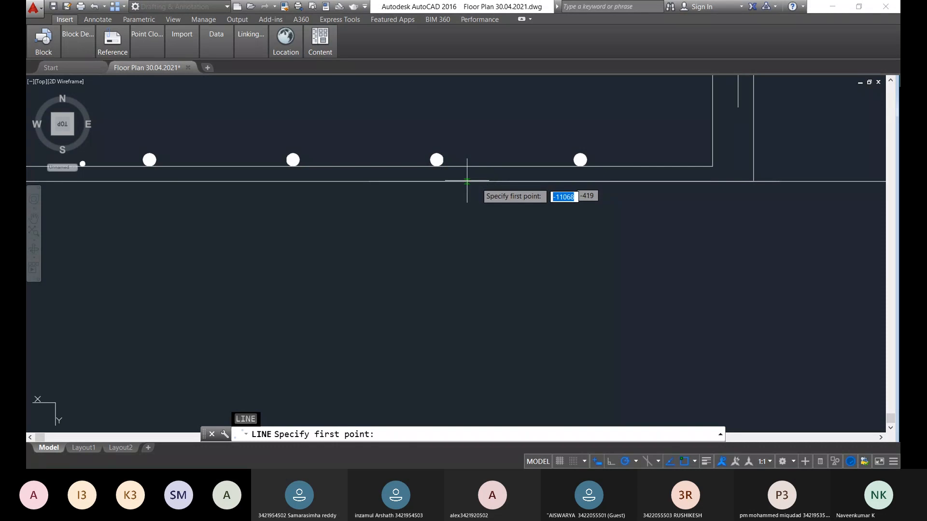
left_click(495, 183)
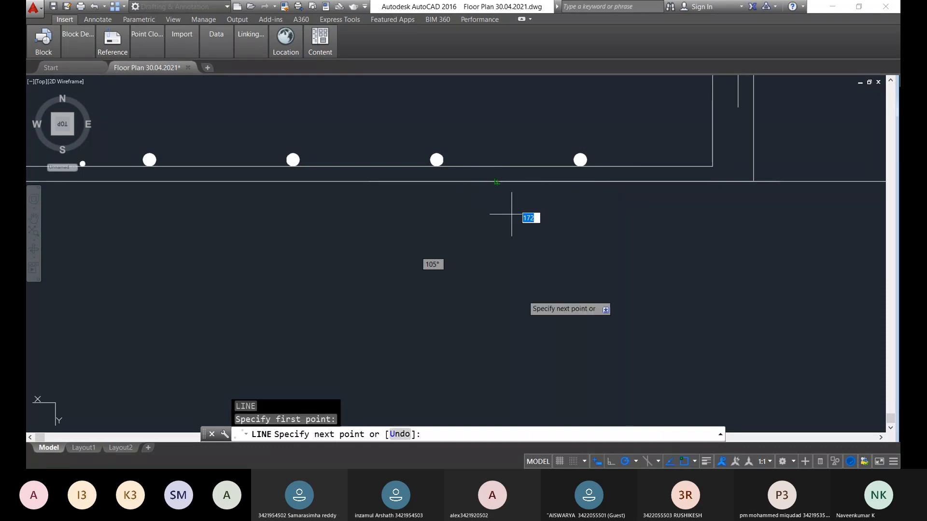
scroll(511, 218, "down", 5)
scroll(534, 338, "up", 2)
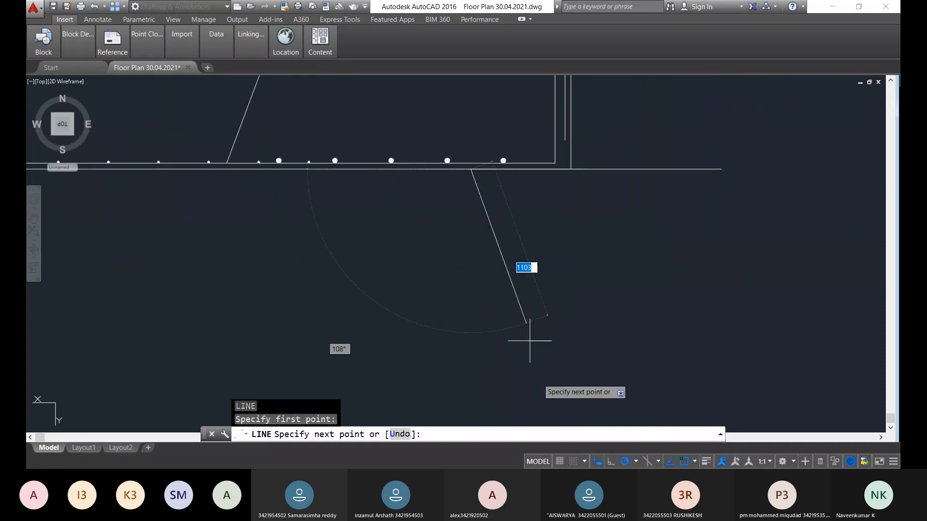
left_click(610, 462)
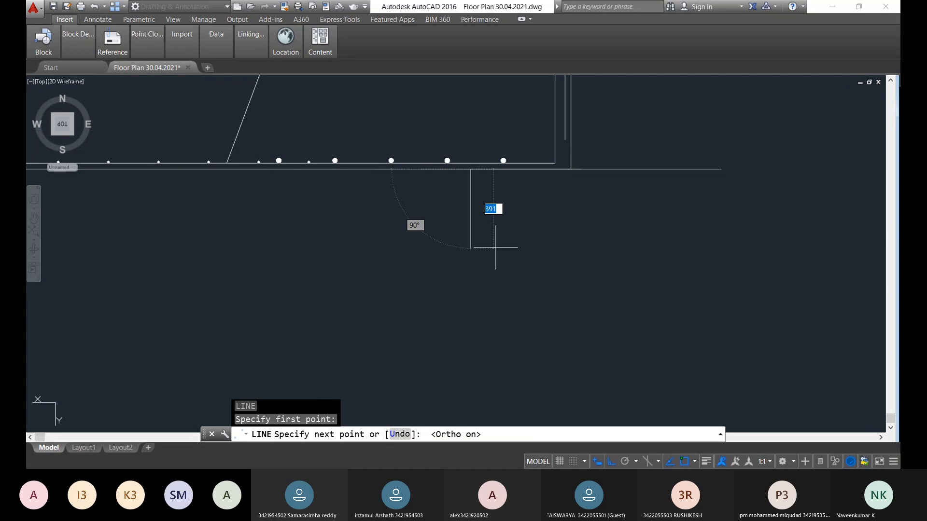
middle_click_drag(497, 248, 468, 169)
type("50")
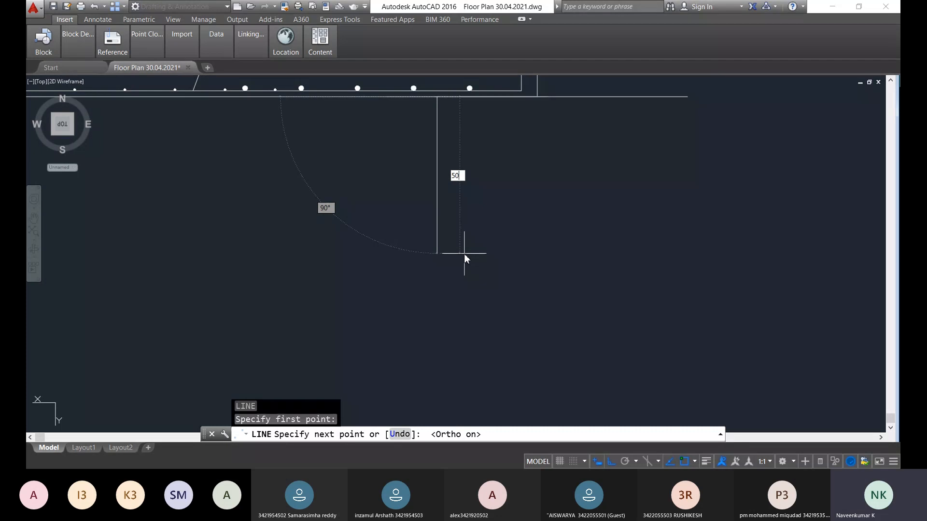
key("Return")
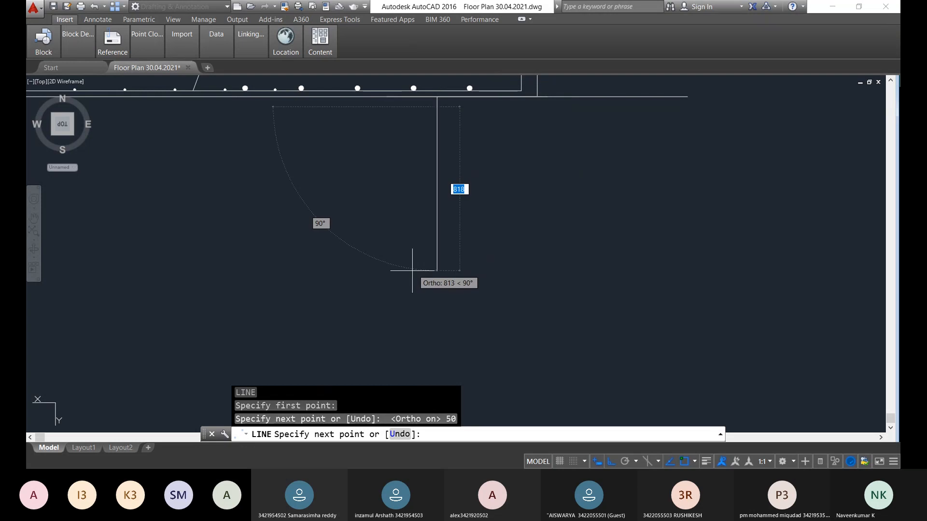
Continue the vertical line straight down with three more segments of 100 units each
type("100")
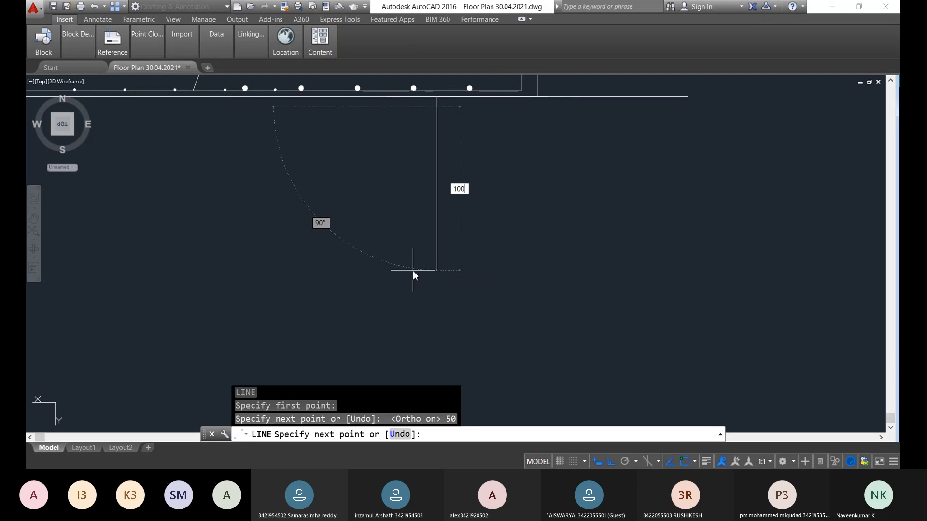
key("Return")
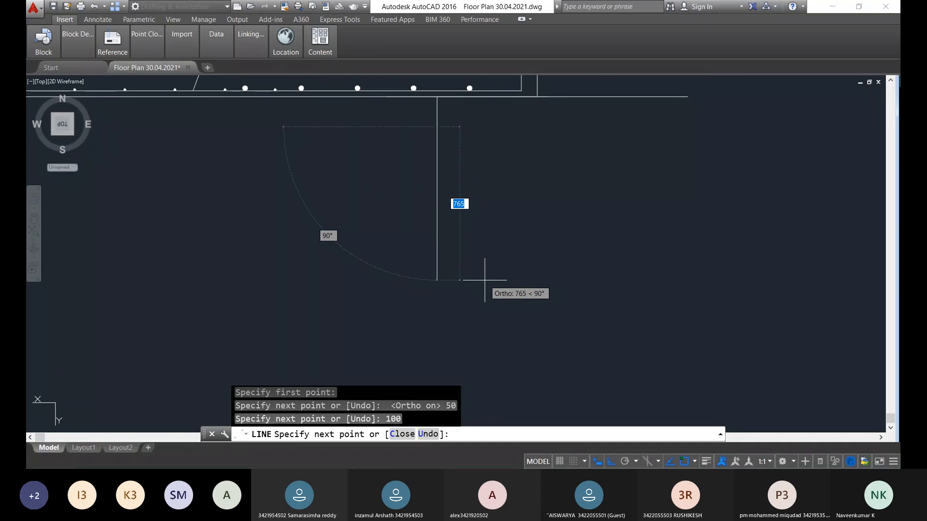
type("100")
key("Return")
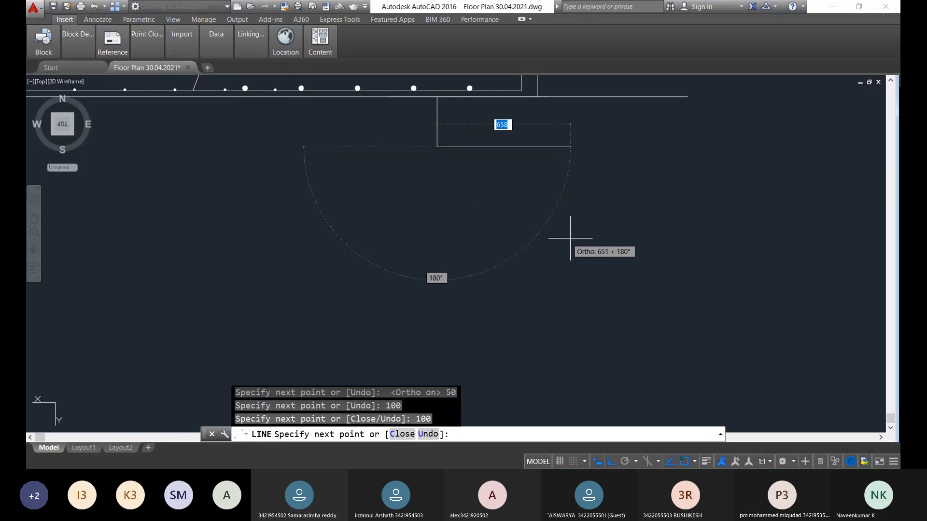
type("100")
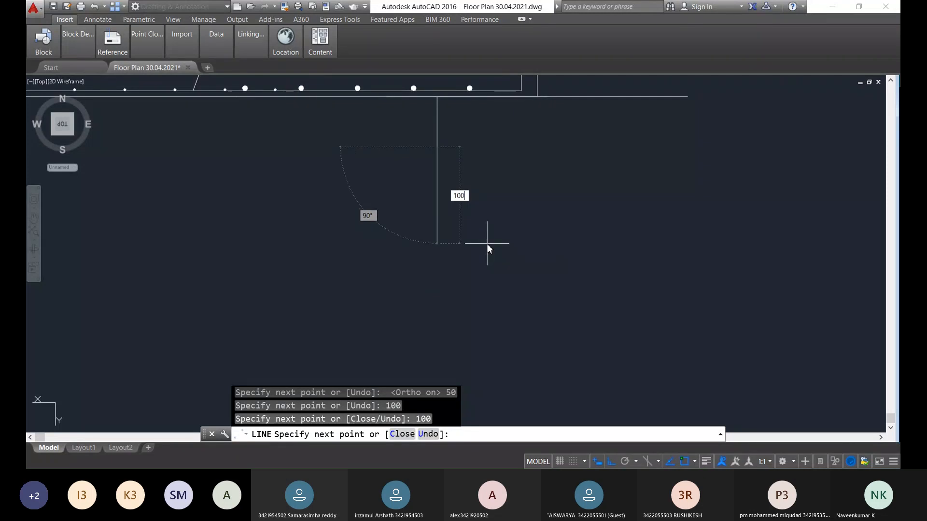
key("Return")
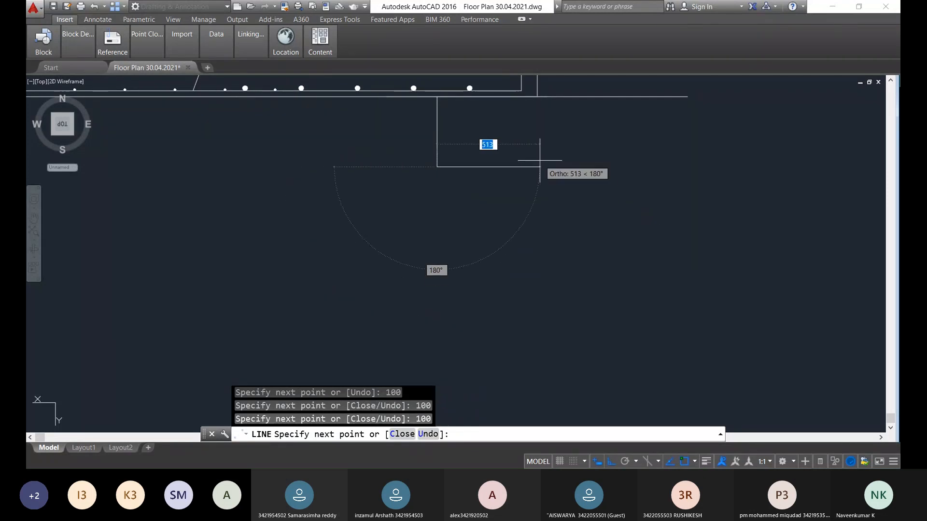
key("Escape")
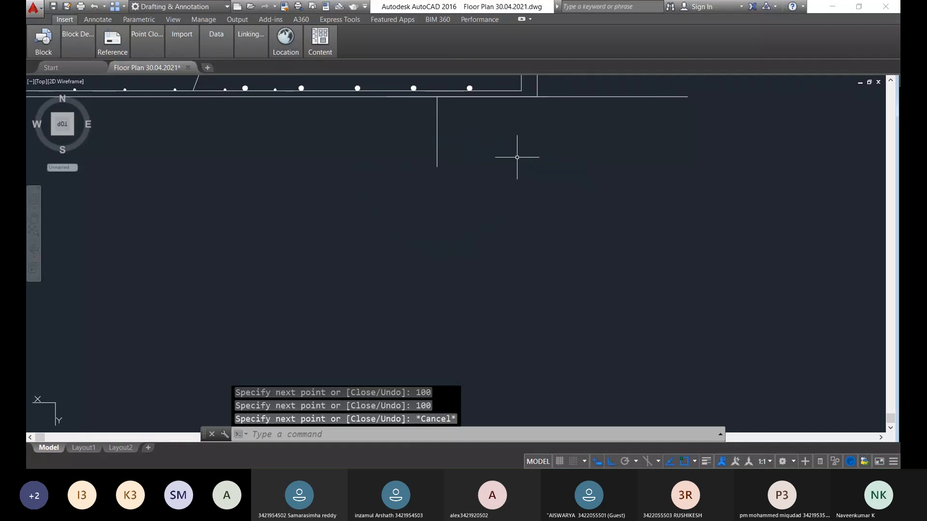
Join the four collinear vertical segments below the slab into a single line
scroll(507, 150, "up", 3)
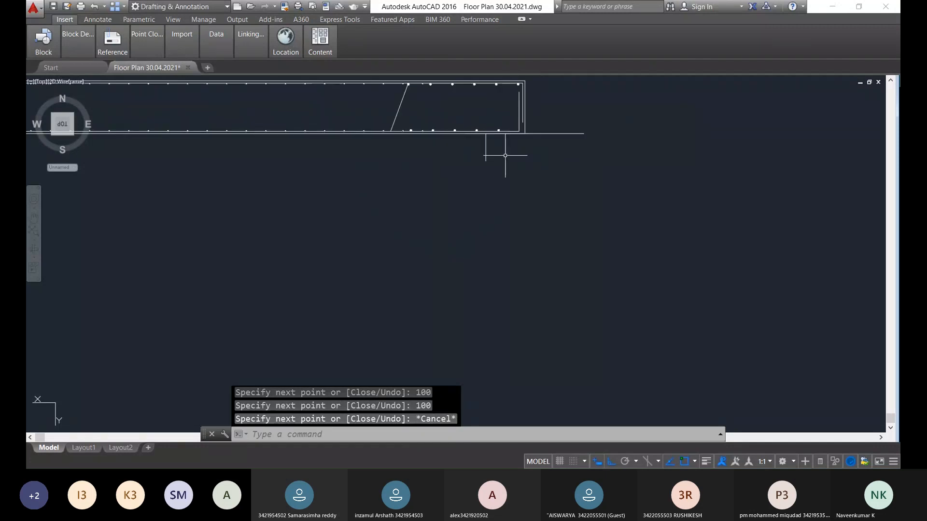
left_click_drag(449, 111, 490, 125)
scroll(497, 145, "down", 3)
scroll(520, 219, "up", 3)
left_click_drag(520, 218, 466, 153)
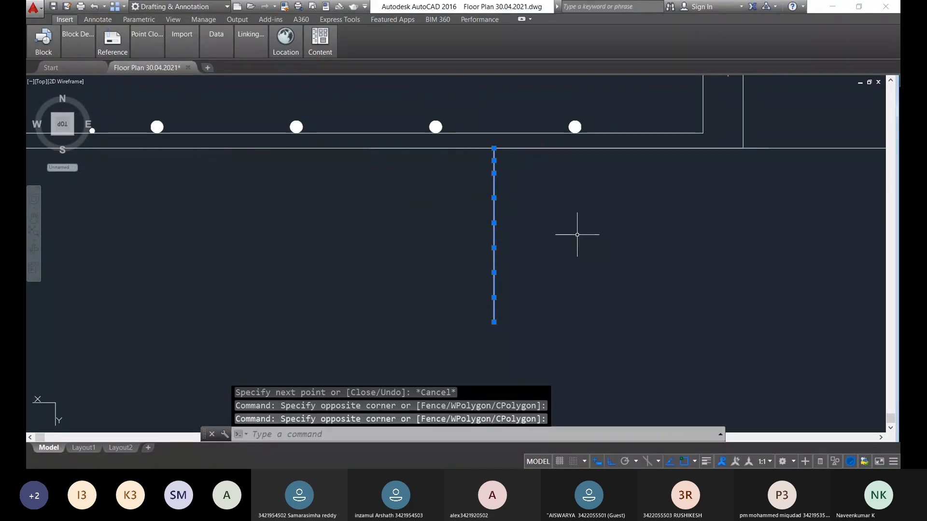
type("join")
key("Return")
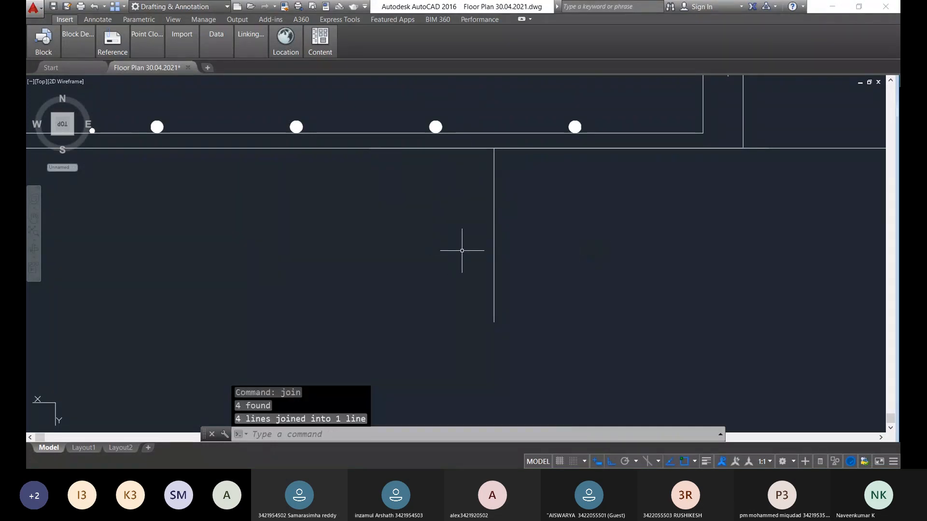
Copy the joined vertical line horizontally about 785 units outward beyond the slab's right end, using its upper endpoint as base point
left_click(493, 242)
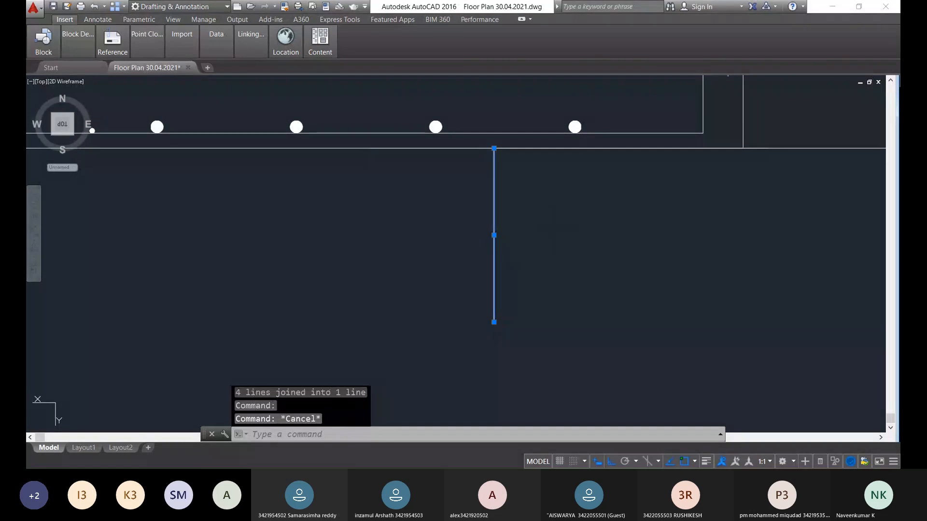
left_click(480, 190)
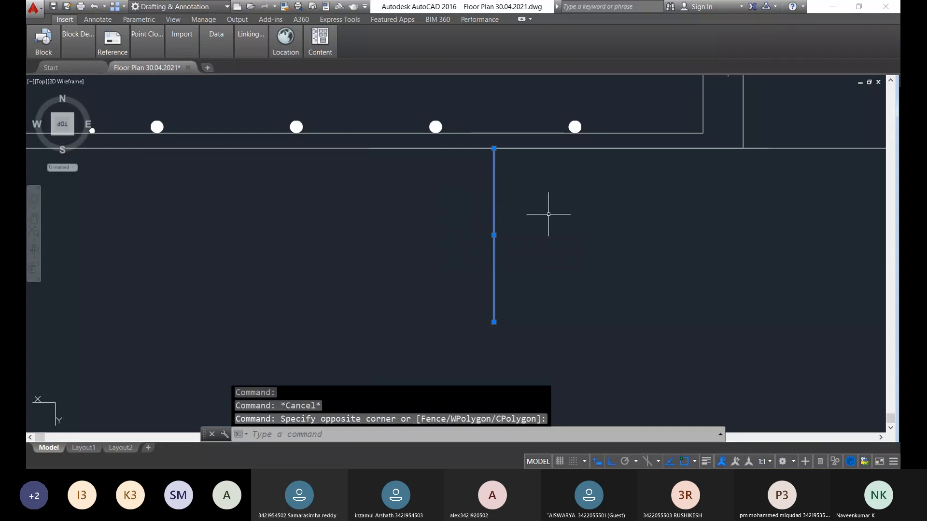
type("co")
key("Return")
left_click(493, 148)
middle_click_drag(736, 182, 604, 216)
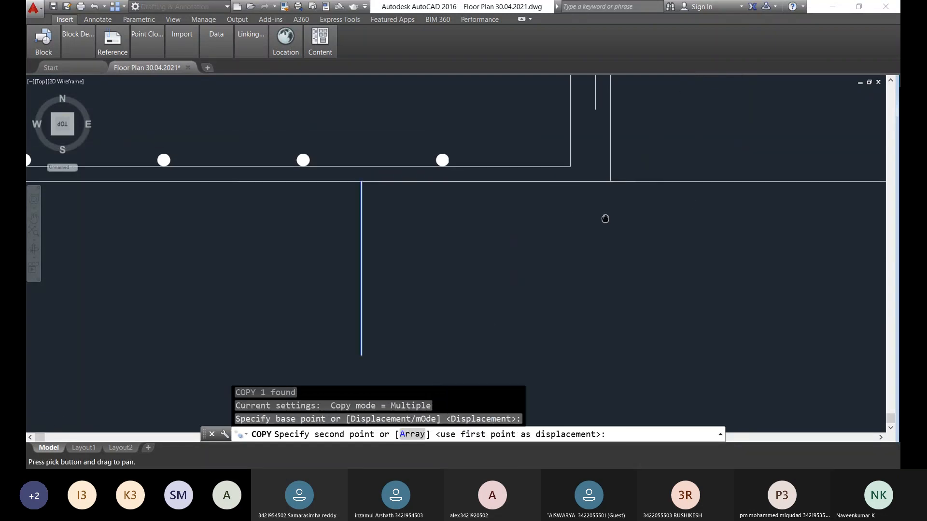
scroll(688, 189, "down", 3)
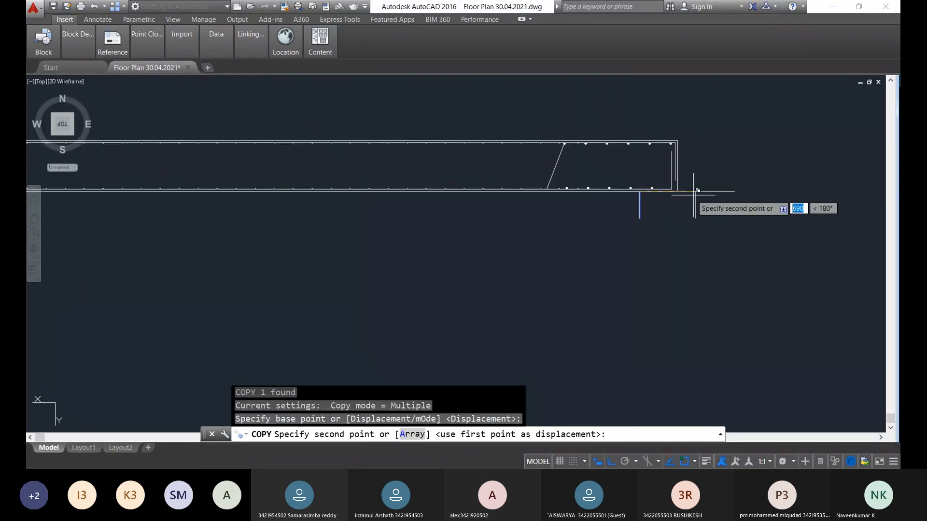
middle_click_drag(685, 193, 601, 208)
scroll(601, 207, "up", 5)
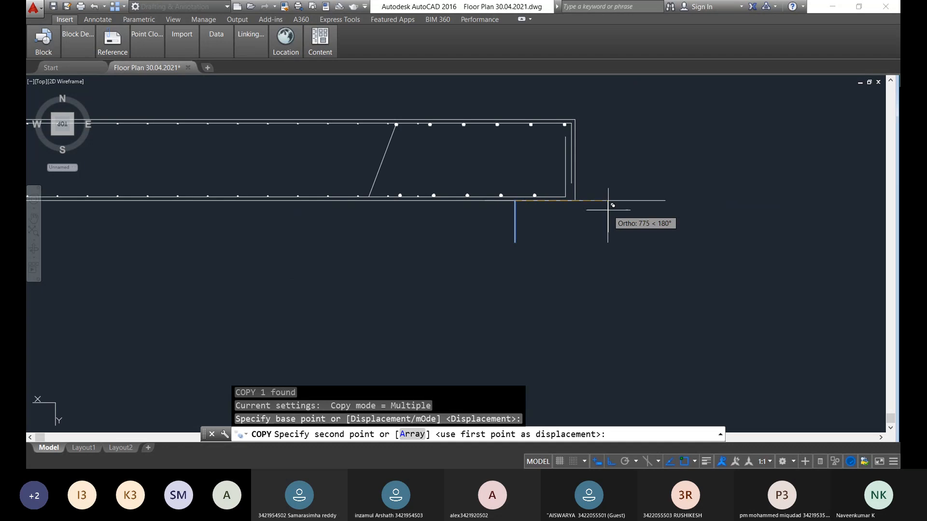
left_click(611, 200)
scroll(621, 242, "down", 4)
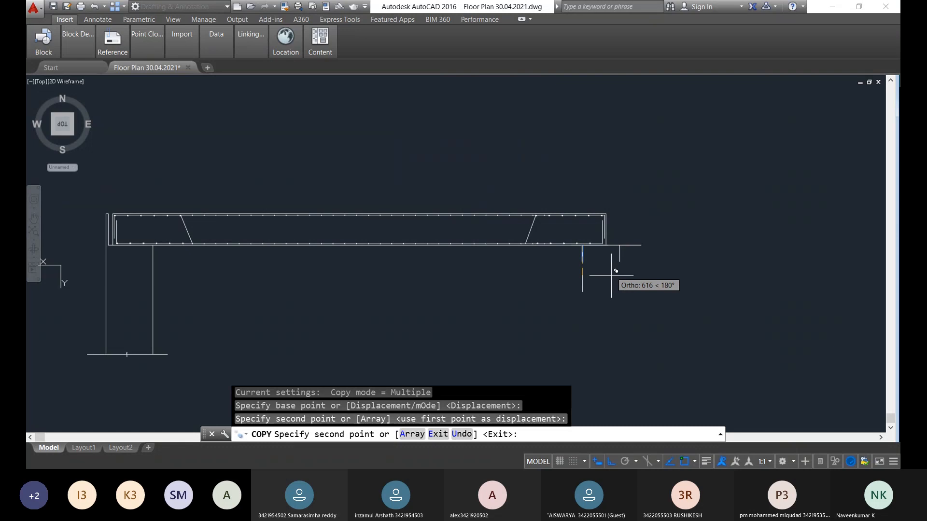
key("Return")
Trim the overhang of the horizontal line that projects beyond the copied vertical line
type("tr")
key("Return")
key("Return")
scroll(573, 232, "up", 3)
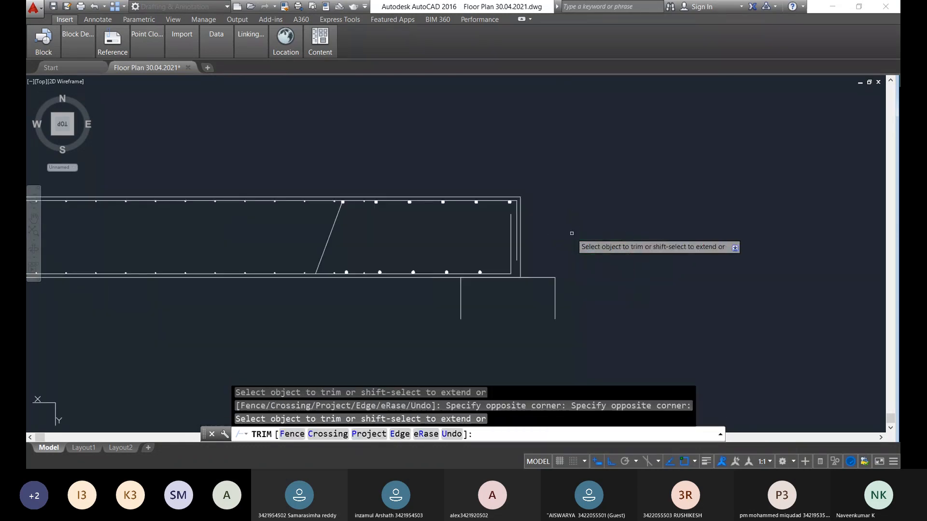
scroll(559, 247, "down", 4)
scroll(551, 280, "up", 4)
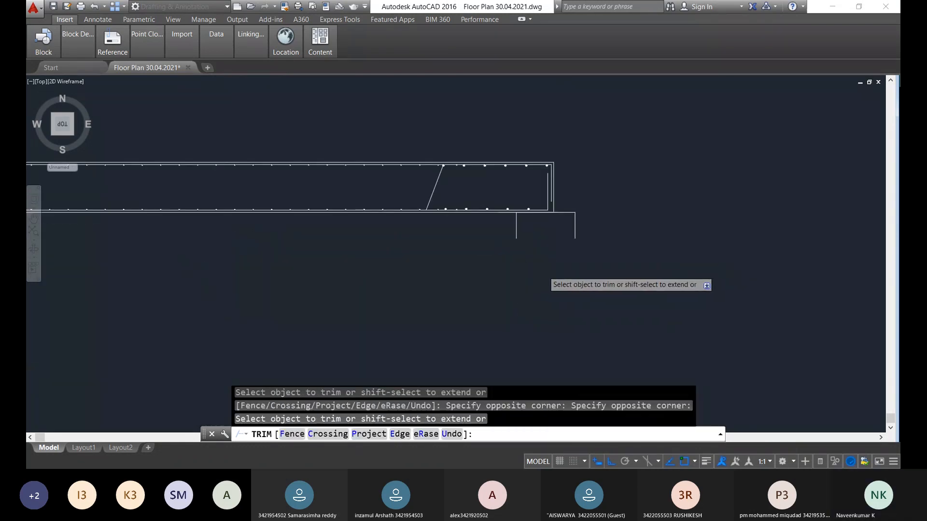
key("Escape")
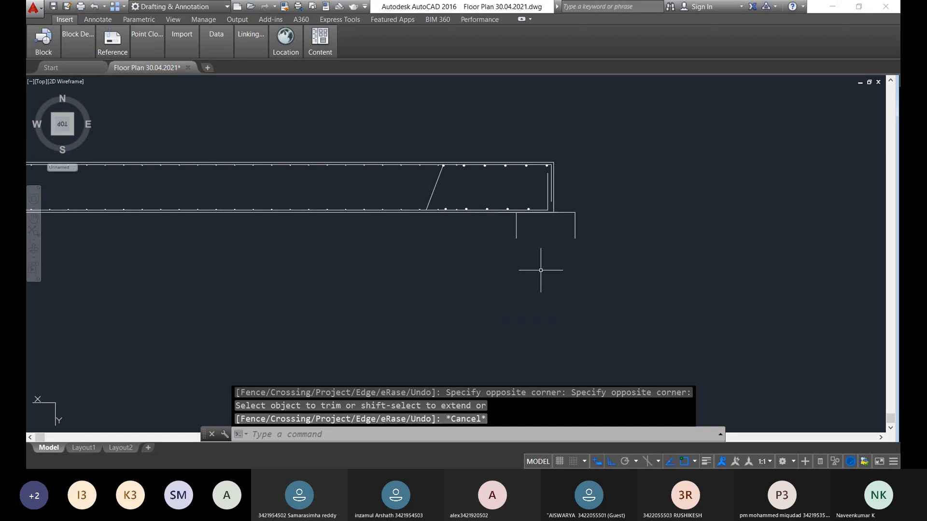
Draw a horizontal line joining the lower ends of the two vertical lines beneath the slab's right end
type("l")
key("Return")
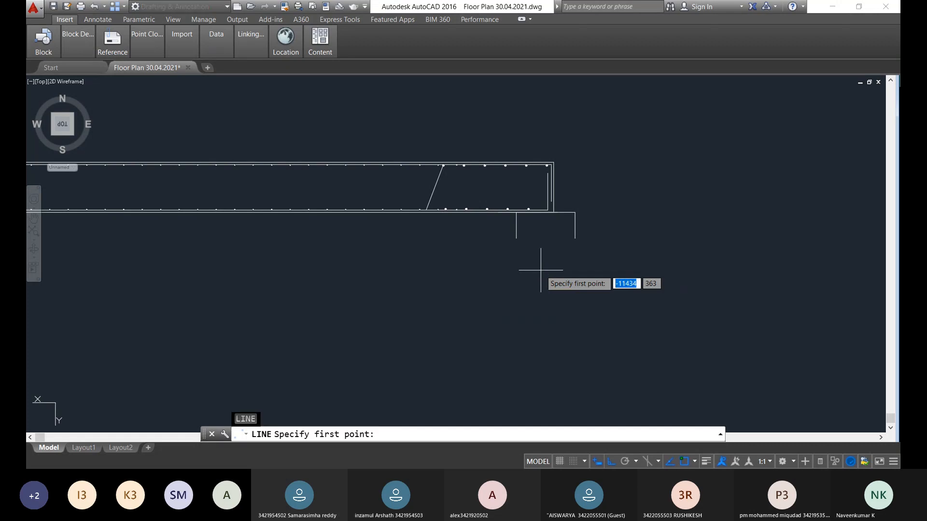
left_click(516, 238)
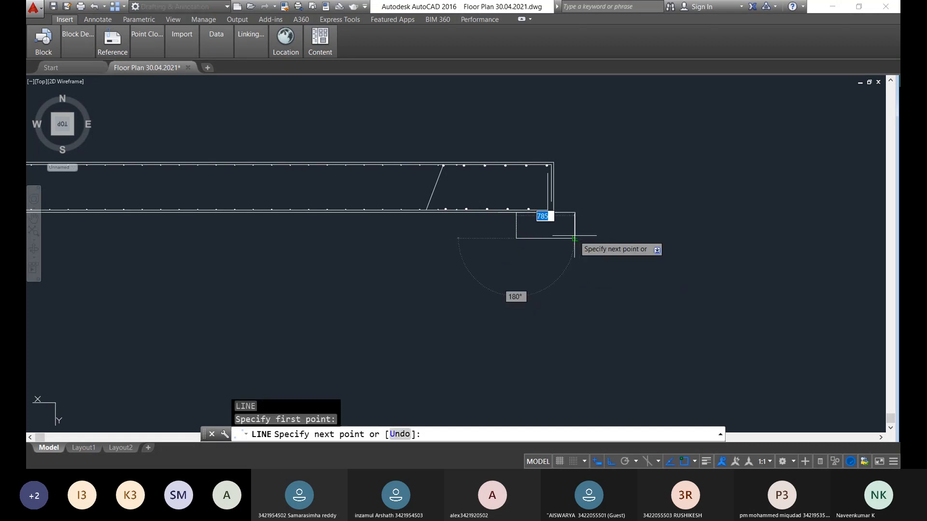
scroll(636, 239, "down", 3)
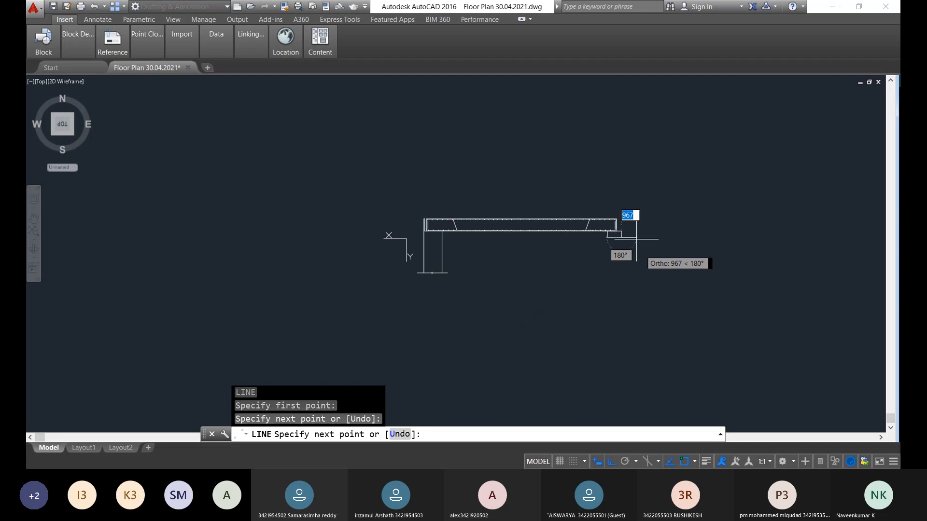
key("Escape")
Erase the horizontal line along the support's top edge and the short leftover stub projecting past the slab's lower right corner
scroll(627, 232, "up", 6)
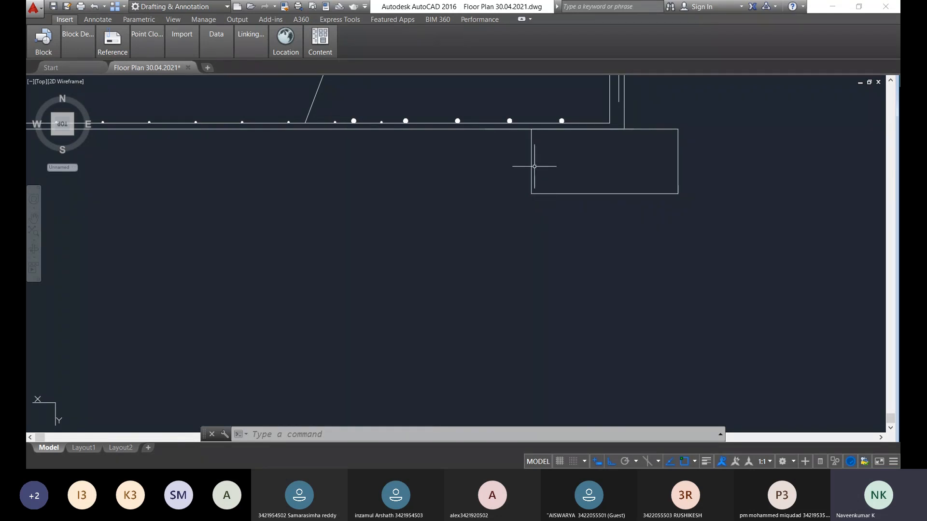
left_click(545, 129)
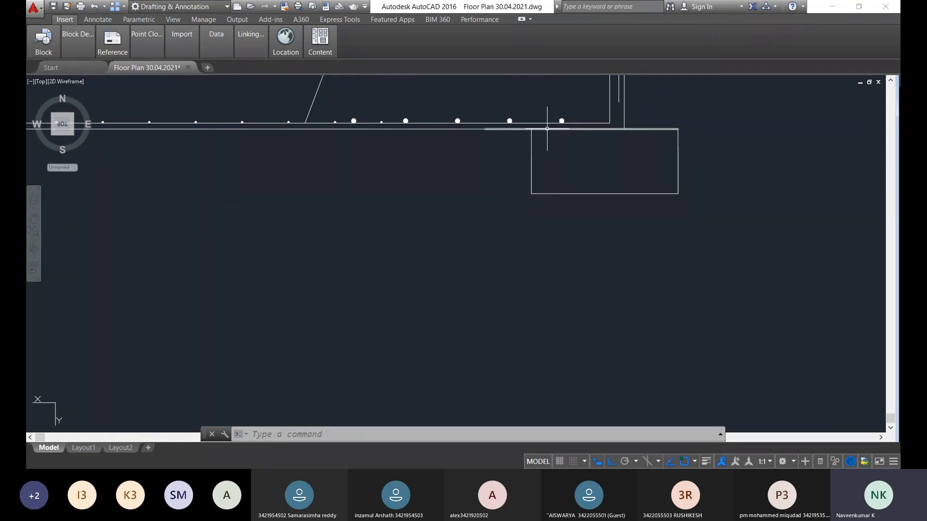
key("Delete")
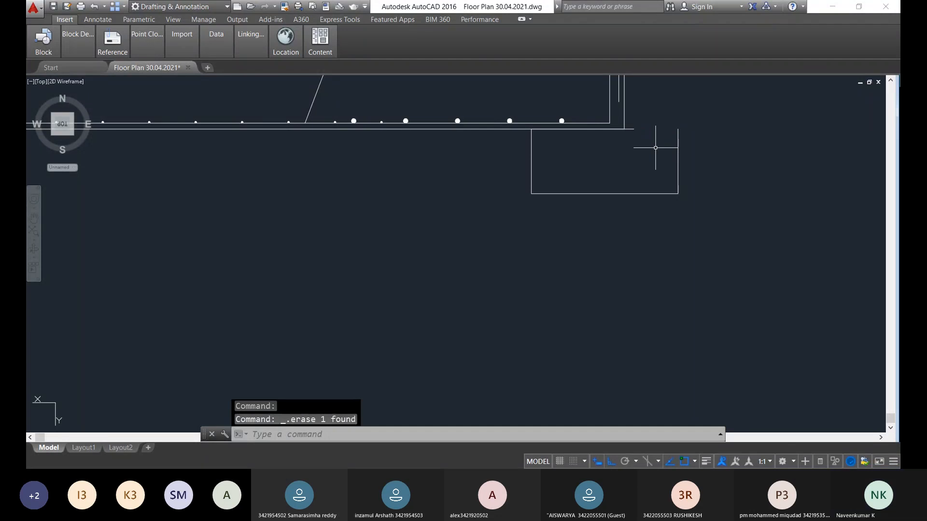
left_click(607, 129)
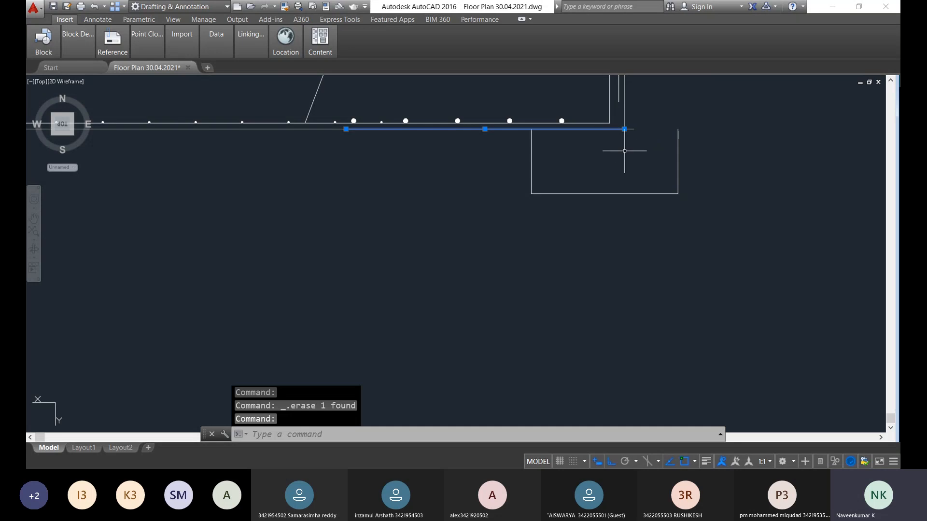
key("Escape")
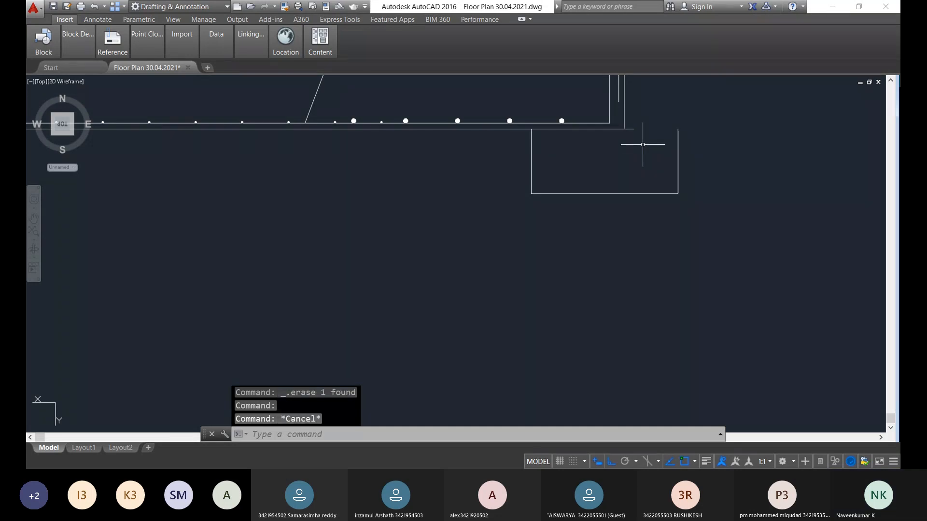
scroll(642, 145, "up", 5)
left_click(634, 135)
left_click(618, 107)
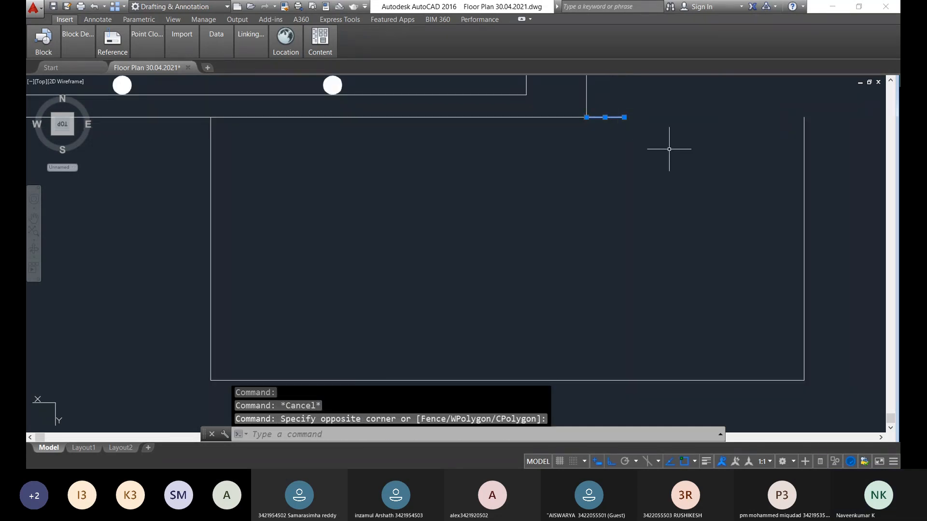
key("Delete")
scroll(608, 159, "down", 4)
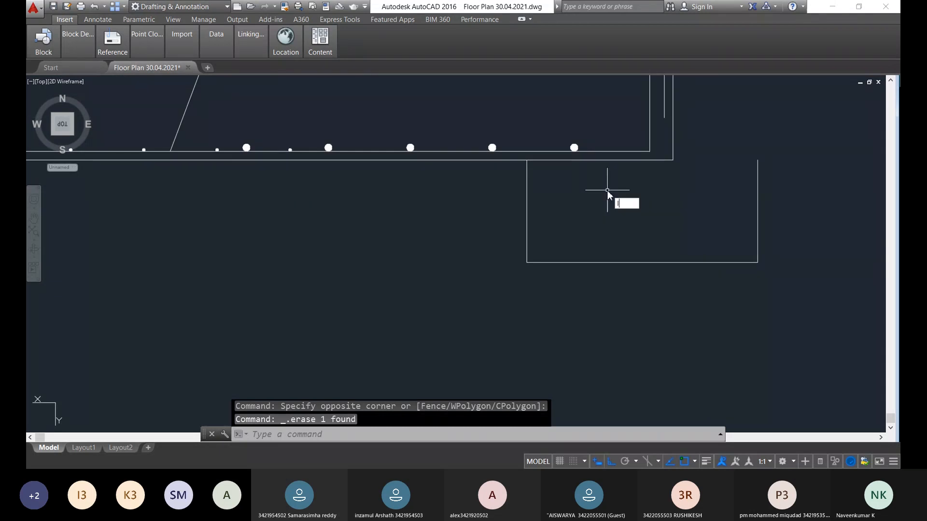
Draw a new horizontal line closing the support outline between the upper ends of its two vertical lines
type("l")
key("Return")
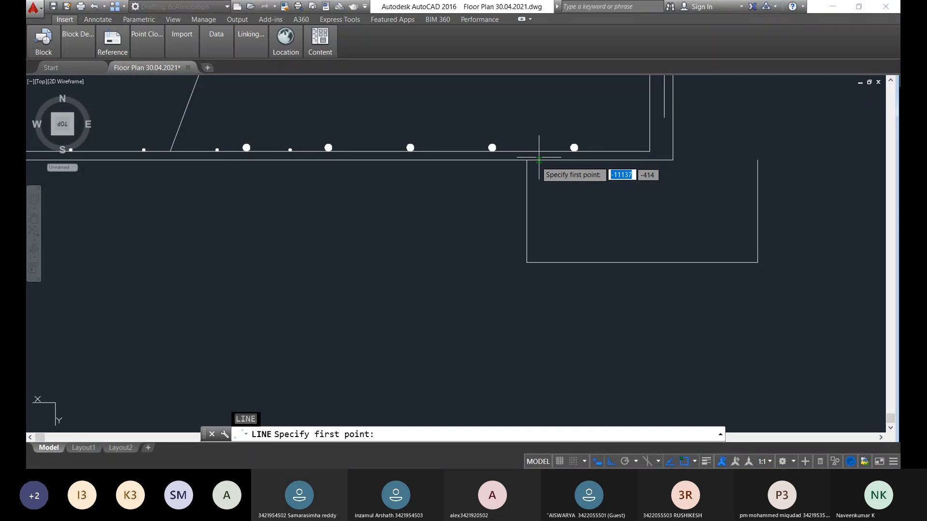
left_click(538, 158)
key("Escape")
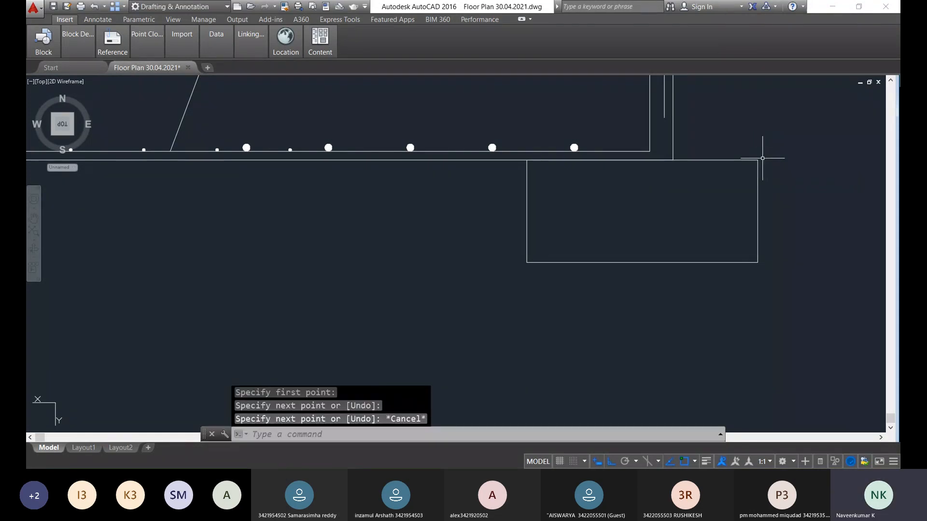
scroll(700, 203, "down", 5)
middle_click_drag(654, 215, 616, 195)
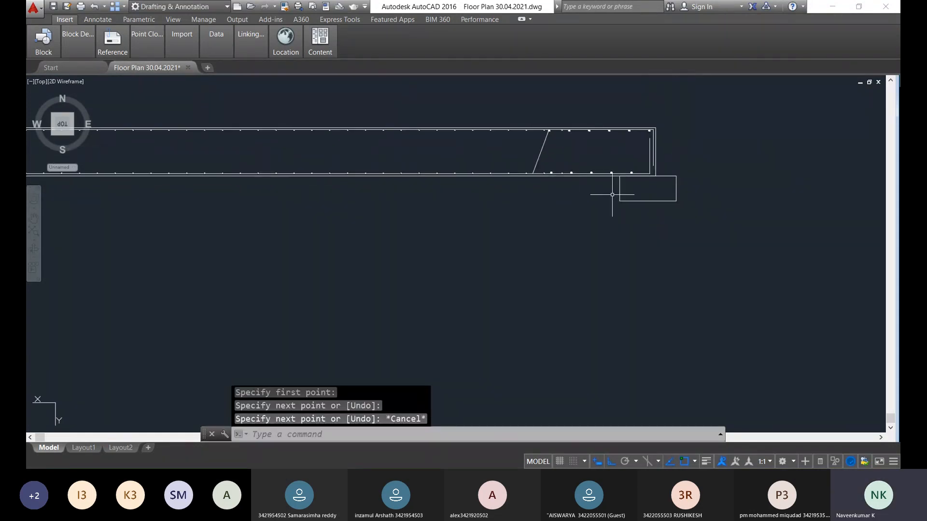
scroll(613, 206, "up", 2)
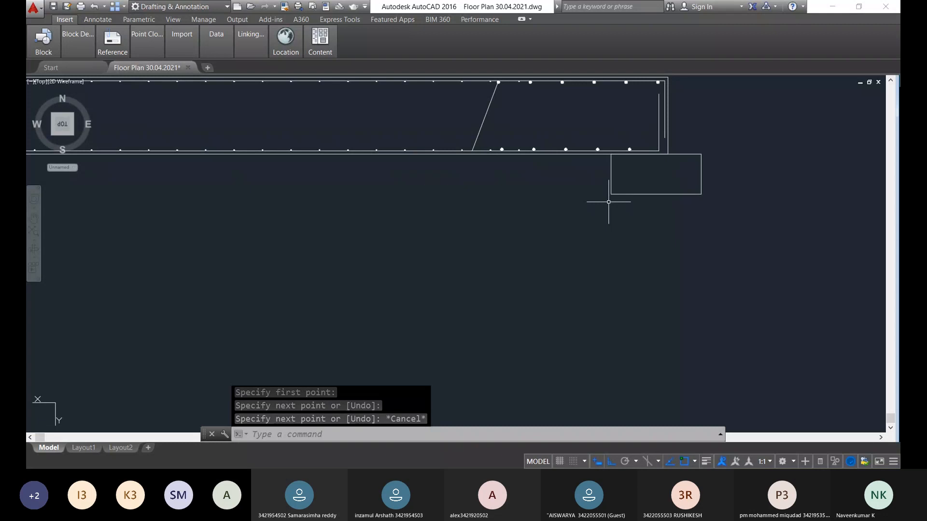
scroll(609, 201, "up", 4)
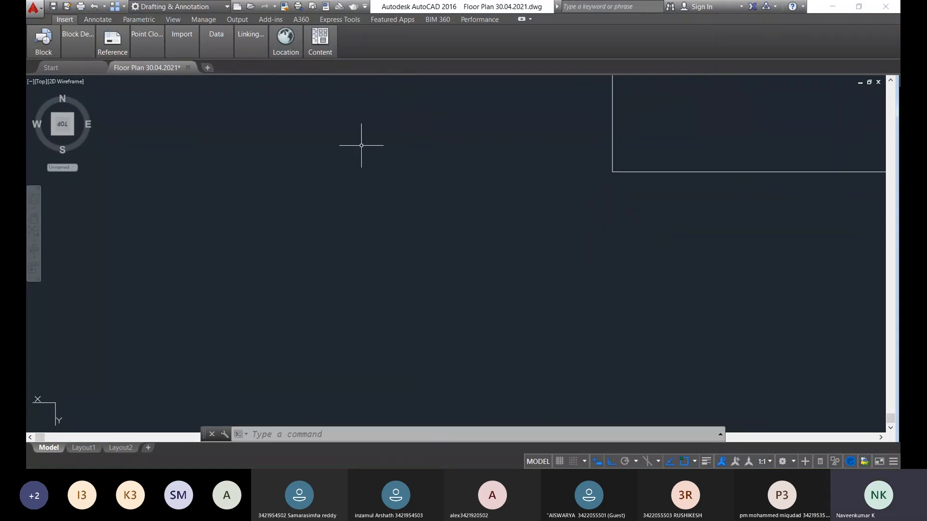
scroll(218, 87, "down", 4)
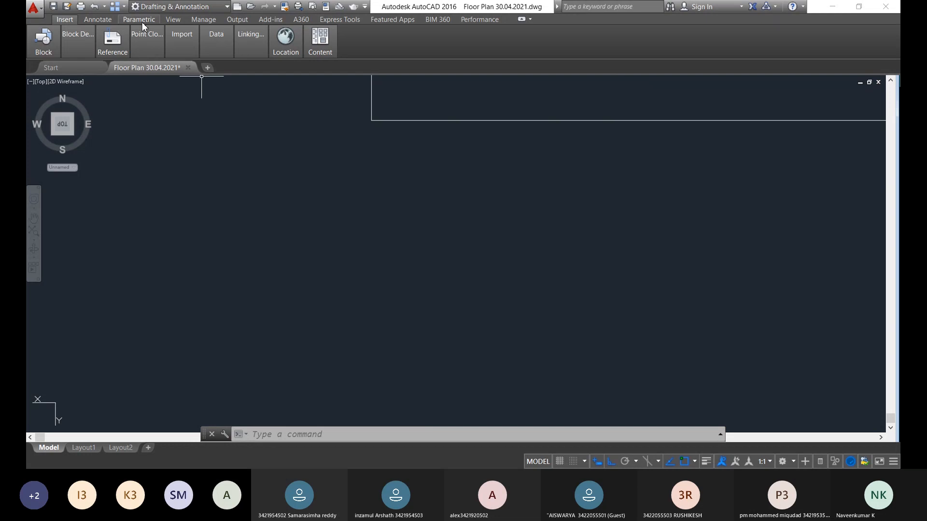
left_click(79, 65)
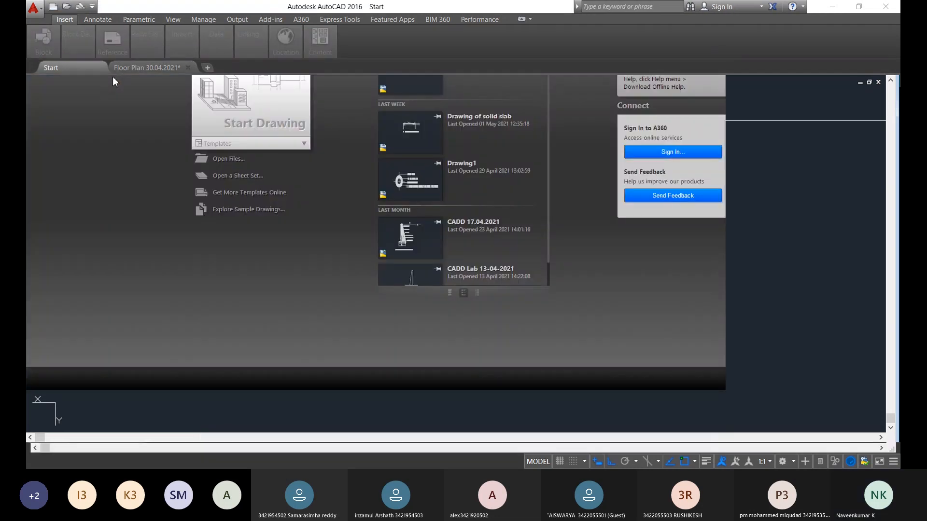
left_click(140, 66)
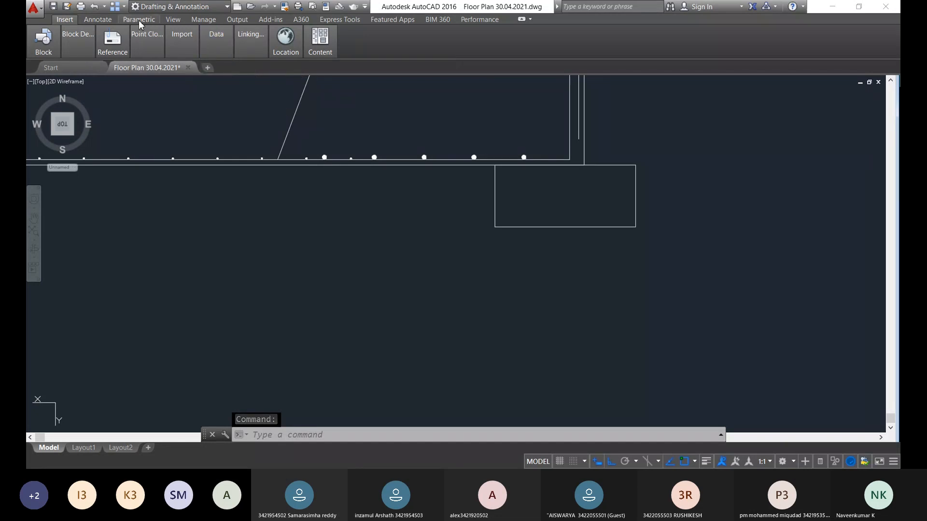
left_click(111, 18)
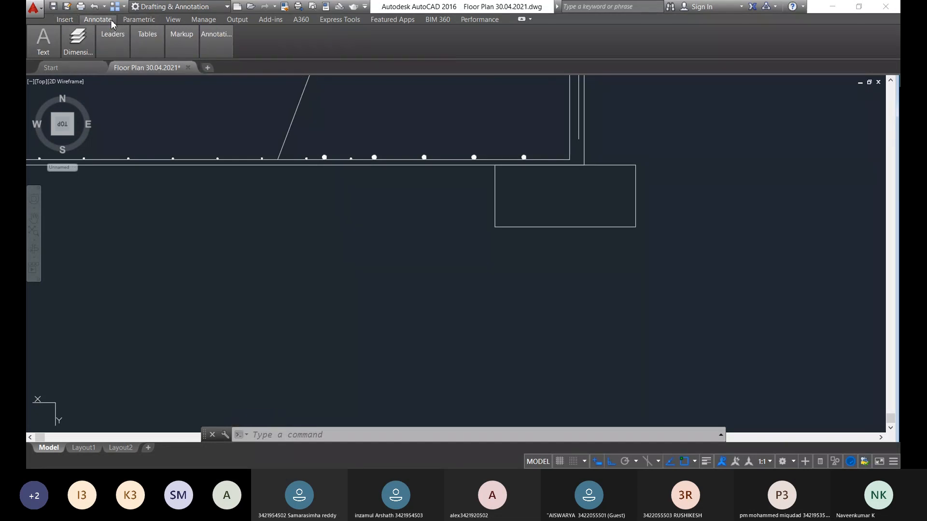
left_click(67, 19)
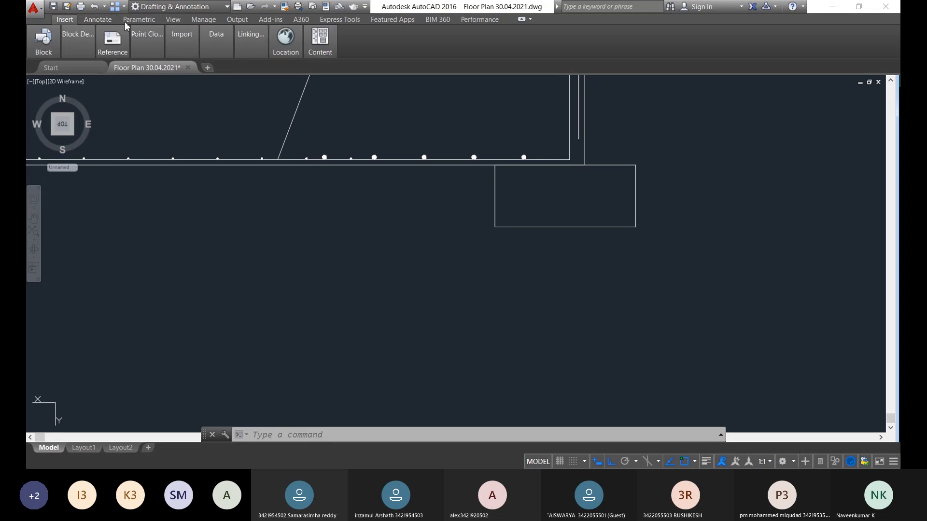
scroll(125, 22, "down", 4)
scroll(581, 208, "down", 4)
scroll(581, 208, "up", 4)
scroll(581, 208, "up", 2)
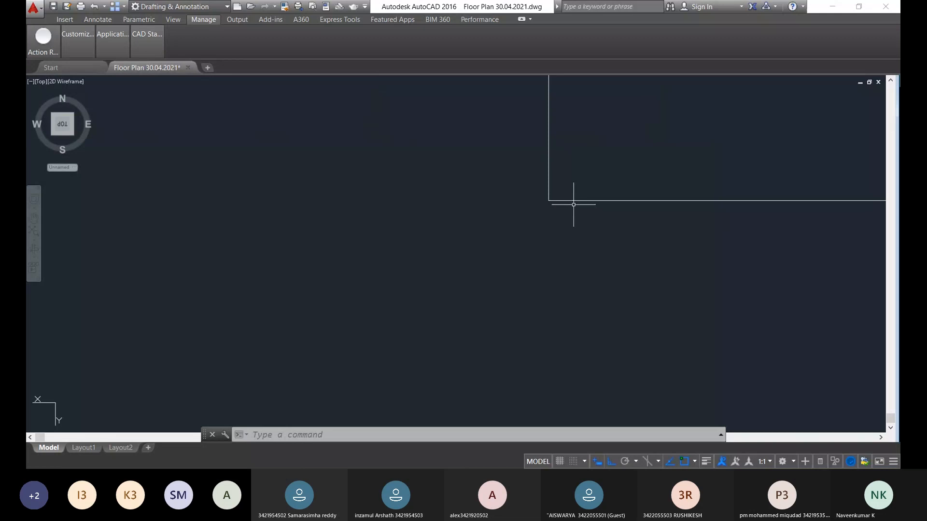
left_click(565, 202)
scroll(581, 220, "down", 6)
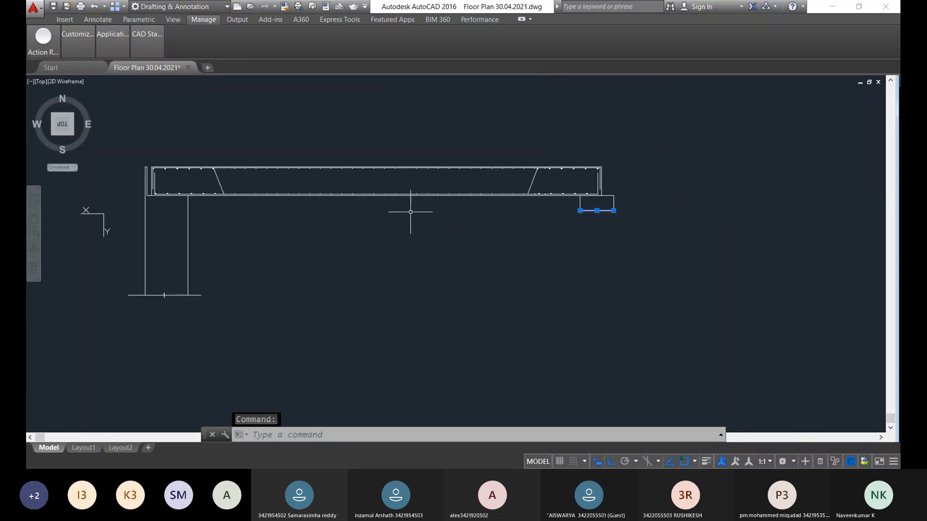
key("Escape")
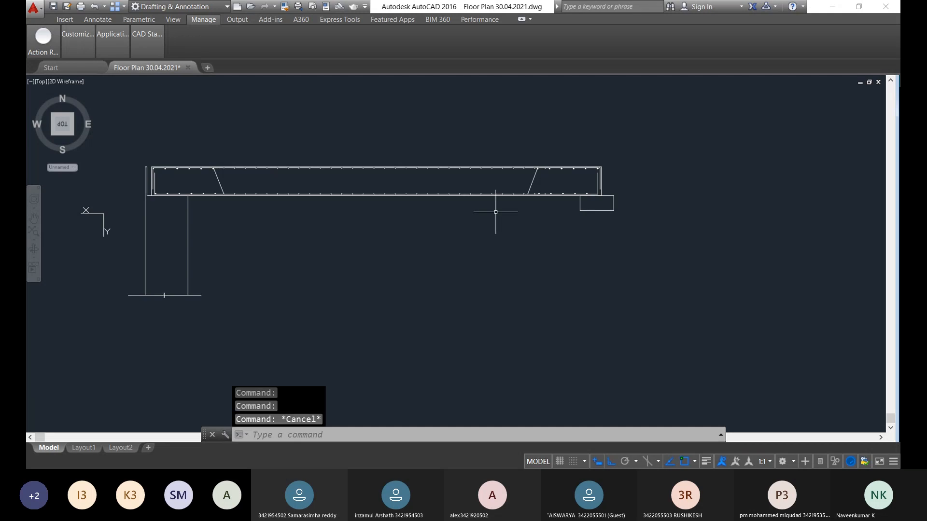
scroll(495, 212, "up", 2)
scroll(579, 227, "down", 5)
scroll(578, 234, "up", 4)
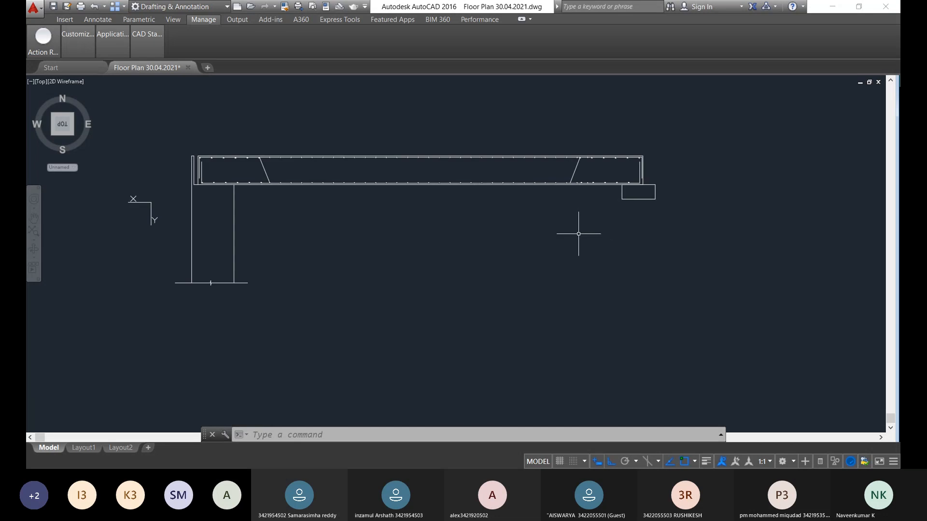
scroll(553, 269, "down", 3)
middle_click_drag(488, 280, 556, 253)
middle_click_drag(386, 115, 232, 122)
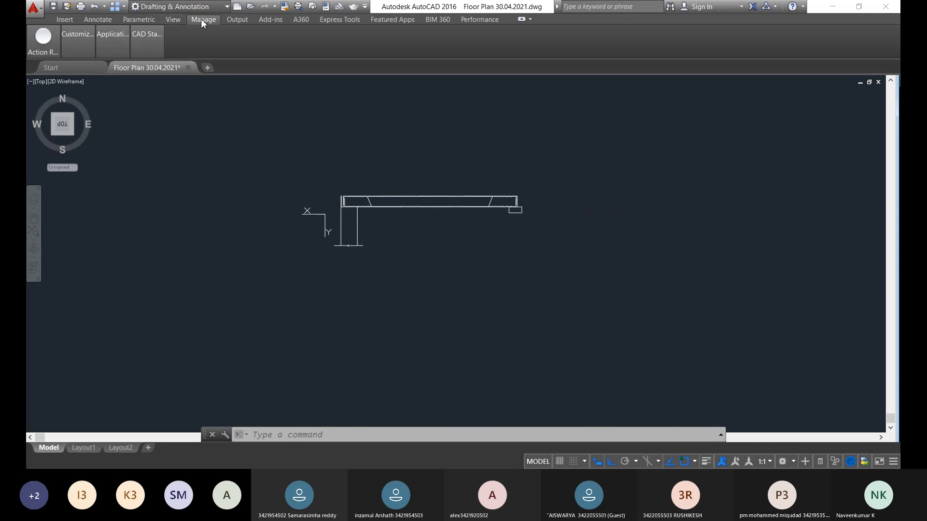
left_click(67, 20)
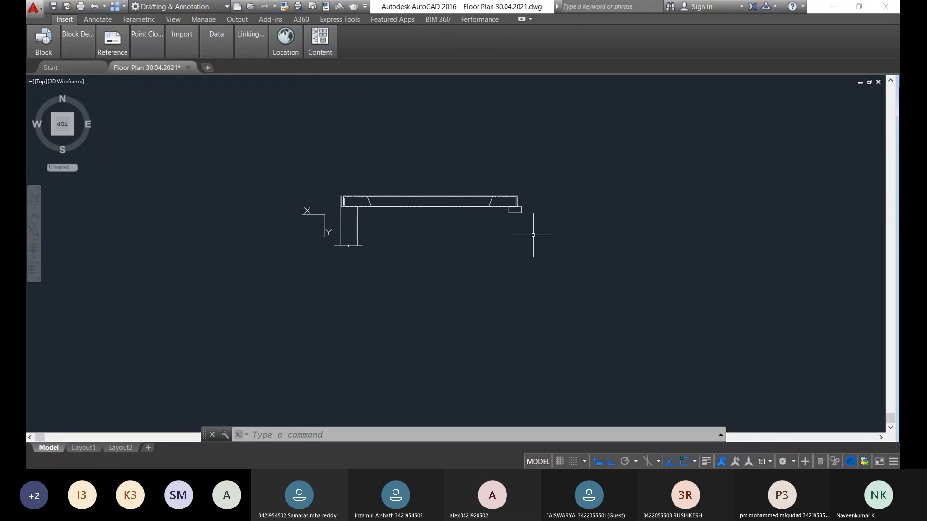
Draw a vertical line downward from the midpoint of the lower edge of the small support rectangle beneath the slab's right end
scroll(533, 235, "up", 4)
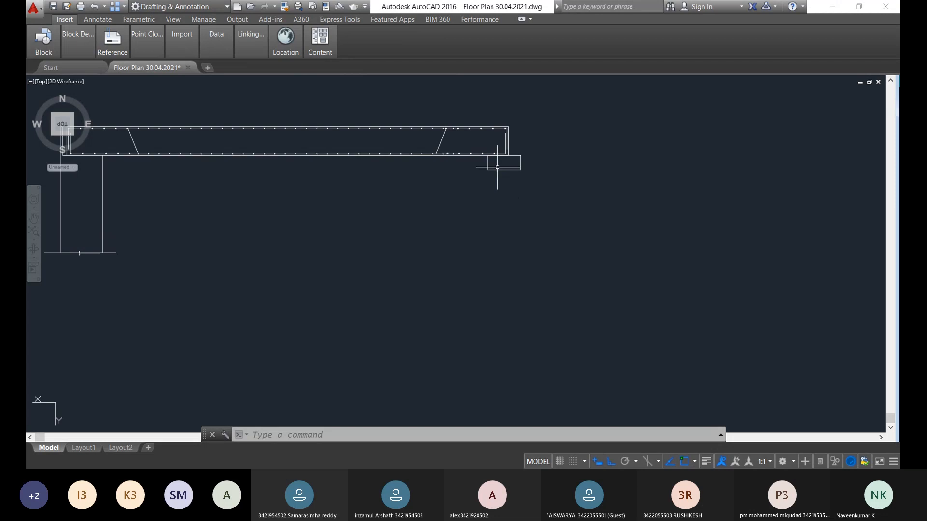
scroll(505, 173, "up", 4)
type("l")
key("Return")
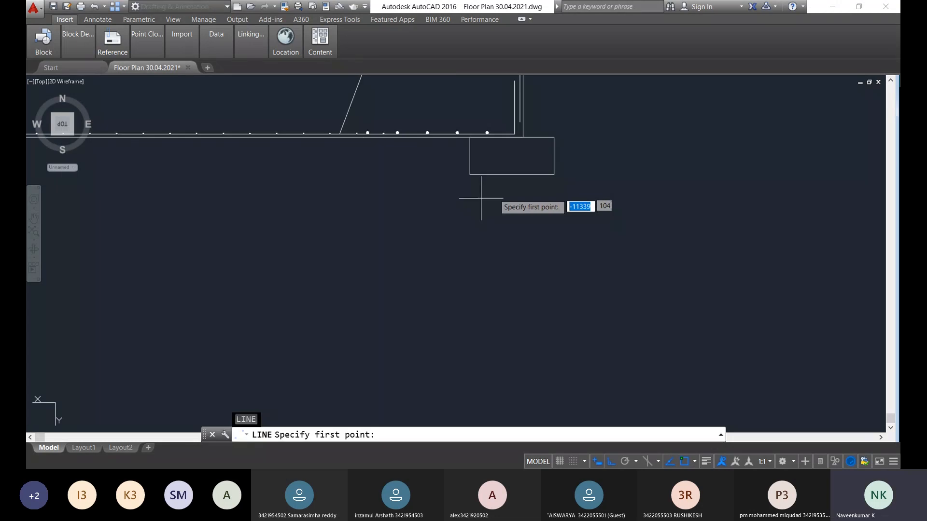
left_click(506, 175)
scroll(515, 299, "down", 3)
middle_click_drag(522, 322, 560, 262)
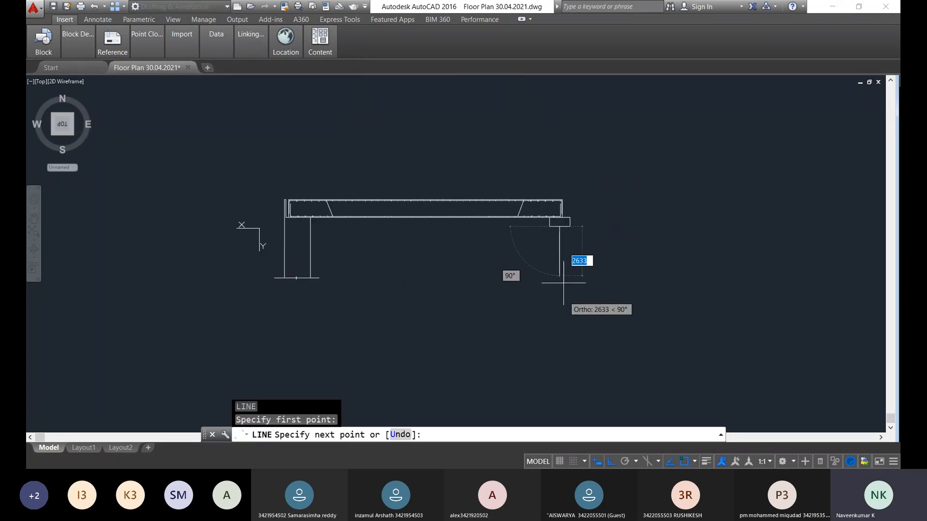
left_click(571, 273)
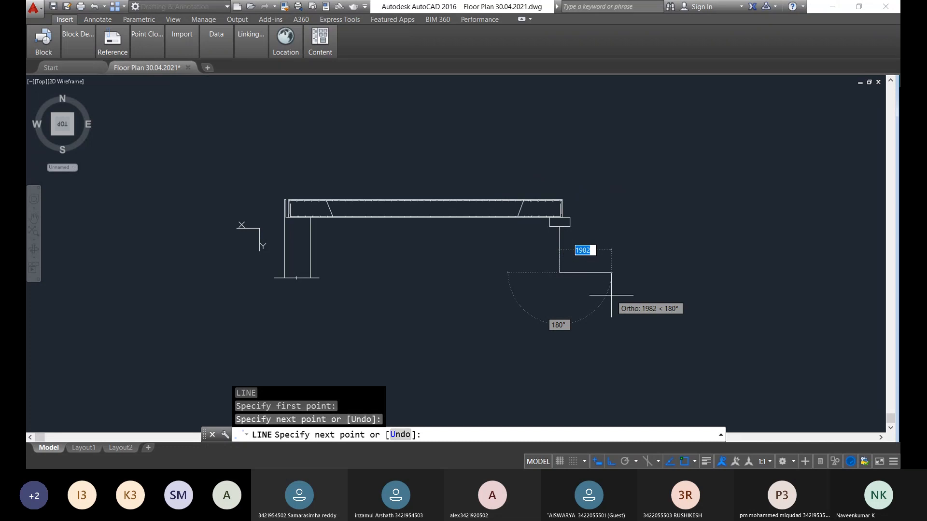
key("Escape")
scroll(348, 275, "up", 4)
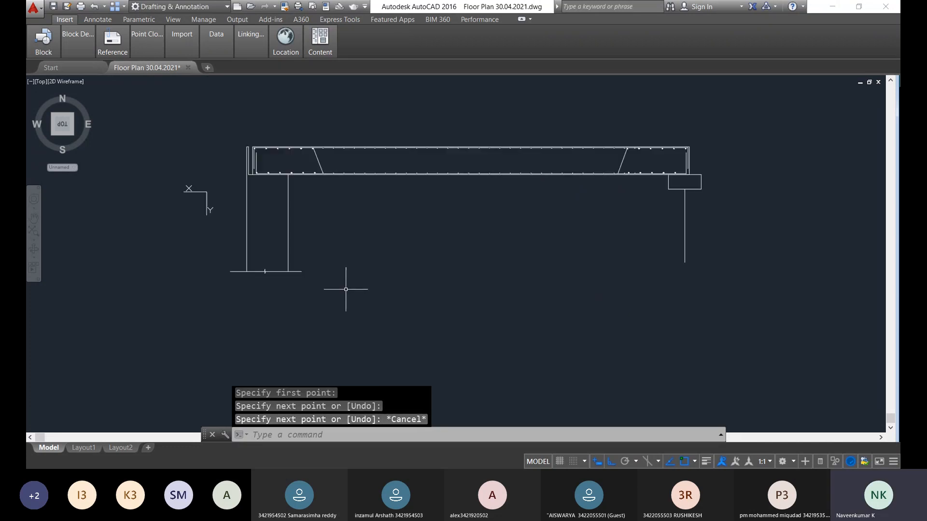
left_click(306, 283)
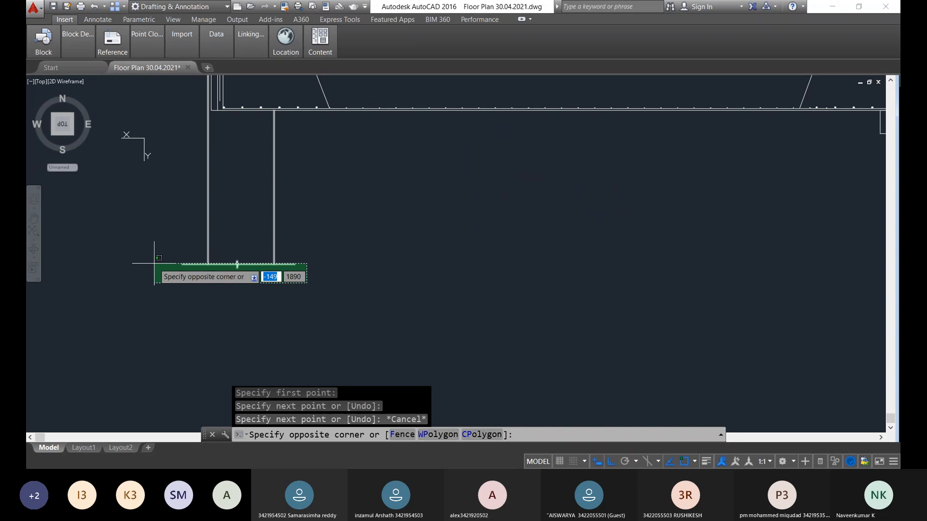
left_click(154, 263)
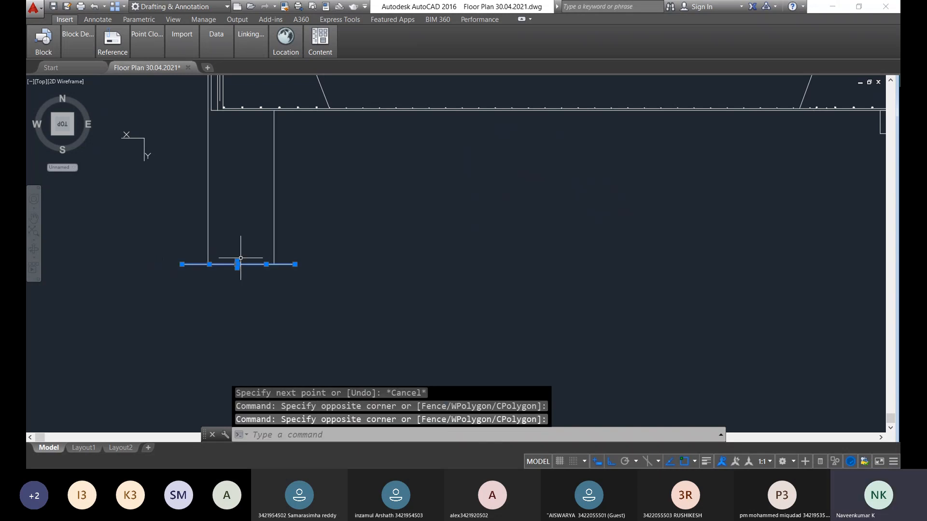
scroll(318, 270, "up", 2)
key("Escape")
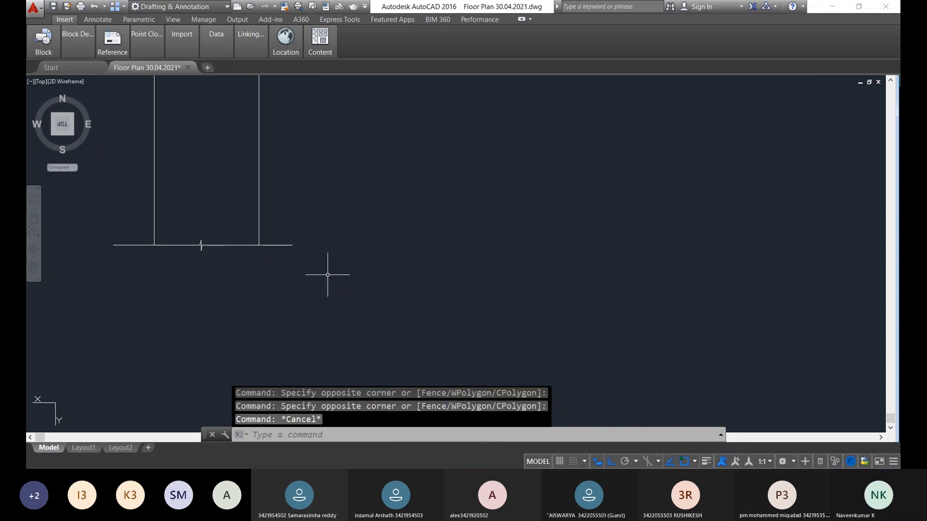
Draw a horizontal guide line about 12500 long rightward from the left support's break line, and stretch the right support's vertical line down to it
type("l")
type("l")
key("Return")
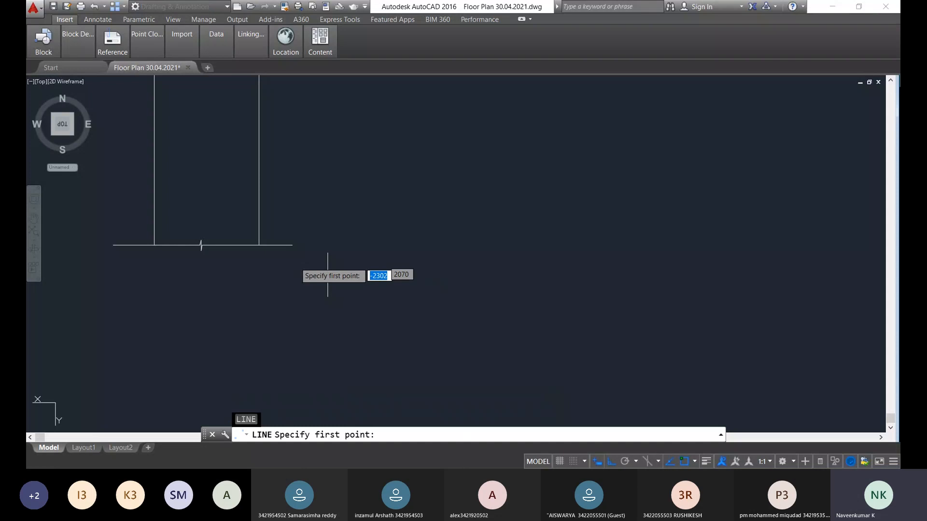
left_click(292, 245)
scroll(583, 265, "down", 5)
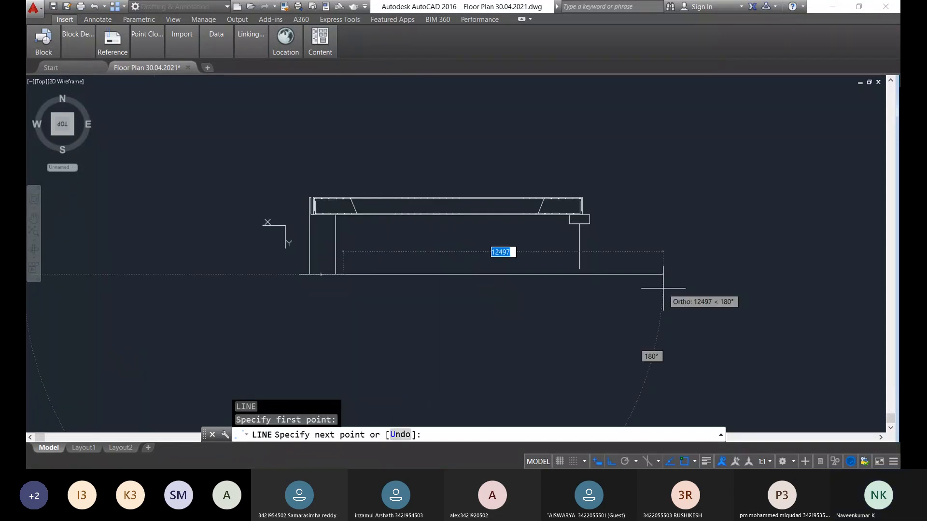
left_click(663, 288)
key("Escape")
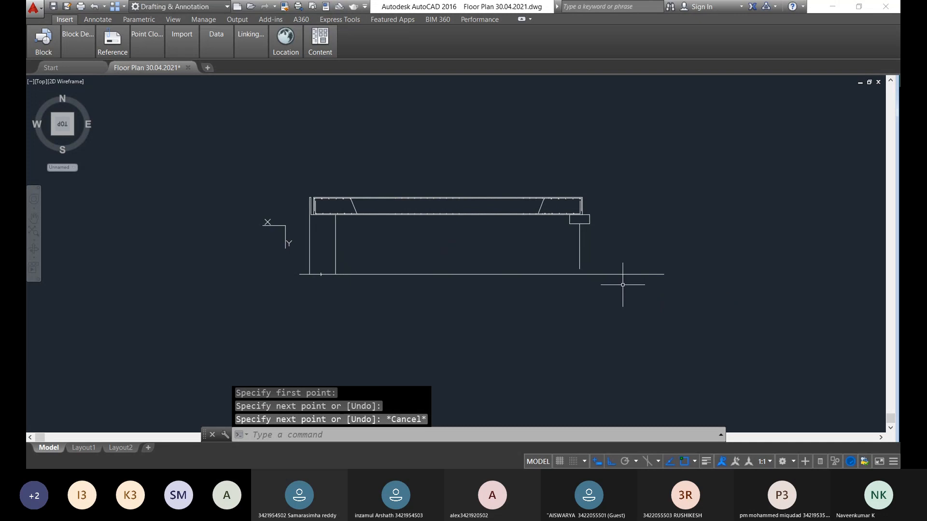
scroll(608, 285, "up", 2)
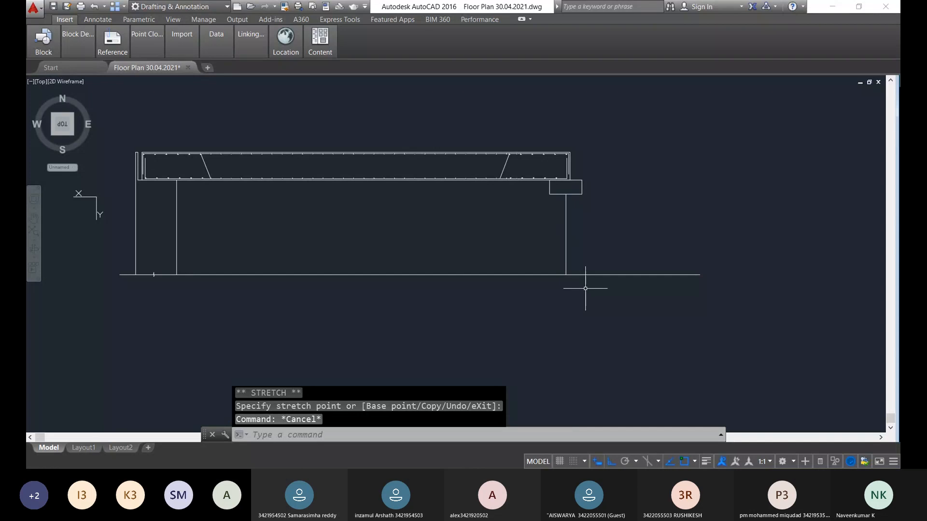
left_click(704, 273)
left_click(666, 284)
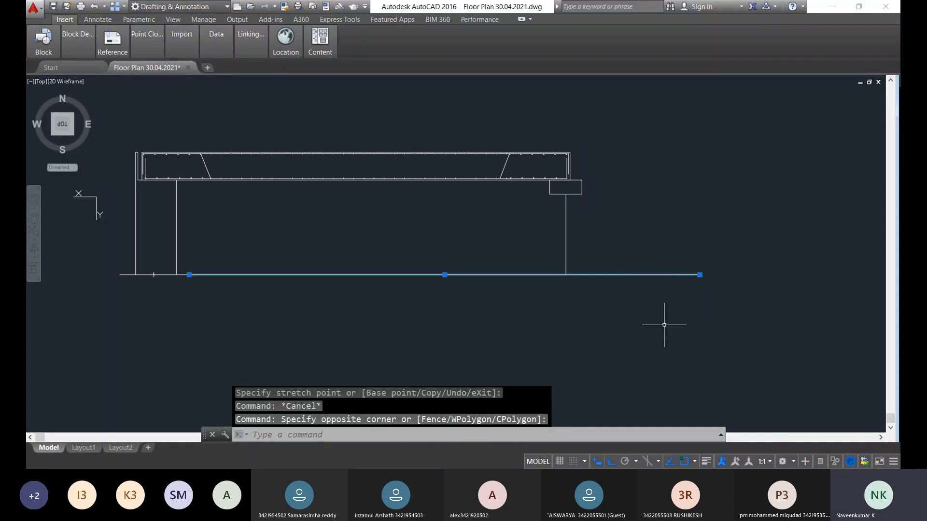
key("Escape")
key("Escape")
key("Escape")
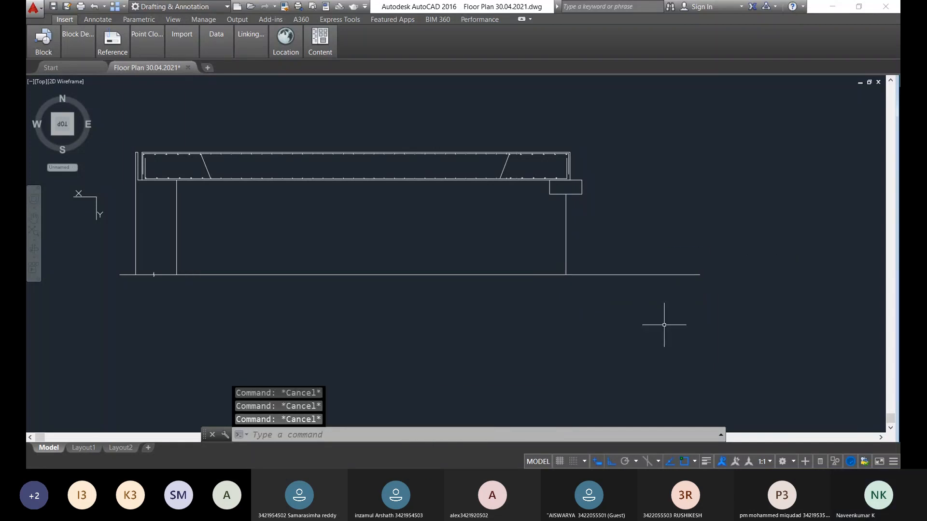
Trim the part of the horizontal guide line that projects beyond the right support's vertical line
type("tr")
key("Return")
key("Return")
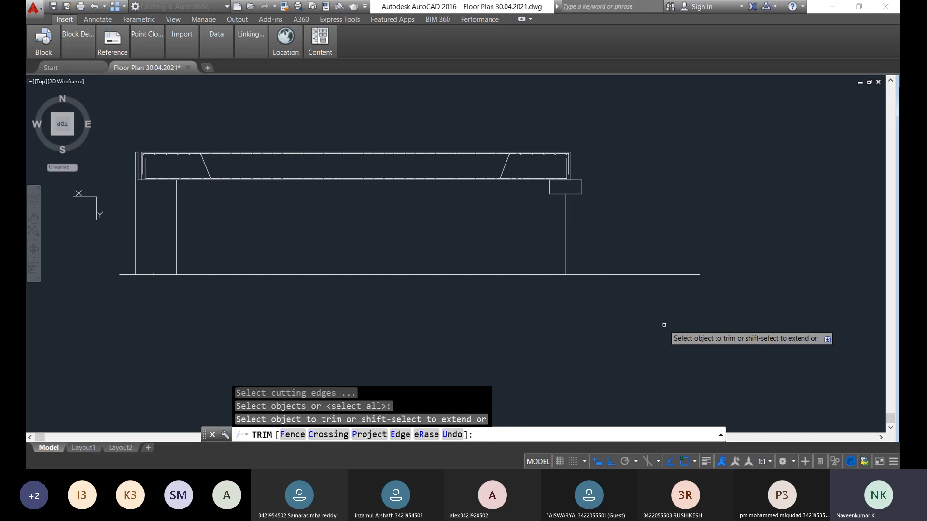
left_click(693, 285)
left_click(649, 239)
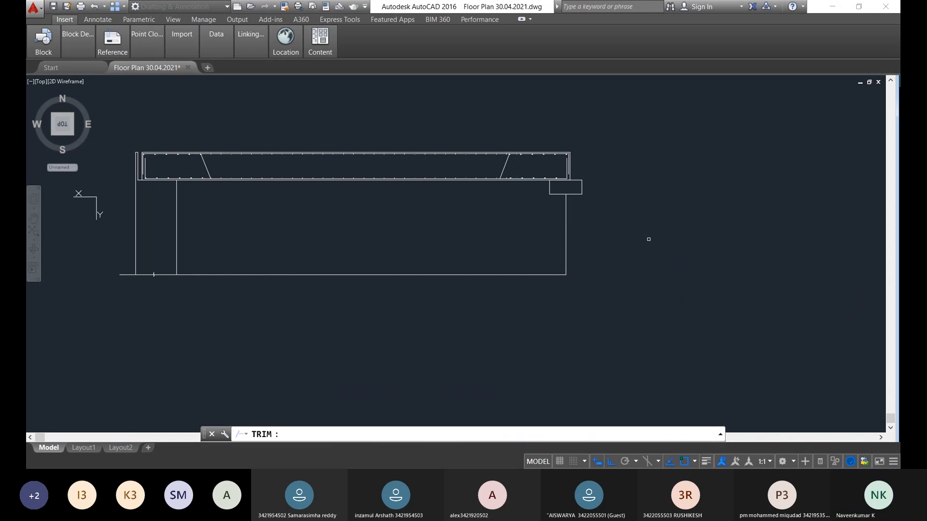
key("Escape")
Erase the horizontal guide line between the left support's break line and the right support's vertical line
left_click(357, 282)
left_click(356, 238)
key("Delete")
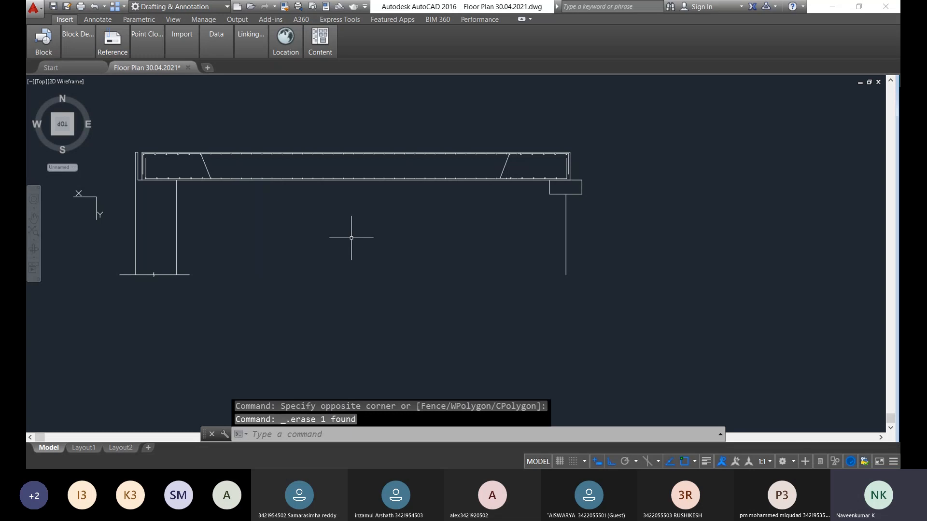
Offset the vertical line beneath the right support rectangle by 100 to both its left and right sides
scroll(568, 222, "up", 2)
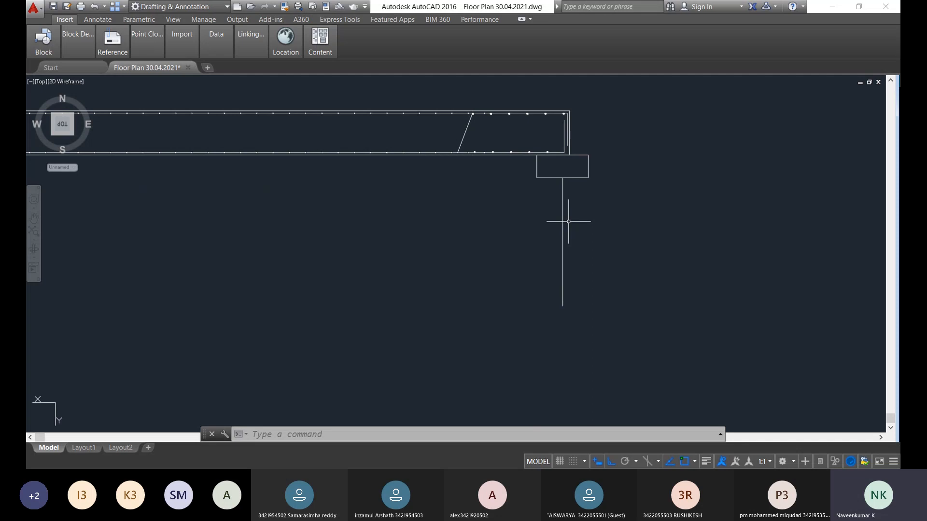
scroll(568, 222, "up", 4)
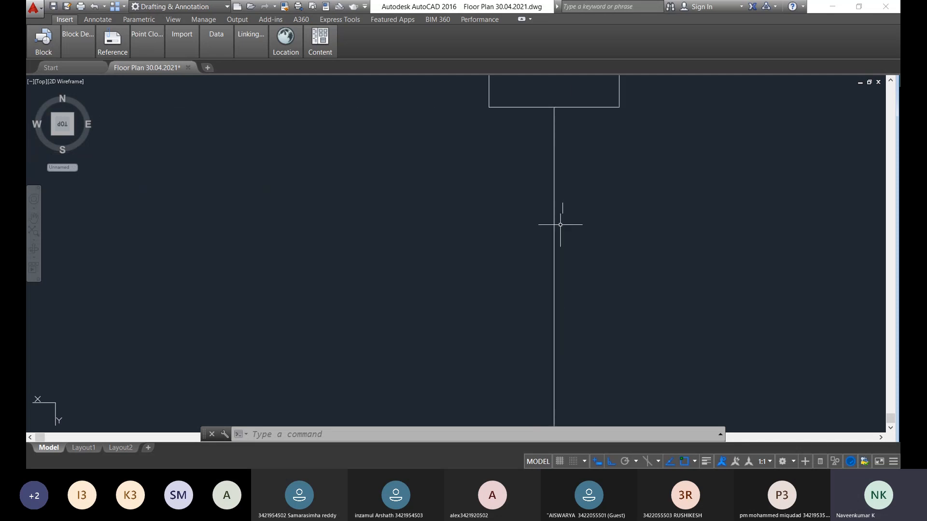
scroll(557, 222, "down", 2)
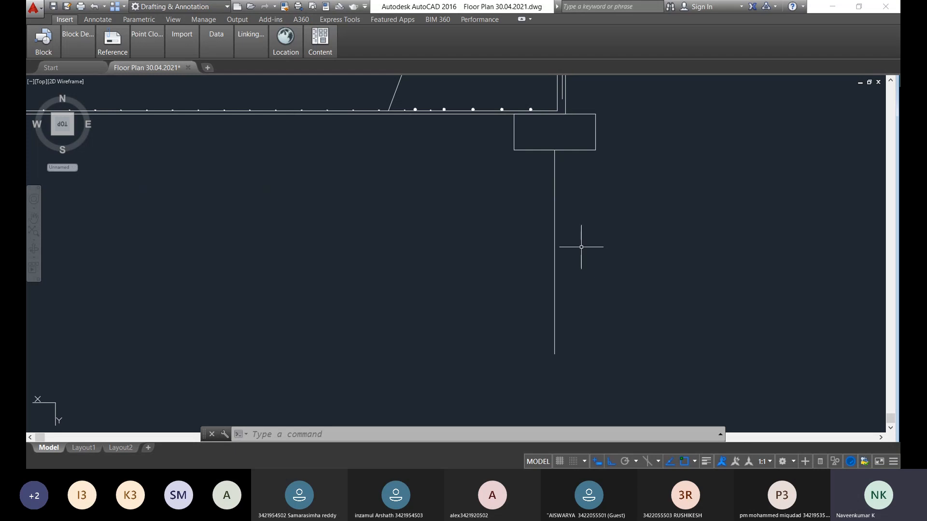
type("o")
key("Return")
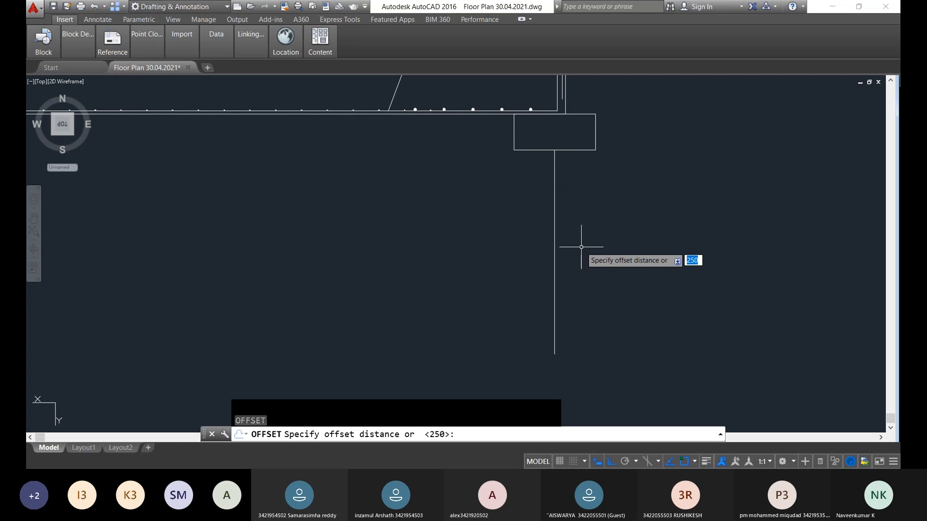
type("100")
key("Return")
left_click(553, 235)
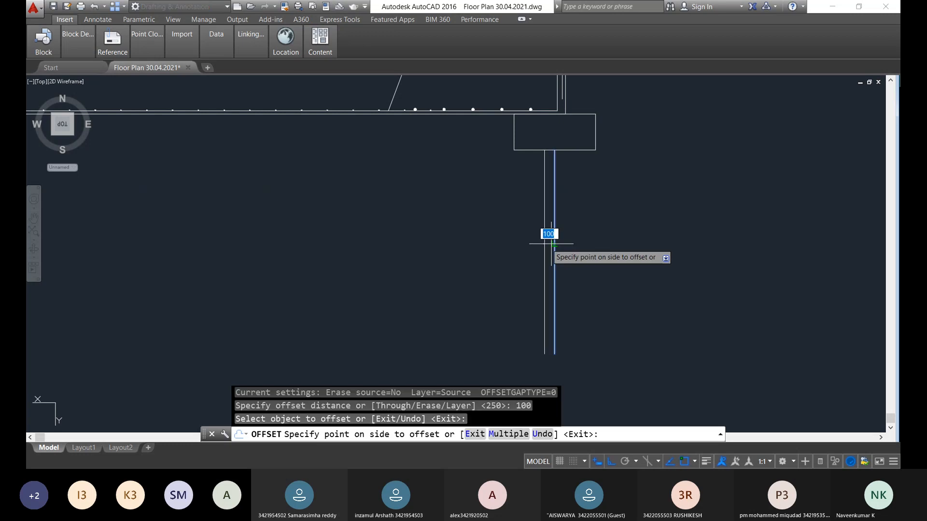
left_click(603, 243)
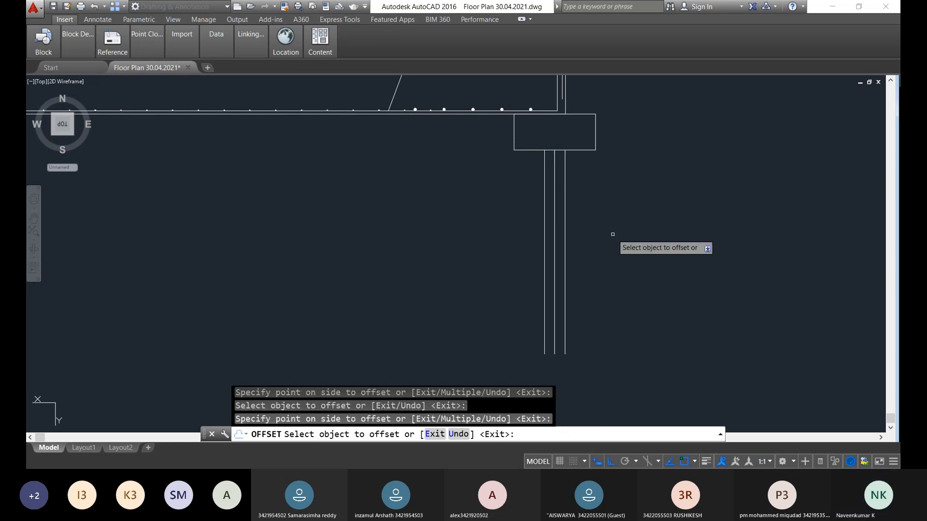
Offset the two outer vertical lines outward by another 100, one on each side
left_click(564, 227)
left_click(572, 227)
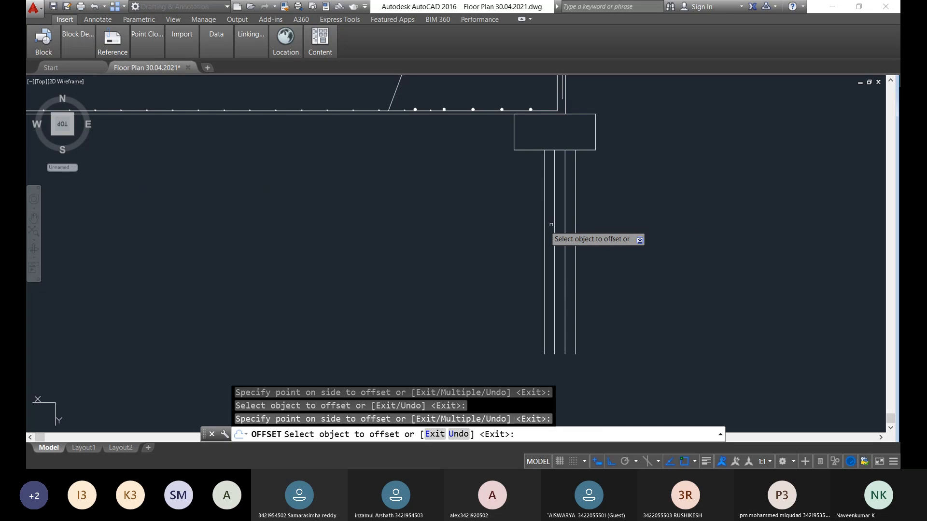
left_click(544, 217)
left_click(536, 217)
key("Escape")
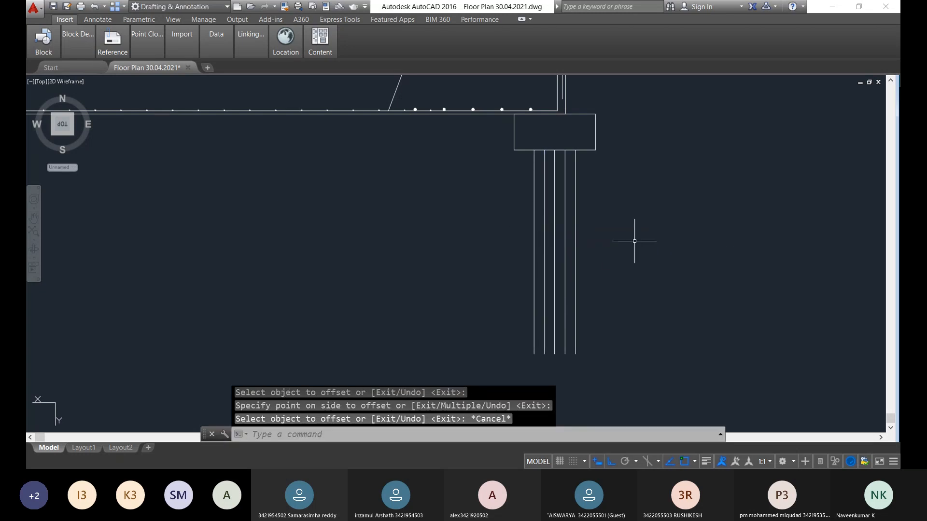
Erase the three inner vertical lines beneath the right support rectangle, keeping only the two outermost ones
scroll(552, 223, "up", 5)
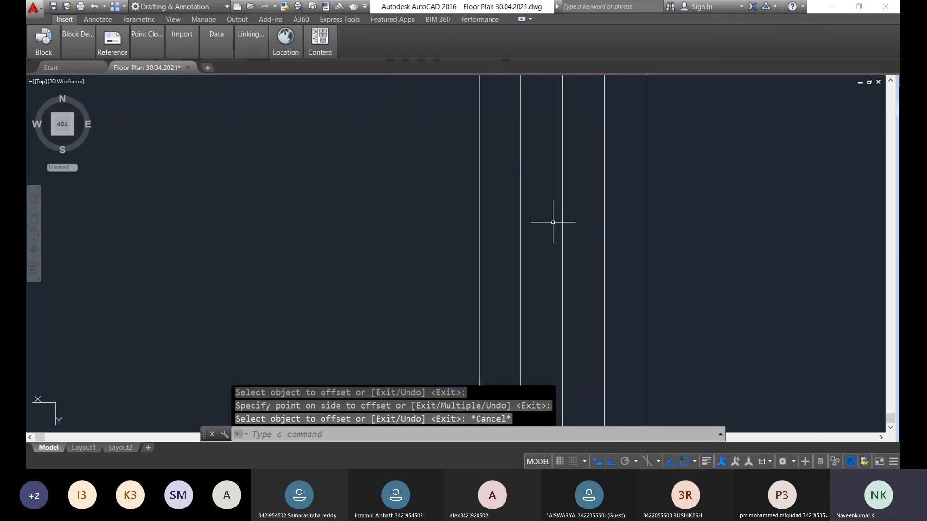
left_click(619, 228)
left_click(514, 204)
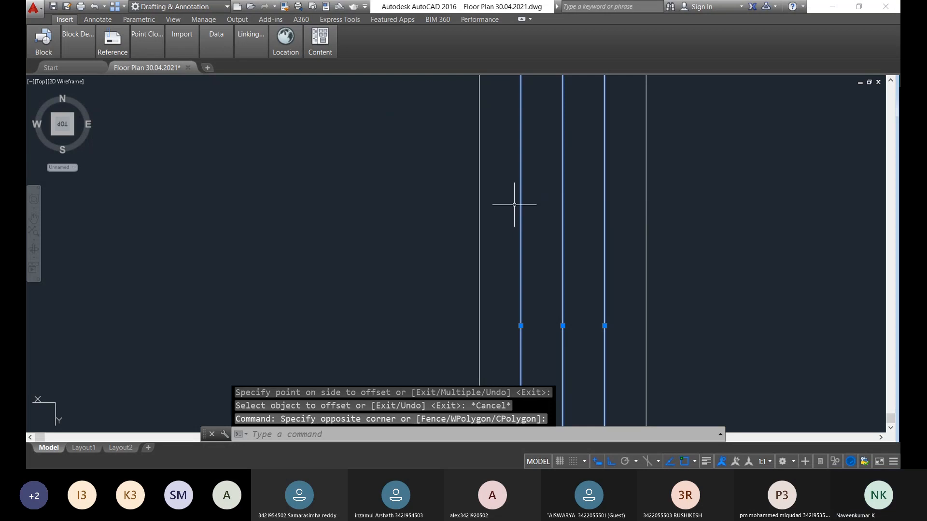
key("Delete")
Draw a horizontal line joining the lower ends of the two remaining vertical lines beneath the right support rectangle
scroll(782, 265, "down", 5)
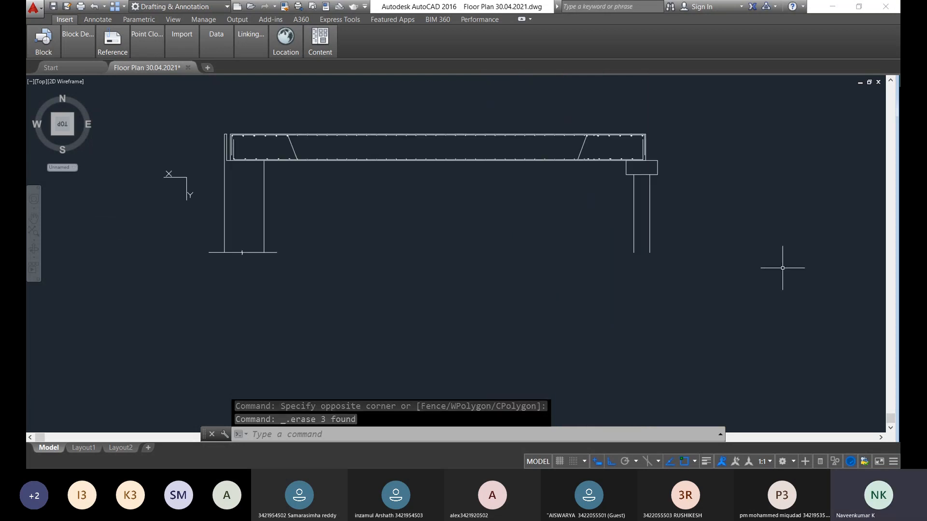
scroll(631, 259, "up", 4)
type("l")
key("Return")
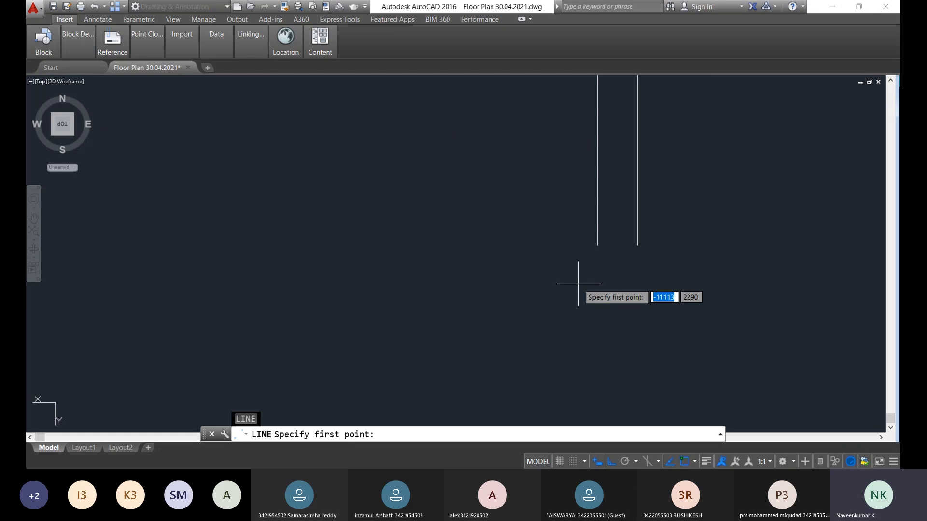
scroll(611, 222, "up", 8)
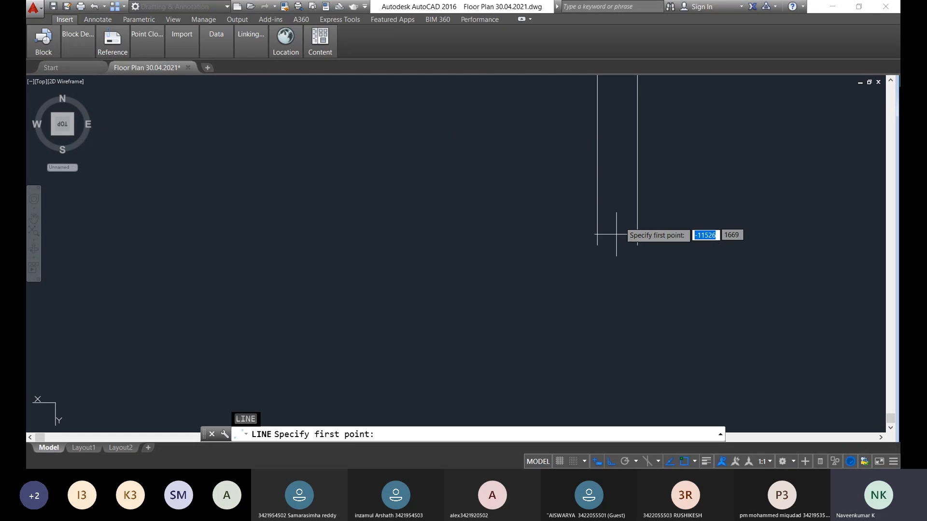
left_click(490, 371)
mouse_move(590, 360)
middle_mouse_down()
mouse_move(579, 356)
mouse_move(584, 274)
middle_mouse_up()
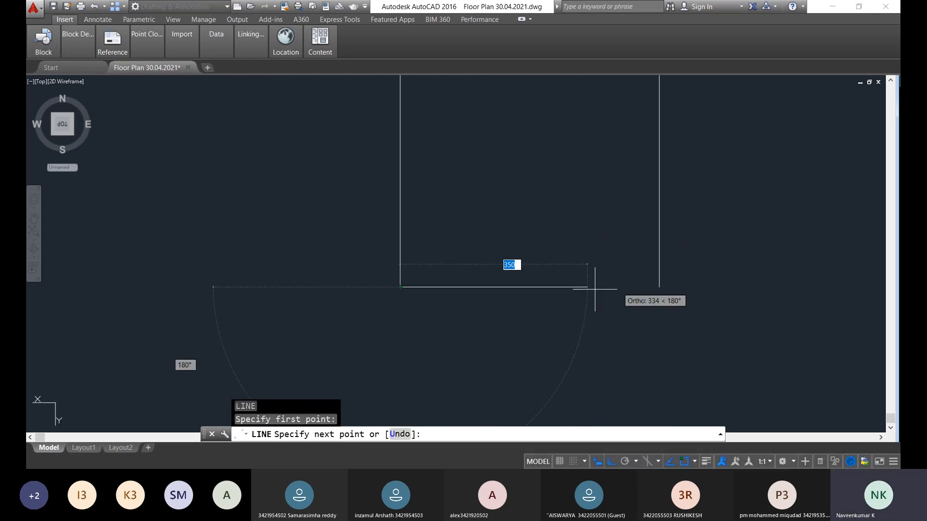
left_click(669, 287)
key("Escape")
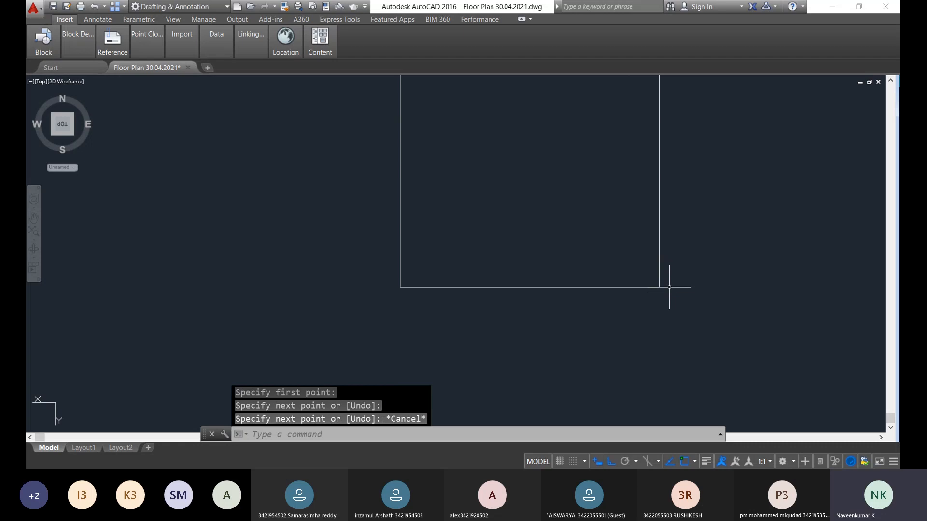
With polar tracking on, draw a 50-long slanted line rising rightward from near the middle of the right support's bottom line
key("Return")
left_click(526, 289)
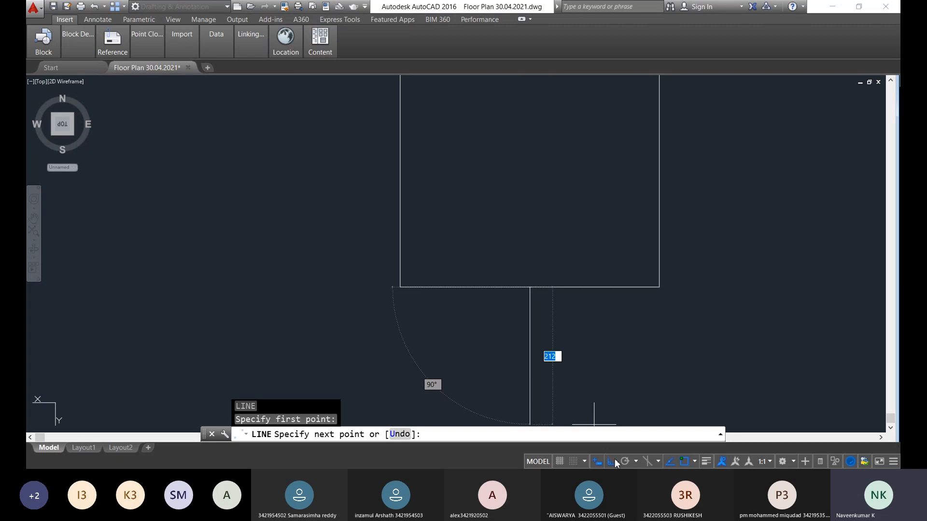
left_click(624, 461)
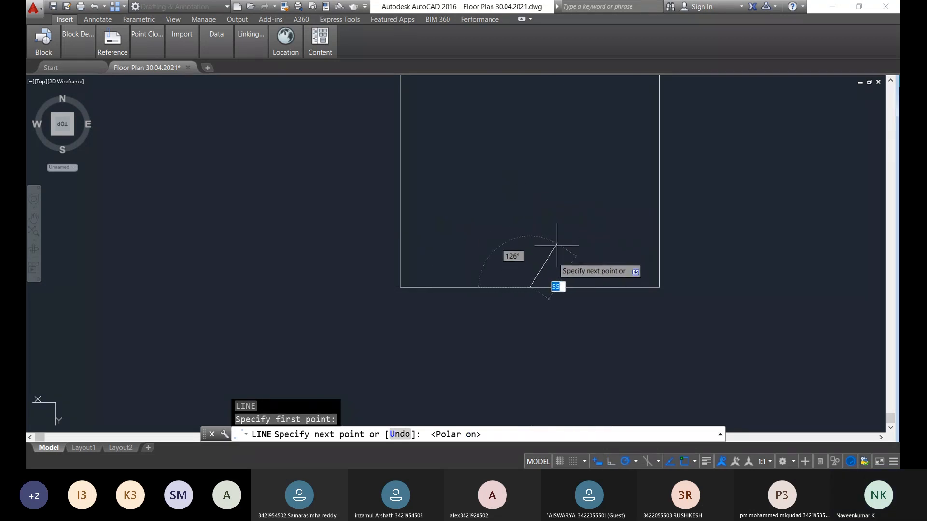
type("5")
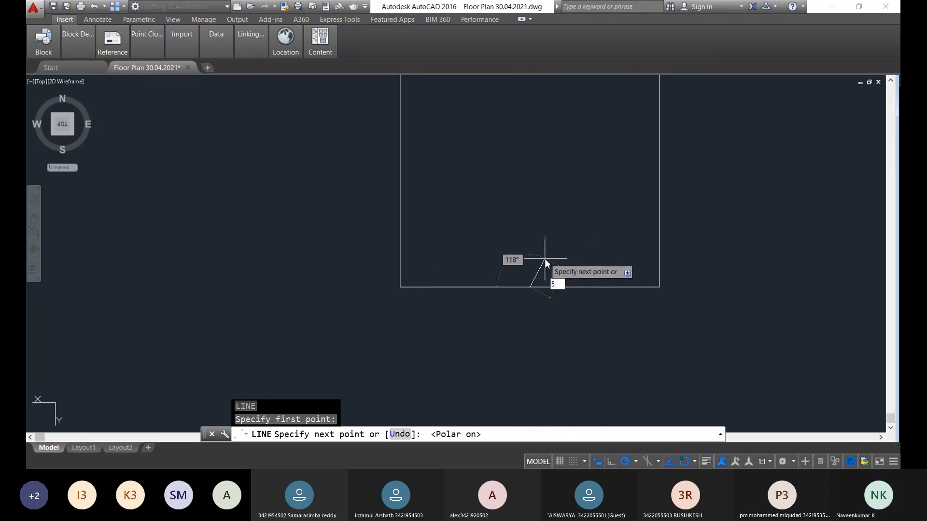
type("0")
key("Return")
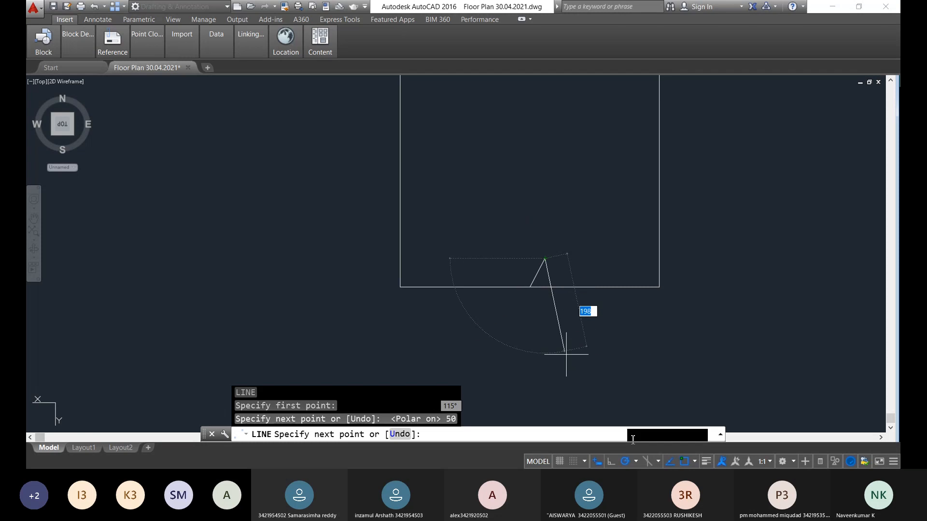
Turn off object snap tracking and continue the zigzag 100 straight down, closing it with a slanted segment back to the bottom line
left_click(670, 462)
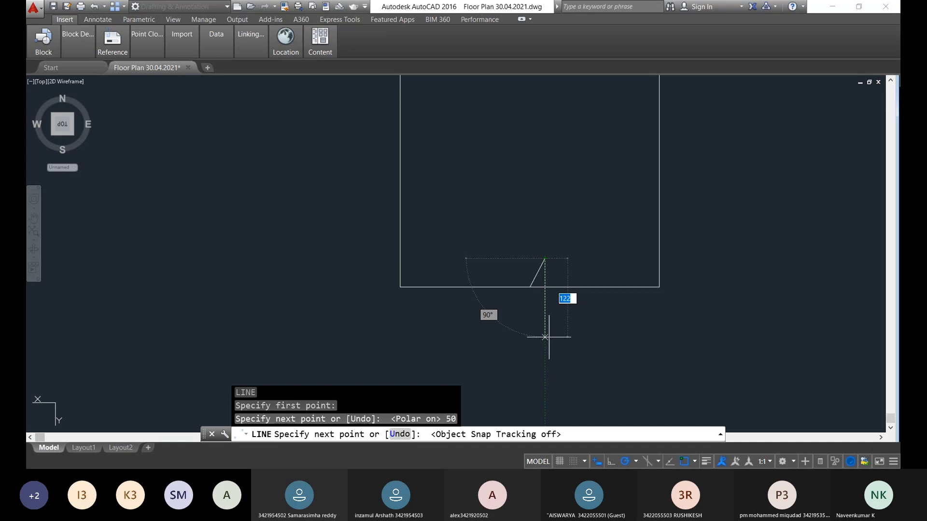
type("100")
key("Return")
scroll(551, 299, "up", 4)
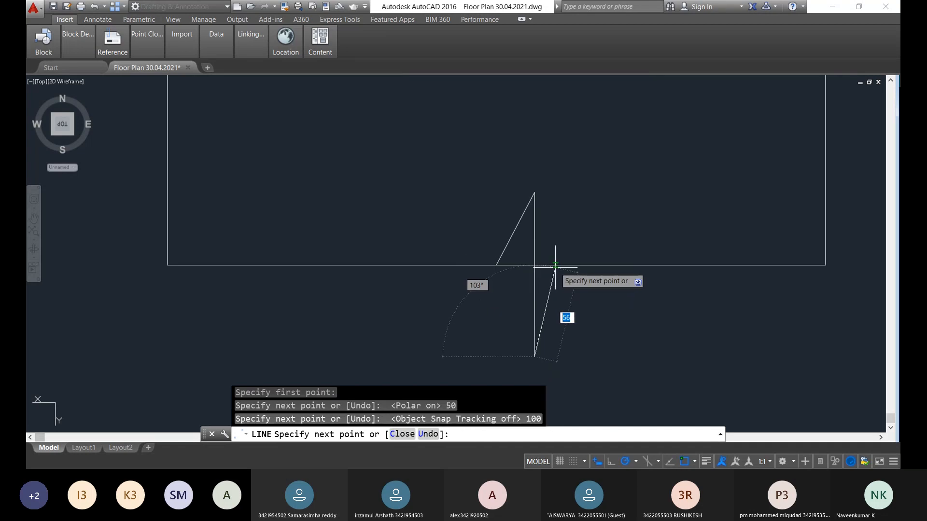
left_click(557, 265)
key("Escape")
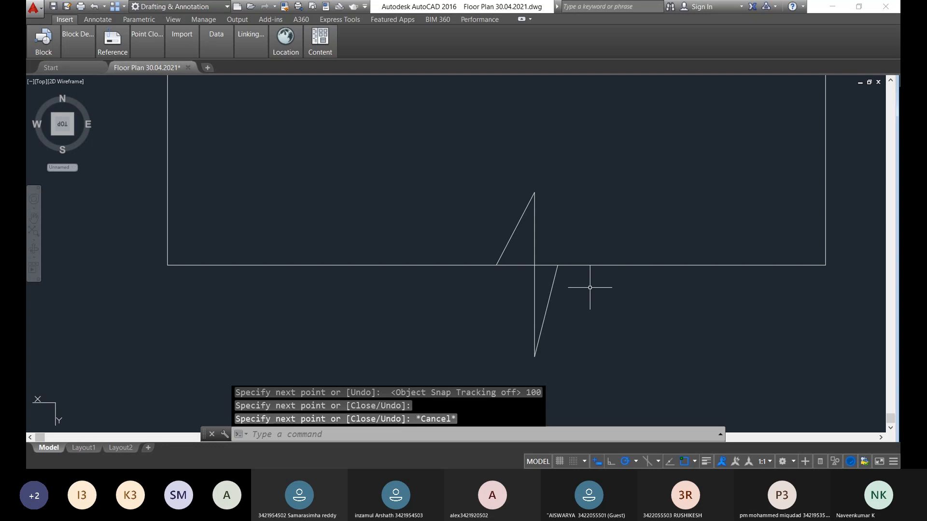
Trim the parts of the bottom line lying between the two ends of the zigzag break
type("tr")
key("Return")
key("Return")
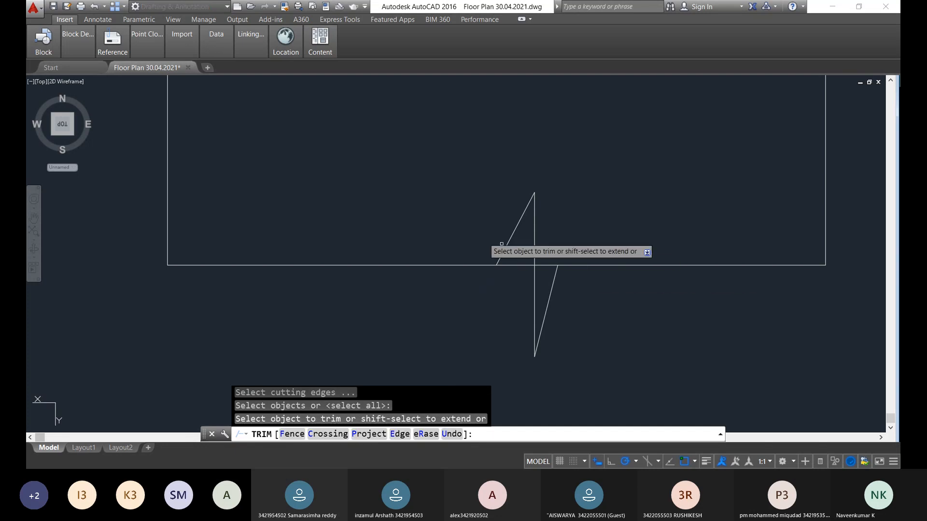
scroll(504, 256, "up", 6)
left_click_drag(580, 332, 552, 254)
scroll(683, 275, "down", 5)
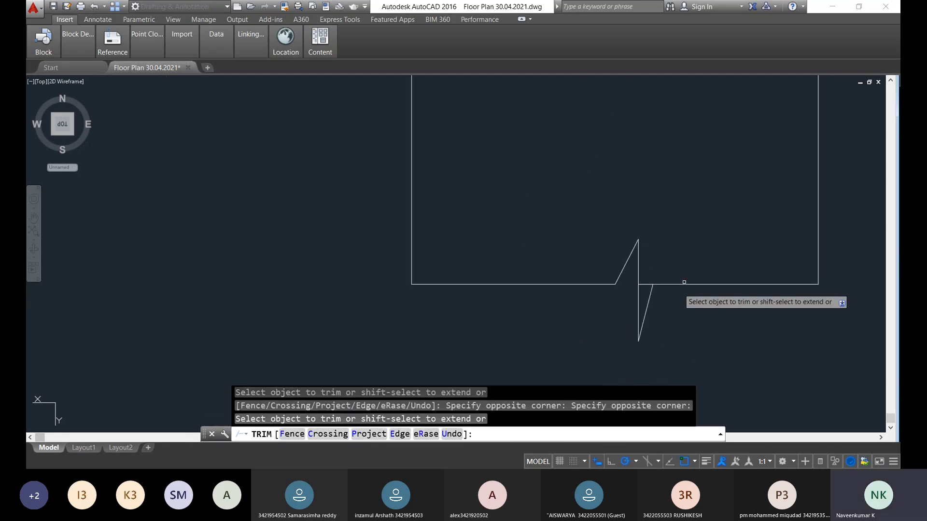
scroll(655, 281, "up", 4)
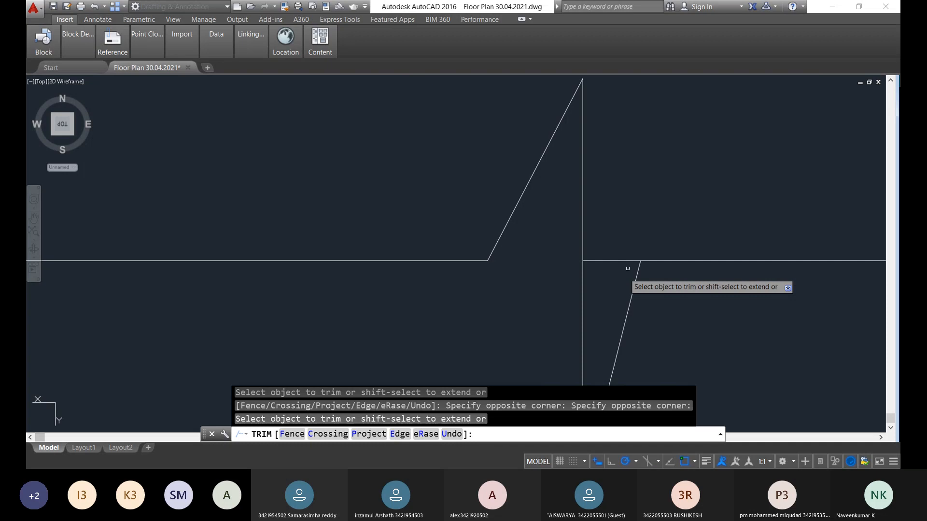
scroll(719, 316, "down", 5)
key("Escape")
Draw a horizontal line extending outward to the right from the lower-right corner of the right support
middle_click_drag(783, 313, 607, 248)
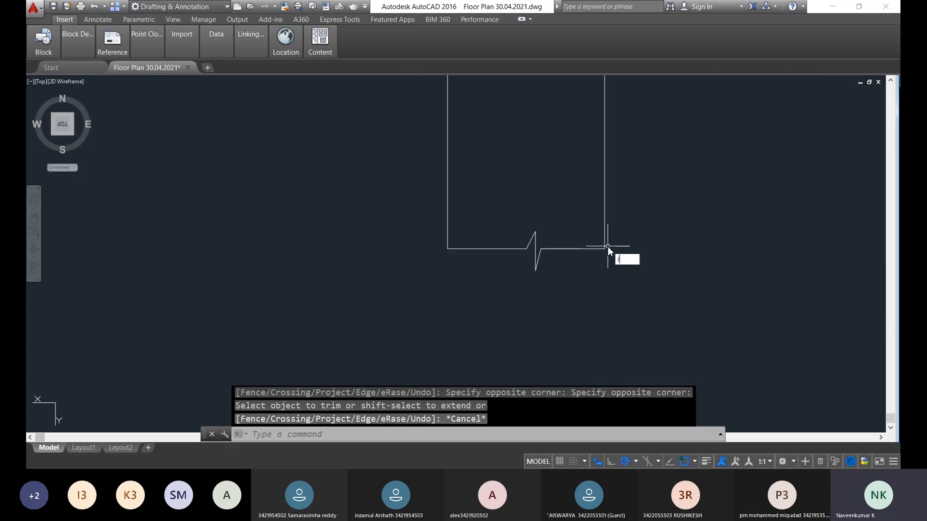
type("l")
key("Return")
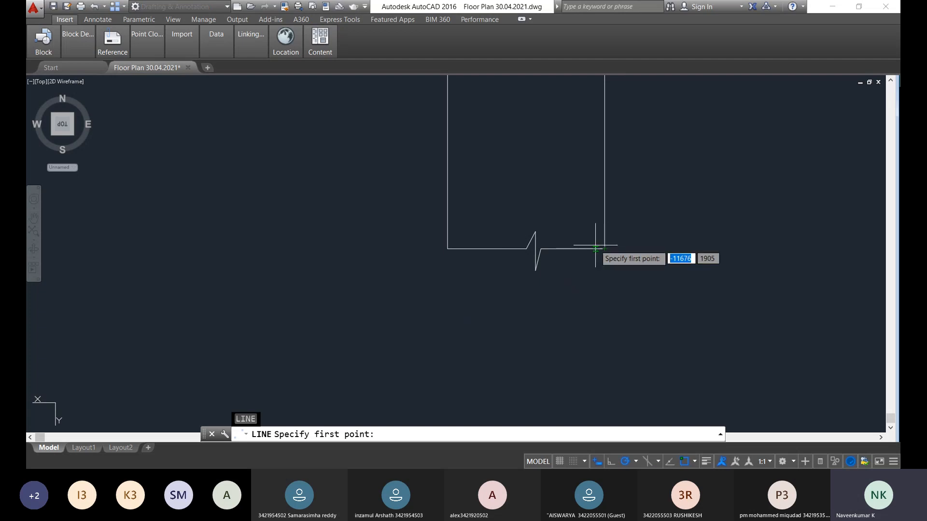
left_click(604, 248)
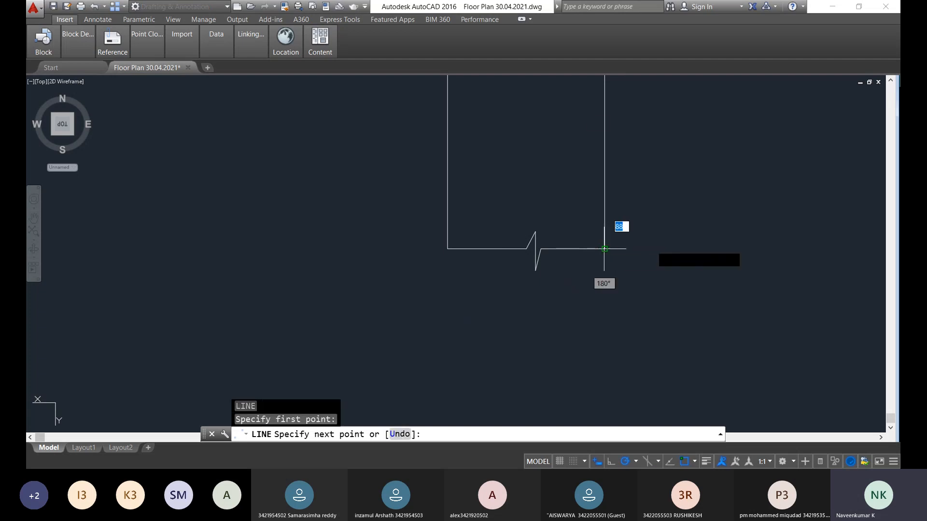
left_click(722, 248)
key("Escape")
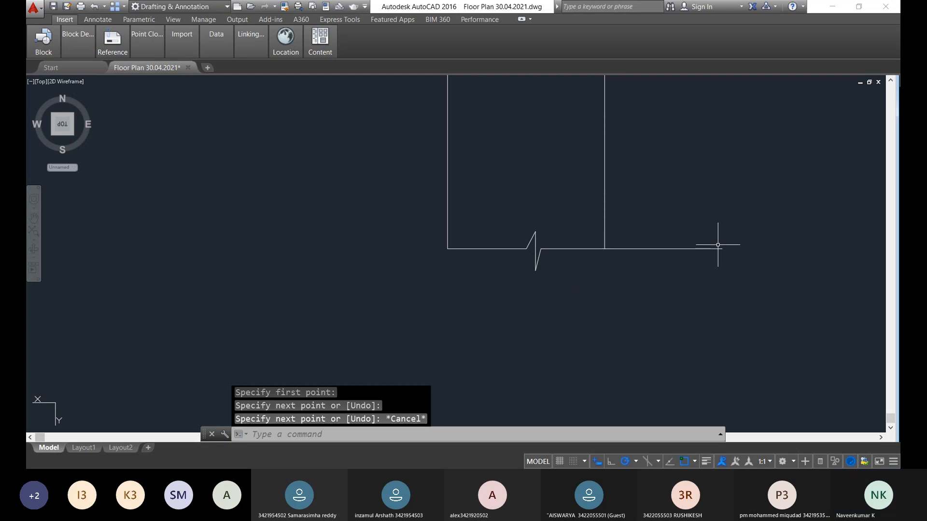
Copy the outward horizontal line to the support's lower-left corner so the break line extends past that side as well
left_click(718, 245)
type("co")
key("Return")
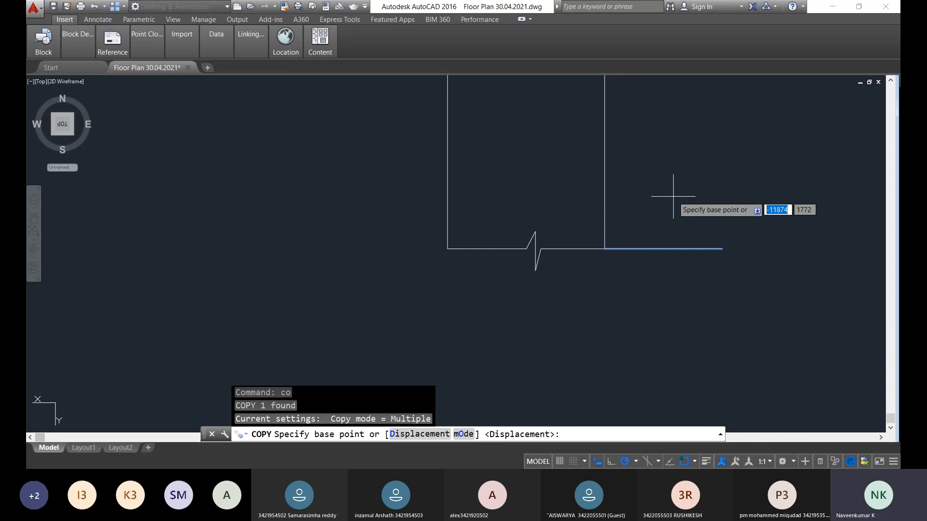
left_click(717, 242)
scroll(442, 246, "up", 2)
scroll(442, 251, "up", 2)
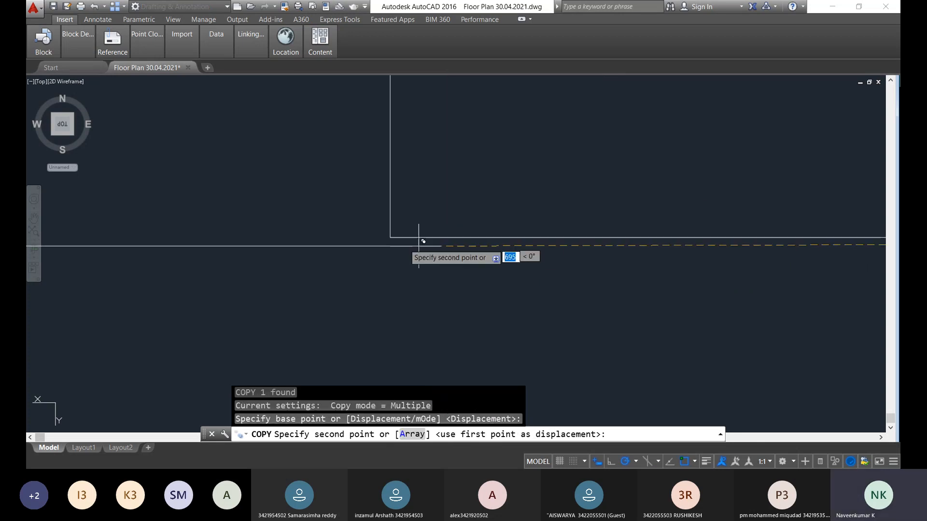
left_click(393, 237)
scroll(430, 297, "down", 2)
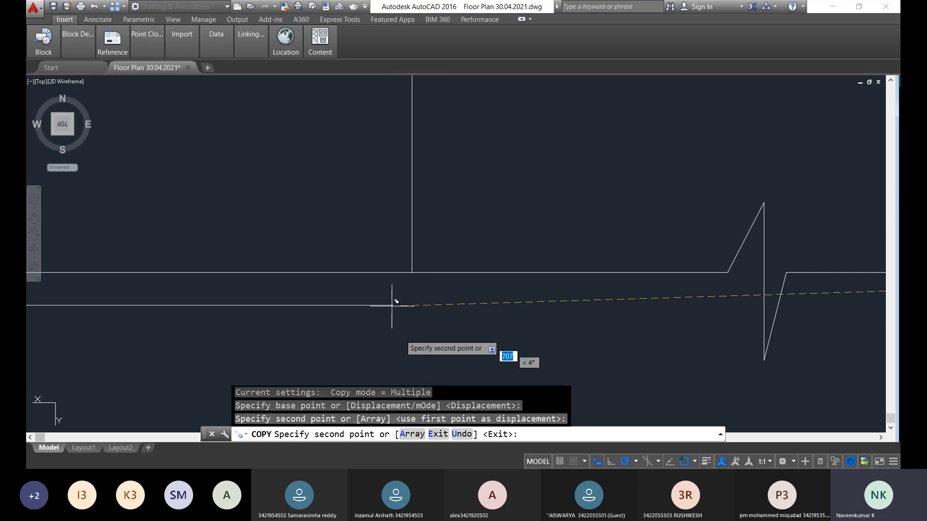
key("Escape")
scroll(411, 372, "down", 5)
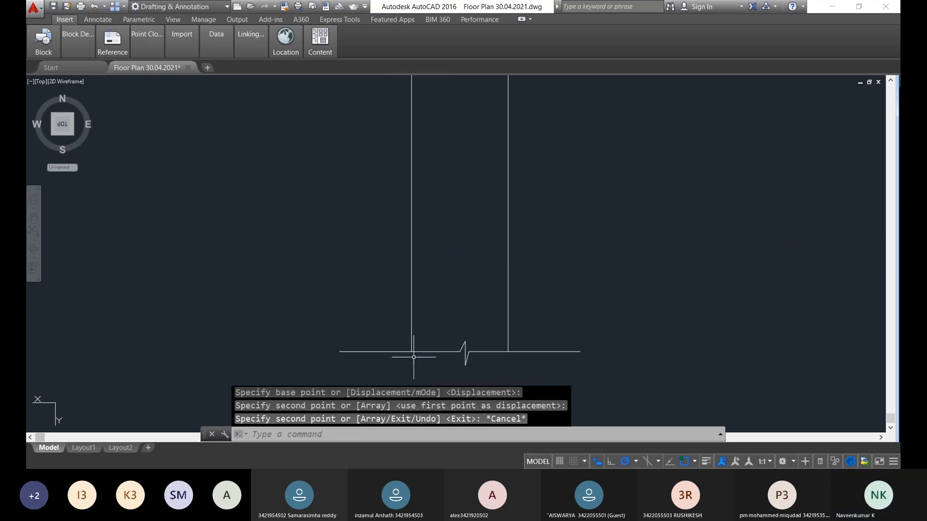
Examine the whole slab section and the zigzag break line beneath the right support
scroll(373, 271, "down", 8)
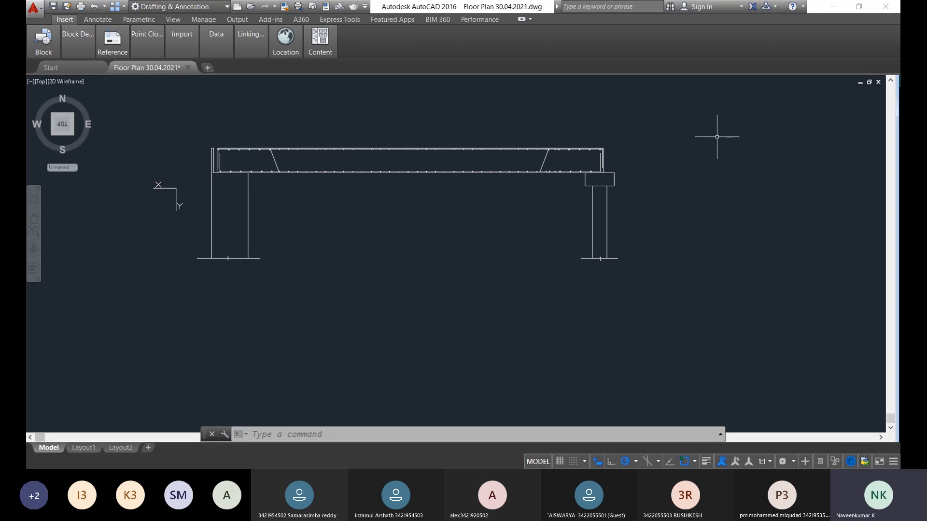
middle_click_drag(737, 155, 665, 168)
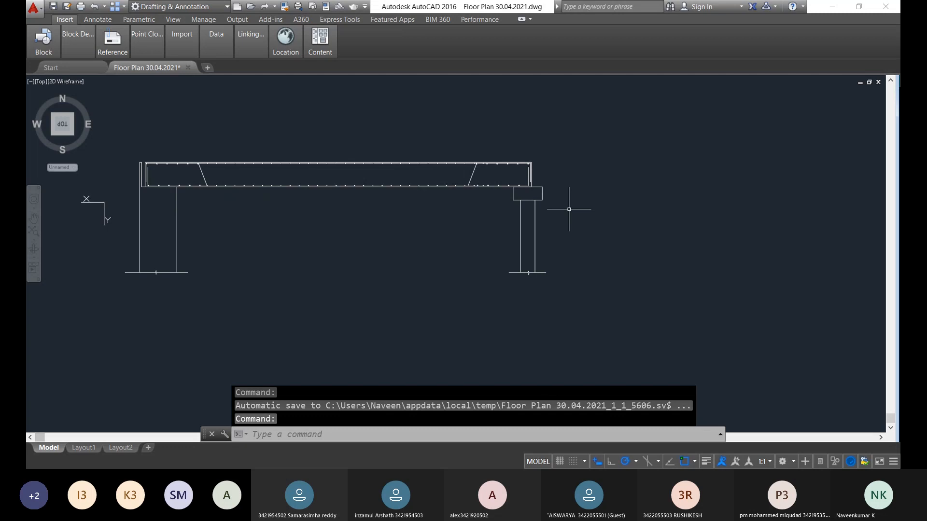
scroll(529, 268, "up", 6)
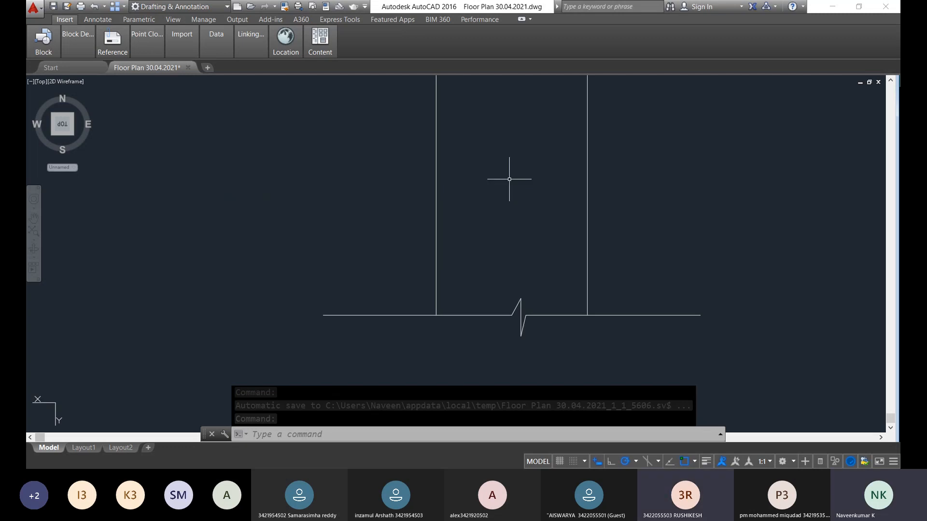
mouse_move(544, 350)
left_mouse_down()
mouse_move(517, 295)
mouse_move(522, 277)
left_mouse_up()
left_click(556, 362)
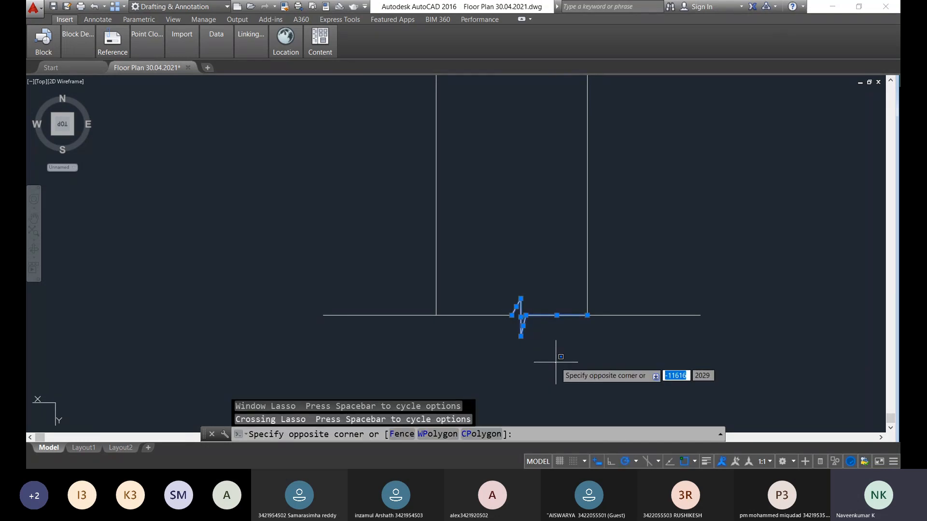
key("Escape")
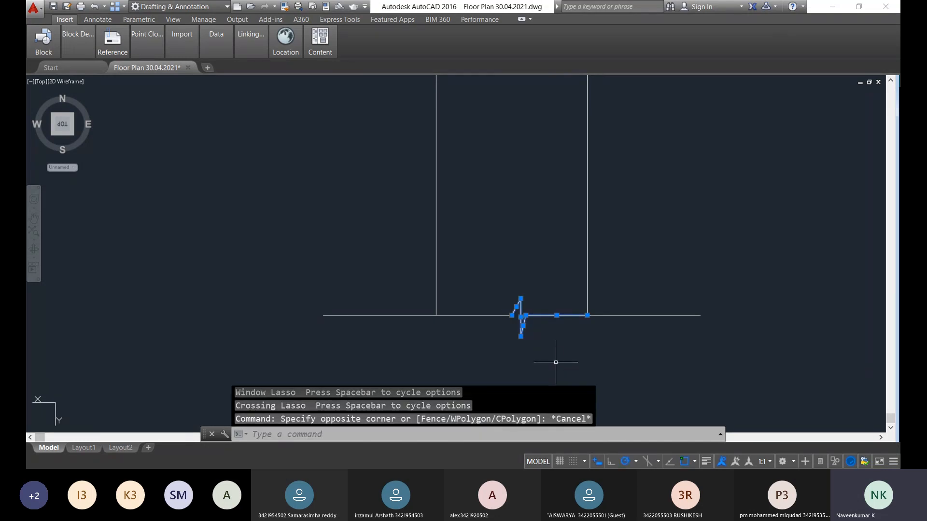
scroll(656, 199, "down", 3)
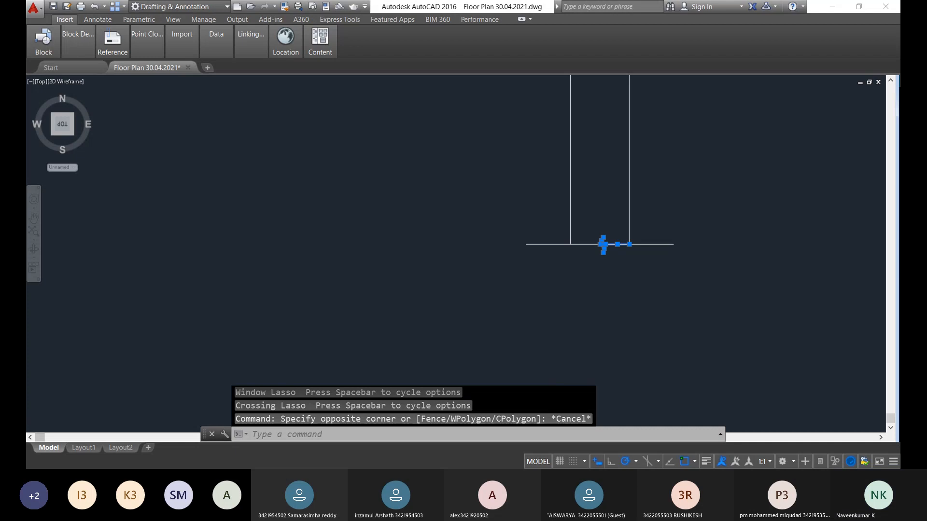
scroll(600, 271, "down", 4)
key("Escape")
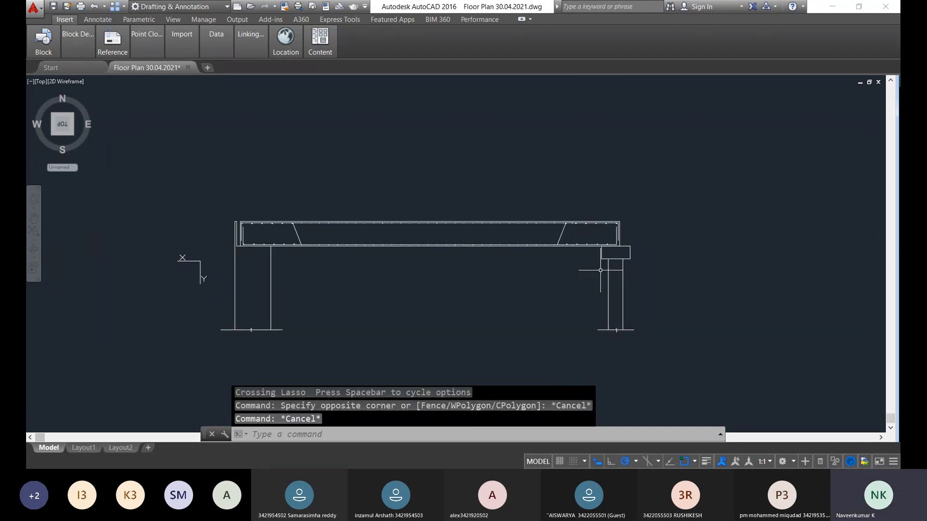
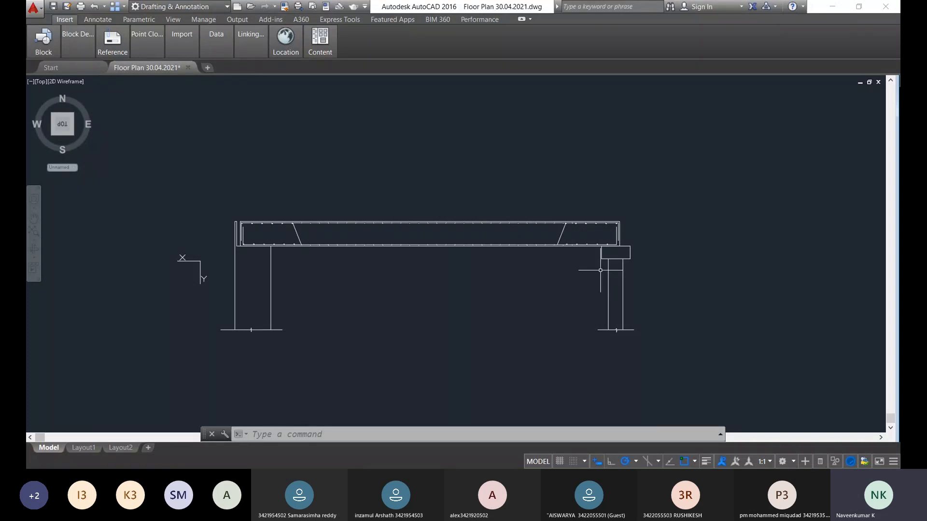
Draw a line 100 rightward from the slab's upper-right corner, continuing straight down to the top edge of the right support rectangle
type("l")
key("Return")
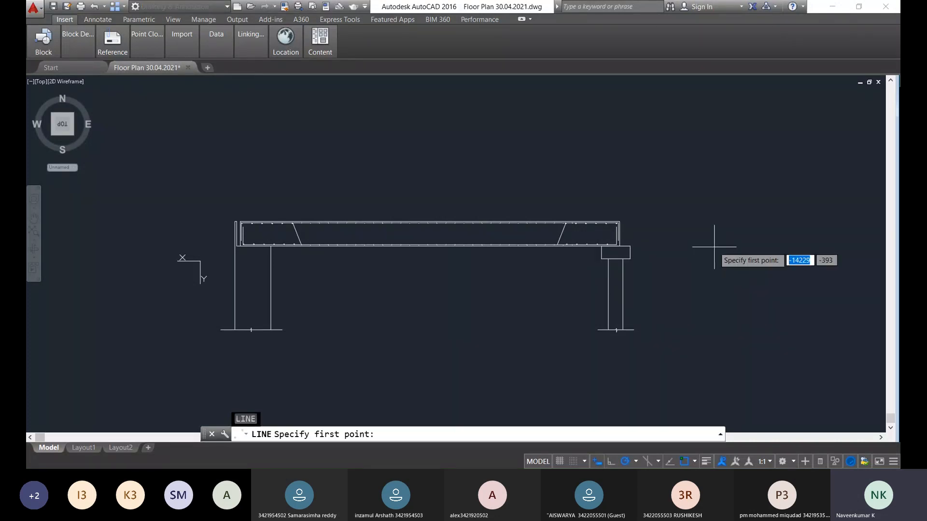
scroll(601, 222, "up", 5)
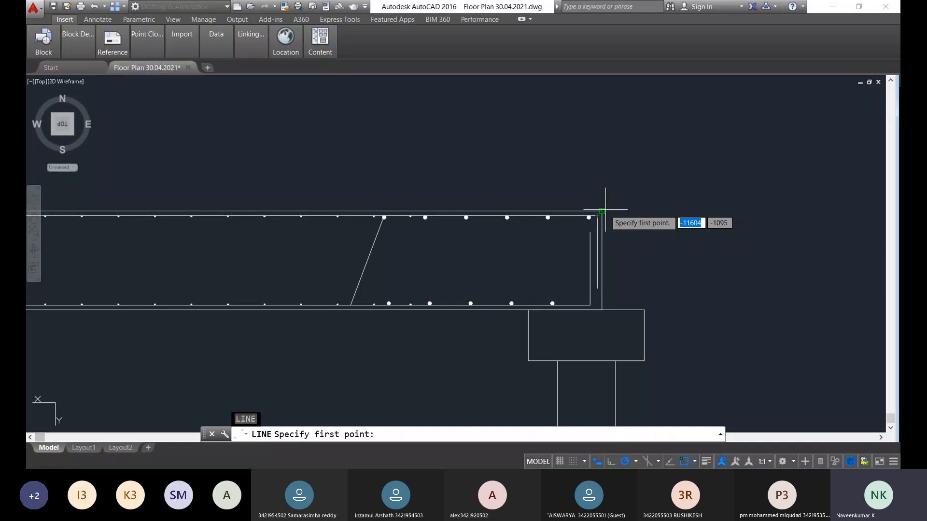
left_click(601, 211)
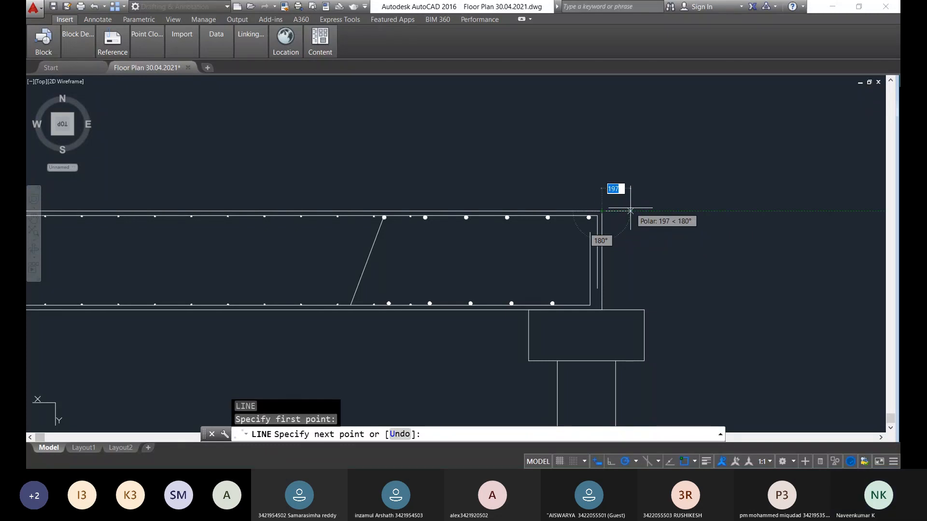
type("100")
key("Return")
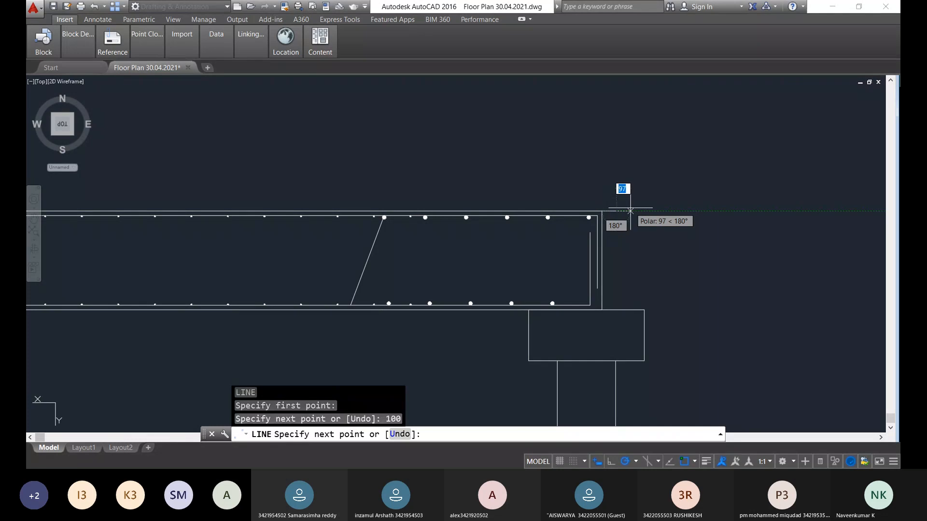
scroll(617, 208, "up", 4)
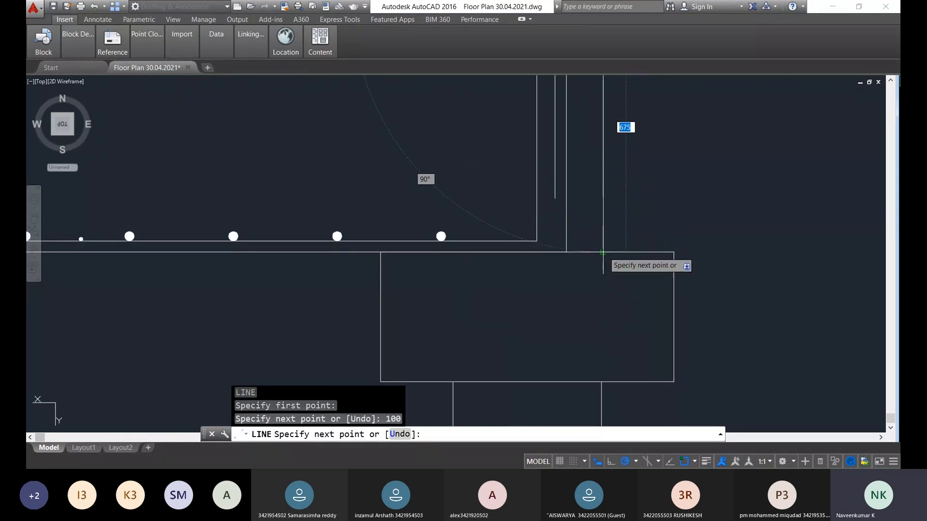
left_click(604, 251)
key("Escape")
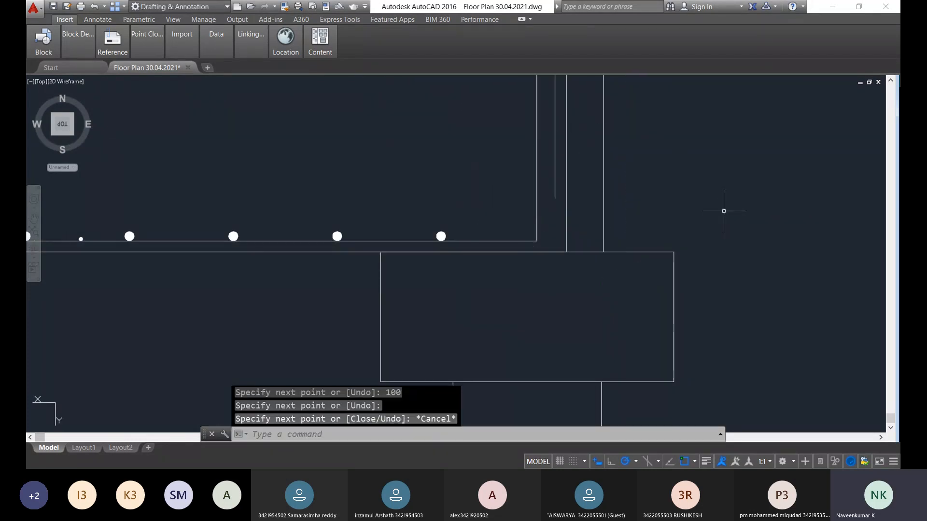
Trim the right support's top edge between the two vertical lines of the strip at the slab's right end
scroll(611, 311, "down", 3)
scroll(610, 309, "up", 2)
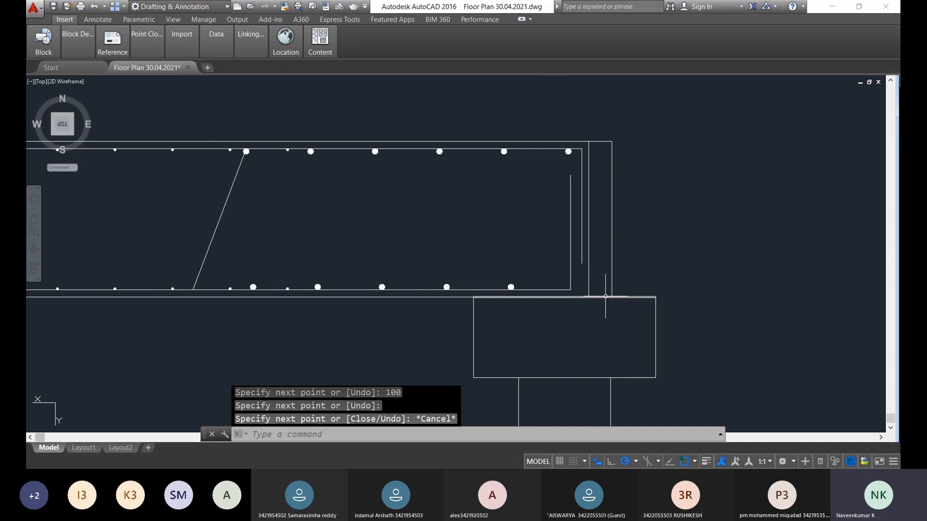
scroll(743, 287, "up", 4)
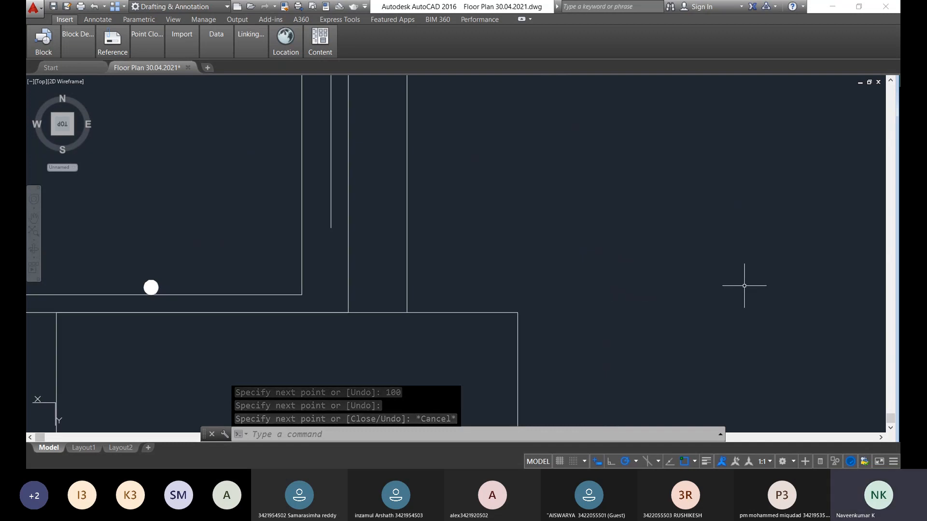
type("tr")
key("Return")
key("Return")
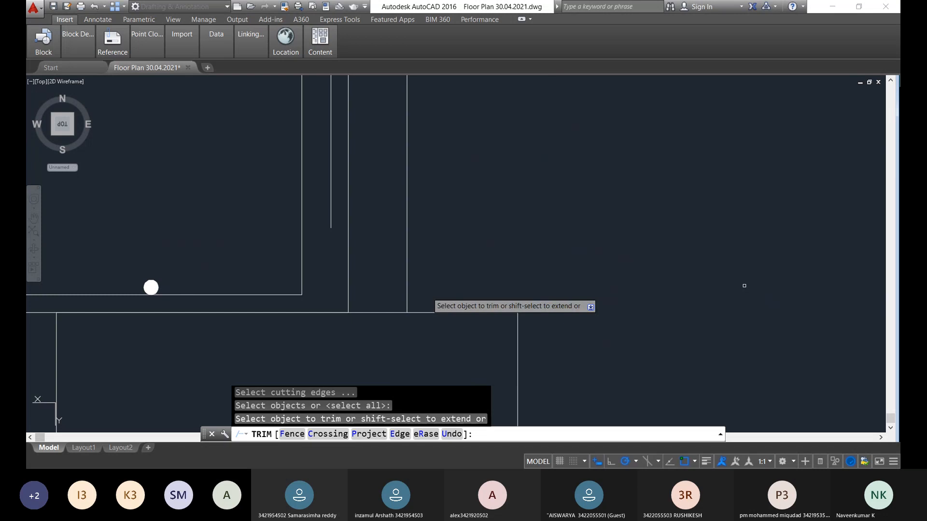
left_click(384, 313)
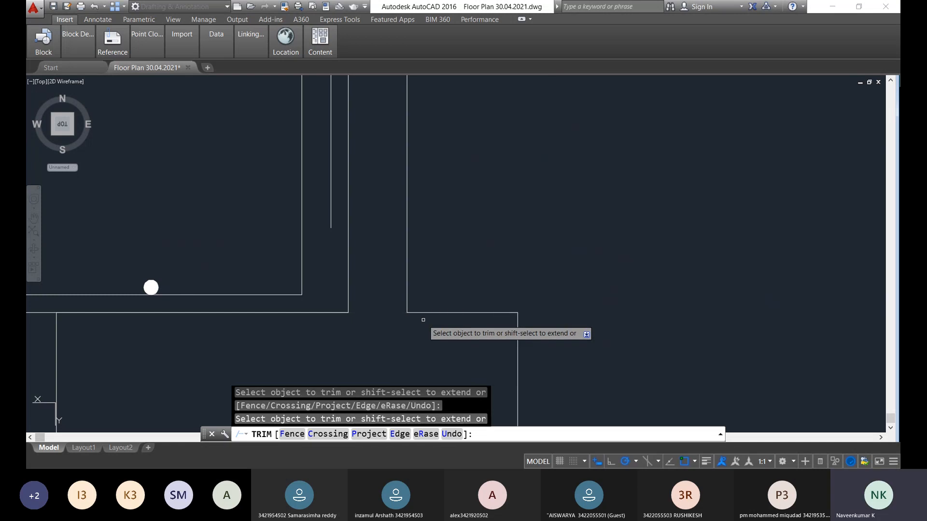
key("Escape")
Draw a horizontal line joining the lower ends of the strip's two vertical lines, closing the strip on the support's top edge
type("l")
key("space")
left_click(348, 312)
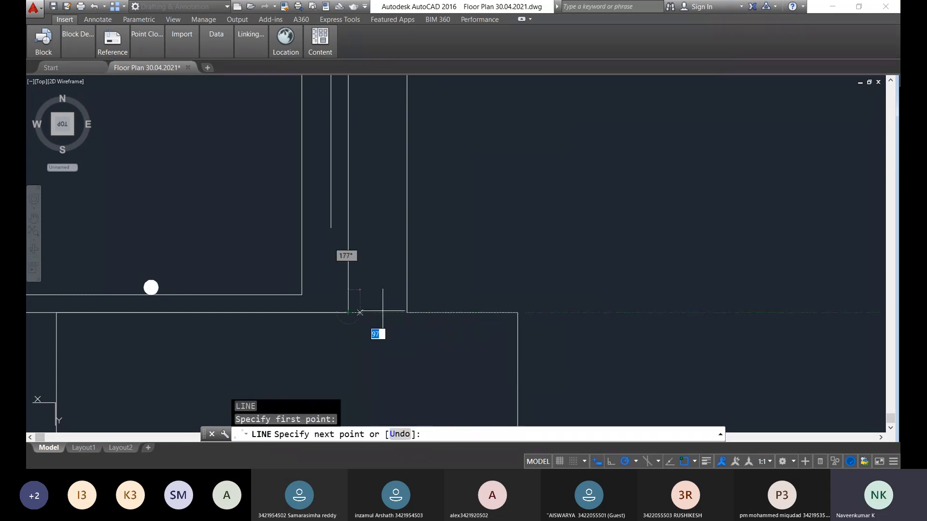
left_click(407, 313)
scroll(517, 289, "down", 4)
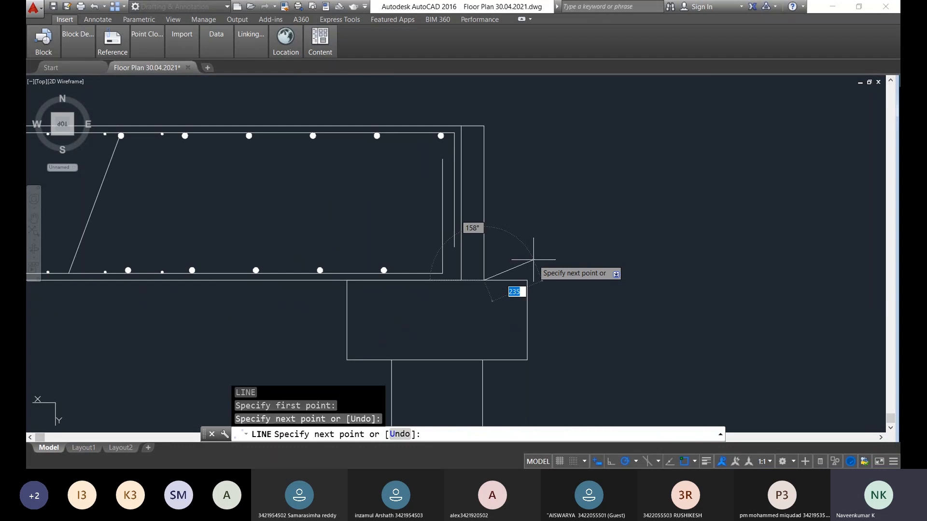
key("Escape")
Create a hatch inside the closed vertical strip at the slab's right end
scroll(517, 204, "down", 2)
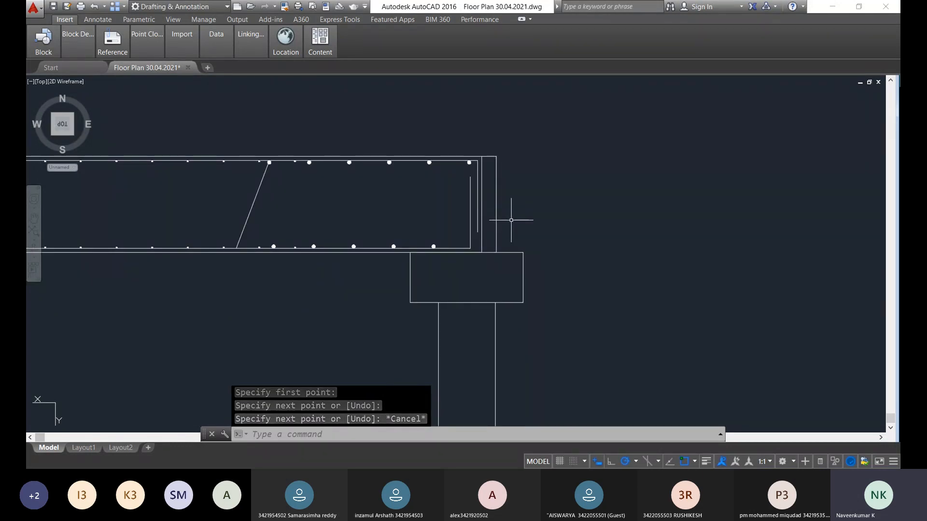
type("hatc")
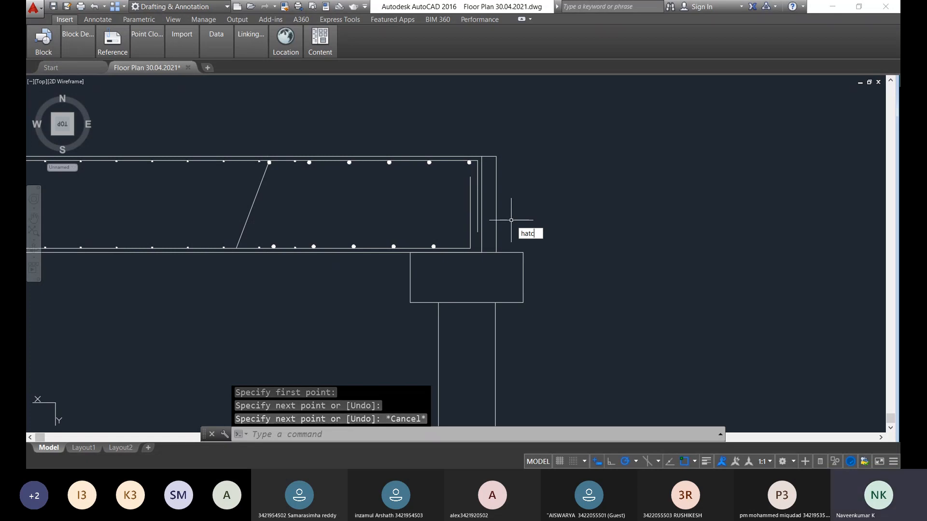
type("h")
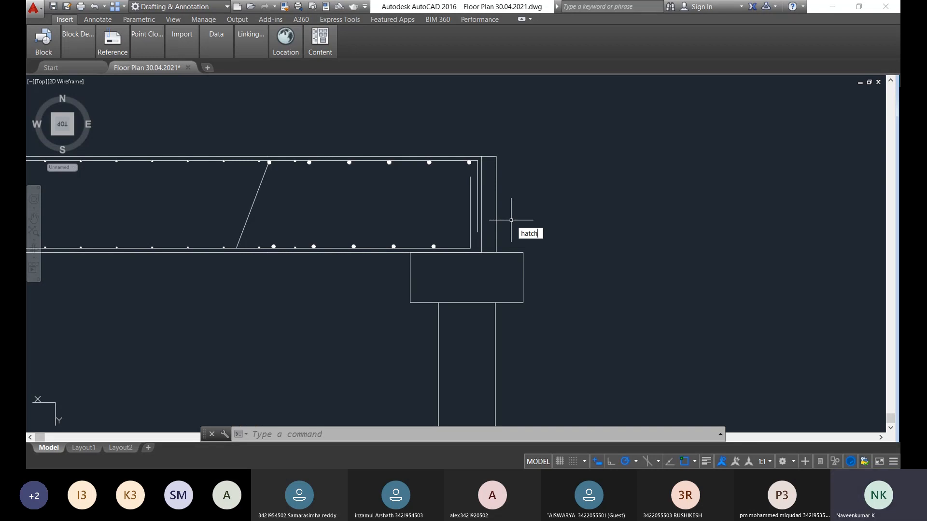
key("Return")
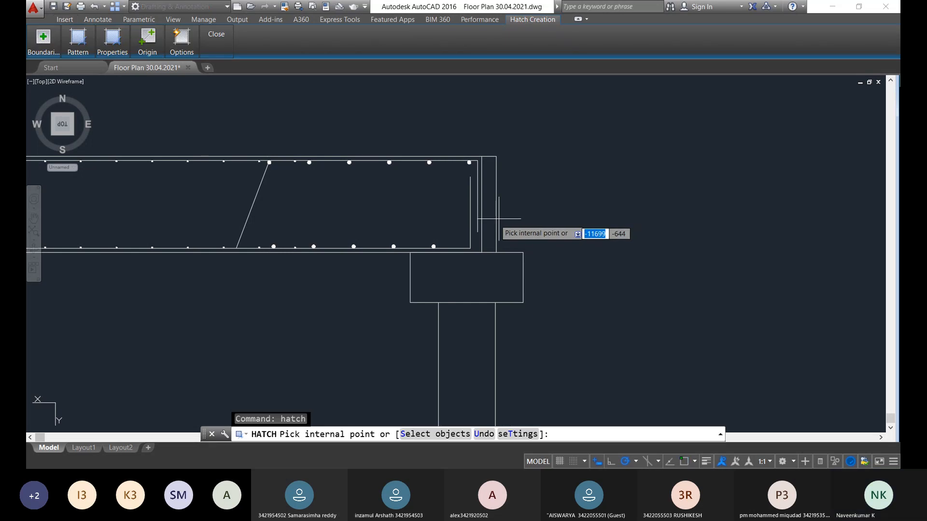
scroll(487, 220, "up", 2)
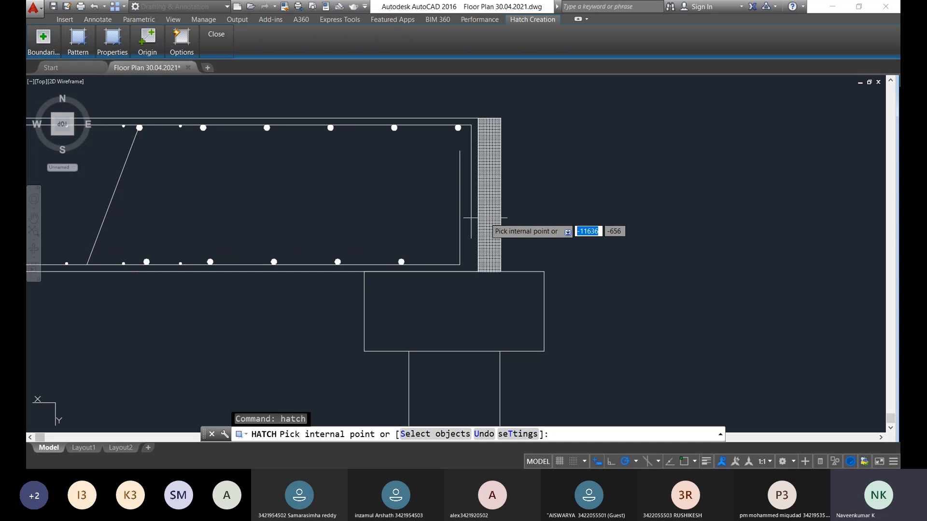
left_click(485, 218)
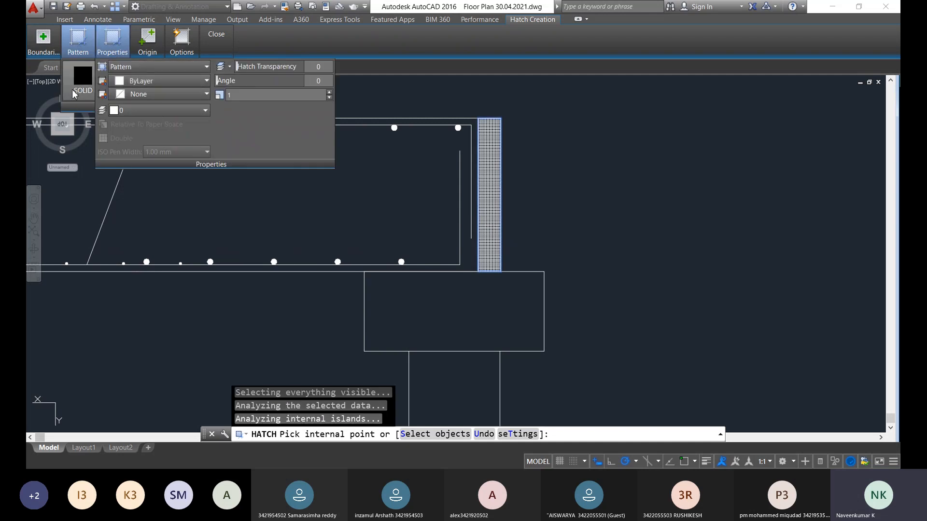
Set the strip's hatch pattern to STEEL and finish the hatch
mouse_move(79, 113)
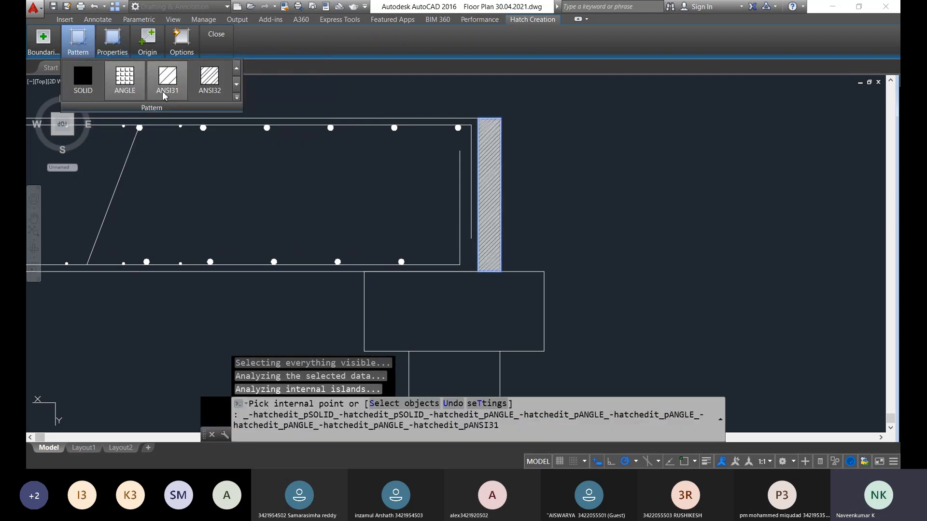
left_click(236, 84)
left_click(237, 85)
left_click(237, 84)
left_click(236, 84)
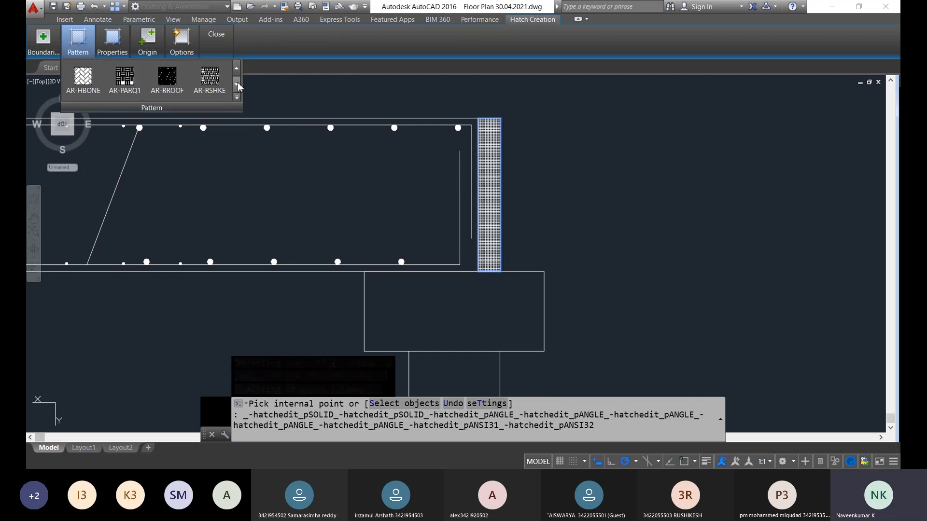
left_click(237, 85)
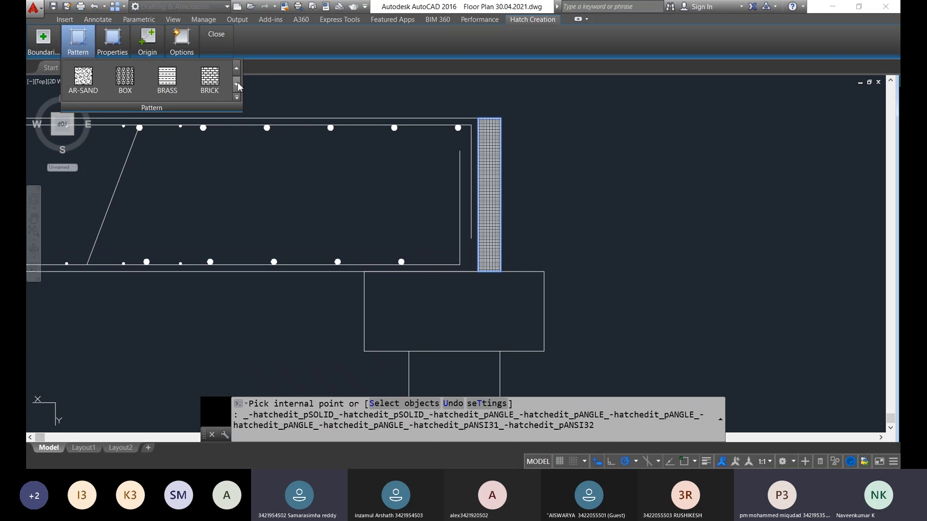
left_click(236, 85)
left_click(237, 84)
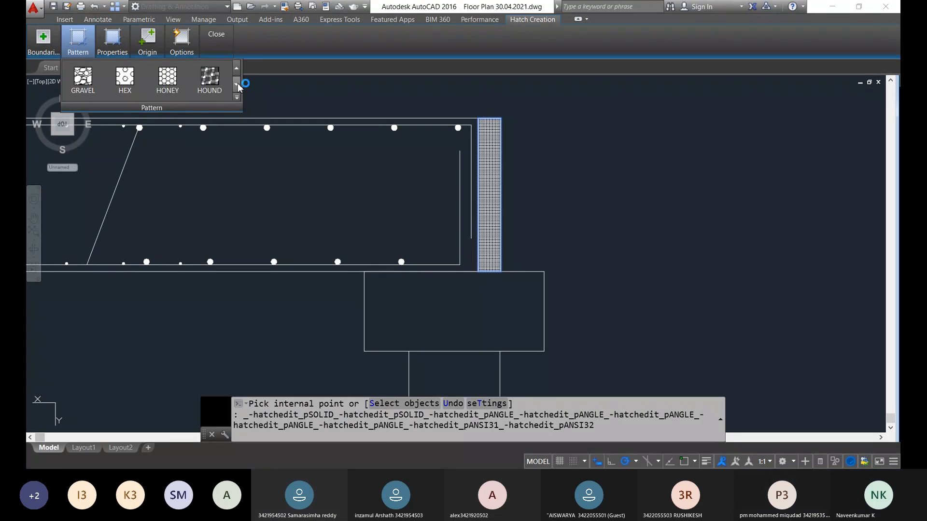
left_click(237, 84)
left_click(237, 85)
left_click(237, 84)
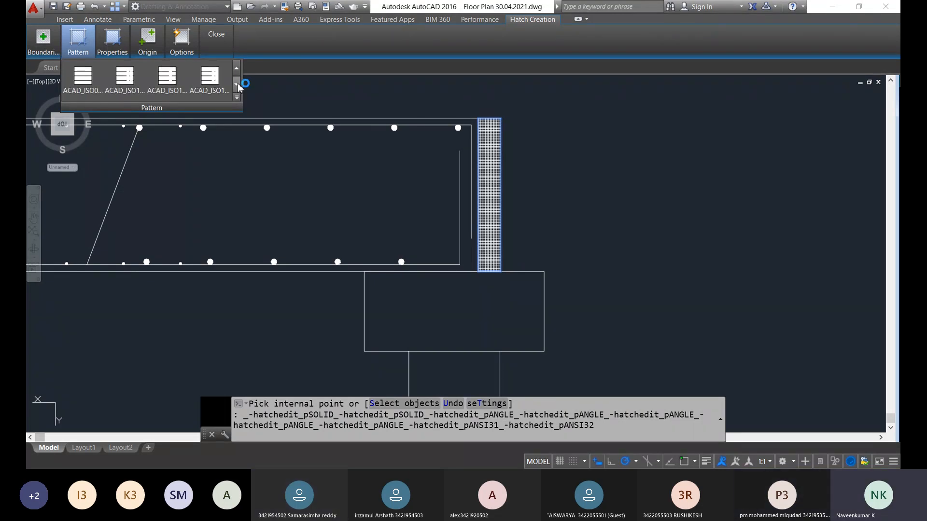
left_click(236, 85)
left_click(237, 84)
left_click(237, 85)
left_click(236, 84)
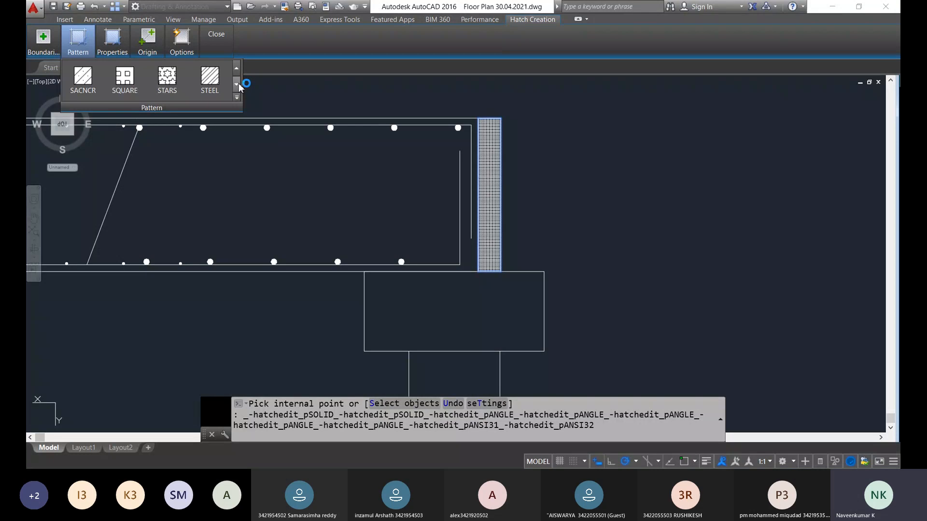
left_click(210, 84)
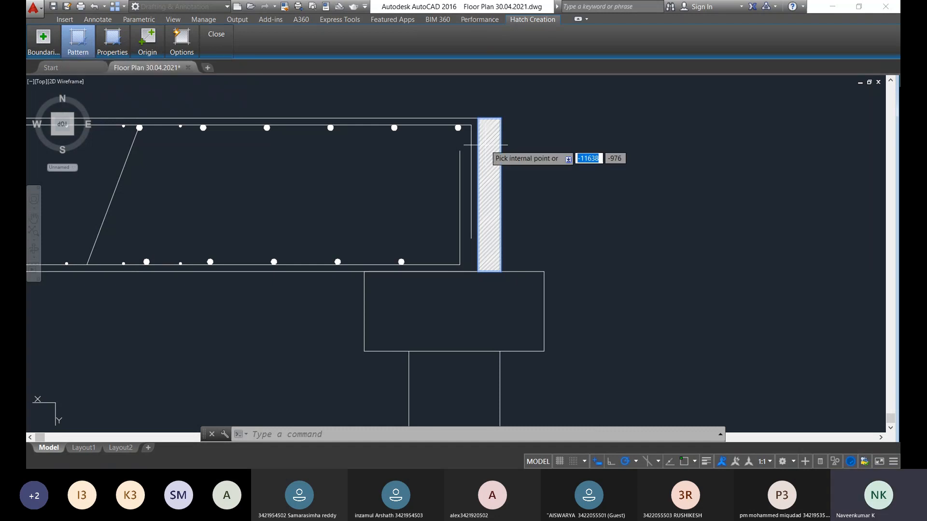
key("Return")
Try to scale the strip's hatch object by a factor of 1.5, and undo the scaling
scroll(383, 207, "up", 5)
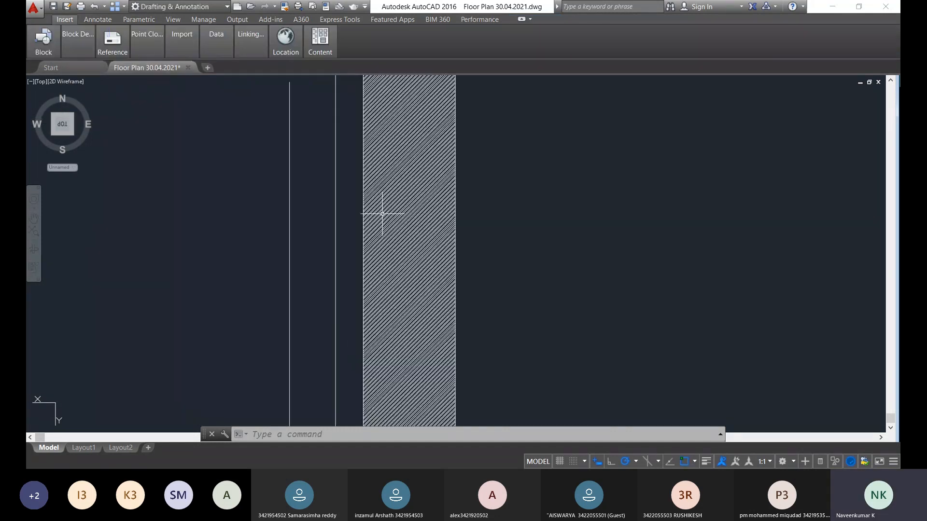
scroll(401, 208, "down", 5)
scroll(413, 215, "up", 4)
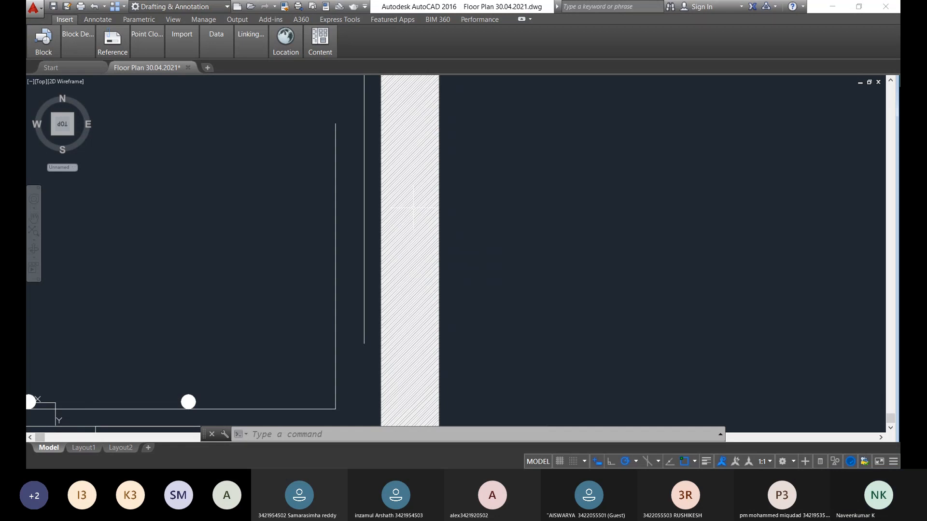
left_click(412, 208)
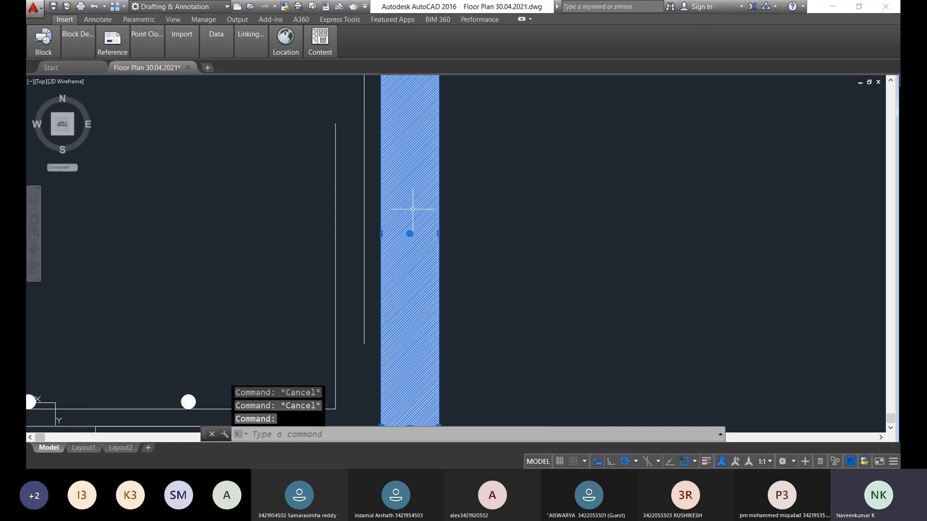
scroll(413, 209, "down", 2)
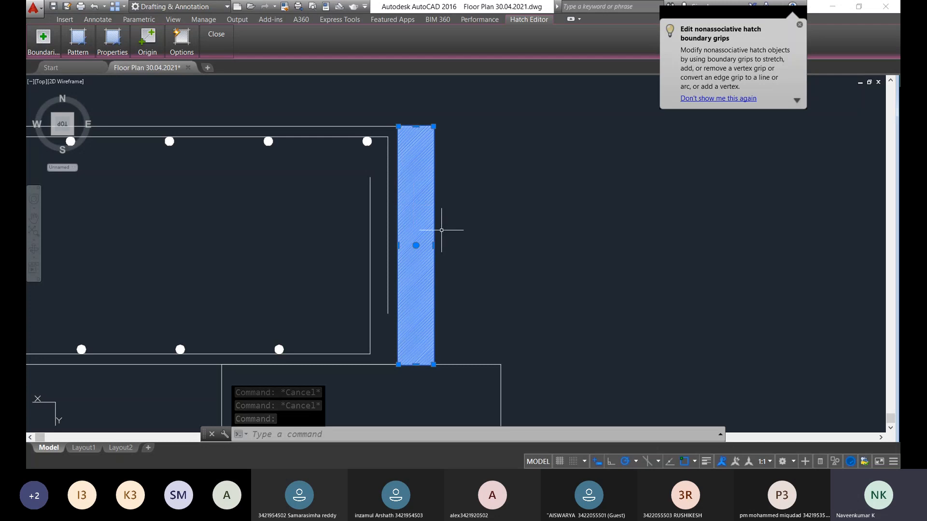
scroll(441, 230, "up", 5)
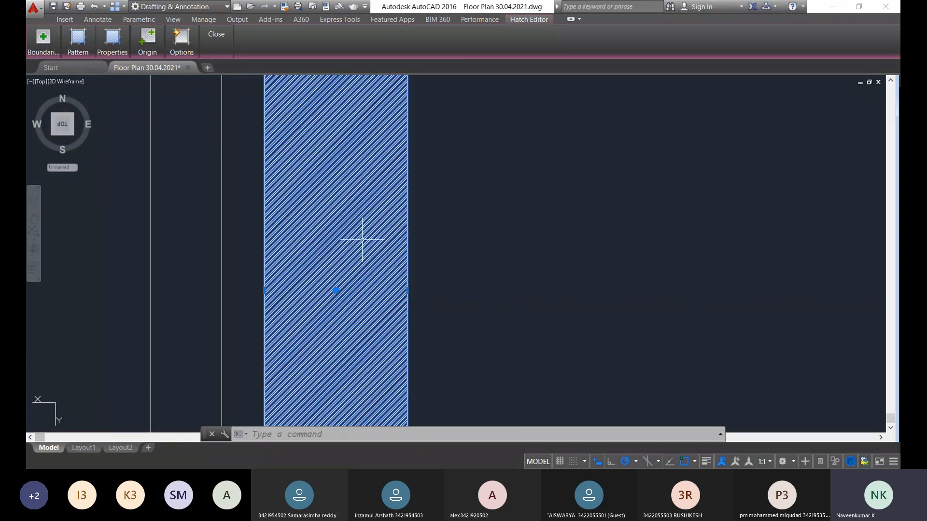
type("sc")
key("Return")
left_click(348, 224)
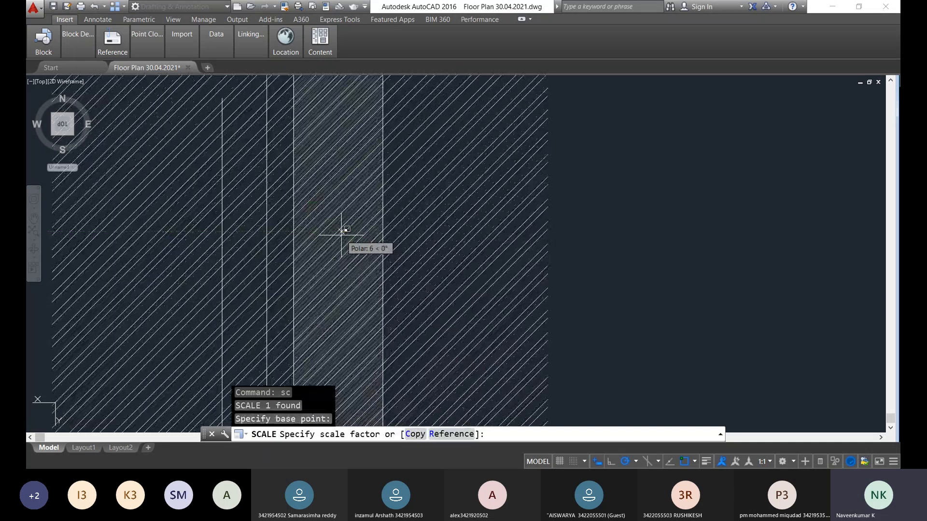
type("1.5")
key("Return")
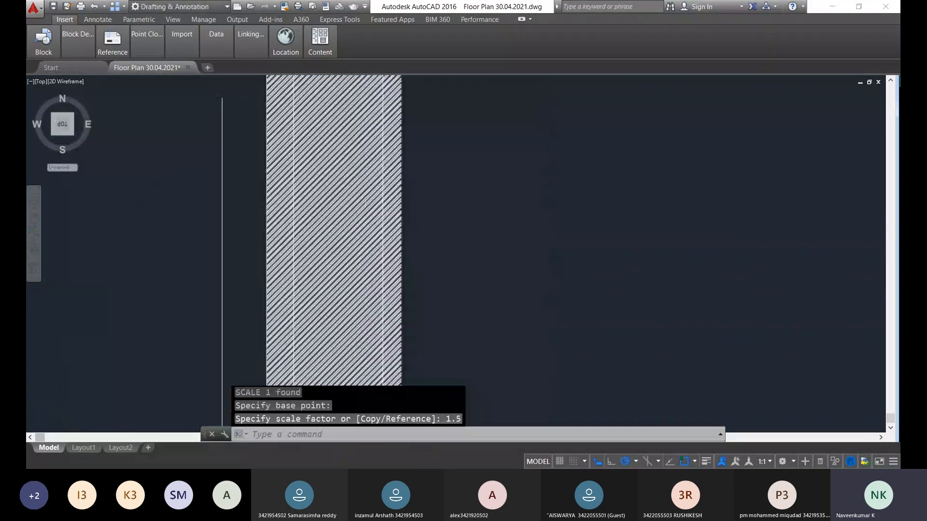
scroll(344, 233, "down", 5)
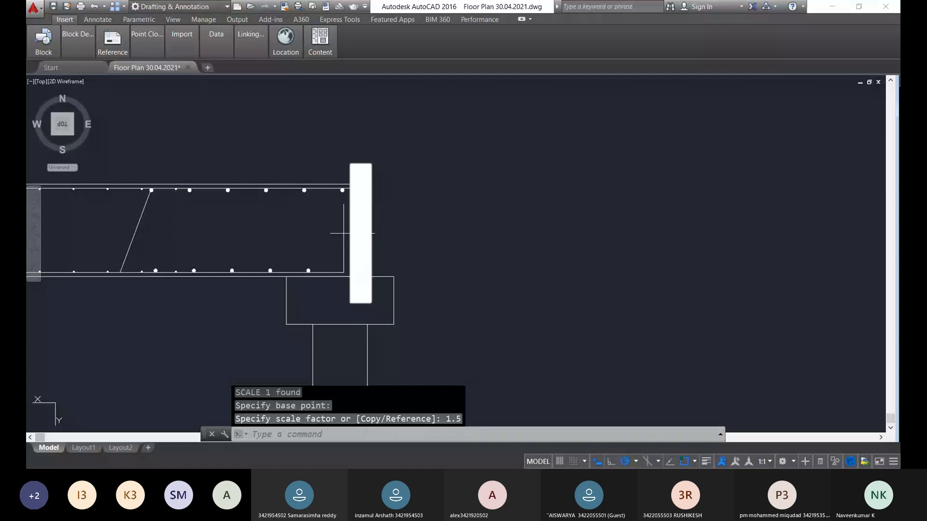
key("ctrl+z")
Set the pattern scale of the strip's STEEL hatch to 2 in its properties, and deselect the hatch
left_click(333, 160)
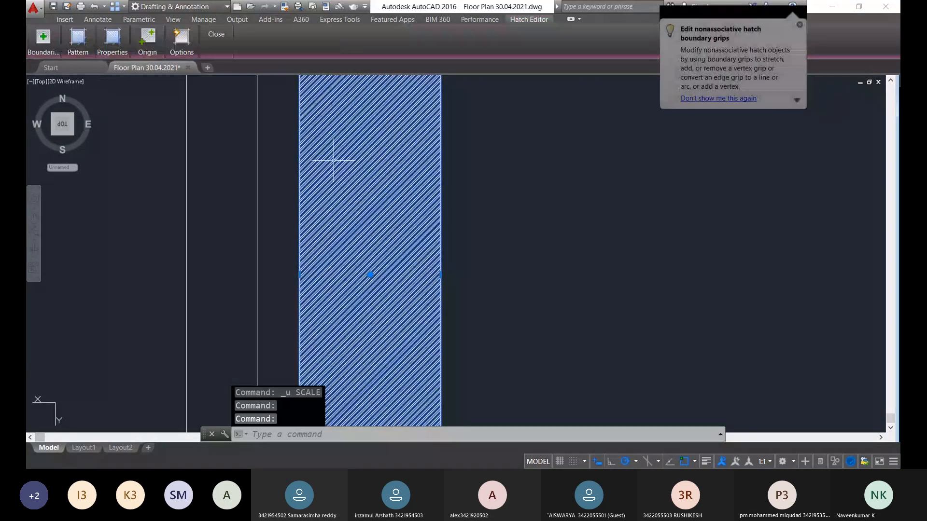
right_click(333, 160)
left_click(379, 425)
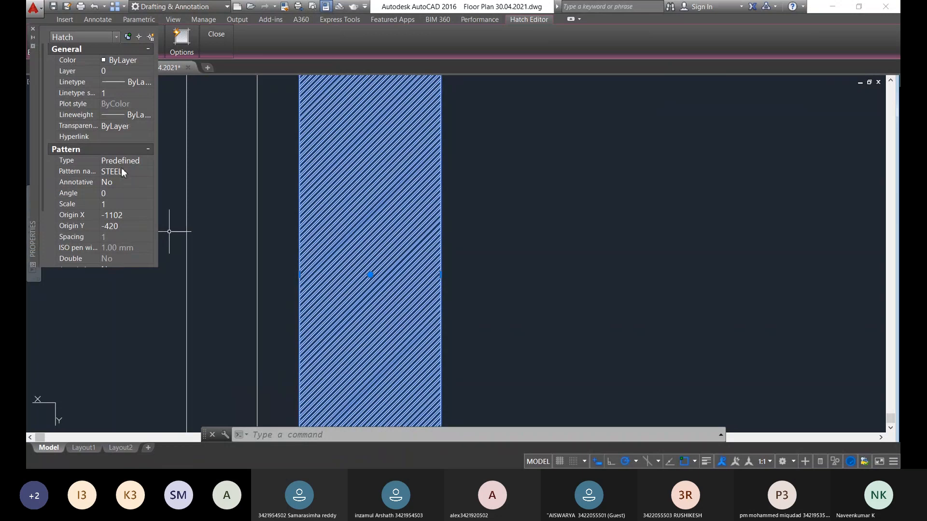
left_click(120, 203)
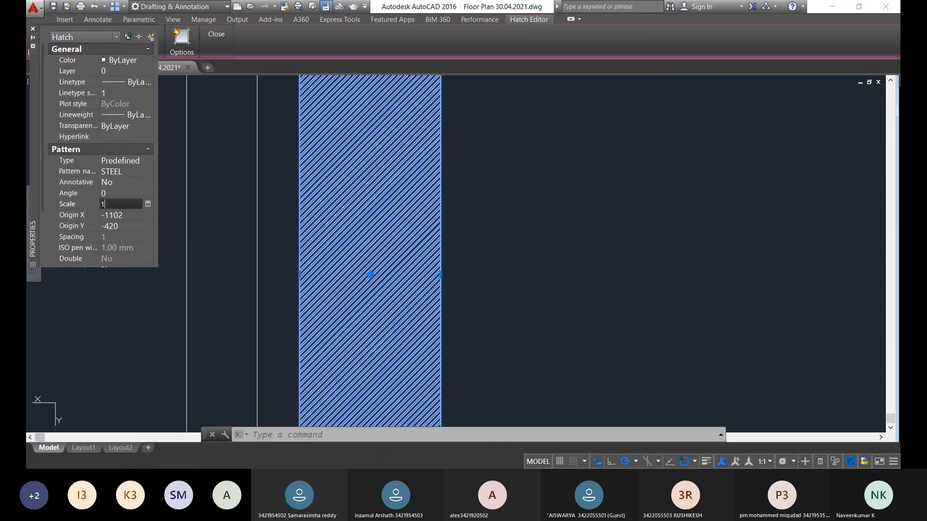
key("BackSpace")
type("2")
key("Return")
left_click(517, 239)
scroll(518, 239, "down", 10)
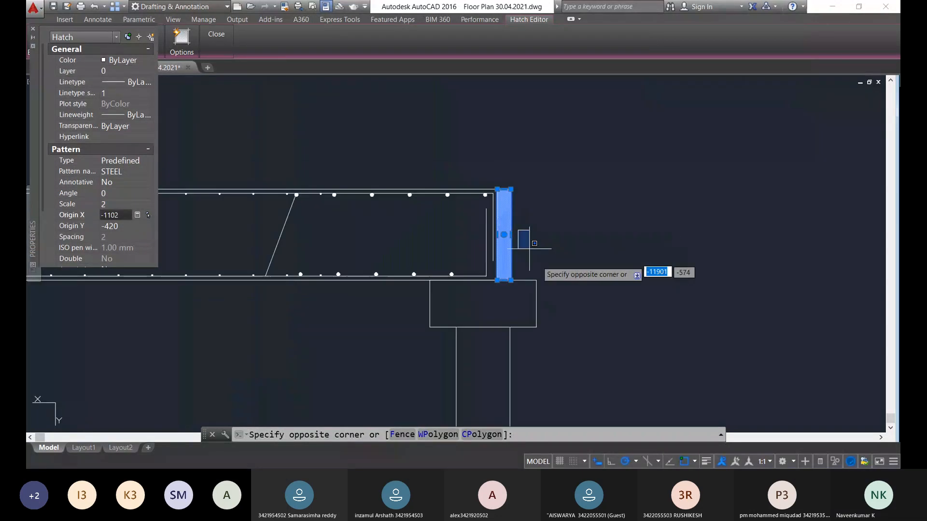
left_click(624, 206)
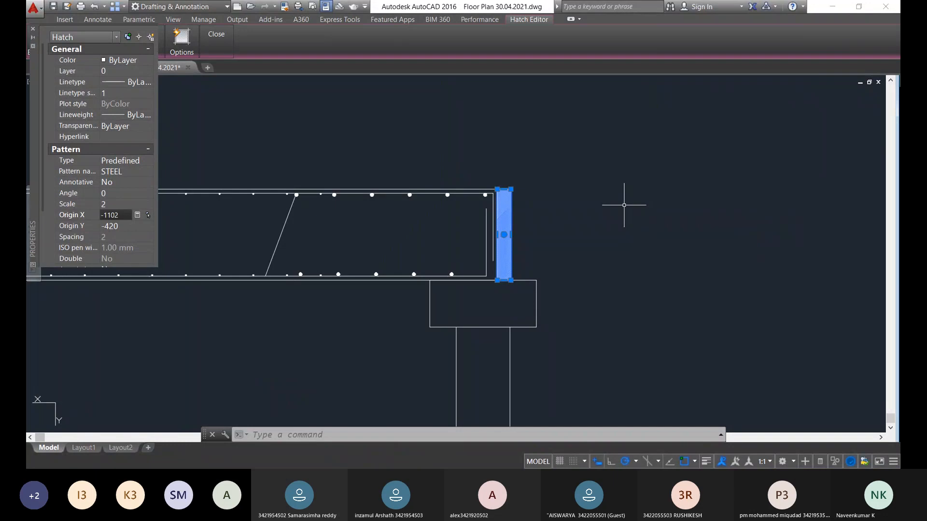
key("Escape")
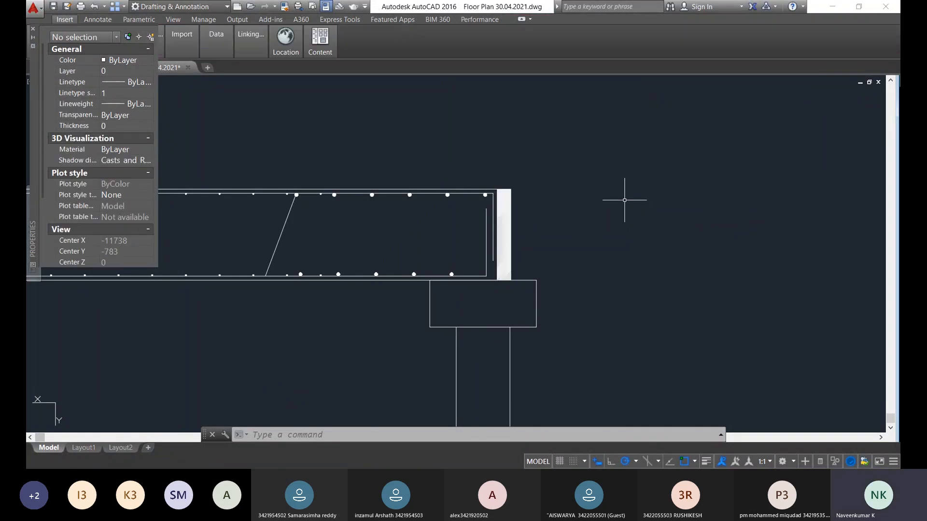
scroll(497, 226, "up", 3)
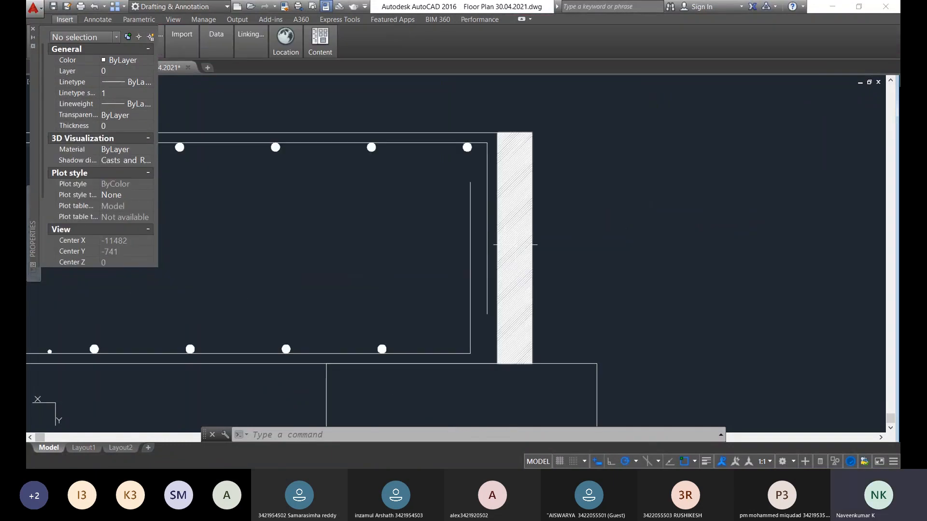
scroll(515, 245, "up", 3)
scroll(83, 179, "down", 1)
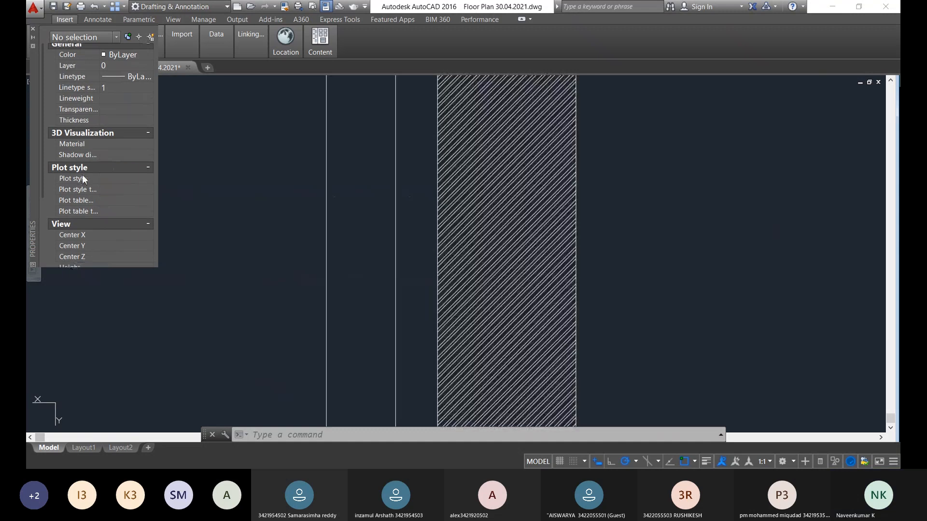
Examine the hatched strip up close and check how it reads within the whole slab section
scroll(83, 179, "down", 3)
scroll(358, 188, "up", 5)
scroll(496, 226, "down", 10)
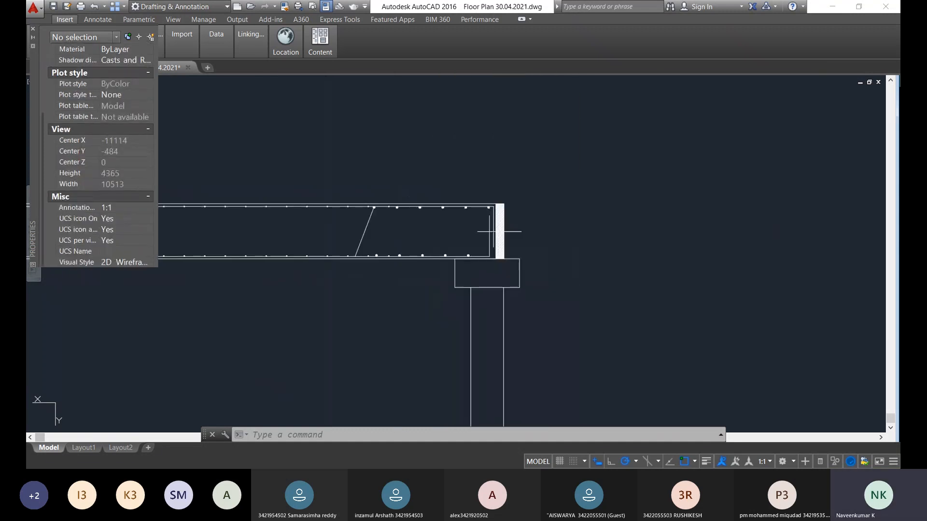
scroll(498, 228, "up", 7)
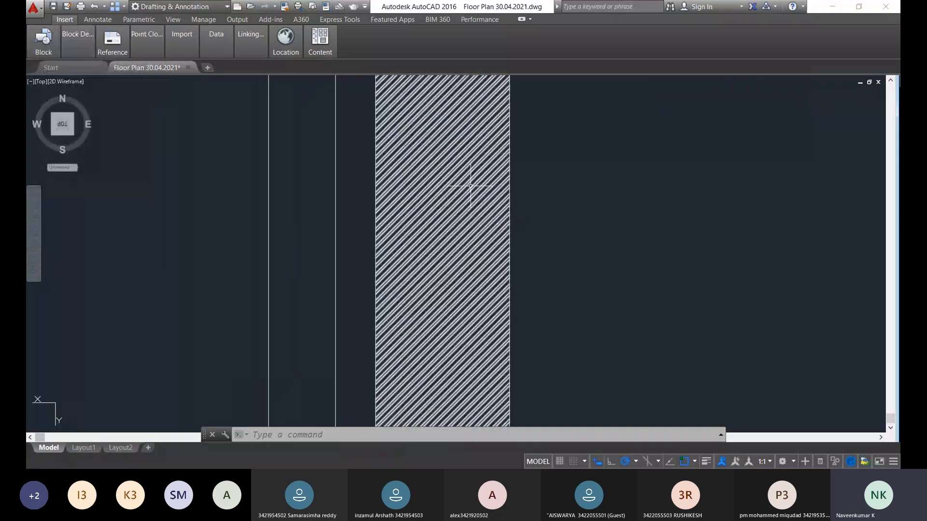
scroll(443, 167, "down", 2)
scroll(449, 174, "down", 4)
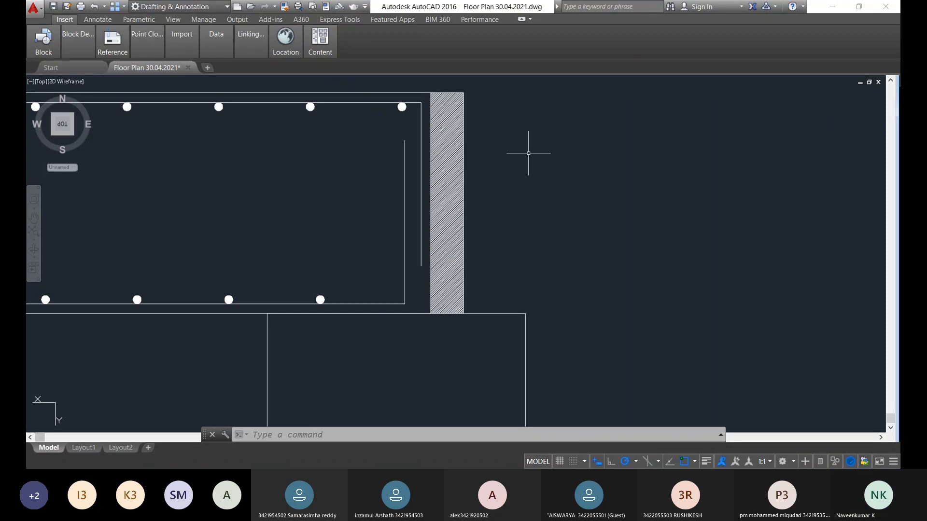
scroll(528, 153, "down", 6)
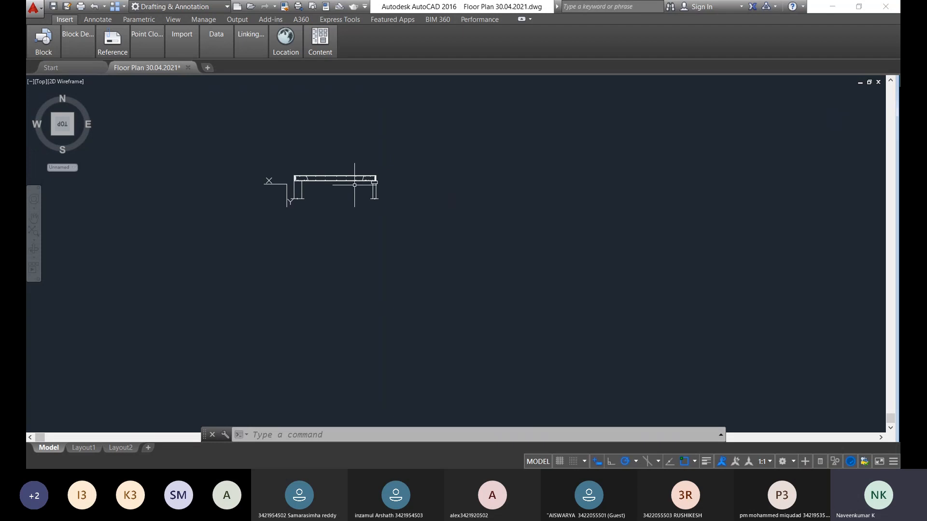
scroll(541, 178, "up", 4)
scroll(563, 191, "up", 2)
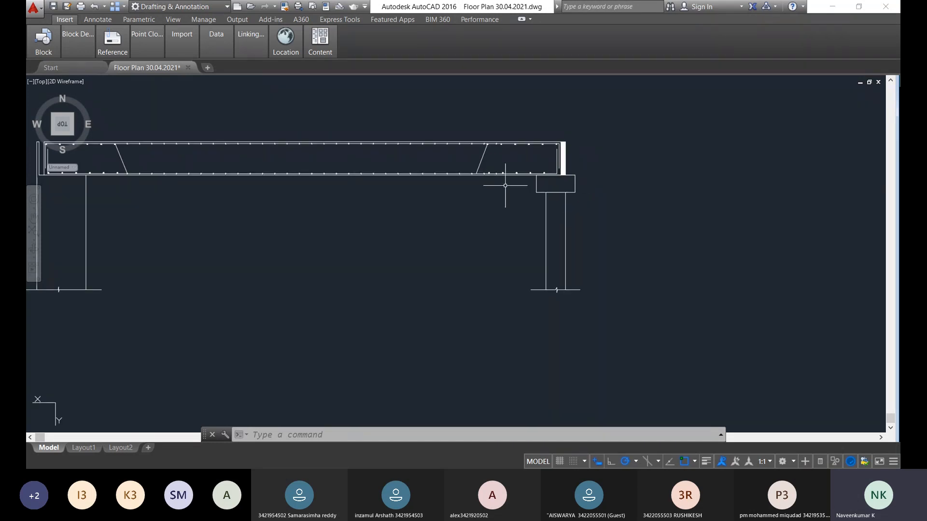
Draw a 2000-long horizontal line outward from the hatched strip's upper outer corner, continuing the slab's top edge
scroll(273, 192, "down", 4)
scroll(597, 150, "up", 6)
type("l")
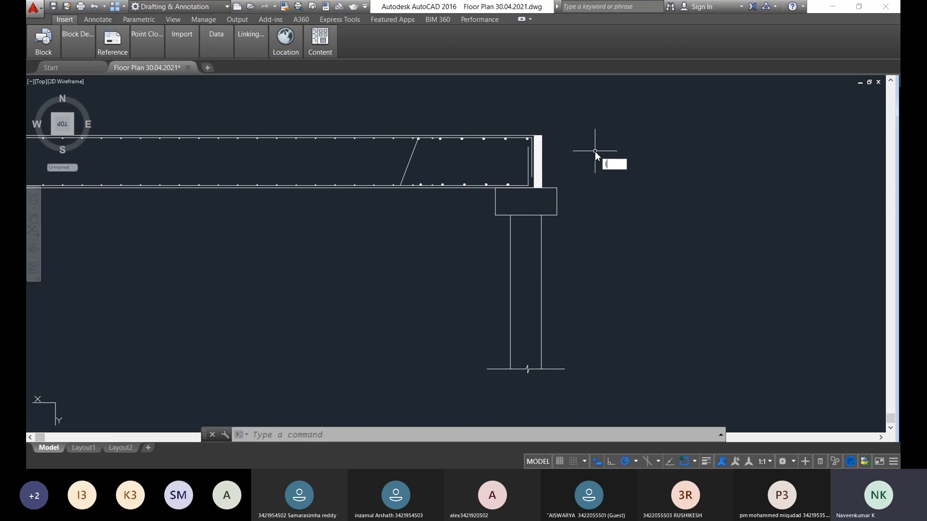
key("Return")
scroll(557, 102, "up", 4)
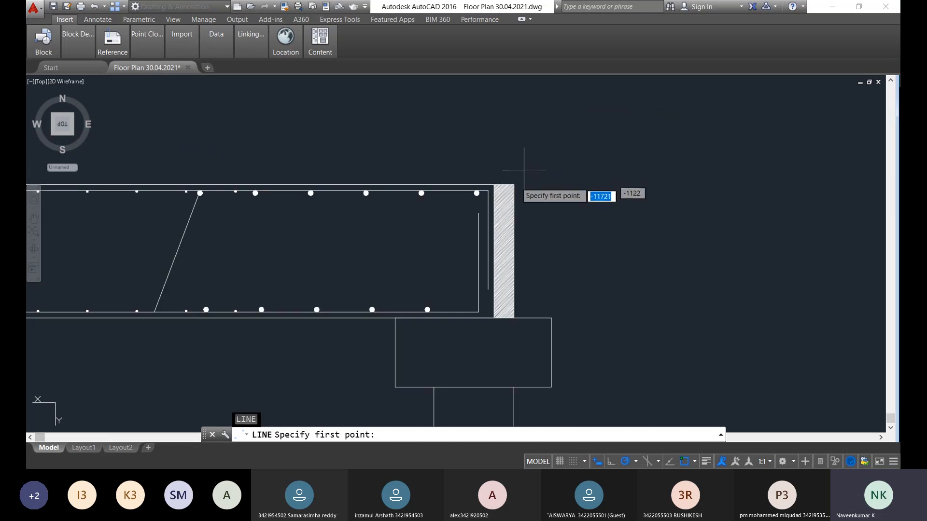
left_click(514, 185)
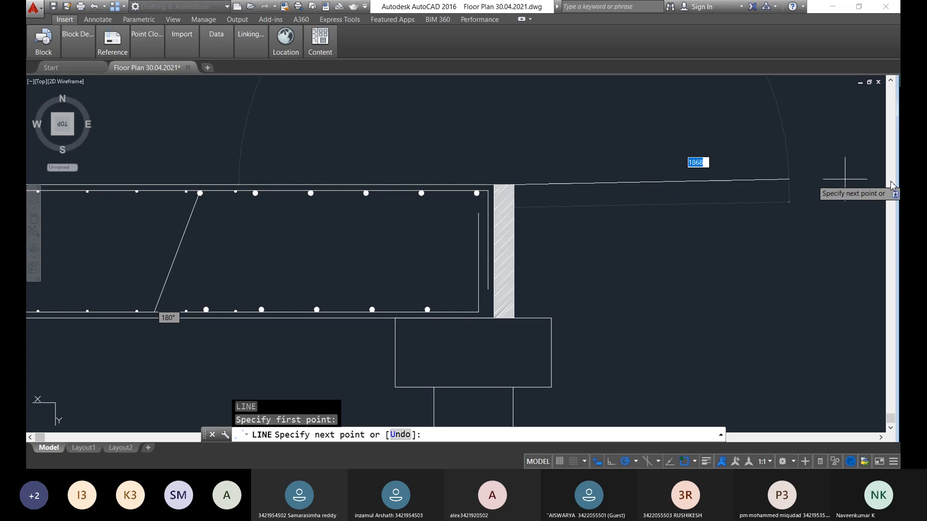
type("2000")
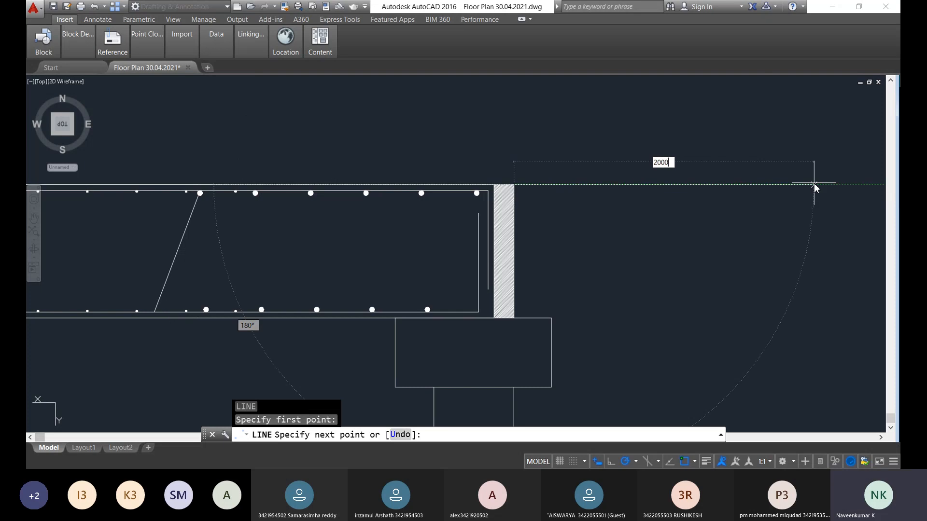
key("Return")
scroll(616, 199, "down", 5)
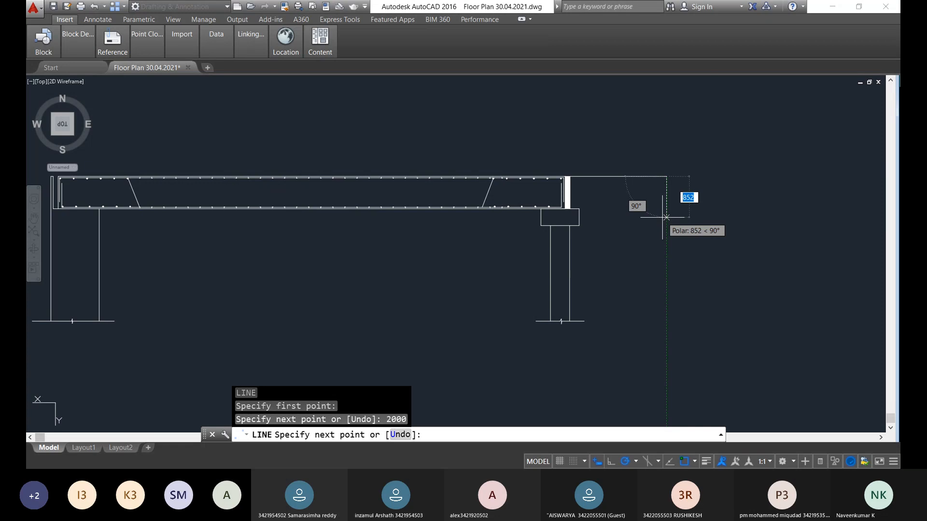
key("Escape")
Copy the 2000-long line from the hatched strip's upper outer corner down to its lower outer corner
left_click(644, 211)
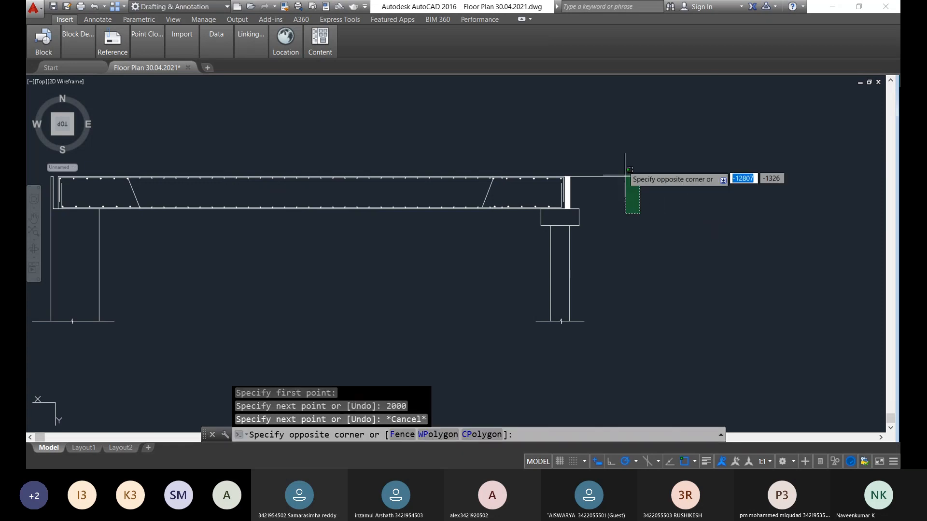
left_click(623, 166)
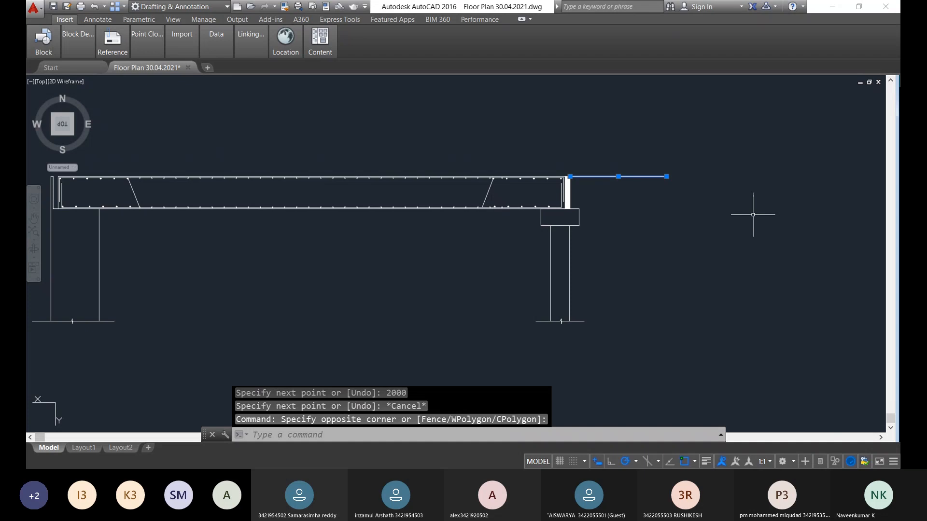
scroll(576, 188, "up", 6)
type("co")
key("Return")
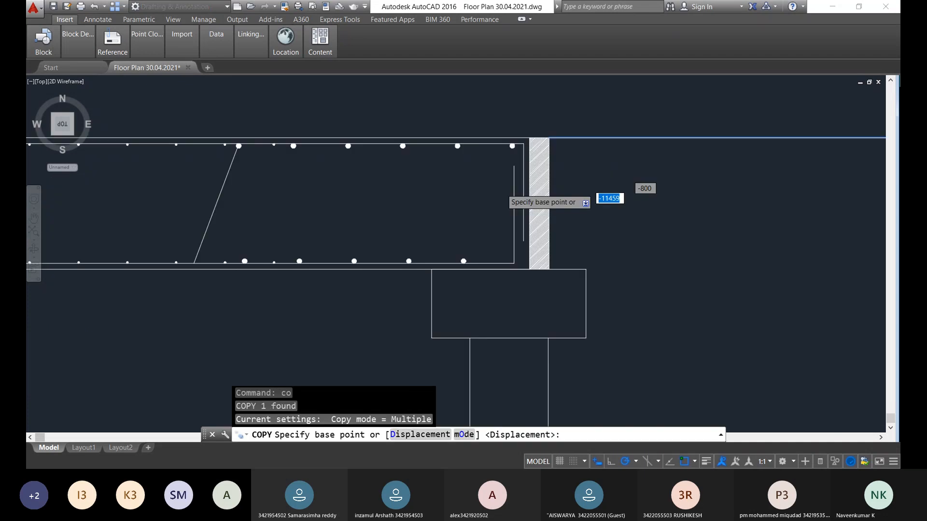
scroll(549, 269, "up", 2)
left_click(549, 269)
scroll(580, 305, "up", 5)
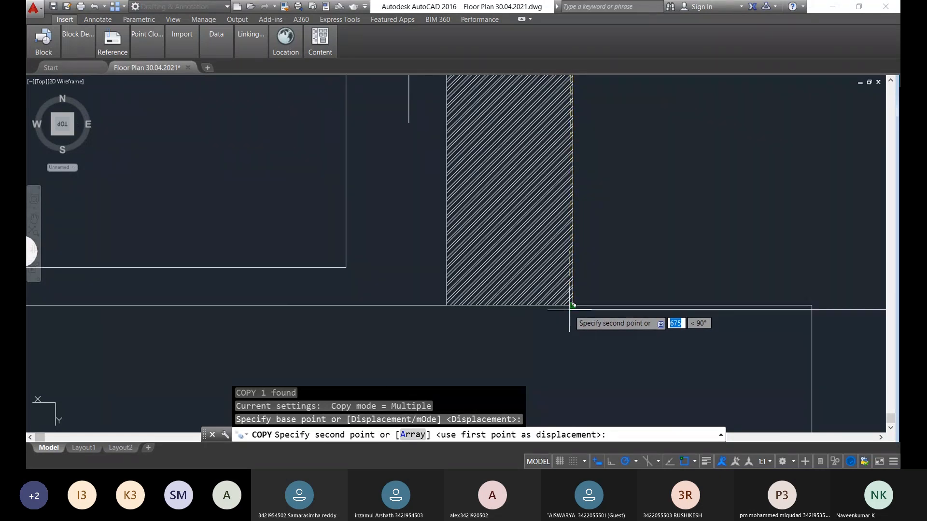
scroll(580, 304, "up", 5)
left_click(599, 256)
scroll(628, 280, "down", 6)
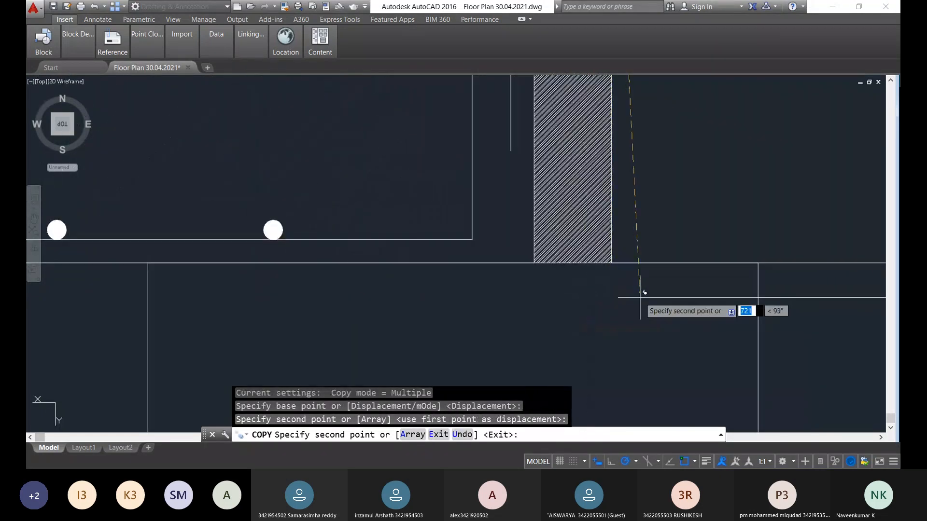
key("Escape")
Close the slab extension with a vertical line joining the free ends of its two horizontal lines
scroll(659, 332, "down", 5)
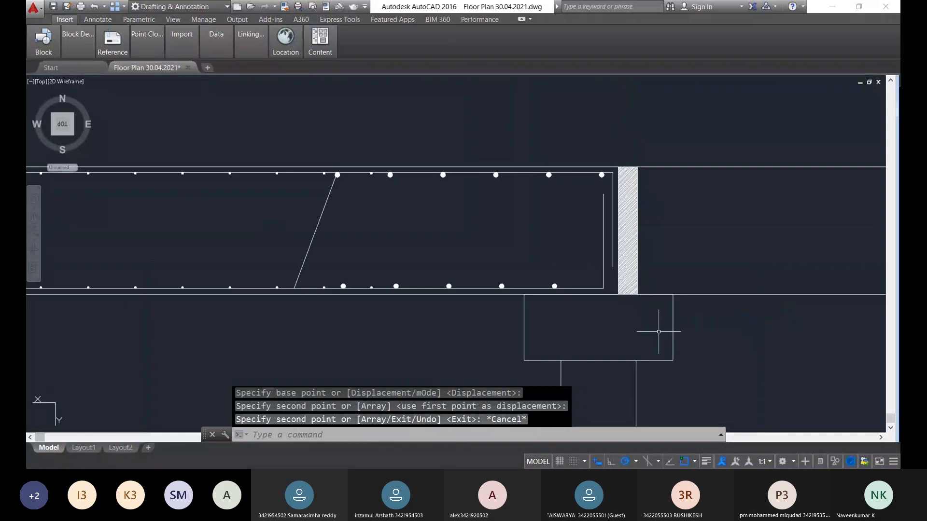
scroll(658, 332, "down", 5)
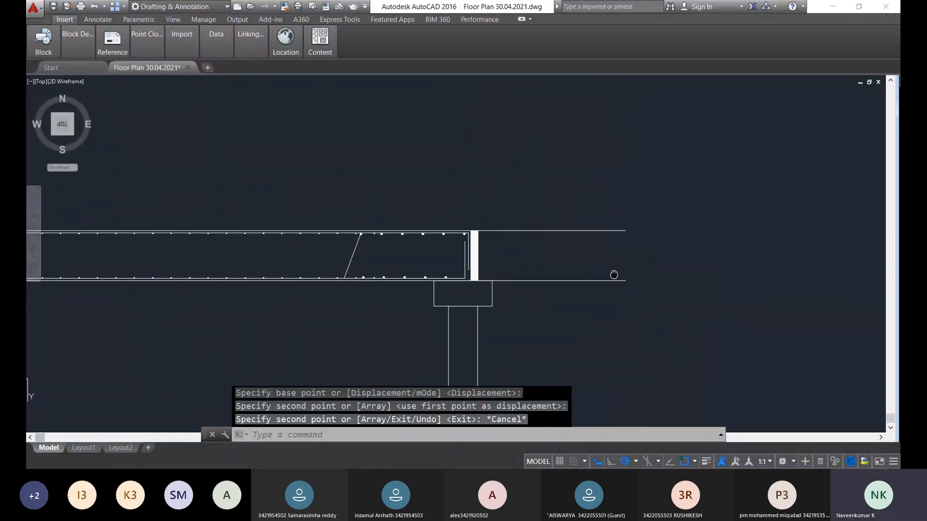
type("l")
key("space")
left_click(553, 195)
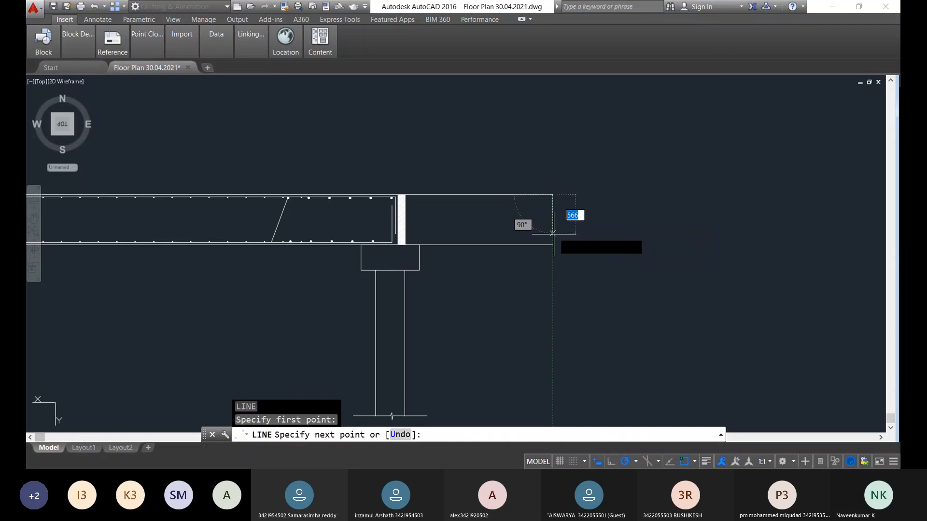
left_click(553, 245)
key("Escape")
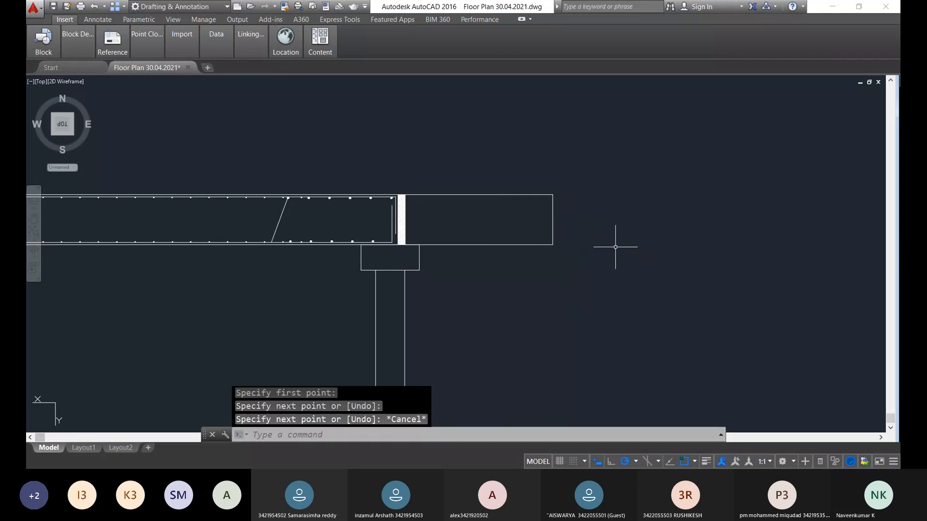
Draw a zigzag break symbol across the extension's vertical end line, with a 50 outward stroke, a 100 horizontal stroke and a return to the line
type("l")
key("space")
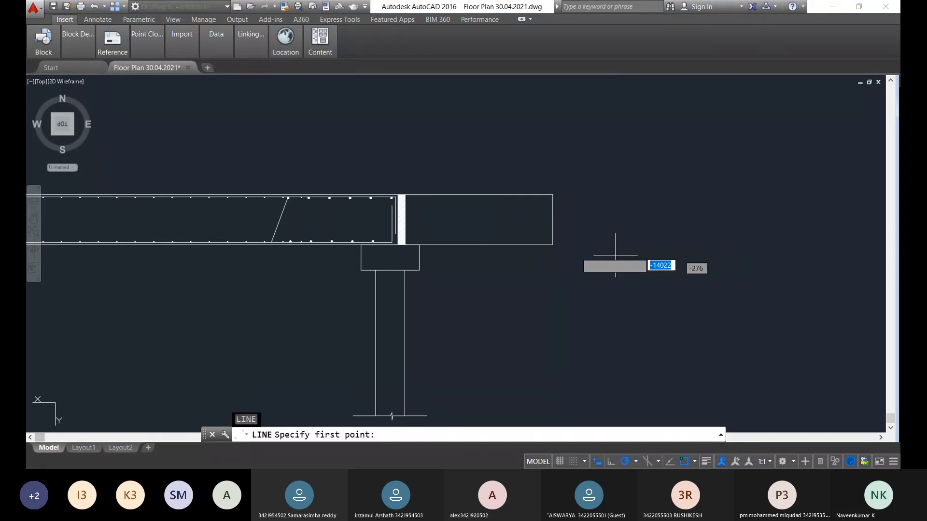
scroll(570, 244, "up", 5)
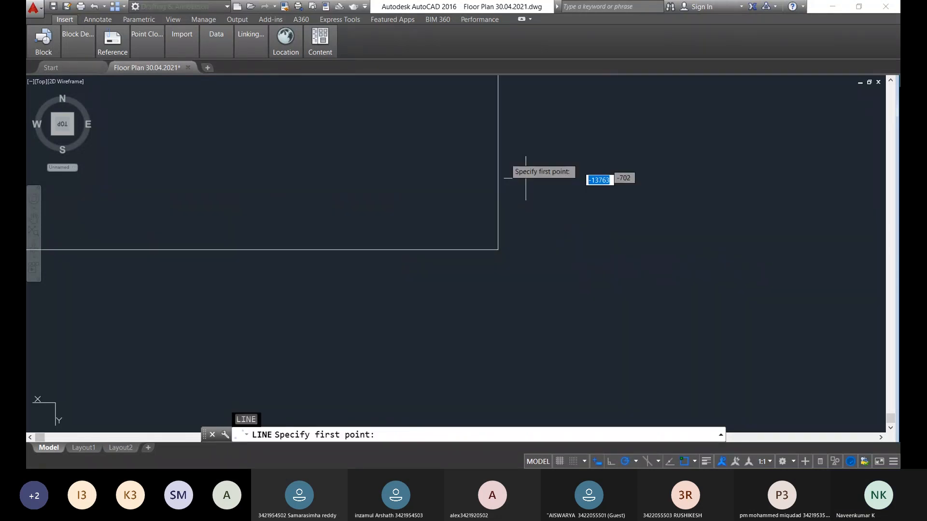
left_click(498, 98)
scroll(490, 154, "down", 4)
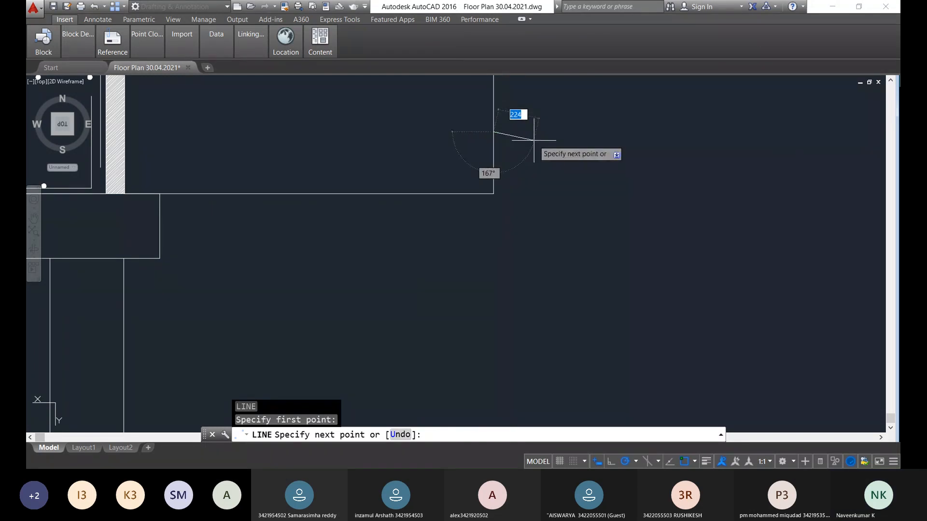
type("50")
key("Return")
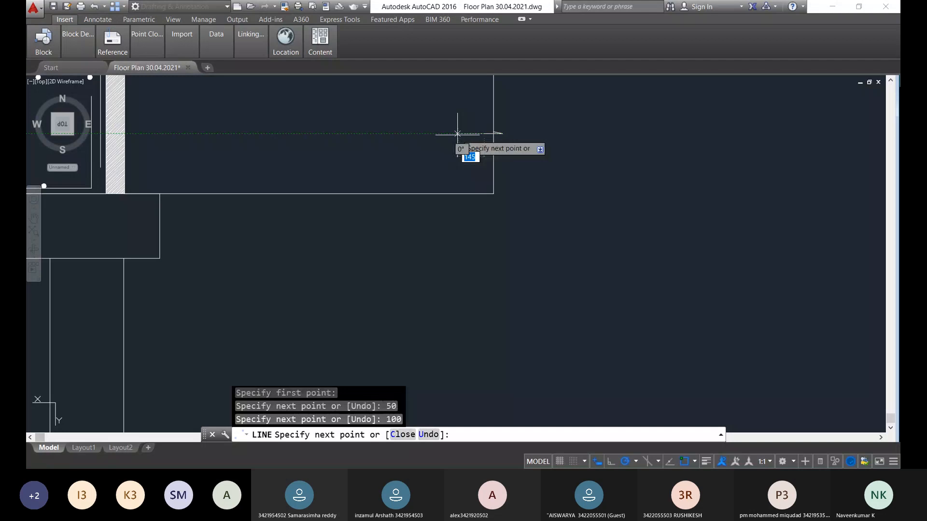
scroll(507, 208, "up", 5)
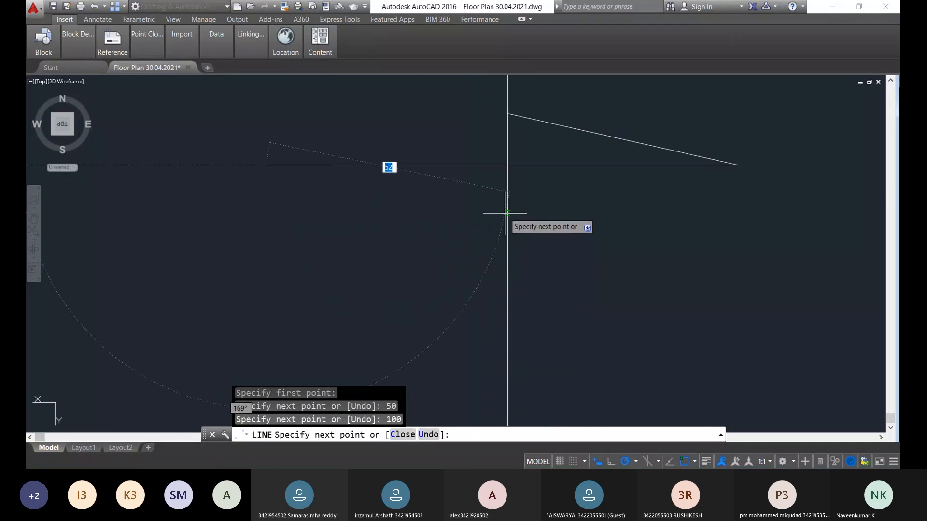
scroll(580, 261, "down", 5)
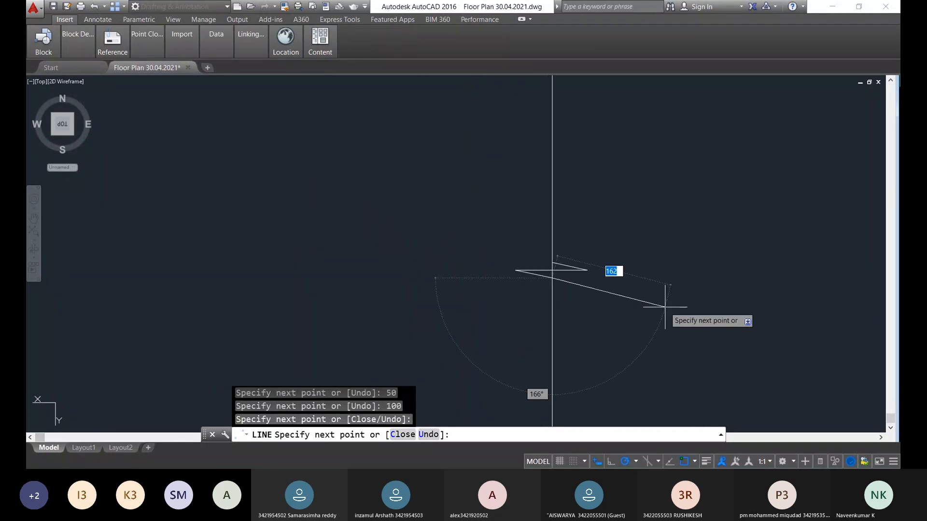
key("Escape")
Trim the pieces of the vertical end line that lie inside the zigzag break symbol
type("tr")
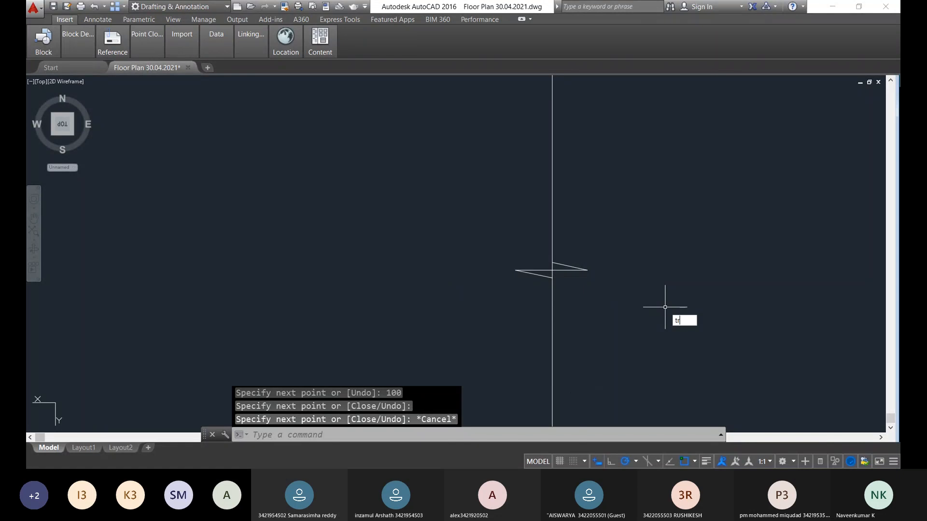
key("Return")
key("Return")
scroll(515, 248, "up", 5)
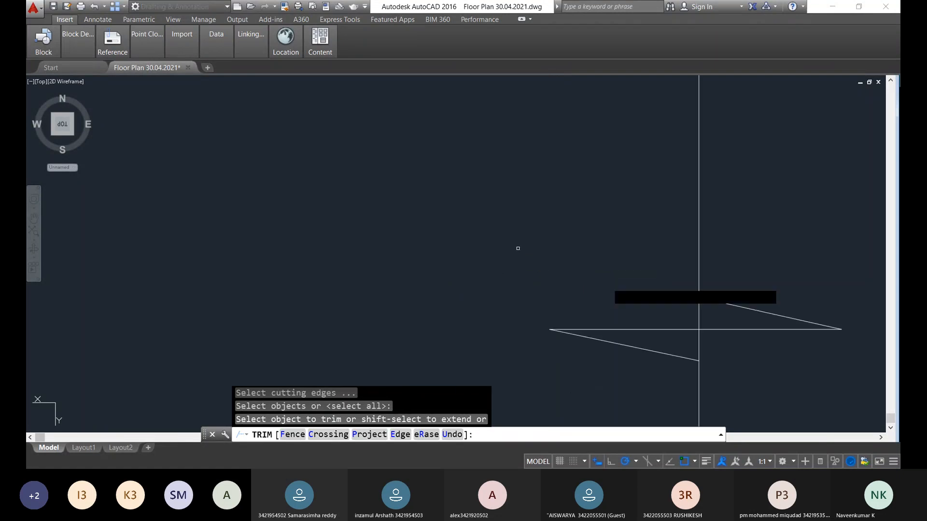
middle_click_drag(690, 306, 420, 199)
left_click(527, 223)
left_click(470, 198)
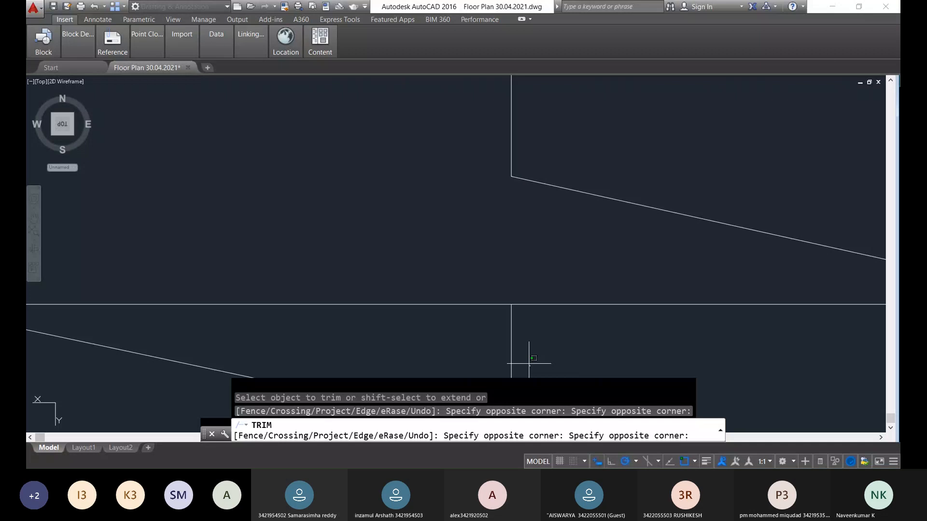
key("Escape")
Draw a 100-long vertical line upward from the top corner of the extension's end line
scroll(529, 363, "down", 5)
scroll(507, 212, "up", 5)
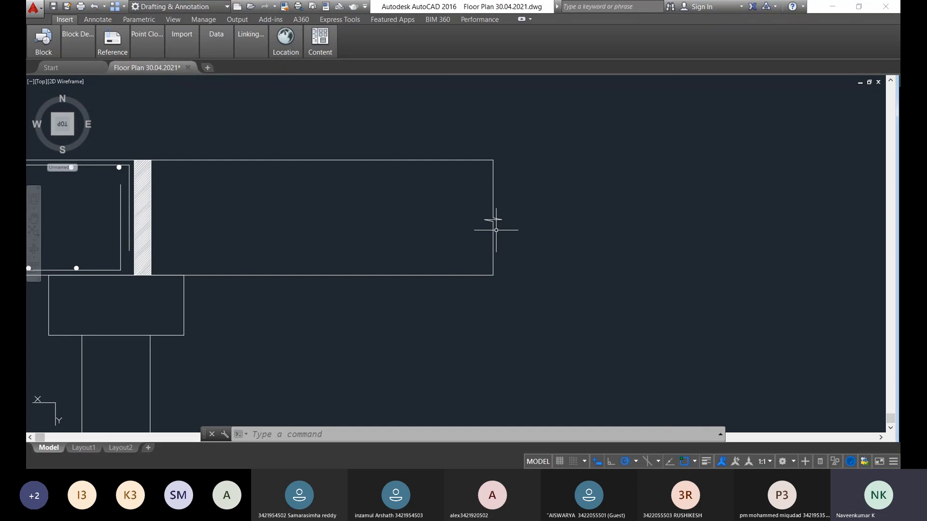
type("l")
key("Return")
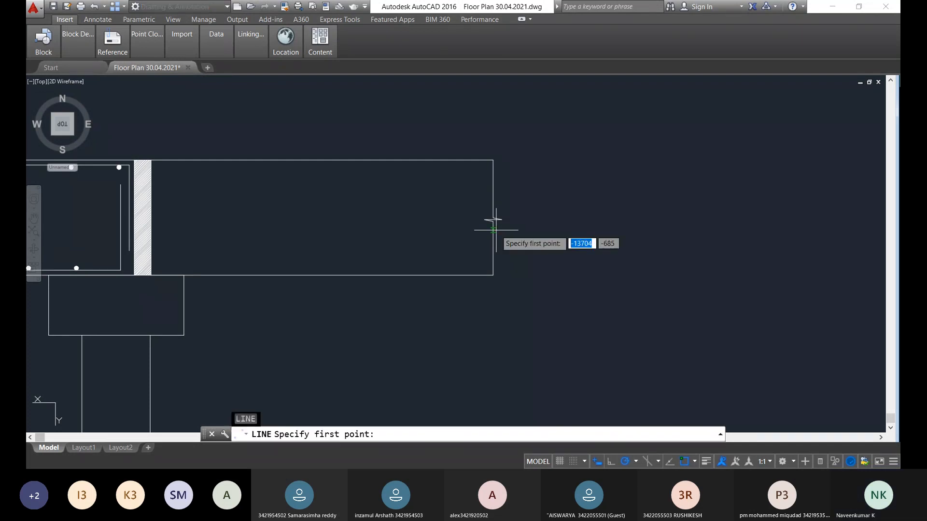
left_click(493, 160)
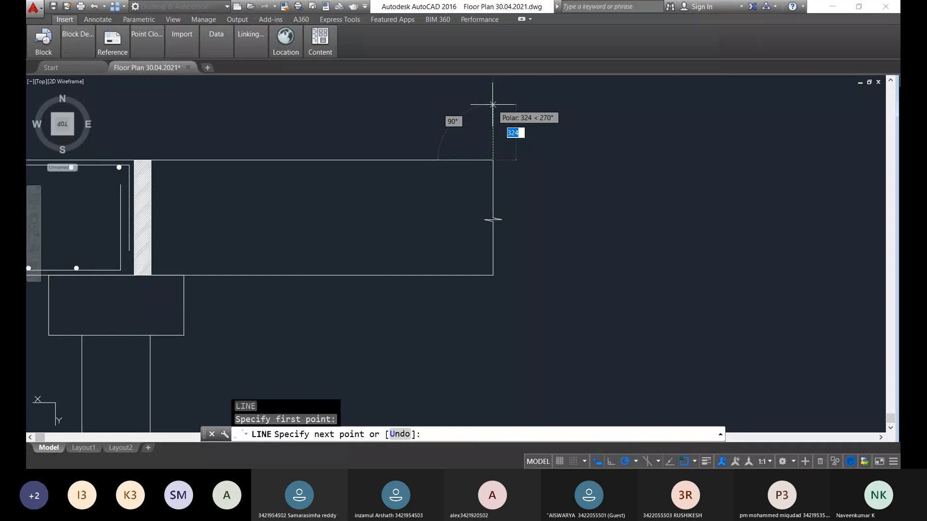
type("10")
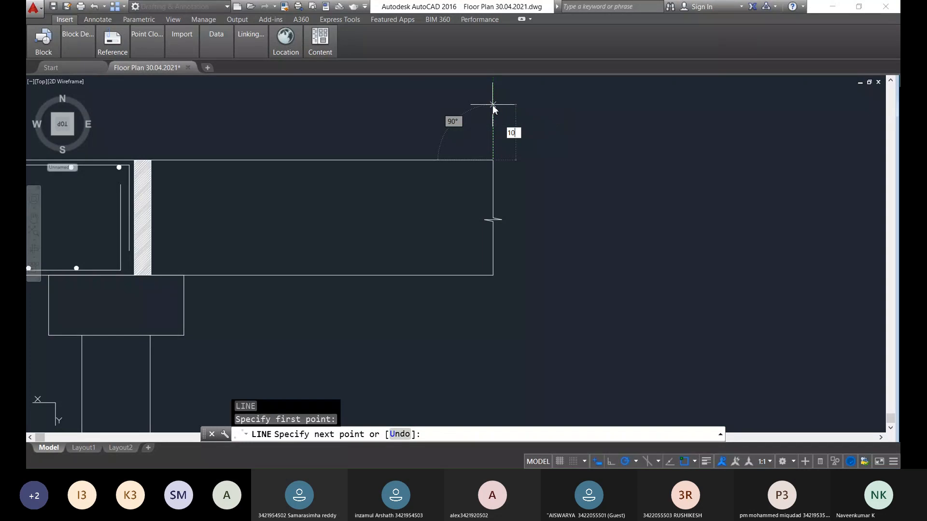
key("Return")
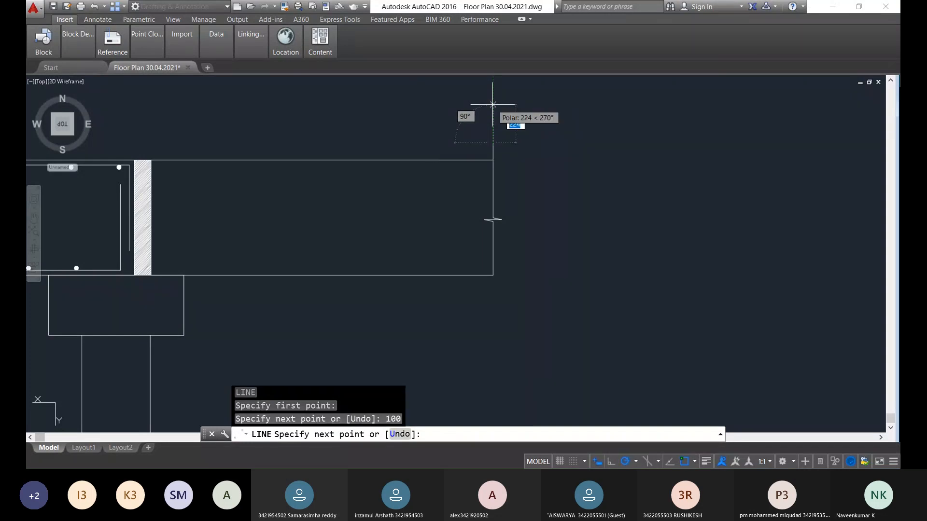
key("Escape")
Draw a 100-long vertical line downward from the bottom corner of the slab extension's end line
right_click(605, 173)
left_click(627, 179)
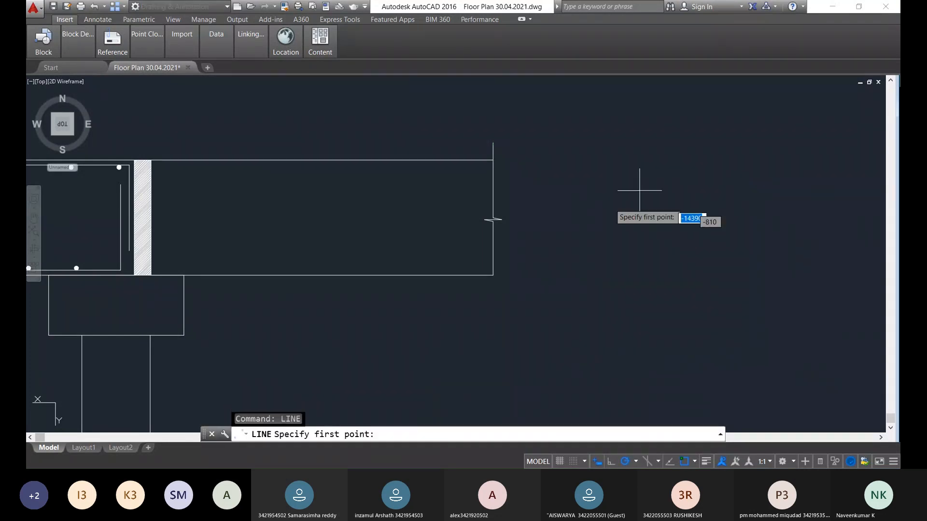
scroll(492, 275, "up", 5)
left_click(495, 278)
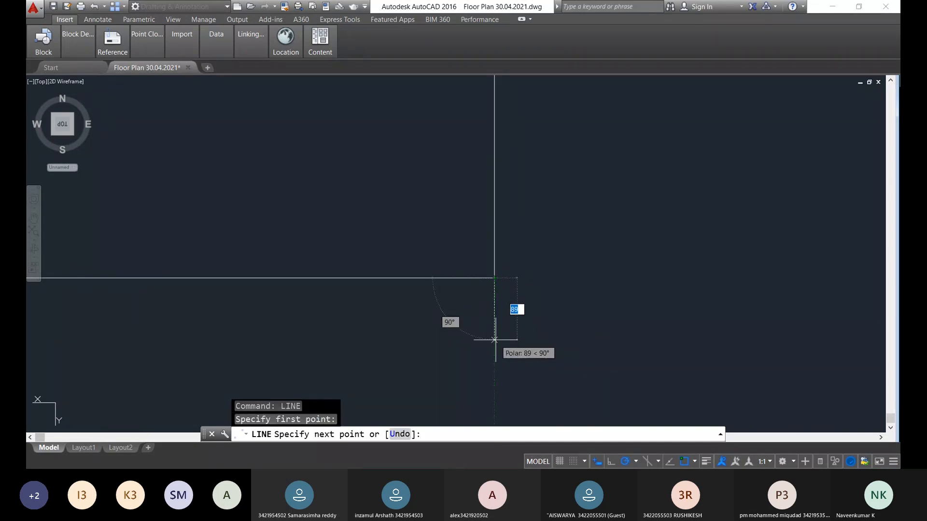
type("100")
key("Return")
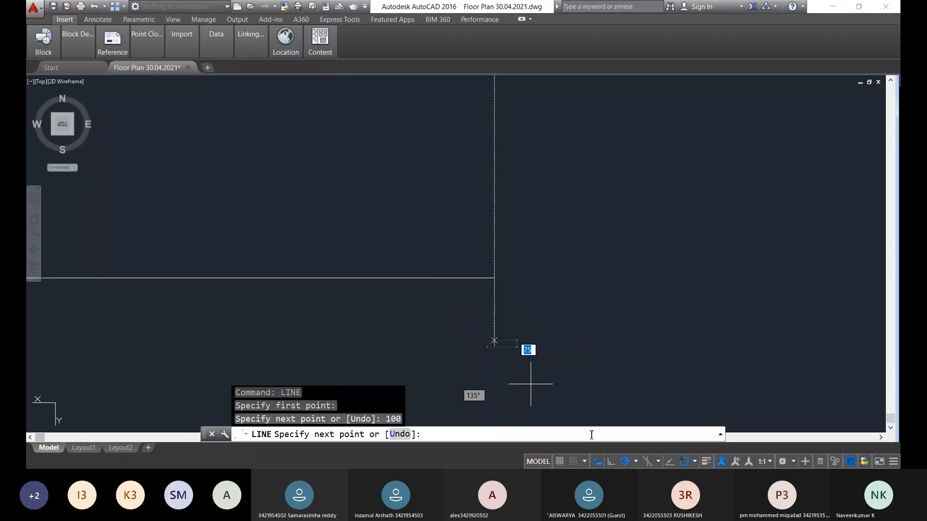
scroll(710, 405, "down", 3)
scroll(710, 405, "down", 2)
middle_click_drag(685, 383, 686, 289)
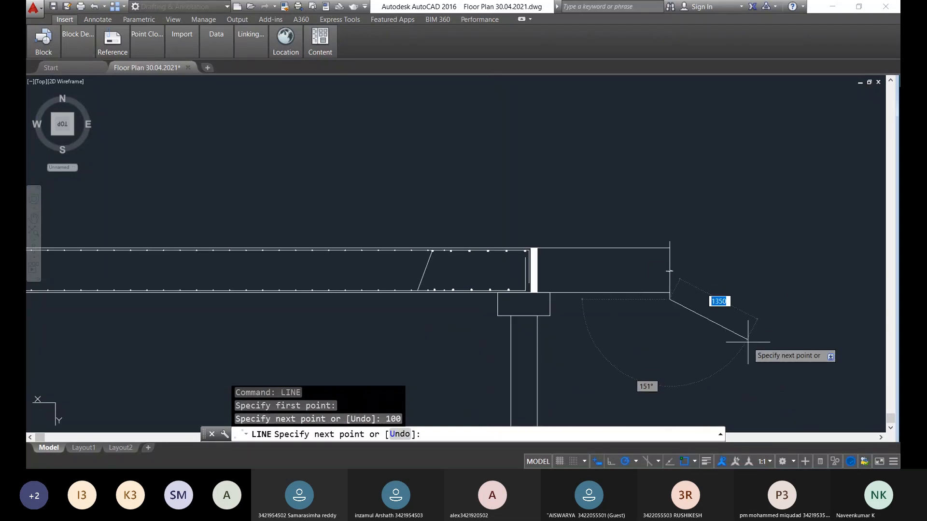
key("Escape")
scroll(747, 341, "down", 2)
middle_click_drag(283, 337, 383, 149)
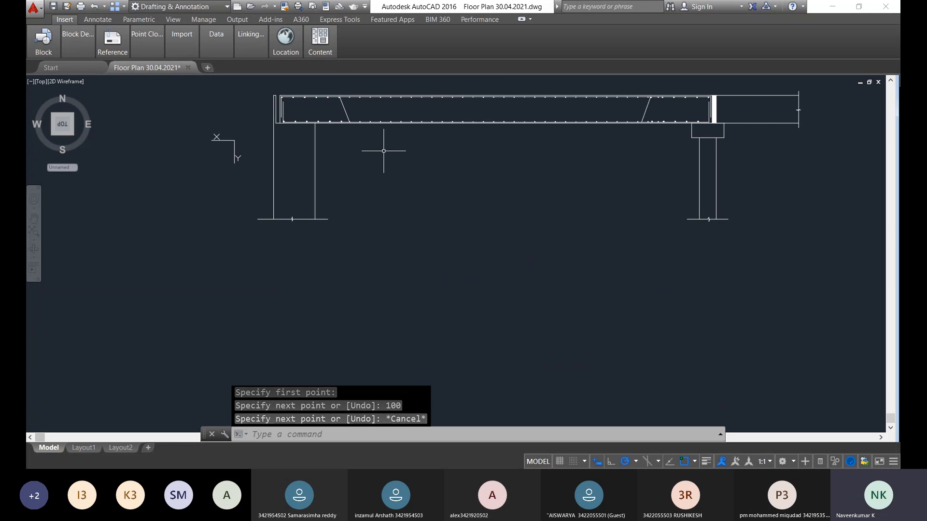
scroll(393, 218, "down", 2)
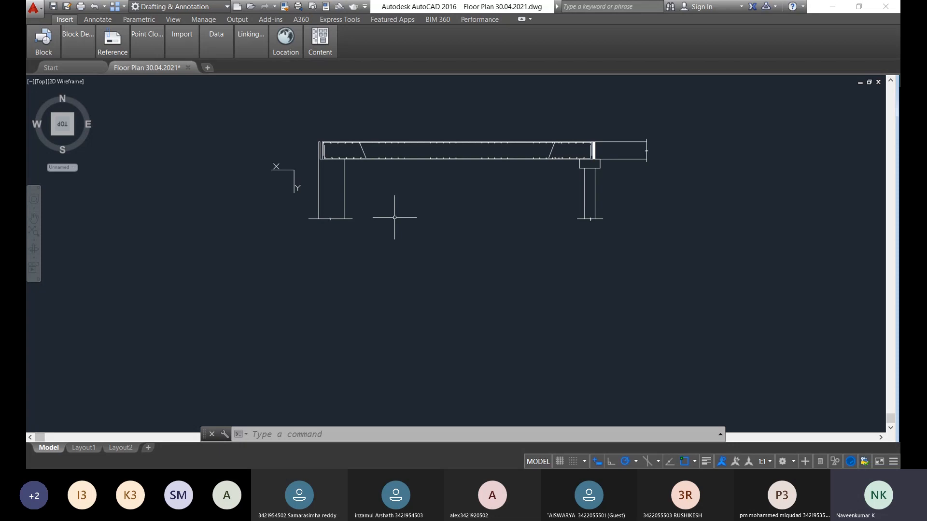
scroll(604, 128, "down", 2)
scroll(479, 158, "up", 2)
middle_click_drag(515, 155, 383, 184)
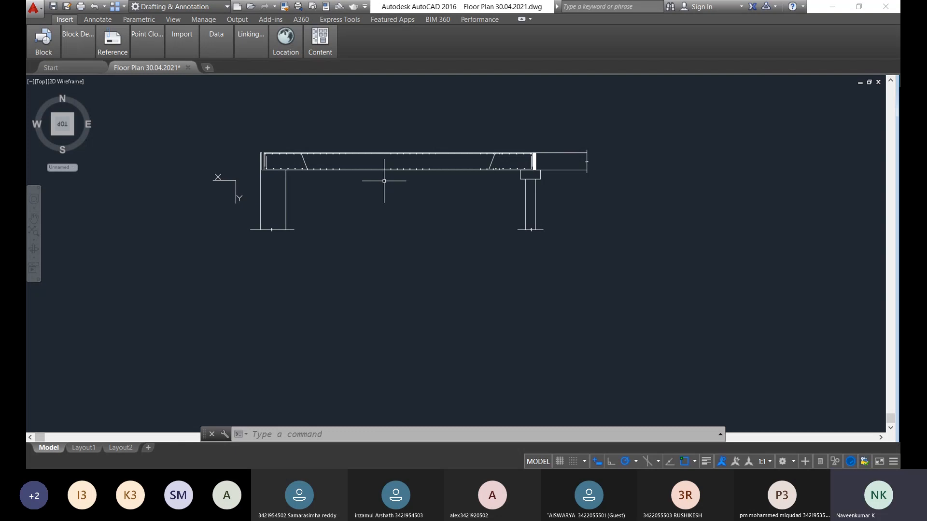
left_click(457, 223)
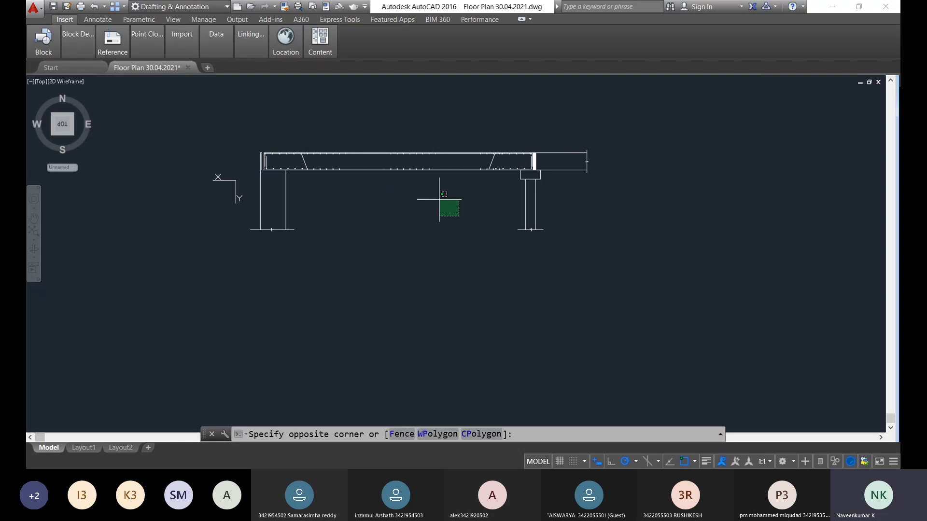
left_click(378, 130)
middle_click_drag(580, 201, 403, 204)
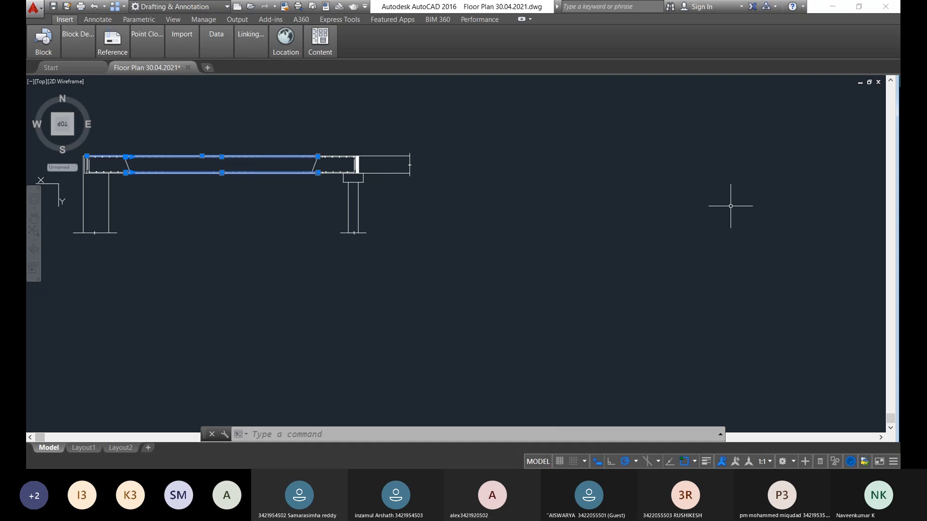
scroll(730, 206, "down", 5)
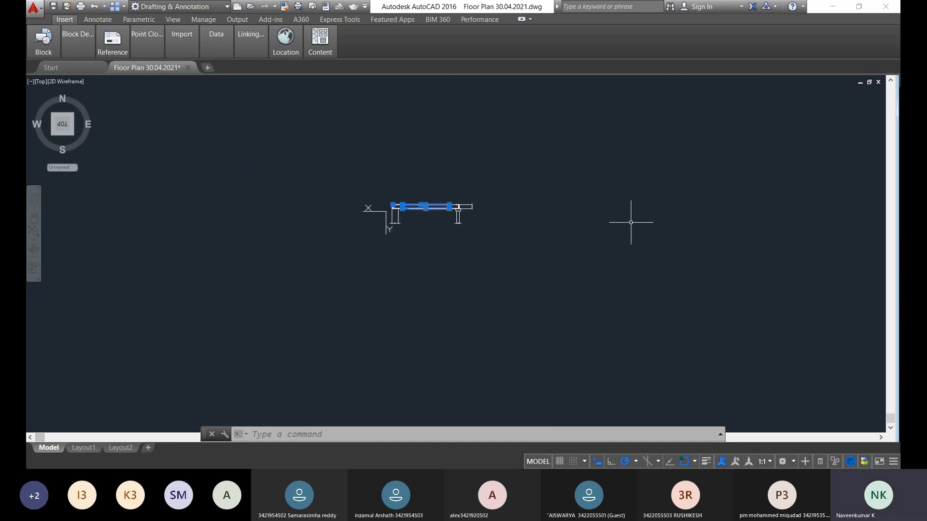
scroll(368, 227, "up", 3)
scroll(501, 214, "up", 3)
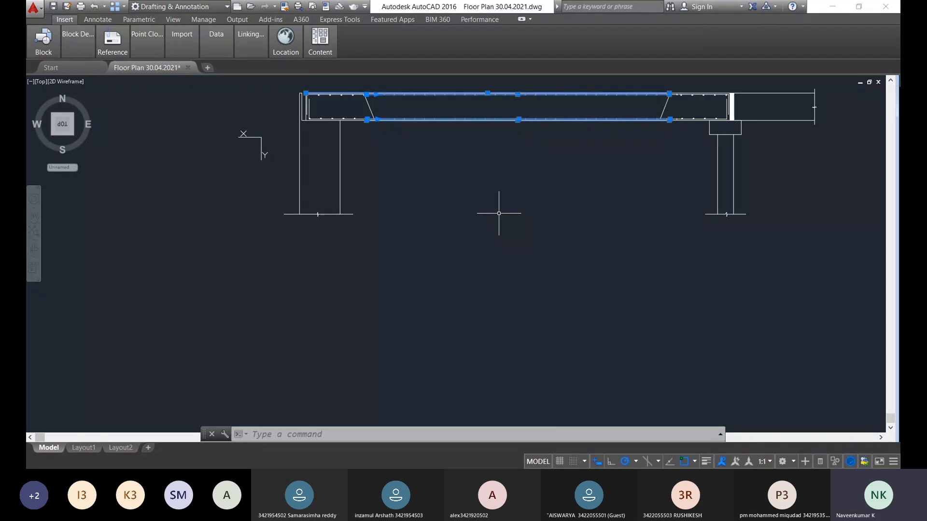
key("Escape")
scroll(475, 206, "down", 3)
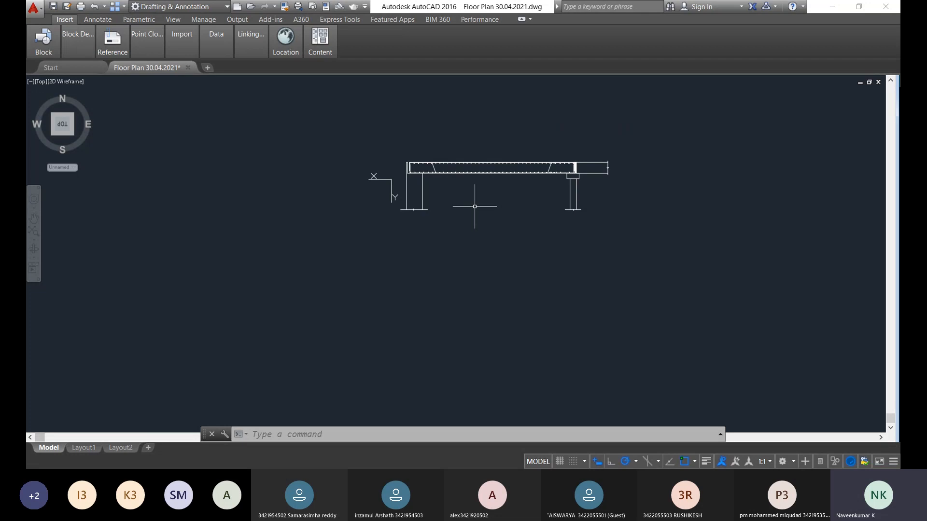
scroll(474, 206, "up", 2)
scroll(367, 203, "up", 1)
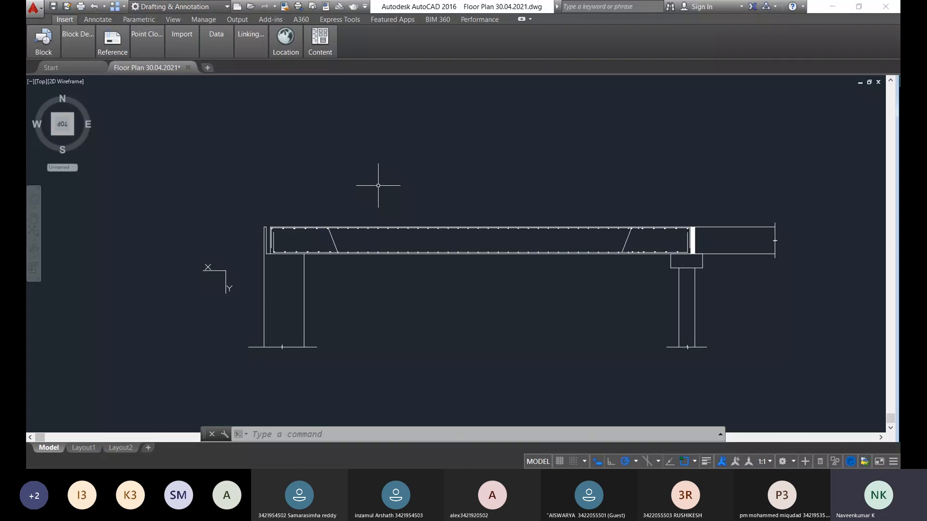
scroll(481, 251, "down", 2)
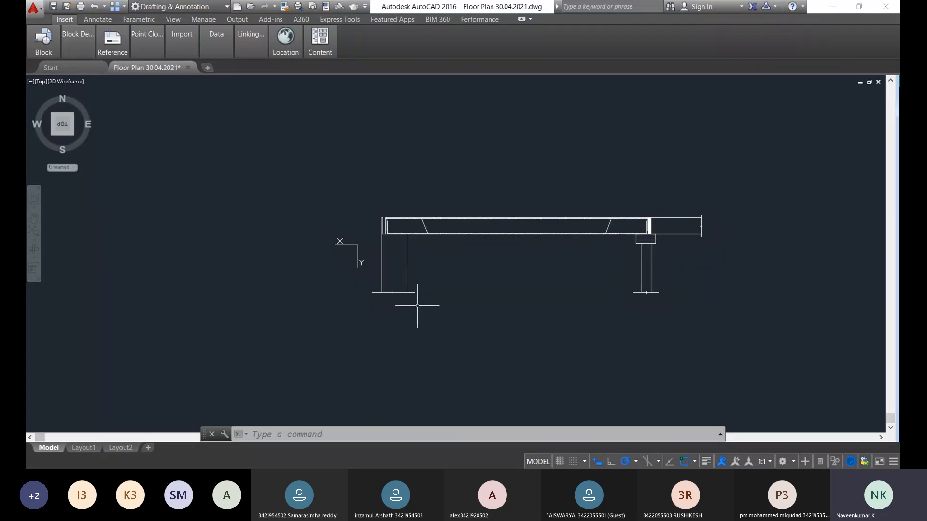
middle_click_drag(420, 306, 519, 287)
middle_click_drag(411, 276, 369, 303)
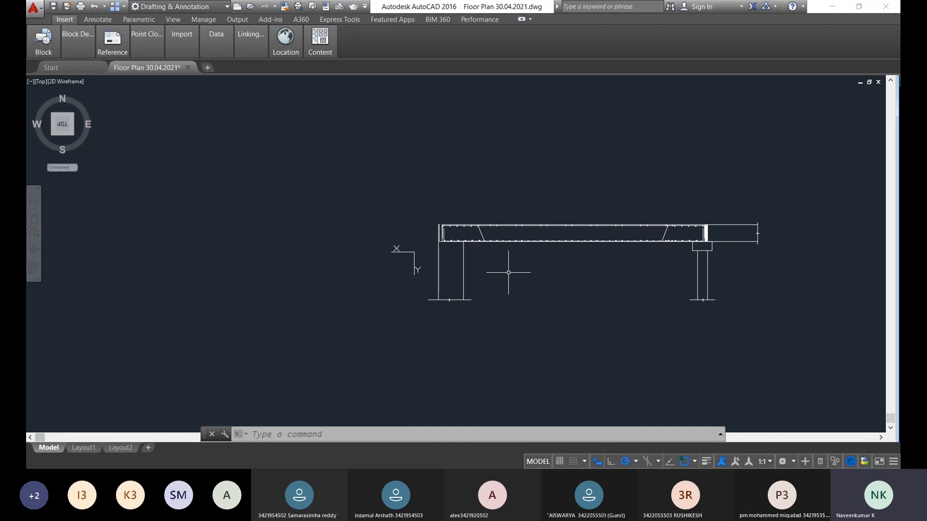
Try to place a multileader with its arrowhead on the slab's upper reinforcement line near the wider support and its landing above the slab
type("mleader")
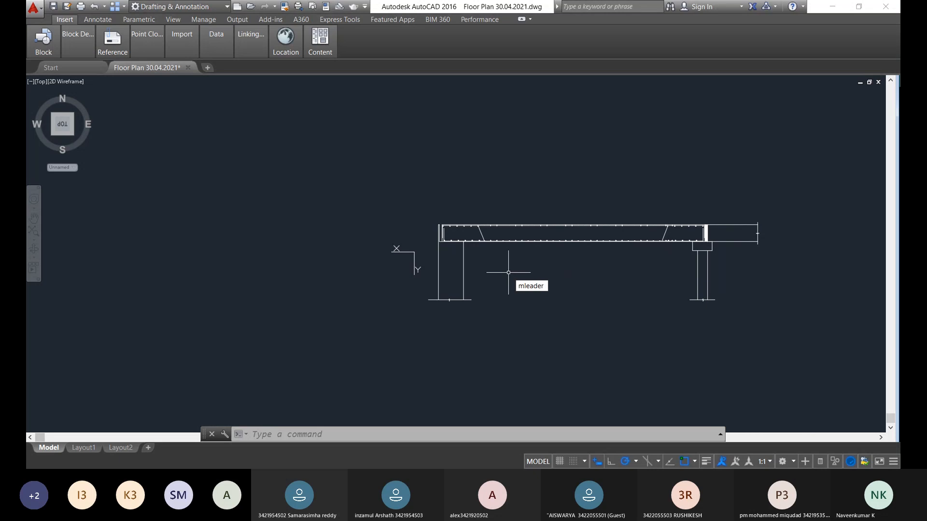
key("Return")
scroll(481, 228, "up", 8)
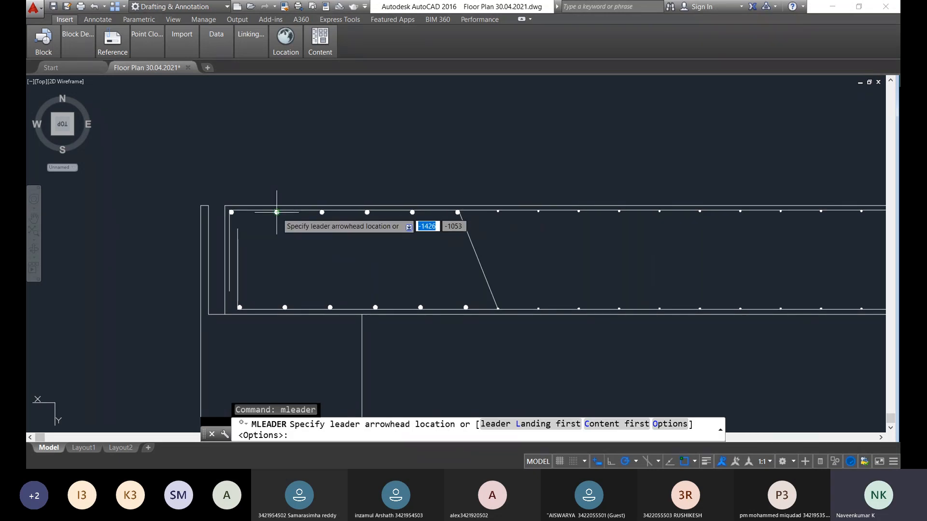
scroll(274, 211, "up", 4)
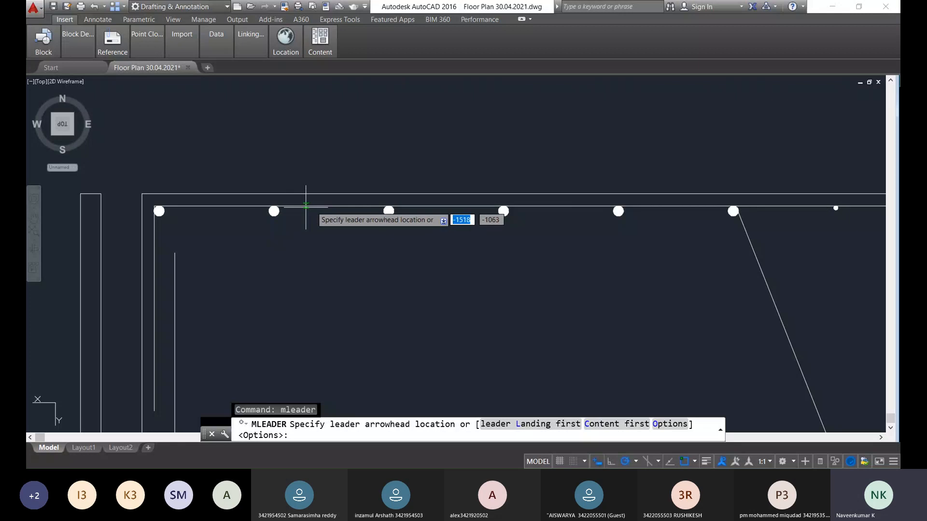
left_click(326, 206)
middle_click_drag(428, 130, 306, 219)
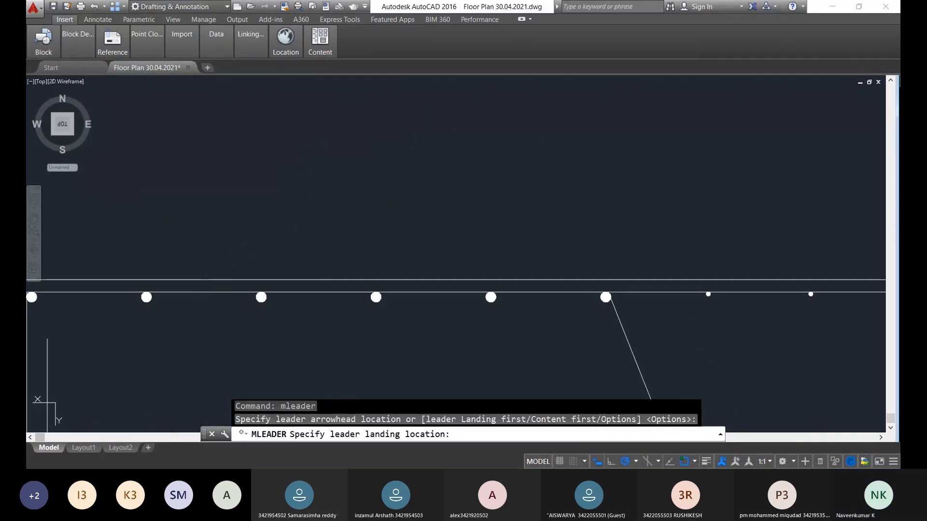
scroll(365, 196, "down", 4)
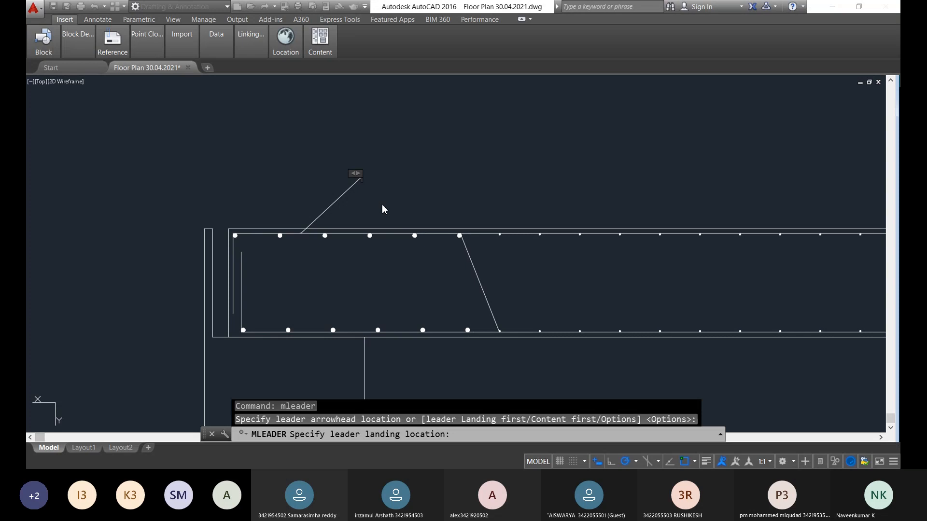
scroll(382, 208, "down", 2)
left_click(366, 188)
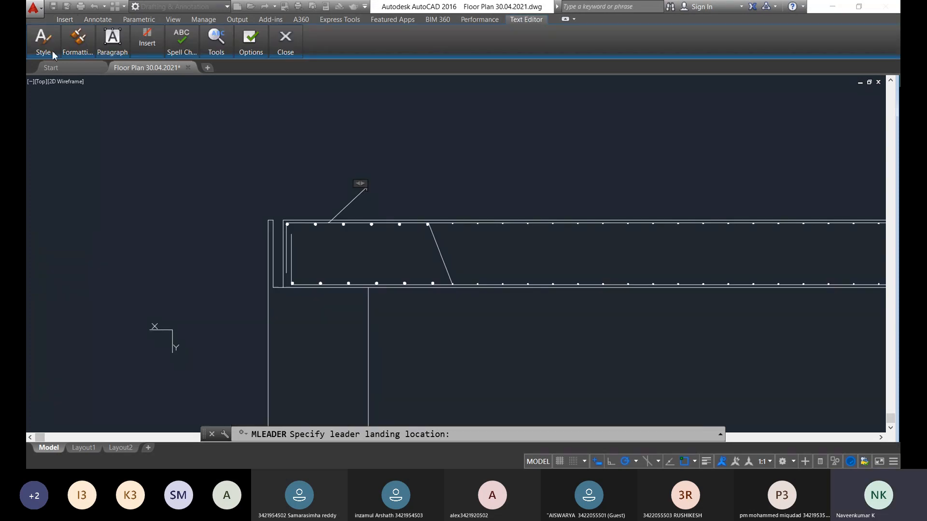
Set the multileader's text height to 100 and enter the note "10 mm @ 280 mm c/c"
mouse_move(44, 42)
left_click(164, 83)
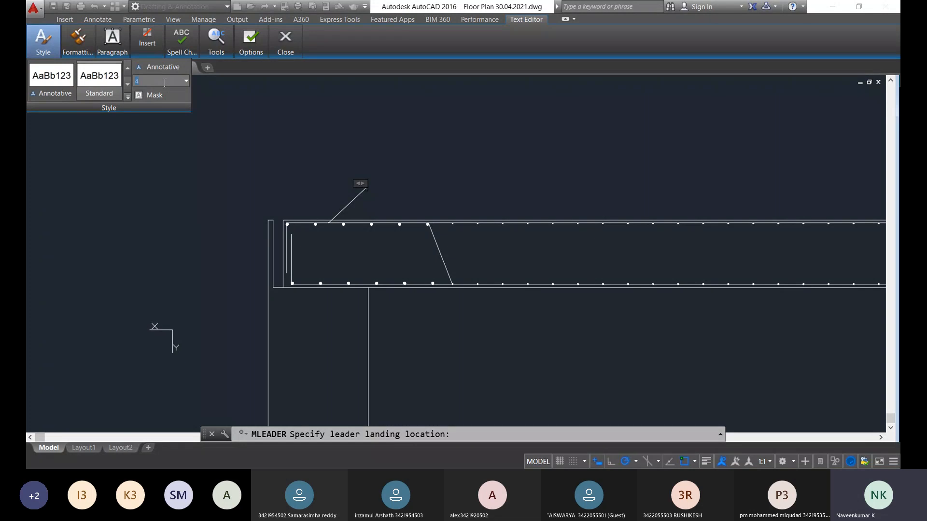
type("100")
key("Return")
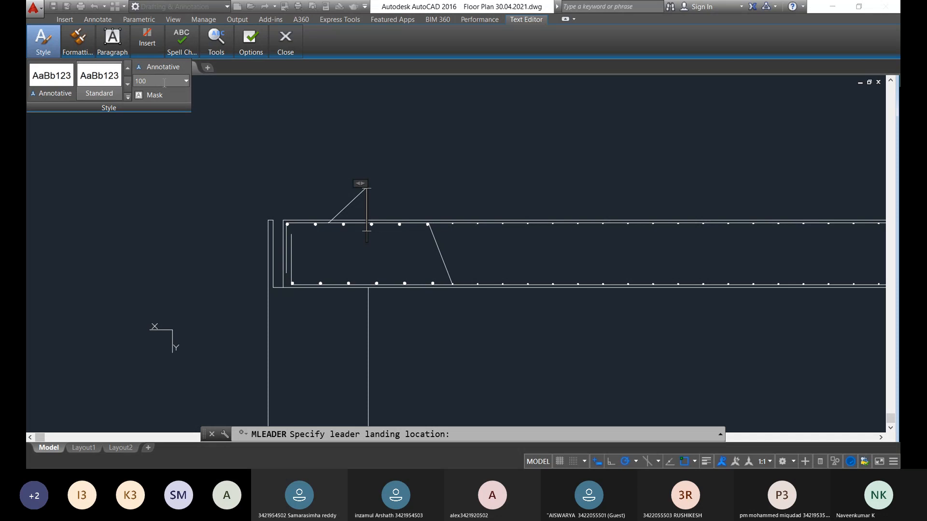
type("10 mm")
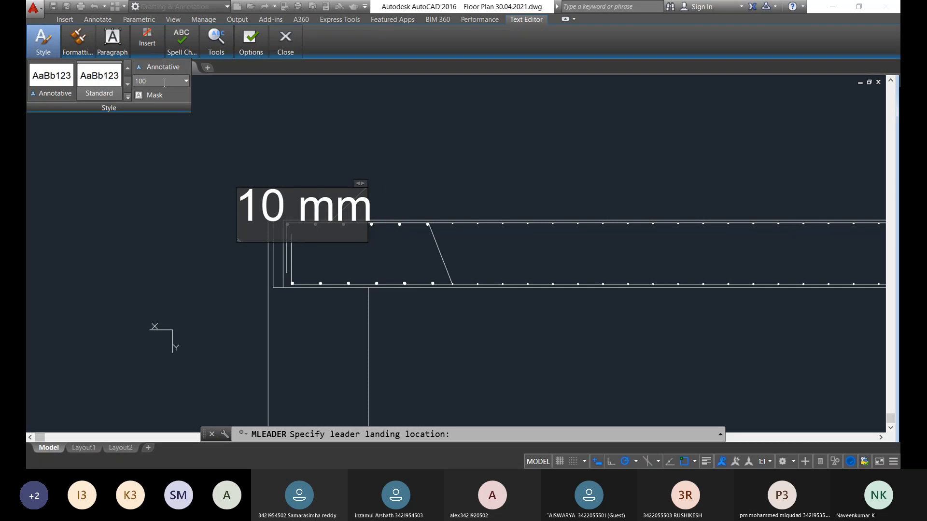
type(" @")
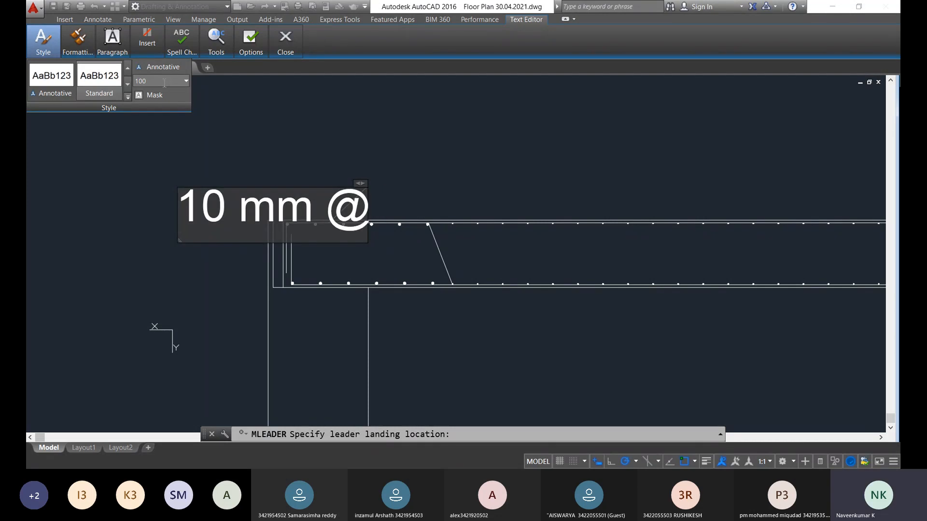
type(" 280")
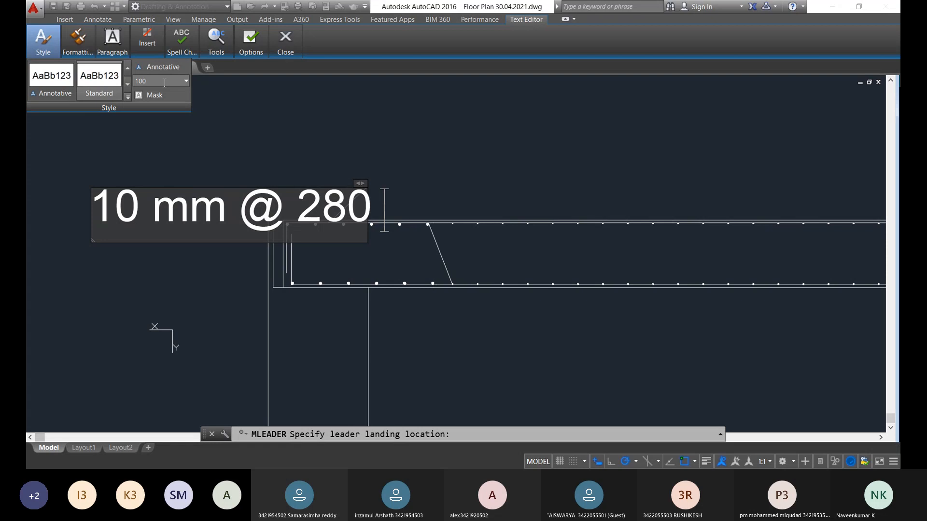
type(" mm c/c")
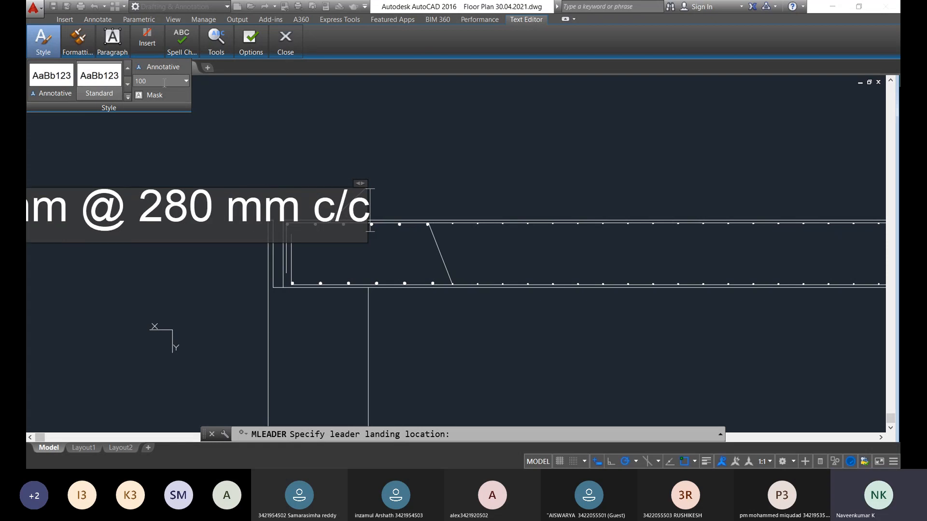
key("Return")
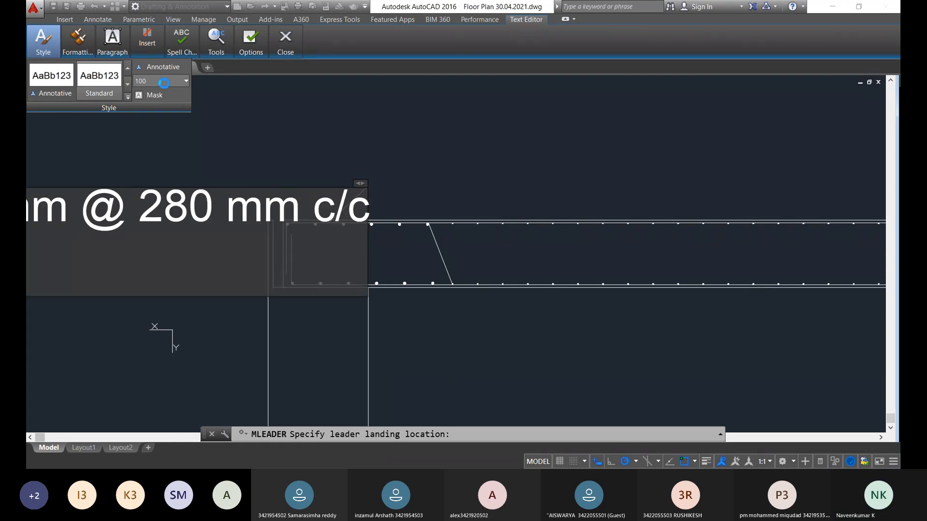
key("Escape")
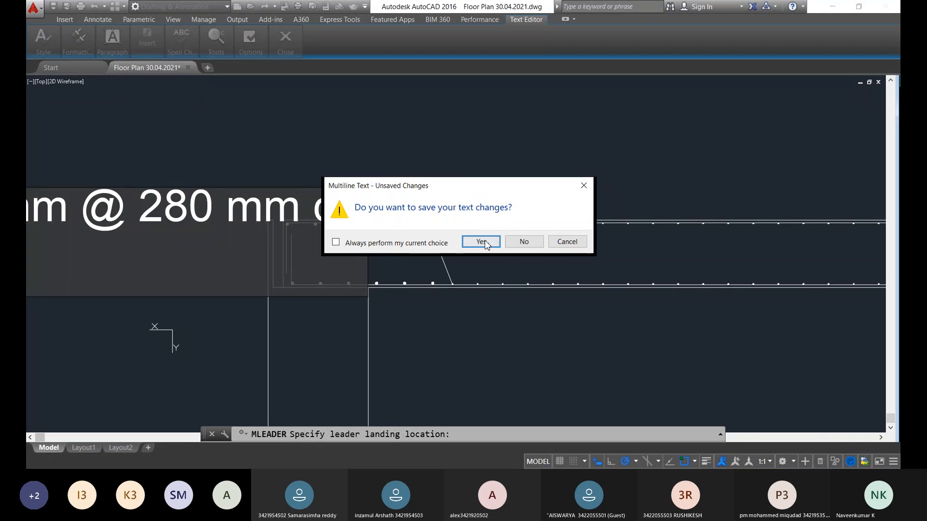
left_click(487, 242)
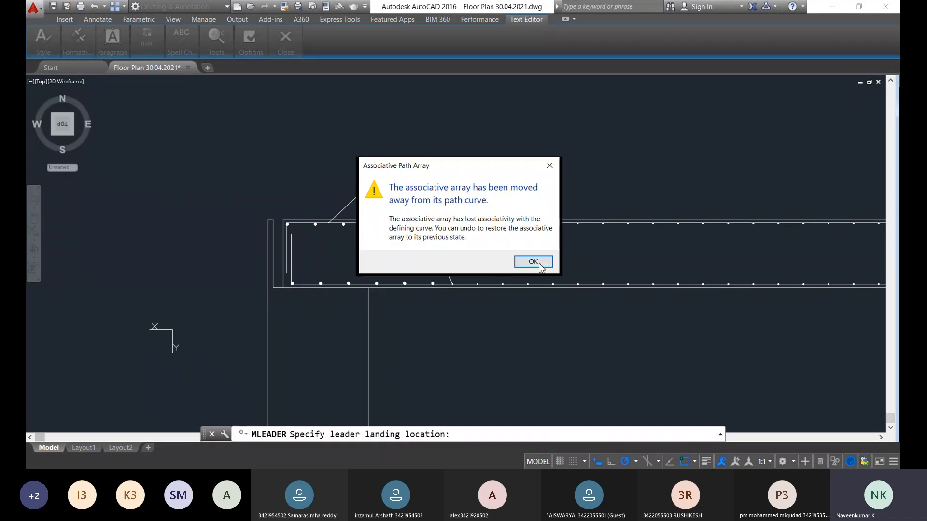
left_click(534, 261)
Undo the multileader note placed above the slab
left_click(505, 199)
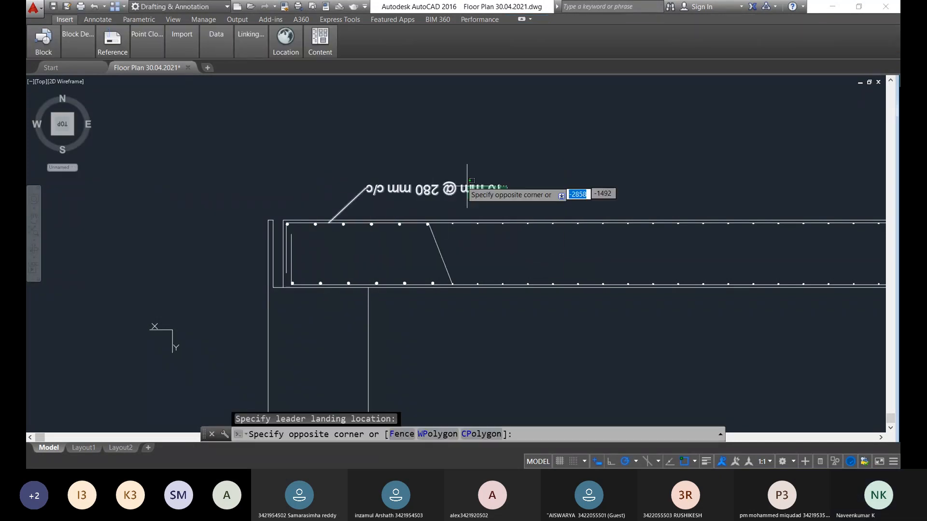
left_click(440, 190)
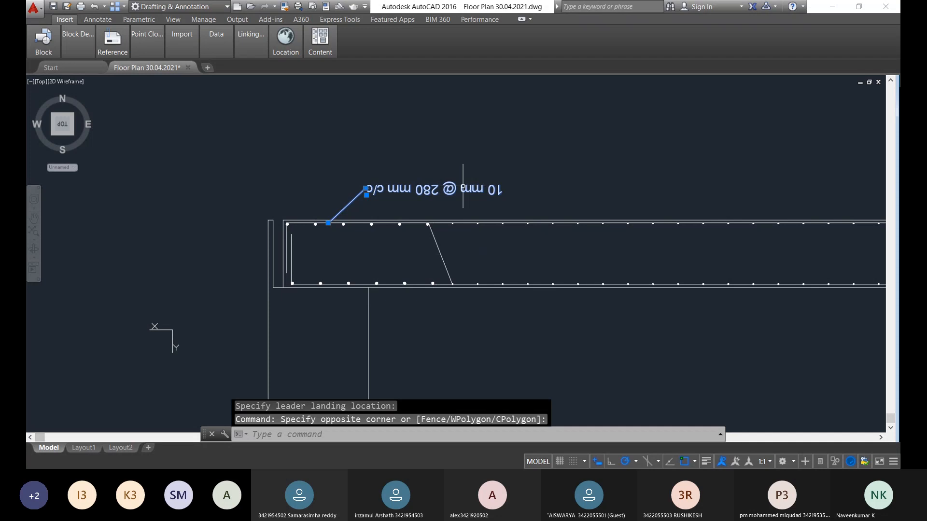
scroll(463, 188, "down", 5)
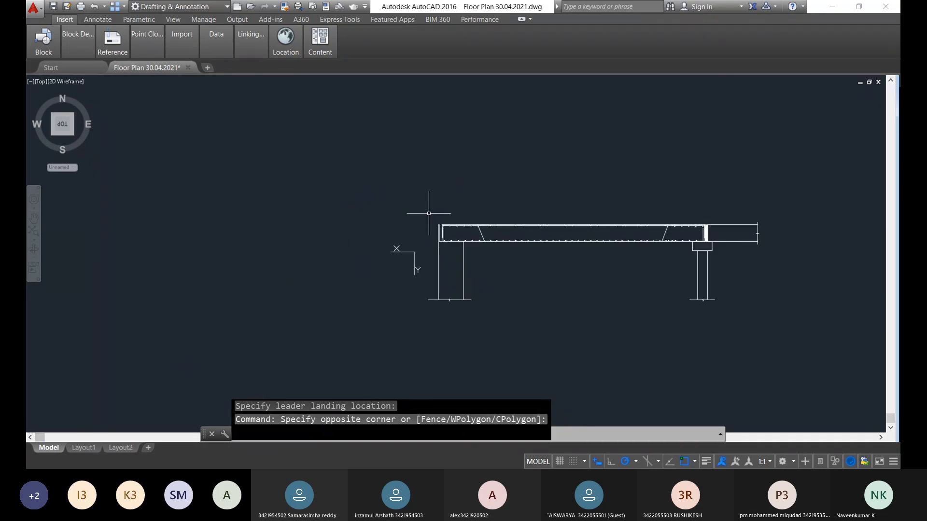
key("ctrl+z")
left_click(392, 201)
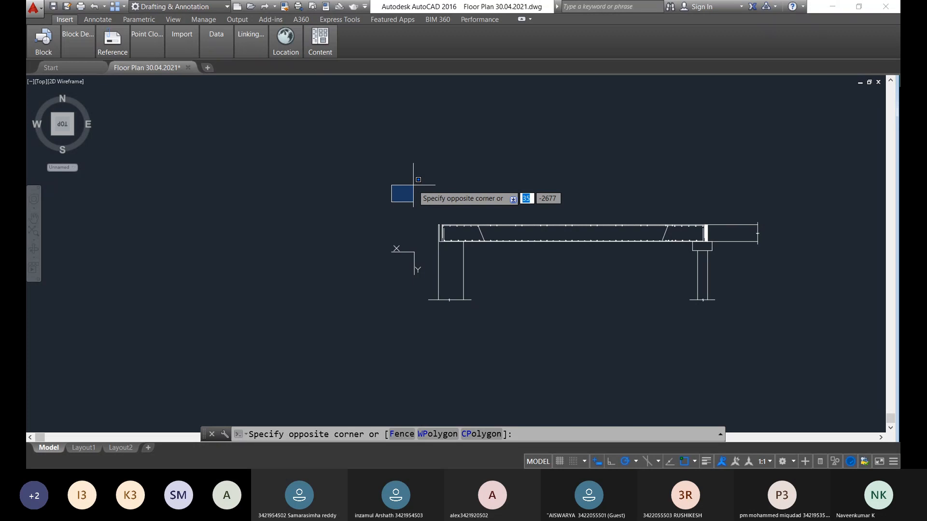
key("Escape")
scroll(450, 215, "up", 8)
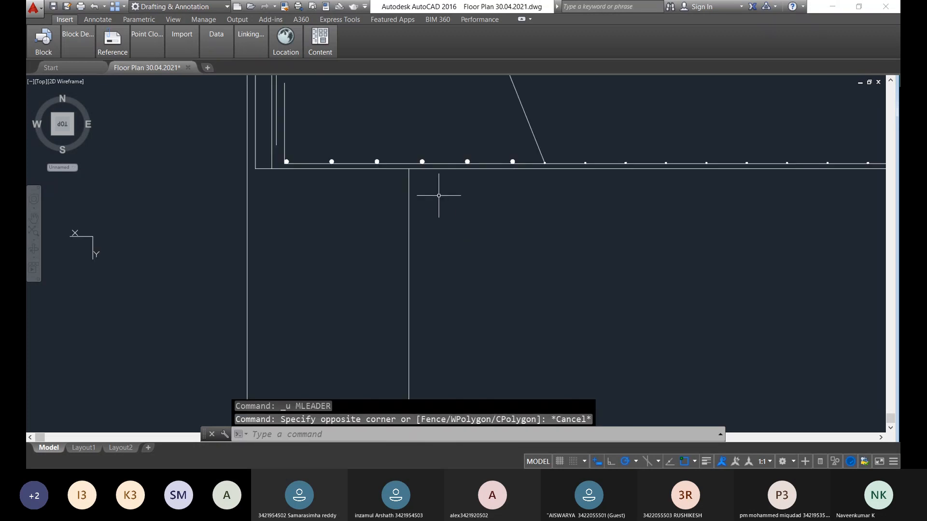
Start a multileader with its arrowhead on the slab's upper reinforcement line above the wider support and its landing above the slab
scroll(362, 181, "down", 3)
type("mlea")
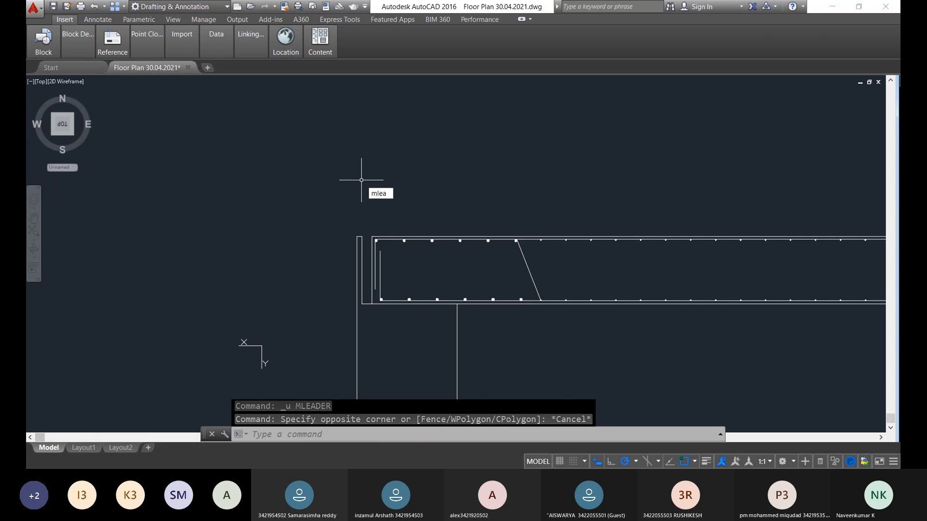
type("der")
key("Return")
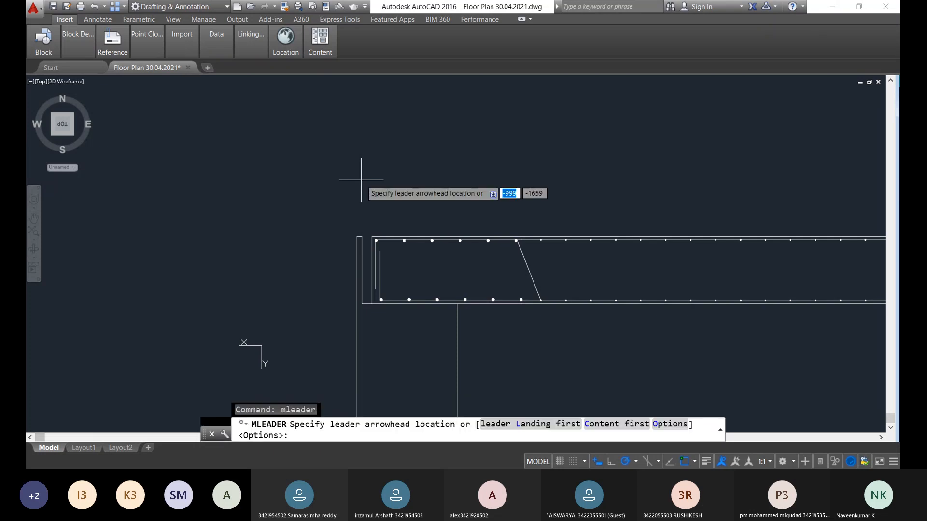
scroll(424, 220, "up", 4)
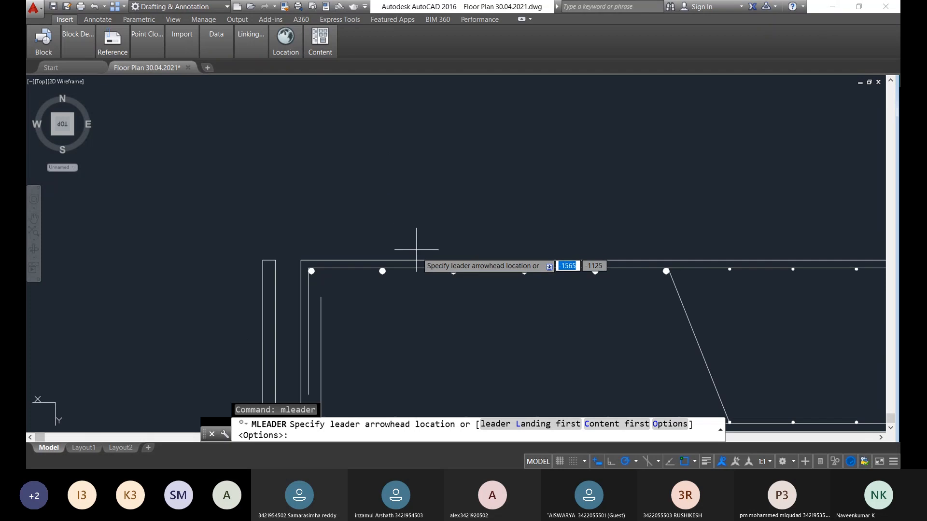
scroll(416, 263, "up", 4)
left_click(415, 261)
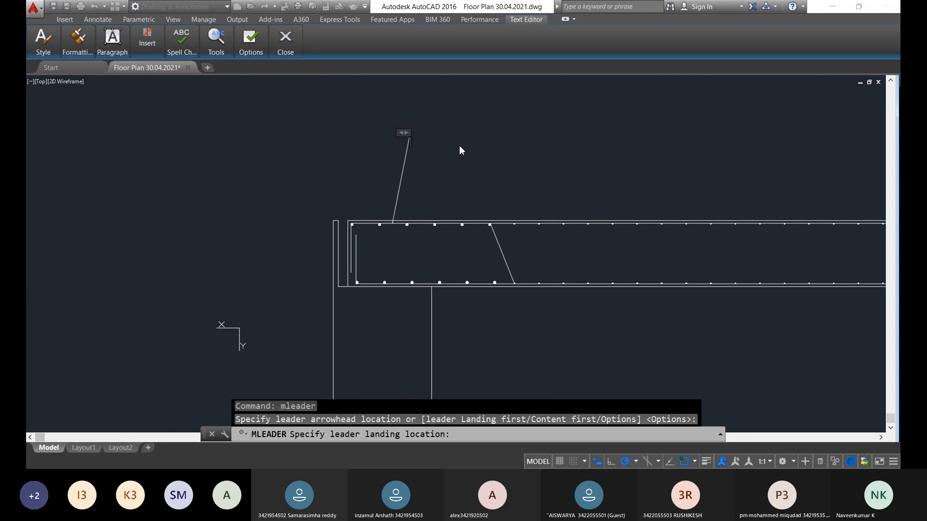
Enter the multileader note "10 mm @ 280 mm c/c" and finish the text
type("10 mm")
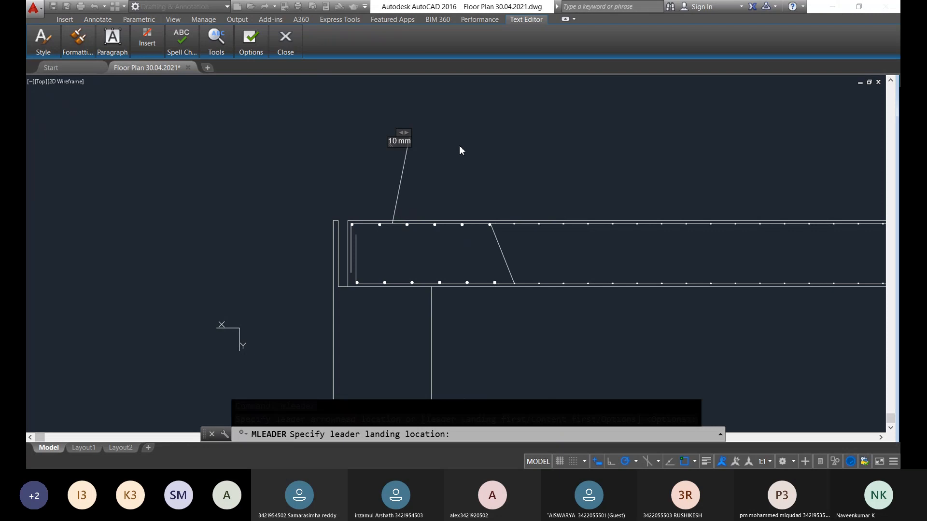
type(" @ v")
key("BackSpace")
type("2")
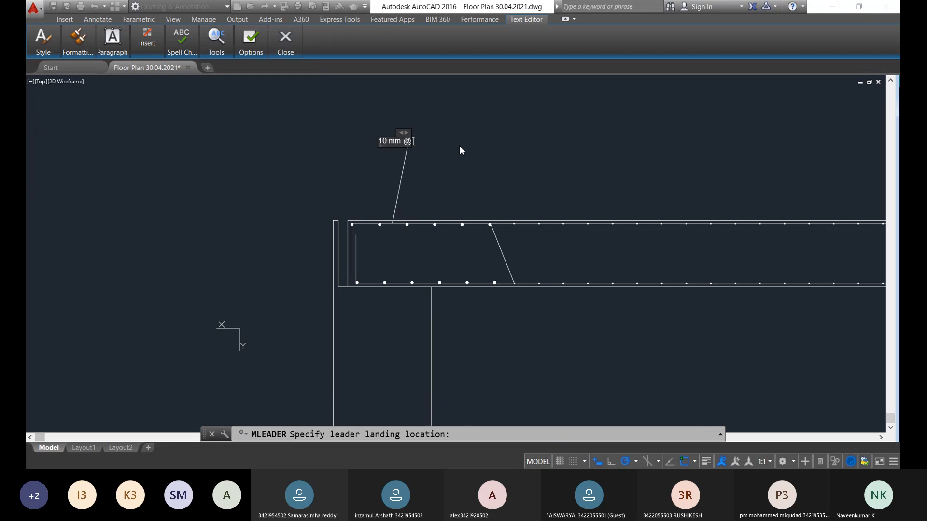
type("80")
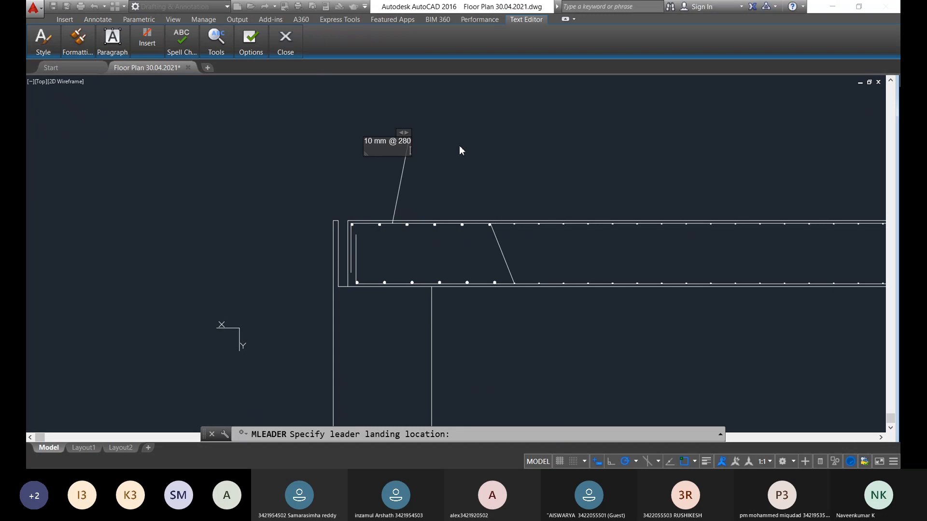
type(" mm c/")
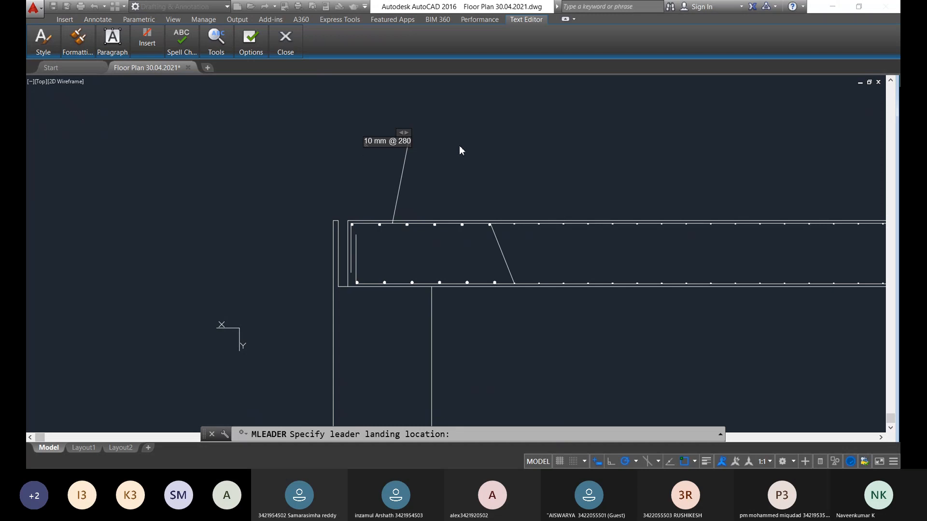
type("c")
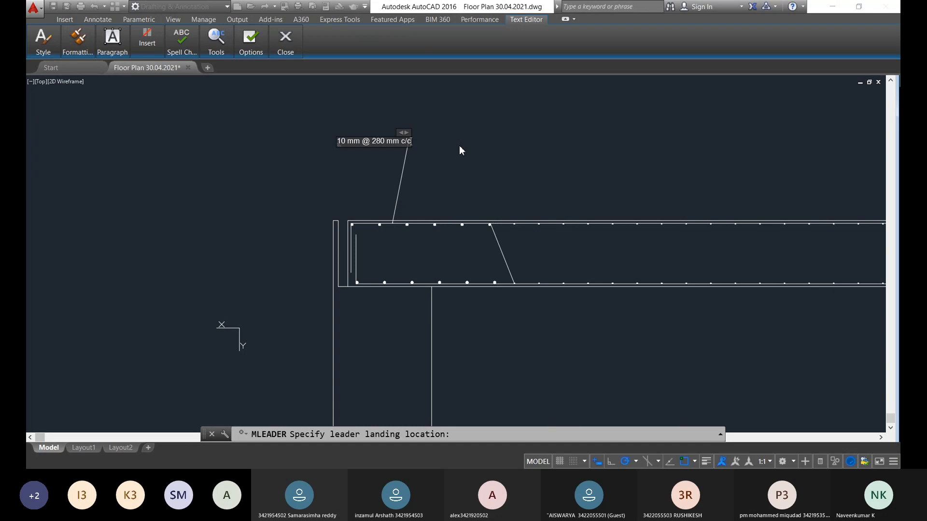
left_click(459, 146)
scroll(415, 145, "up", 5)
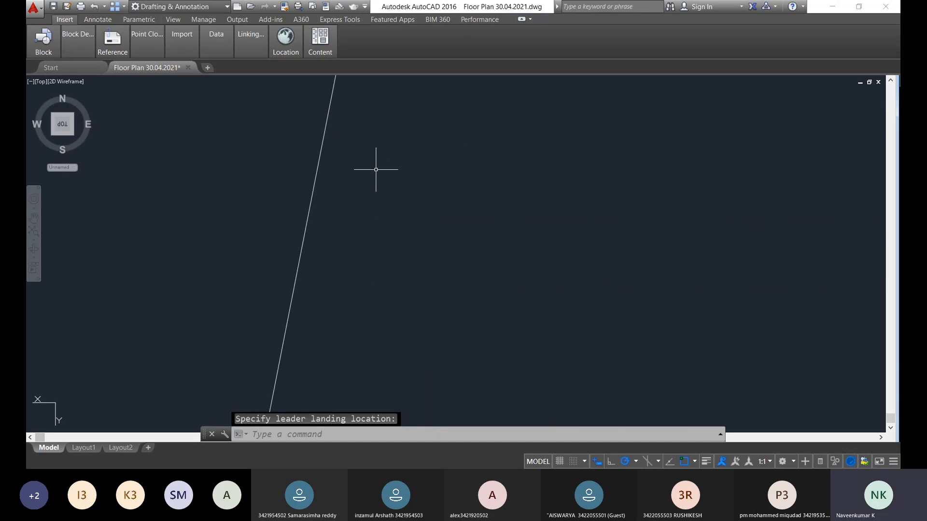
scroll(345, 171, "down", 3)
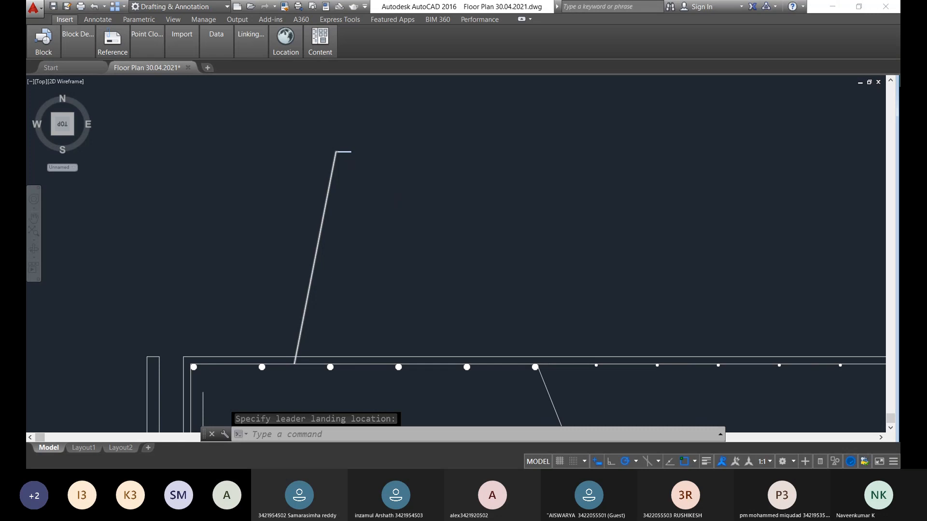
scroll(345, 138, "up", 2)
left_click(281, 142)
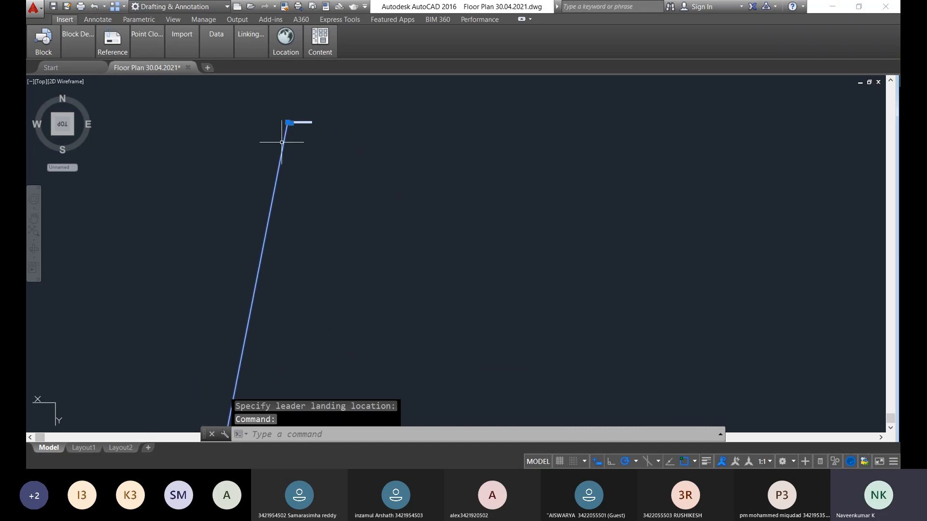
right_click(282, 142)
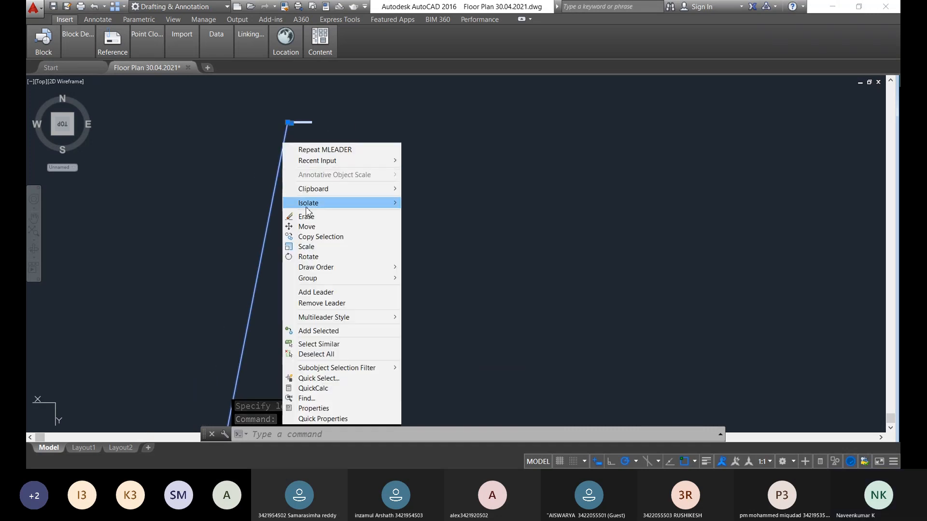
left_click(334, 258)
left_click(311, 123)
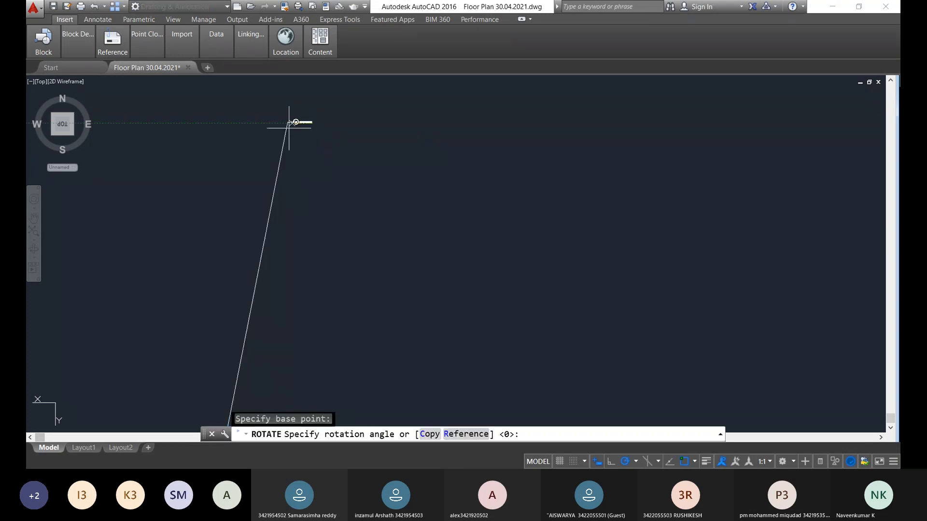
scroll(328, 203, "down", 3)
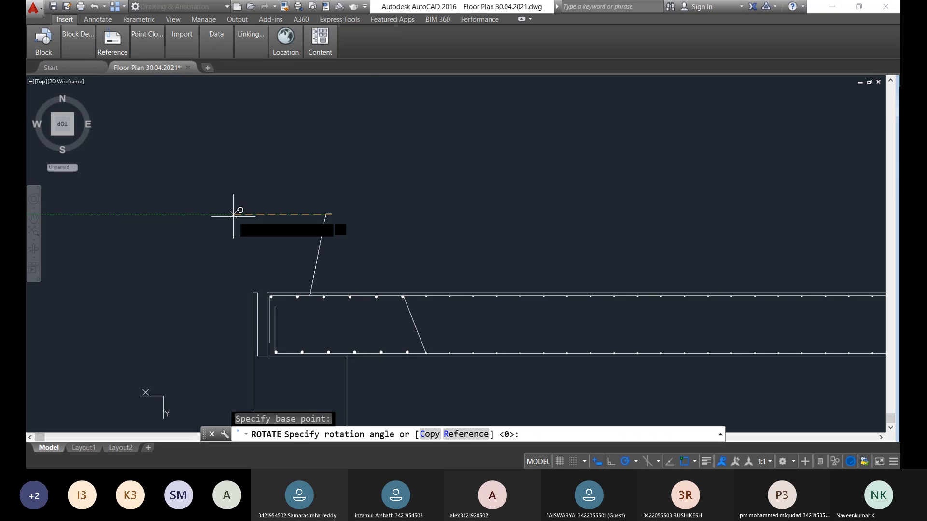
key("Escape")
Examine the multileader note's text and orientation at its landing, both in the text editor and in the drawing
scroll(361, 208, "up", 8)
left_click(292, 260)
double_click(291, 261)
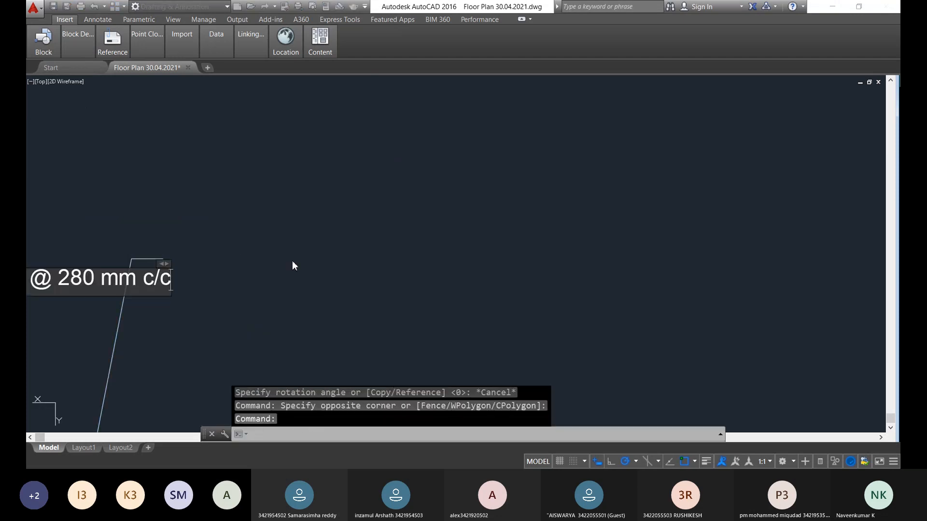
scroll(162, 287, "down", 2)
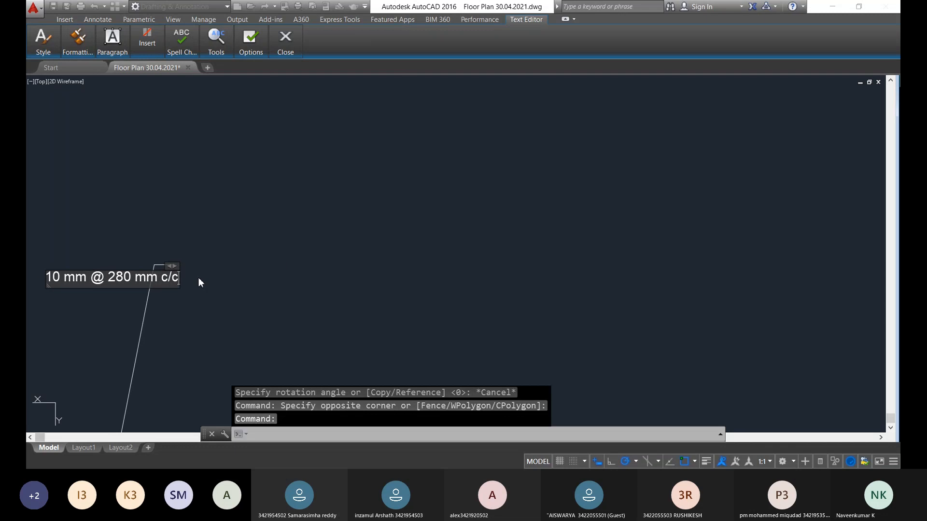
scroll(199, 277, "down", 2)
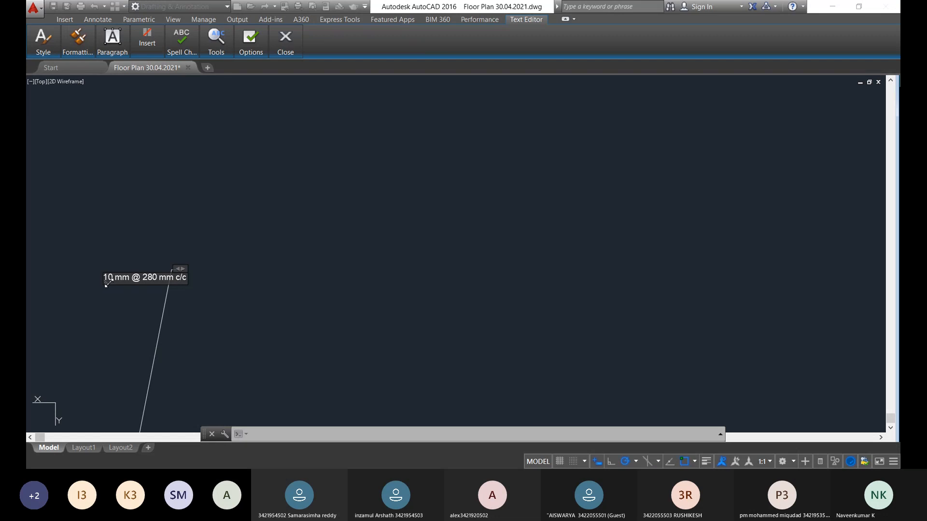
left_click_drag(106, 283, 184, 277)
left_click(199, 293)
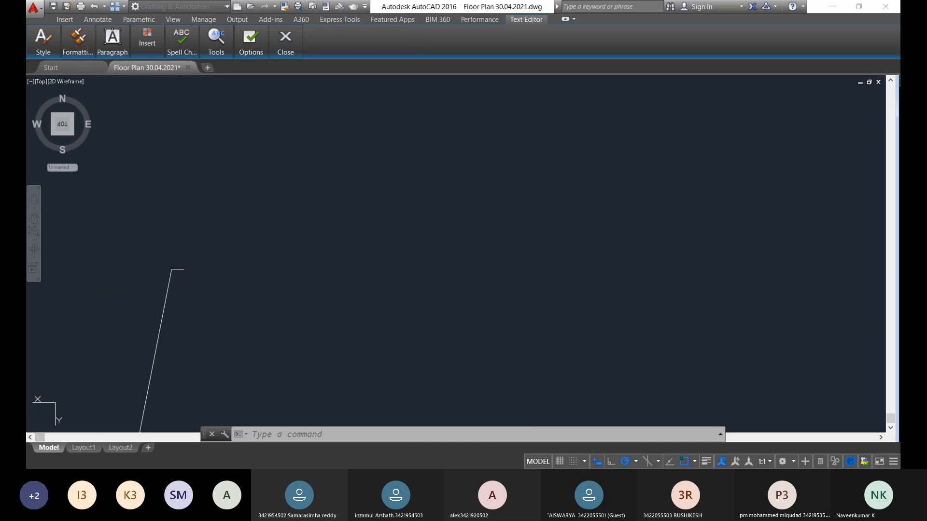
mouse_move(199, 293)
middle_mouse_down()
mouse_move(259, 307)
mouse_move(232, 217)
middle_mouse_up()
scroll(232, 217, "down", 3)
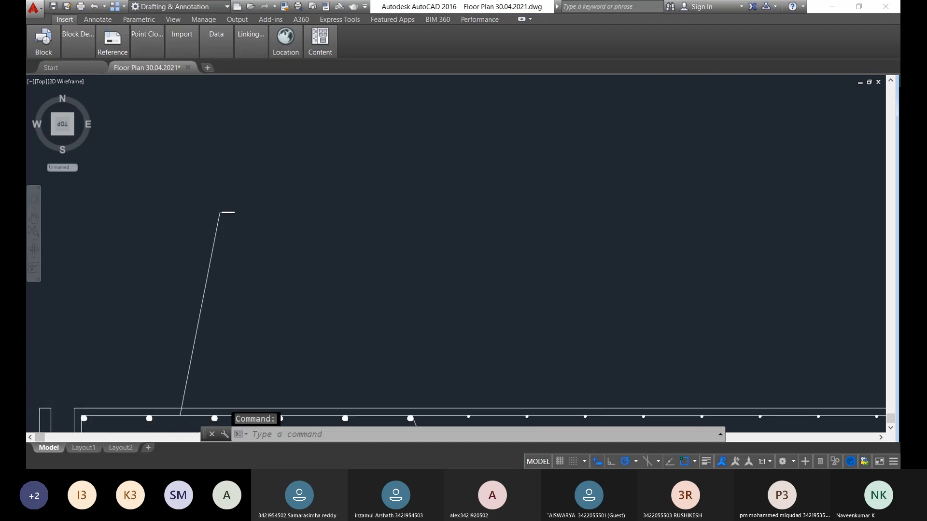
scroll(347, 340, "down", 6)
mouse_move(339, 331)
middle_mouse_down()
mouse_move(350, 284)
mouse_move(435, 242)
middle_mouse_up()
scroll(420, 236, "up", 10)
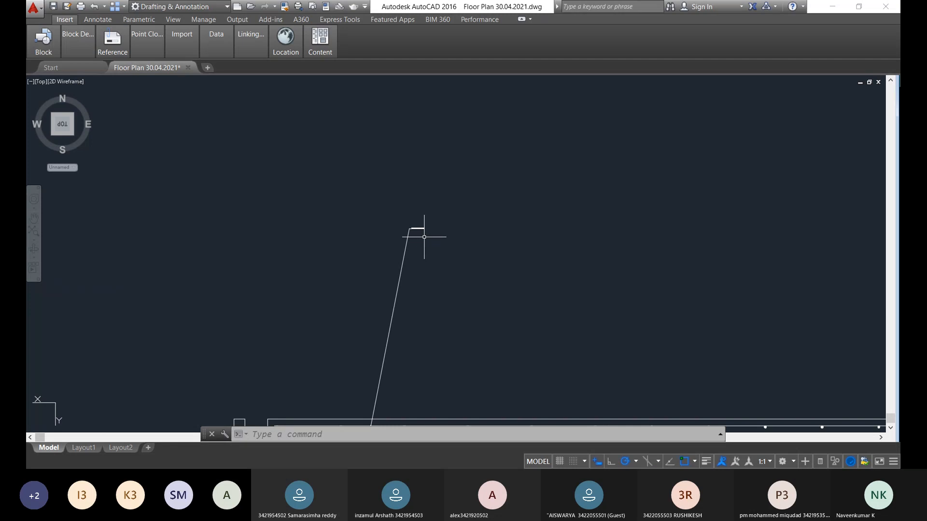
scroll(418, 231, "up", 4)
left_click(442, 251)
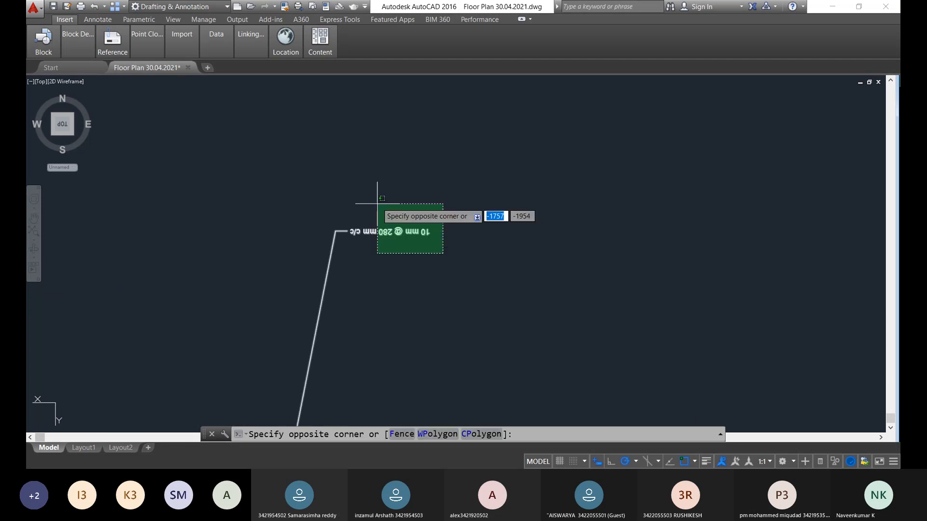
key("Escape")
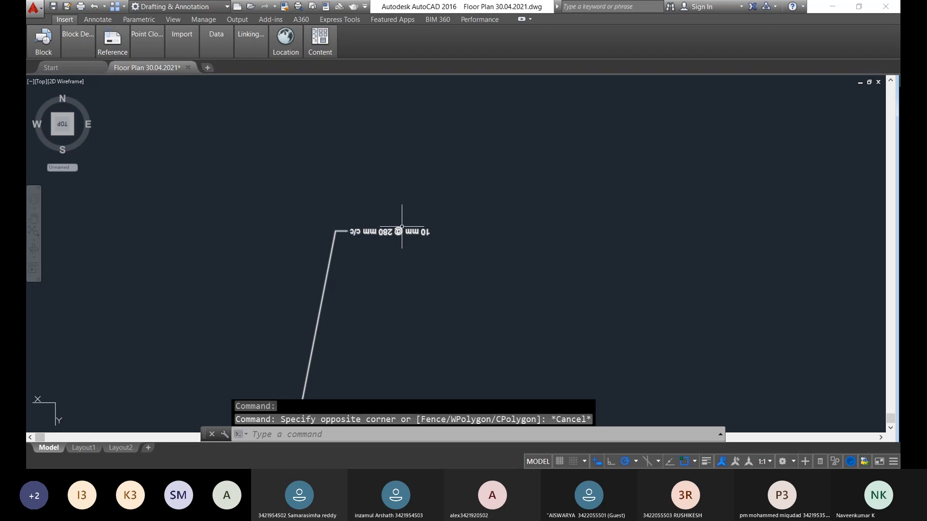
double_click(401, 227)
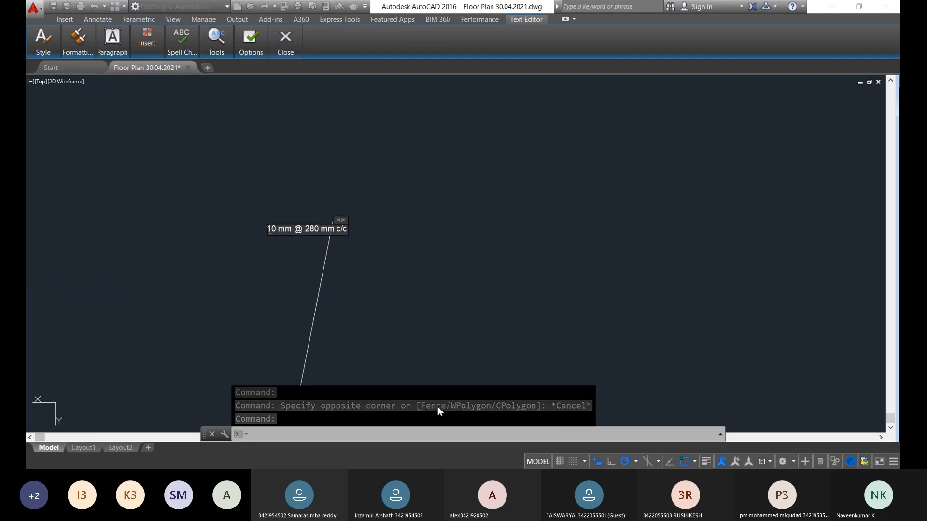
left_click(340, 325)
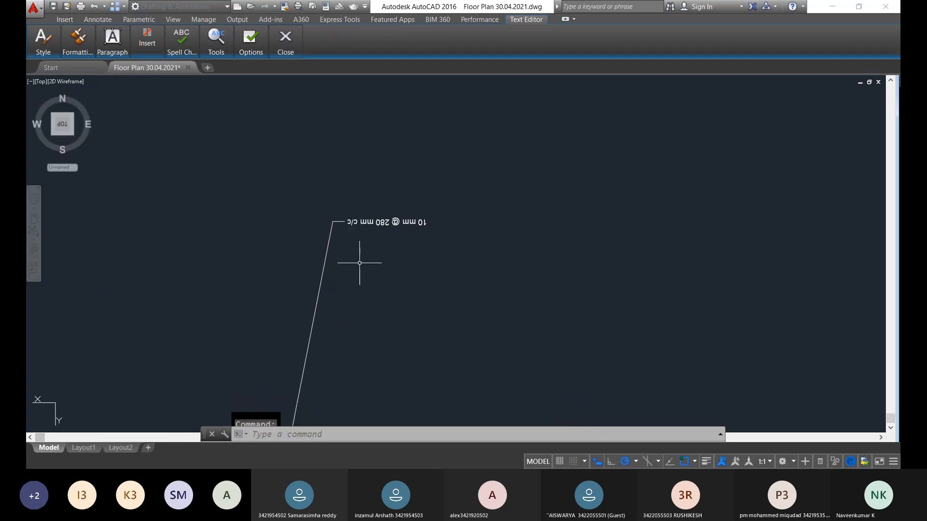
Place a second multileader with its arrowhead on the inclined bar and its landing above the slab, about 1247 away
mouse_move(396, 249)
middle_mouse_down()
mouse_move(424, 298)
mouse_move(416, 306)
middle_mouse_up()
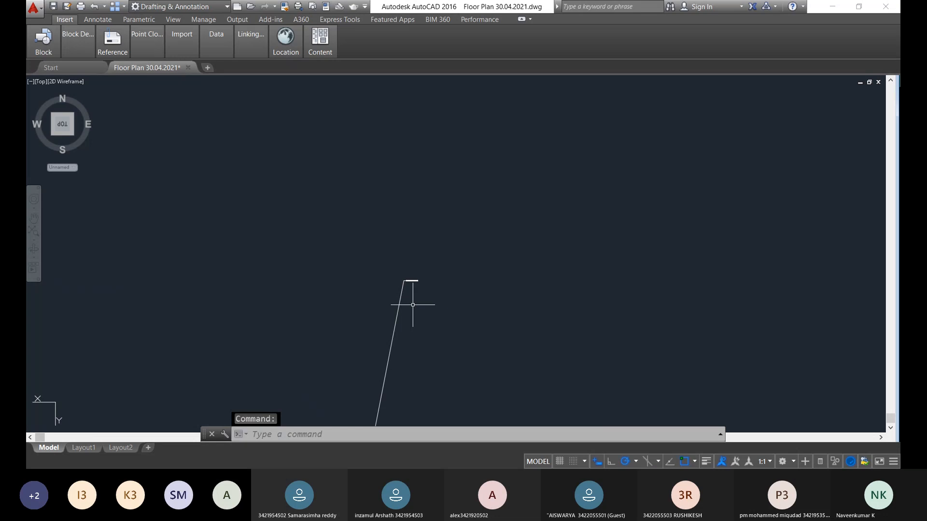
middle_click_drag(485, 363, 333, 261)
scroll(275, 161, "up", 1)
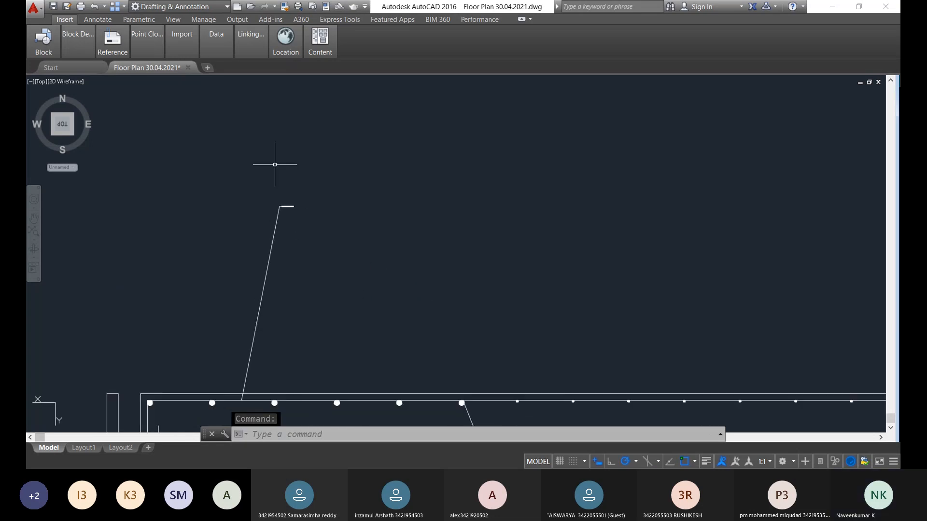
scroll(283, 209, "down", 1)
middle_click_drag(284, 209, 275, 173)
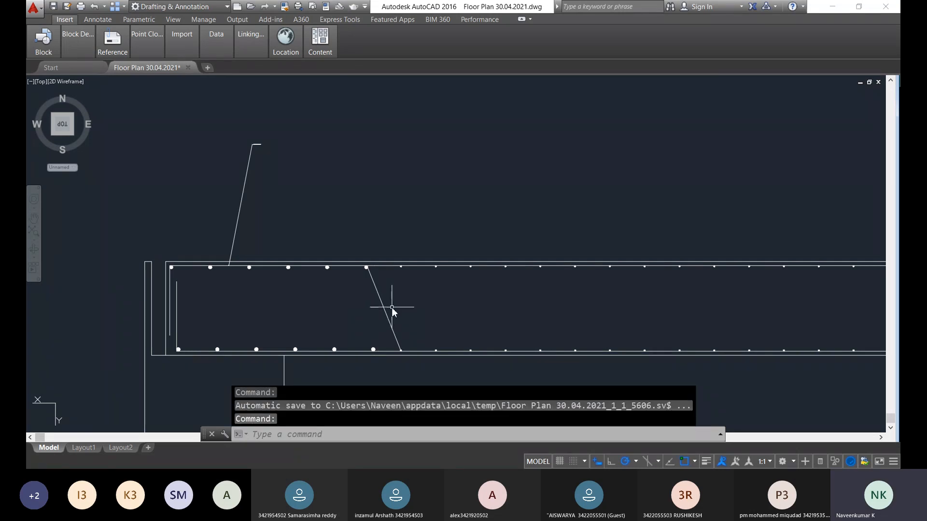
type("mlea")
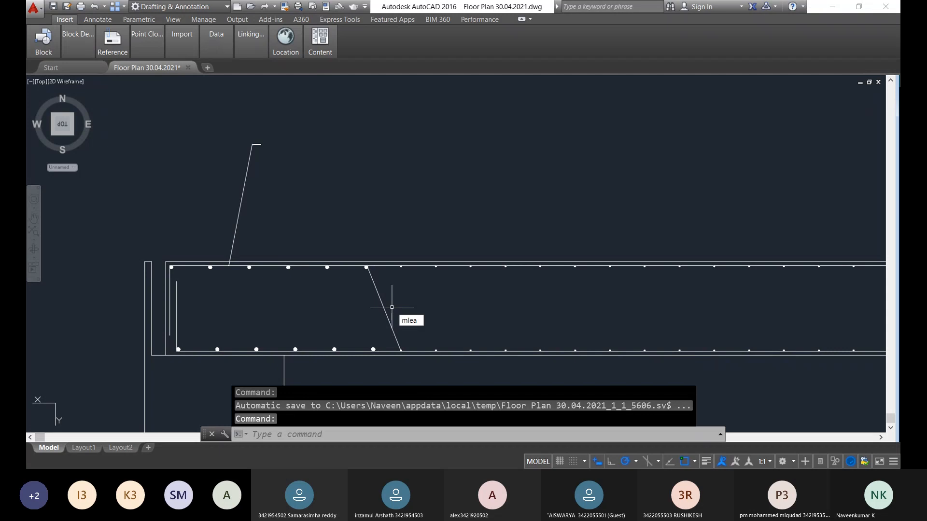
key("Return")
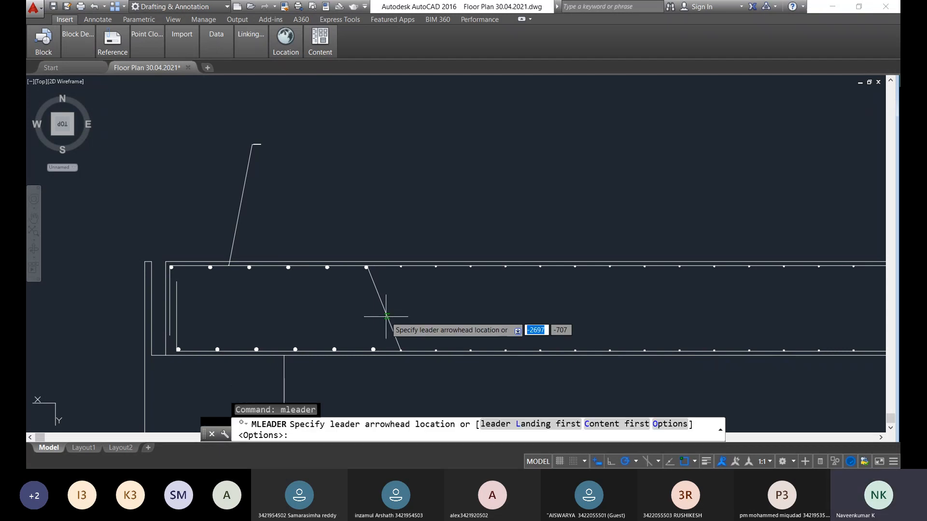
left_click(384, 309)
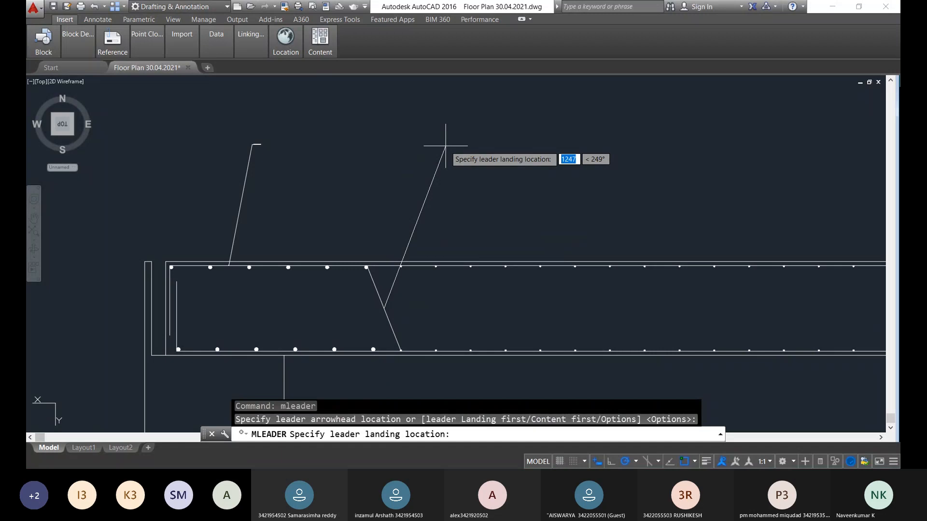
left_click(445, 146)
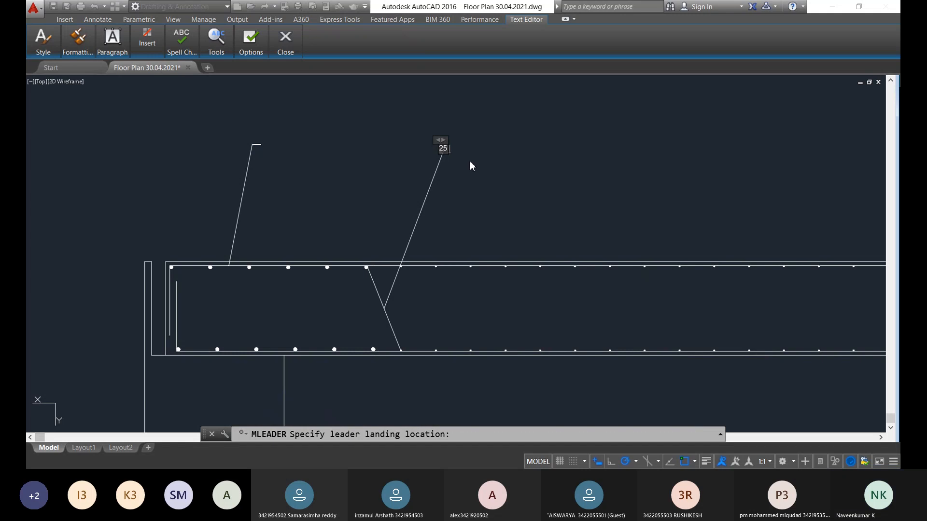
Enter the note "25 mm @ 280 c/c" for the inclined bar's multileader and finish the text
type("25 mm @ 280 c/c")
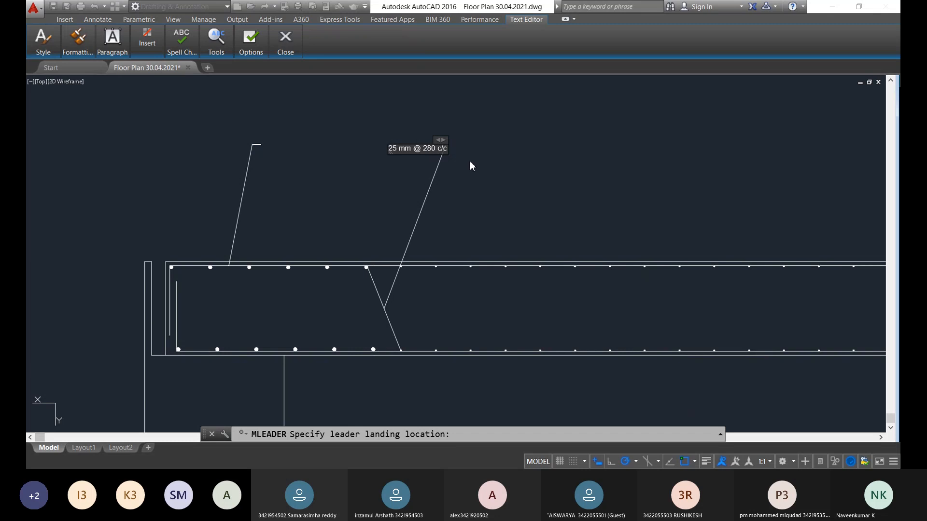
key("Return")
key("Return")
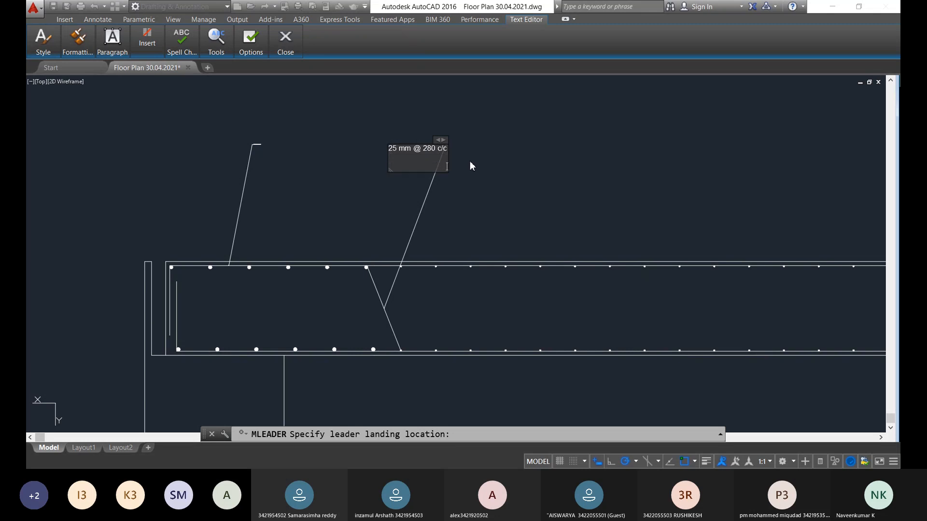
key("Escape")
left_click(481, 241)
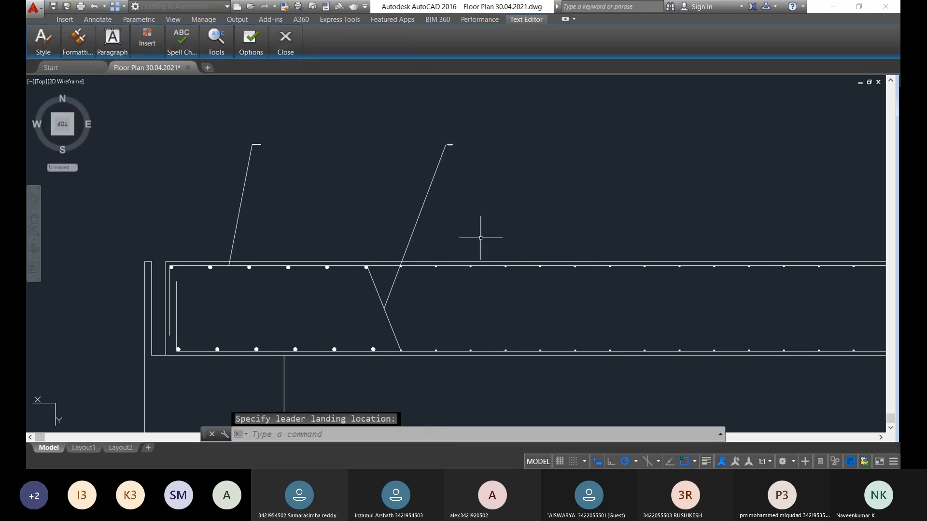
Place a multileader without text between two neighbouring small bar dots in the slab's top mid-span row
scroll(461, 150, "down", 3)
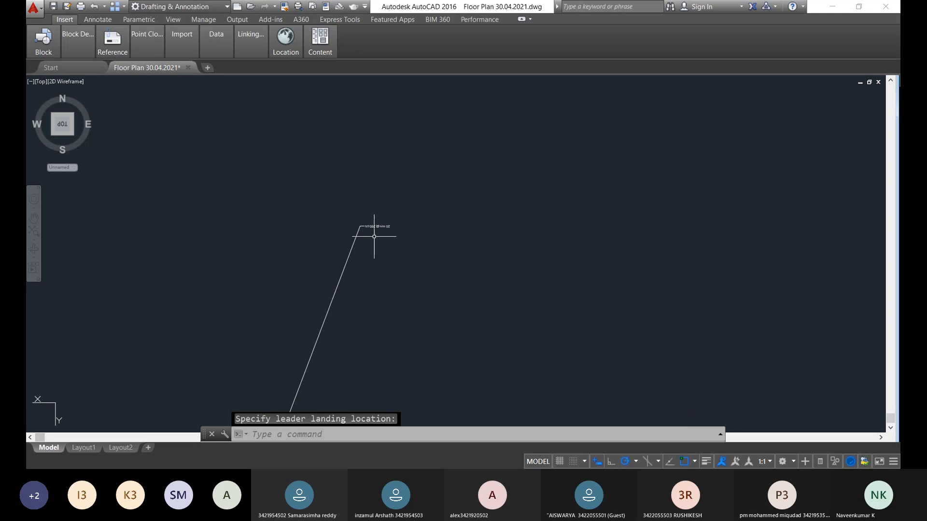
scroll(430, 231, "down", 3)
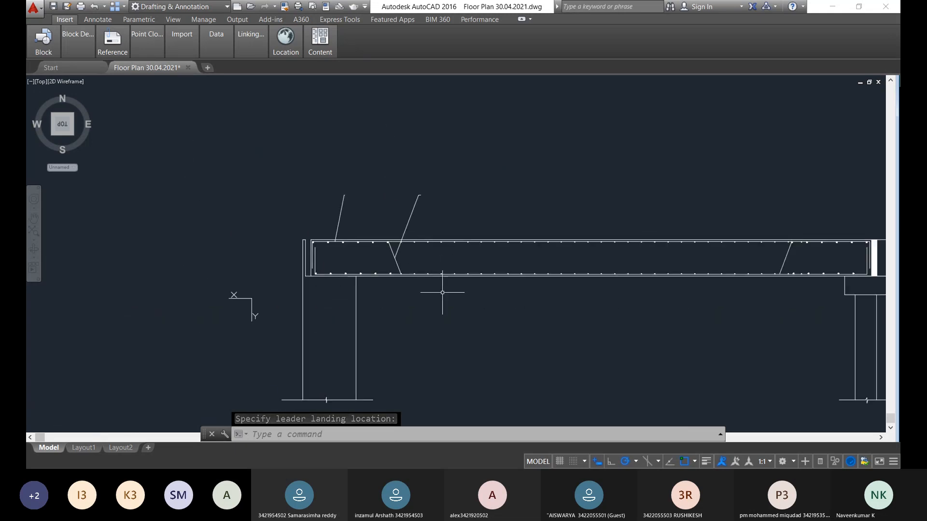
scroll(417, 243, "up", 5)
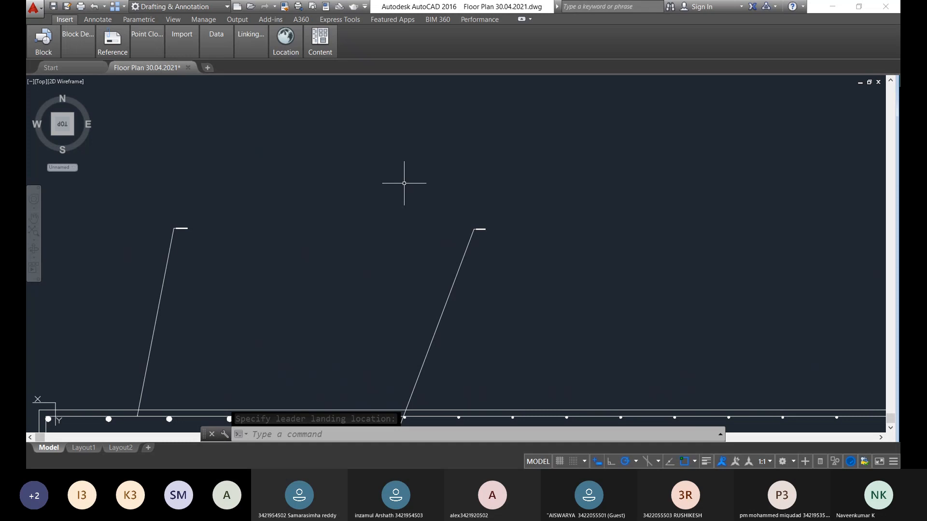
scroll(404, 183, "down", 8)
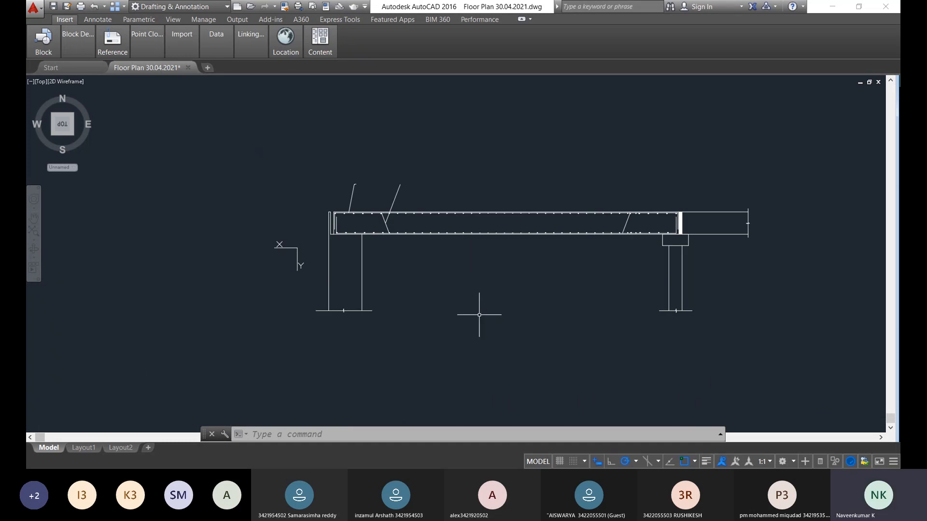
scroll(480, 217, "up", 4)
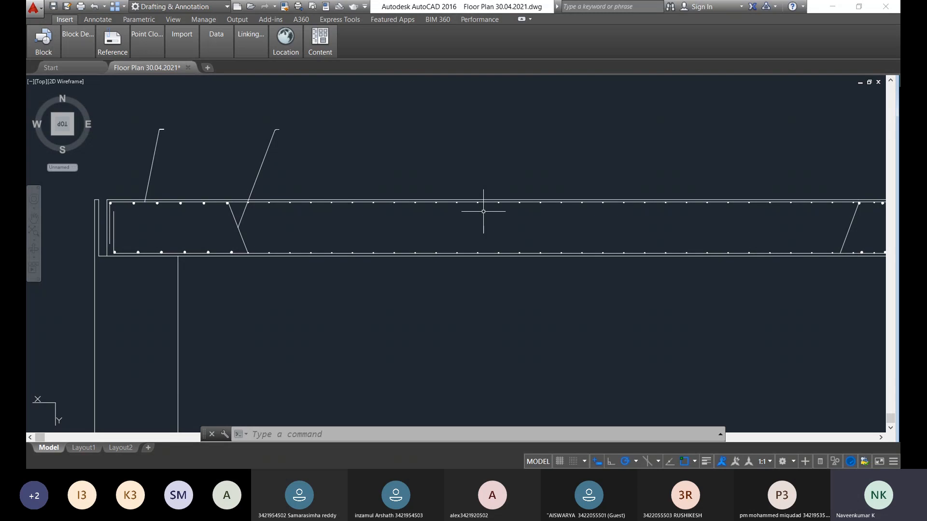
right_click(484, 211)
left_click(504, 216)
scroll(482, 208, "up", 8)
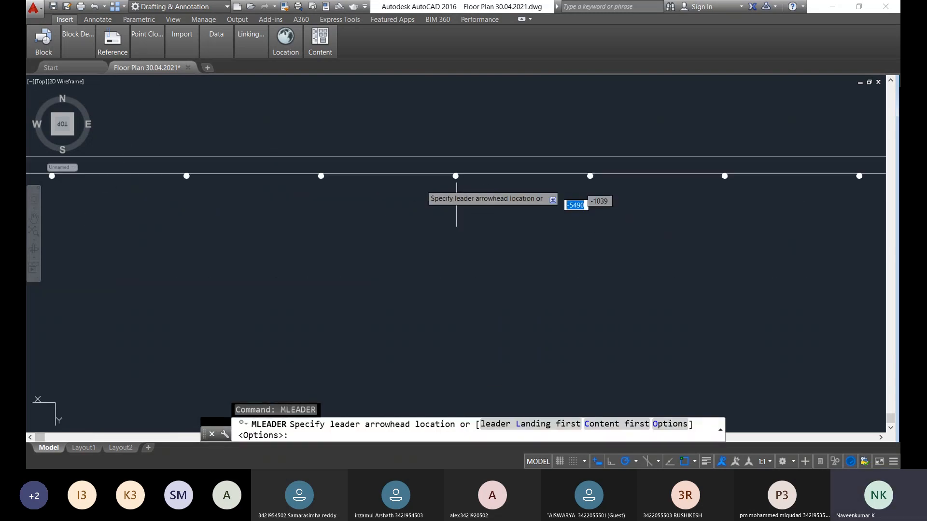
left_click(321, 176)
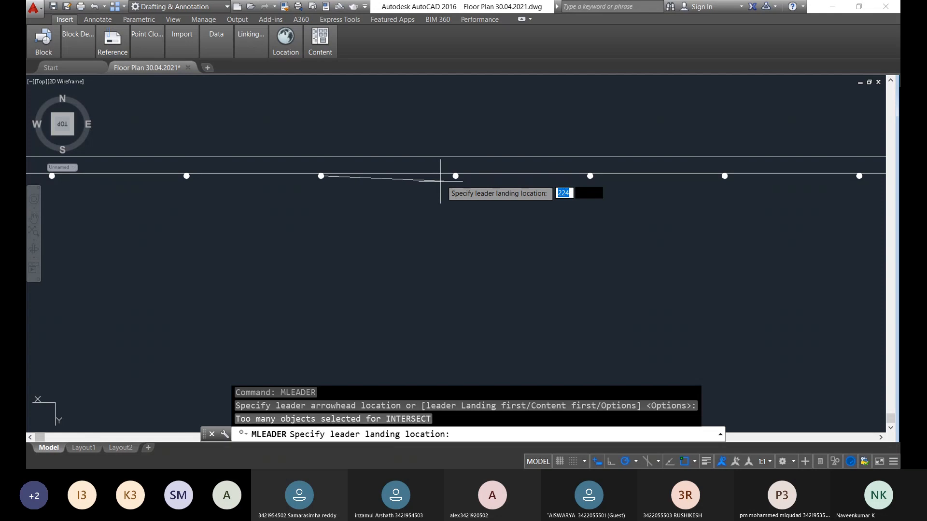
left_click(454, 177)
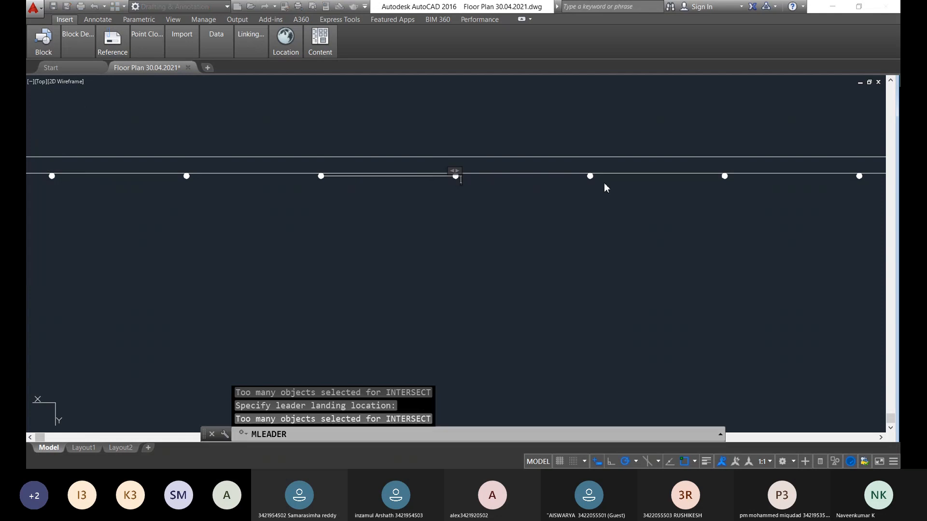
left_click(471, 178)
Erase the short horizontal multileader between the two neighbouring top bar dots
right_click(471, 178)
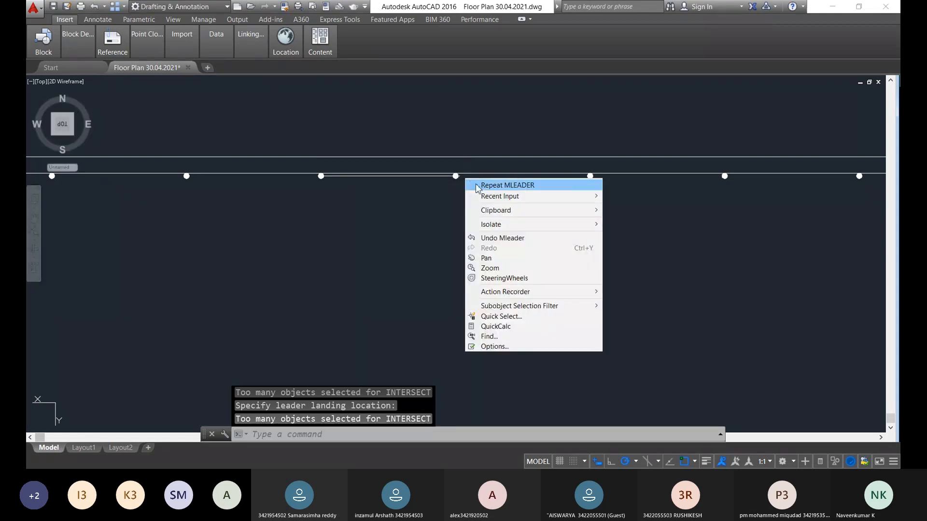
left_click(502, 182)
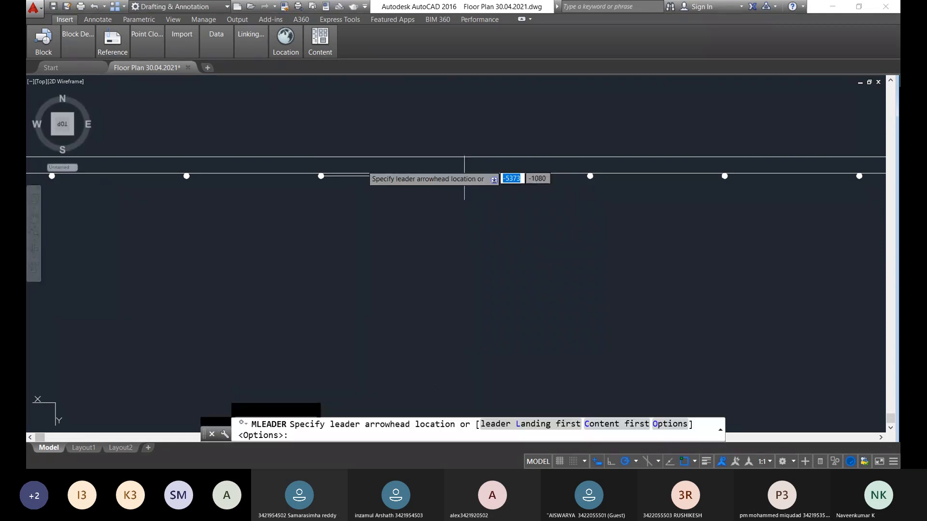
key("Escape")
left_click(354, 175)
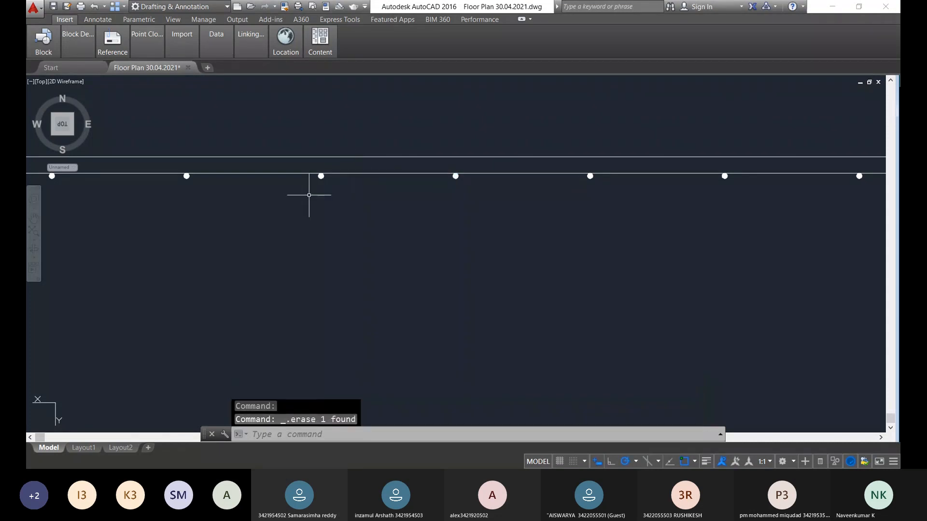
right_click(311, 193)
key("Escape")
Place a multileader without text, with its arrowhead on a mid-span top bar dot and its landing above the slab
type("copy")
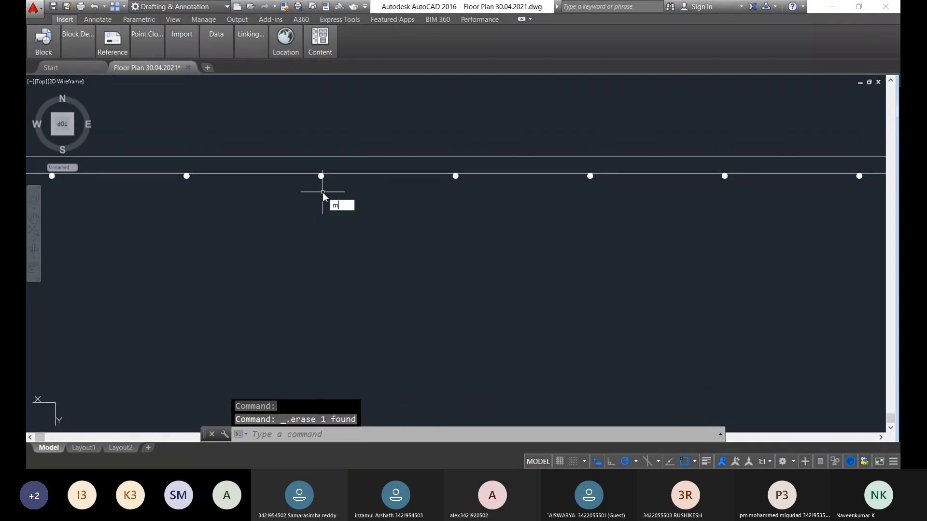
key("Return")
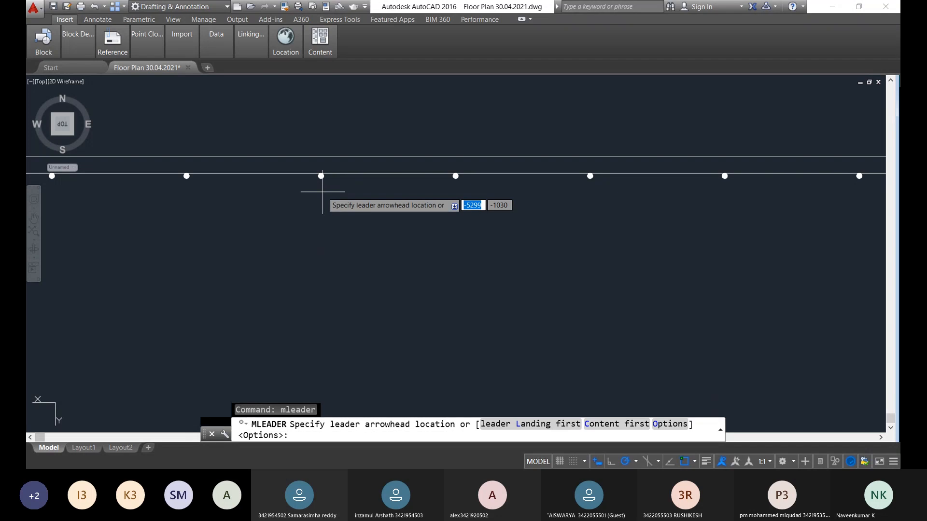
left_click(321, 176)
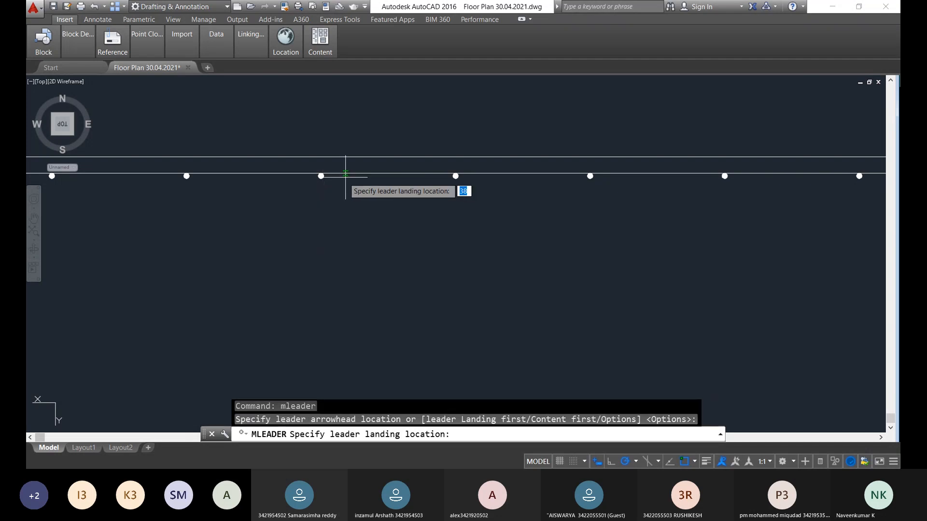
middle_click_drag(390, 131, 354, 208)
left_click(400, 121)
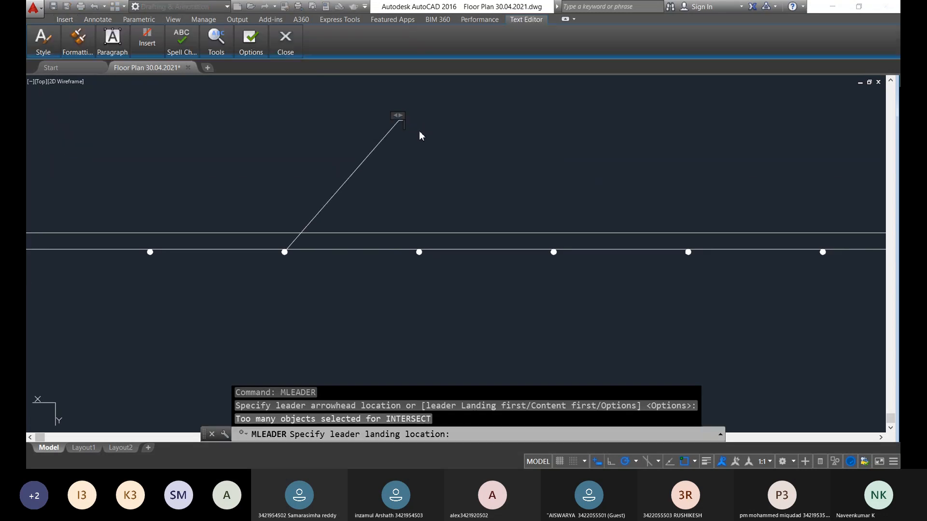
left_click(269, 207)
right_click(269, 211)
key("Escape")
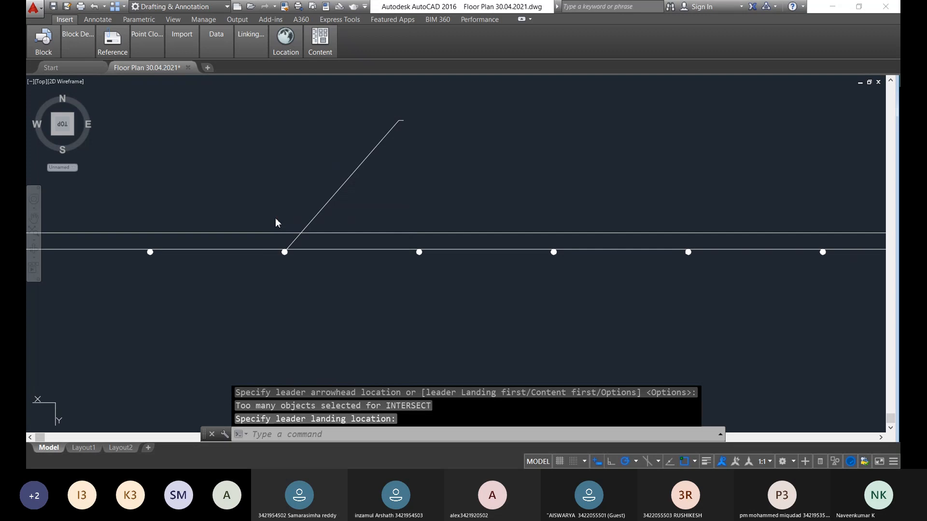
Place a second multileader about 523 long from the adjacent top bar dot to the first leader's landing point
key("Return")
left_click(188, 234)
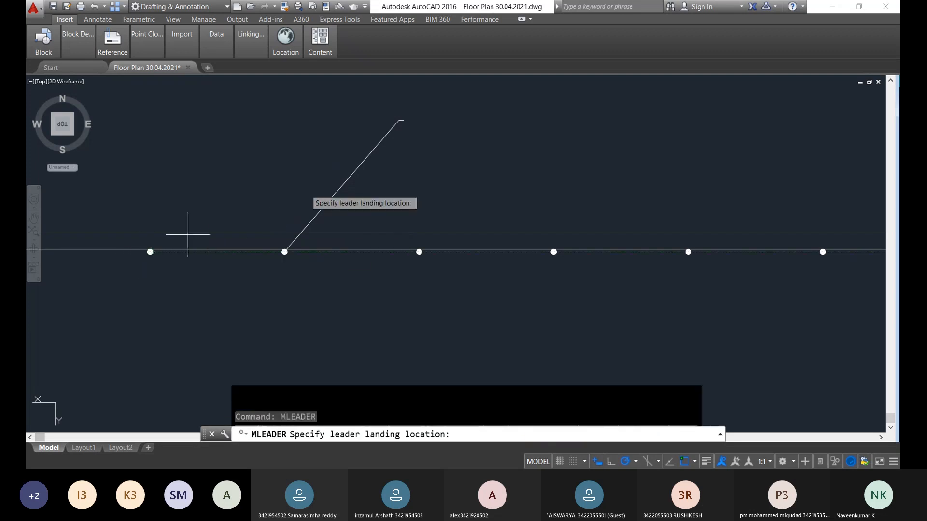
scroll(391, 122, "up", 3)
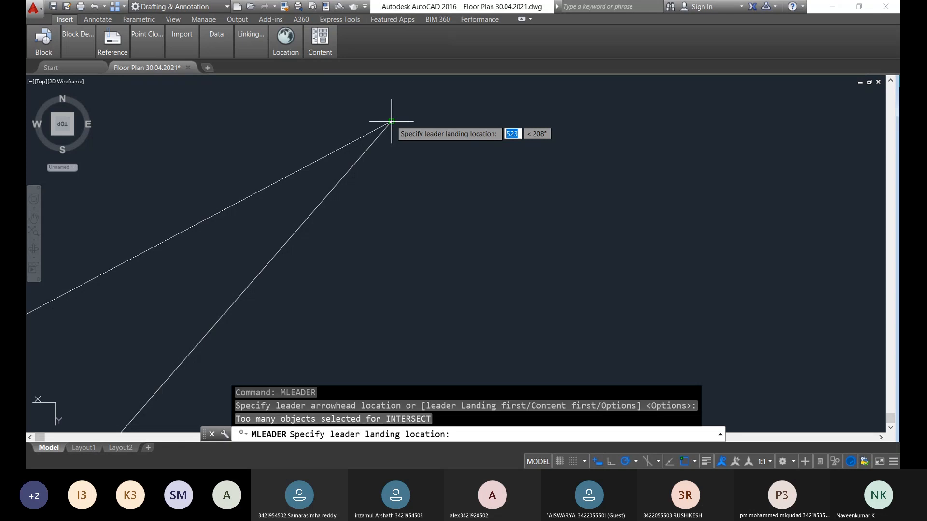
left_click(391, 122)
Enter the note "10 mm @ 250 mm c/c" for the top distribution bars' multileader and finish the text
type("10 mm")
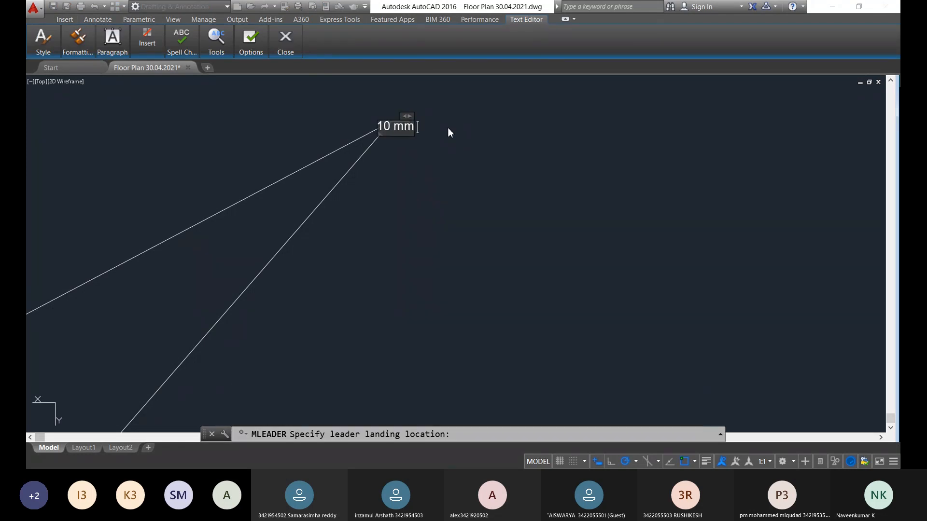
type(" @")
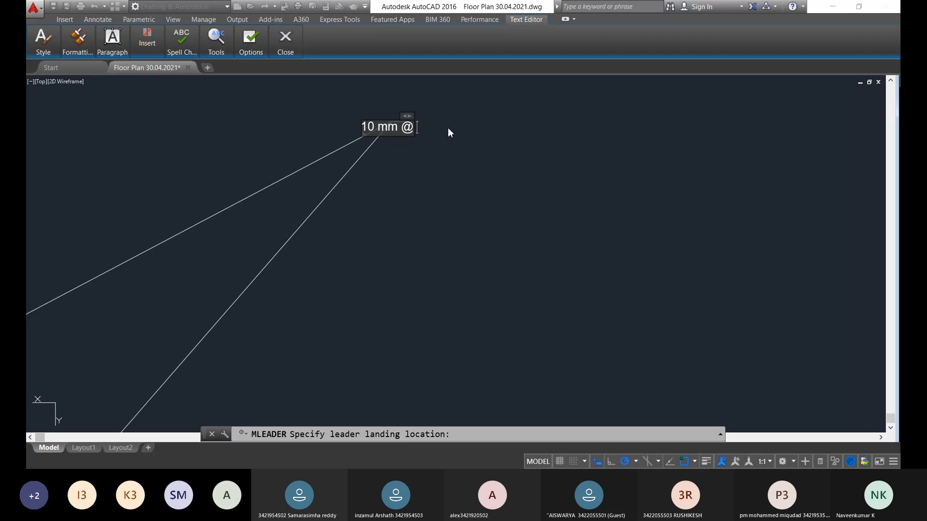
type(" 250 mm")
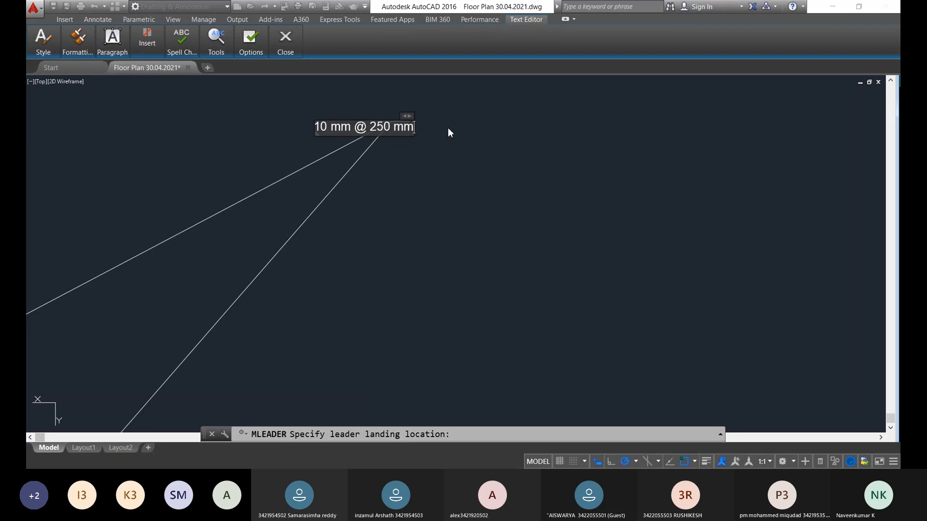
type(" c")
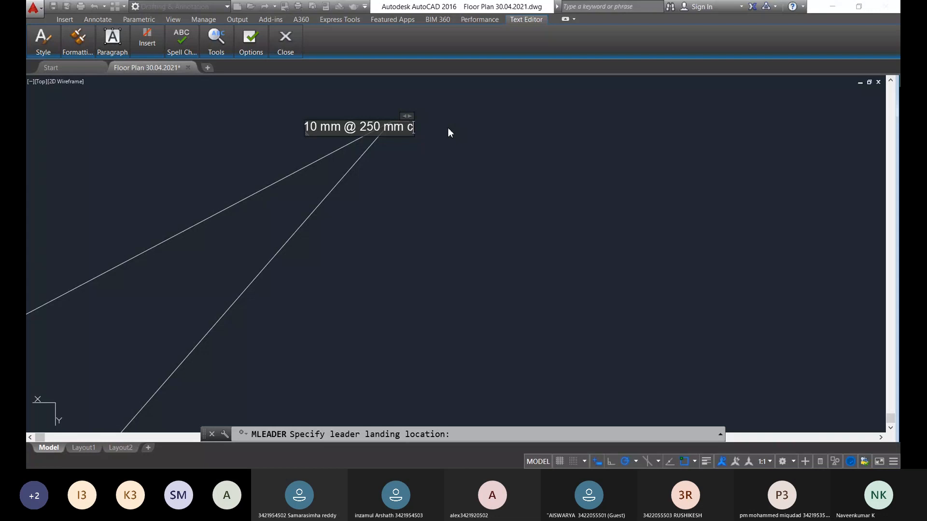
type("/c")
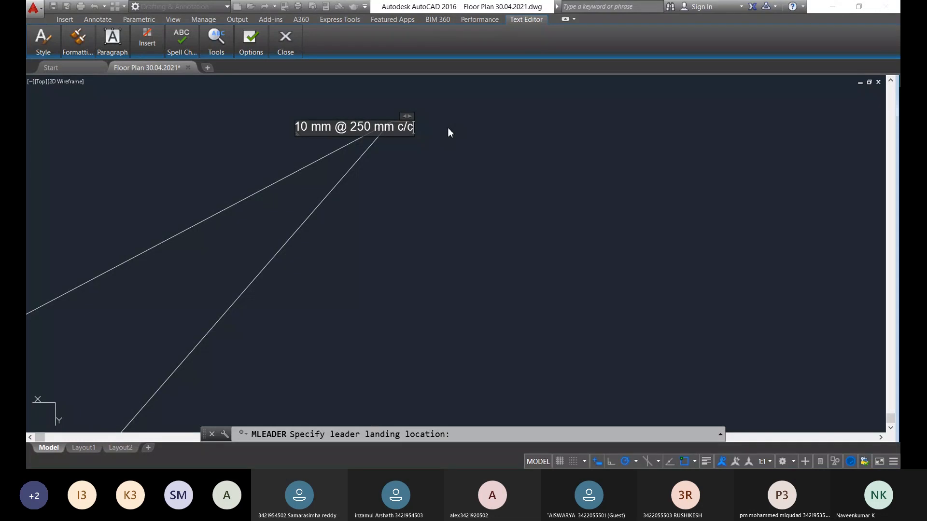
left_click(441, 125)
Examine the annotated slab section and the hatched strip at the slab end opposite the first notes
scroll(467, 144, "down", 3)
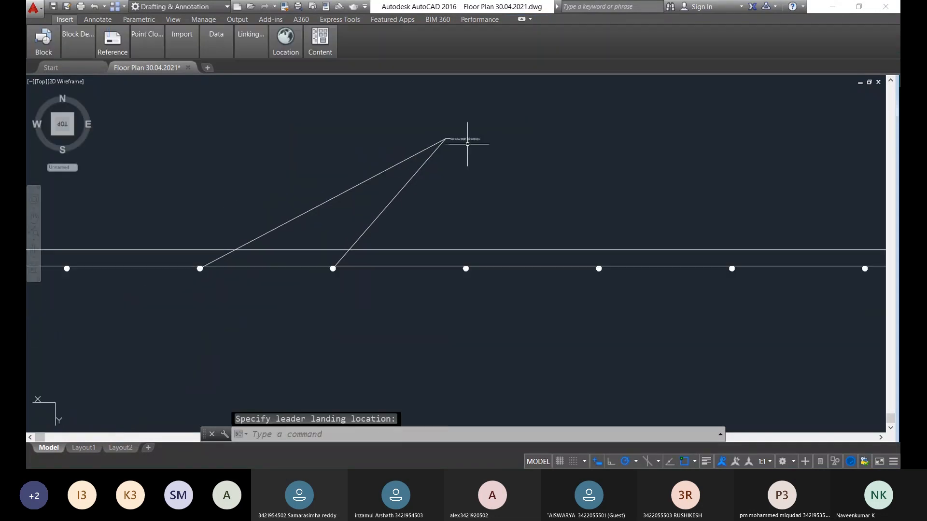
scroll(447, 197, "down", 3)
scroll(242, 267, "down", 4)
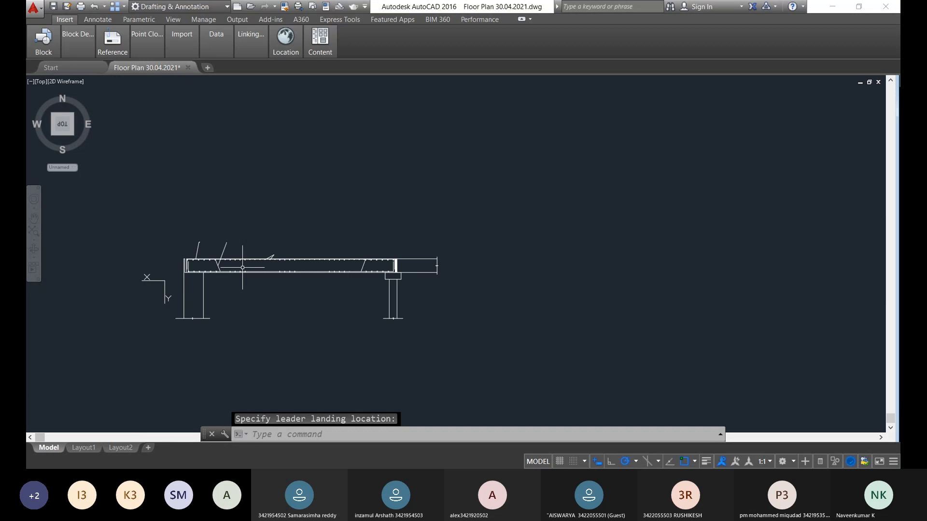
scroll(243, 267, "up", 4)
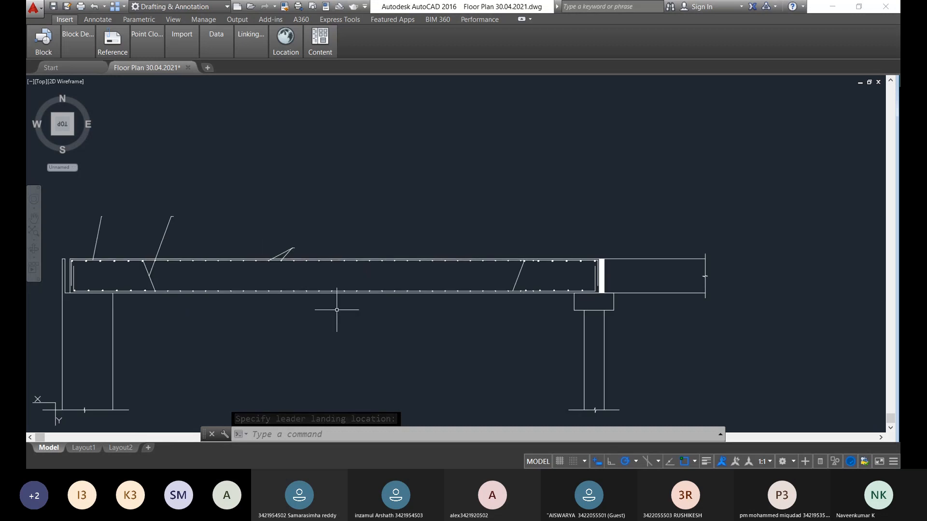
middle_click_drag(594, 295, 548, 305)
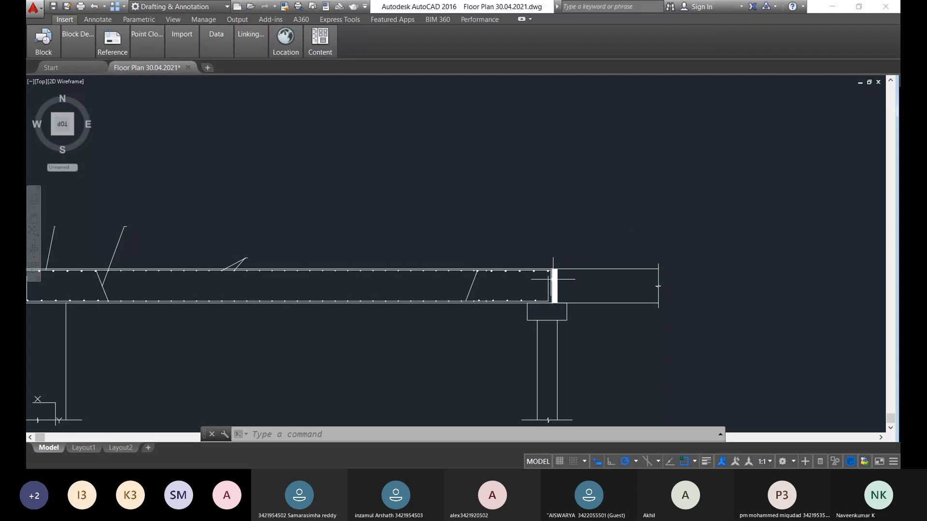
scroll(553, 279, "up", 5)
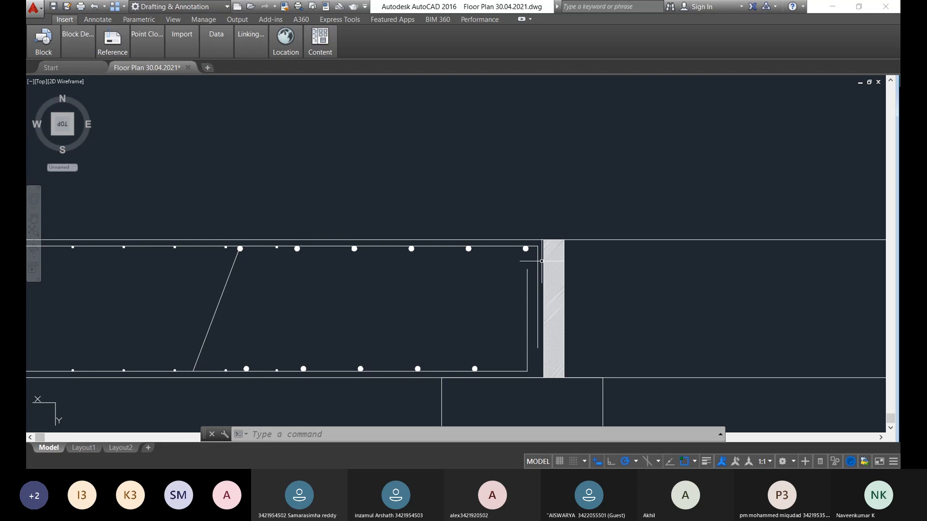
scroll(482, 301, "down", 5)
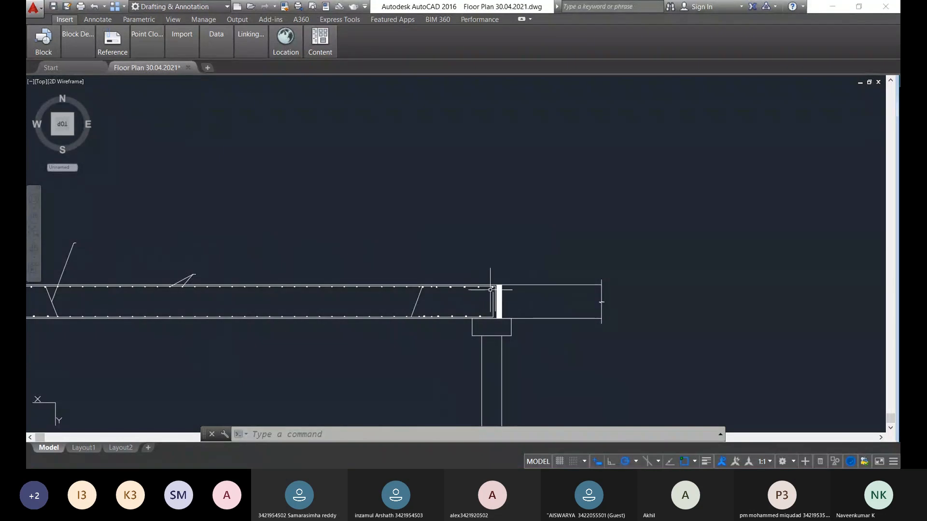
scroll(490, 289, "up", 2)
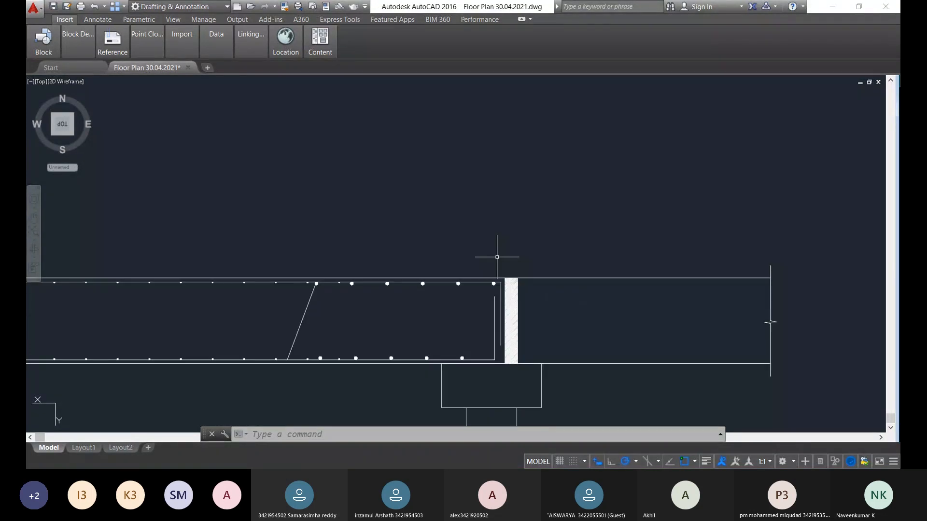
right_click(496, 257)
left_click(513, 265)
scroll(519, 273, "up", 3)
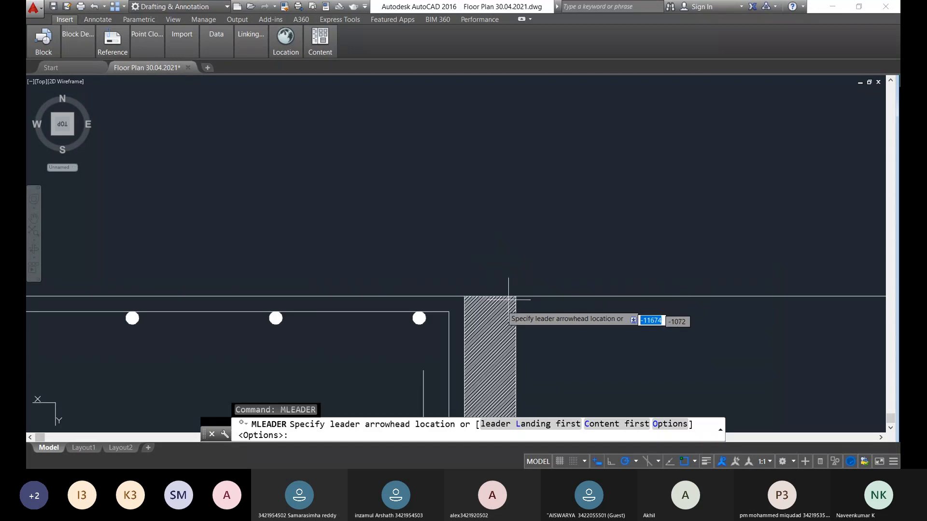
key("Escape")
Place a multileader with its arrowhead at the middle of the hatched strip's top edge and its landing above the slab
right_click(487, 132)
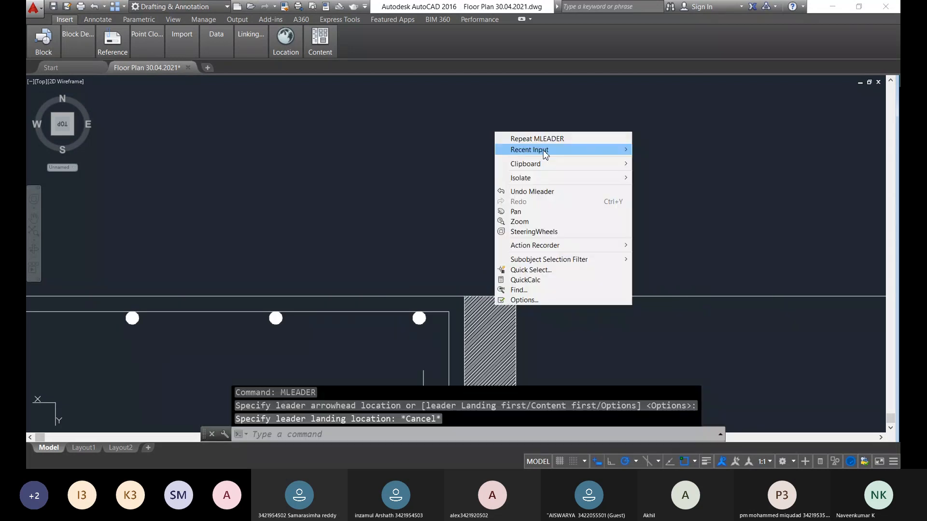
left_click(531, 139)
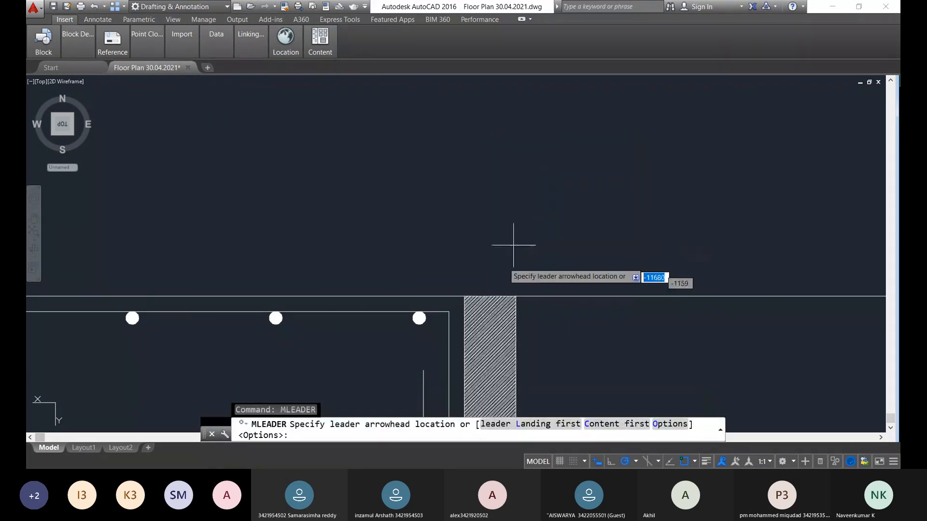
left_click(490, 297)
scroll(502, 142, "down", 4)
middle_click_drag(499, 126, 492, 230)
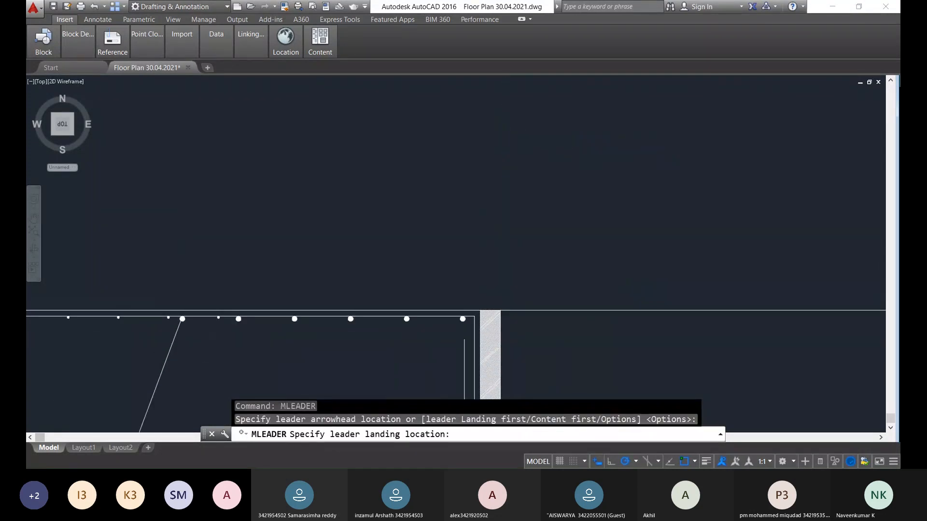
left_click(527, 182)
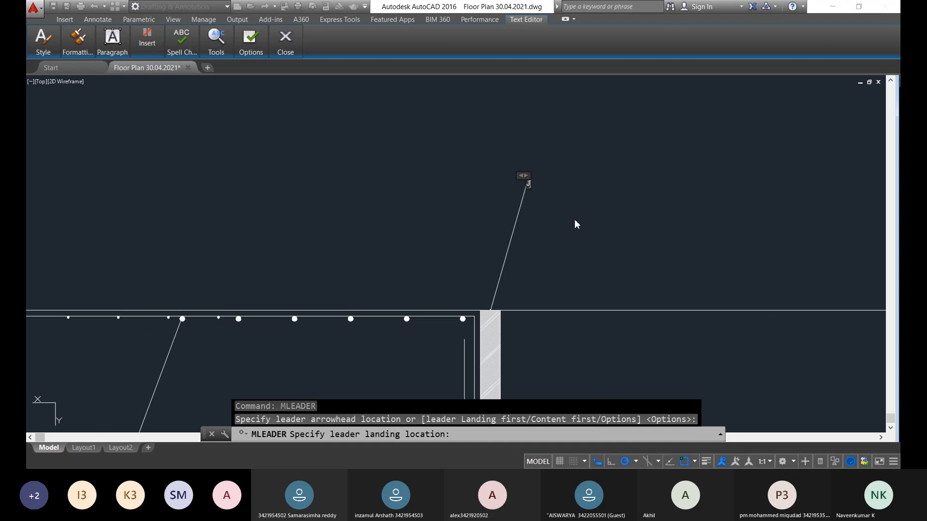
Enter the note "Joint Filler" for the hatched strip's multileader and finish the text
type("Joint")
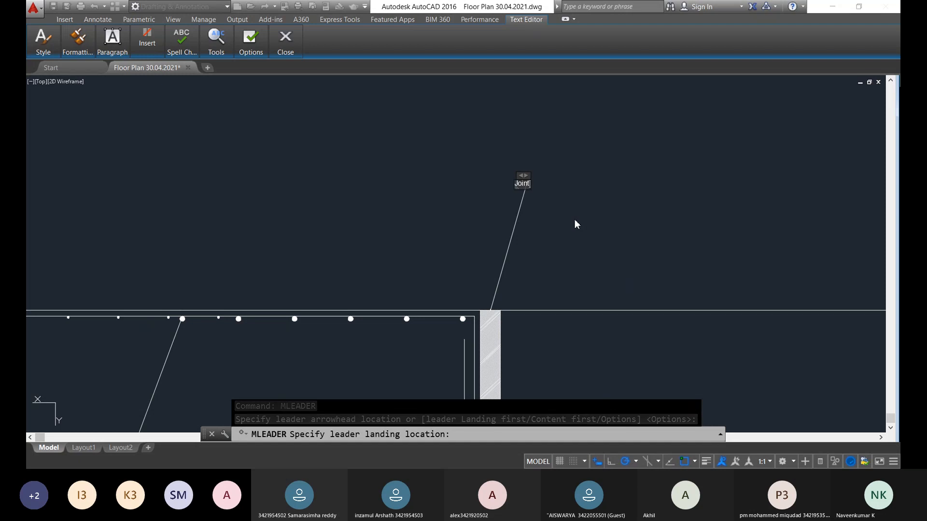
type(" F")
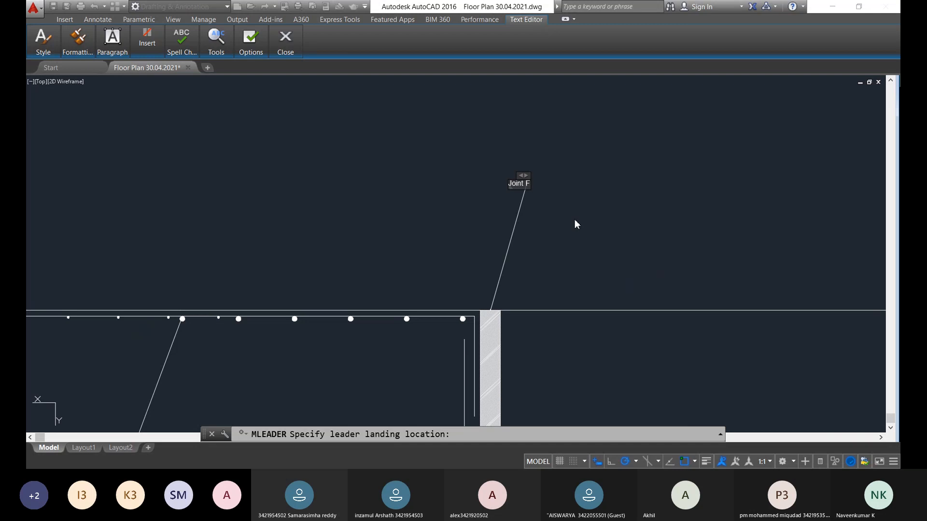
type("iller")
key("Return")
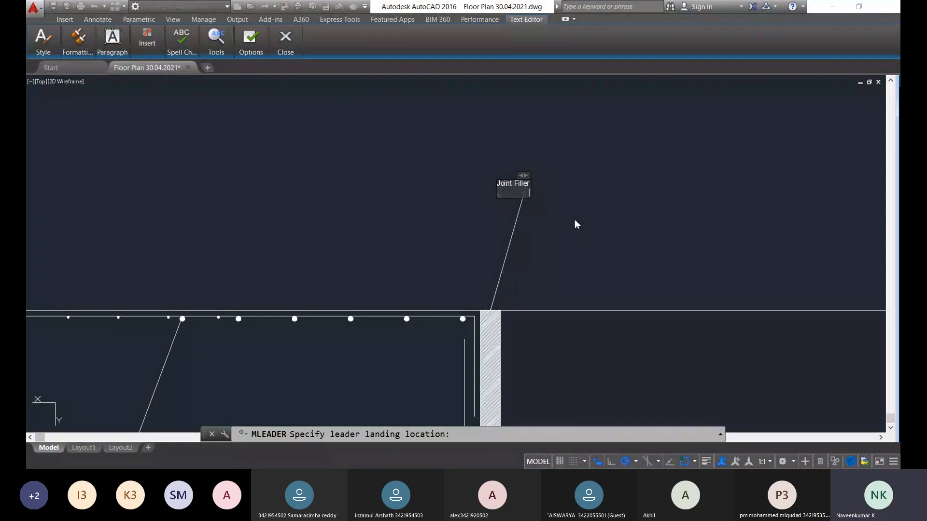
key("Escape")
left_click(526, 240)
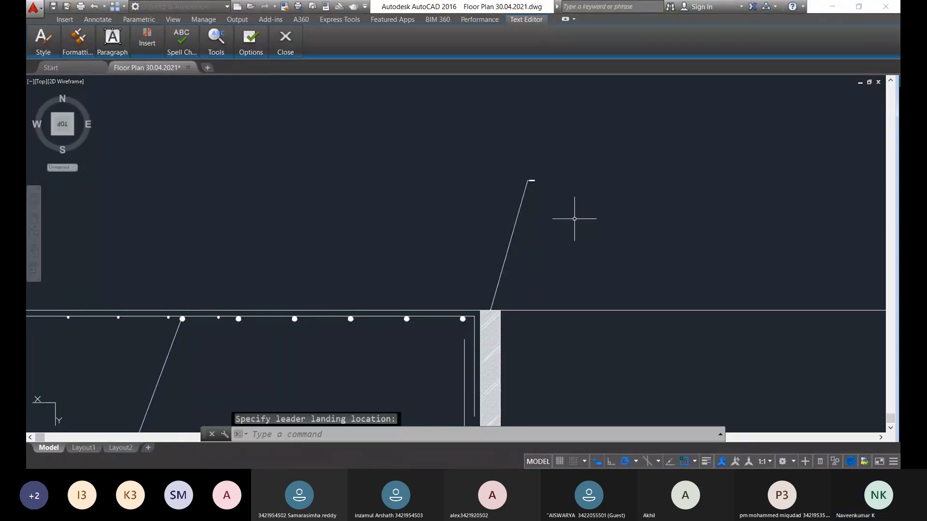
scroll(545, 196, "up", 3)
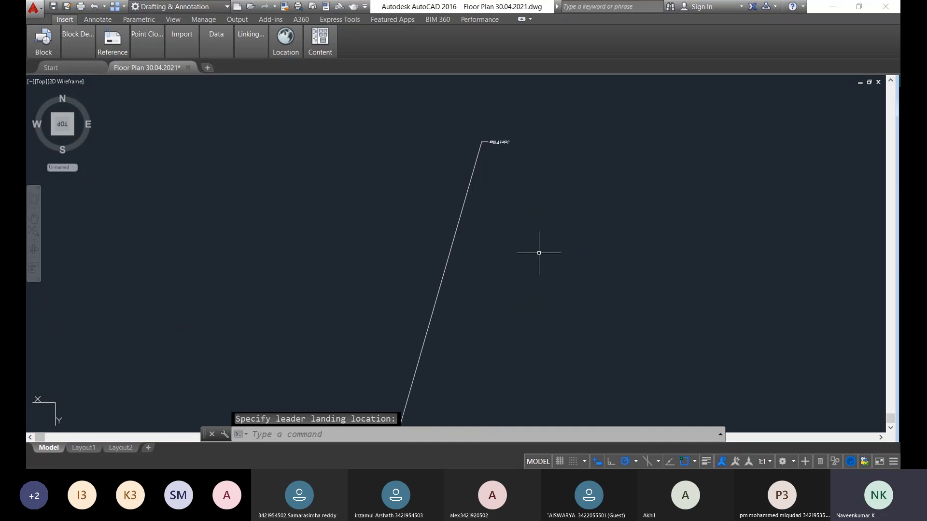
Start a multiline text and define its text box below the slab section and its supports
scroll(540, 341, "down", 3)
scroll(389, 155, "down", 5)
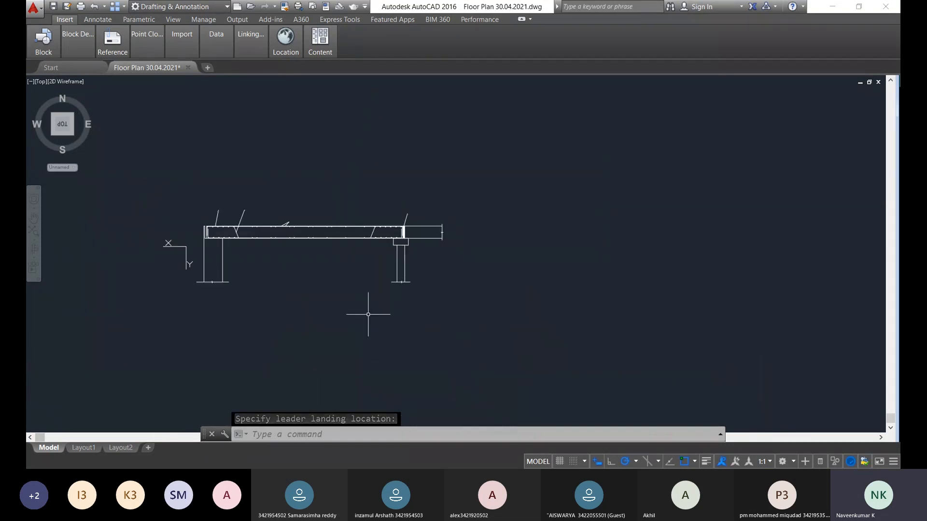
scroll(360, 227, "up", 1)
scroll(332, 257, "up", 2)
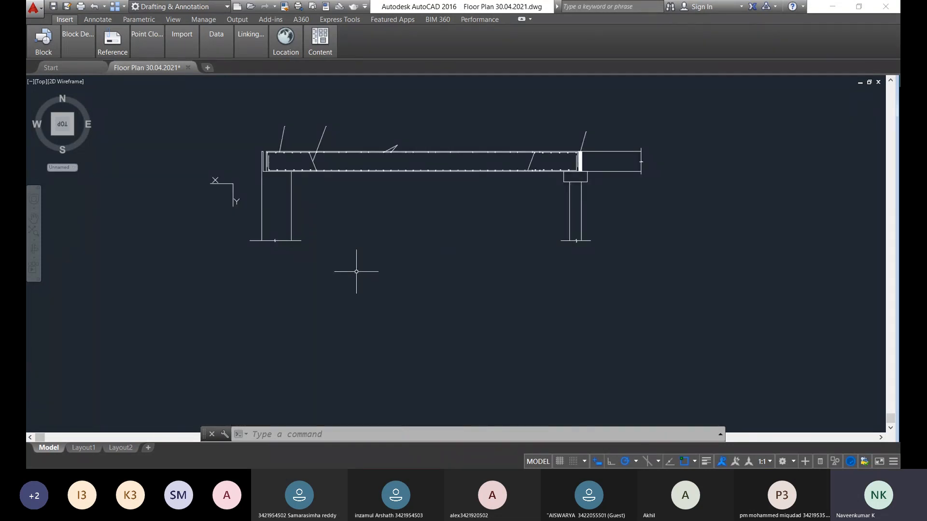
scroll(360, 269, "up", 2)
middle_click_drag(360, 269, 387, 304)
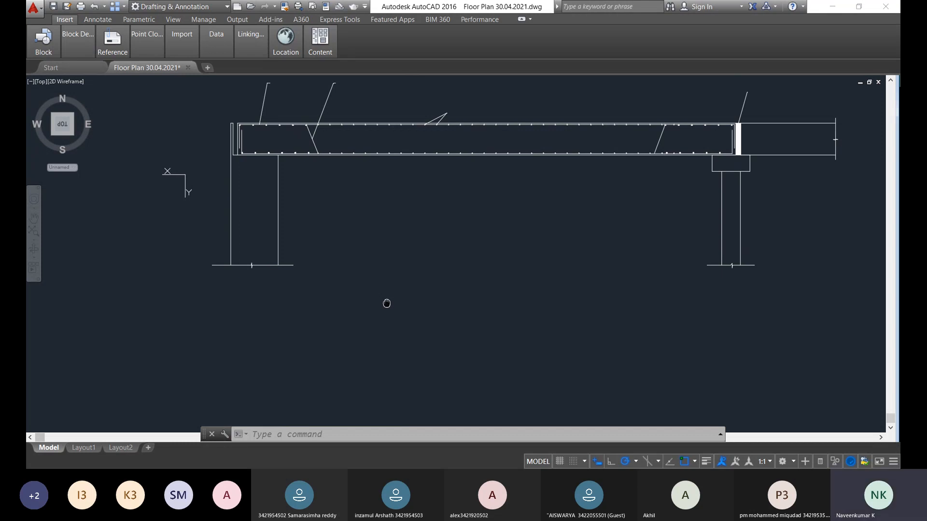
middle_click_drag(387, 303, 388, 304)
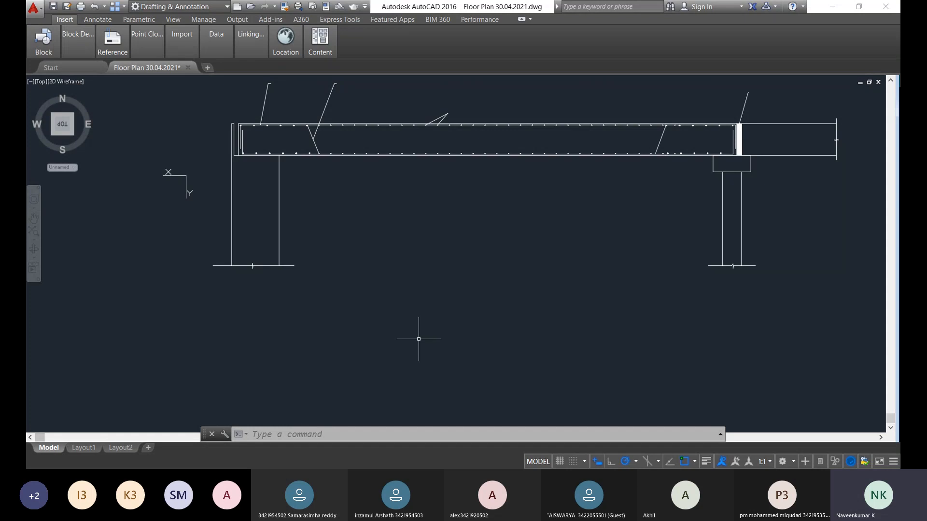
type("mtext")
key("Return")
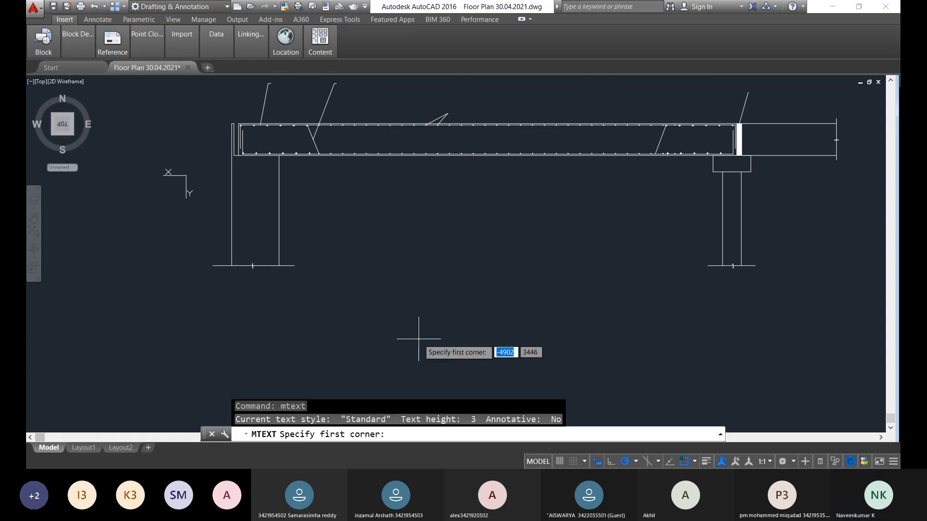
scroll(321, 302, "down", 5)
scroll(304, 299, "up", 5)
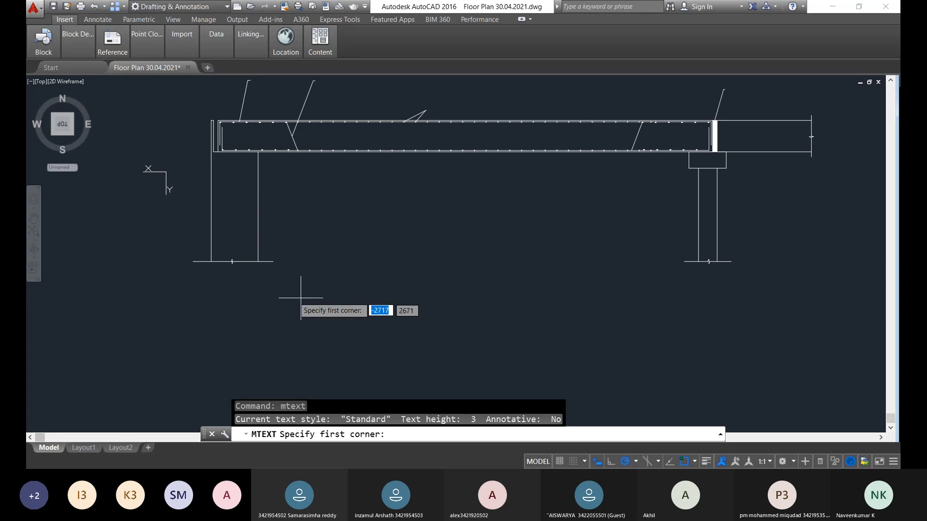
left_click(301, 298)
middle_click_drag(426, 353, 376, 337)
left_click(527, 251)
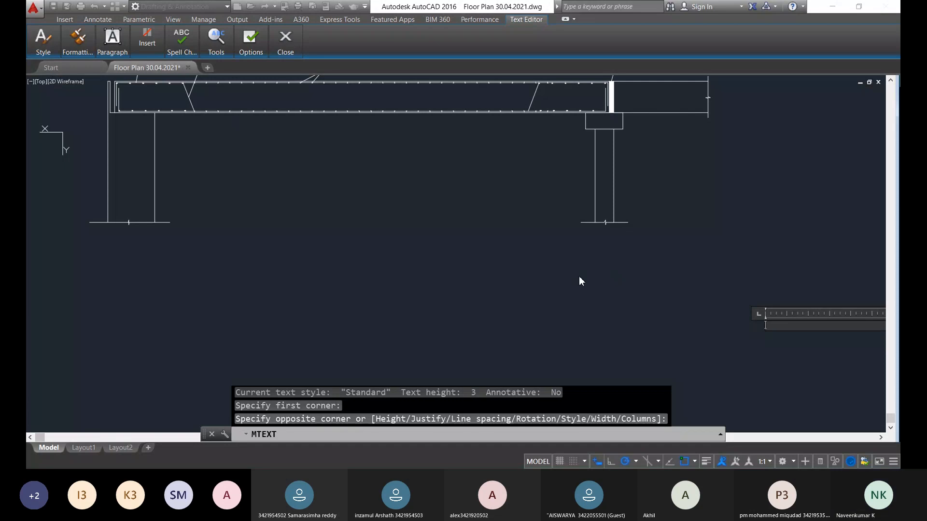
mouse_move(578, 276)
middle_mouse_down()
mouse_move(500, 288)
mouse_move(75, 239)
middle_mouse_up()
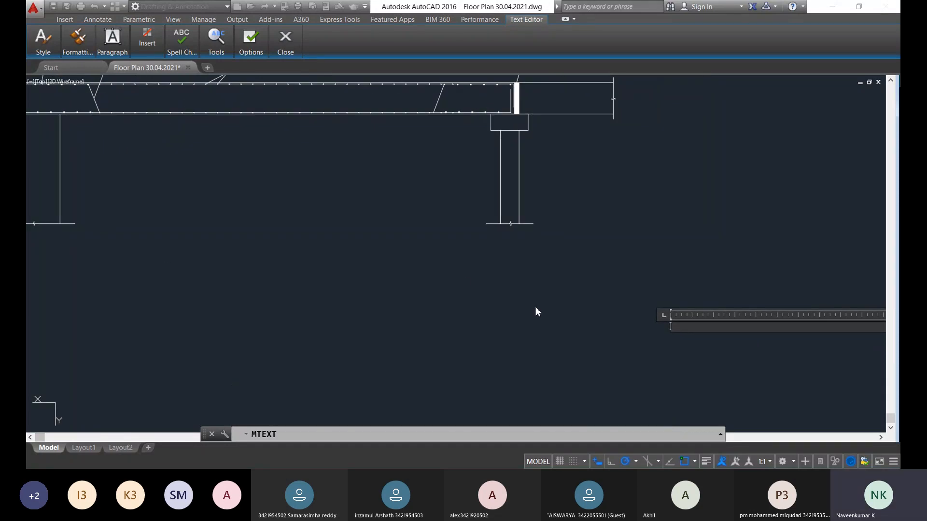
Enter the drawing title "Longitudinal Section of Solid Slab" and finish the text
type("L")
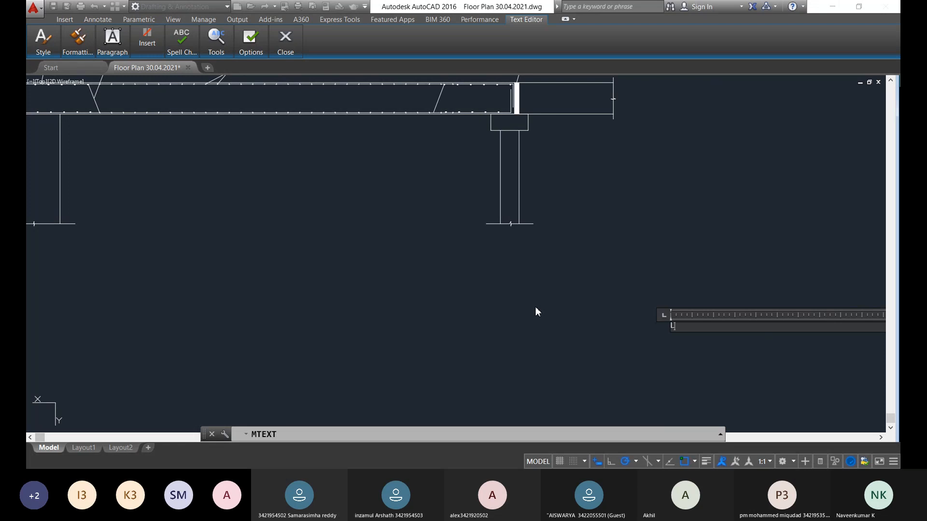
type("ongitudinal Section of Solid Slab")
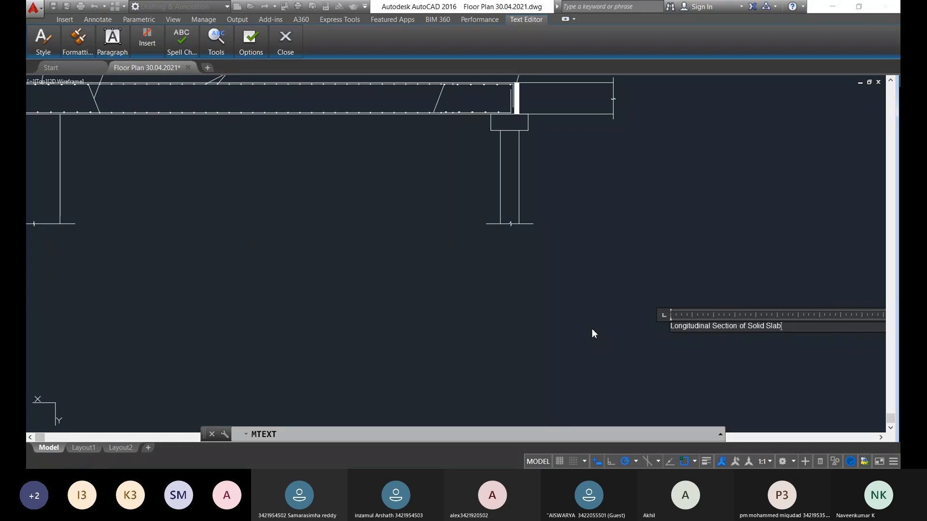
left_click(624, 337)
Scale the title text by picking a base point beside it and a scale factor on screen
left_click(658, 331)
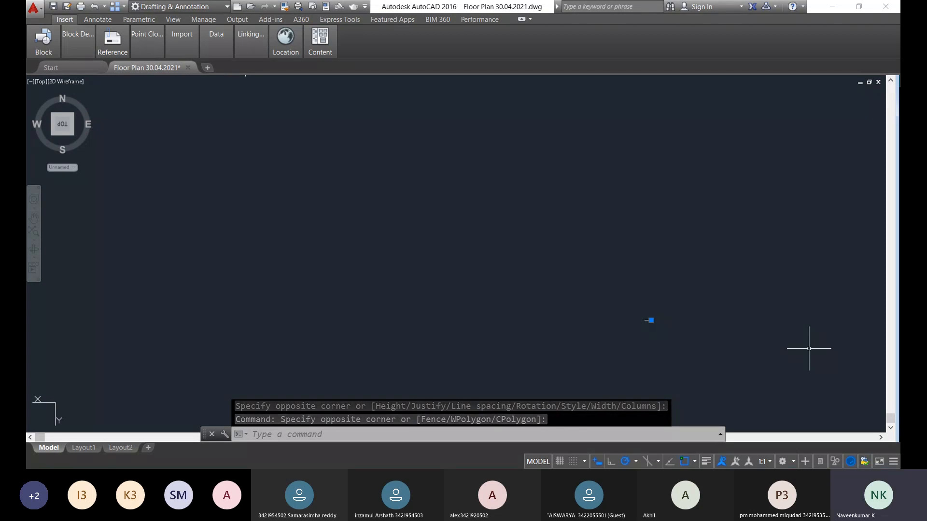
middle_click_drag(783, 342, 626, 306)
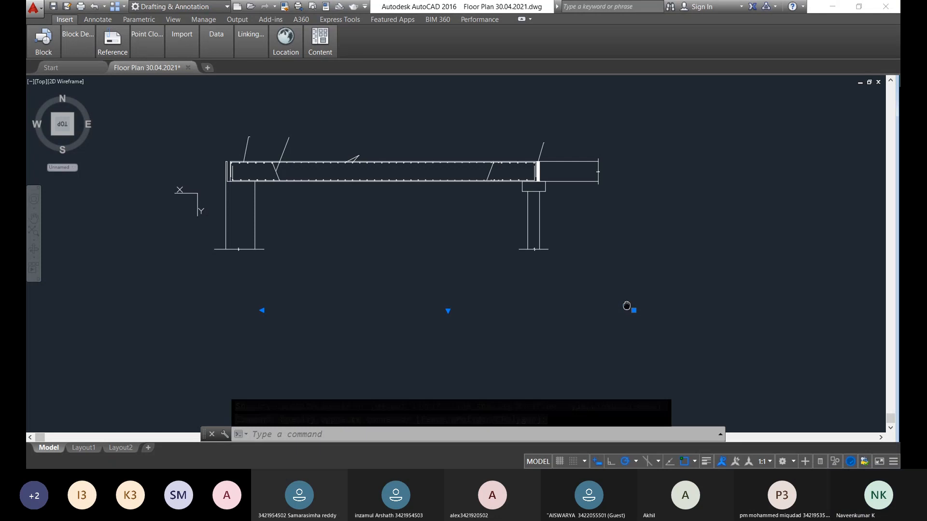
middle_click_drag(627, 306, 650, 292)
type("sc")
key("Return")
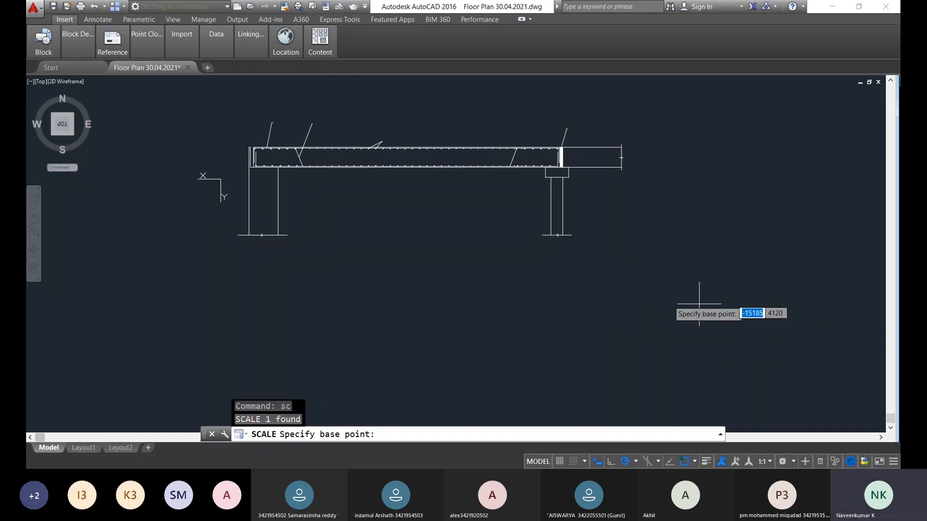
mouse_move(548, 303)
middle_mouse_down()
mouse_move(593, 308)
mouse_move(546, 308)
mouse_move(637, 259)
middle_mouse_up()
scroll(546, 308, "down", 3)
scroll(498, 229, "up", 2)
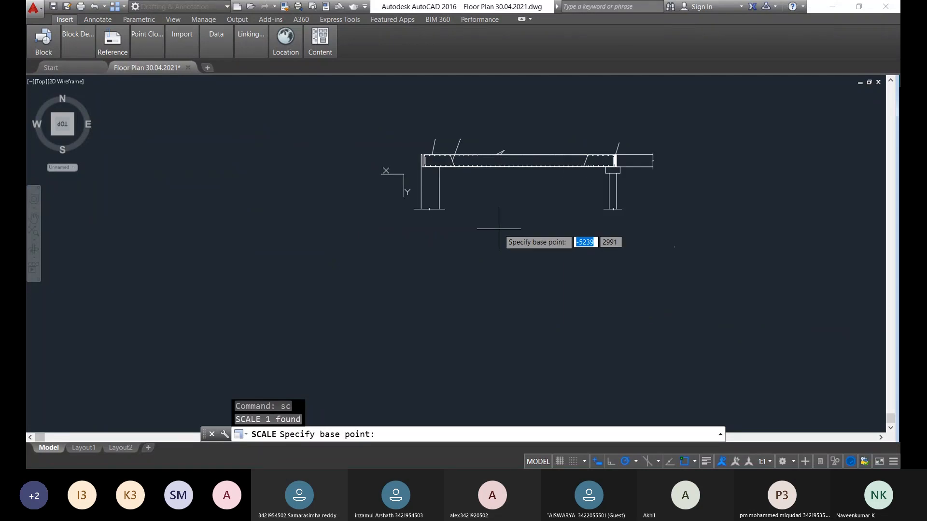
type("a")
key("Return")
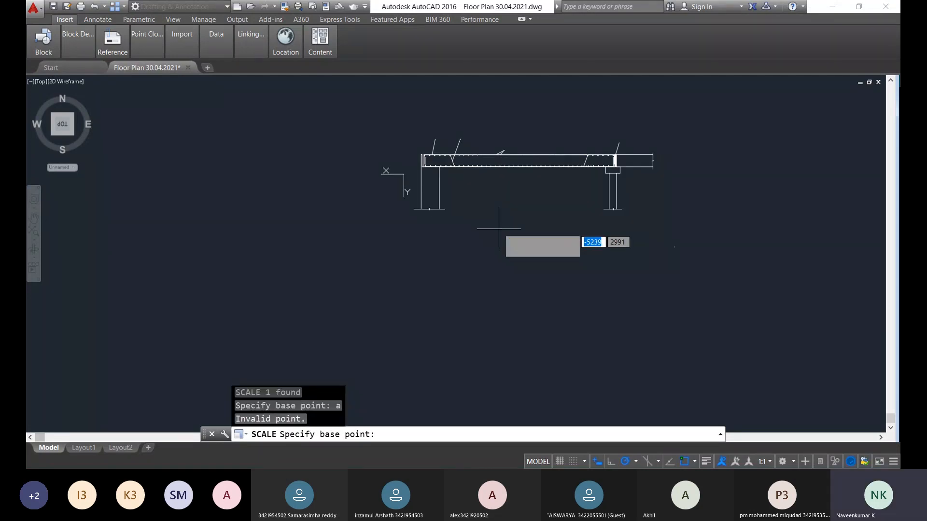
middle_click_drag(534, 242, 328, 213)
scroll(460, 211, "up", 5)
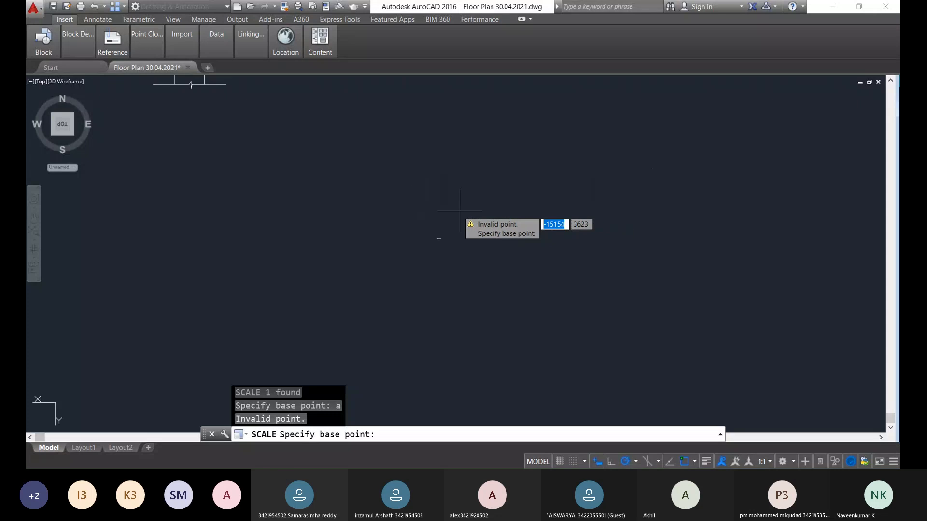
scroll(455, 241, "up", 2)
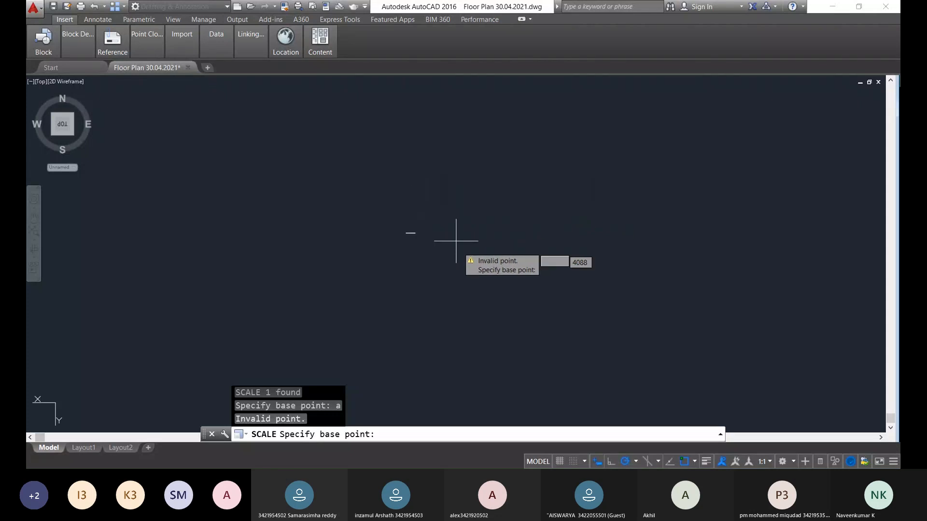
middle_click_drag(456, 240, 312, 222)
left_click(313, 221)
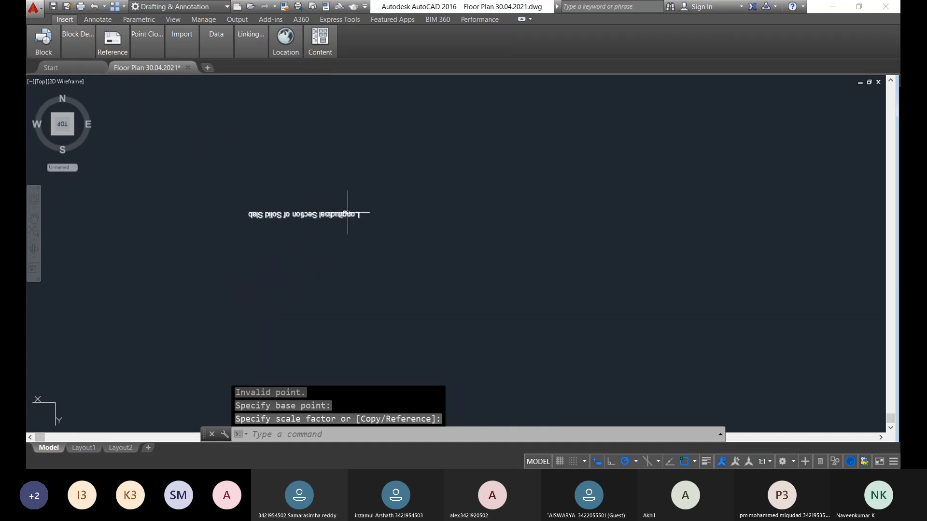
Scale the title text again from a base point at its first letter, picking the factor on screen
left_click(348, 213)
type("sc")
key("Return")
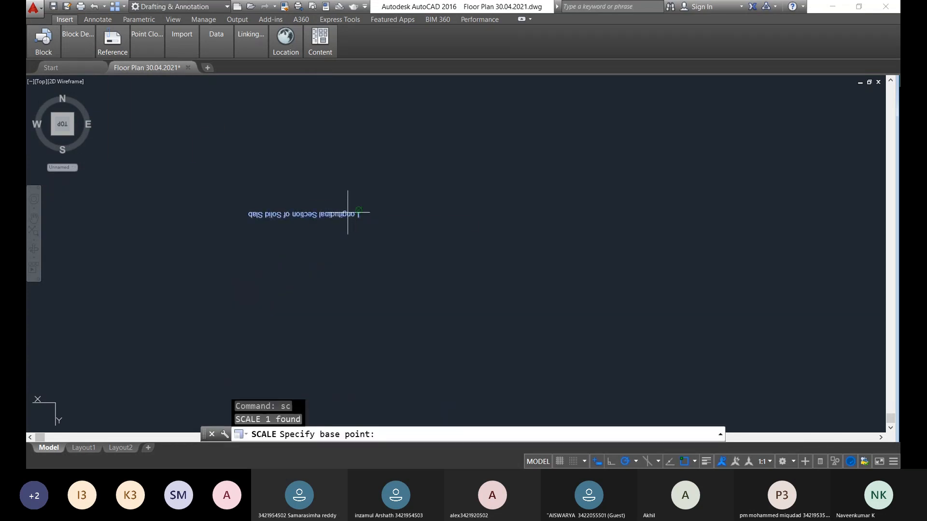
left_click(358, 213)
scroll(379, 207, "down", 3)
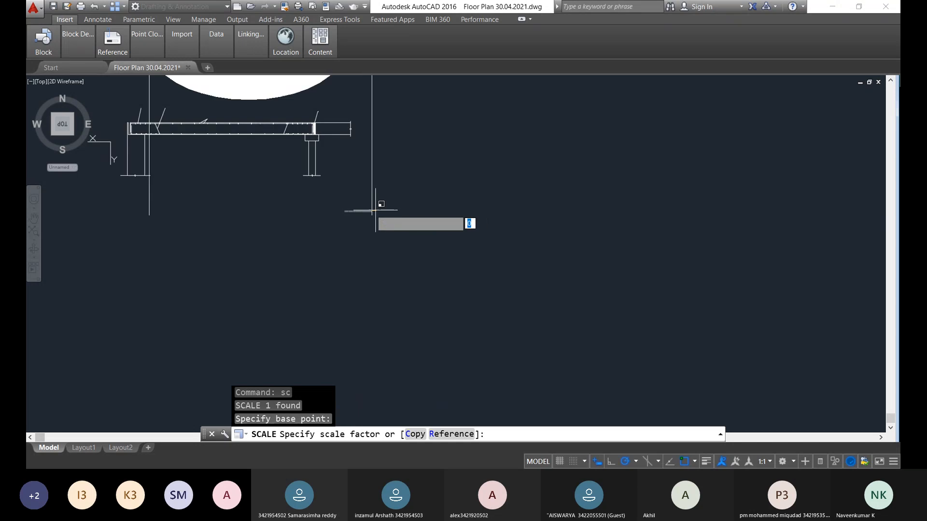
left_click(342, 211)
left_click(342, 211)
scroll(361, 216, "down", 8)
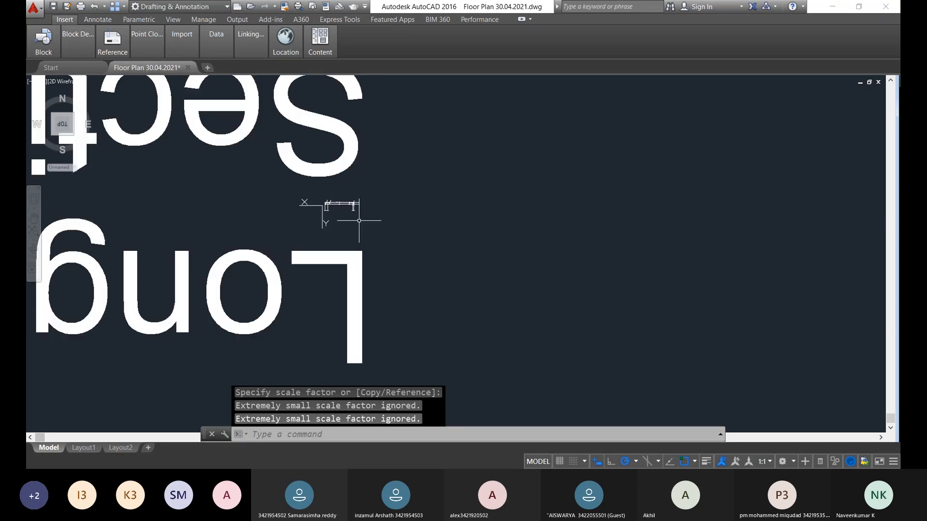
left_click(359, 237)
scroll(426, 269, "down", 5)
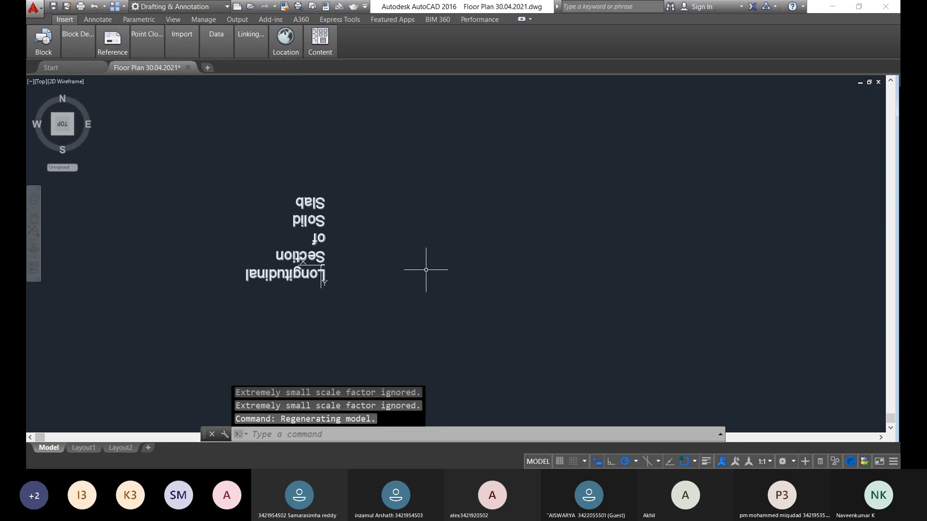
scroll(324, 285, "down", 3)
key("ctrl+z")
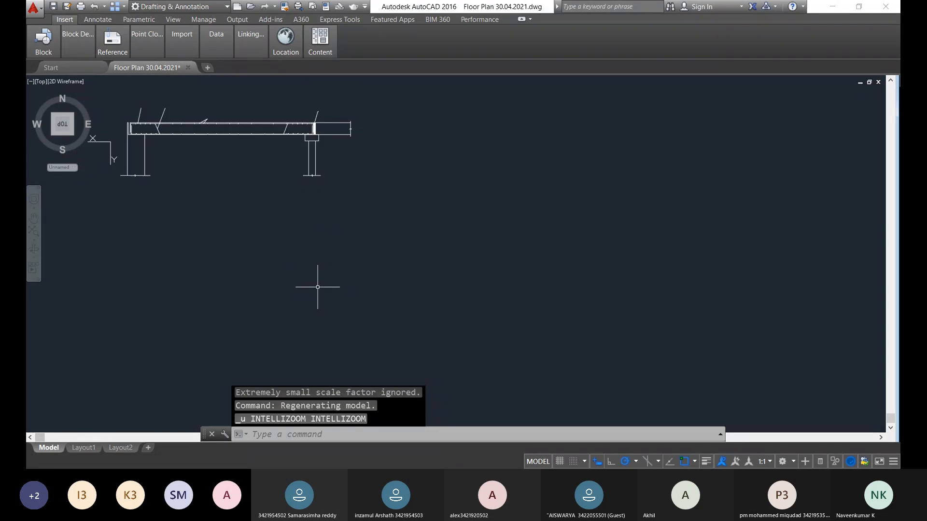
Scale the oversized title once more about a base point within the word "Longitudinal", picking the factor on screen
scroll(318, 287, "down", 2)
scroll(340, 286, "up", 10)
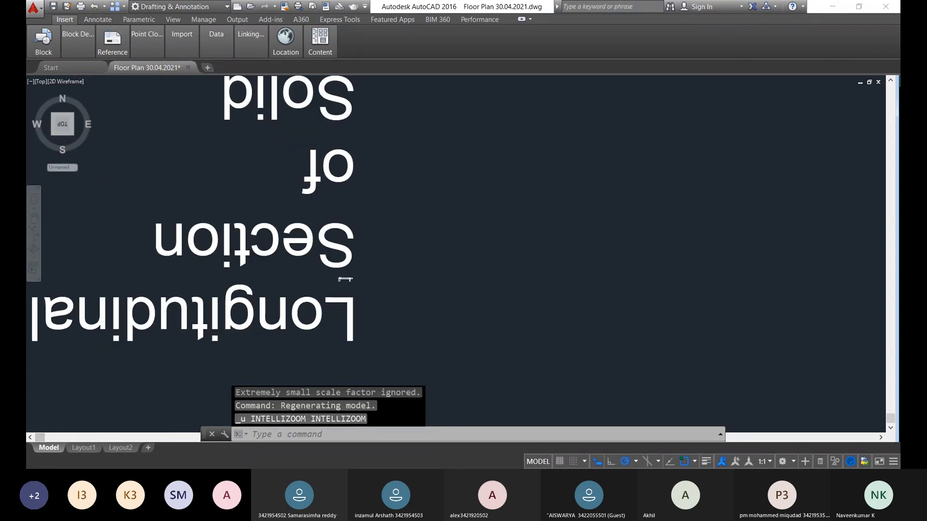
scroll(343, 287, "up", 2)
left_click(265, 265)
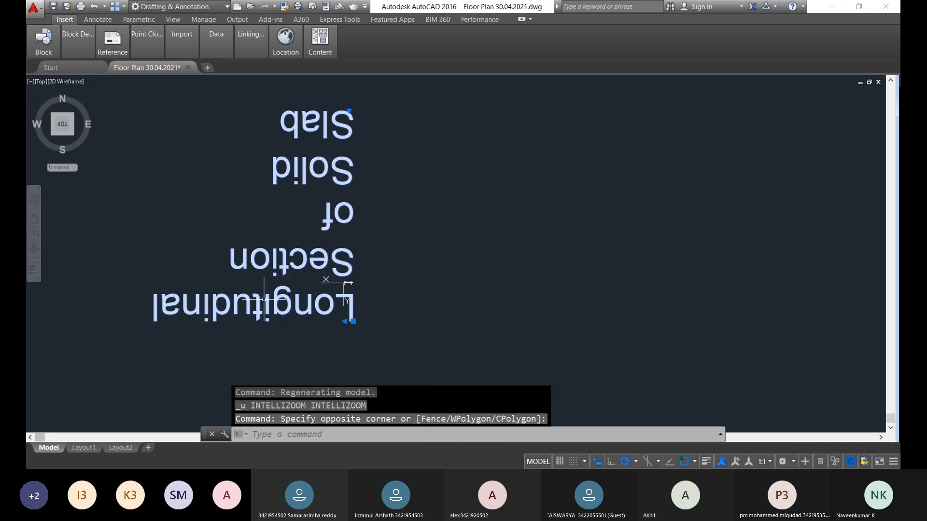
type("sc")
key("Return")
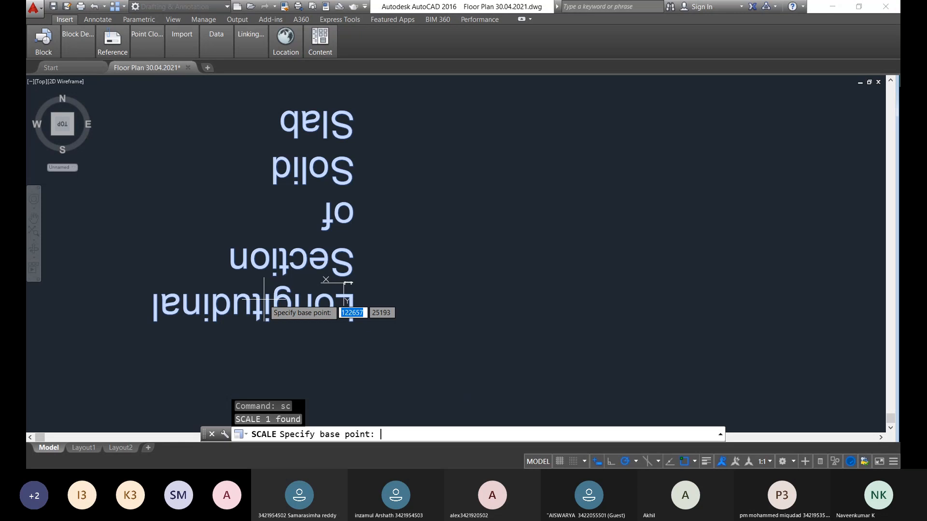
left_click(264, 299)
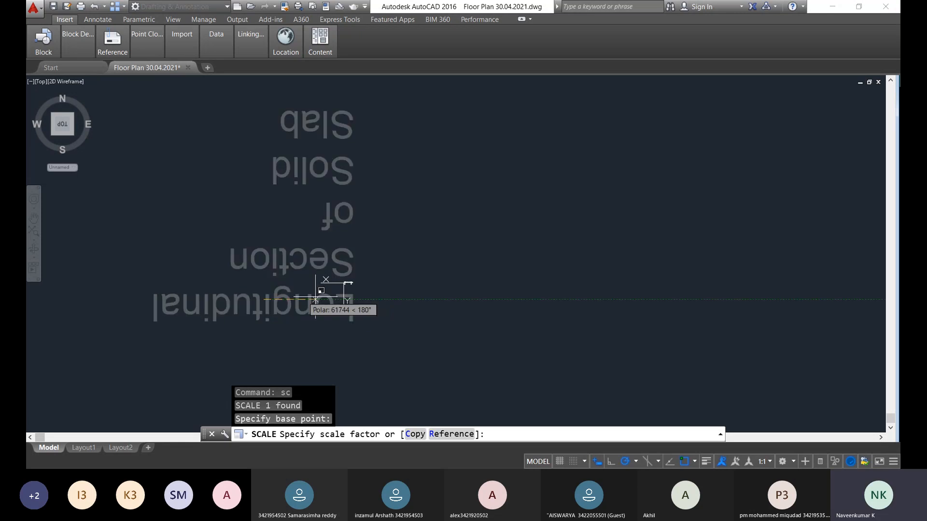
left_click(288, 303)
Look for the scaled title around the slab section and zoom to the entire drawing with the All option
scroll(315, 296, "up", 3)
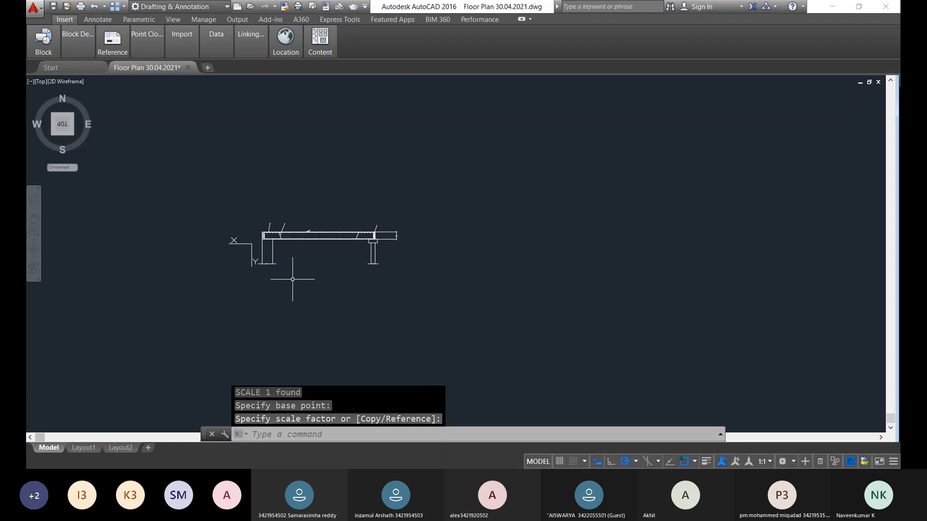
scroll(290, 277, "up", 4)
type("z")
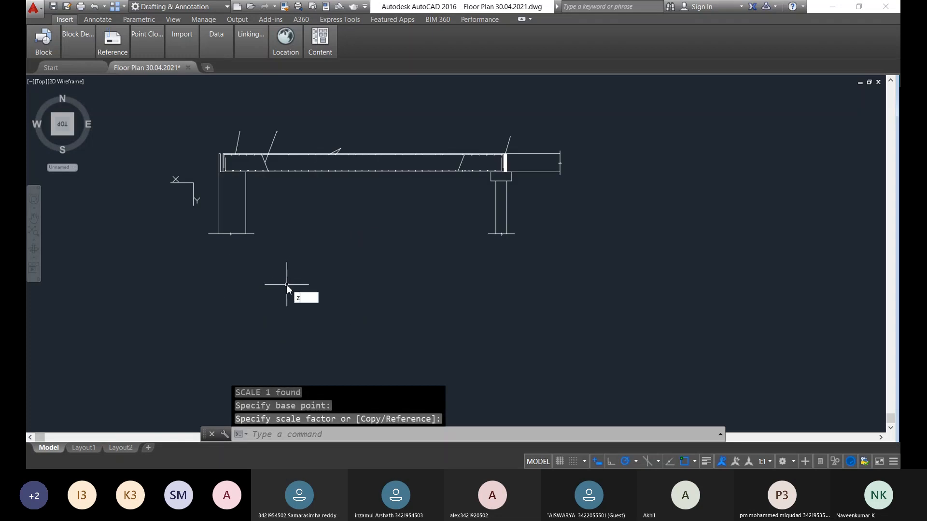
key("Return")
type("a")
key("Return")
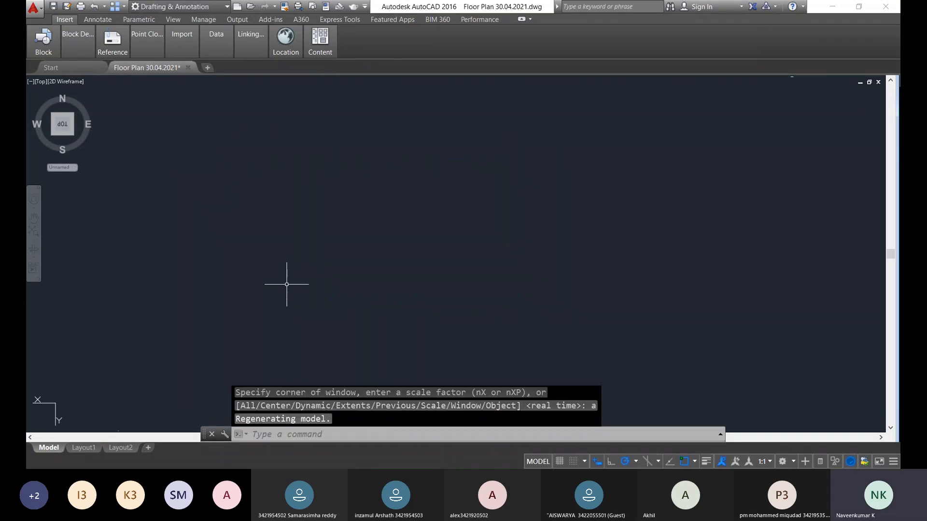
Look across the model space for the slab section and its scaled title, examining the small distant objects up close
scroll(284, 290, "down", 1)
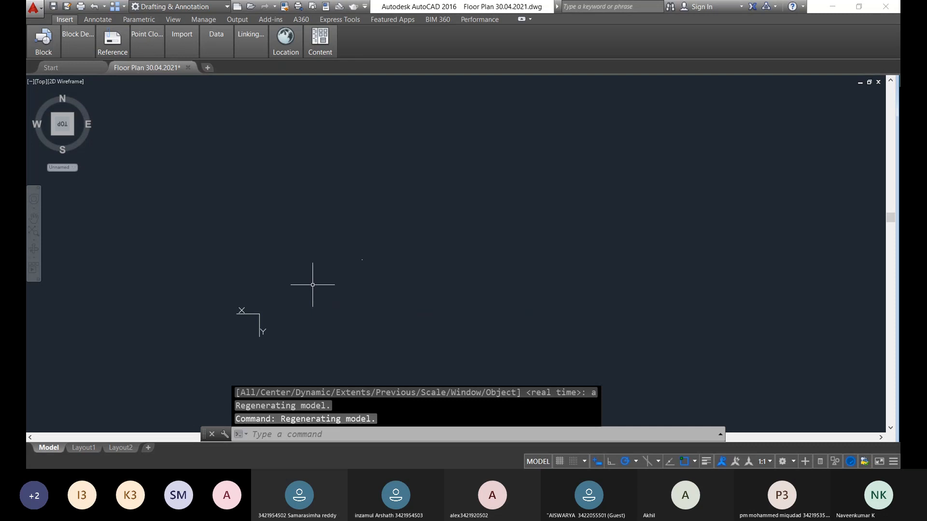
scroll(361, 260, "up", 12)
middle_click_drag(428, 254, 414, 227)
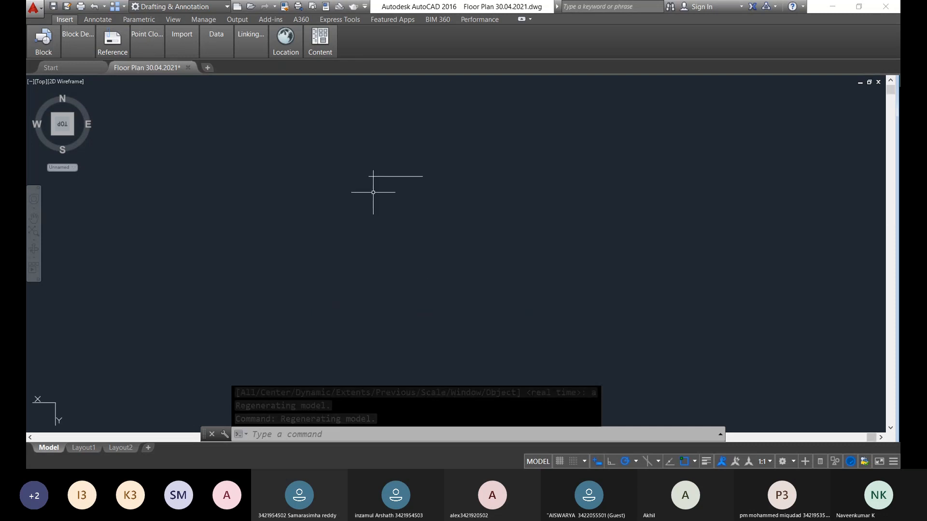
scroll(336, 245, "down", 14)
scroll(307, 284, "down", 5)
middle_click_drag(355, 280, 501, 240)
scroll(434, 237, "up", 9)
middle_click_drag(596, 264, 285, 296)
scroll(412, 257, "up", 10)
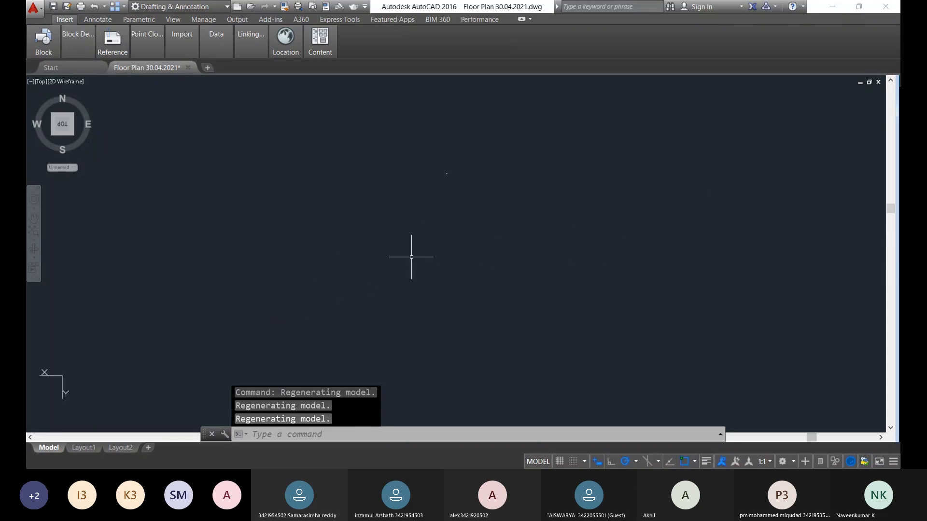
scroll(458, 190, "down", 10)
middle_click_drag(453, 206, 248, 247)
scroll(374, 282, "up", 6)
scroll(354, 250, "up", 10)
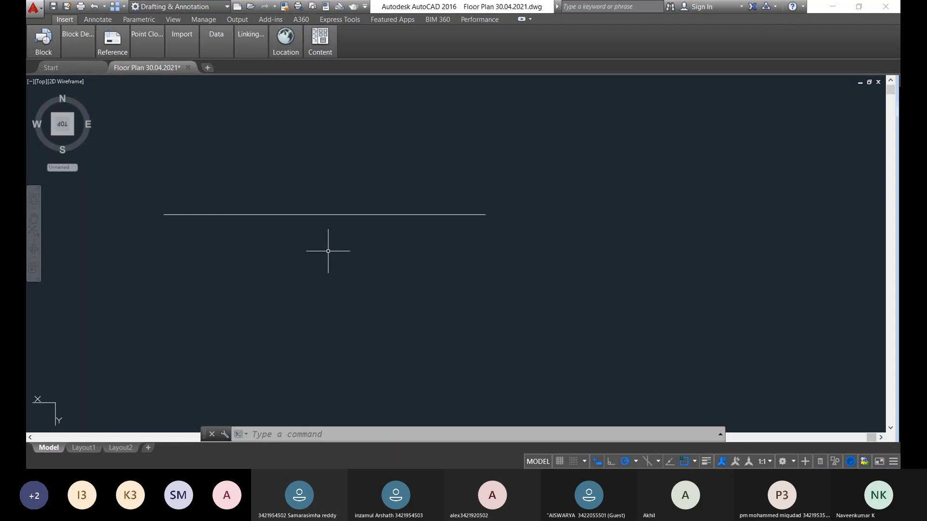
scroll(327, 250, "down", 12)
middle_click_drag(270, 275, 507, 201)
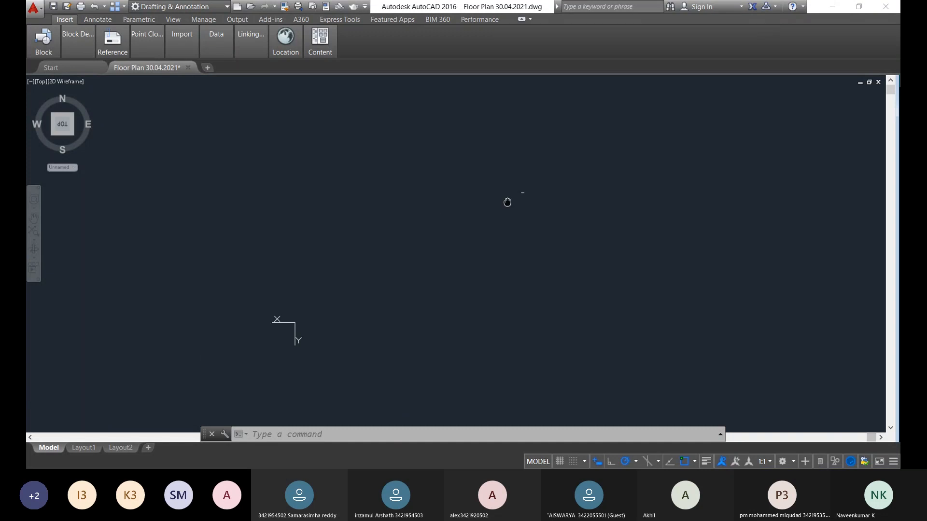
middle_click_drag(507, 201, 586, 203)
mouse_move(276, 351)
middle_mouse_down()
mouse_move(434, 238)
mouse_move(405, 244)
mouse_move(452, 198)
mouse_move(484, 182)
mouse_move(521, 190)
mouse_move(515, 149)
mouse_move(503, 150)
middle_mouse_up()
scroll(512, 148, "up", 8)
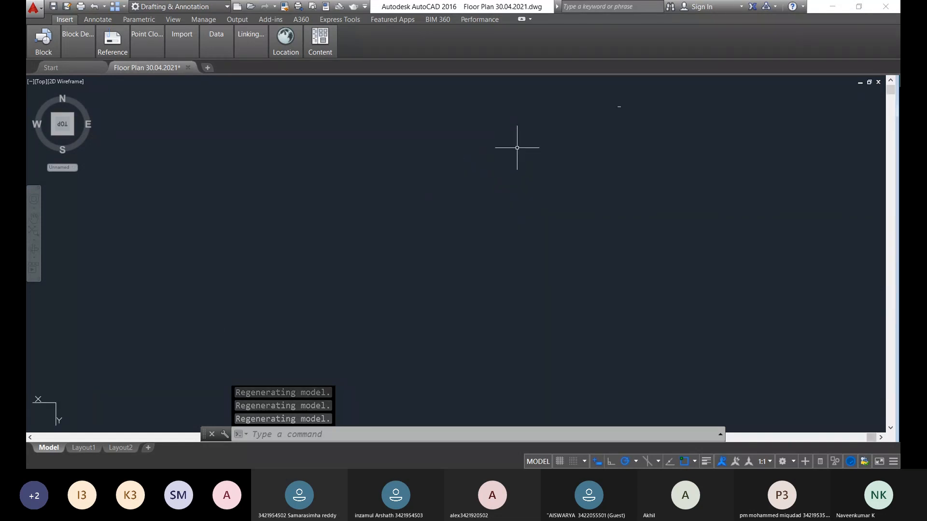
mouse_move(587, 136)
middle_mouse_down()
mouse_move(491, 265)
mouse_move(386, 330)
middle_mouse_up()
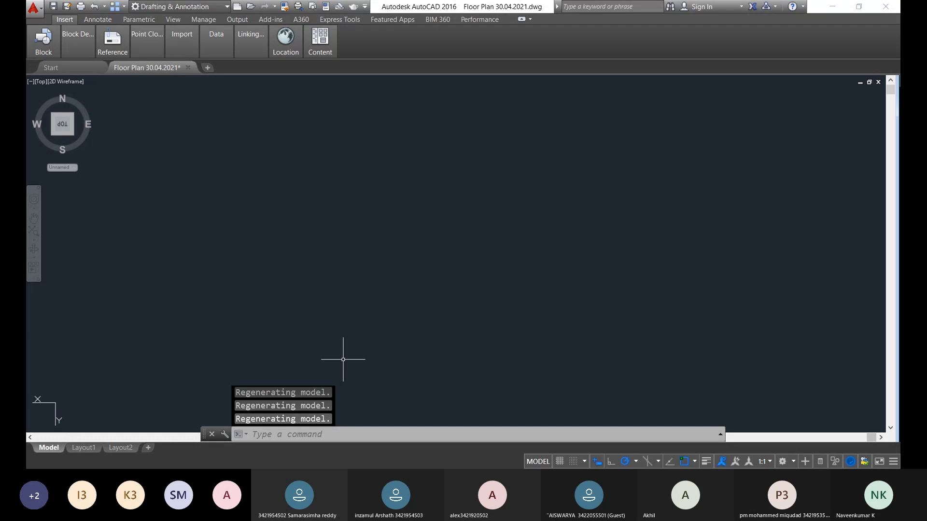
scroll(403, 312, "up", 5)
mouse_move(545, 251)
middle_mouse_down()
mouse_move(569, 259)
mouse_move(394, 275)
middle_mouse_up()
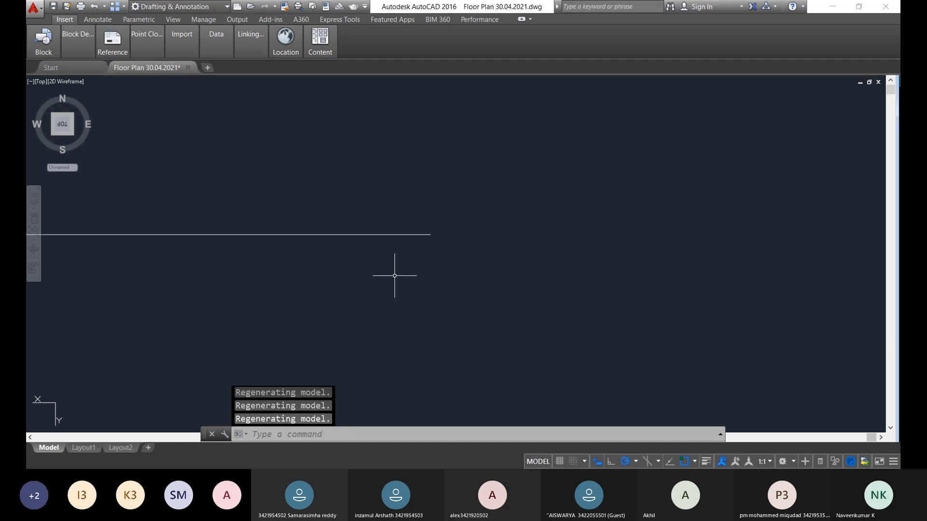
scroll(395, 276, "up", 3)
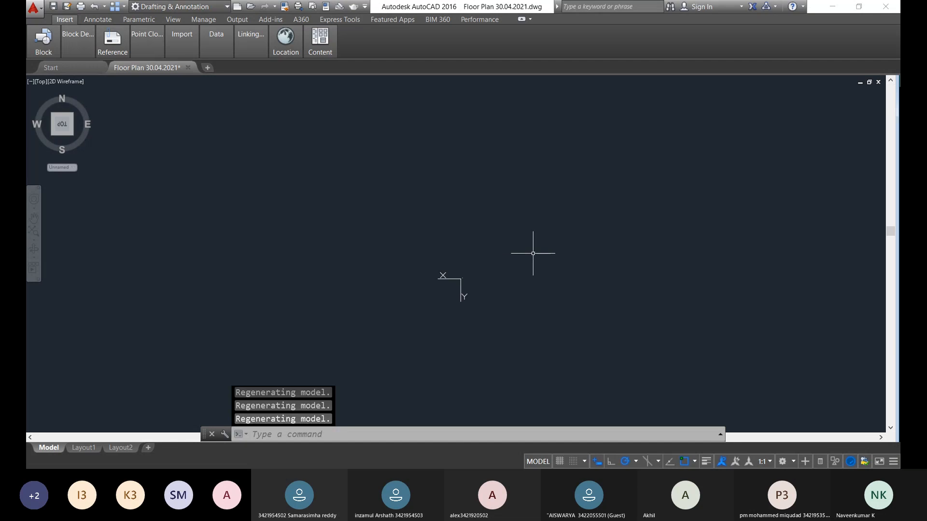
Save the floor plan drawing under its existing file name
key("ctrl+s")
scroll(319, 289, "down", 2)
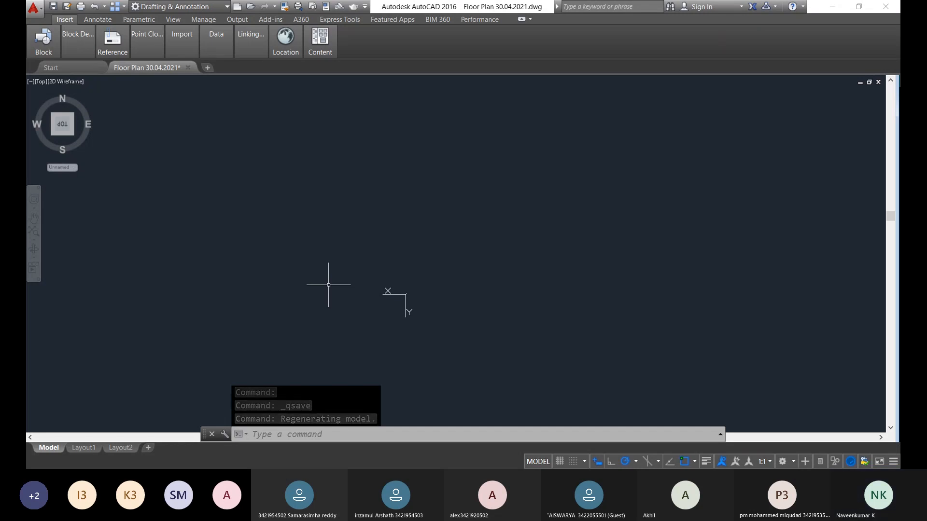
scroll(258, 189, "down", 3)
middle_click_drag(279, 223, 181, 214)
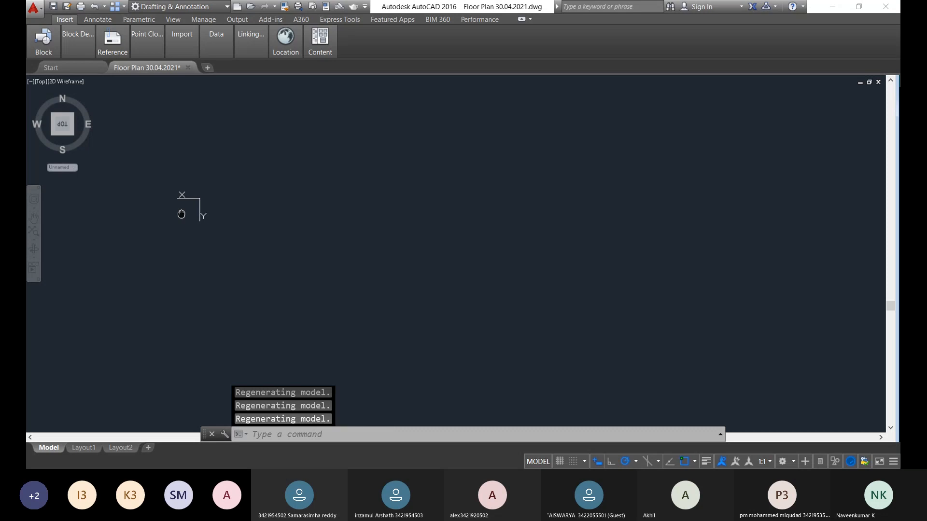
middle_click_drag(182, 215, 172, 203)
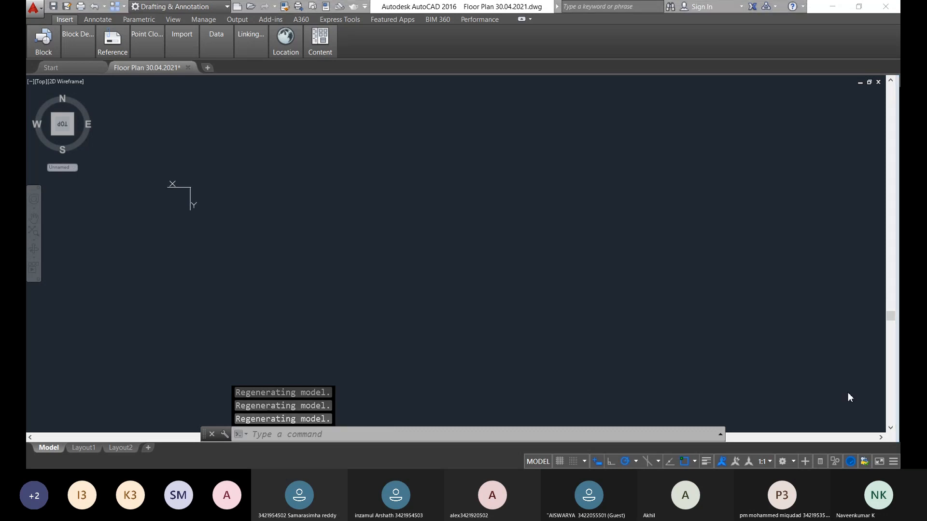